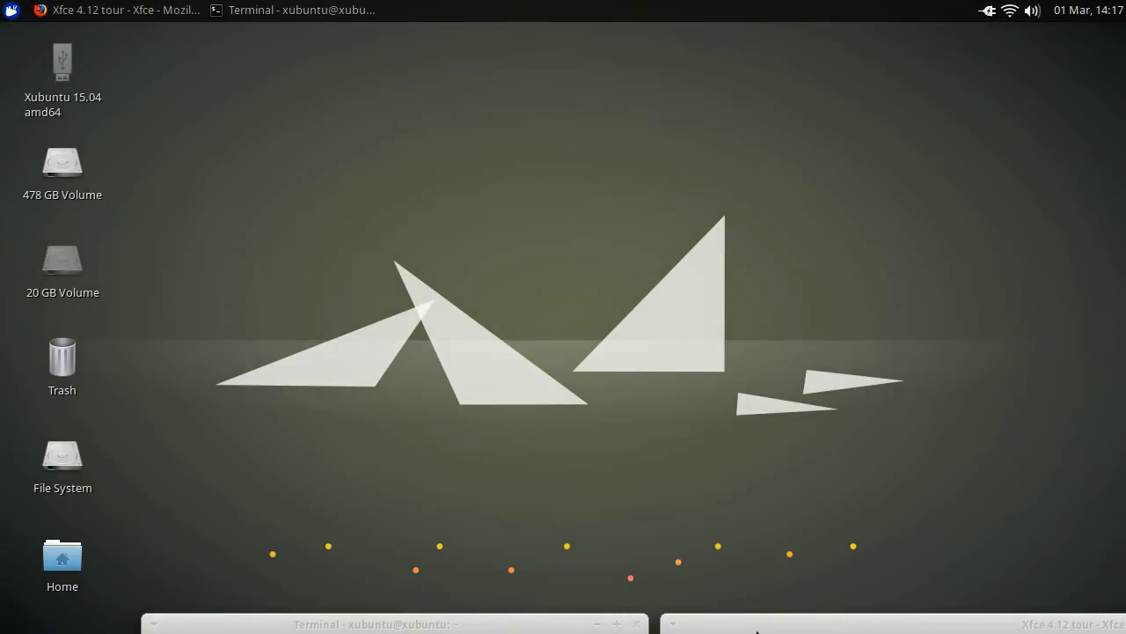
- Bring the Terminal window up onto the desktop, switch between its two tabs, and move it back to the desktop's lower edge
left_click(756, 630)
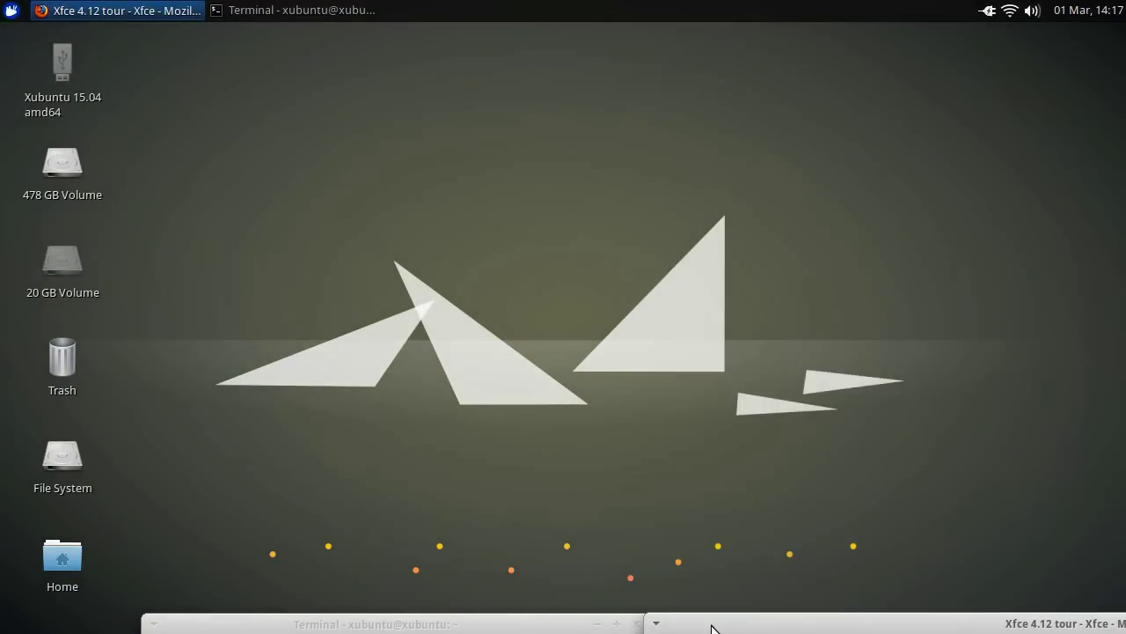
left_click(379, 623)
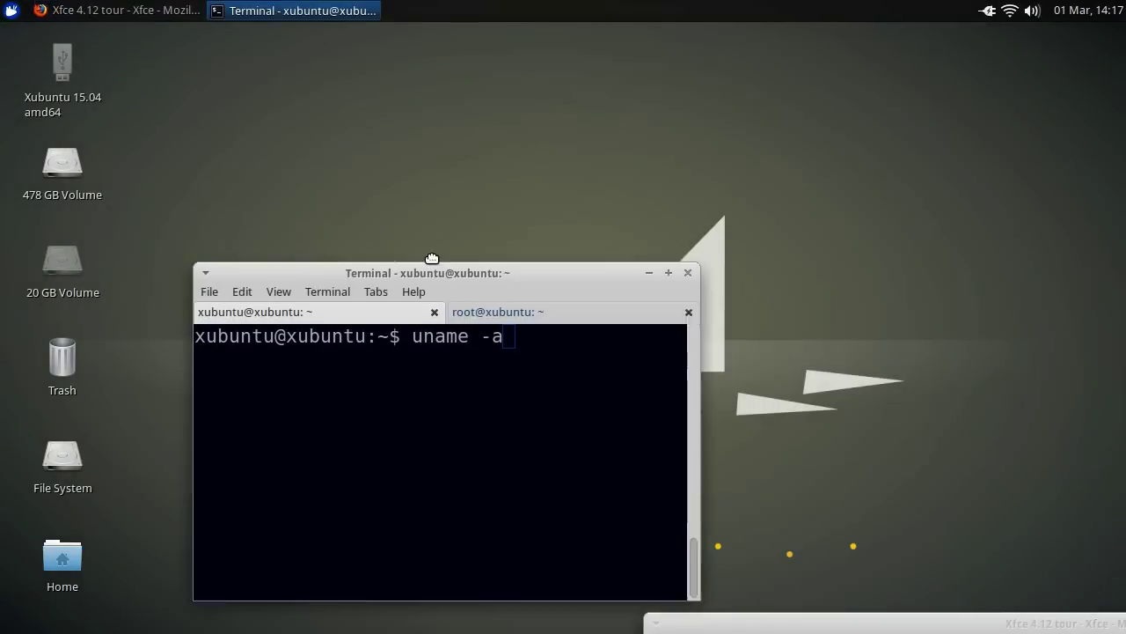
left_click(512, 299)
left_click(370, 300)
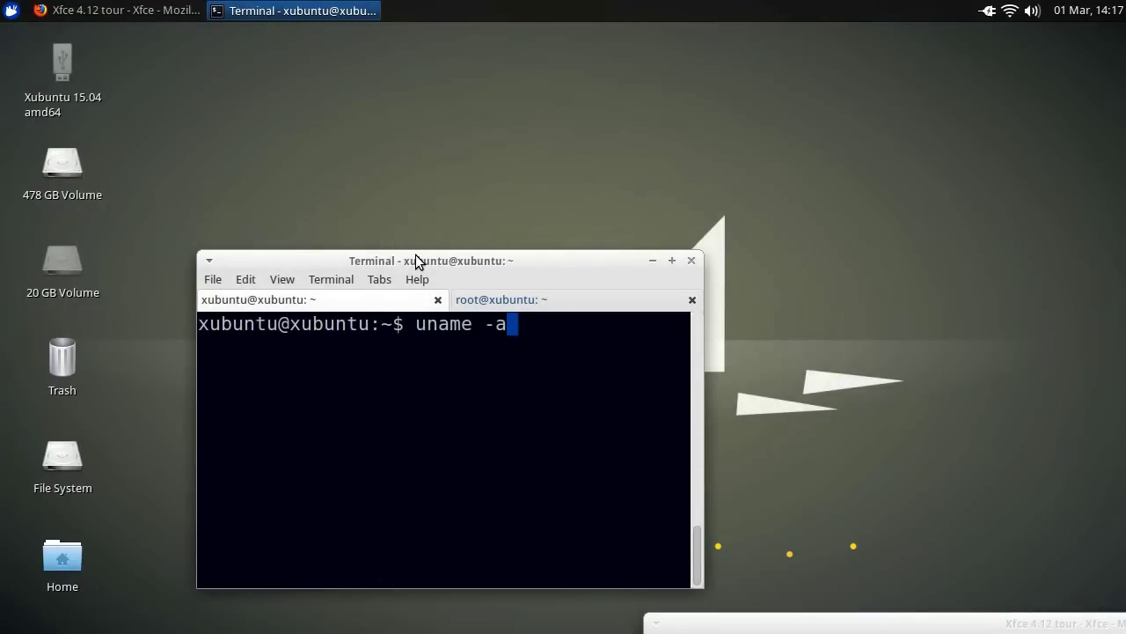
left_click_drag(417, 261, 322, 620)
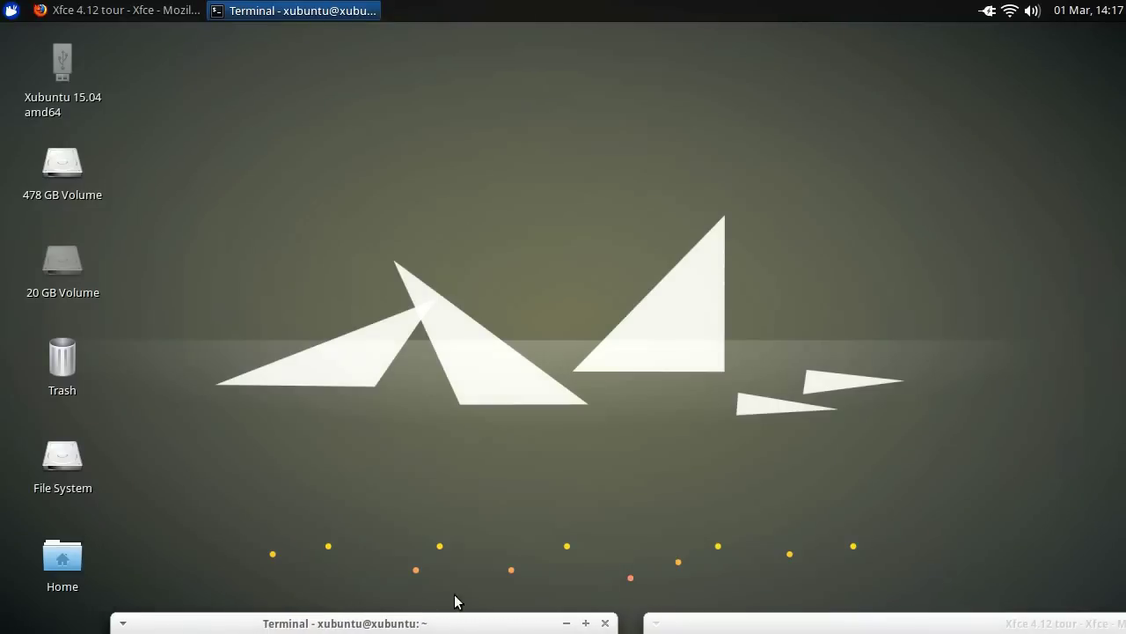
- Minimize the Terminal and Firefox windows so that the desktop is clear
left_click(269, 9)
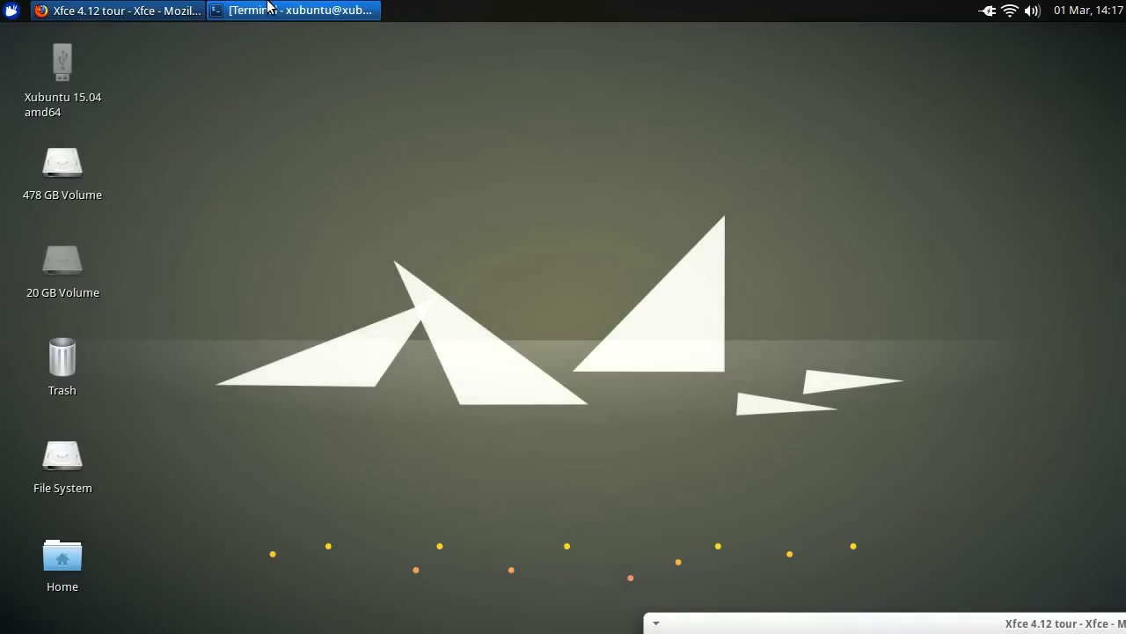
left_click(268, 8)
left_click(268, 8)
left_click(157, 8)
left_click(158, 7)
left_click(157, 8)
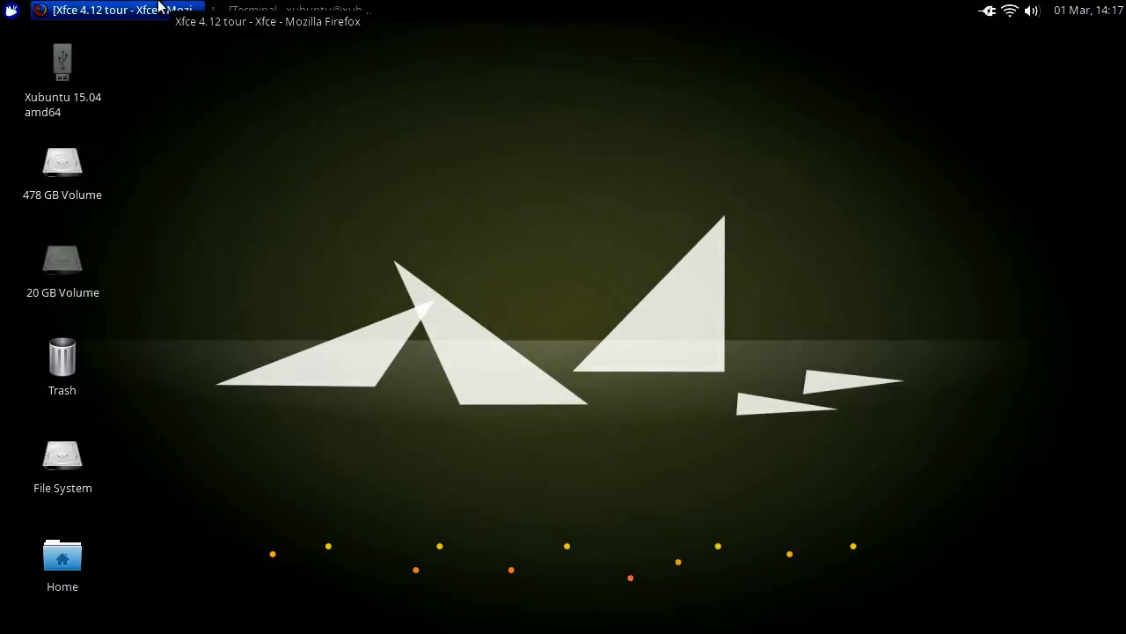
- Open the Desktop settings for the wallpaper, menus and icons
right_click(378, 204)
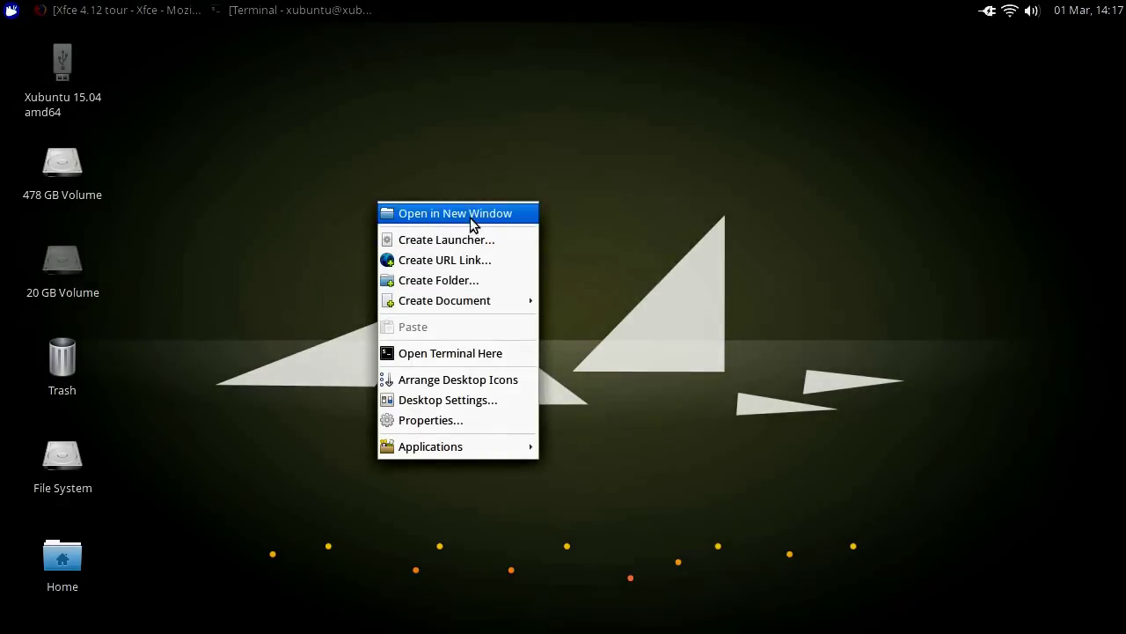
mouse_move(479, 303)
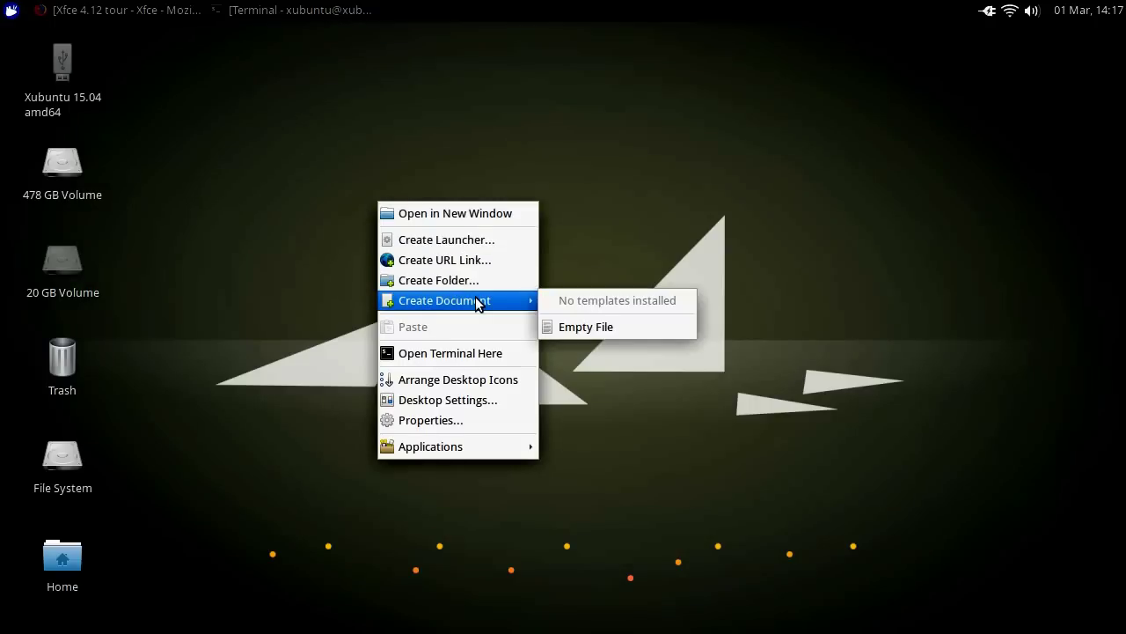
left_click(495, 393)
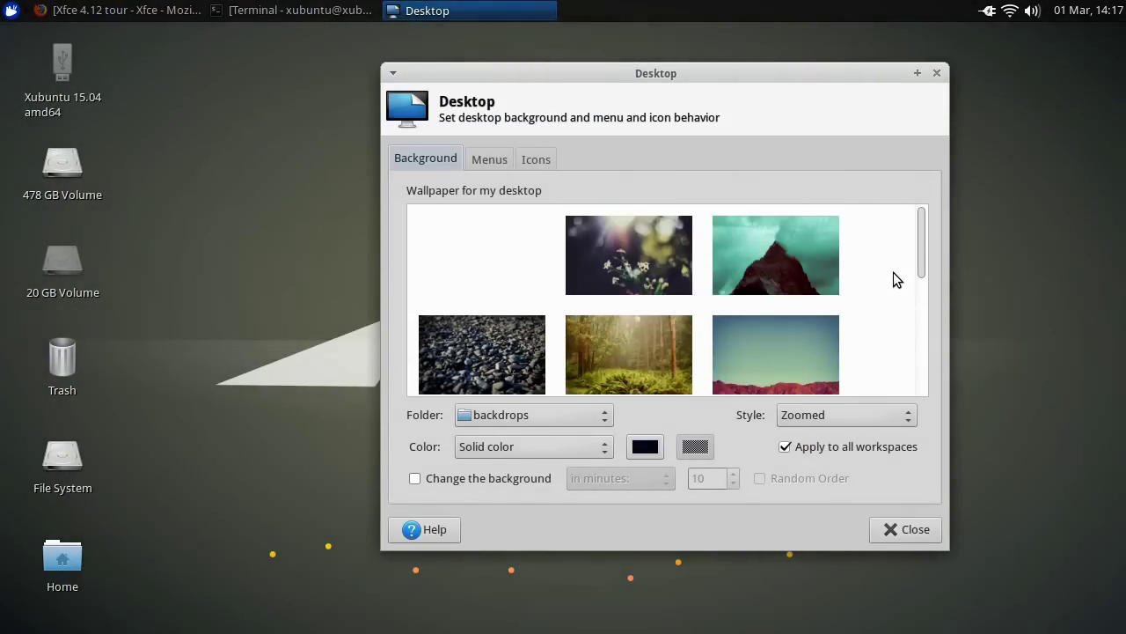
- Try the stacked stones, white flowers and blue-green Xubuntu logo wallpapers from the backdrops folder
left_click(516, 249)
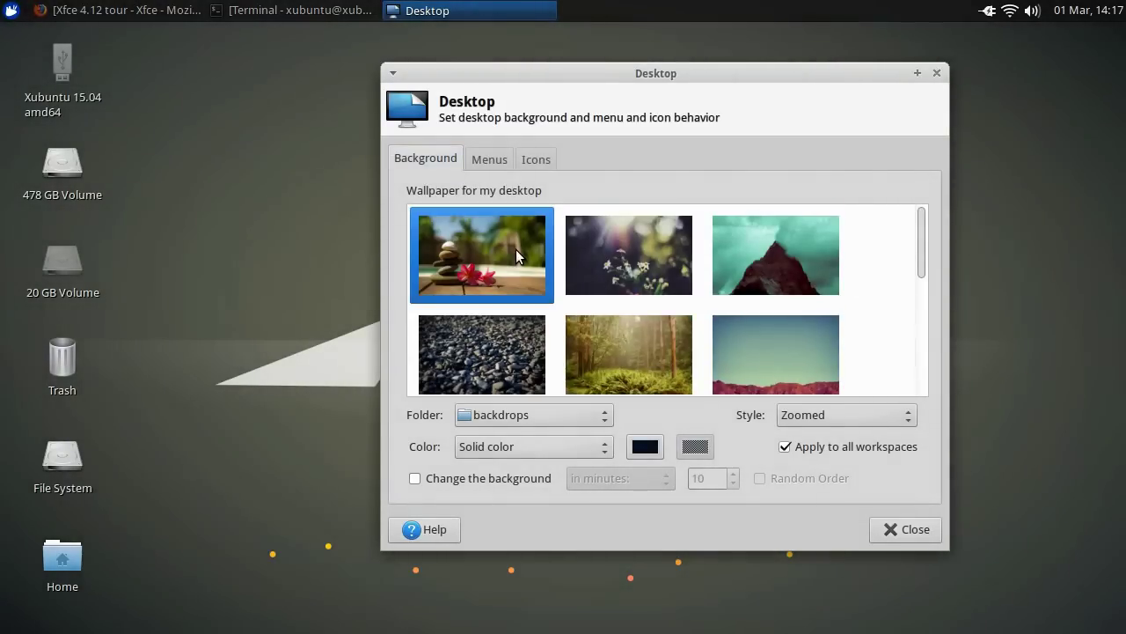
left_click(607, 261)
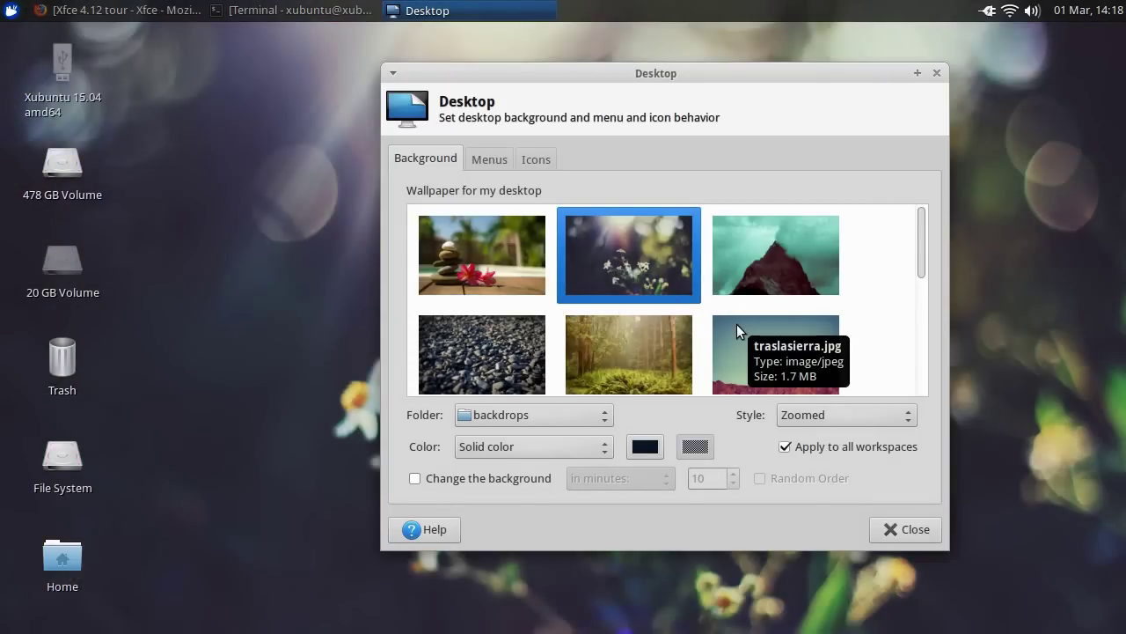
left_click_drag(917, 272, 908, 343)
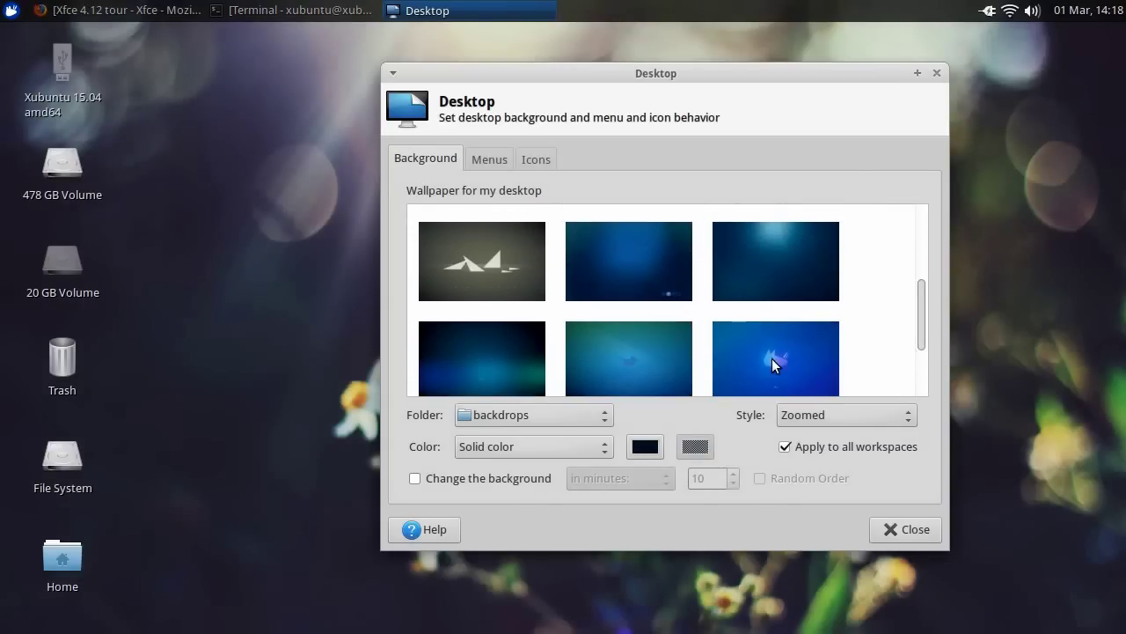
left_click(772, 358)
left_click_drag(763, 66, 716, 125)
left_click(608, 352)
scroll(840, 329, "down", 3)
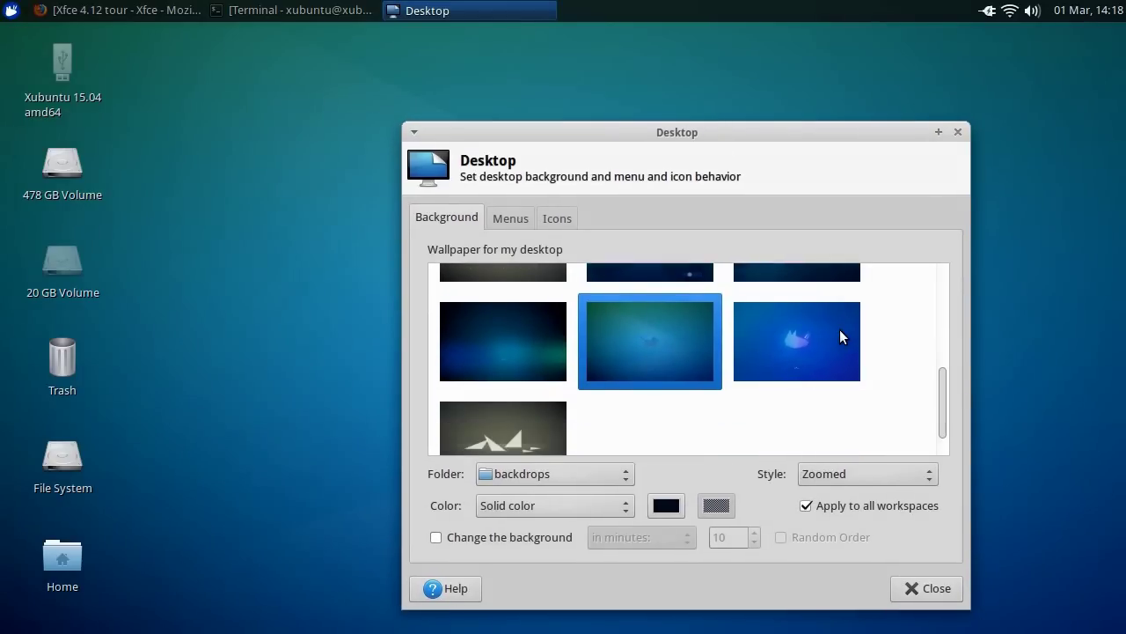
- Set the forest with green ferns as the desktop wallpaper
scroll(839, 329, "up", 10)
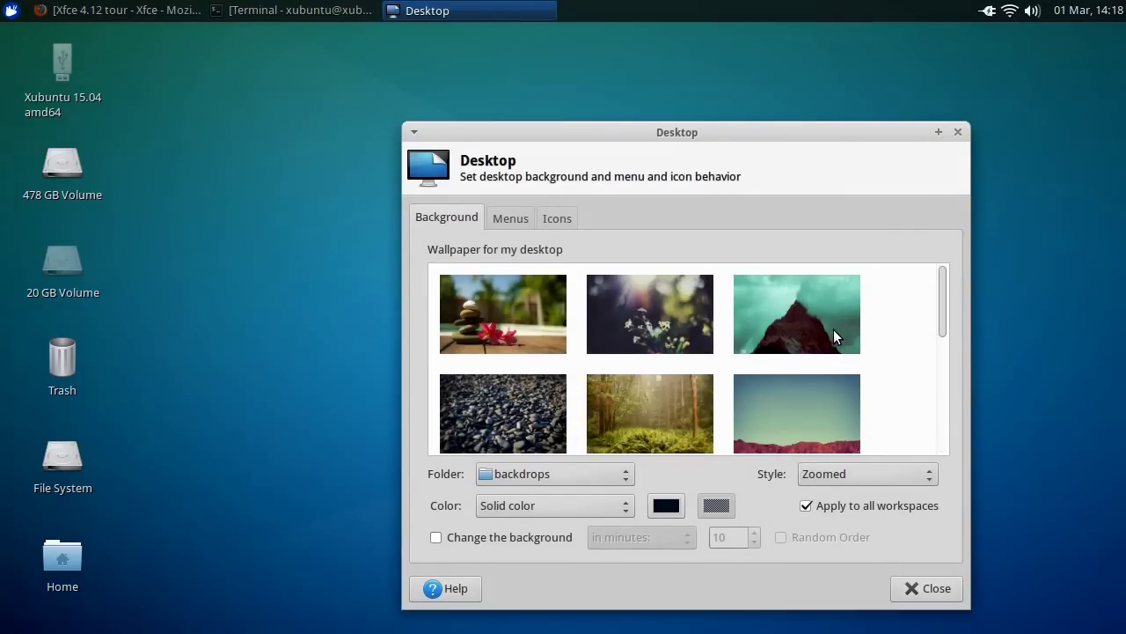
left_click(646, 398)
left_click_drag(689, 146, 629, 155)
left_click(710, 363)
left_click(629, 409)
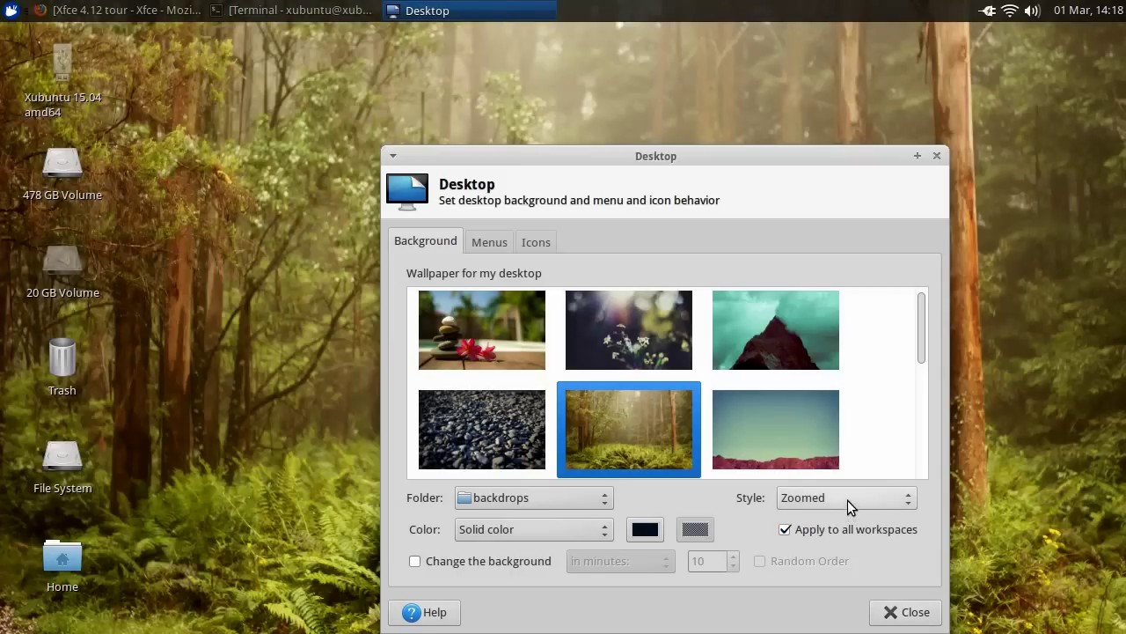
- Review the desktop menu options, and hide the Home and Trash default icons on the desktop
left_click(485, 239)
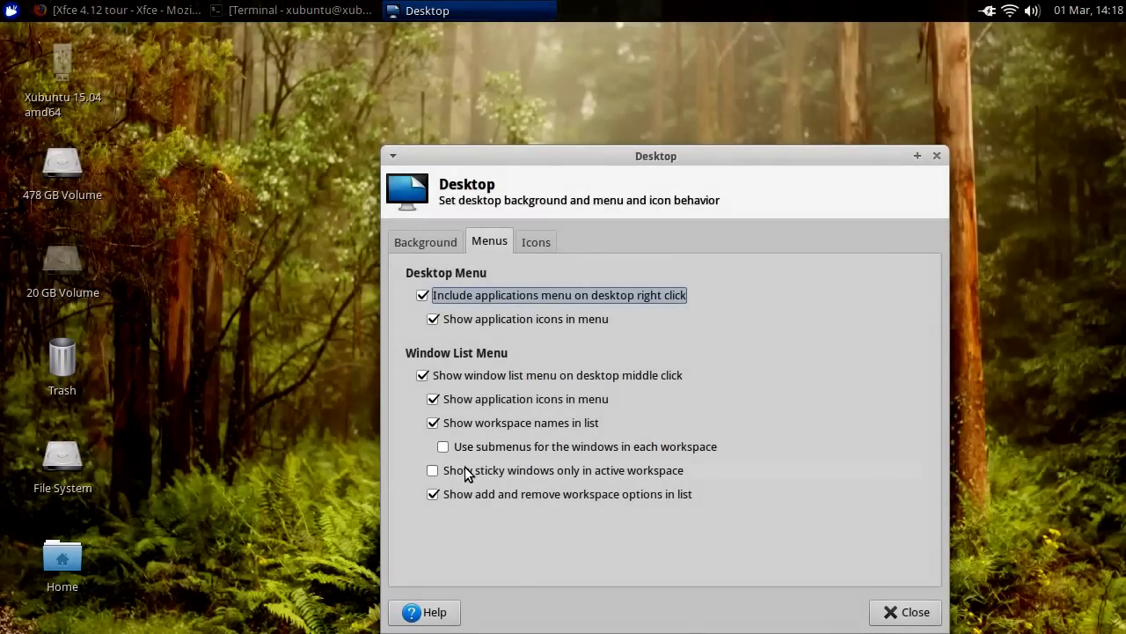
left_click(544, 240)
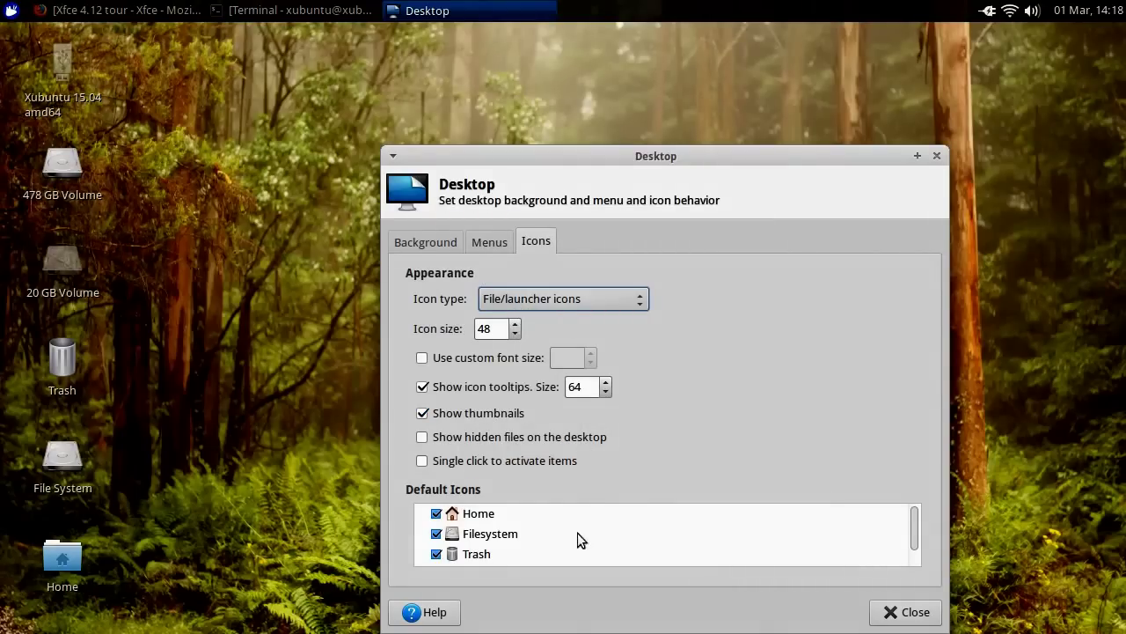
left_click(436, 514)
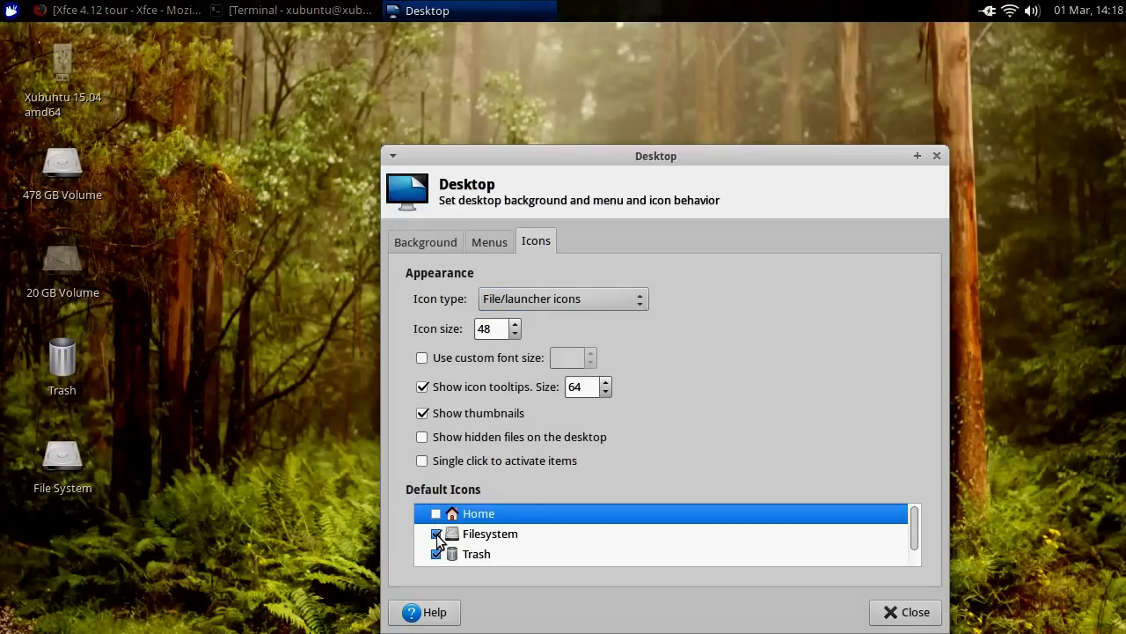
left_click(437, 553)
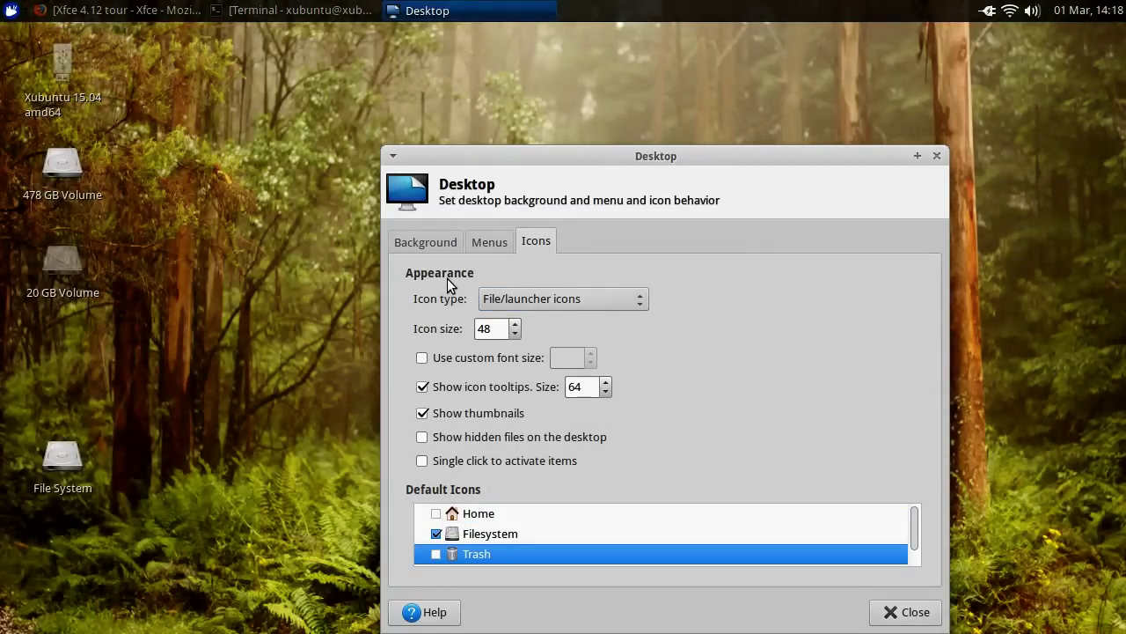
- Go back through the Menus settings to the Background settings and close the Desktop settings window
left_click(481, 235)
left_click(421, 241)
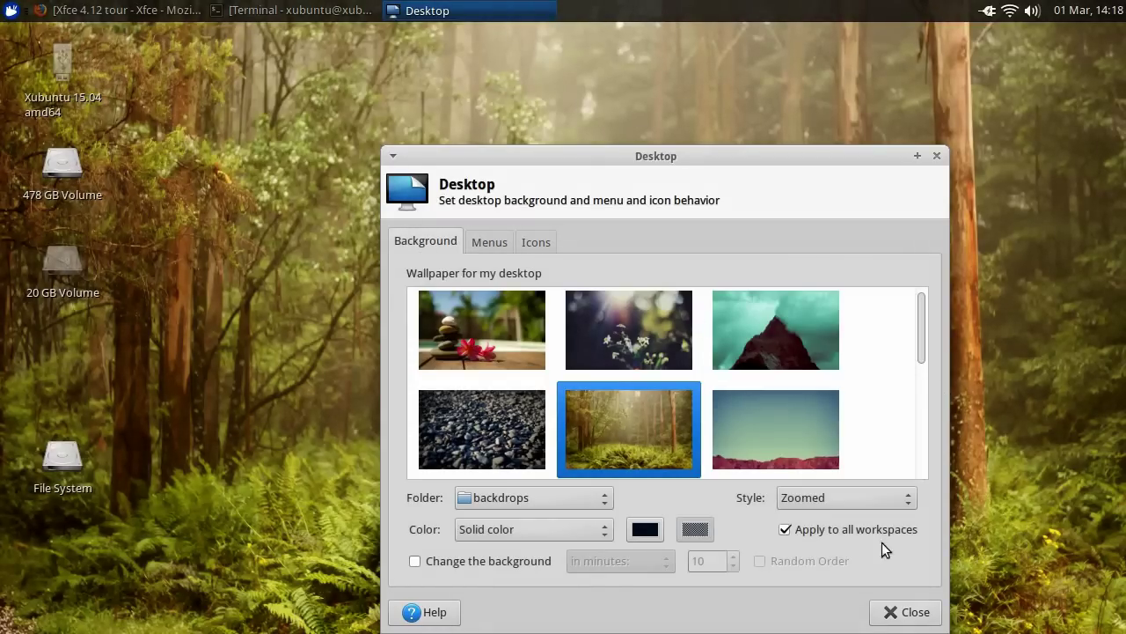
left_click(906, 611)
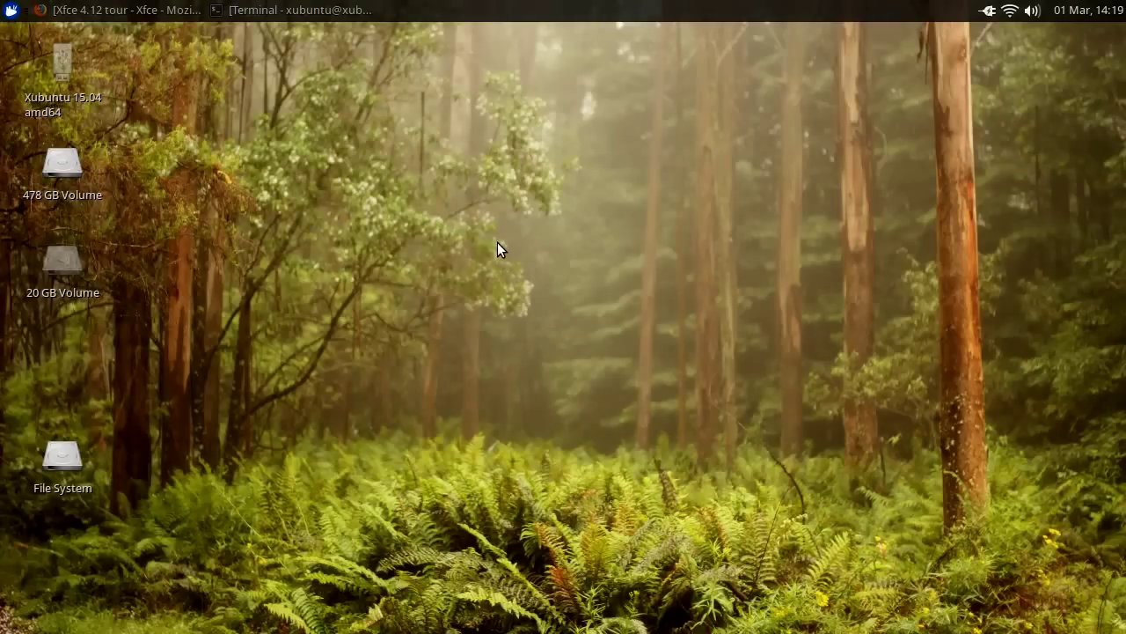
- Open the clock's calendar, select 2 March 2015 and close the calendar
left_click(1090, 10)
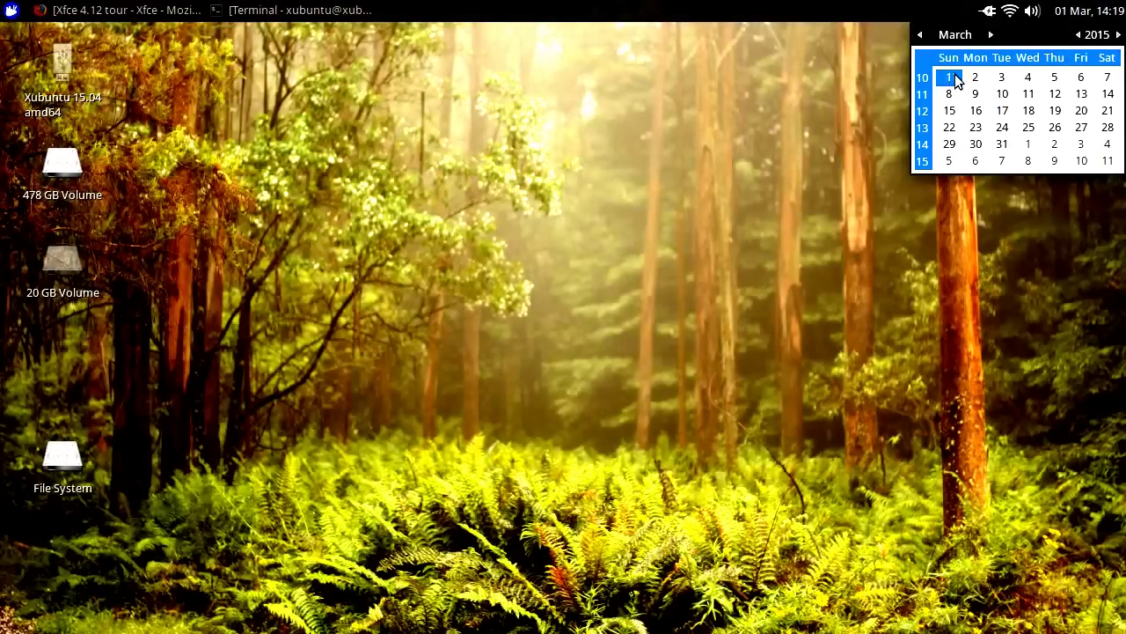
left_click(977, 79)
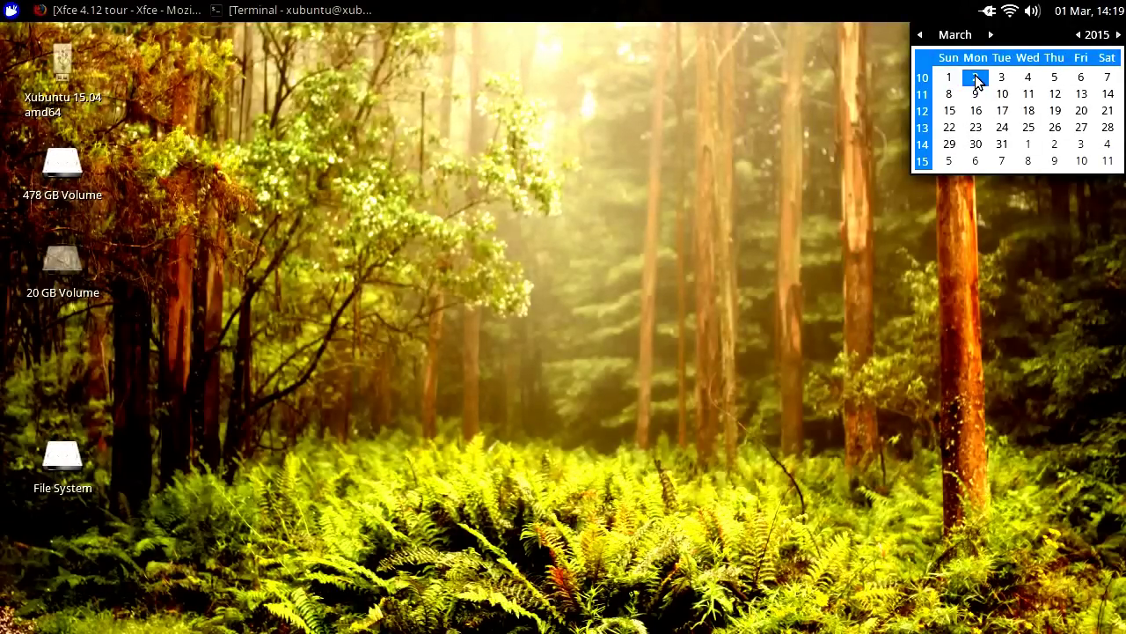
left_click(854, 72)
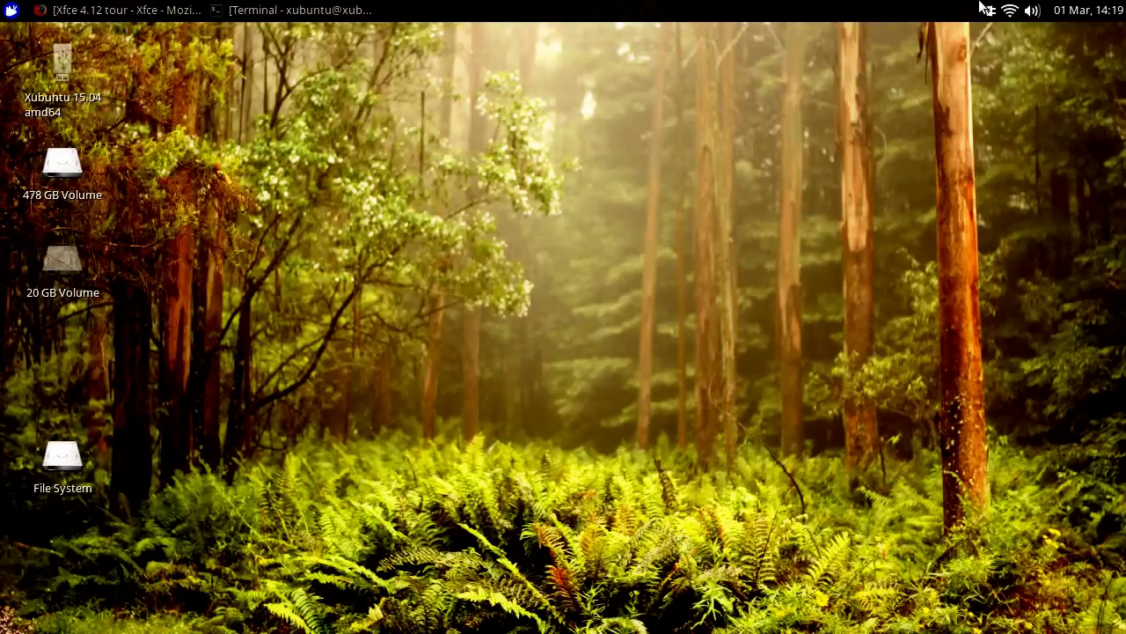
- Open the VPN configuration from the network indicator and expand the Ethernet and Wi-Fi groups of the connections
left_click(1019, 9)
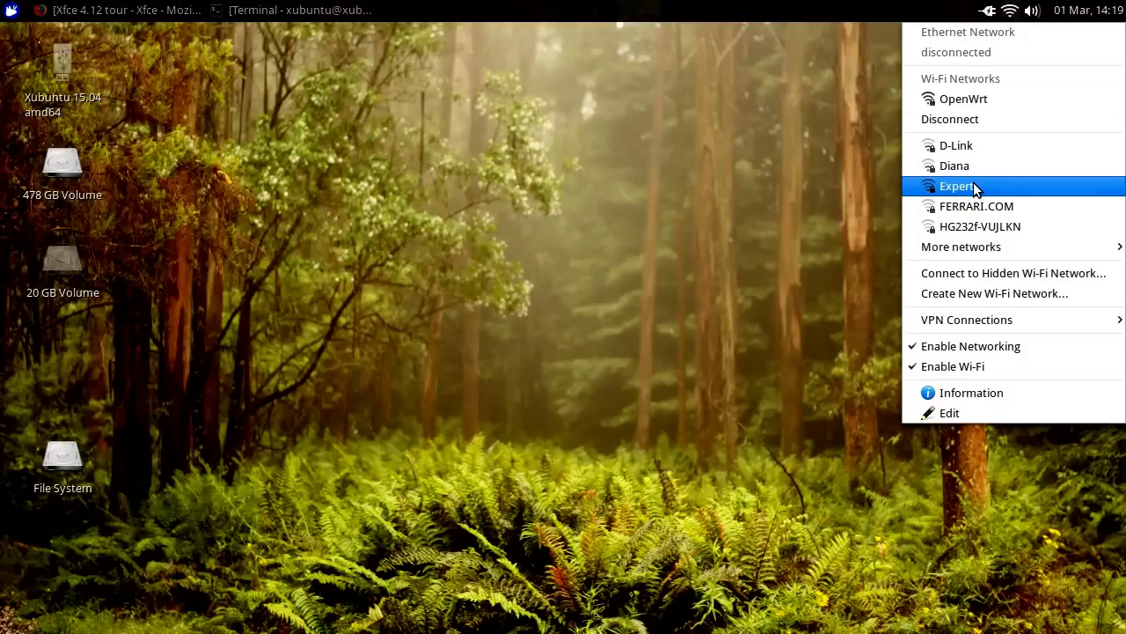
mouse_move(991, 248)
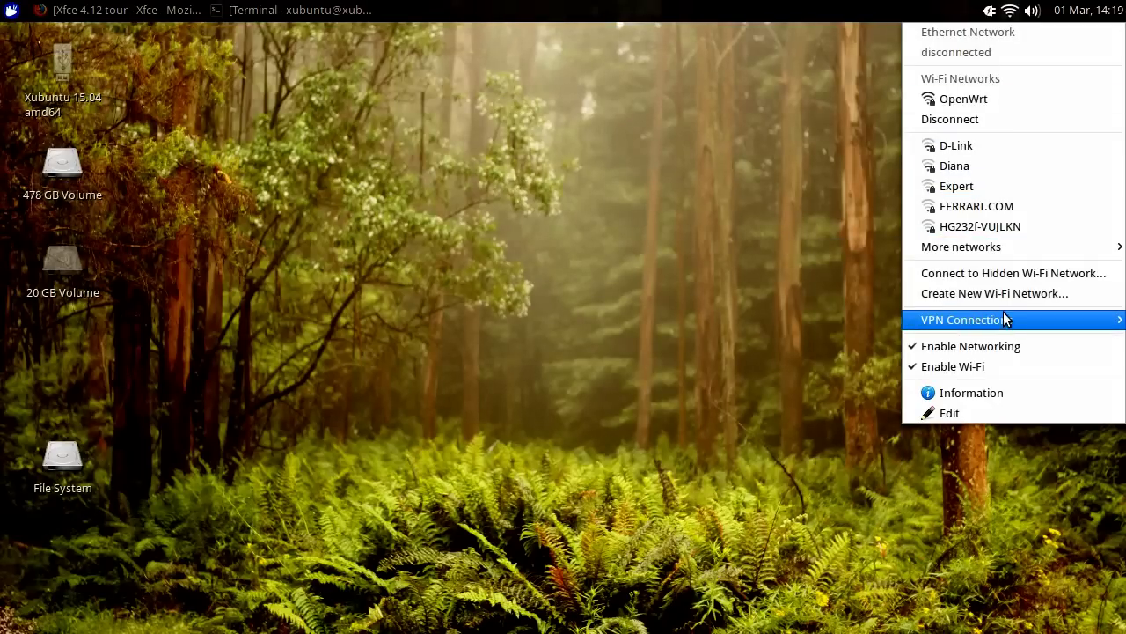
mouse_move(1010, 323)
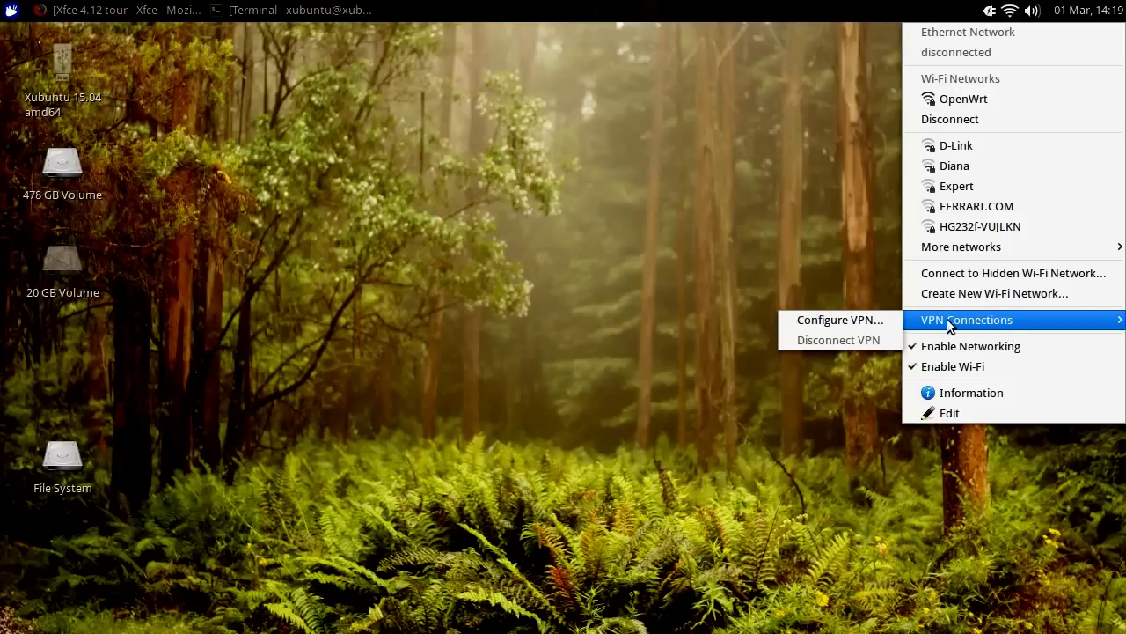
left_click(860, 320)
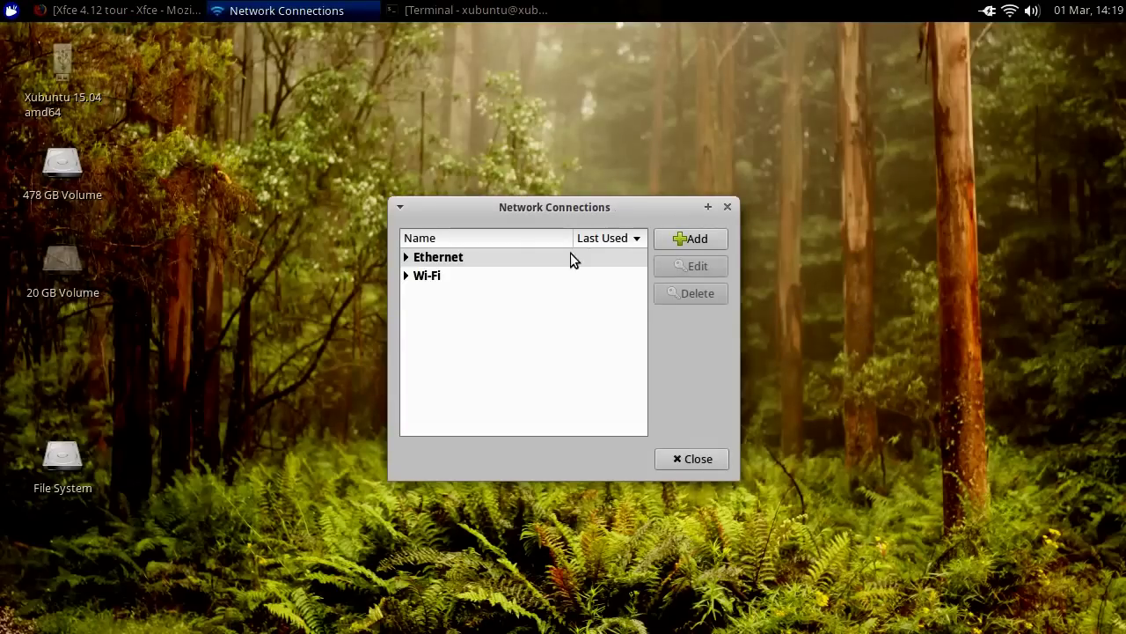
left_click(407, 276)
left_click(407, 256)
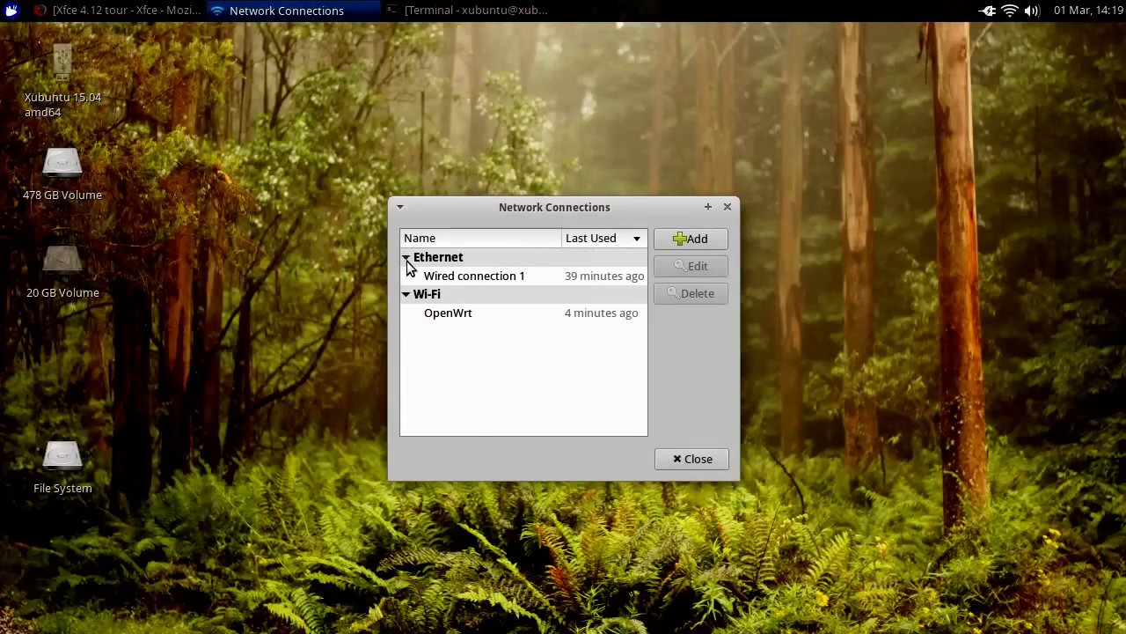
- Examine the connection types offered for a new connection, cancel creating it, and close Network Connections
left_click(672, 246)
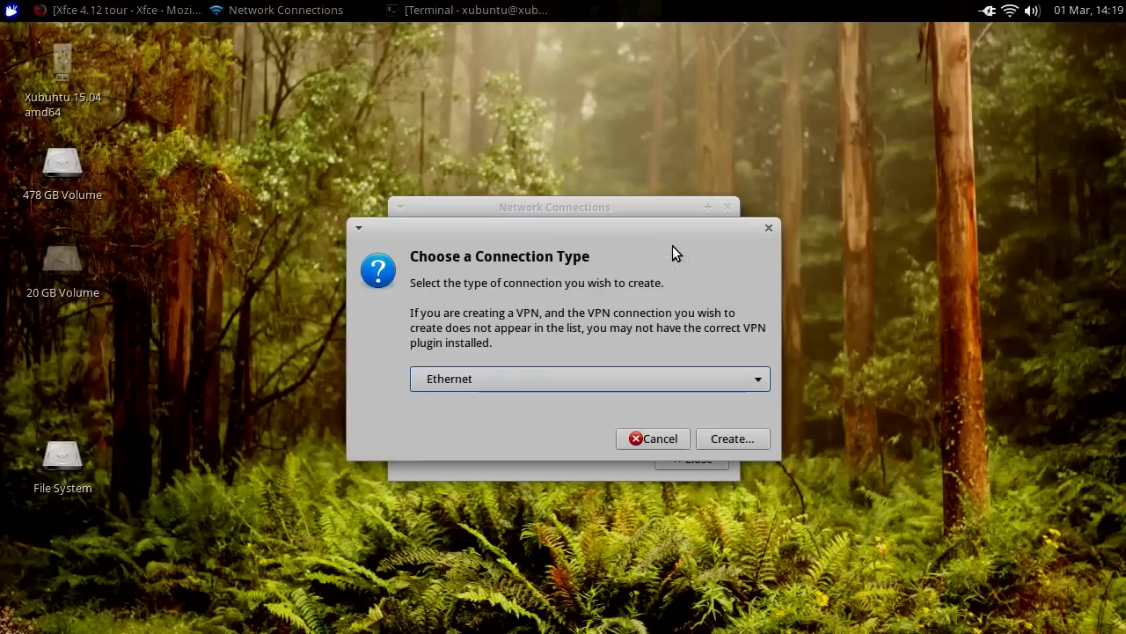
left_click(486, 378)
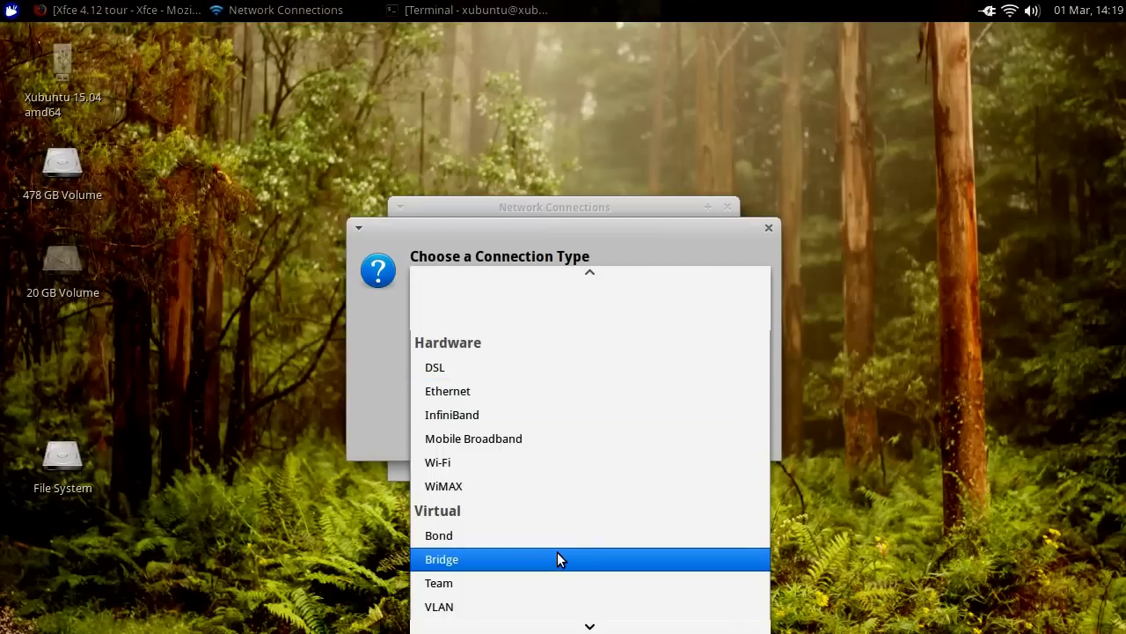
scroll(557, 552, "up", 3)
scroll(557, 552, "down", 3)
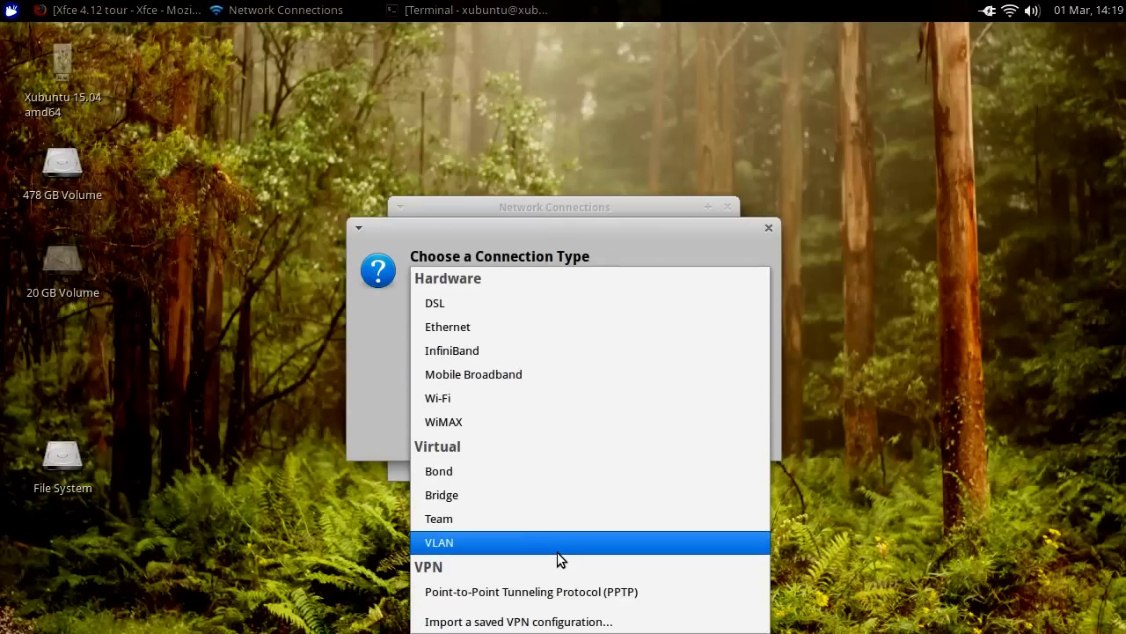
left_click(360, 324)
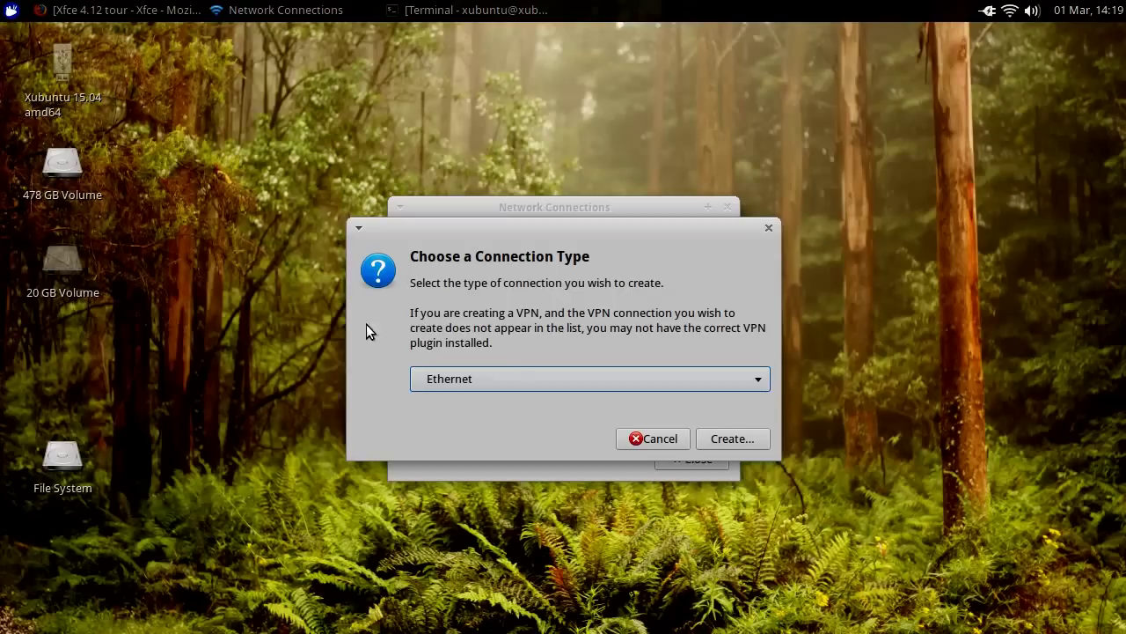
left_click(669, 437)
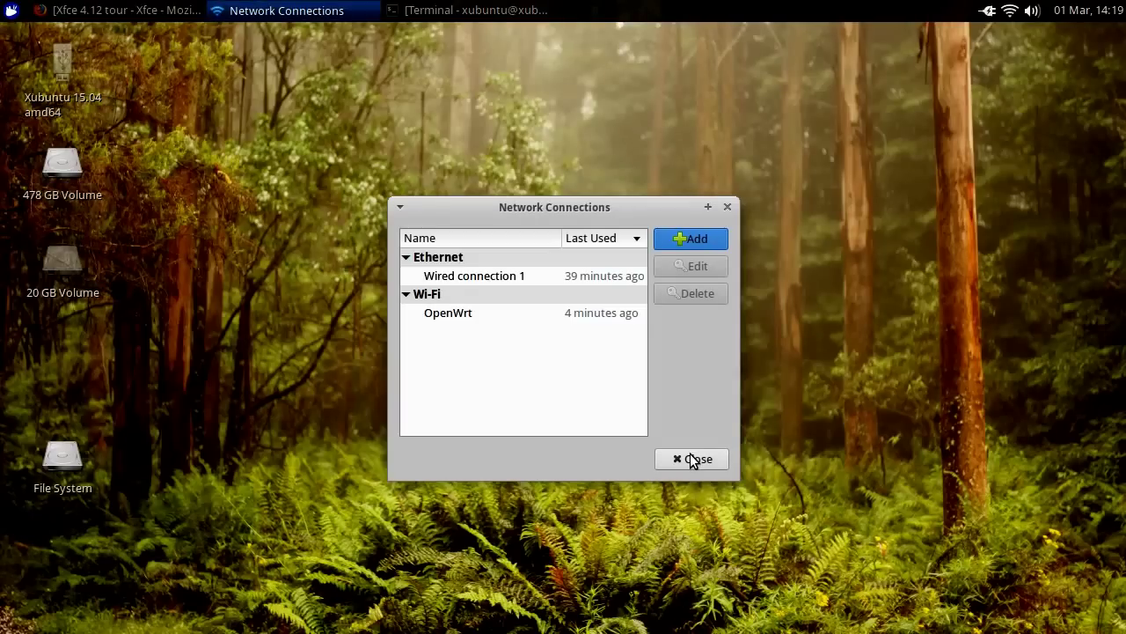
left_click(693, 459)
- Open and close the clock's calendar, and raise and lower the volume through the sound indicator
left_click(1088, 11)
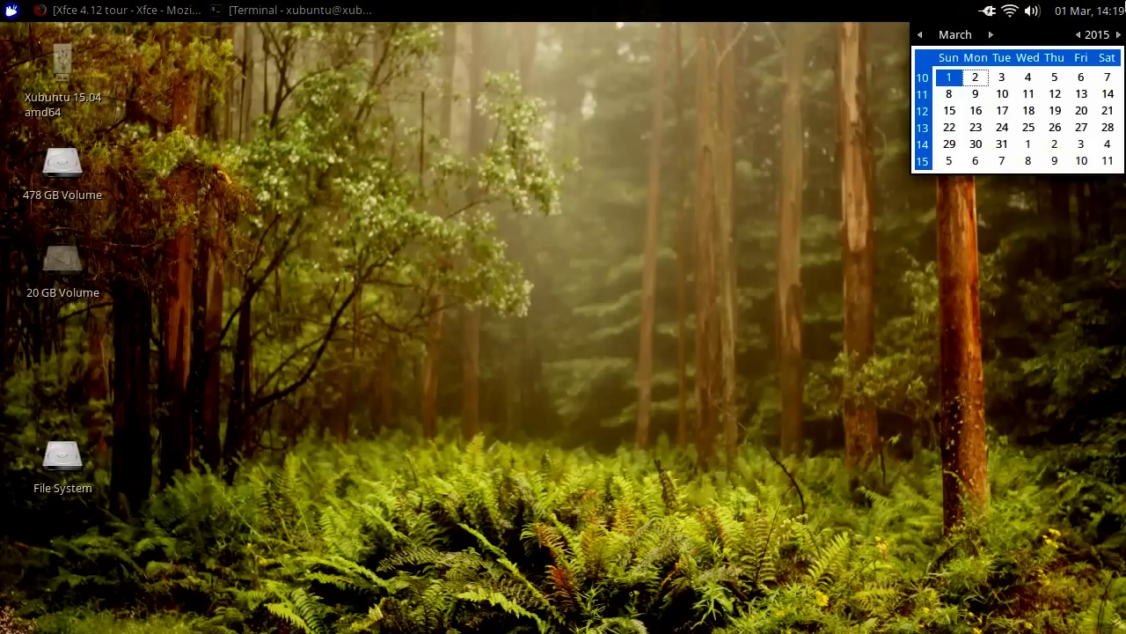
left_click(1089, 10)
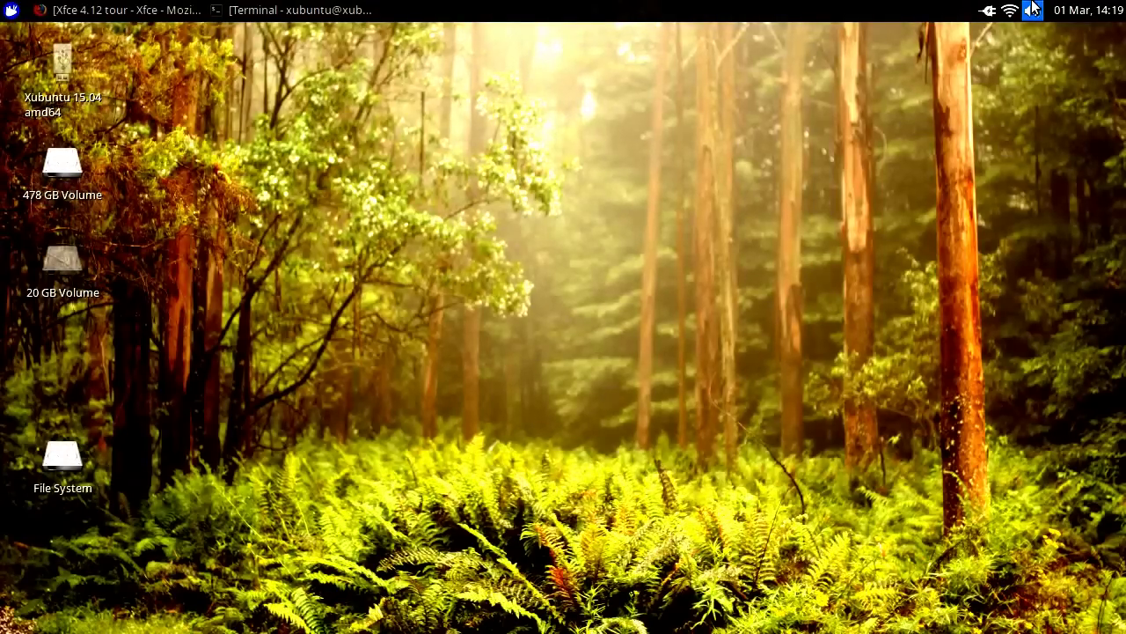
scroll(1034, 9, "up", 7)
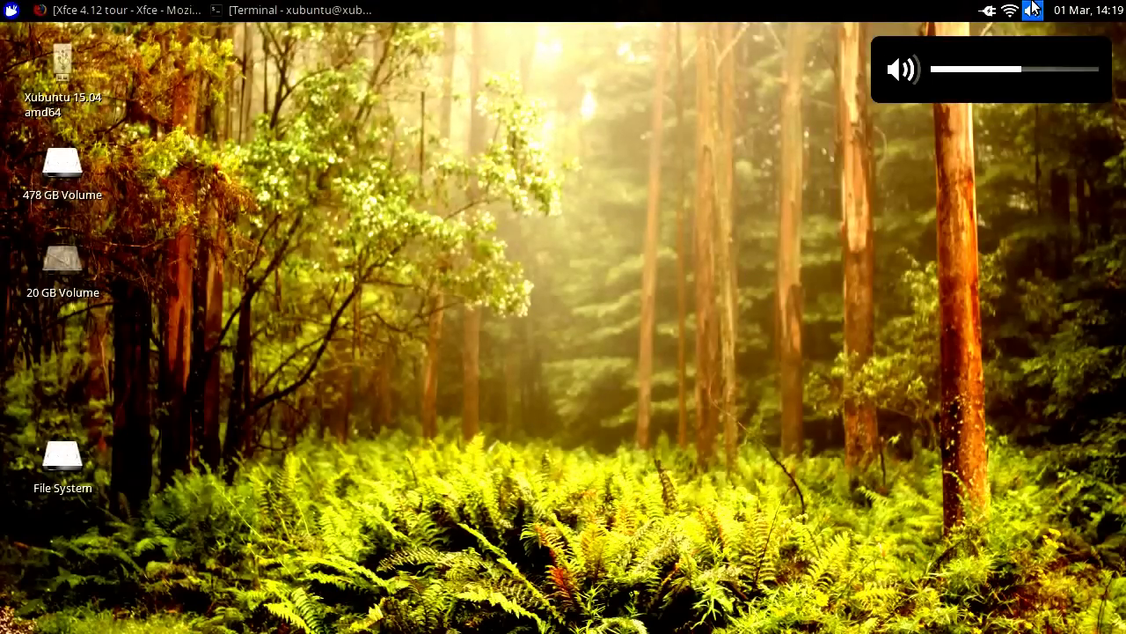
scroll(1034, 9, "down", 7)
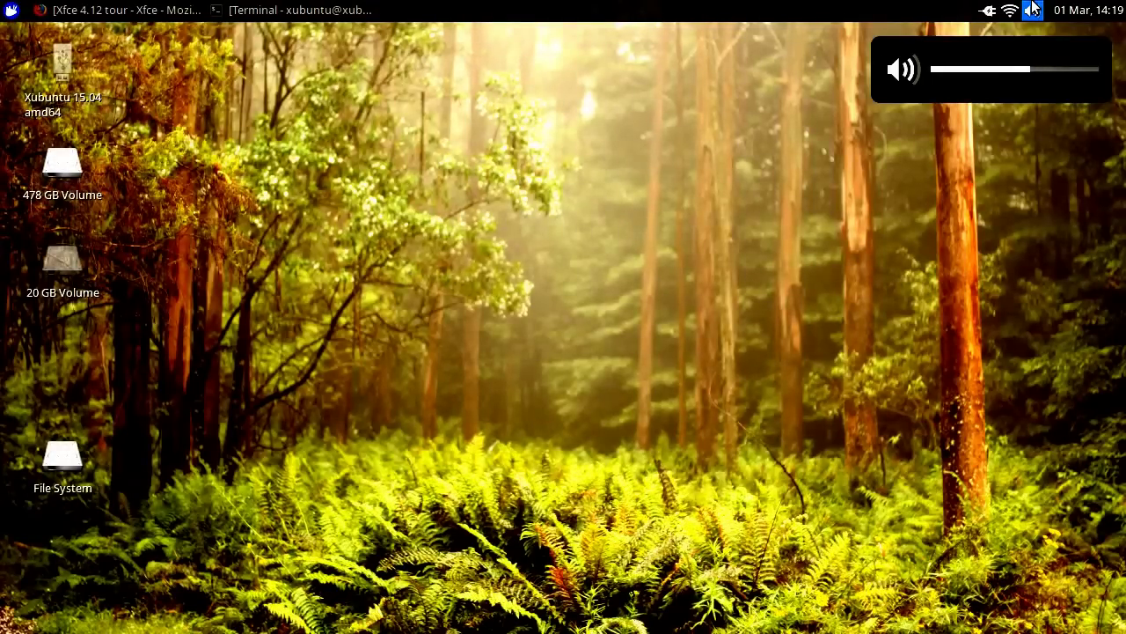
- Open the power manager settings from the power indicator, review the General, System, Display, Security and Devices settings, and close them
left_click(987, 9)
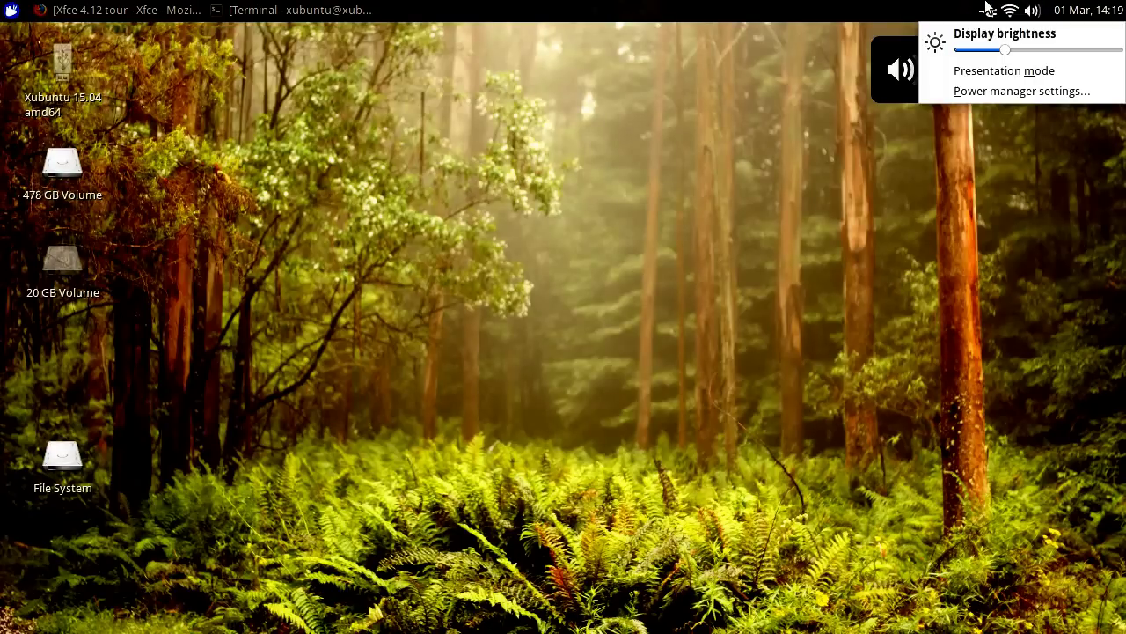
left_click(997, 88)
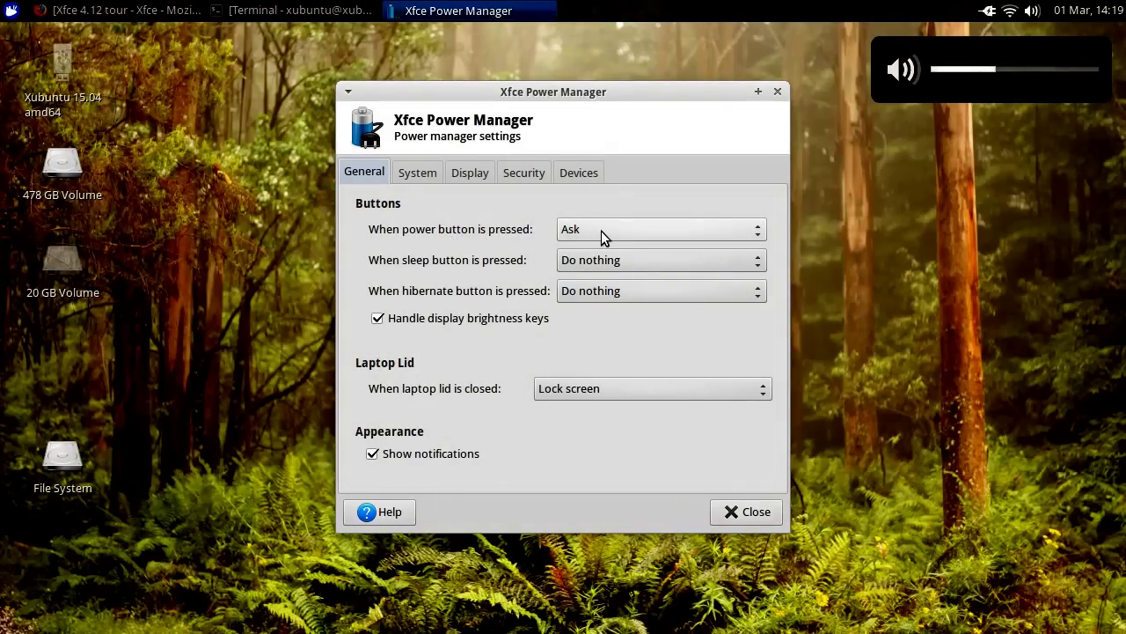
left_click(421, 172)
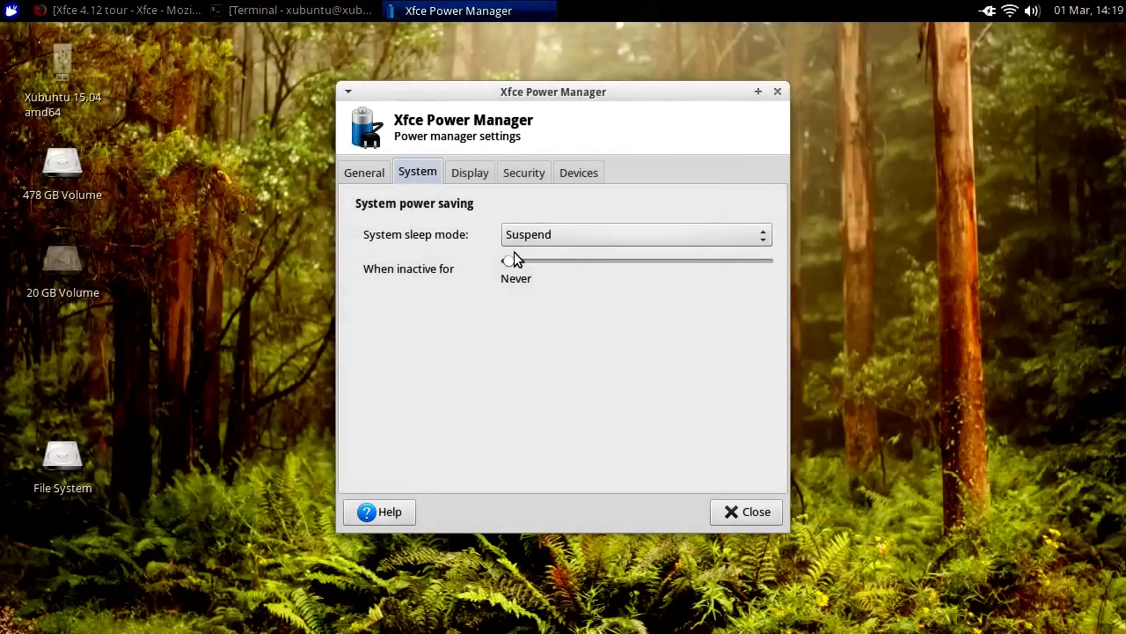
left_click(459, 173)
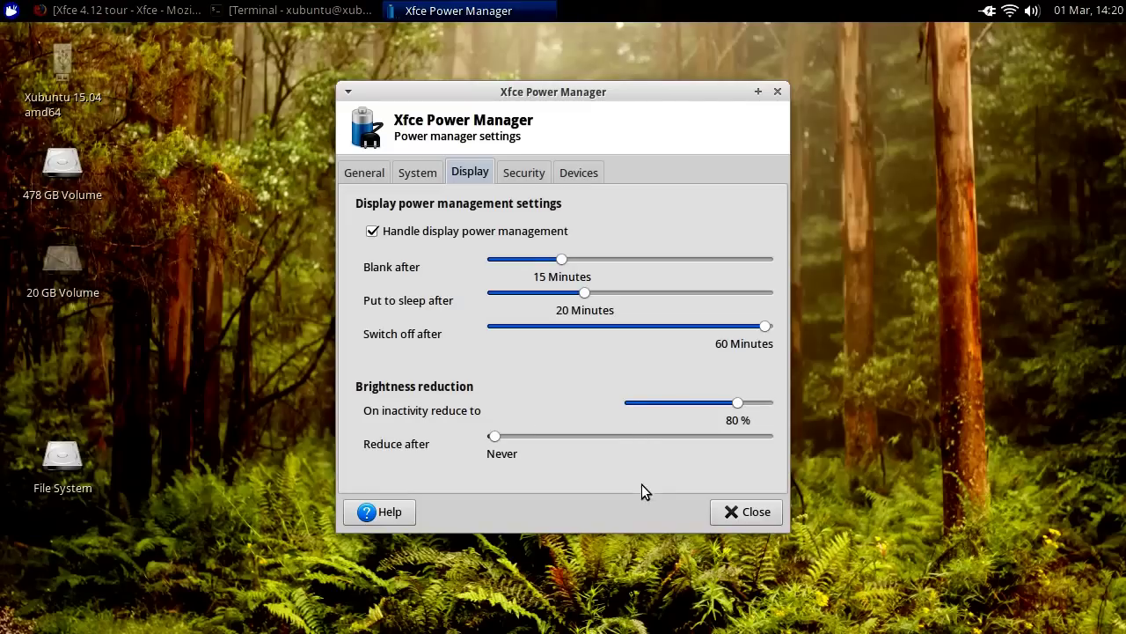
left_click(512, 175)
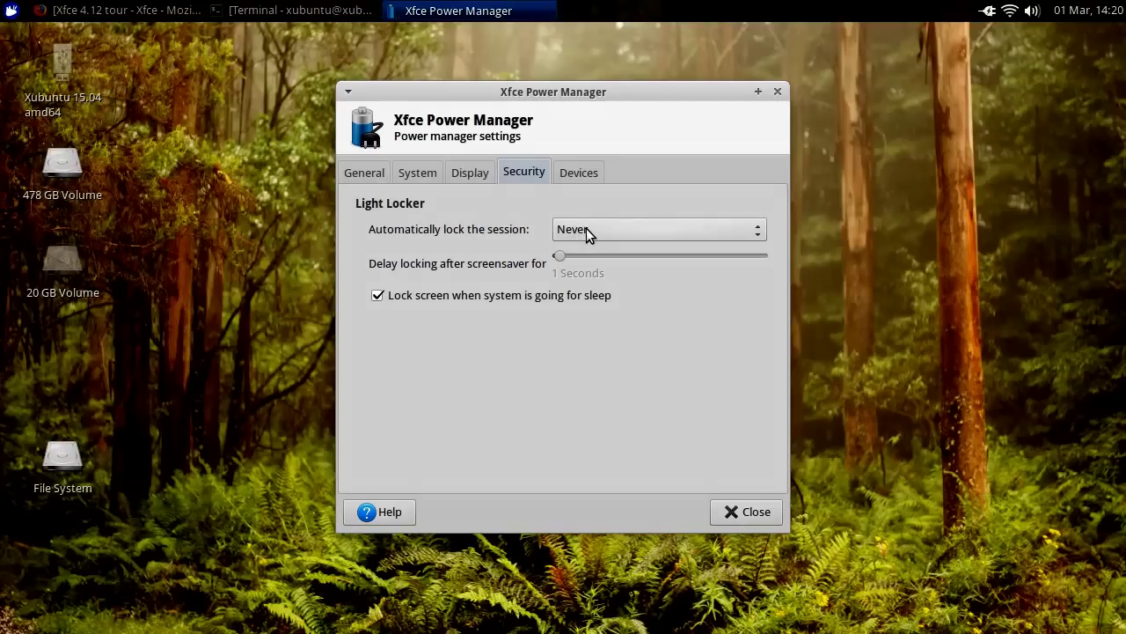
left_click(593, 165)
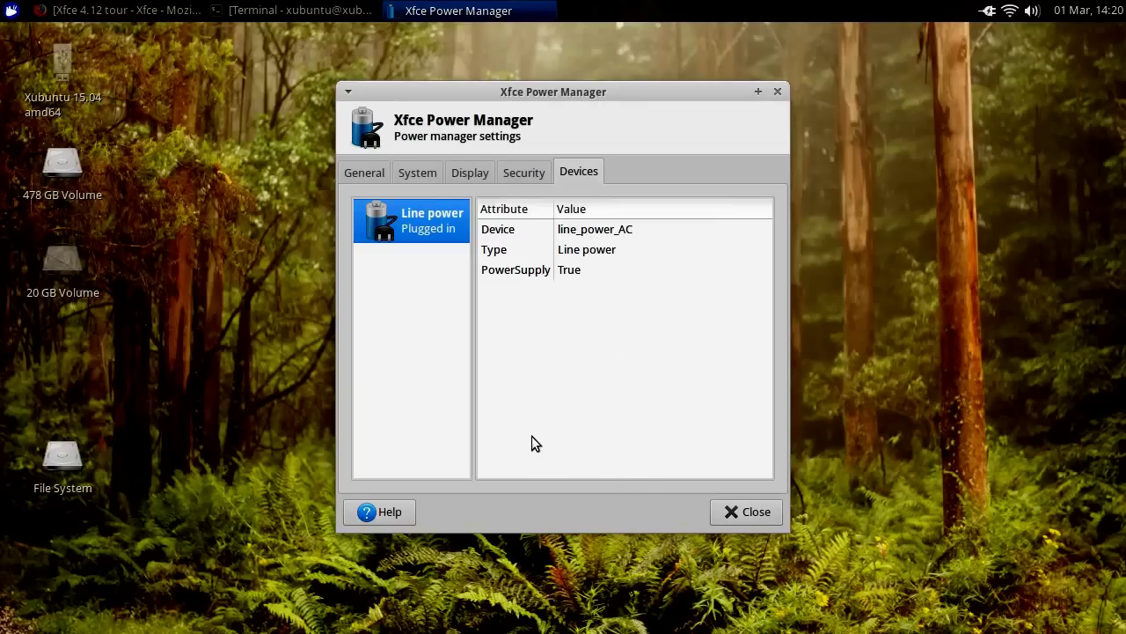
left_click(764, 513)
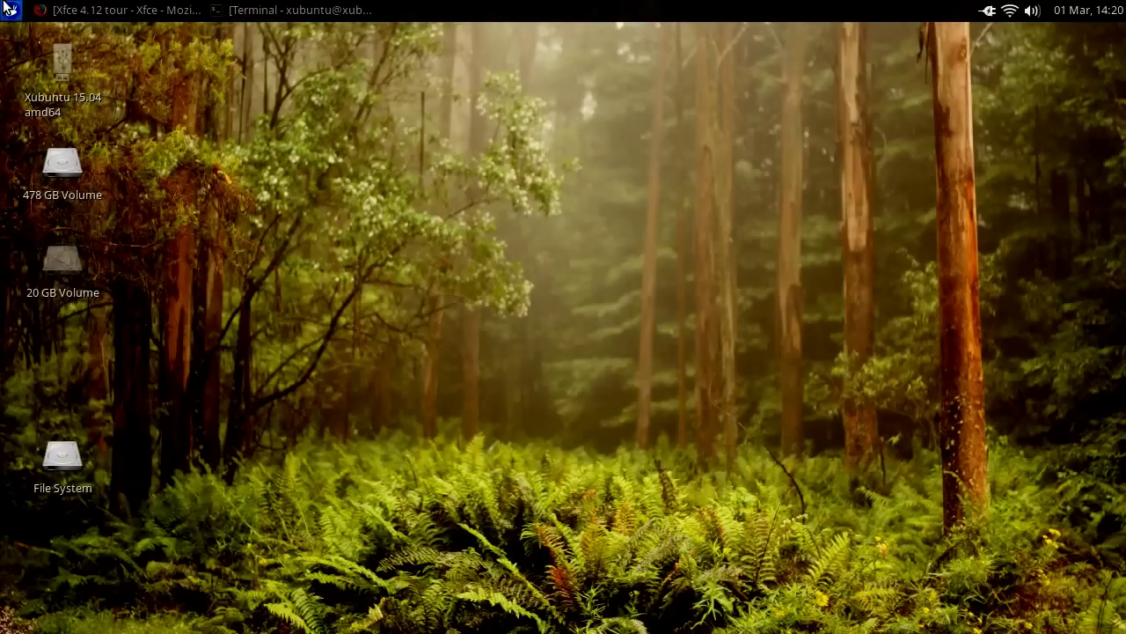
- Launch Help from the applications menu and close the Firefox window it opens
left_click(17, 7)
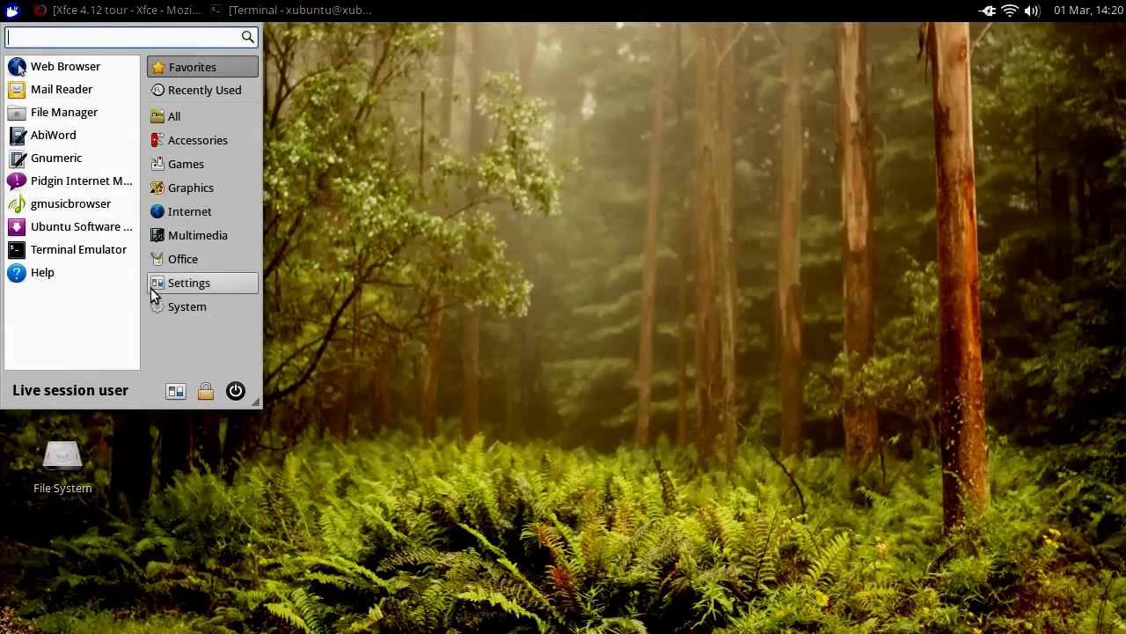
left_click(89, 274)
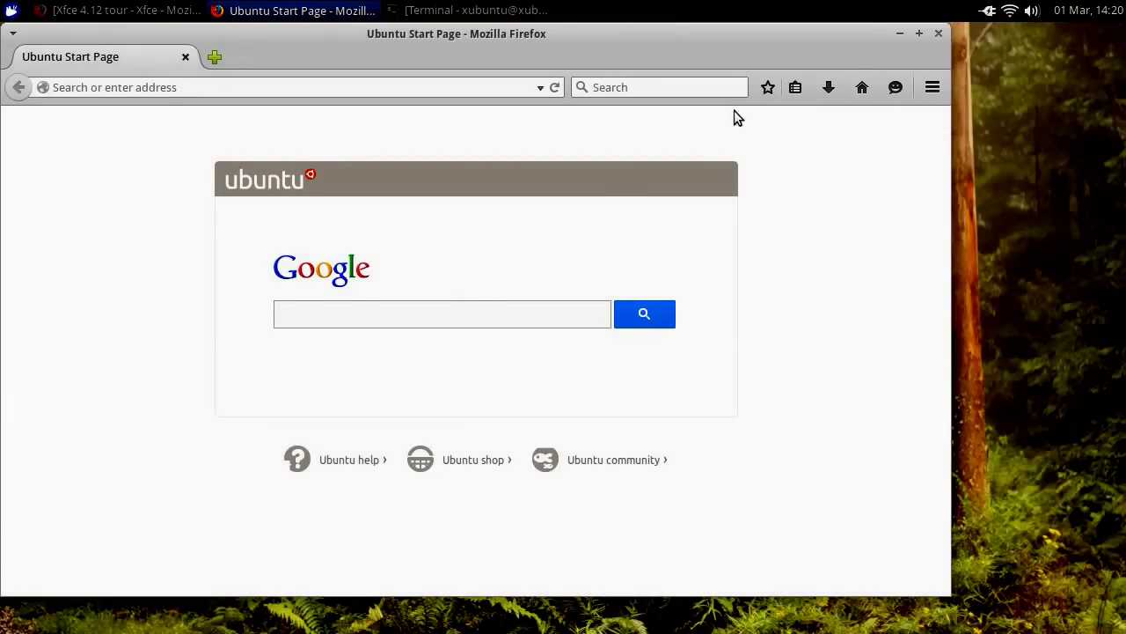
left_click(939, 35)
- Open the Settings manager from the applications menu and maximize its window
left_click(12, 10)
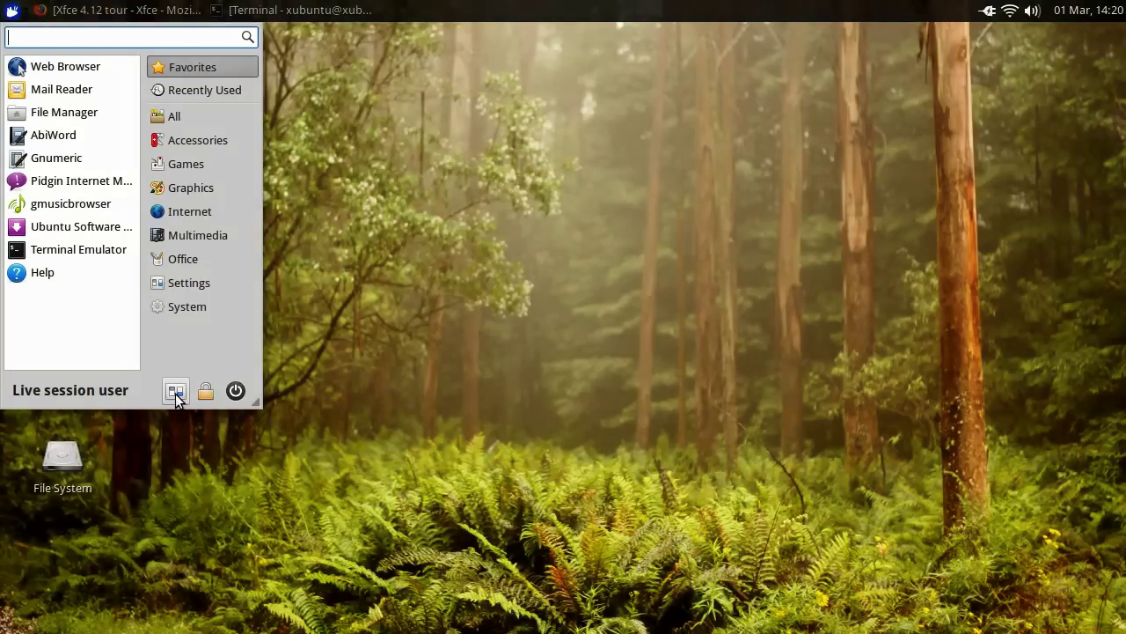
left_click(175, 393)
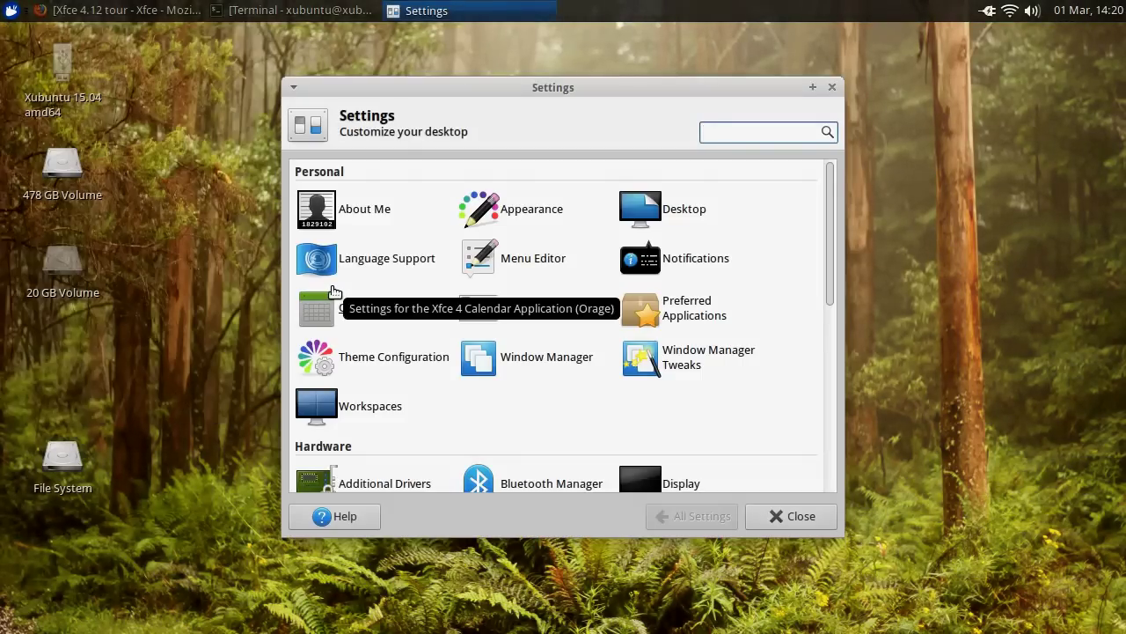
double_click(567, 94)
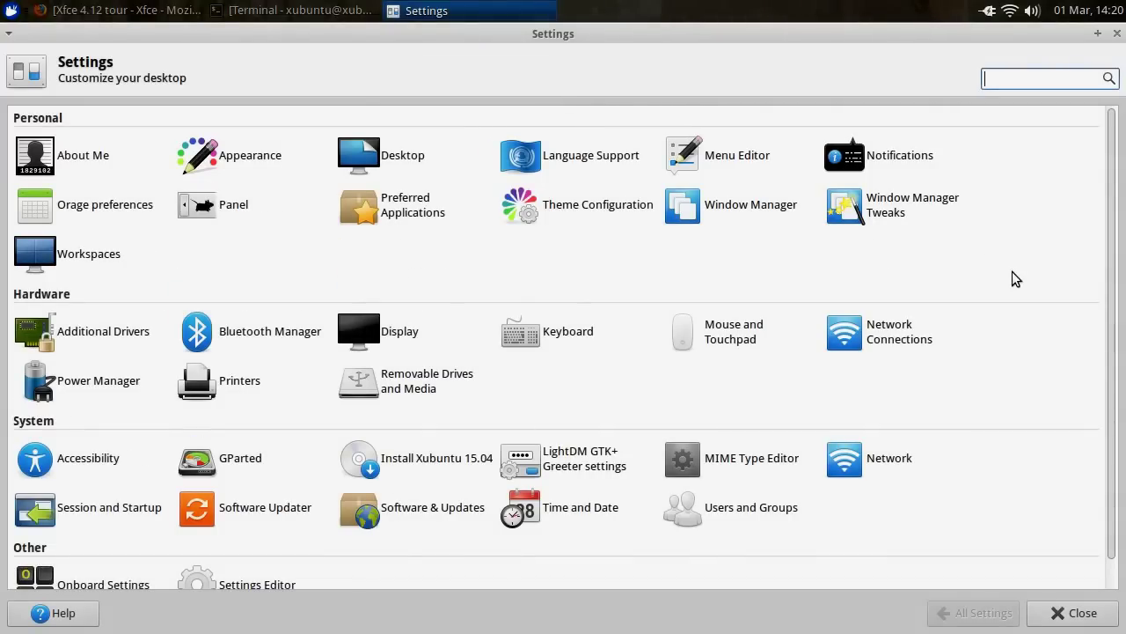
- Look through the settings categories, view the About Me profile form and cancel it
scroll(1012, 278, "down", 1)
scroll(1012, 279, "up", 1)
scroll(1012, 278, "down", 1)
scroll(1011, 278, "up", 1)
left_click(78, 163)
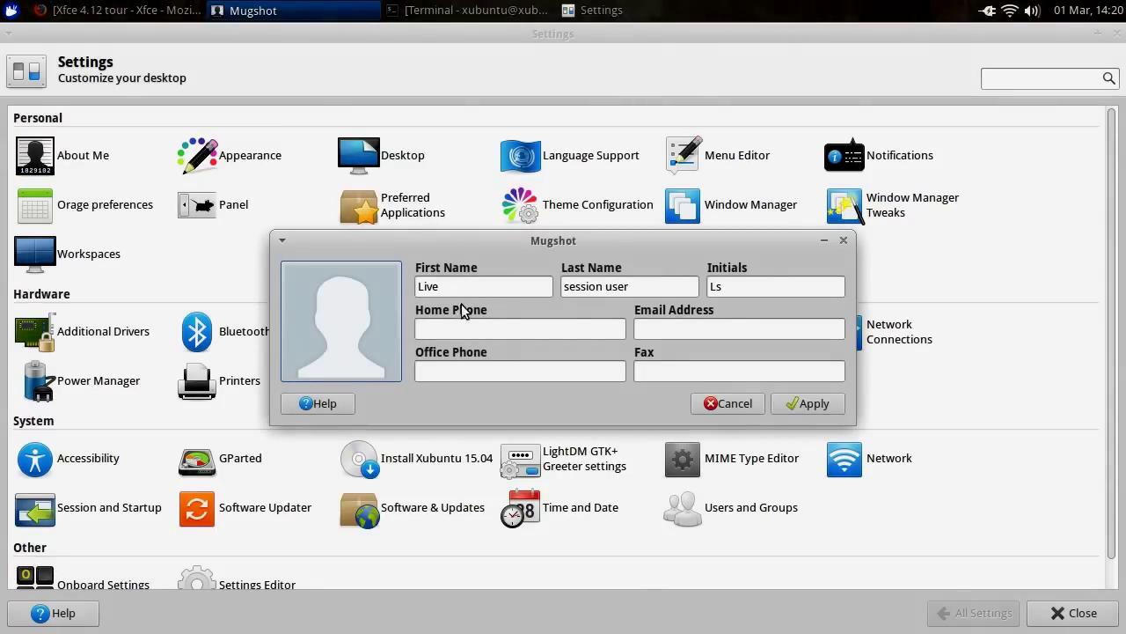
left_click(734, 404)
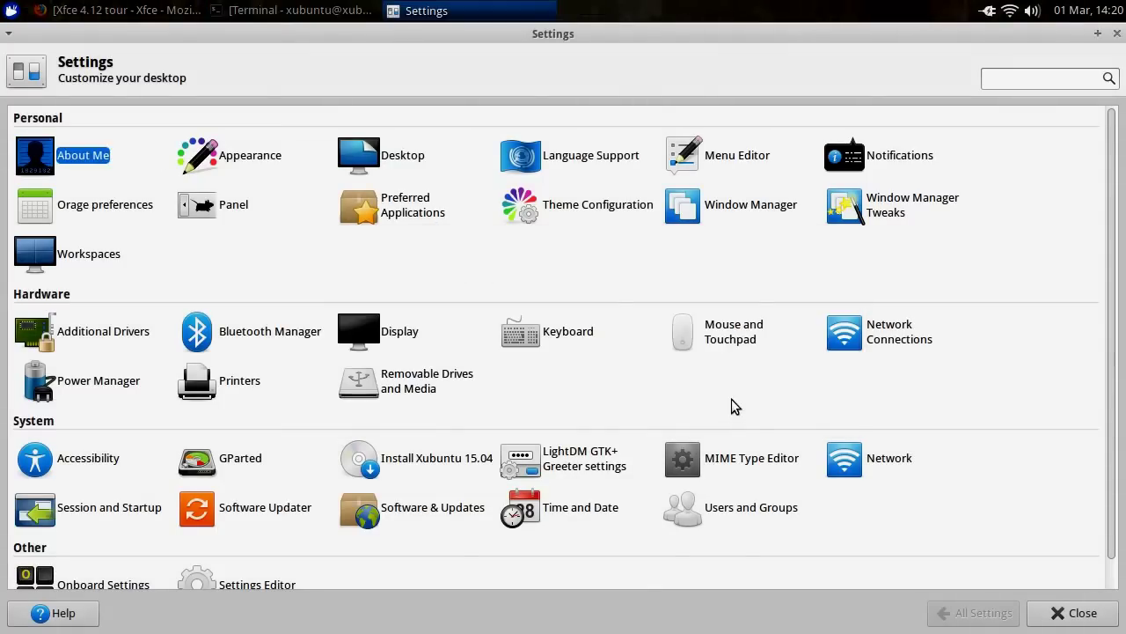
- Open the Appearance settings, try the Adwaita style, restore the window from maximized and switch back to Greybird
left_click(257, 157)
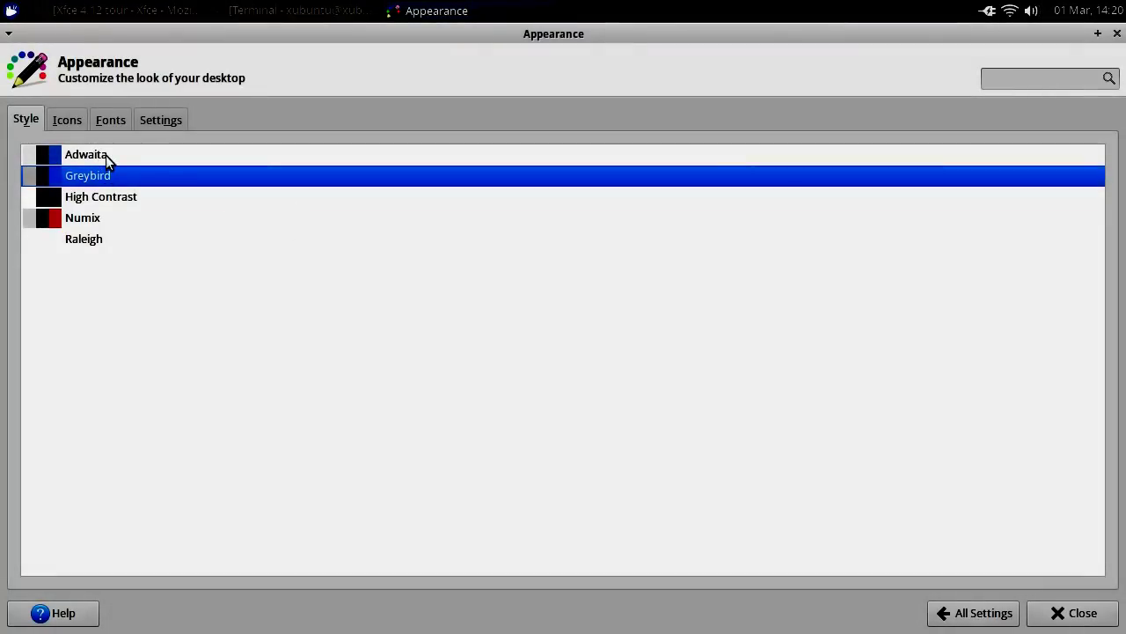
left_click(105, 155)
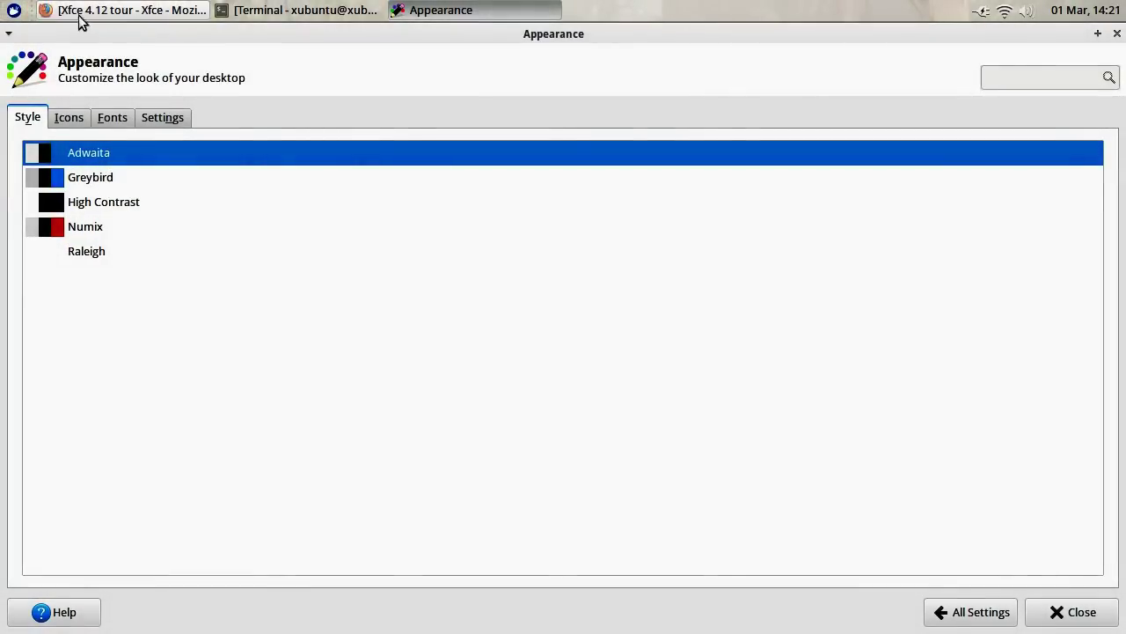
left_click_drag(83, 34, 268, 108)
left_click(273, 252)
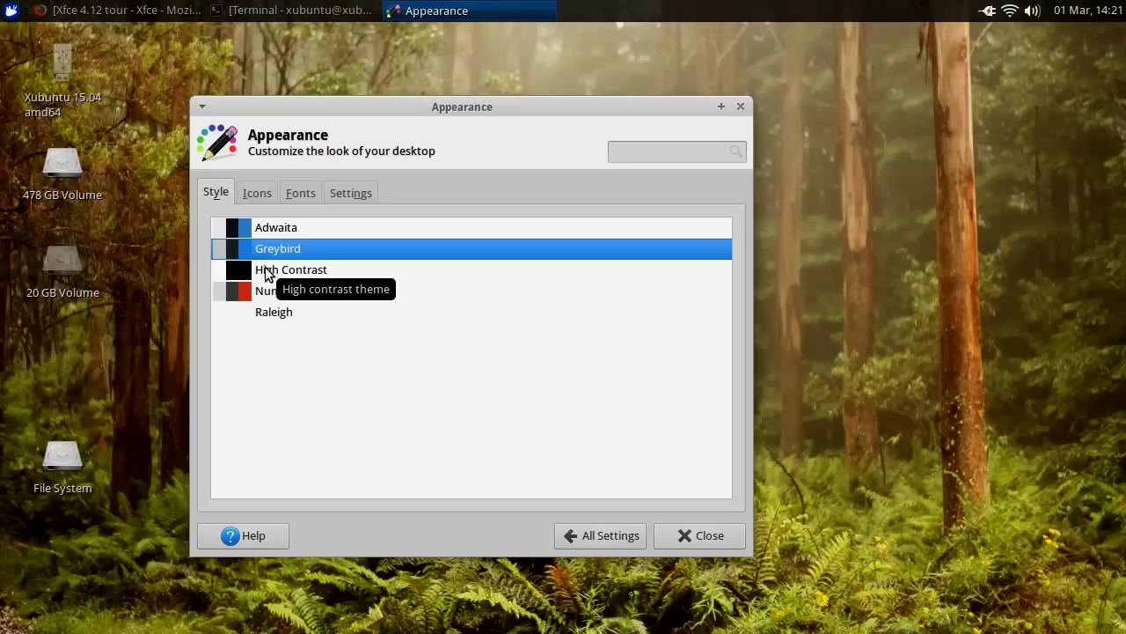
- Try the High Contrast style, apply Numix and check how the applications menu looks with it
left_click(266, 271)
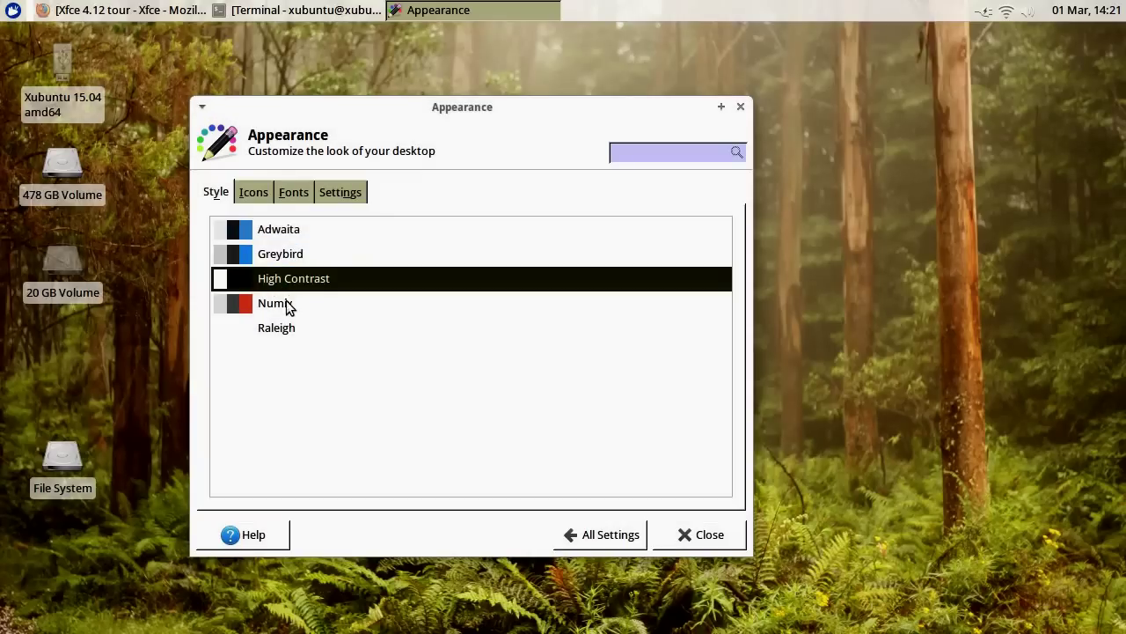
left_click(274, 304)
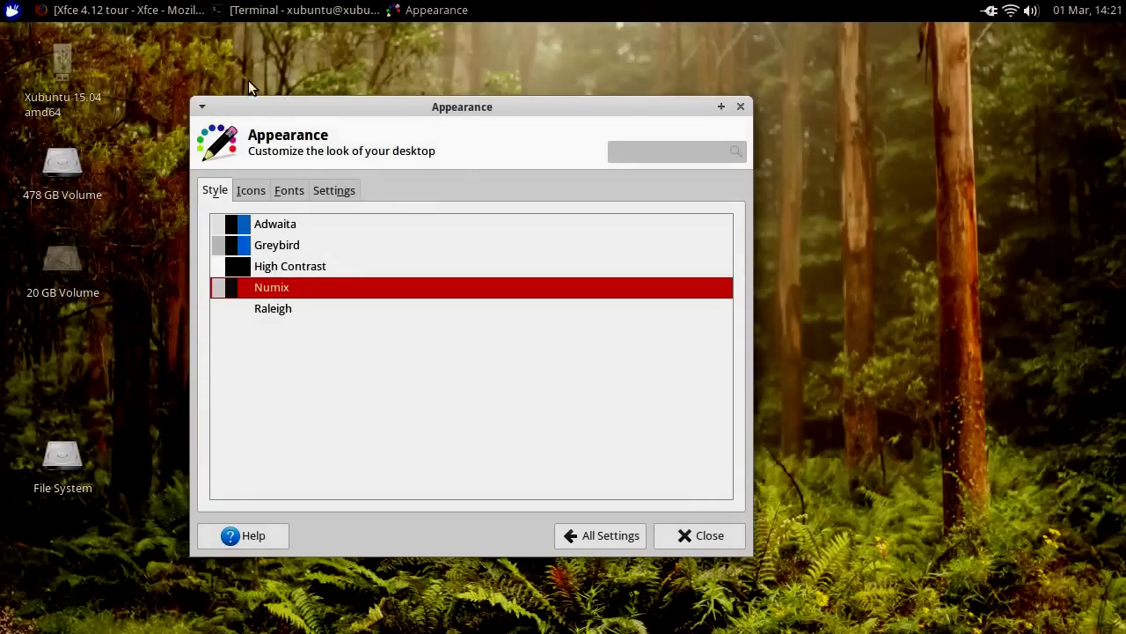
left_click(7, 9)
left_click(5, 8)
- Preview the HighContrast and GNOME icon themes and move the Appearance window aside
left_click(251, 189)
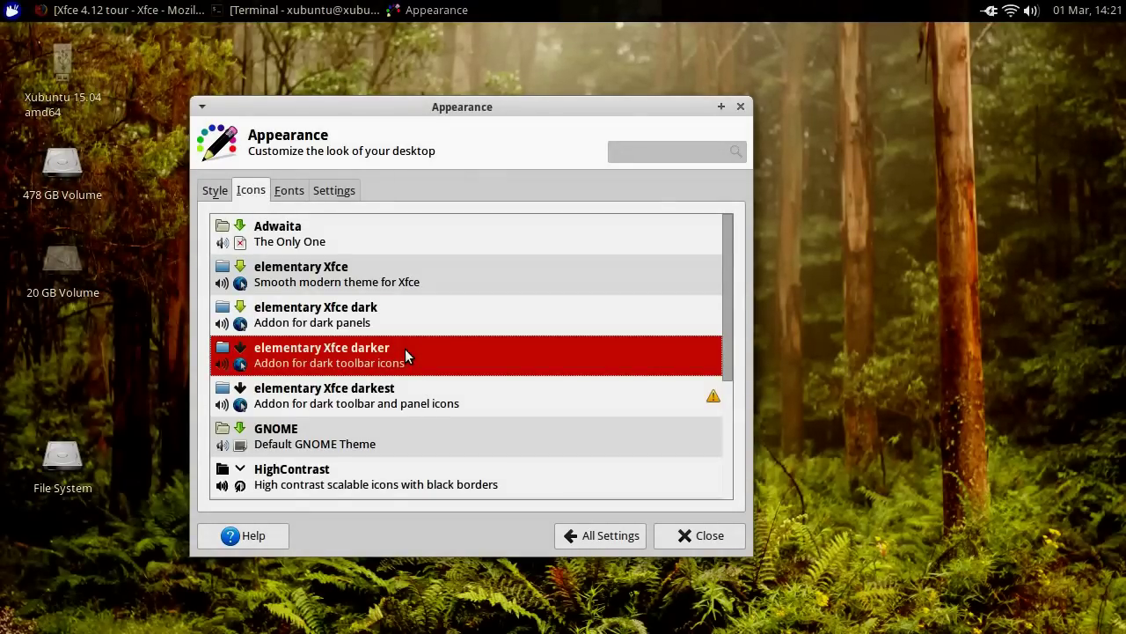
left_click(379, 472)
left_click(367, 431)
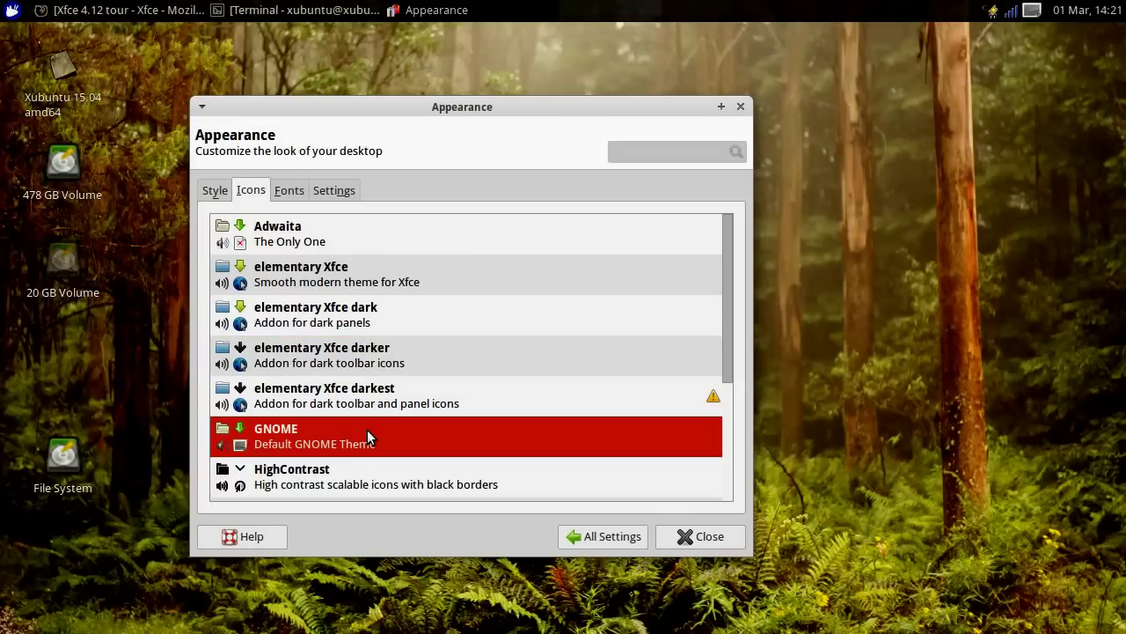
left_click_drag(426, 111, 593, 87)
- Preview the icon themes in turn from elementary Xfce darkest, darker and dark through elementary Xfce to Adwaita
left_click(490, 384)
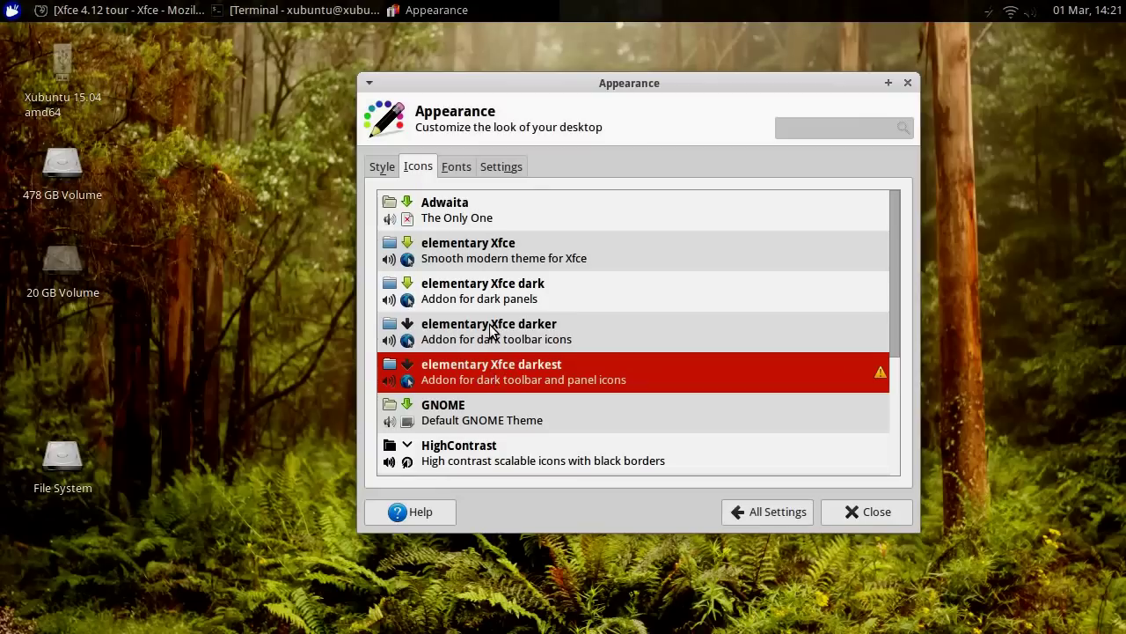
left_click(491, 330)
left_click(498, 286)
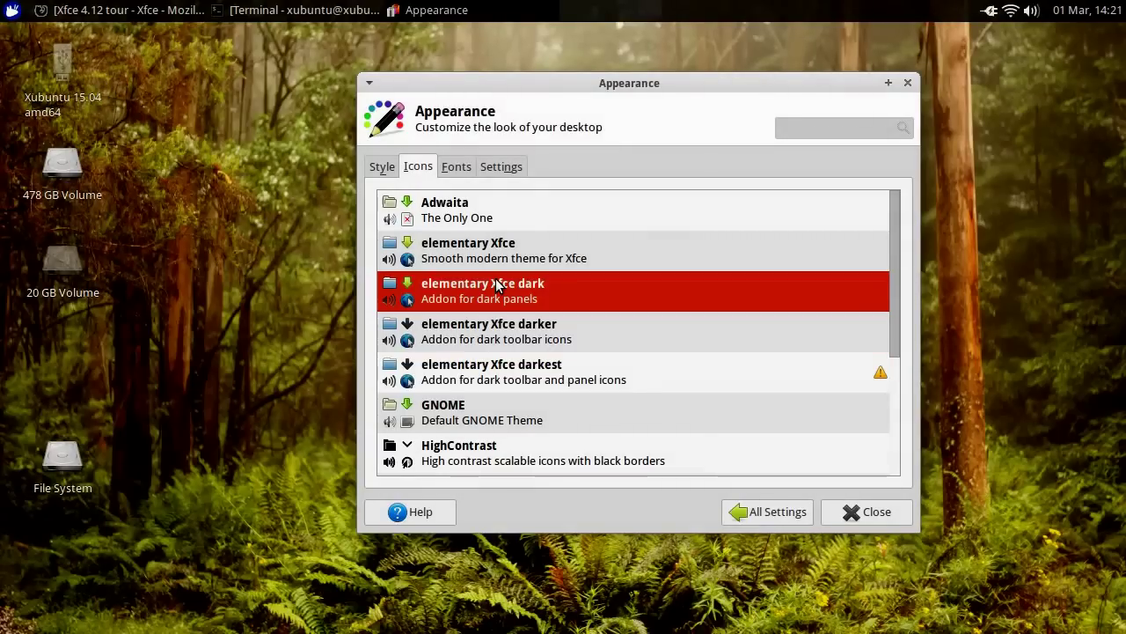
left_click(501, 249)
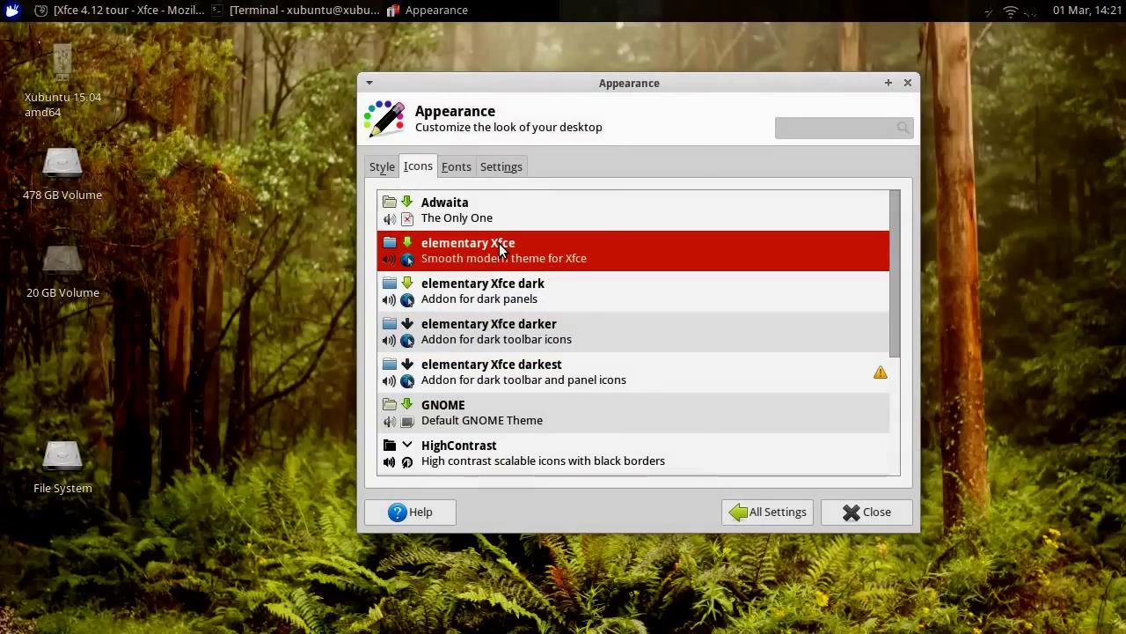
left_click(501, 220)
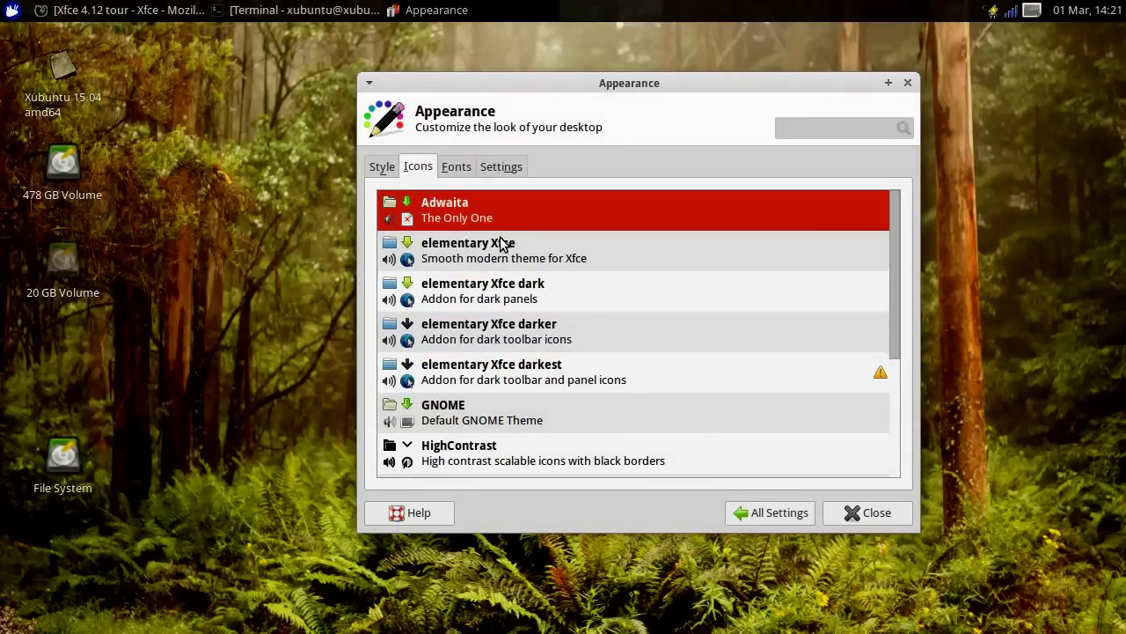
- Compare the elementary Xfce, dark, darker and darkest icon themes and settle on elementary Xfce darker
left_click(501, 246)
left_click(506, 286)
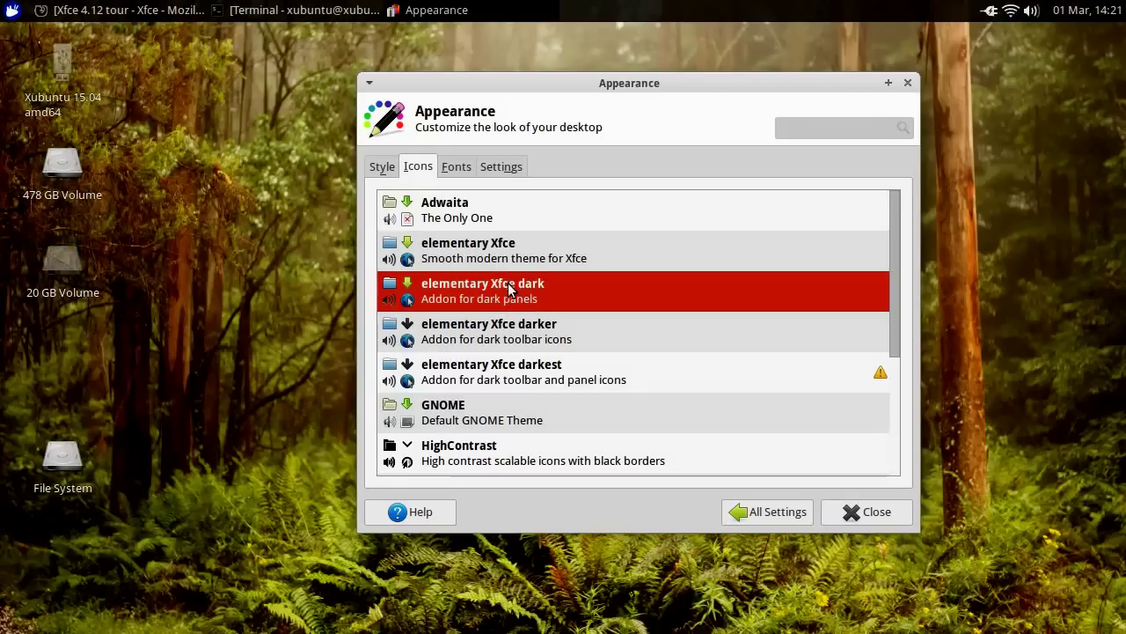
left_click(517, 336)
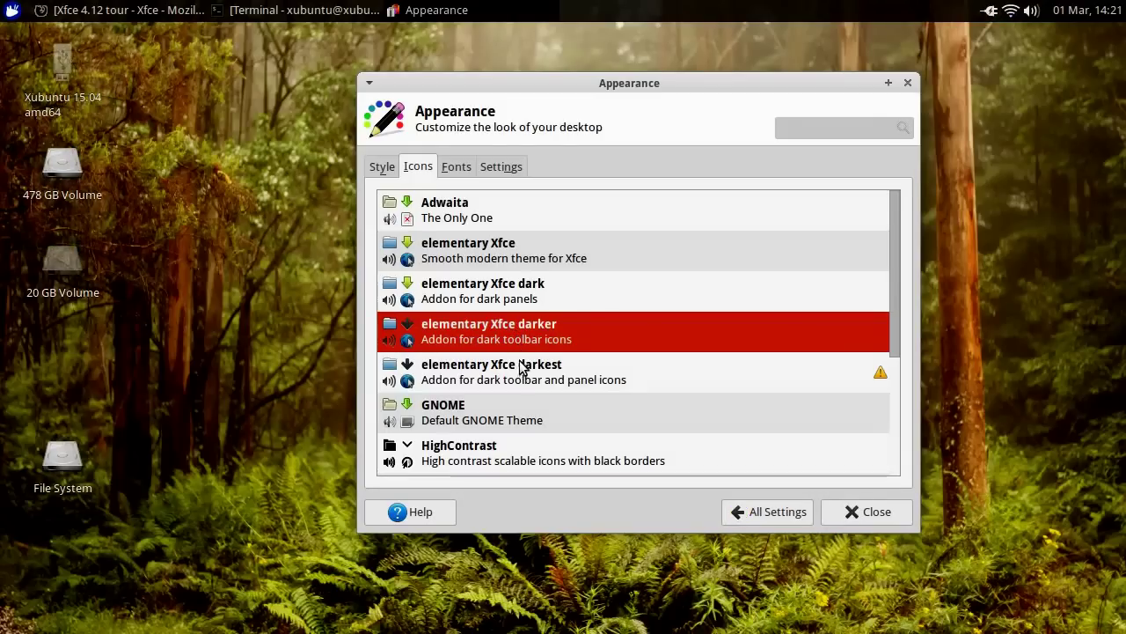
left_click(521, 365)
left_click(521, 331)
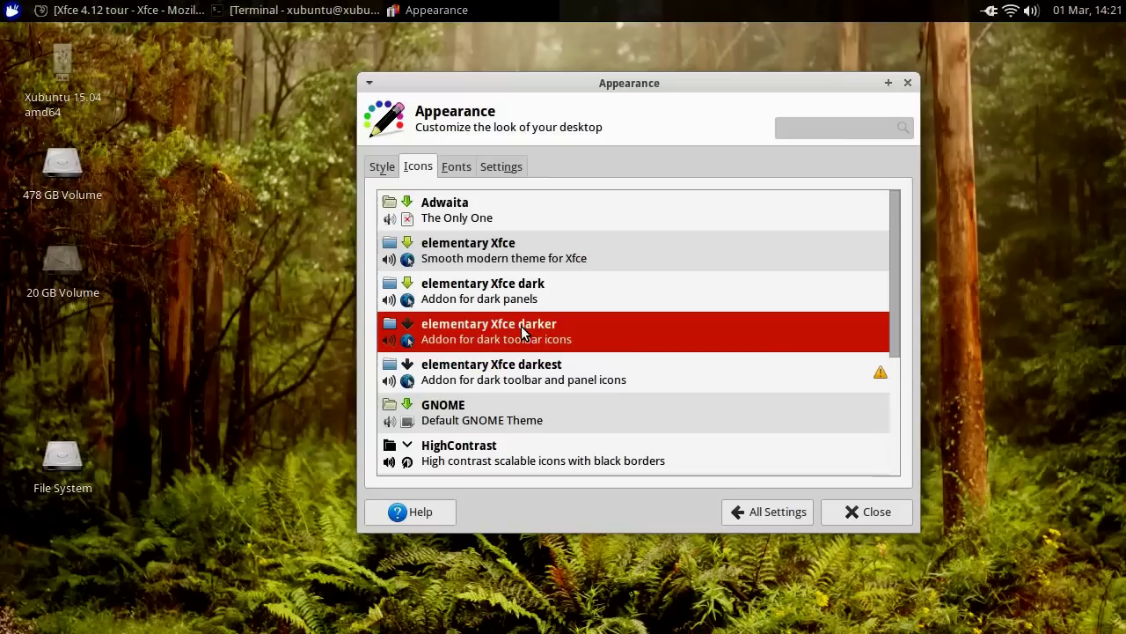
- Try Droid Sans Regular at size 15 as the default desktop font and settle on size 14
left_click(458, 166)
left_click(502, 224)
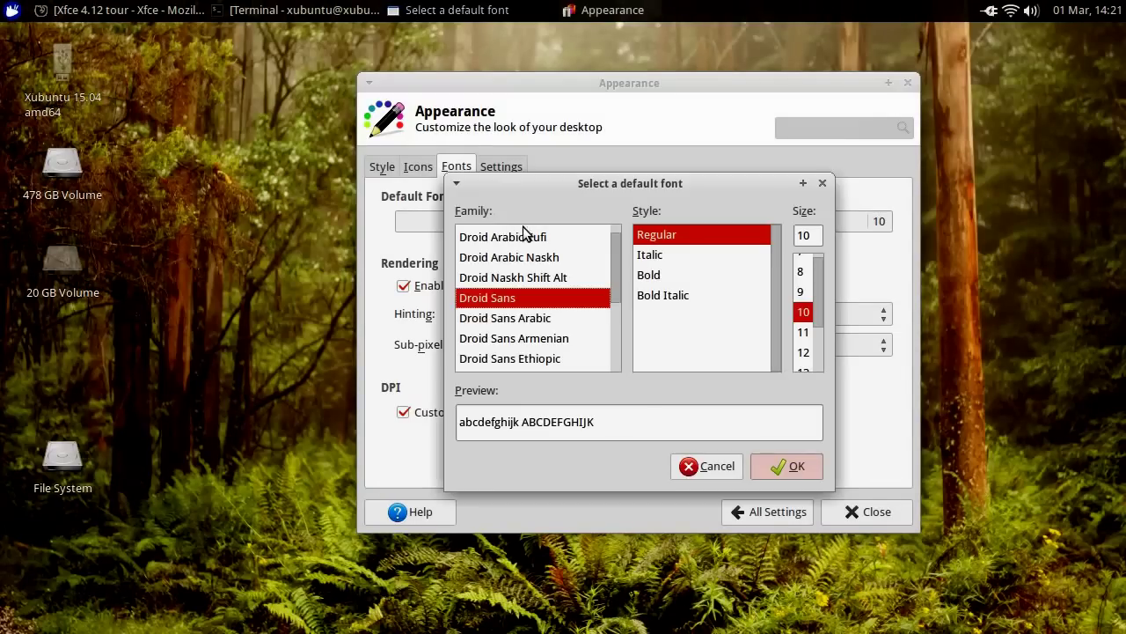
left_click(804, 354)
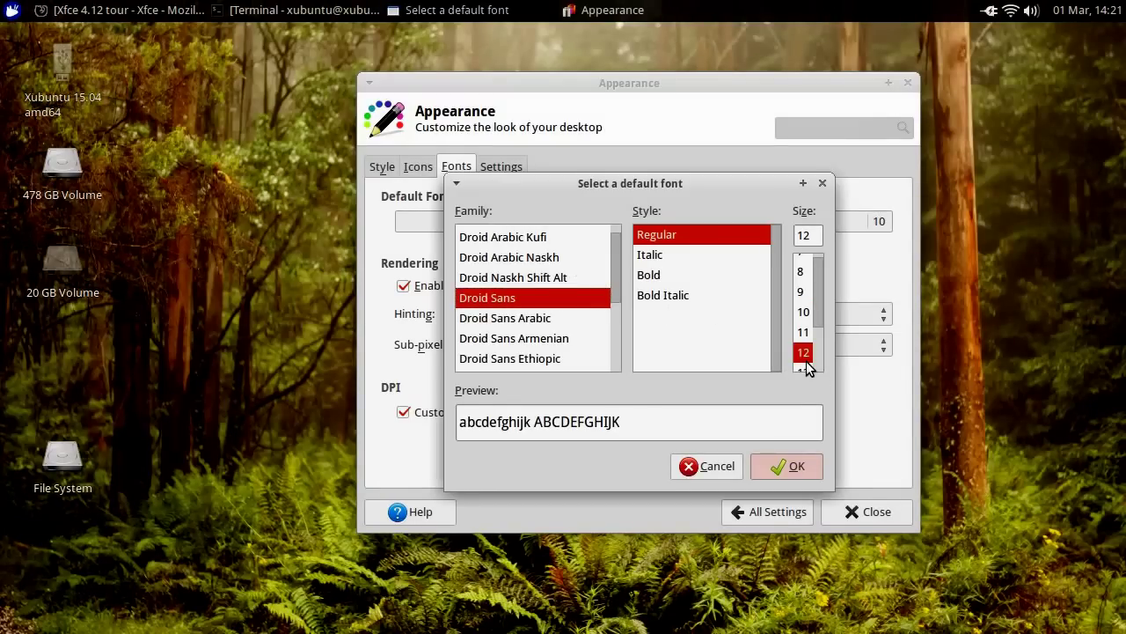
scroll(812, 354, "down", 2)
scroll(815, 357, "down", 4)
left_click_drag(814, 331, 818, 299)
left_click(805, 295)
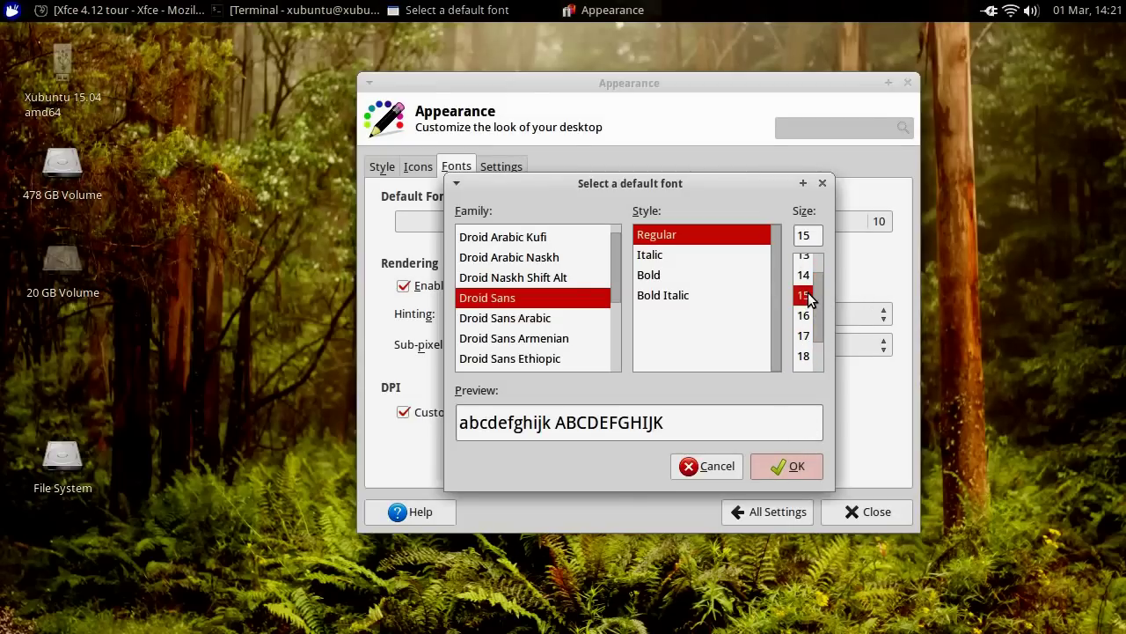
left_click(786, 467)
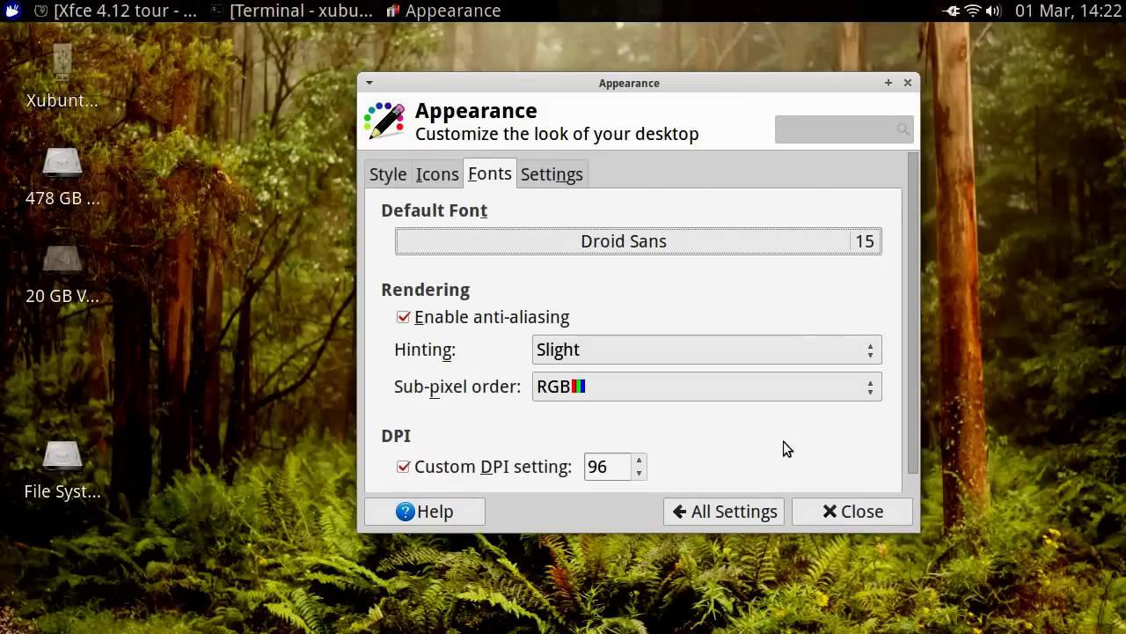
left_click(786, 250)
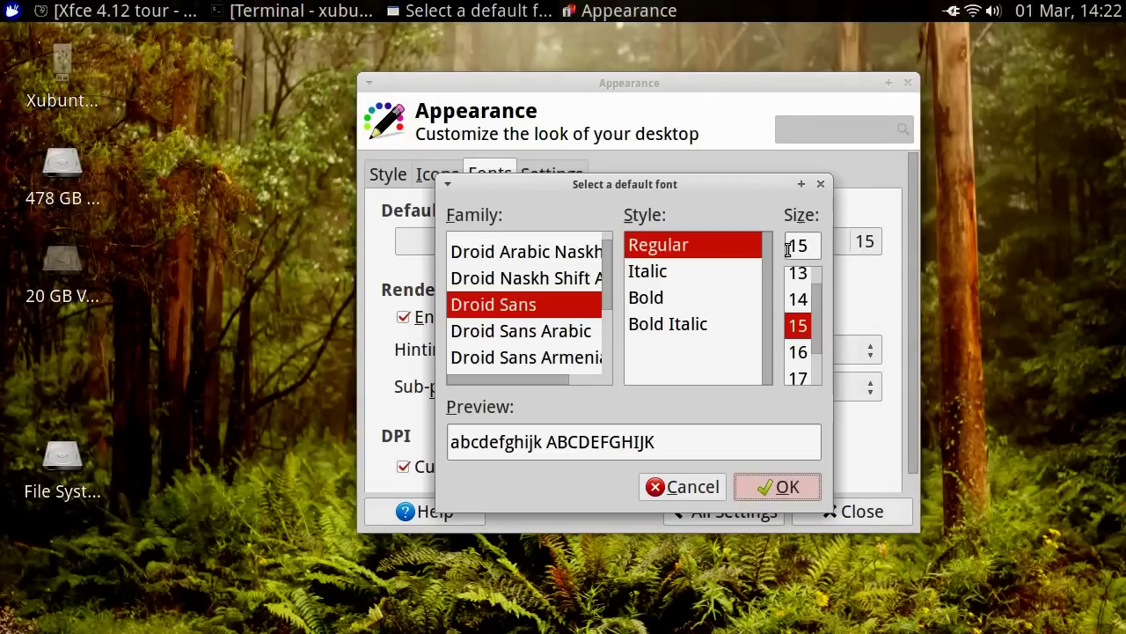
left_click(795, 299)
left_click(771, 482)
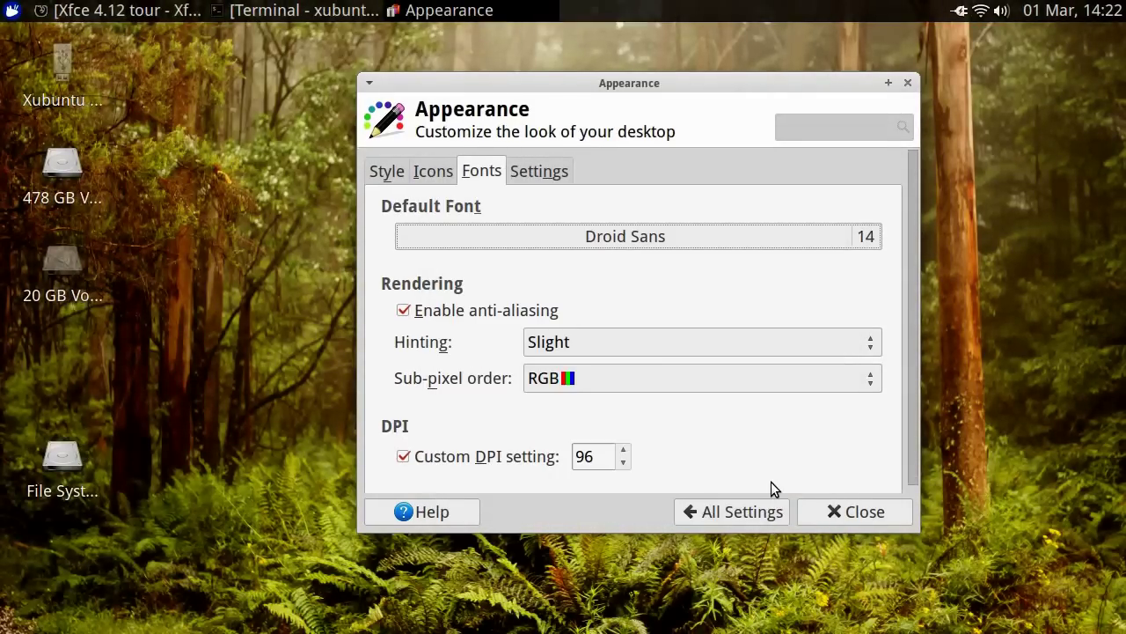
- Set the font hinting to Full and keep the sub-pixel order at RGB
left_click(678, 341)
left_click(678, 392)
left_click(670, 378)
left_click(670, 376)
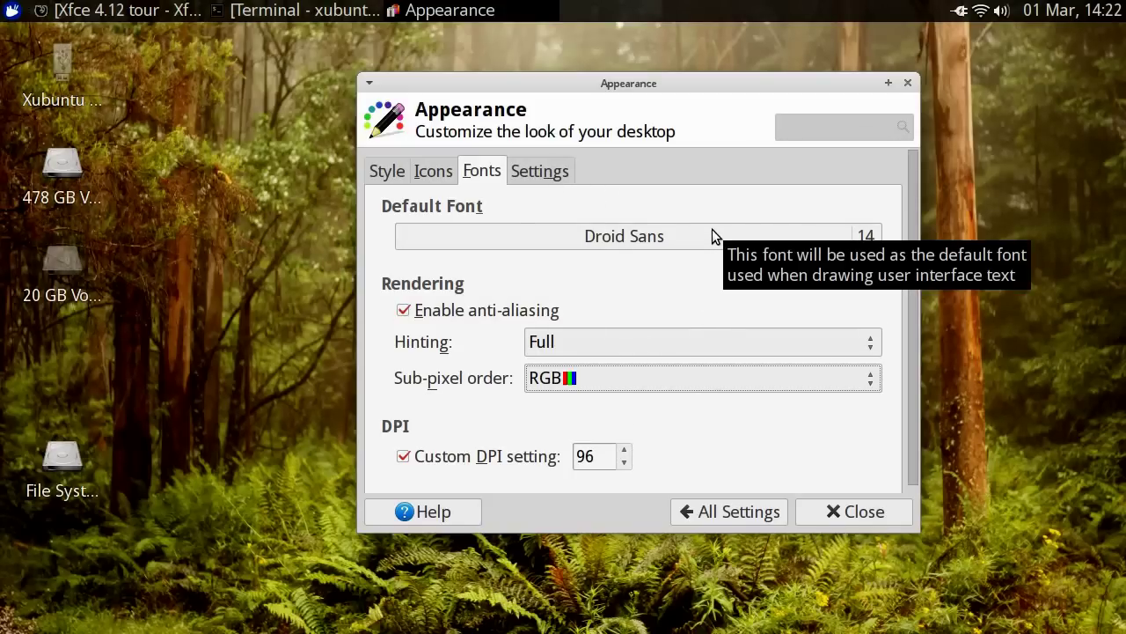
- Try the Text and Text under icons toolbar styles and return the toolbar style to Icons
left_click(548, 176)
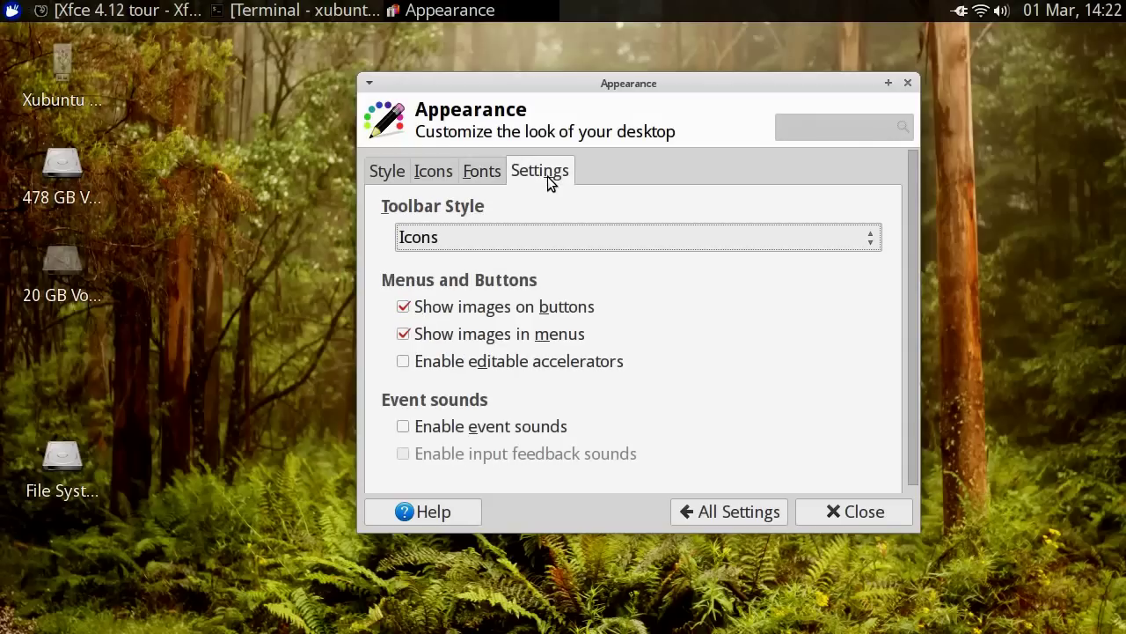
left_click(548, 240)
left_click(549, 263)
left_click(548, 236)
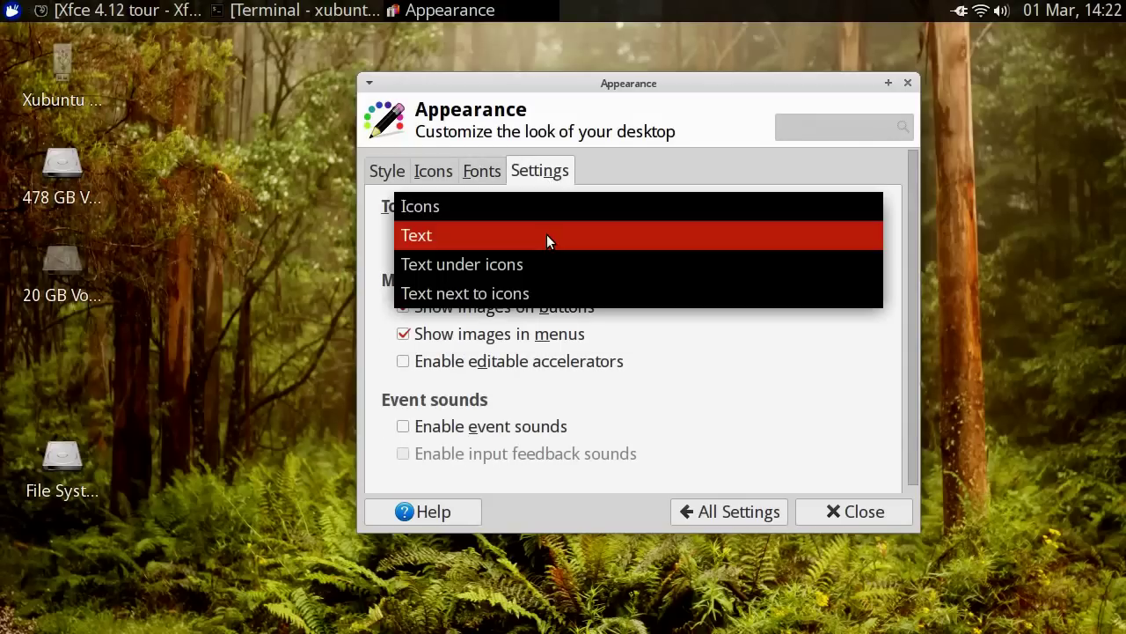
left_click(549, 268)
left_click(545, 238)
left_click(543, 184)
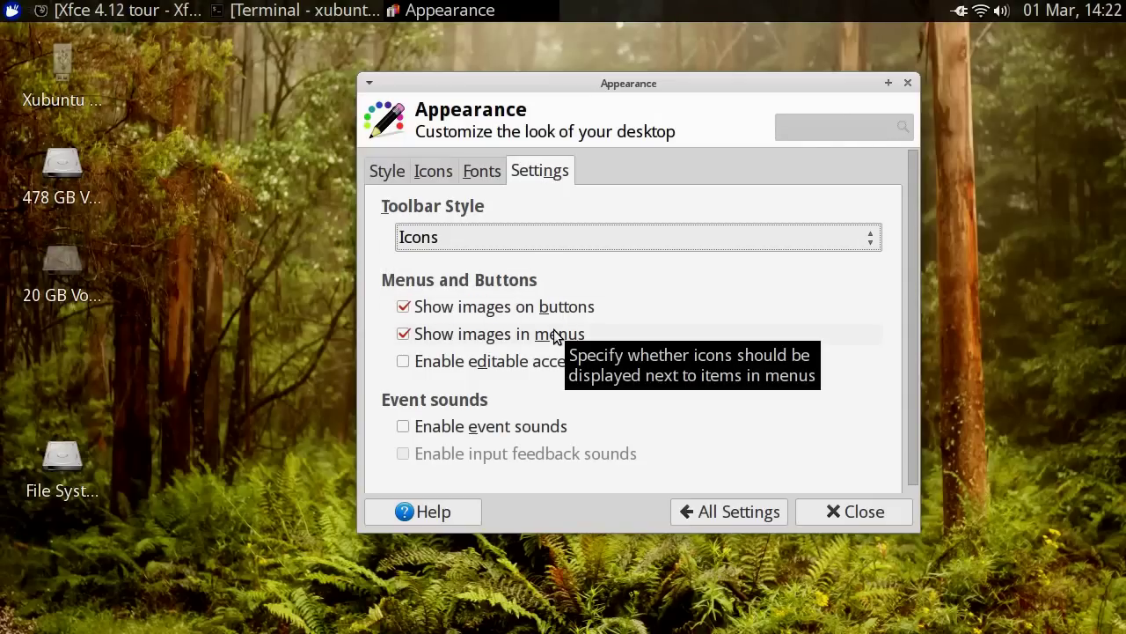
- Enable event sounds in the Appearance settings and return to the overview of all settings
left_click(450, 428)
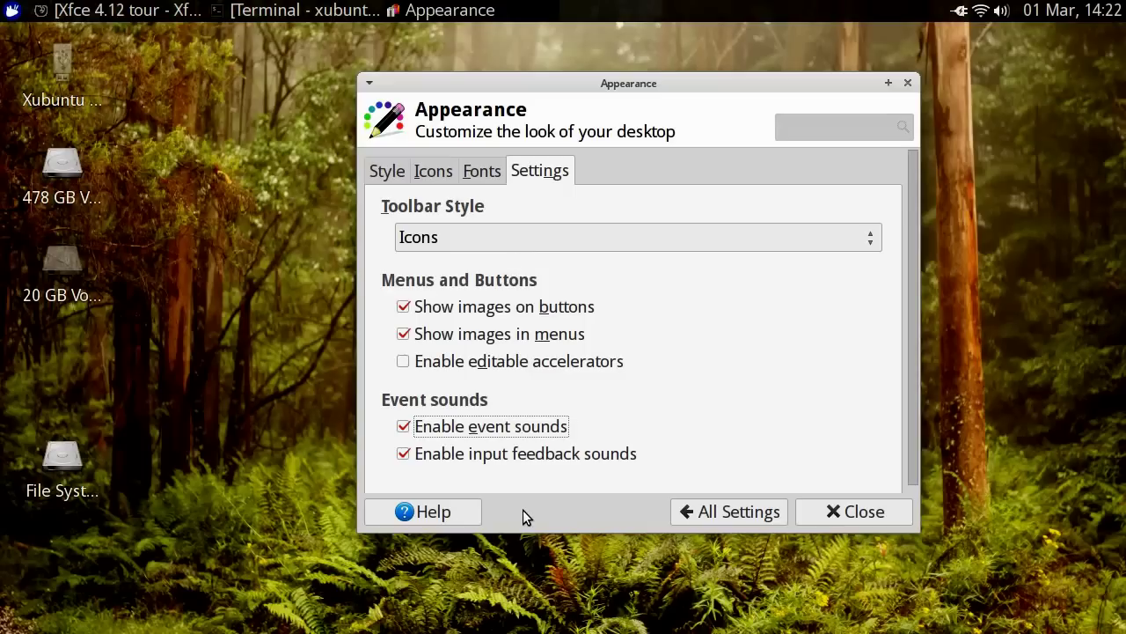
left_click(714, 512)
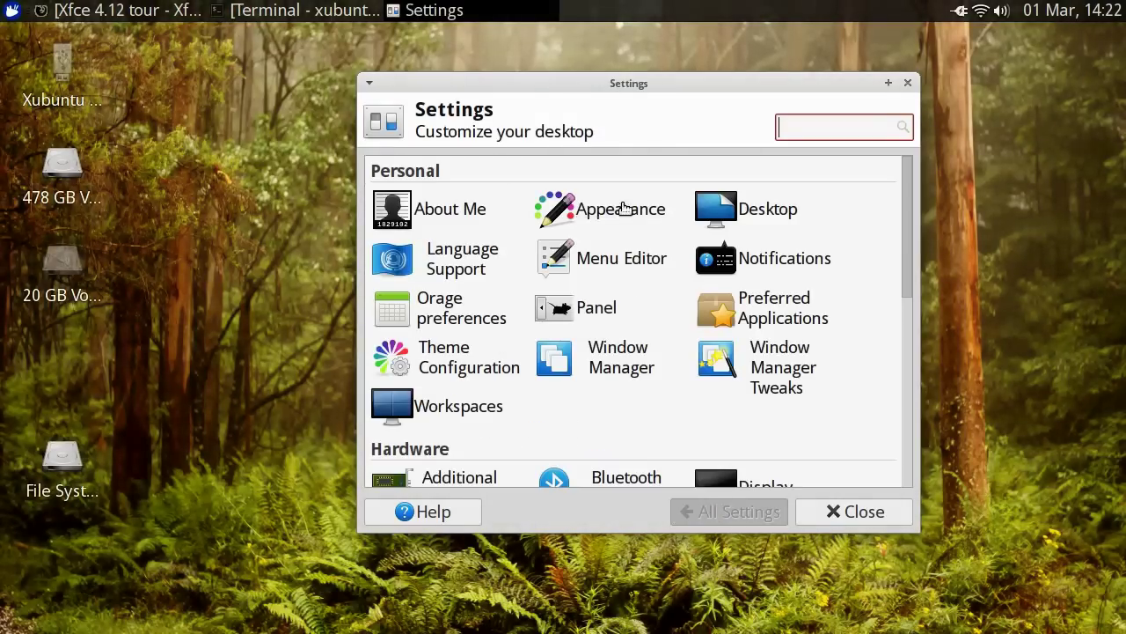
- Look over the Desktop background, menu and icon settings and return to the overview of all settings
left_click(760, 211)
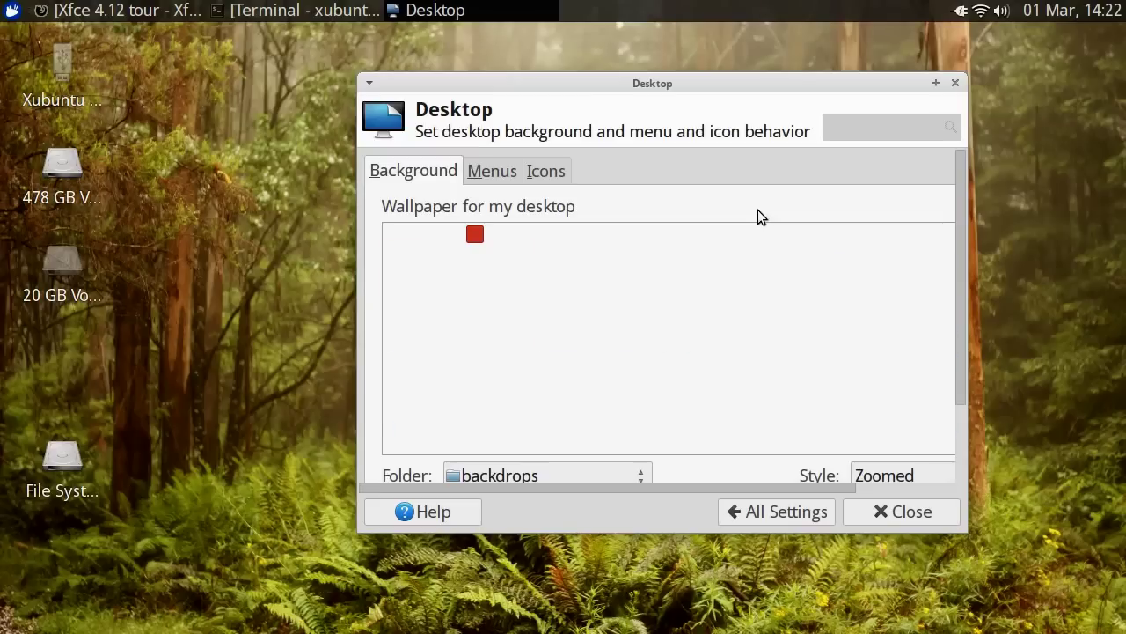
left_click(506, 171)
left_click(566, 167)
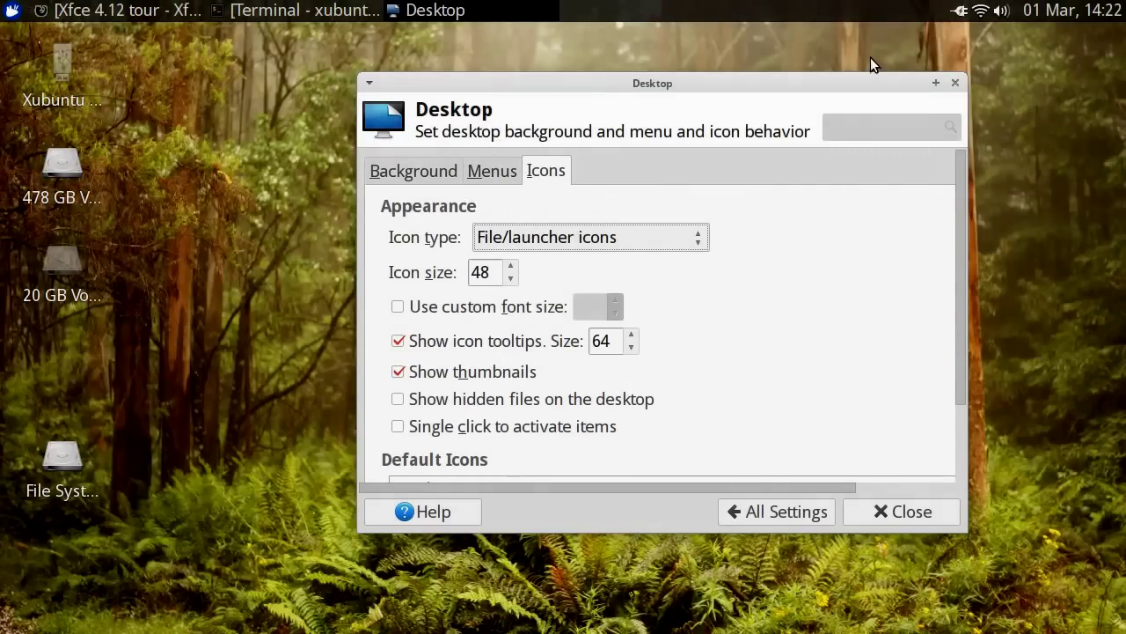
left_click(746, 510)
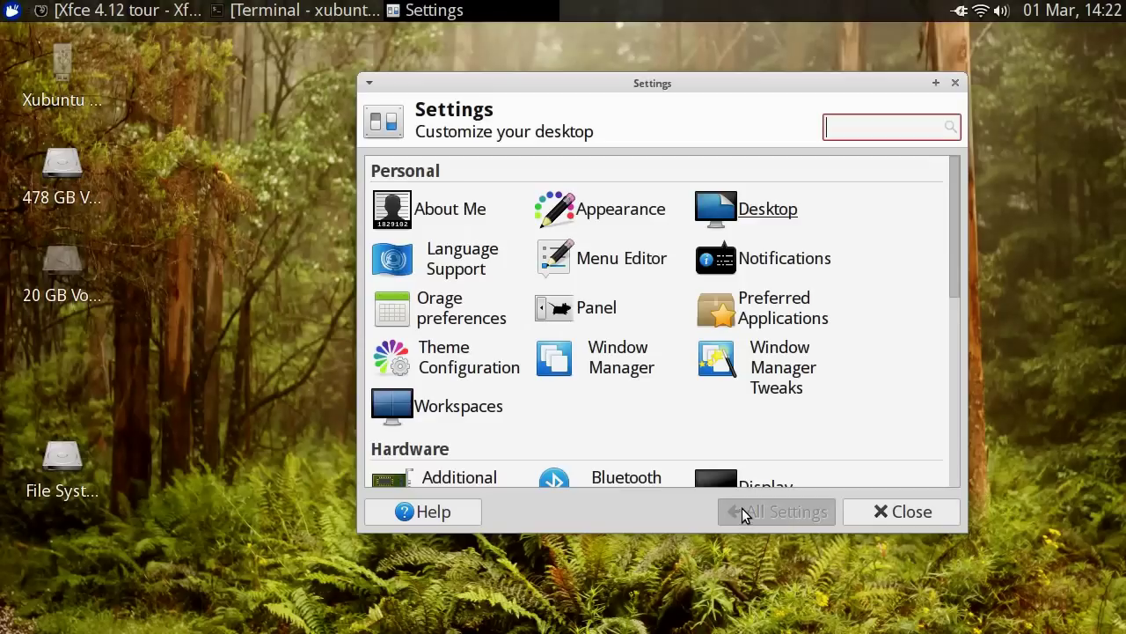
- Open Language Support and postpone installing the missing translations and writing aids
left_click(460, 264)
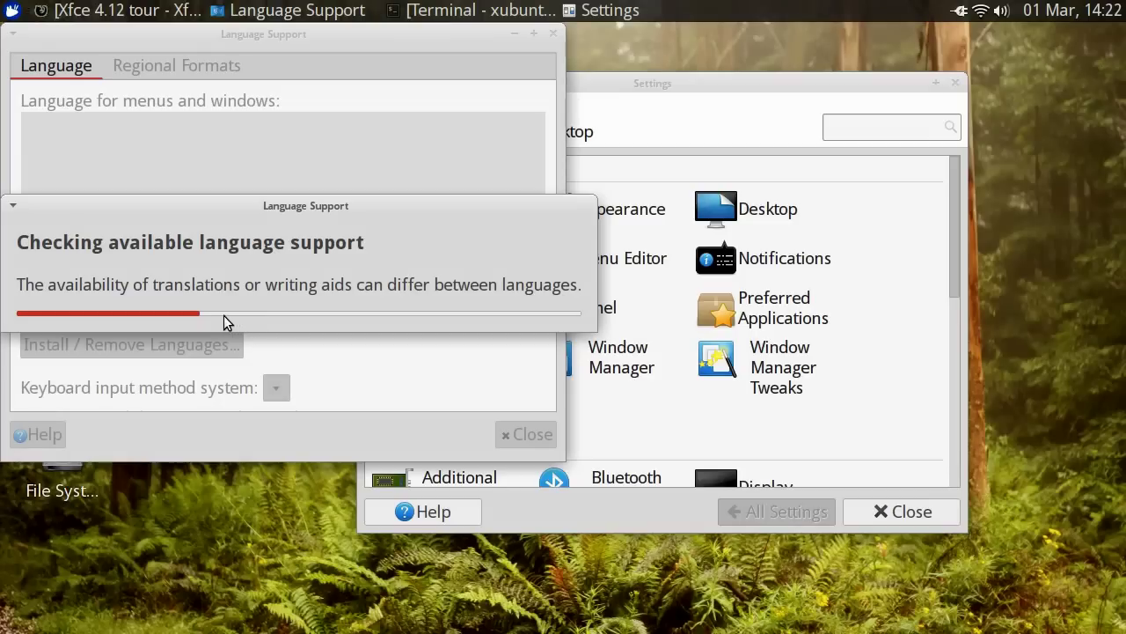
left_click_drag(354, 205, 484, 180)
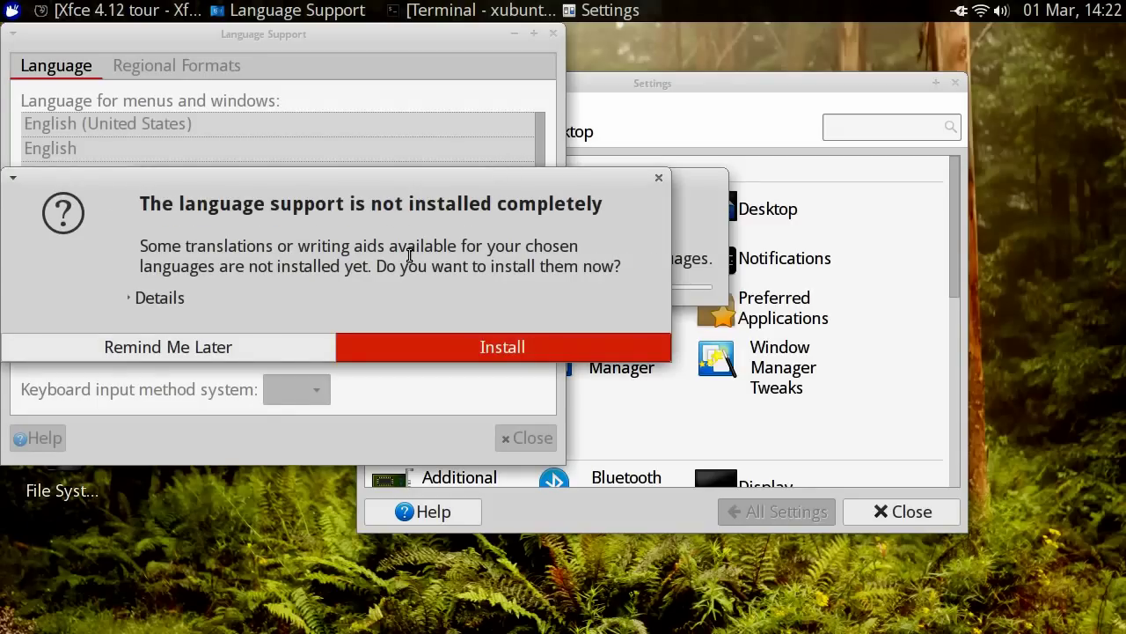
left_click(265, 350)
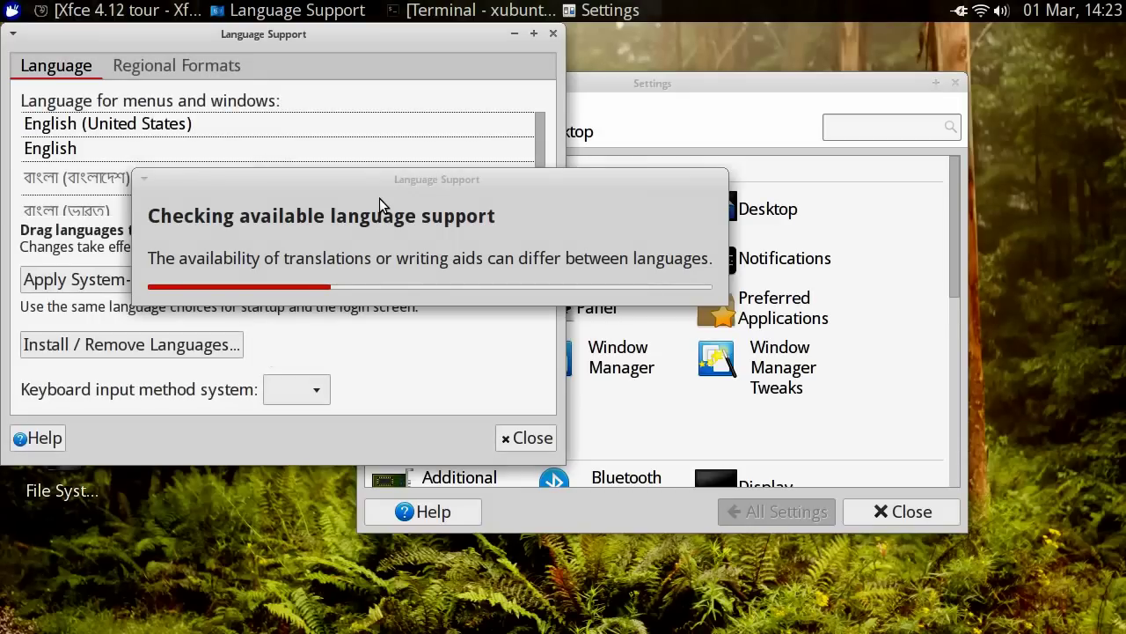
- View the regional formats with the language-checking dialog moved out of the way
left_click(187, 67)
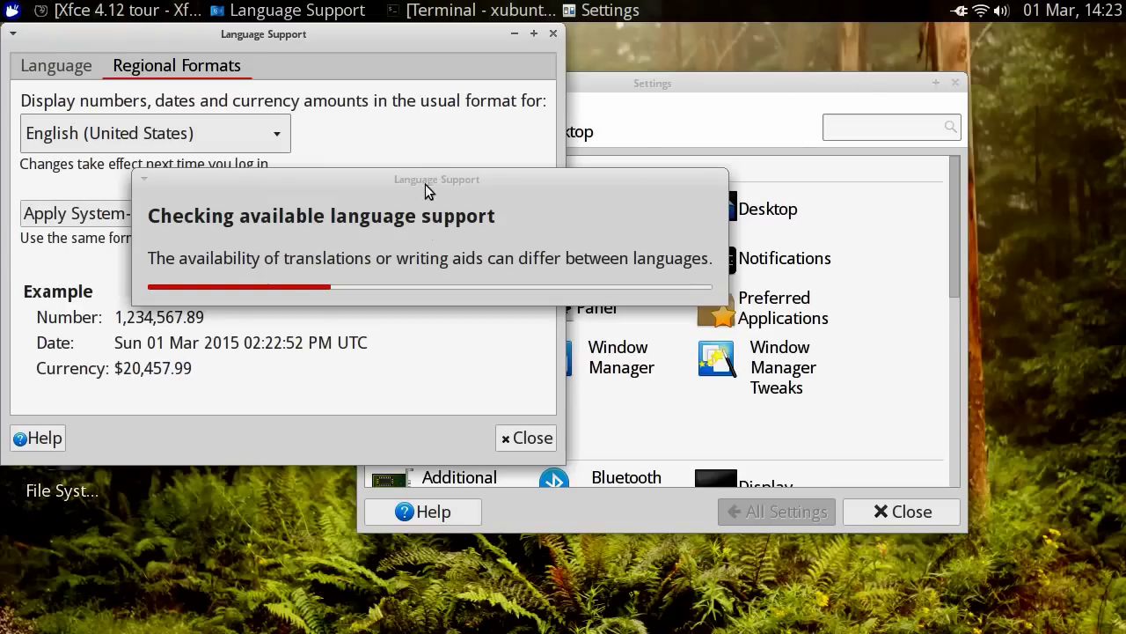
left_click_drag(425, 178, 824, 623)
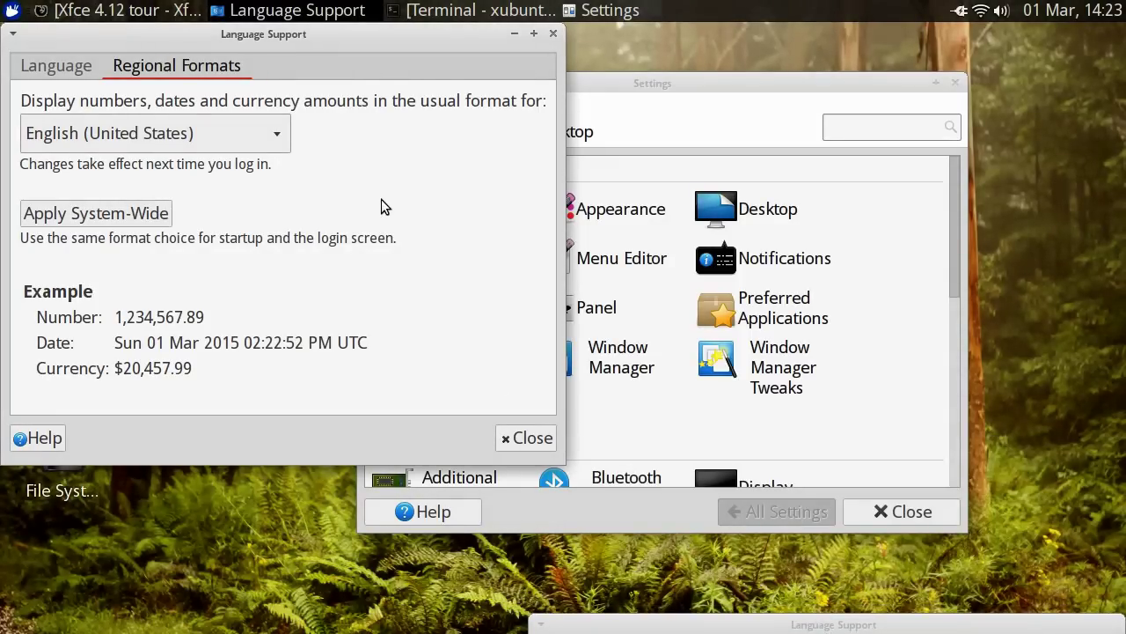
left_click_drag(669, 630, 561, 196)
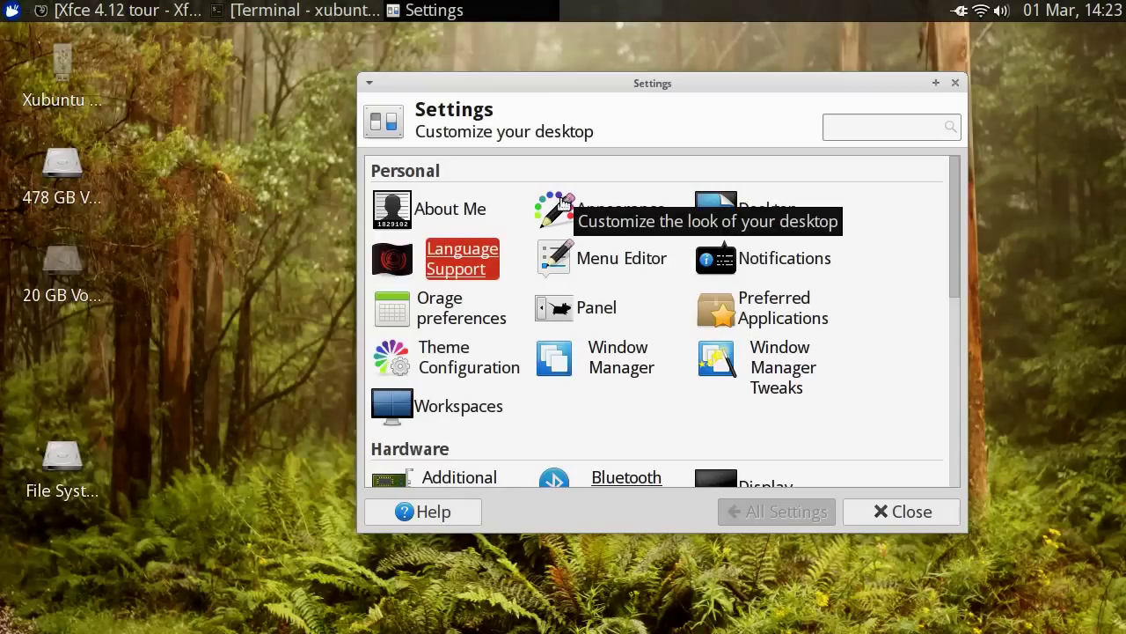
- Reopen Language Support beside the moved Settings window and postpone the language support installation again
left_click(457, 260)
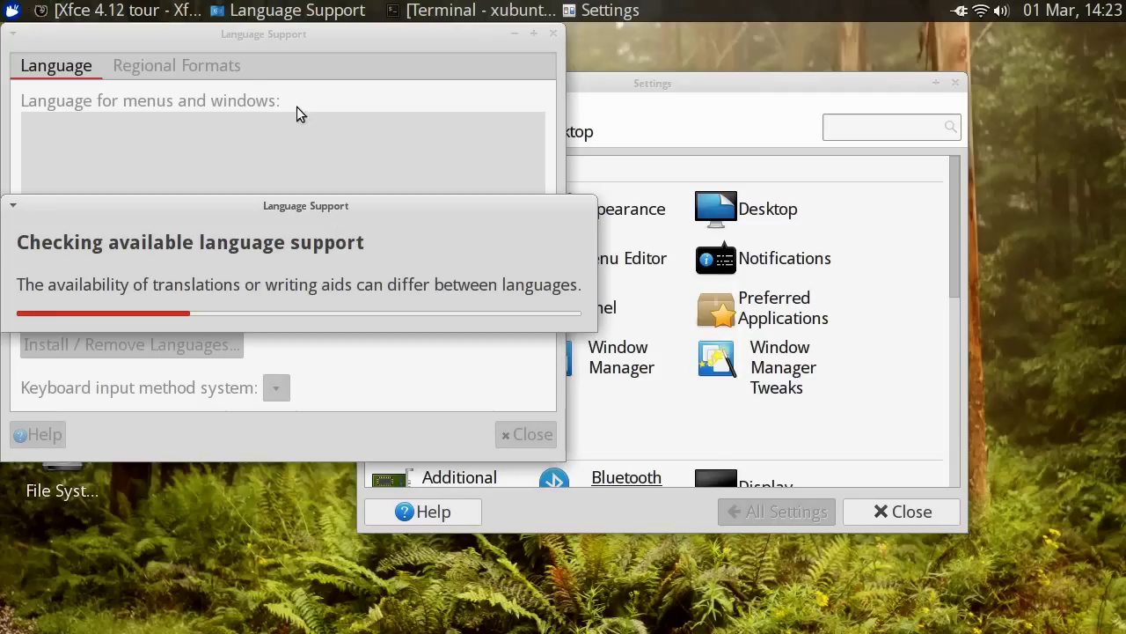
left_click(241, 70)
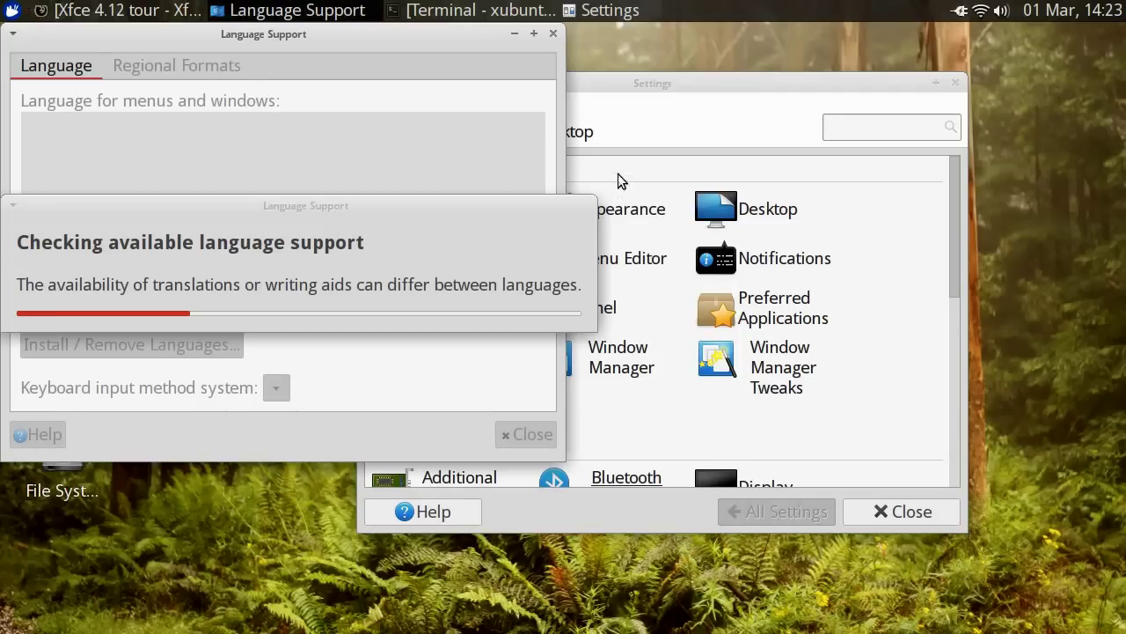
left_click(654, 81)
left_click_drag(654, 81, 851, 33)
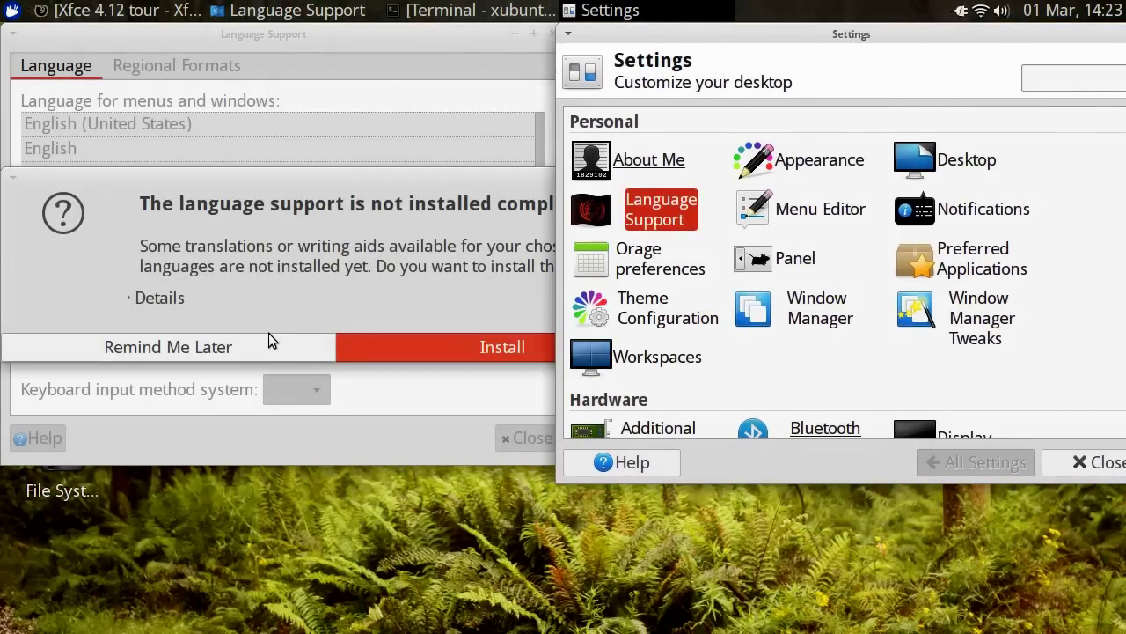
left_click(256, 335)
left_click(177, 165)
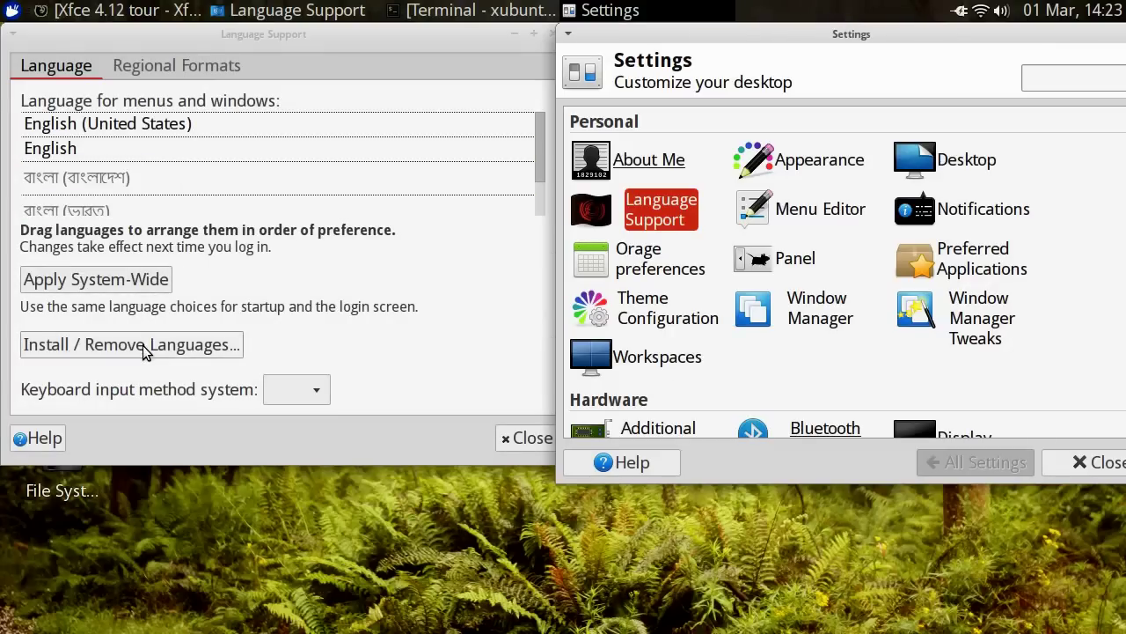
- Review the regional formats and the language list, and close Language Support
left_click(154, 66)
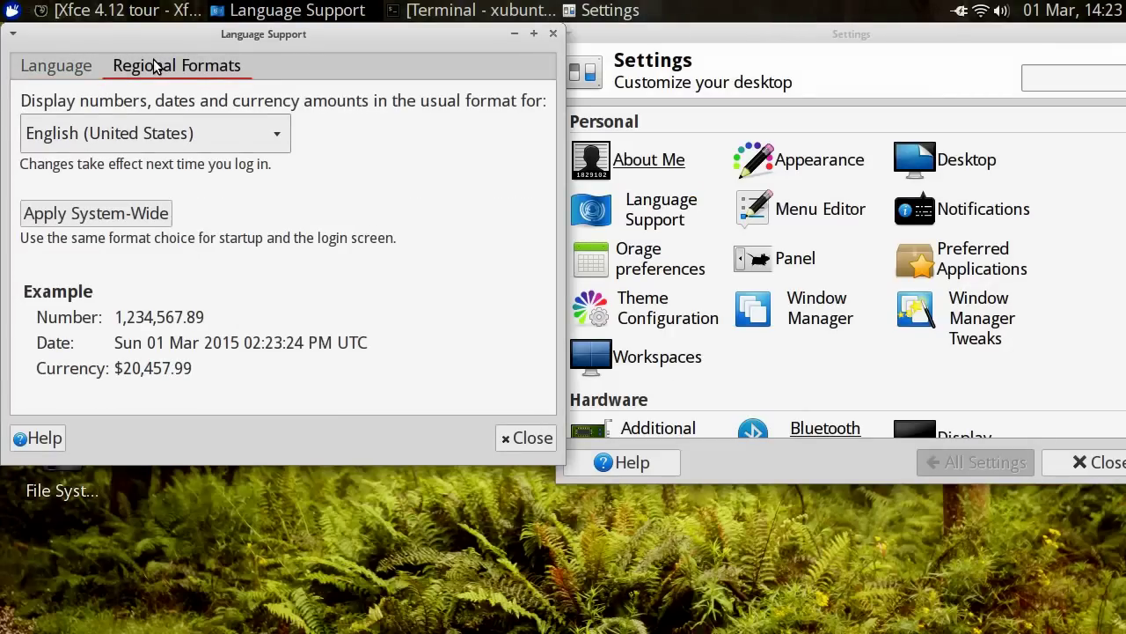
left_click(70, 71)
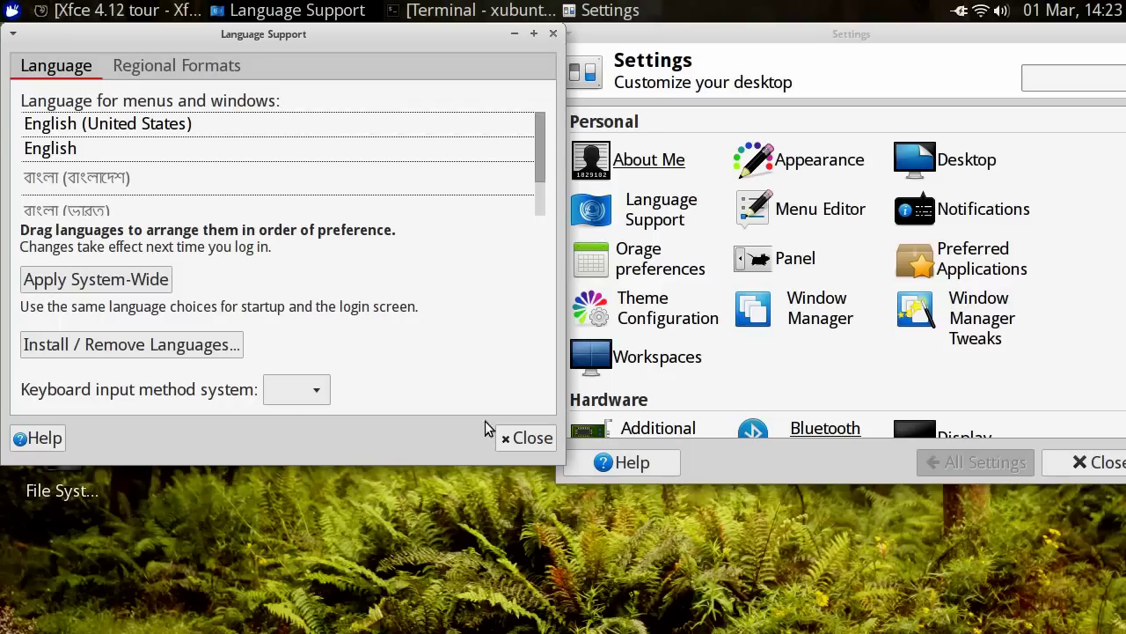
left_click(506, 443)
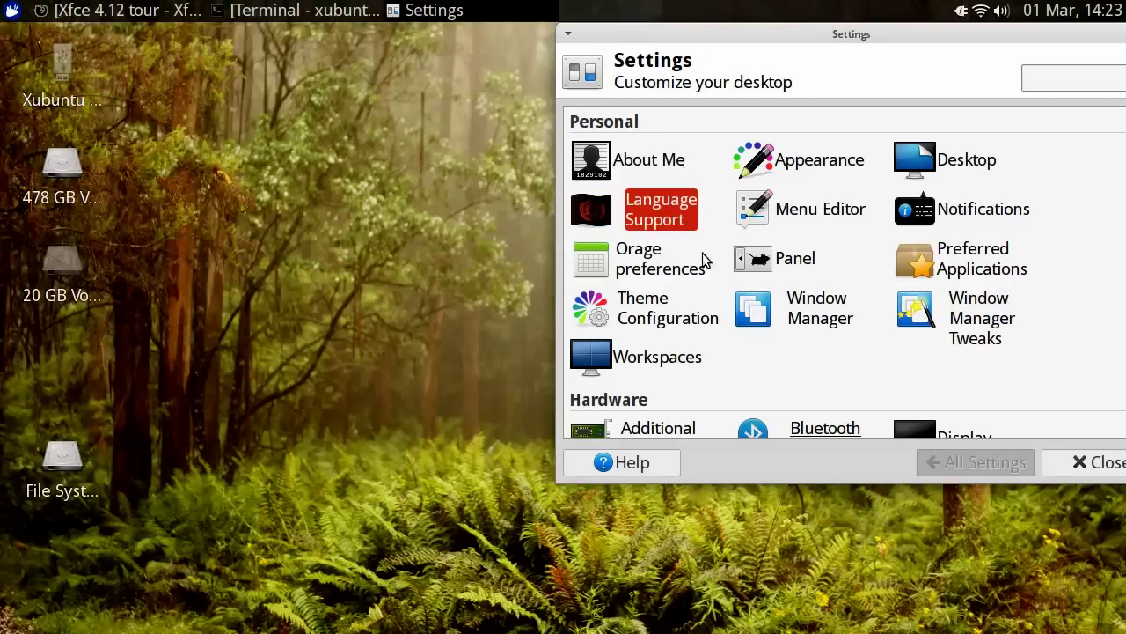
- Open the Menu Editor from the settings overview and maximize its window
left_click(802, 208)
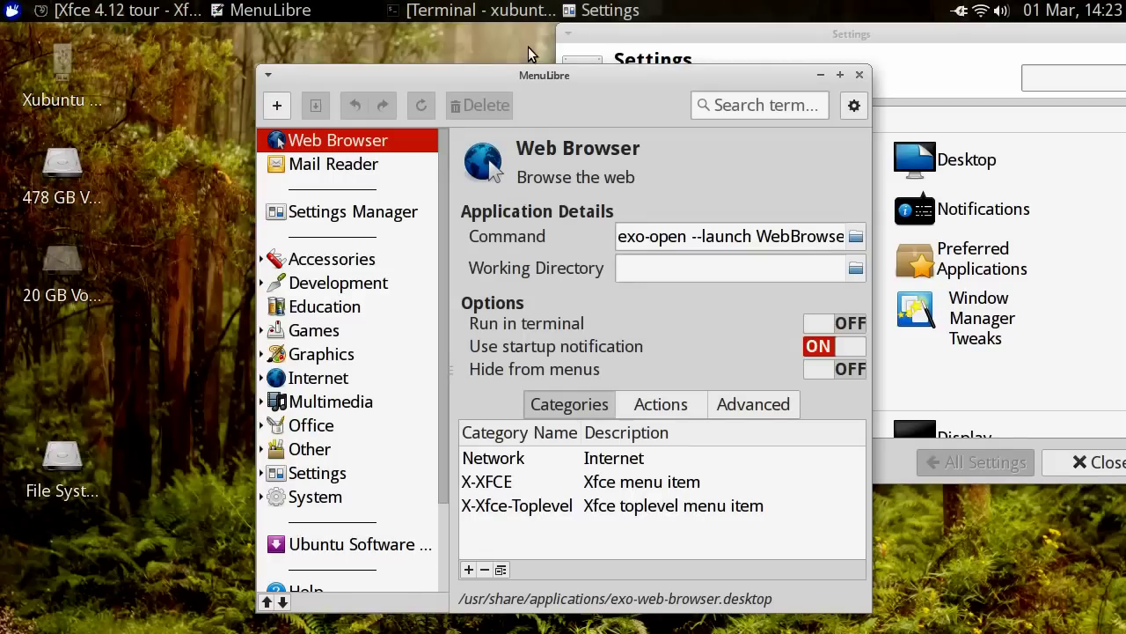
left_click_drag(546, 79, 426, 48)
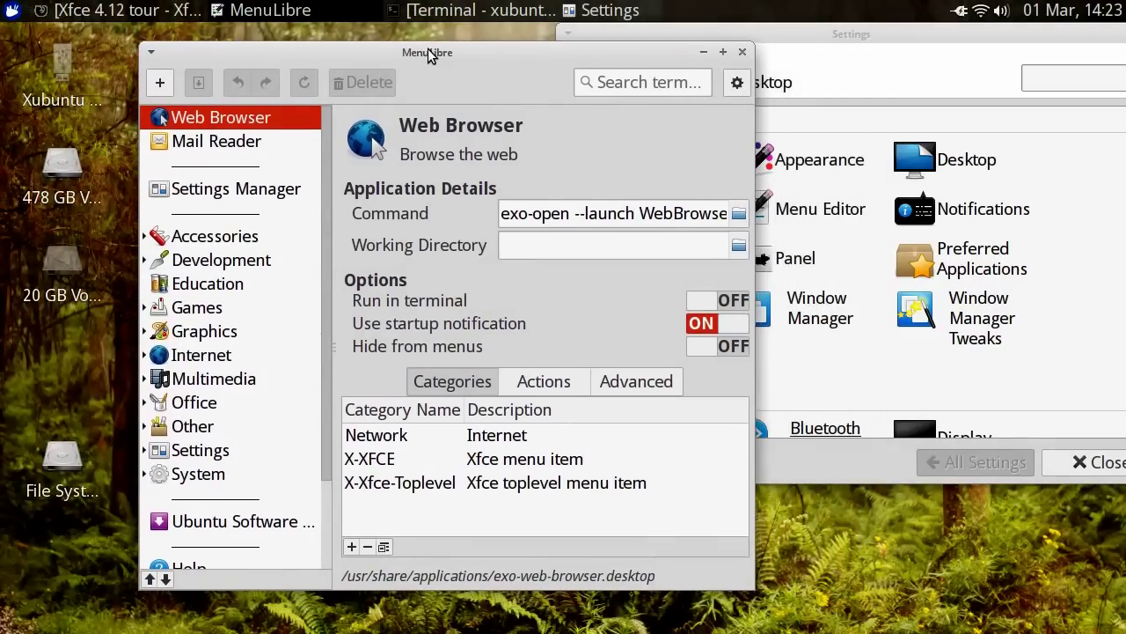
double_click(428, 48)
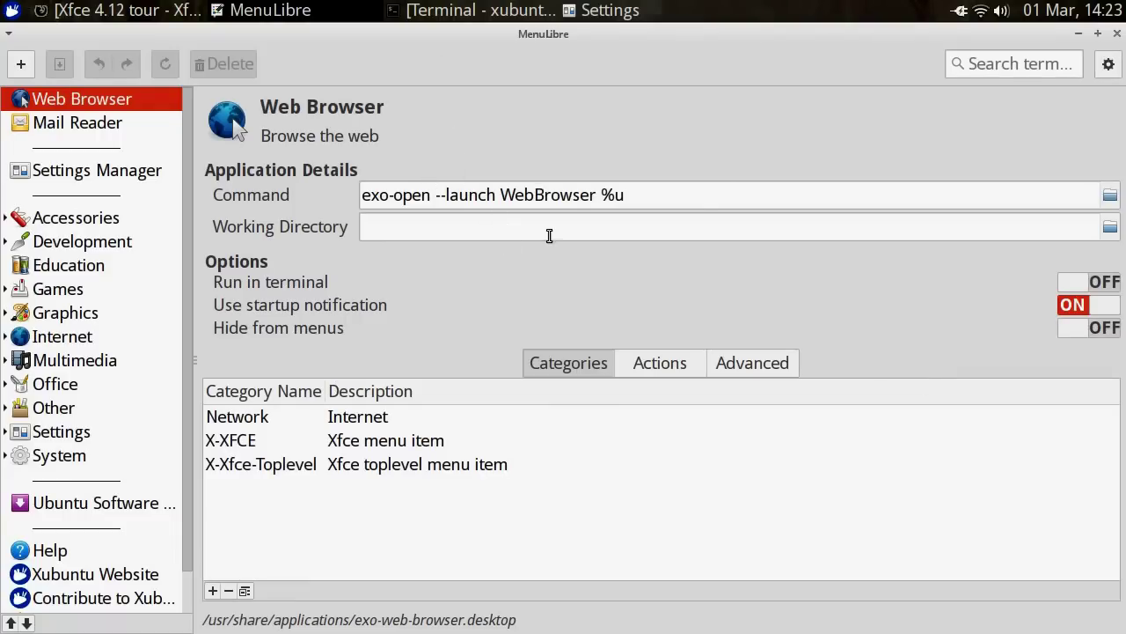
- Clear all categories from the Web Browser menu entry
left_click(689, 225)
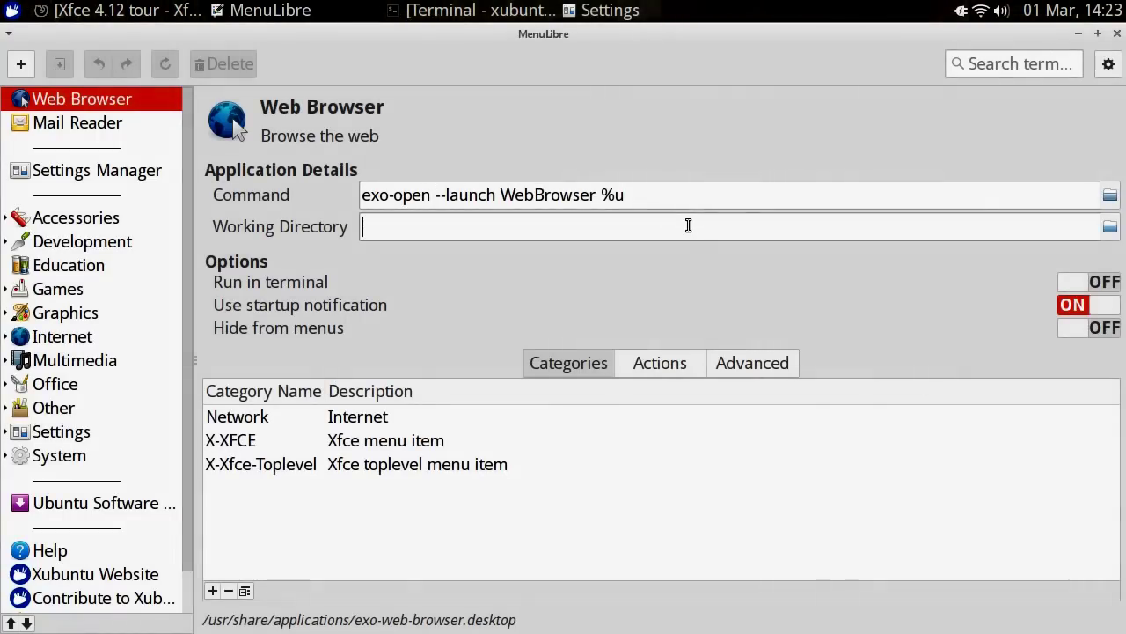
left_click(371, 419)
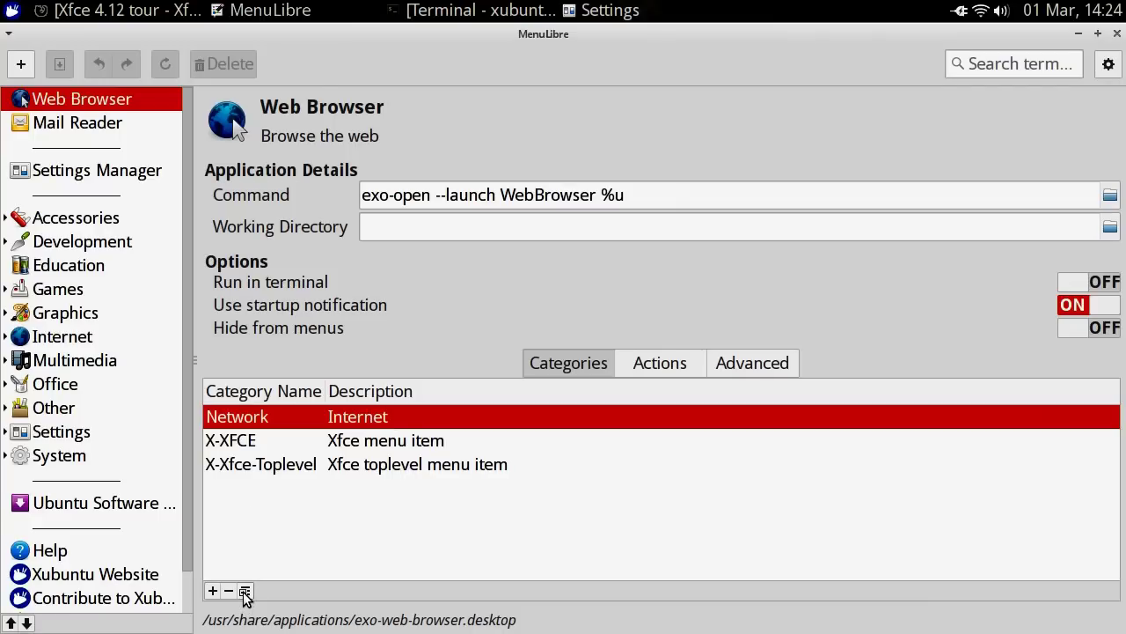
left_click(418, 458)
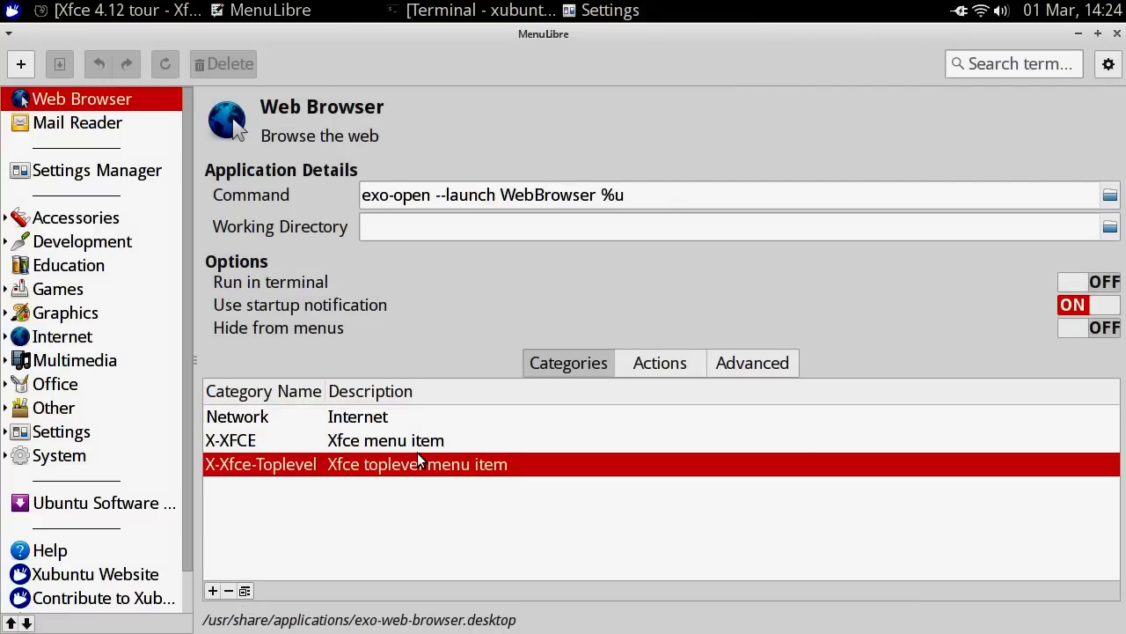
left_click(244, 590)
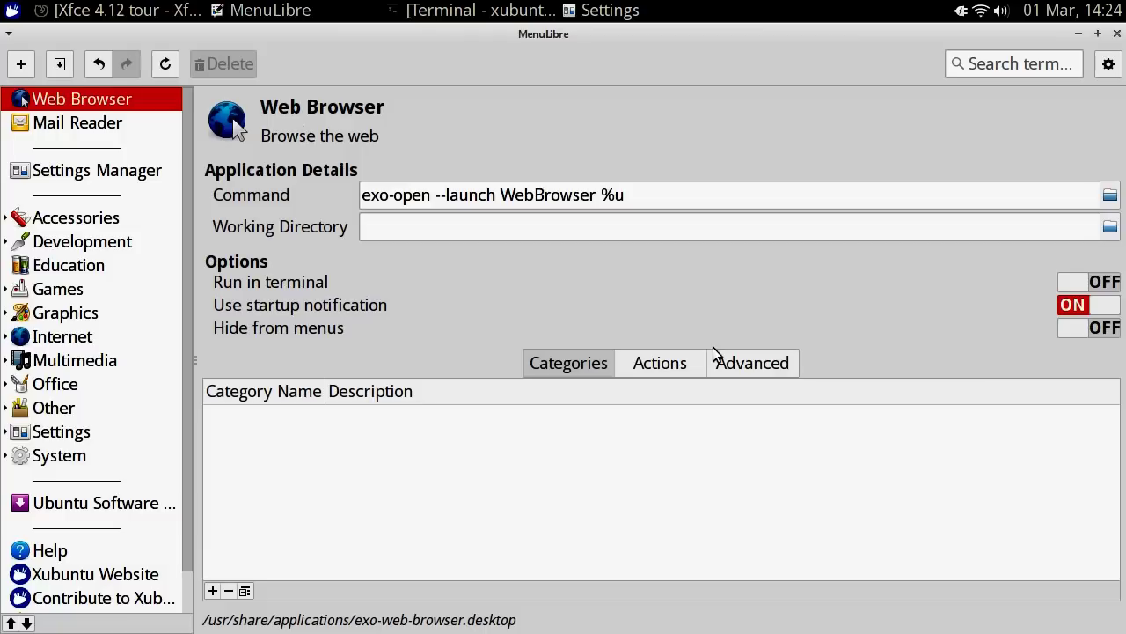
- Look through the actions and advanced properties of the Web Browser menu entry, and return to its categories
left_click(676, 362)
left_click(727, 362)
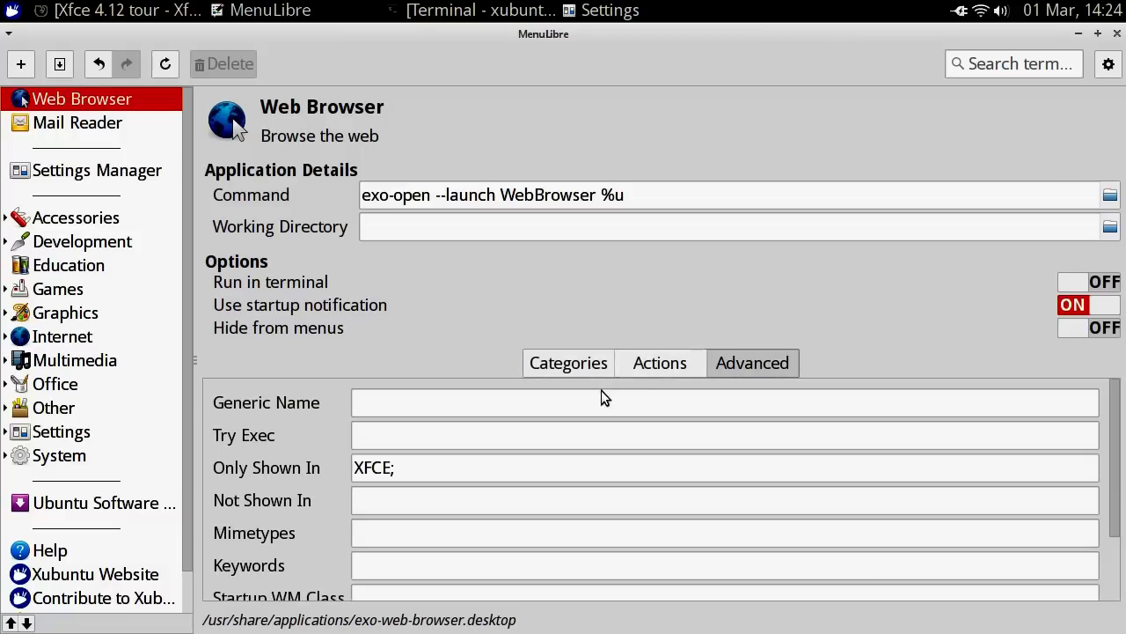
left_click(564, 369)
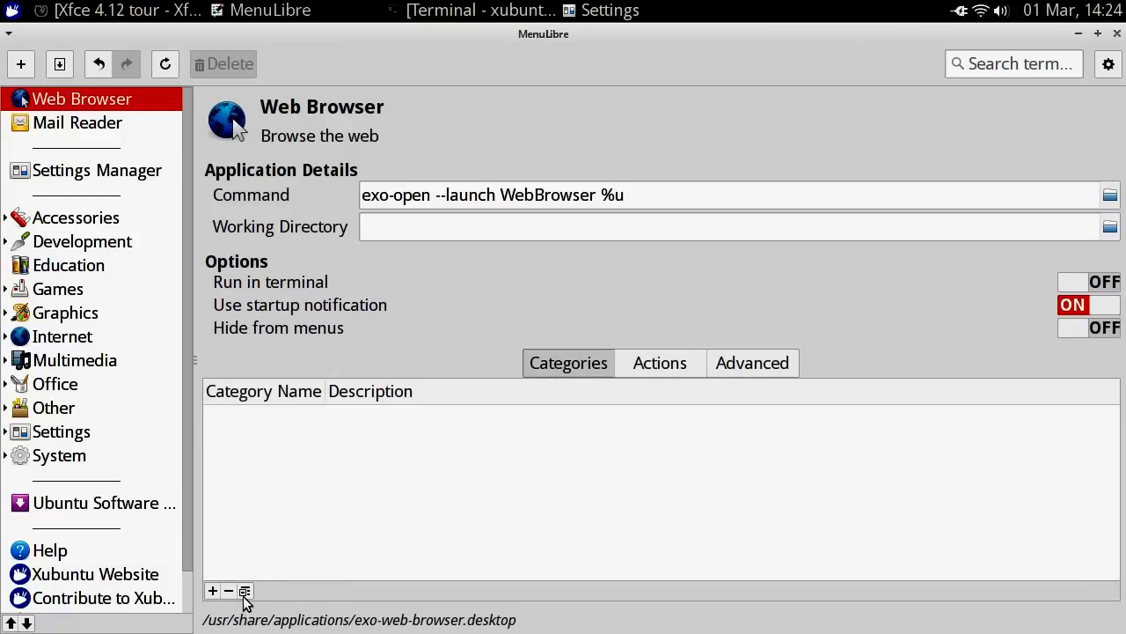
- Add three blank categories to the Web Browser entry, and switch to Mail Reader without saving the changes
left_click(212, 591)
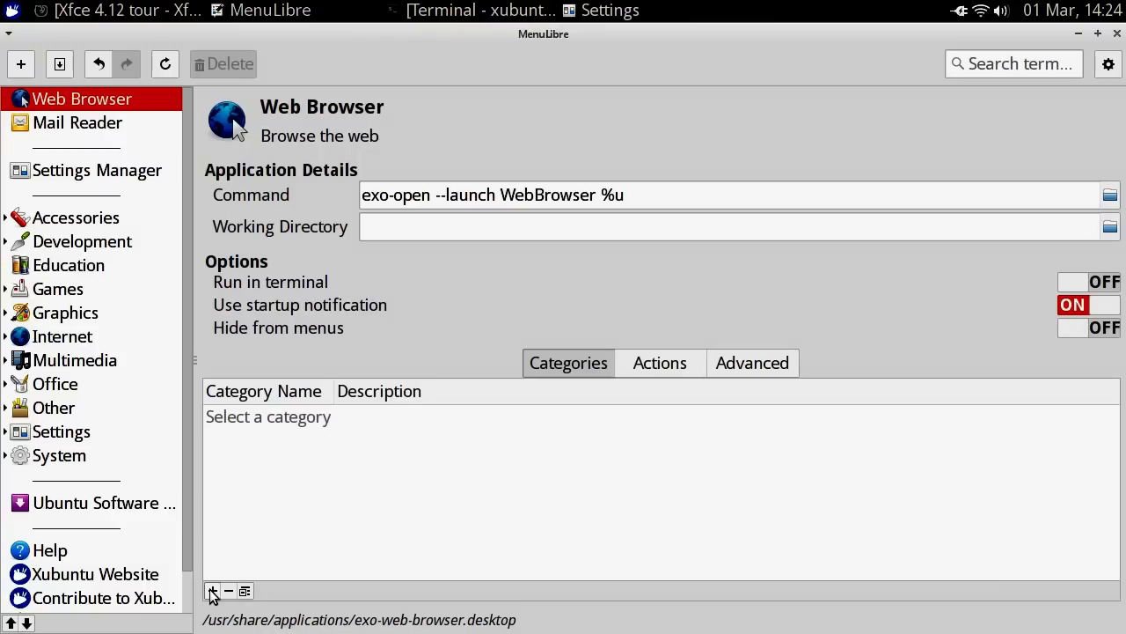
left_click(212, 591)
left_click(212, 591)
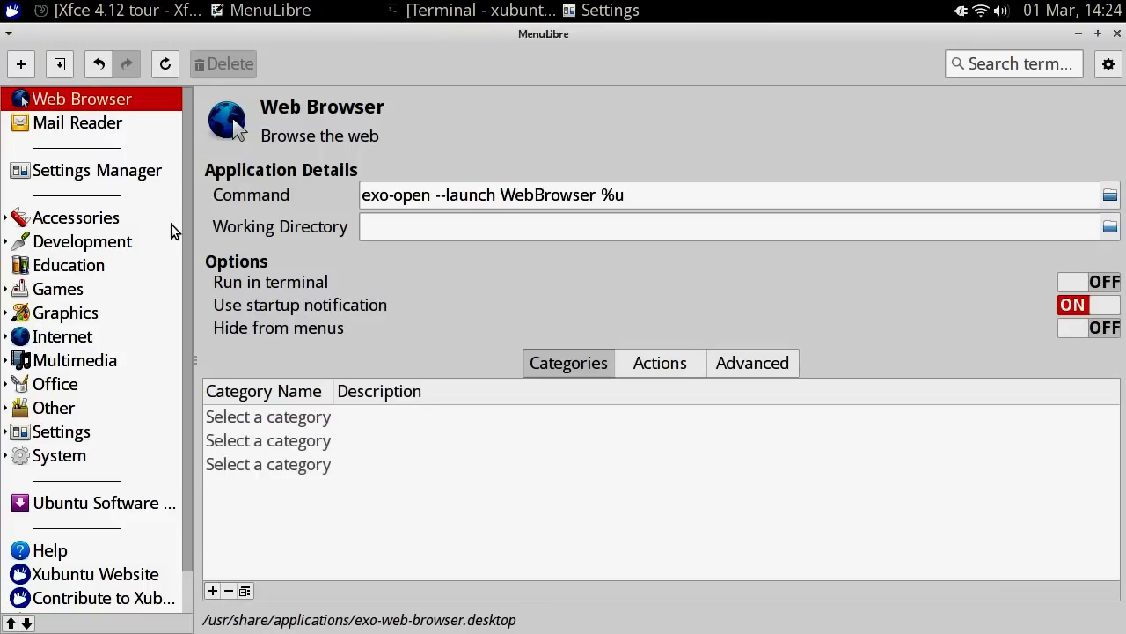
left_click(122, 120)
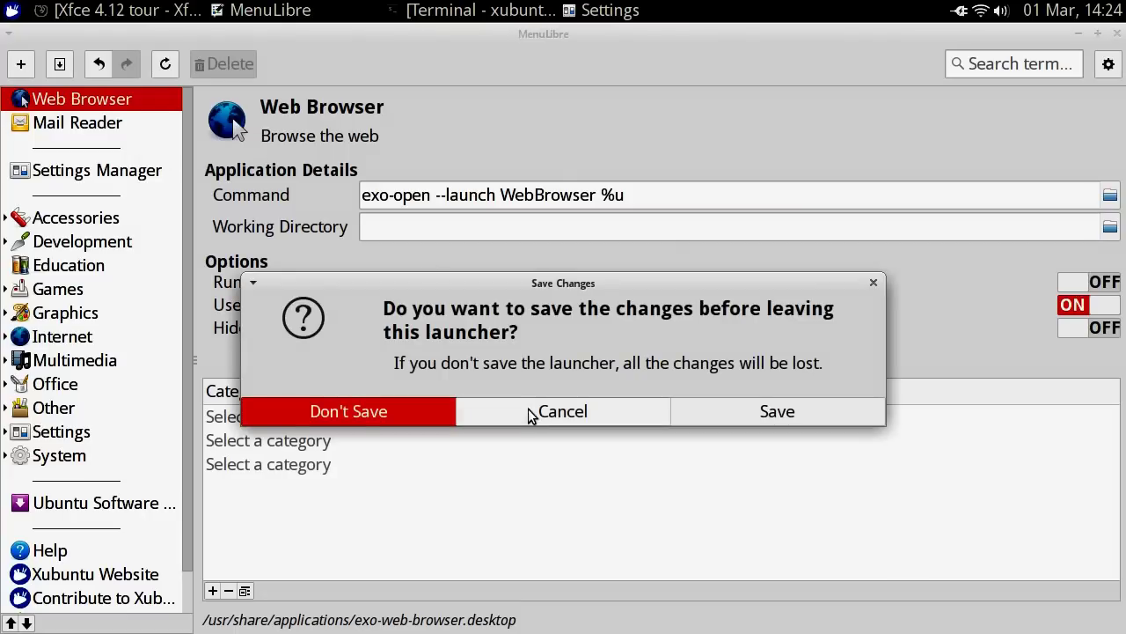
left_click(411, 413)
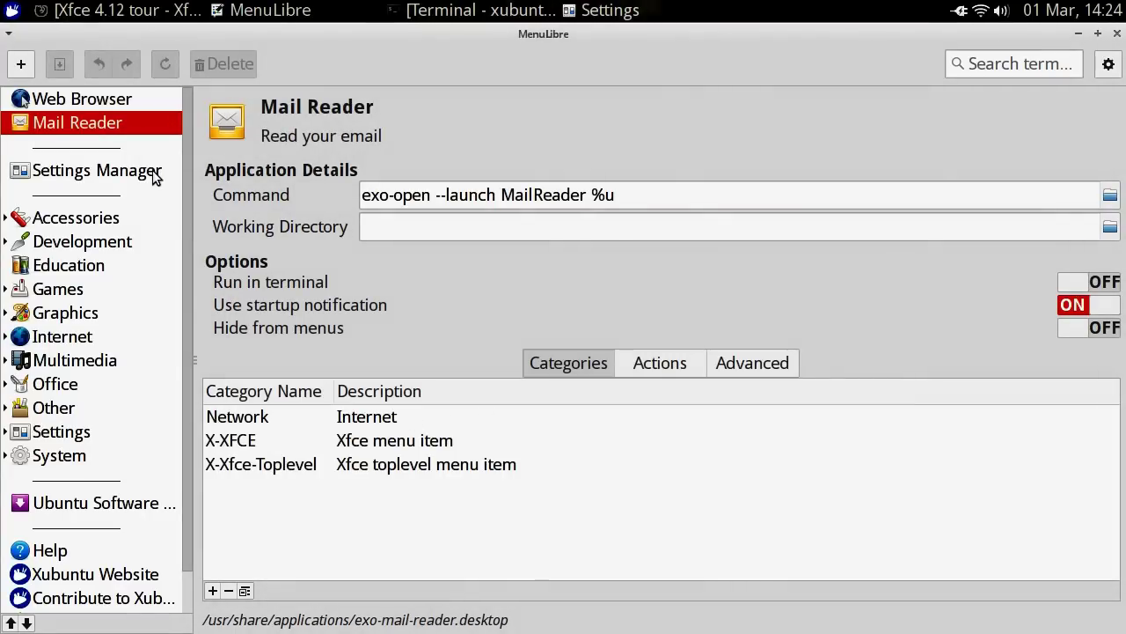
- Browse the Multimedia launchers Parole Media Player, PulseAudio and Xfburn, and examine Xfburn's actions and advanced properties
left_click(7, 360)
left_click(60, 413)
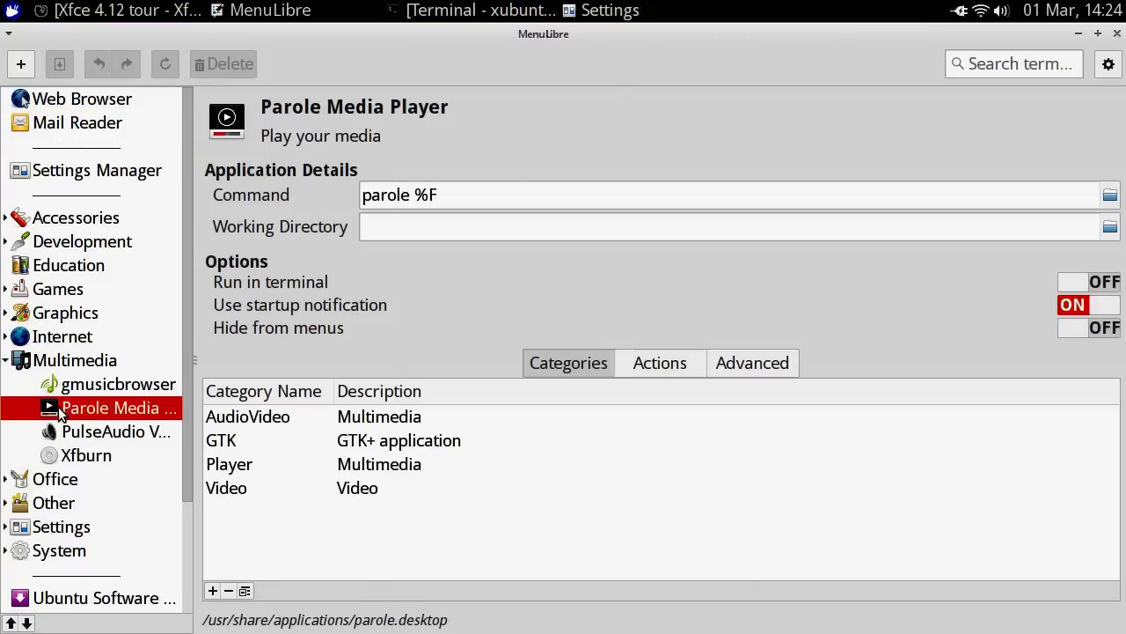
left_click(75, 435)
left_click(81, 455)
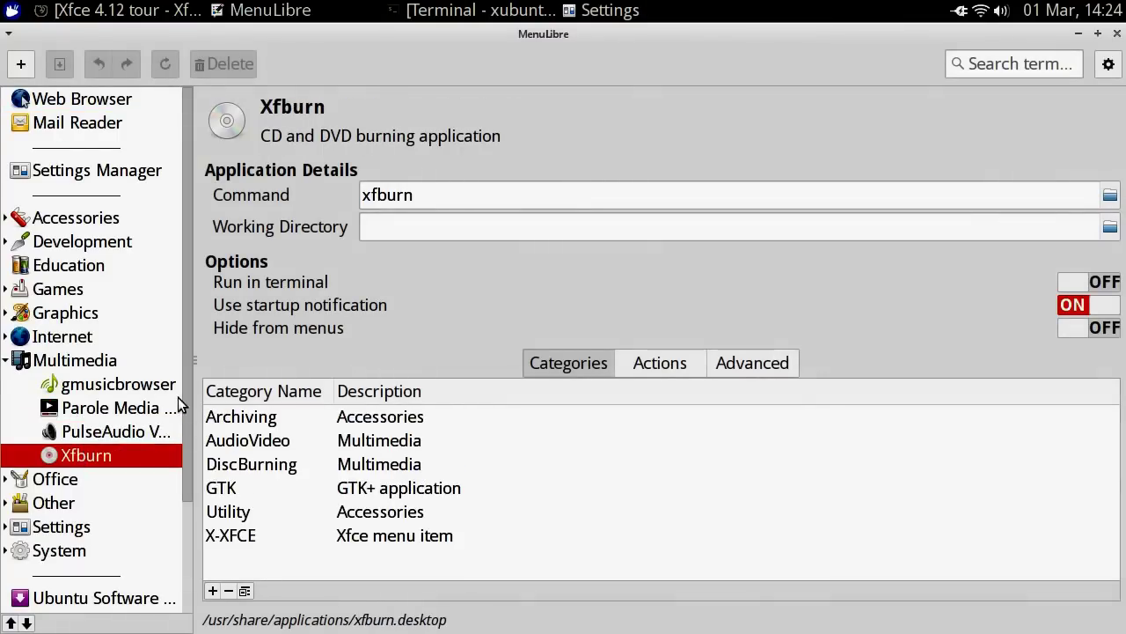
left_click(641, 366)
left_click(772, 360)
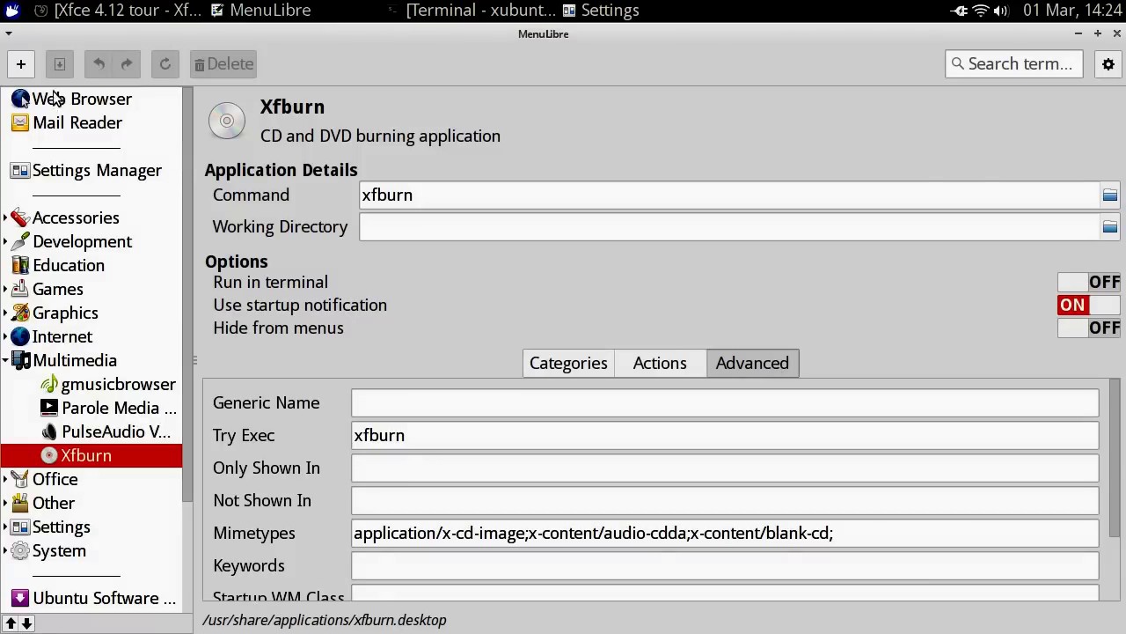
- Add a new launcher and a separator below Xfburn in the Multimedia category, and cancel the save prompt
left_click(22, 66)
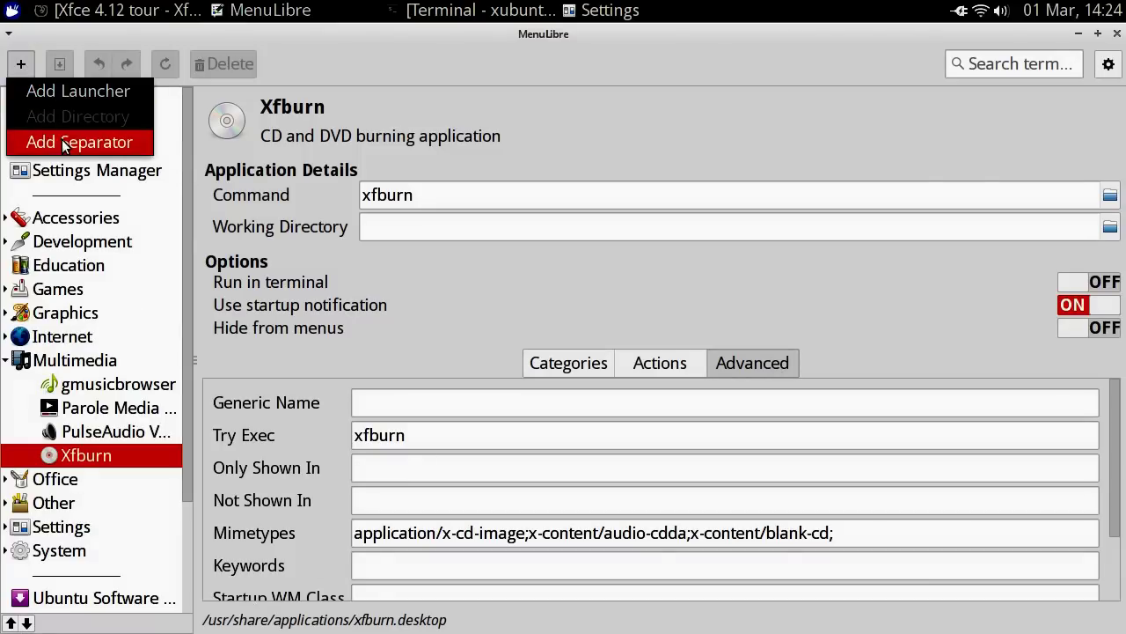
left_click(67, 91)
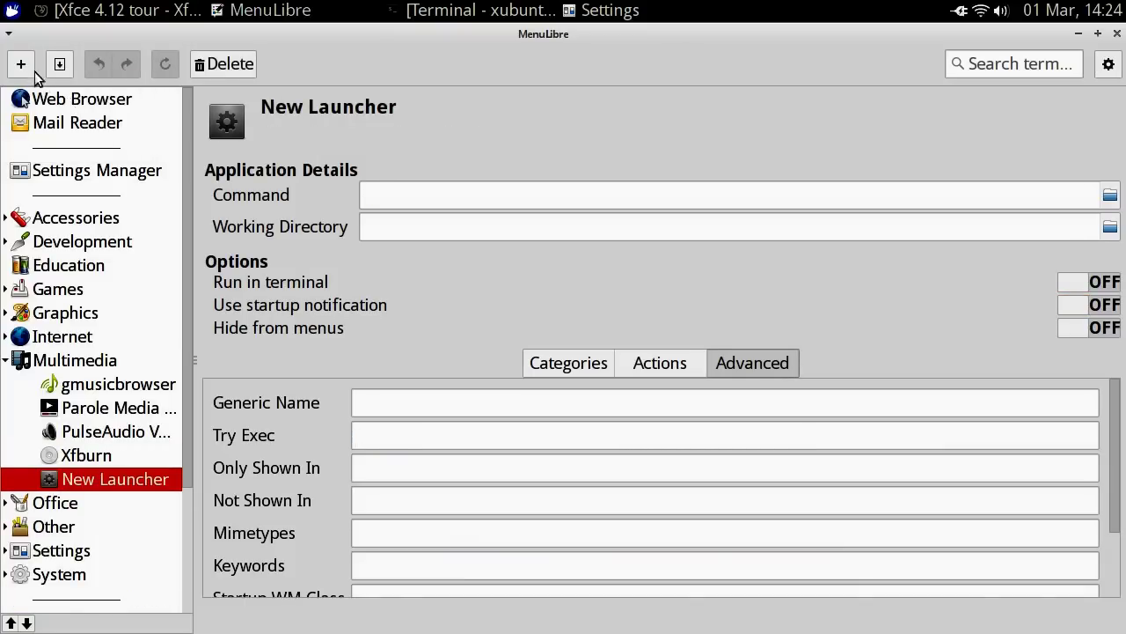
left_click(22, 66)
left_click(58, 134)
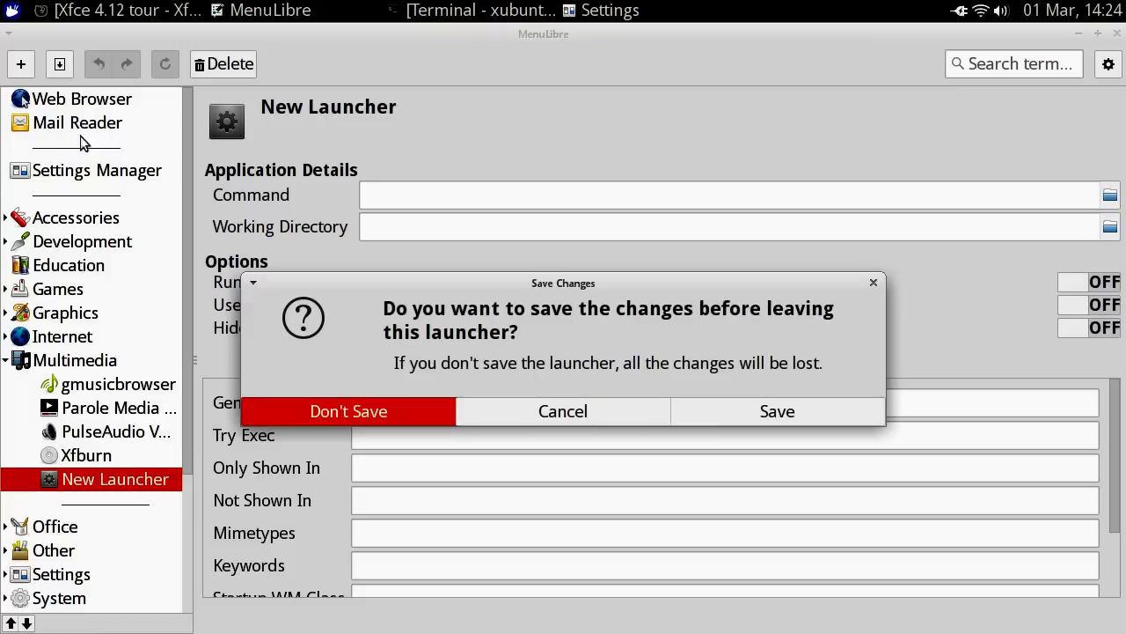
left_click(596, 410)
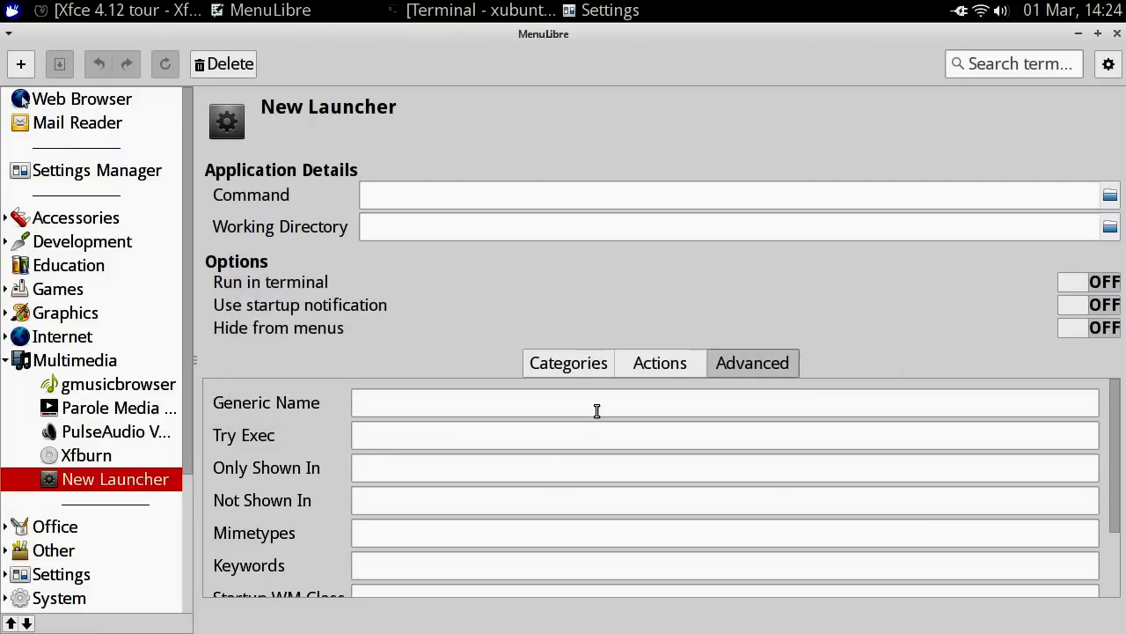
- View the About information of MenuLibre, and close the menu editor
left_click(1111, 64)
left_click(1084, 138)
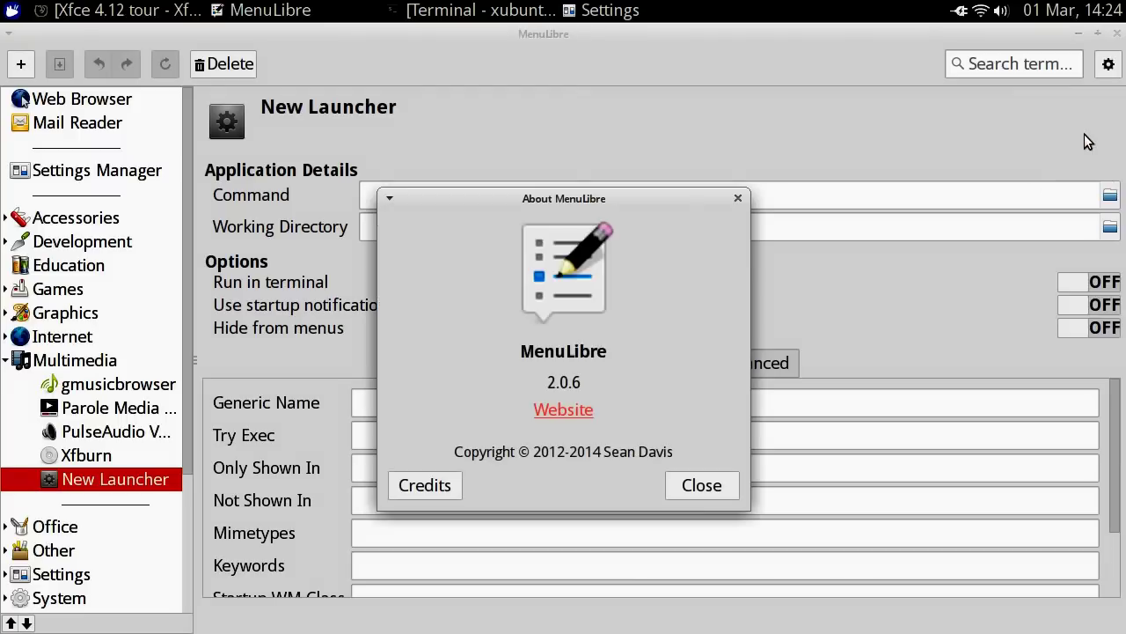
left_click(701, 486)
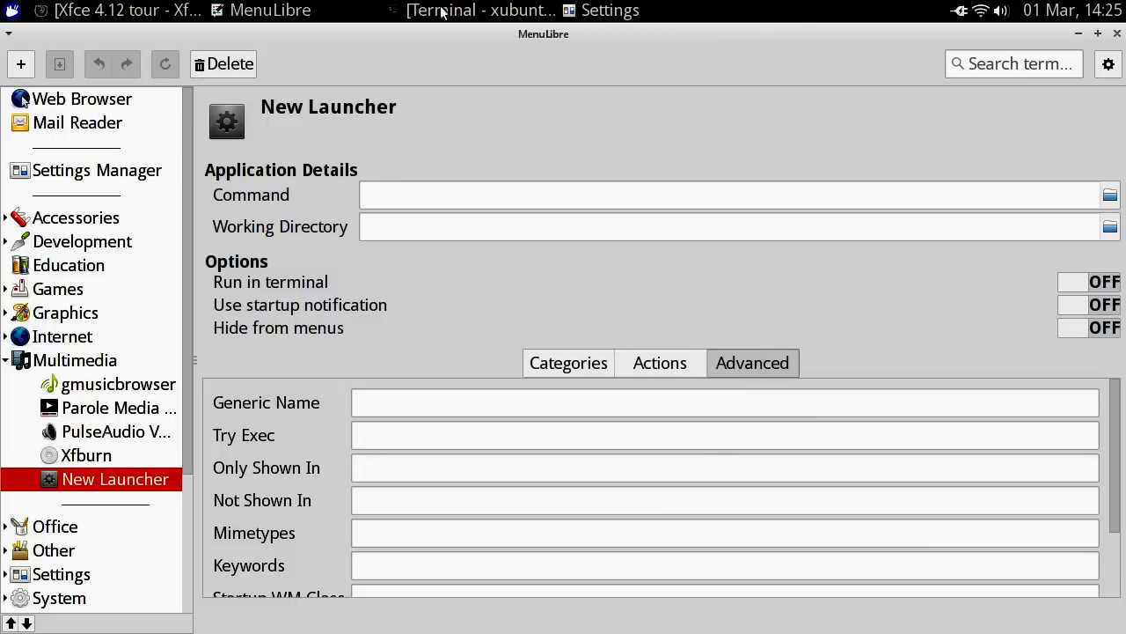
left_click(1118, 33)
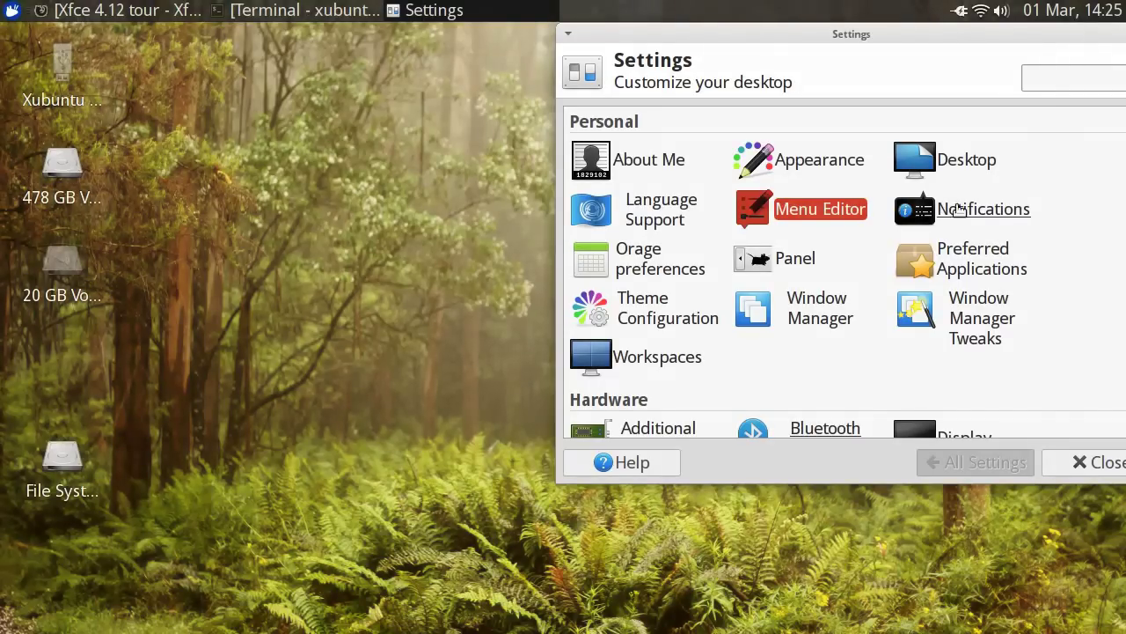
- Open the Notifications settings and set the default notification position to Bottom right
left_click(975, 210)
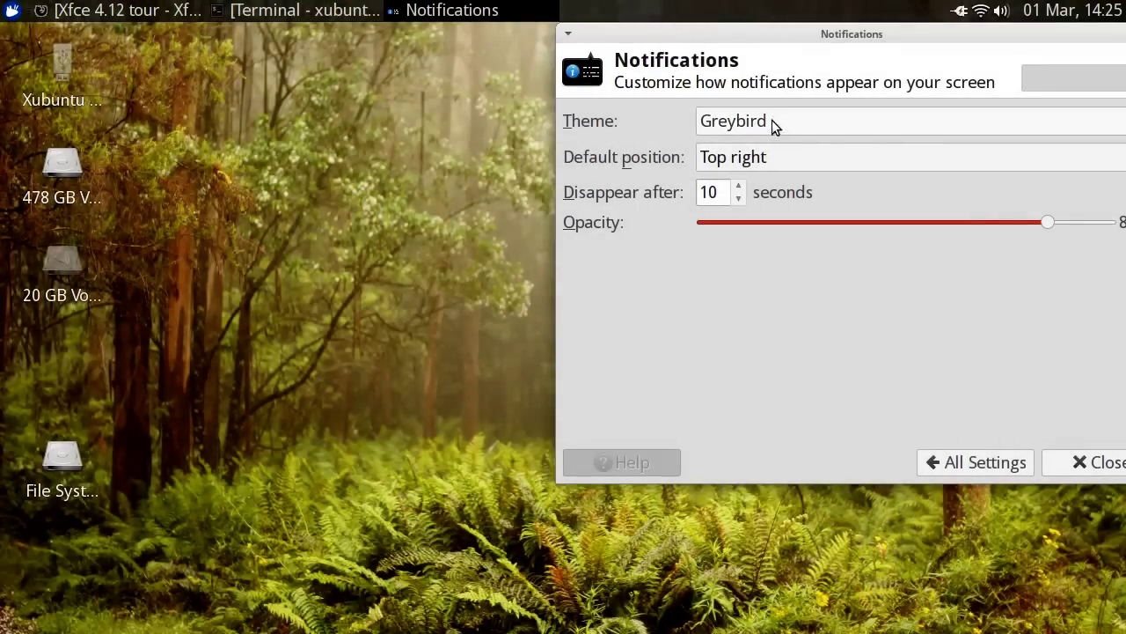
left_click(799, 170)
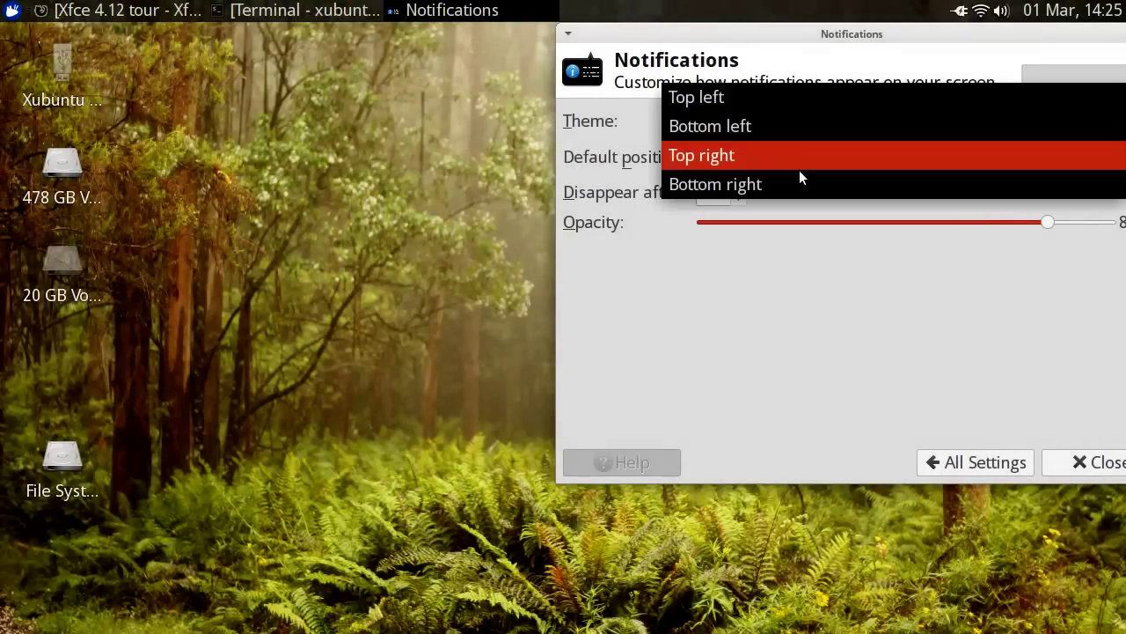
left_click(800, 174)
left_click(797, 127)
left_click(797, 128)
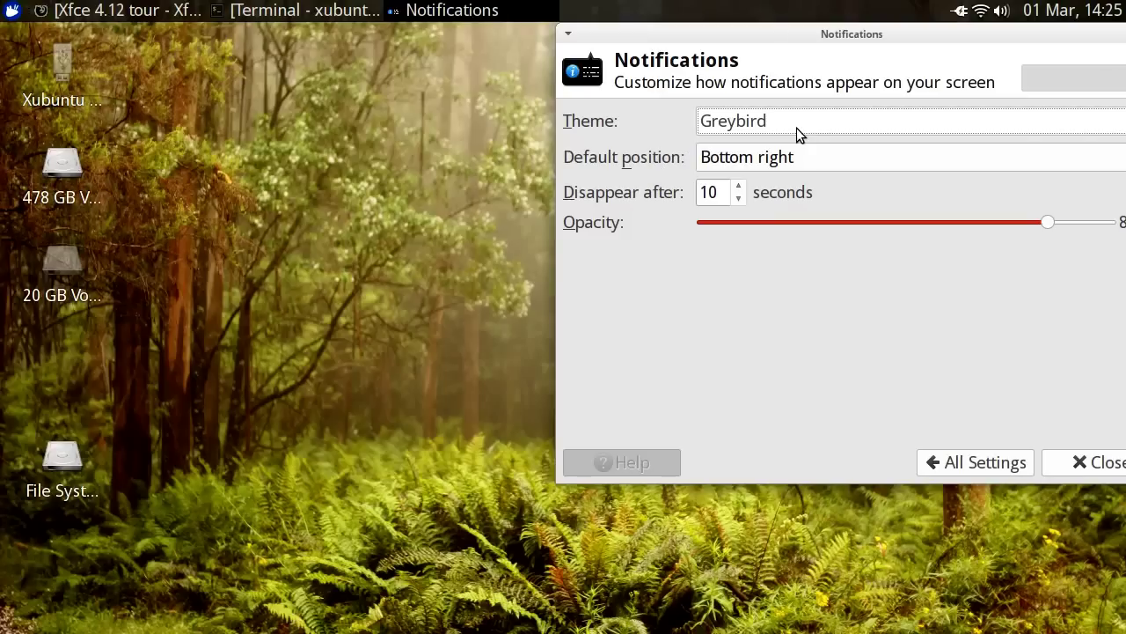
- Set the notification opacity to 75%, move the window fully into view and return to the settings overview
left_click(993, 220)
left_click_drag(925, 49, 821, 49)
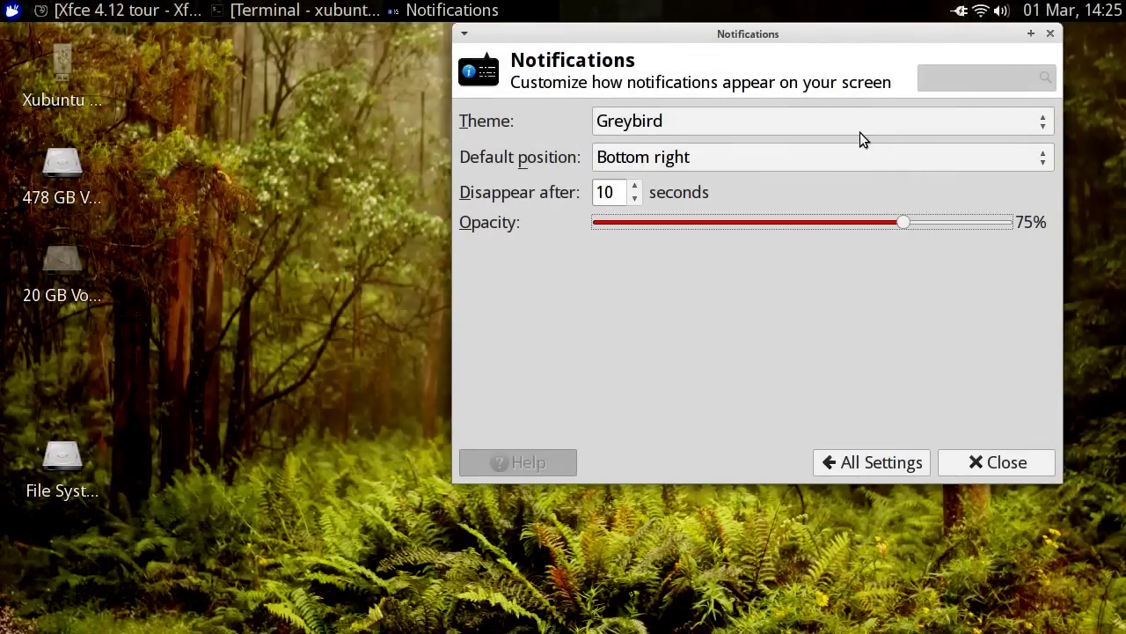
left_click(891, 465)
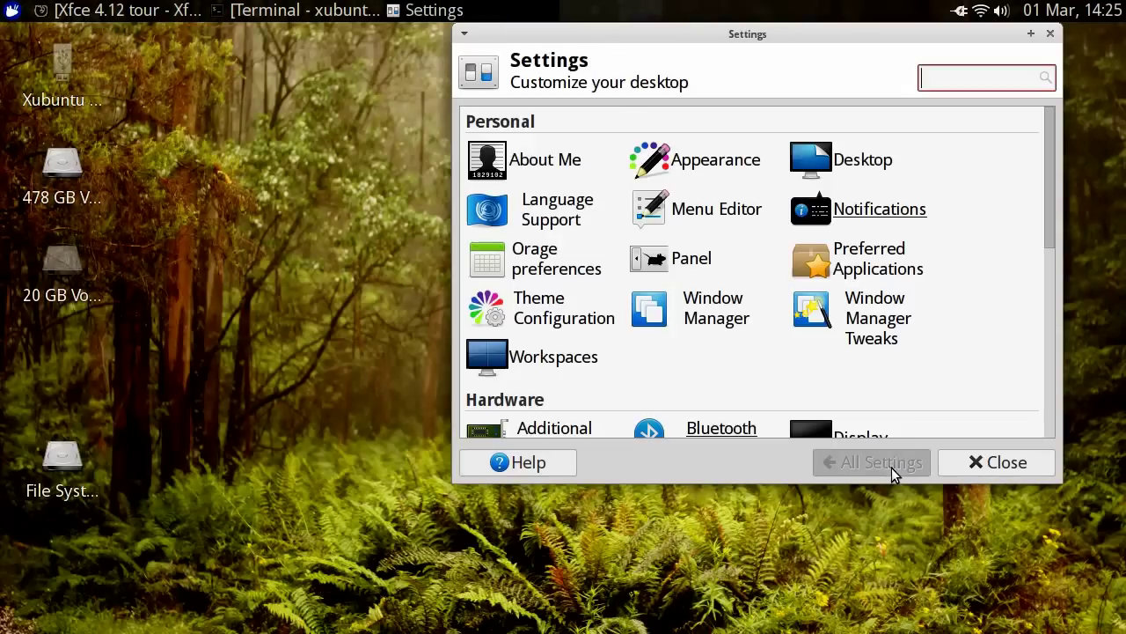
- Open the Orage preferences, view the list of timezones and close it without choosing one
left_click(522, 251)
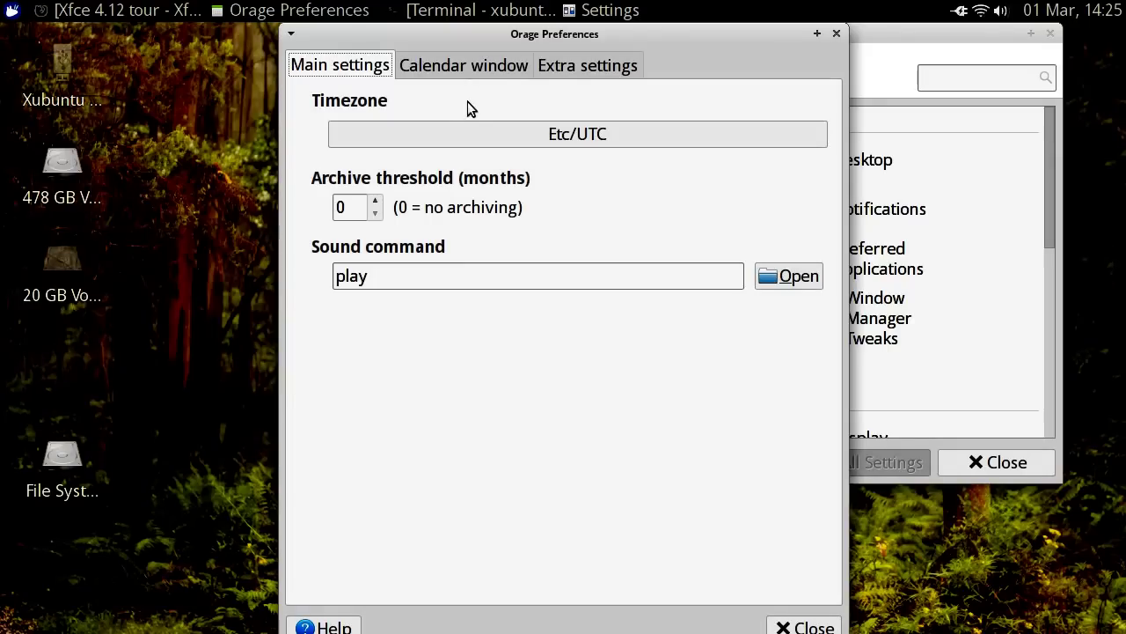
left_click(470, 135)
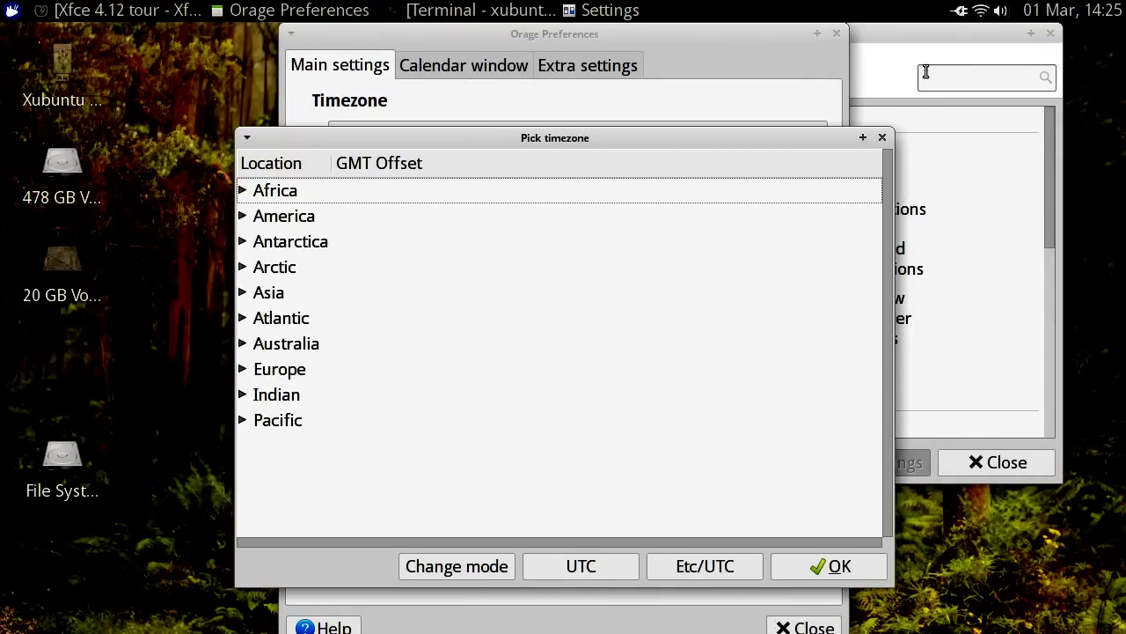
left_click(885, 139)
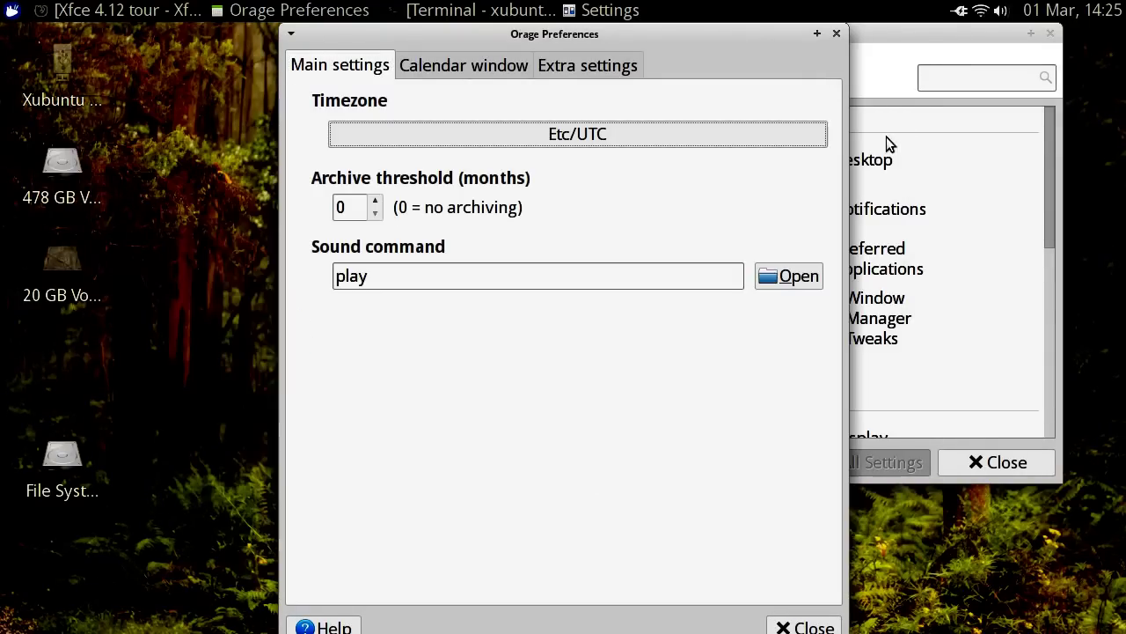
- Try the Show in taskbar and Show in pager options for the Orage calendar window, switching each back off
left_click(438, 69)
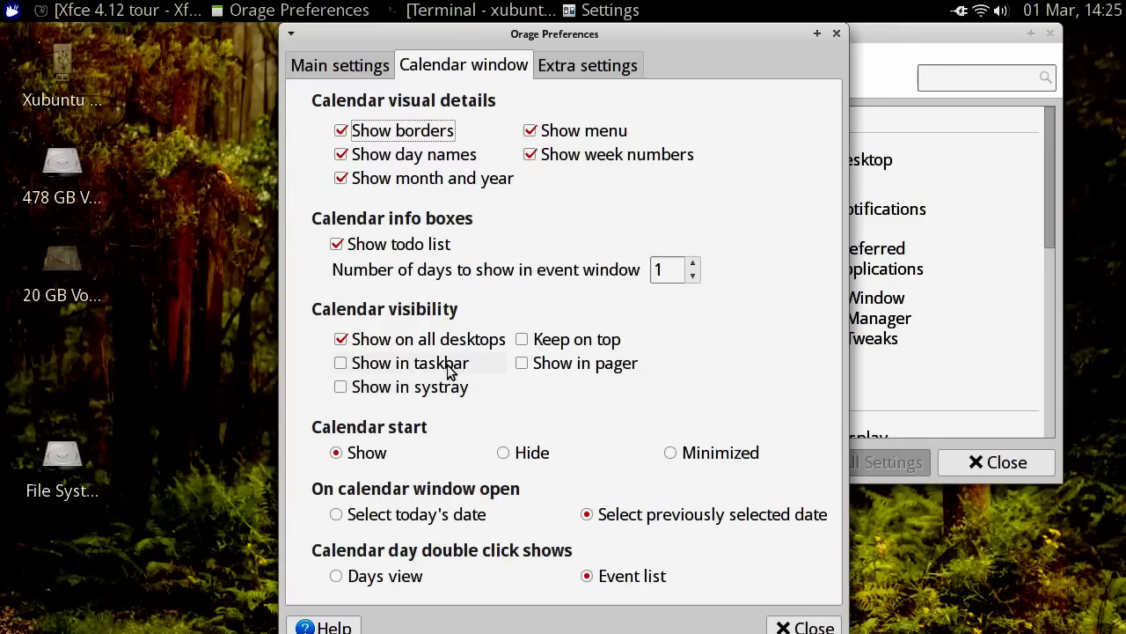
left_click(407, 366)
left_click(407, 366)
left_click(406, 366)
left_click(406, 366)
left_click(541, 368)
left_click(541, 368)
- Enable Show in systray for the Orage calendar, toggling it off and on to demonstrate the tray icon
left_click(464, 389)
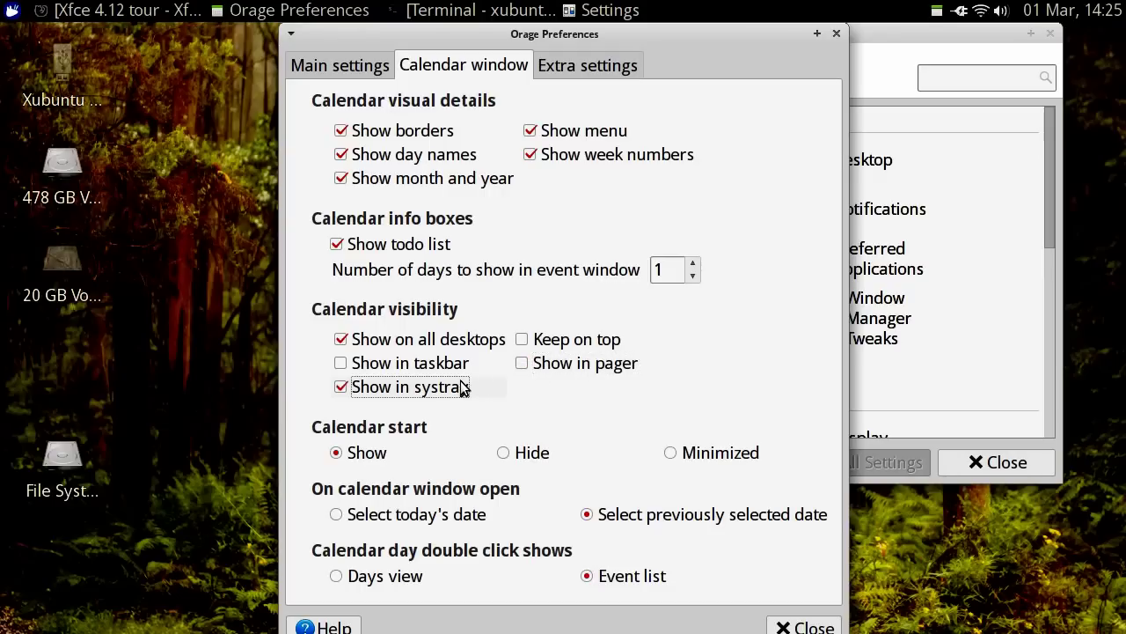
left_click(464, 389)
left_click(463, 389)
left_click(464, 389)
left_click(464, 389)
- Enable the dynamic tray icon in Orage's extra settings, and close the Orage preferences
left_click(620, 63)
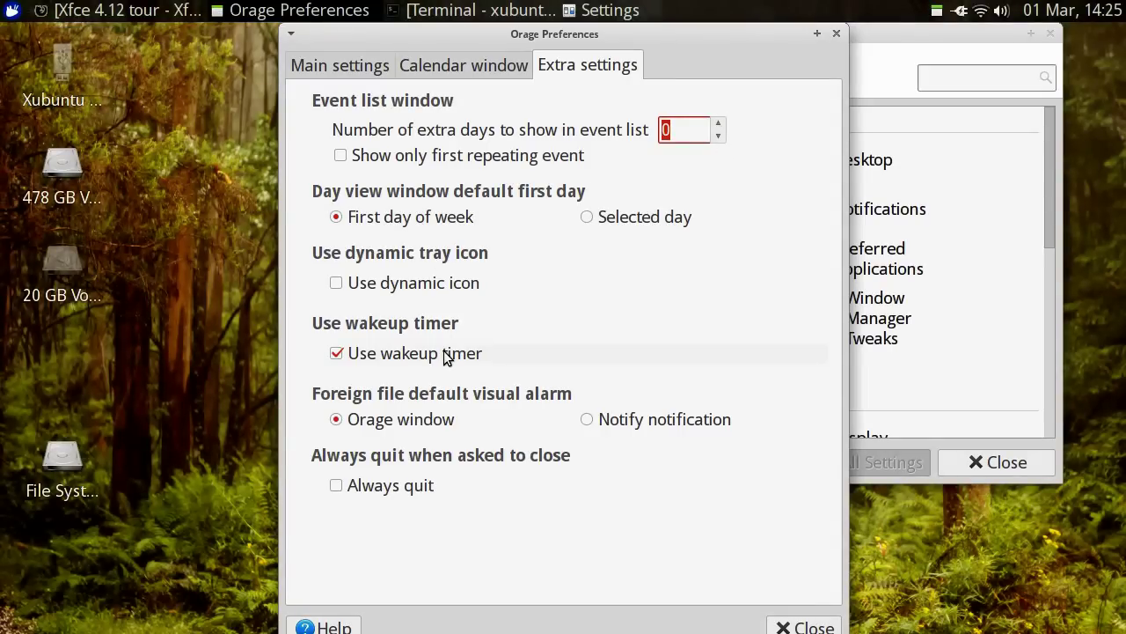
left_click(407, 283)
left_click(407, 283)
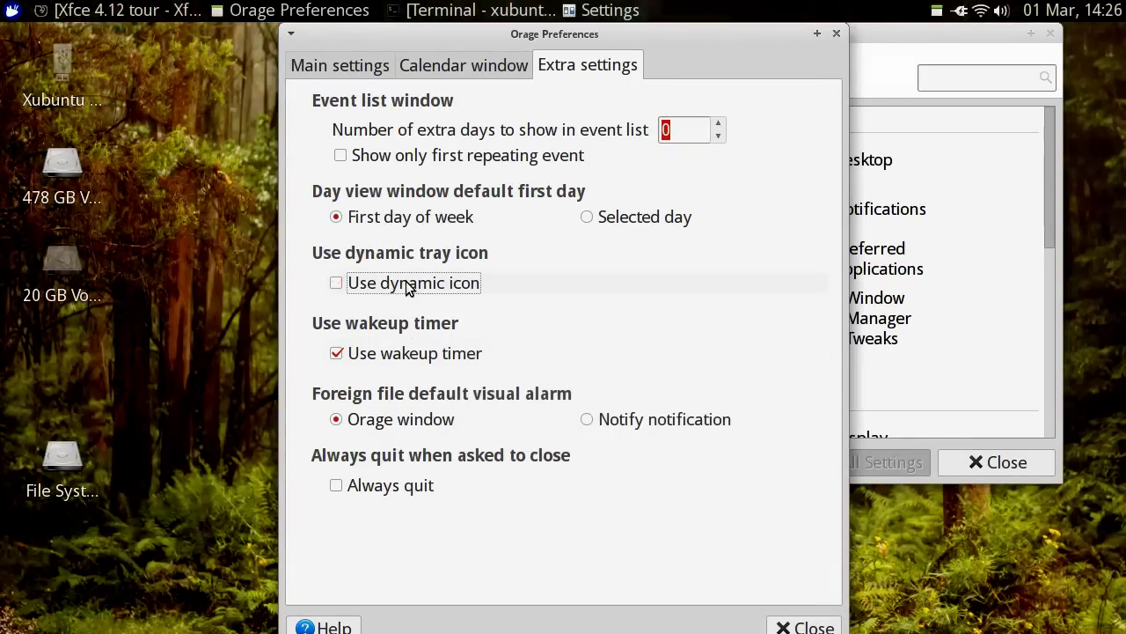
left_click(407, 283)
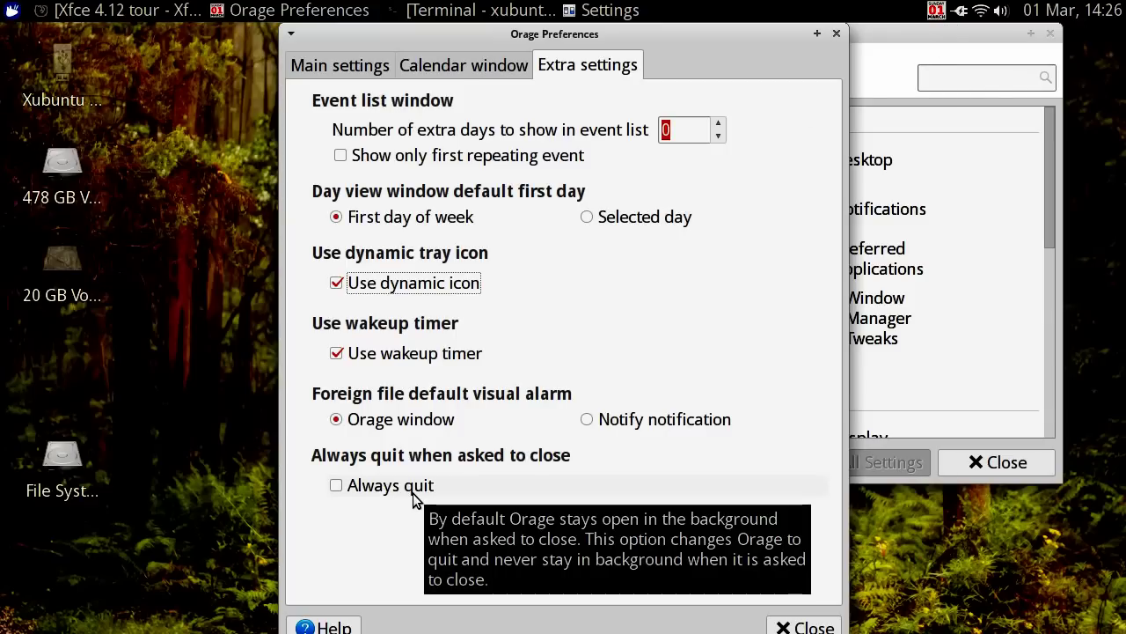
left_click(463, 66)
left_click(335, 69)
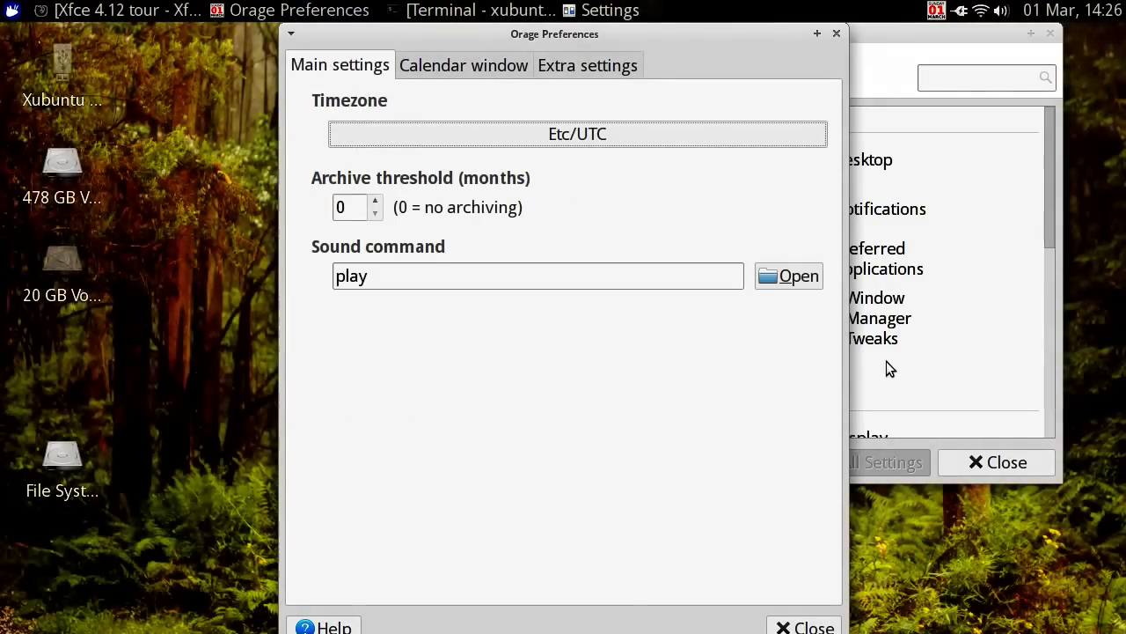
left_click(790, 627)
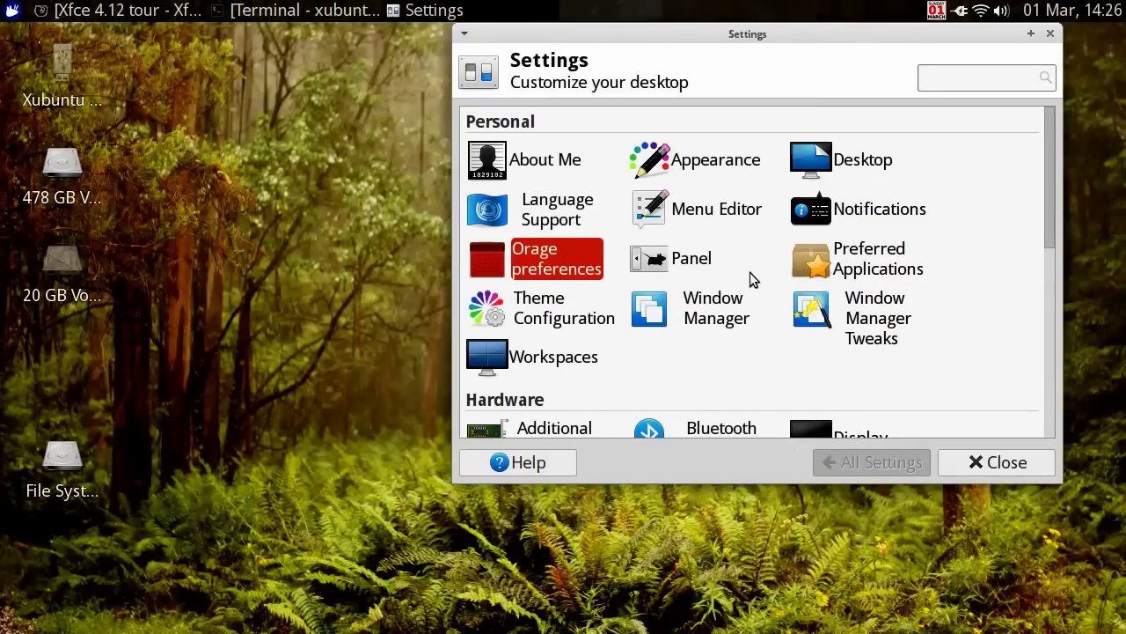
- Open the Panel settings in a maximized window and set the mode of Panel 0 to Vertical
left_click(683, 259)
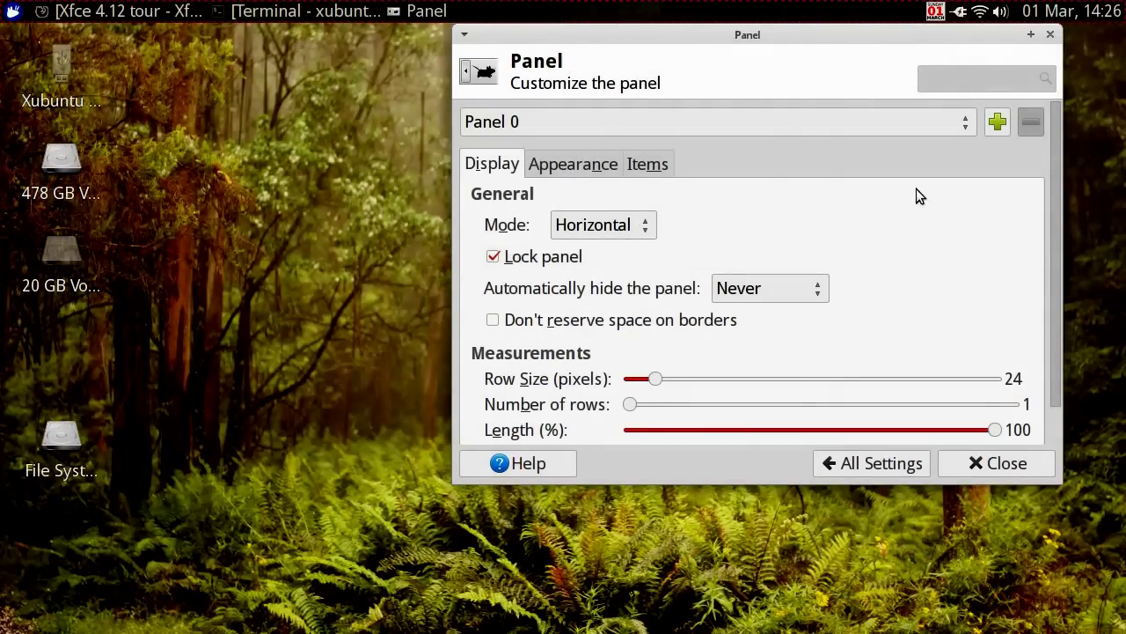
double_click(683, 36)
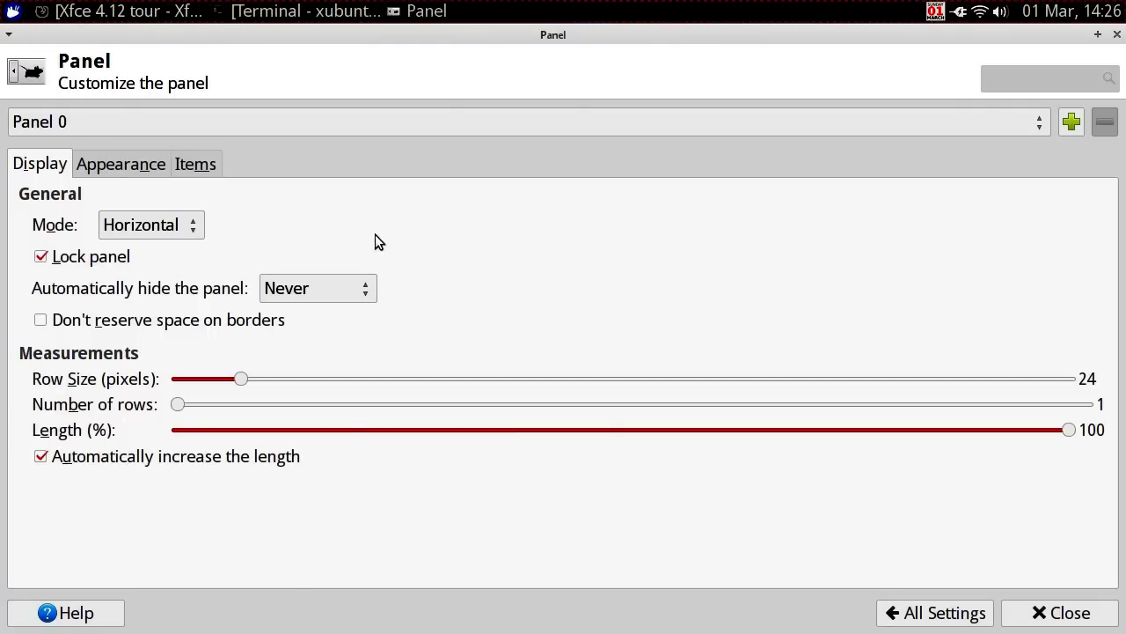
left_click(180, 225)
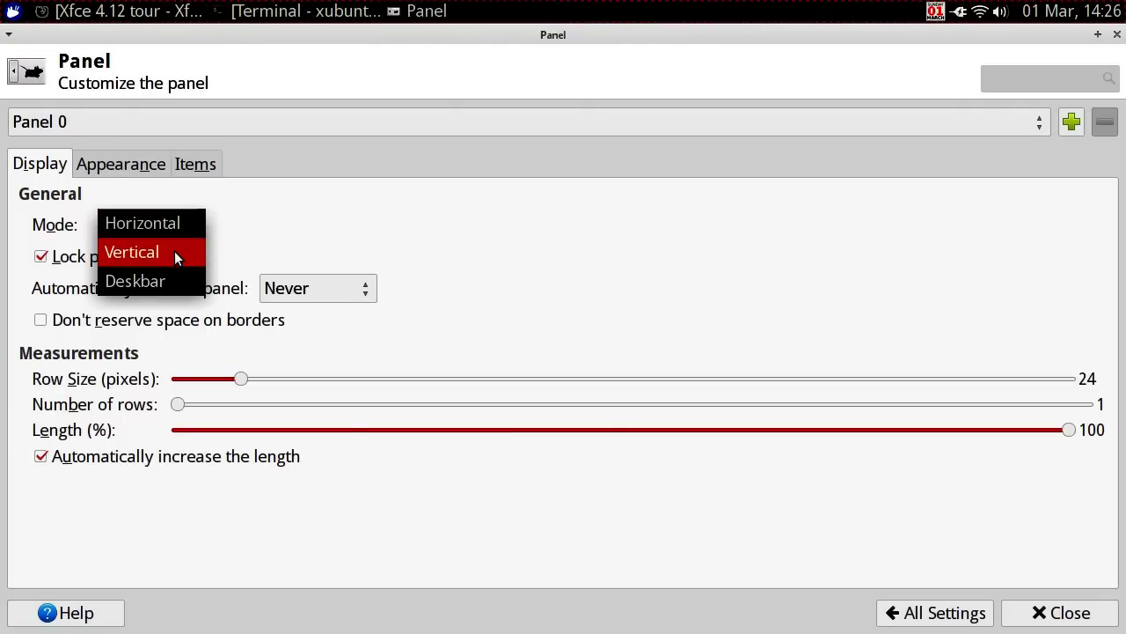
left_click(174, 252)
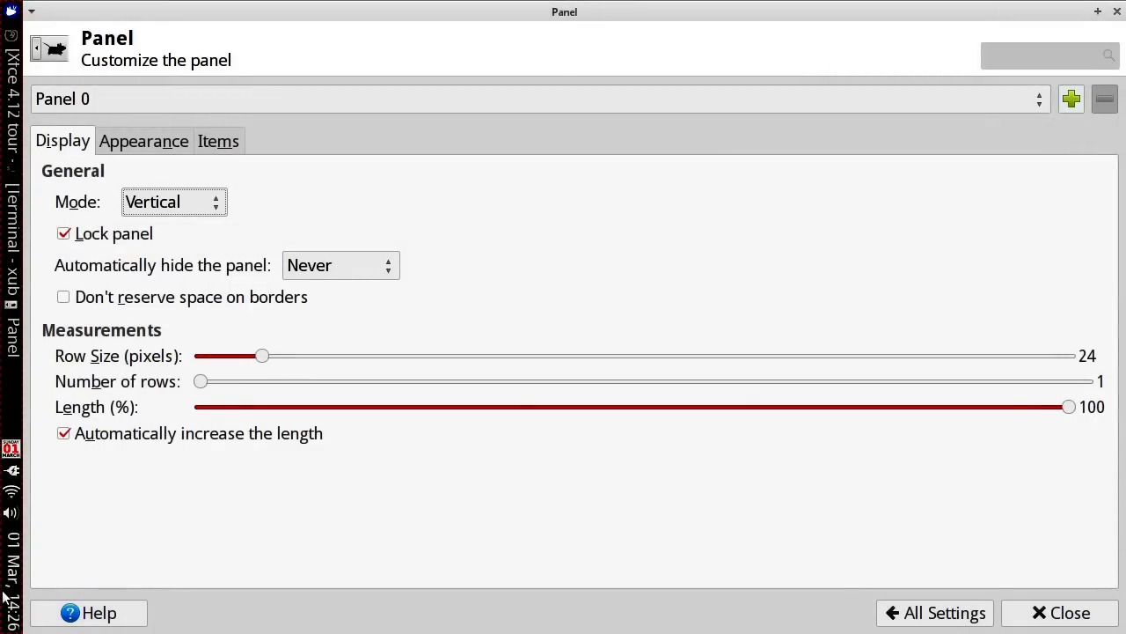
- Try the Deskbar mode for Panel 0, and set its mode to Horizontal
left_click(173, 201)
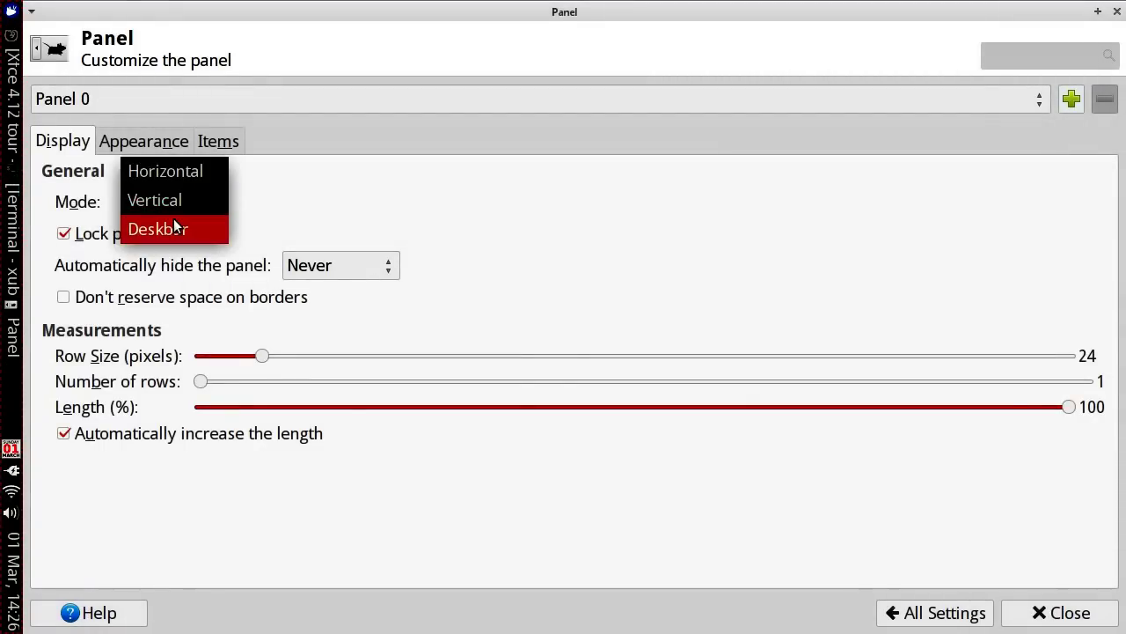
left_click(174, 222)
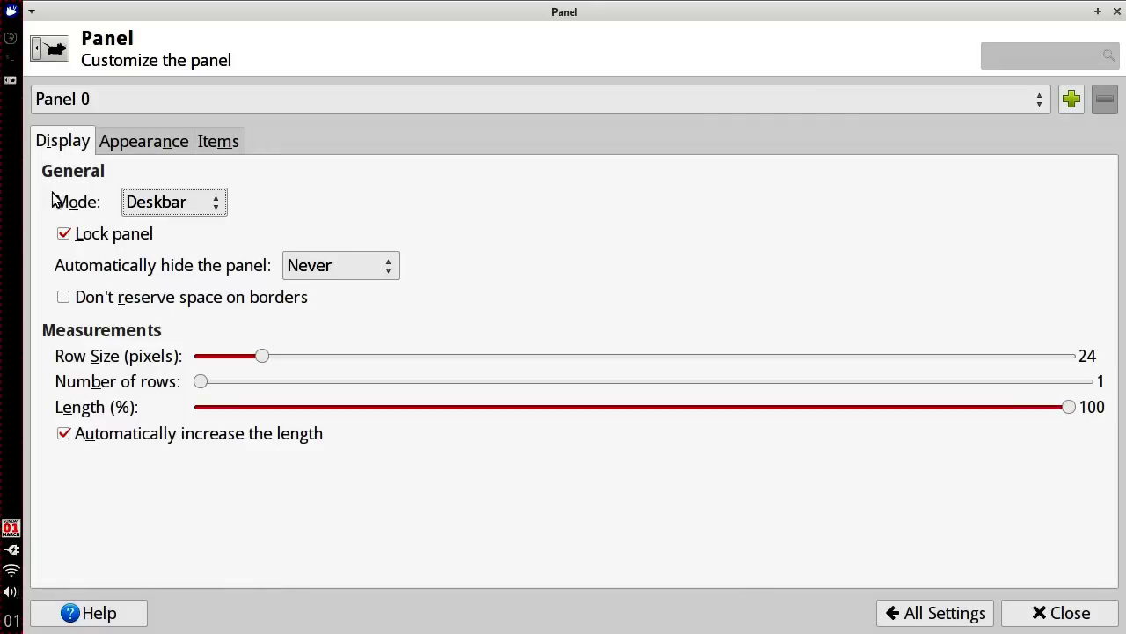
left_click(151, 203)
left_click(154, 151)
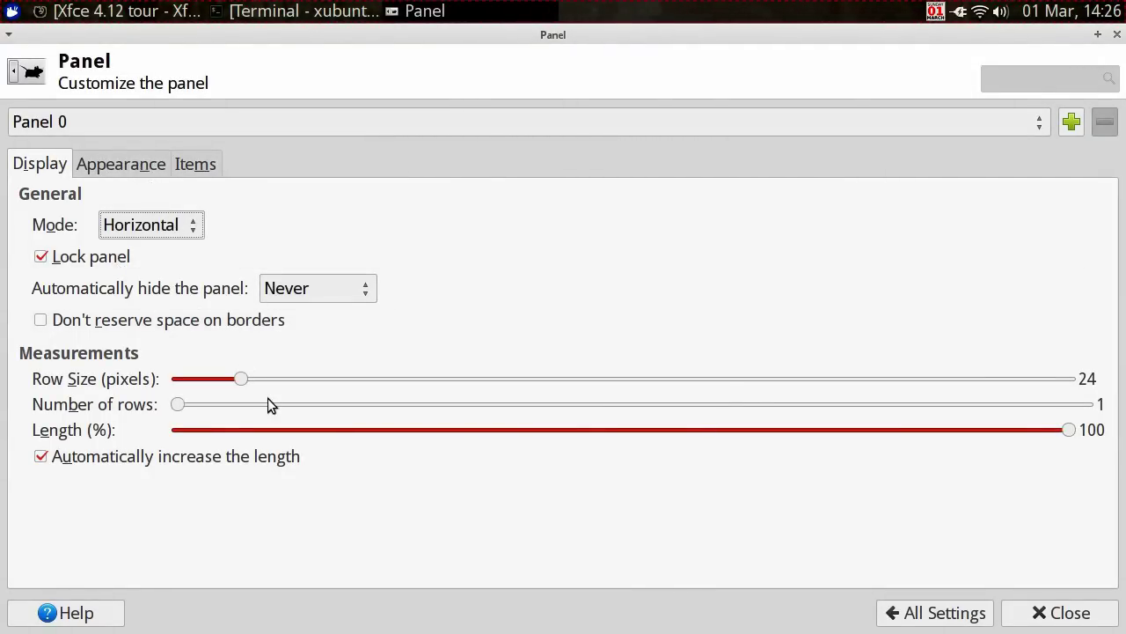
- Try two rows for Panel 0, and restore the number of rows to 1 with the row size kept at 24 pixels
left_click(183, 404)
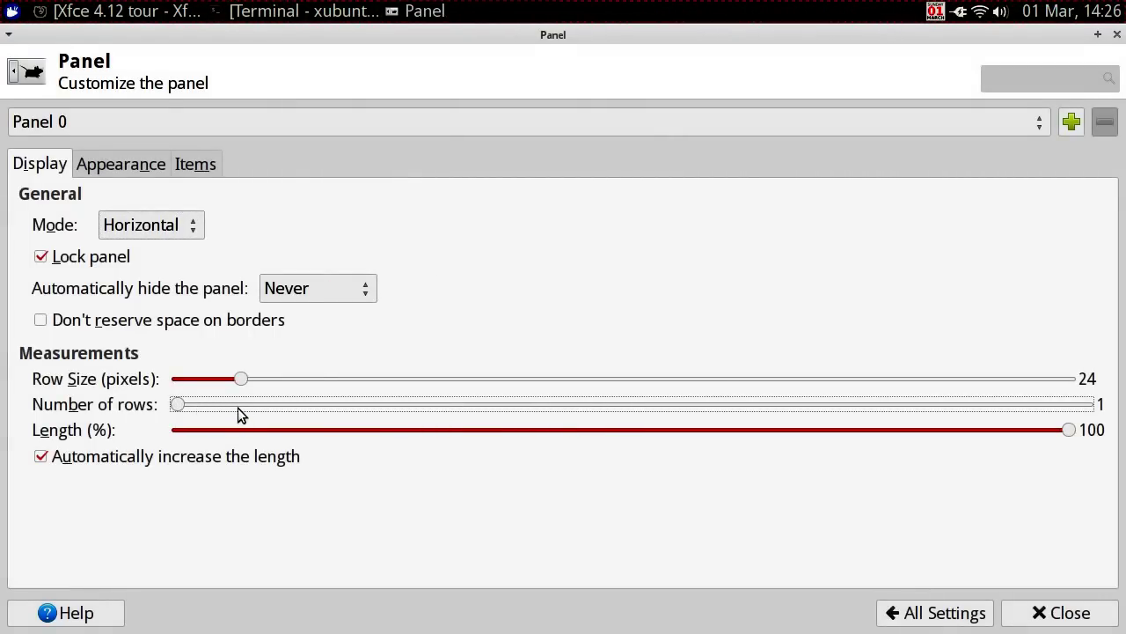
key("Right")
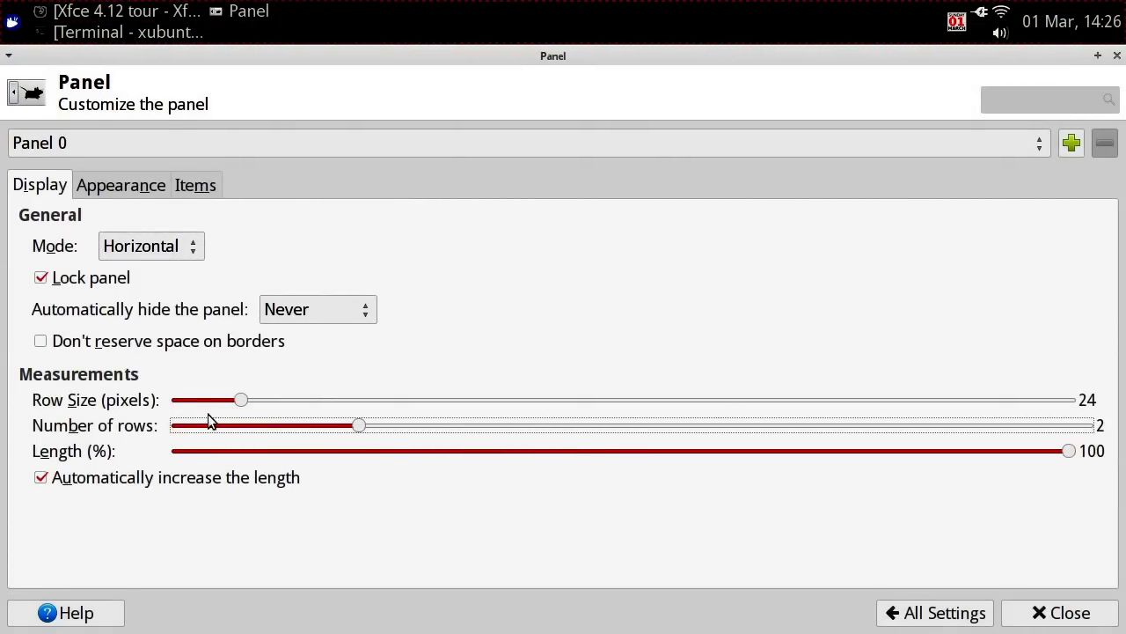
key("Left")
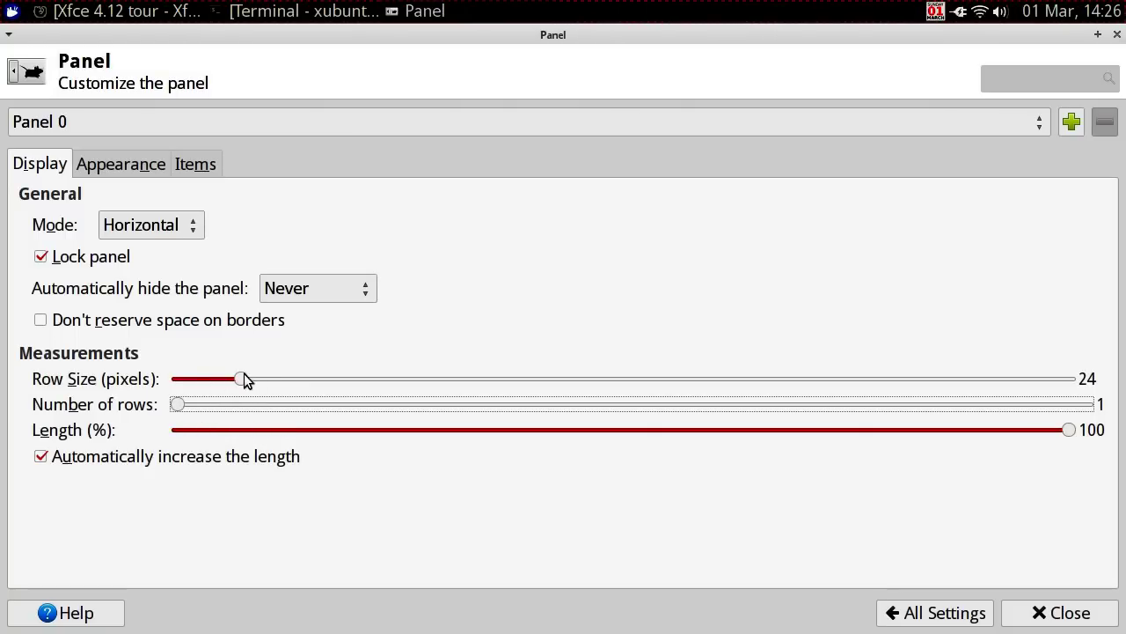
mouse_move(244, 373)
left_mouse_down()
mouse_move(397, 372)
mouse_move(247, 379)
left_mouse_up()
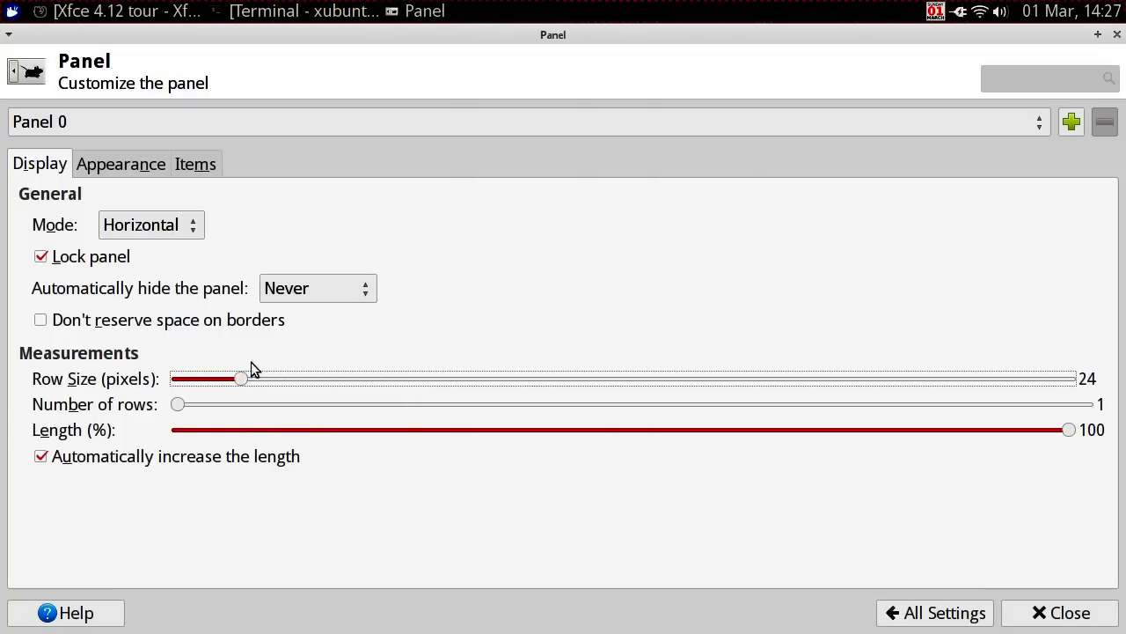
- Set the background style of Panel 0 to Background image
left_click(126, 155)
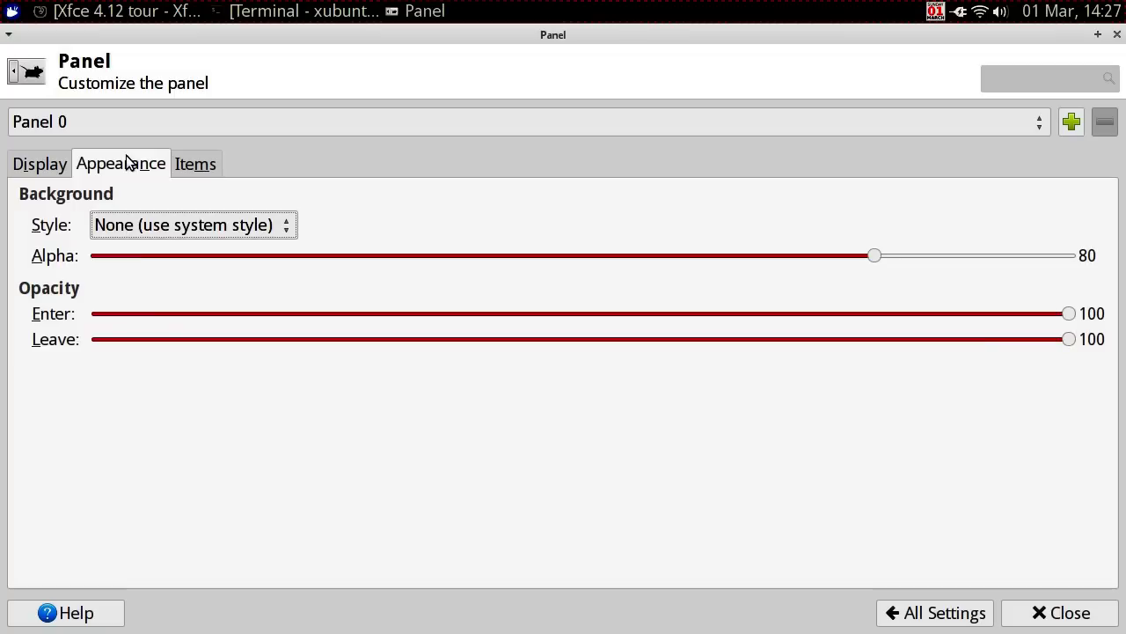
left_click(161, 227)
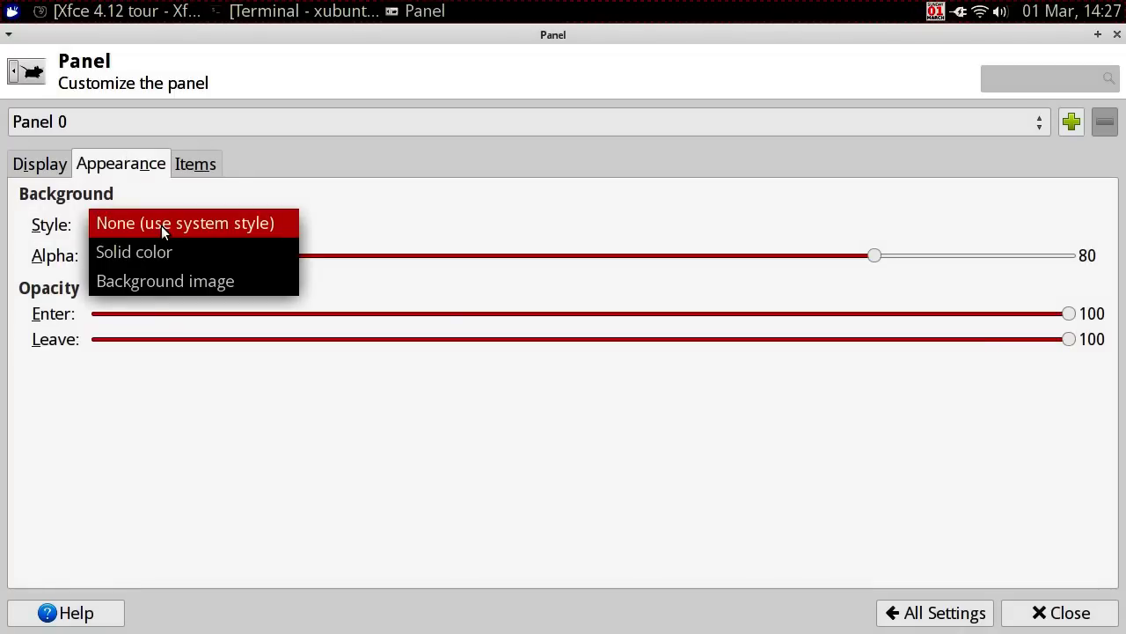
left_click(161, 225)
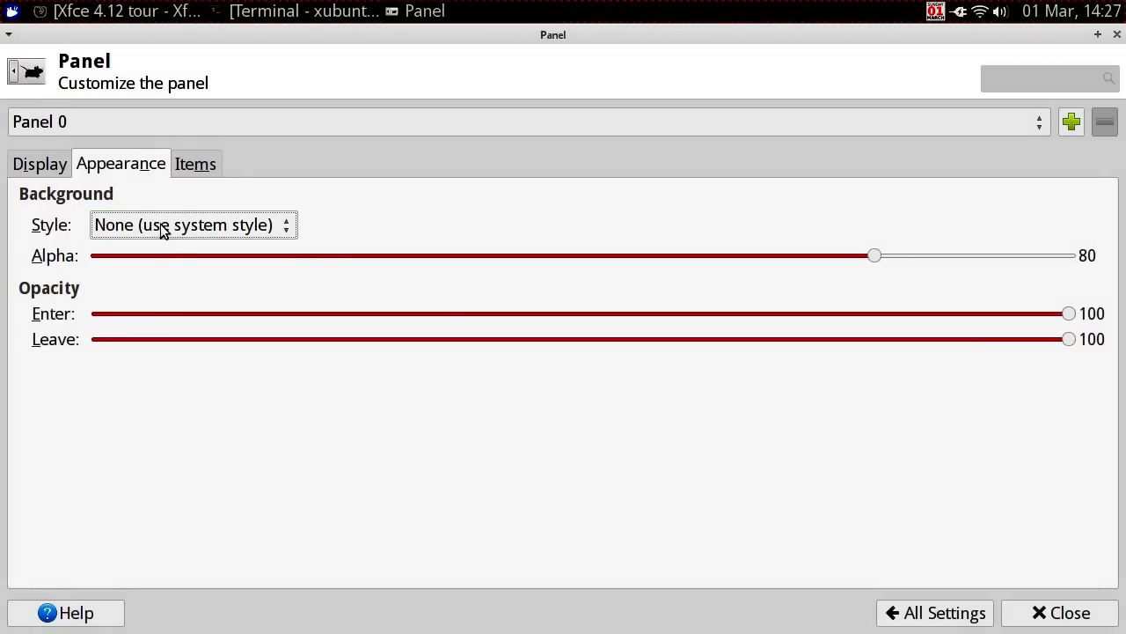
left_click(161, 228)
left_click(166, 272)
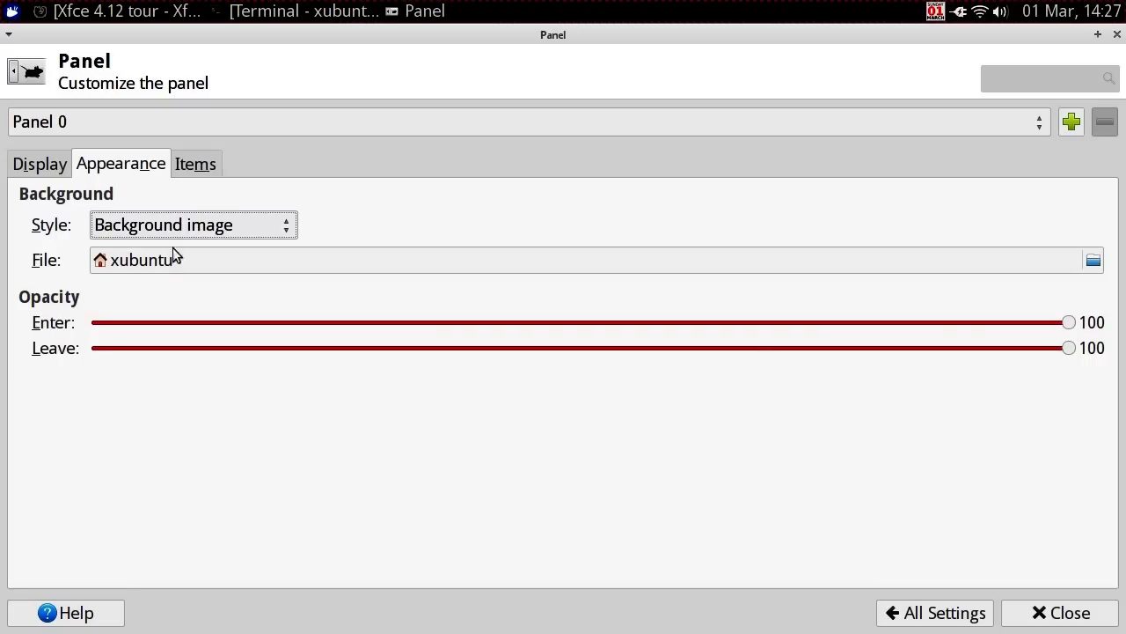
- Examine the items of Panel 0 and the Indicator Plugin's settings, and close the panel settings
left_click(197, 166)
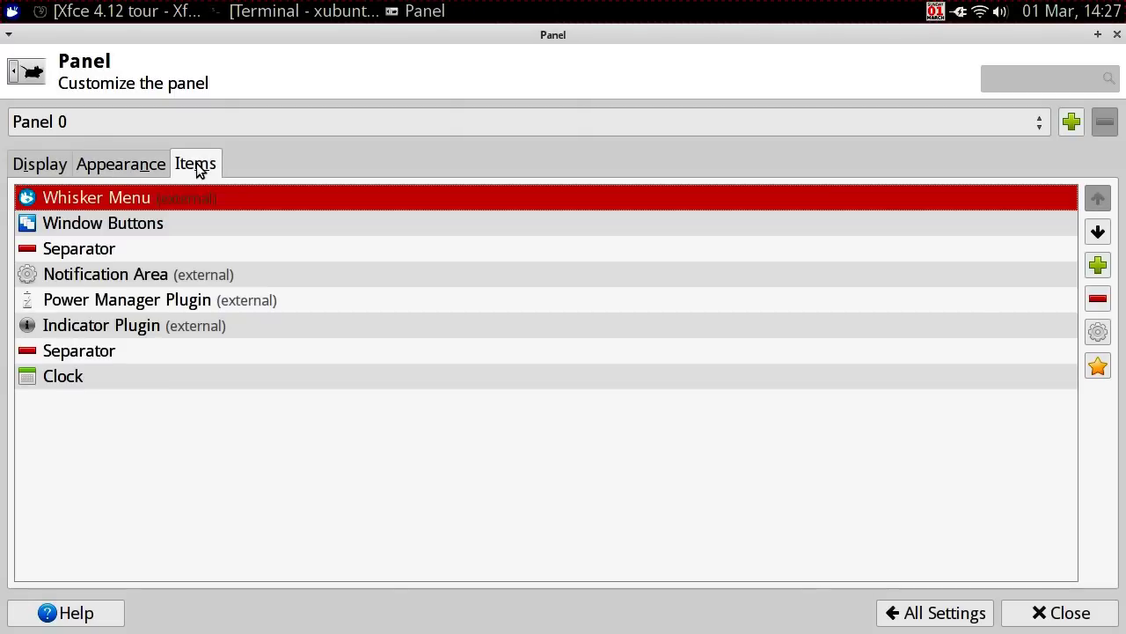
left_click(209, 223)
left_click(221, 324)
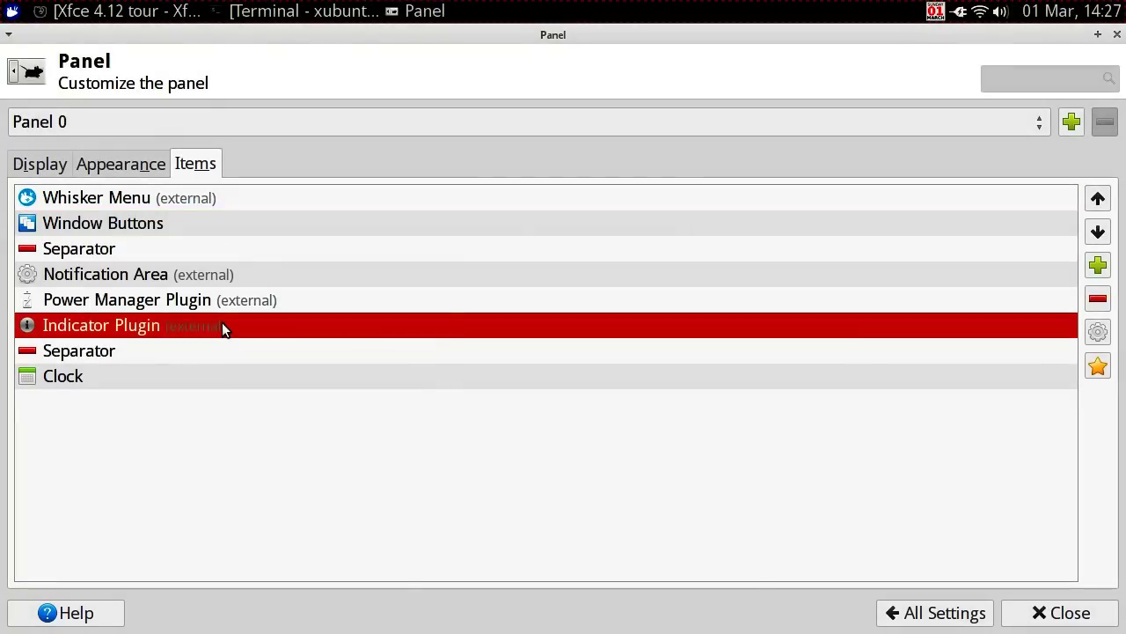
left_click(1106, 339)
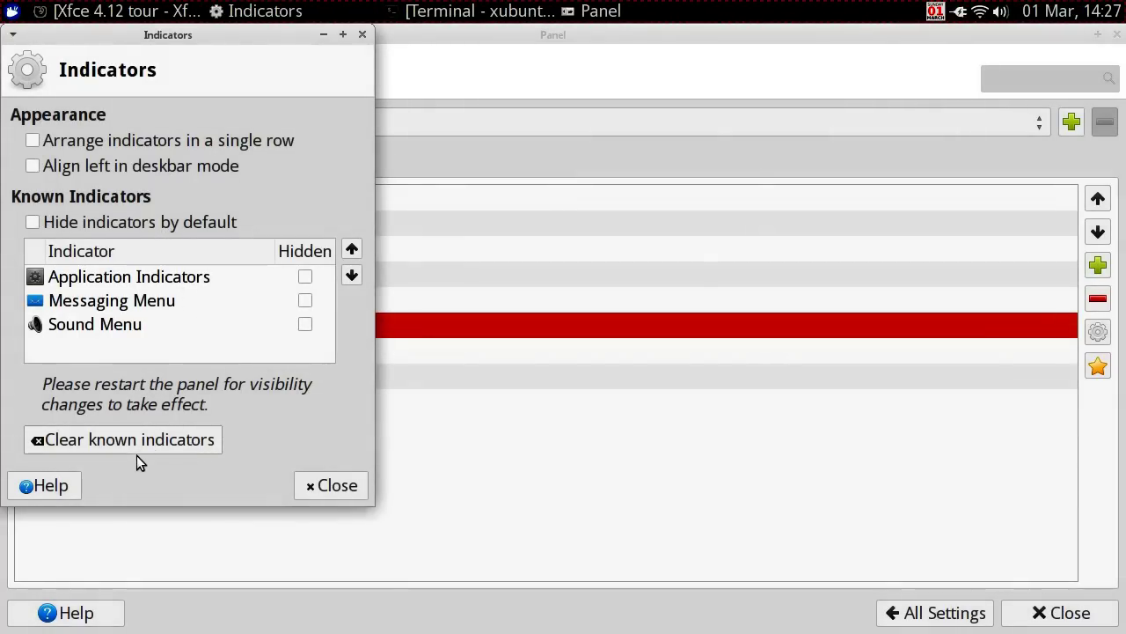
left_click(330, 486)
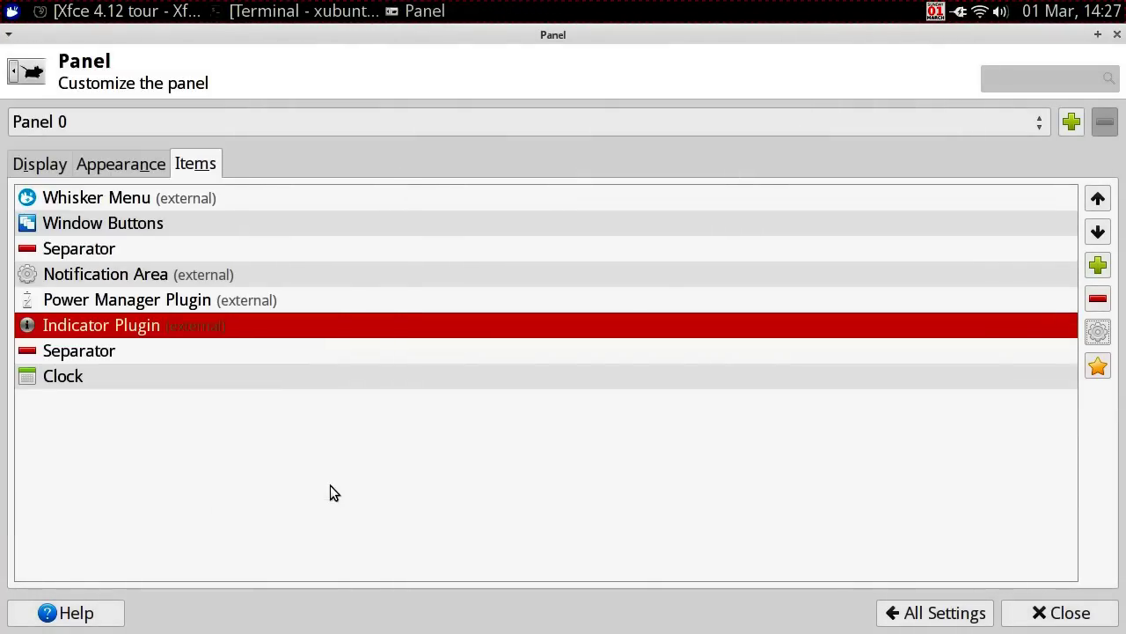
left_click(1118, 34)
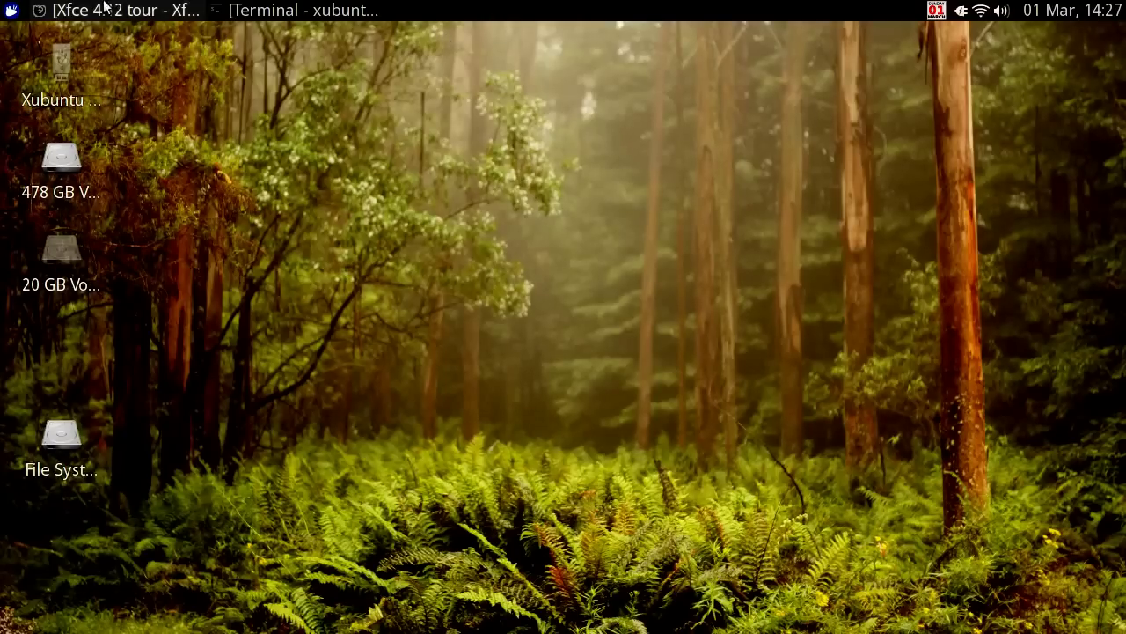
- Open Preferred Applications from the settings manager and choose Mozilla Firefox as web browser, keeping Mozilla Thunderbird as mail reader
left_click(6, 8)
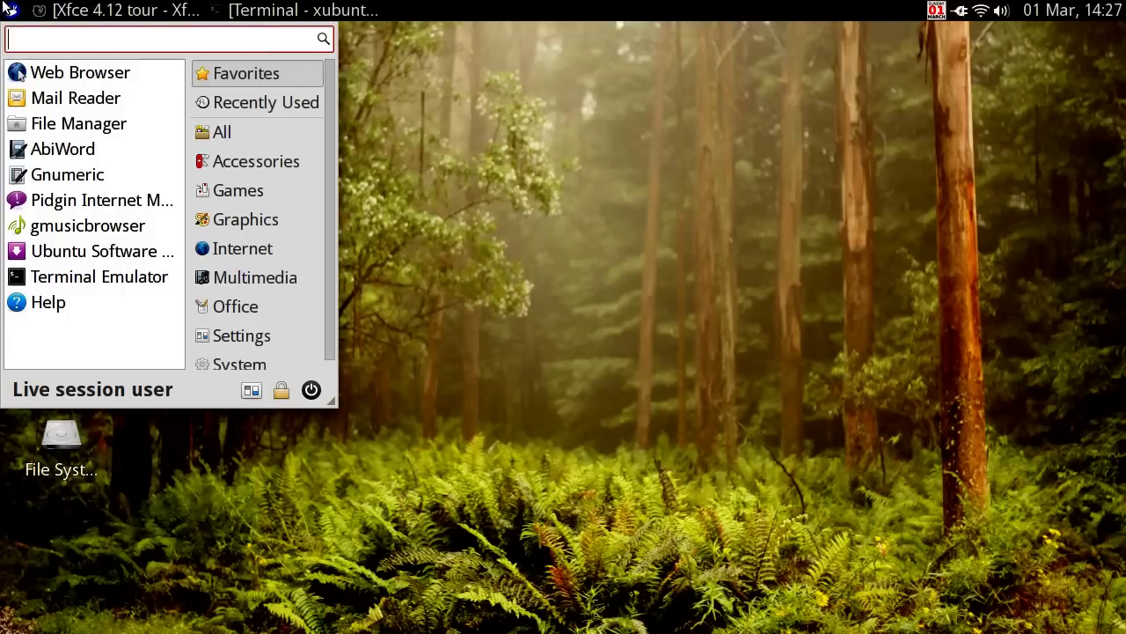
left_click(255, 390)
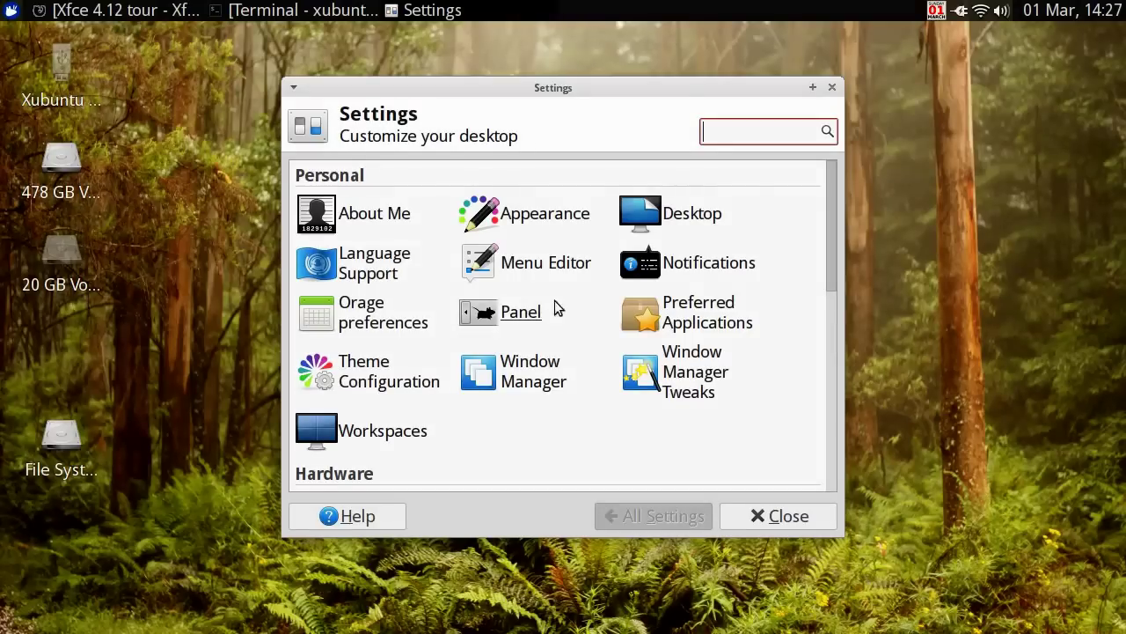
left_click(704, 322)
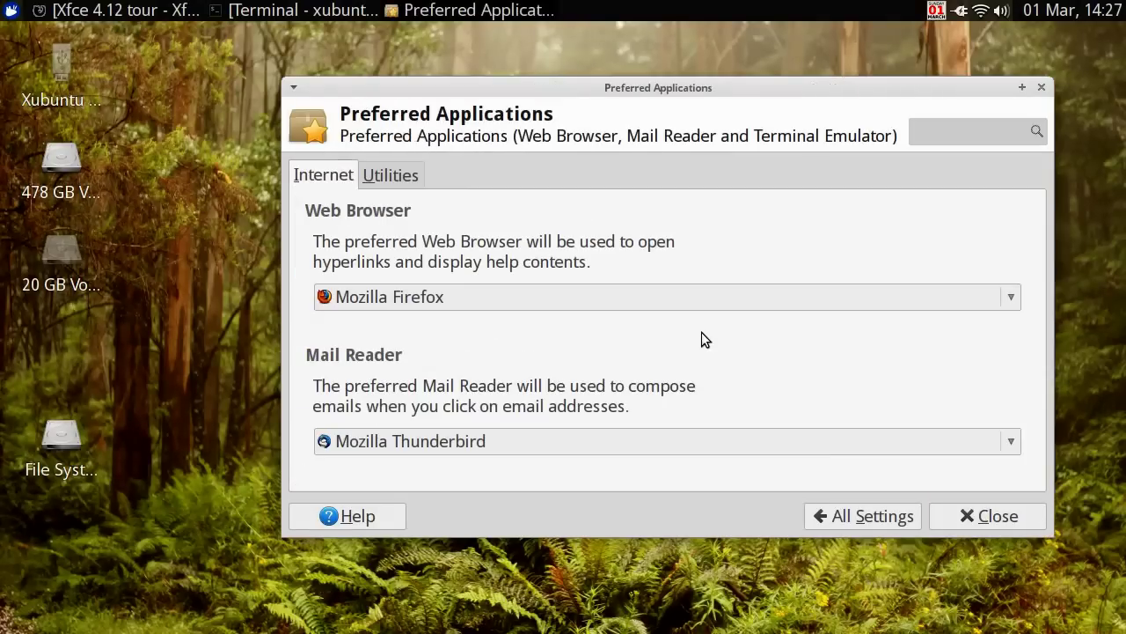
left_click(481, 296)
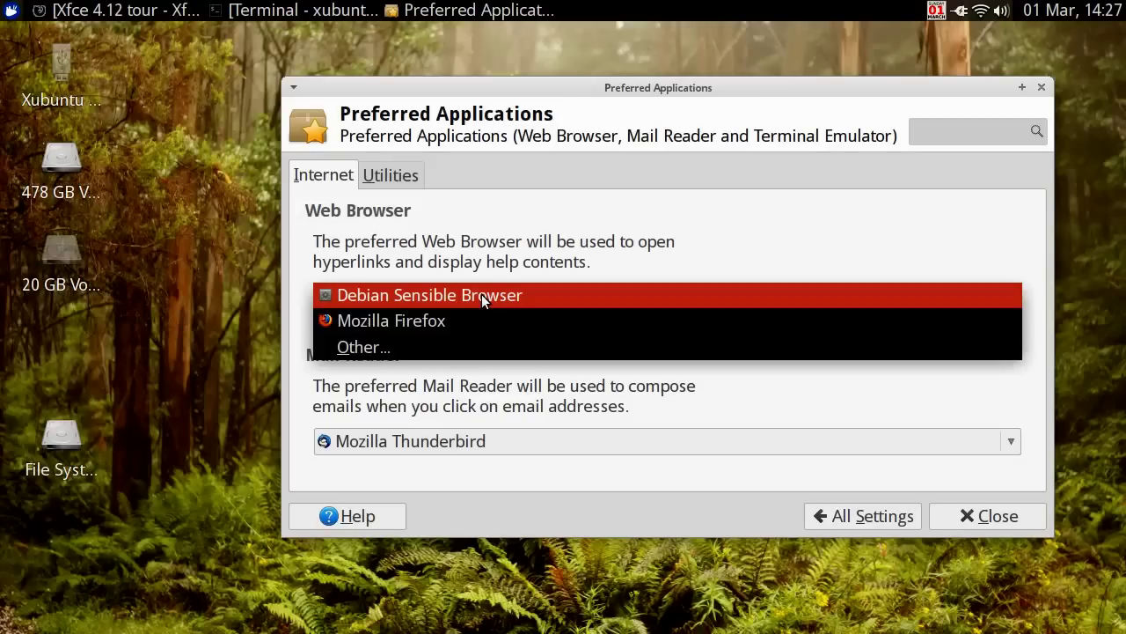
left_click(485, 318)
left_click(449, 437)
left_click(450, 439)
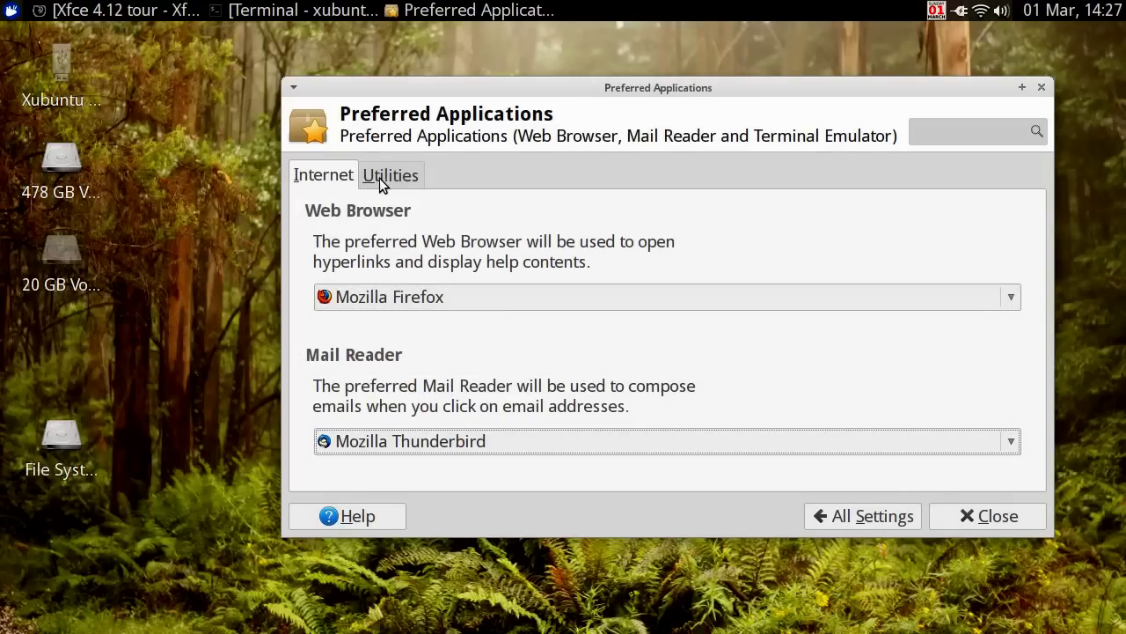
- Choose Thunar as file manager and Xfce Terminal as terminal emulator, and return to the settings overview in a maximized window
left_click(382, 179)
left_click(384, 293)
left_click(384, 293)
left_click(414, 440)
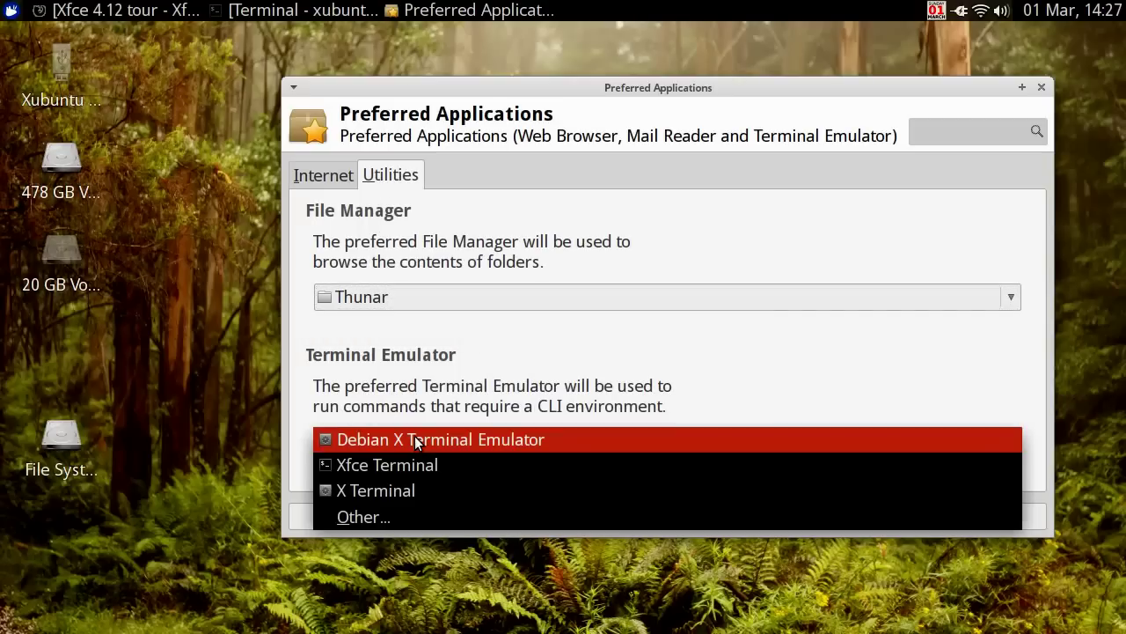
left_click(421, 455)
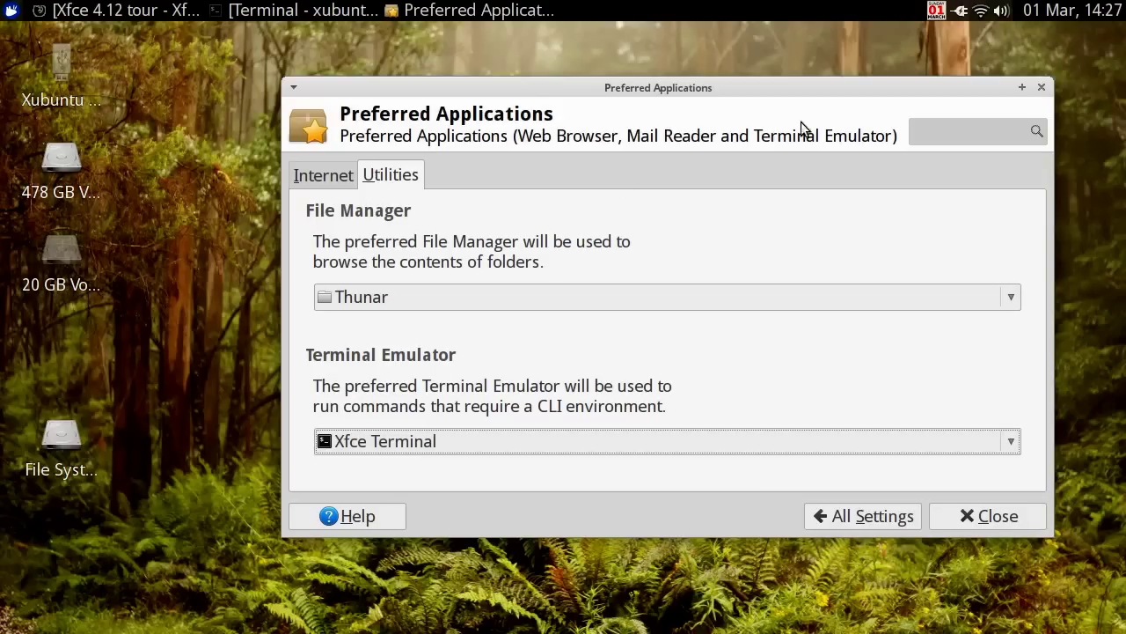
left_click(861, 514)
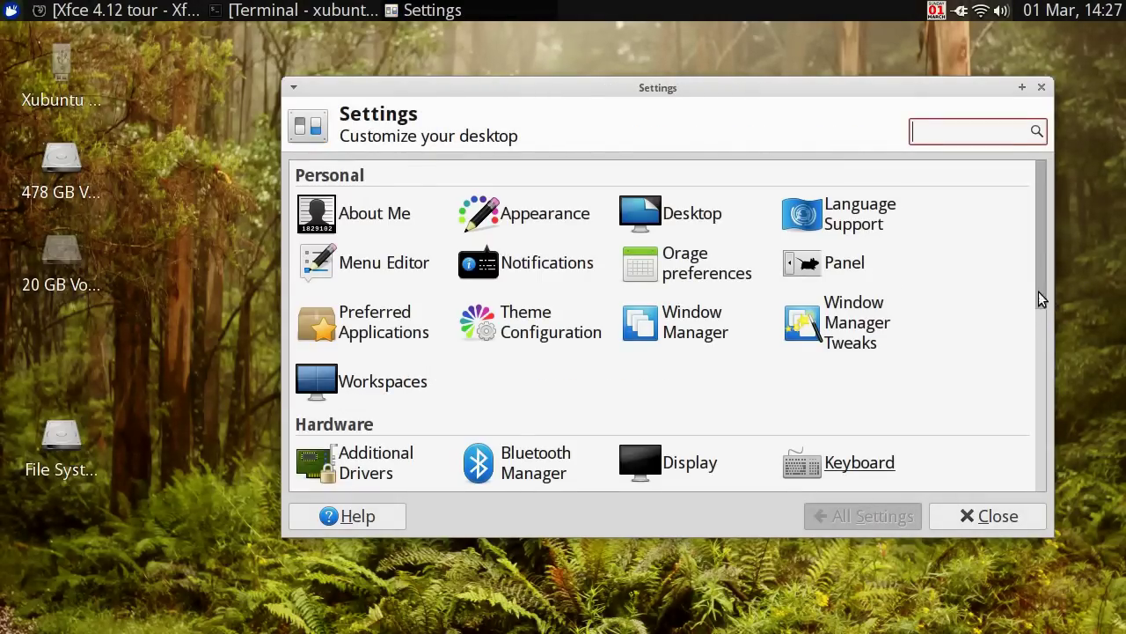
double_click(579, 88)
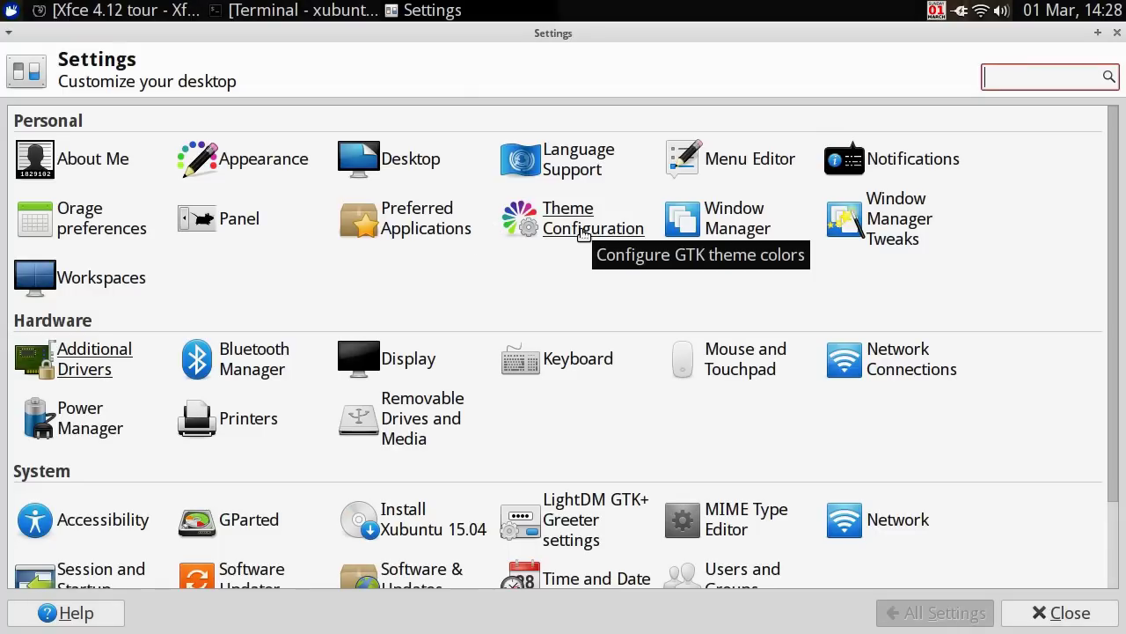
- Try the custom highlight and custom panel color switches in Theme Configuration, turning each back off, and close it
left_click(605, 231)
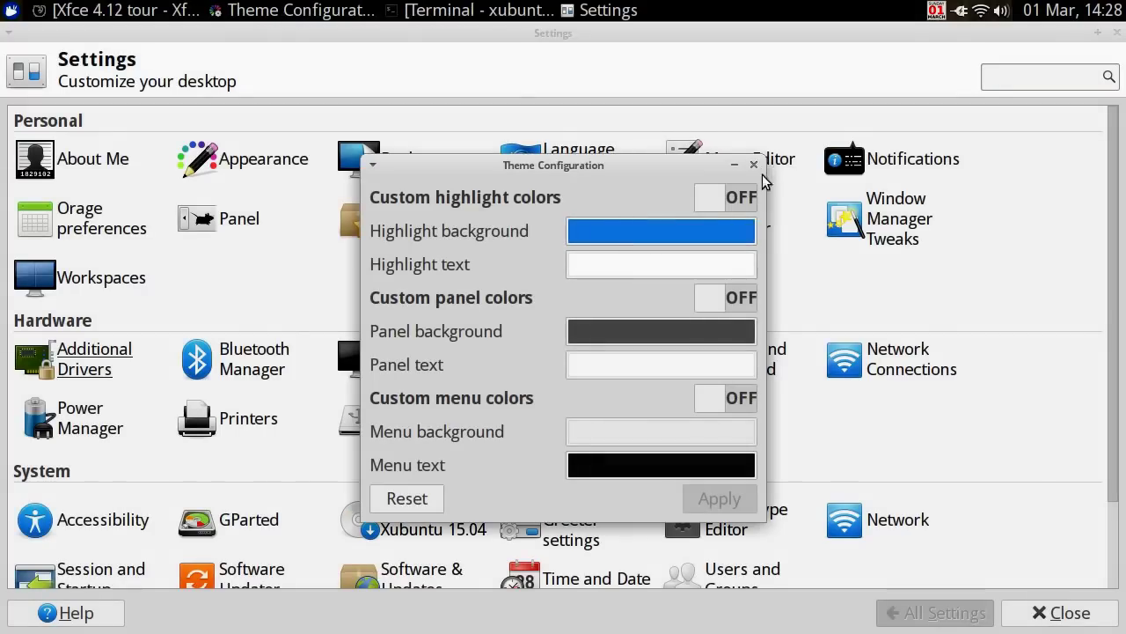
left_click(746, 199)
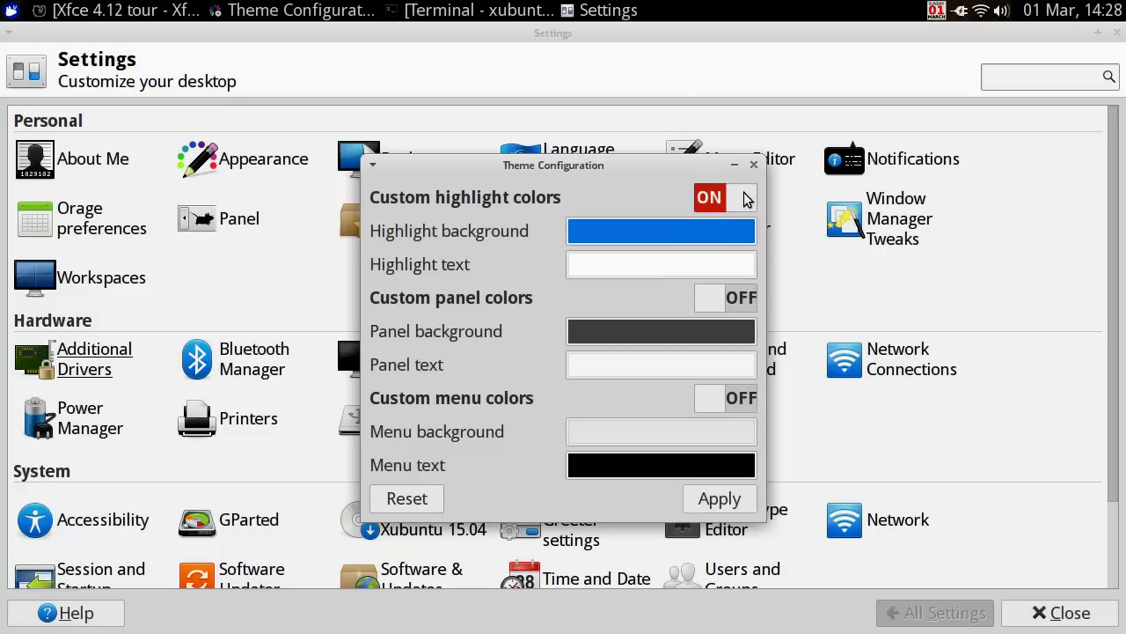
left_click(745, 199)
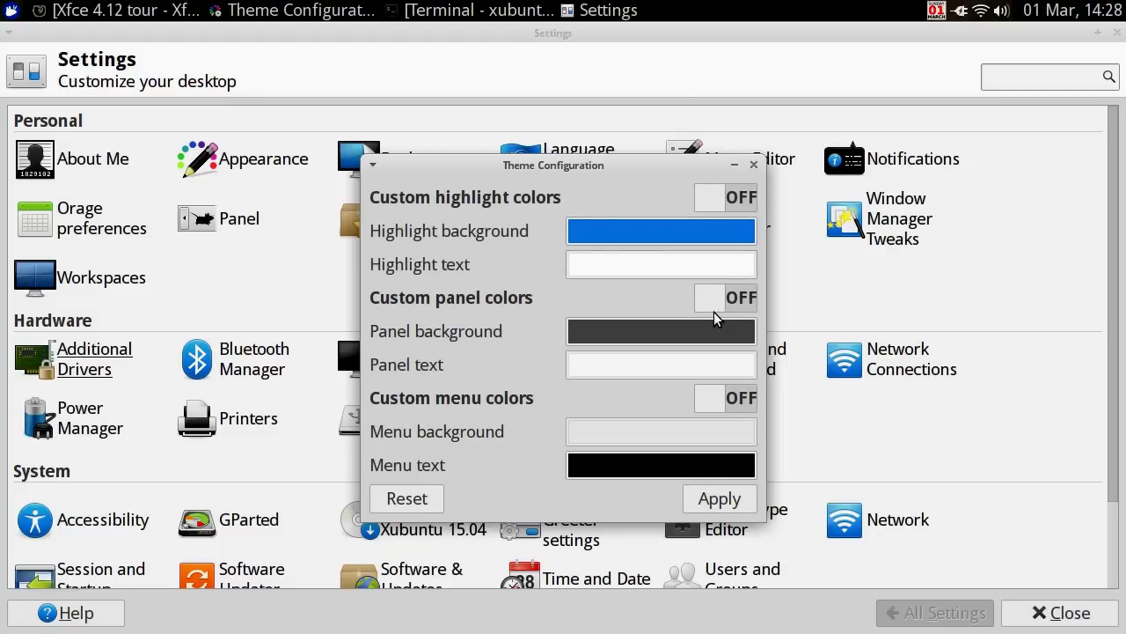
left_click(716, 498)
left_click(738, 300)
left_click(737, 300)
left_click(754, 166)
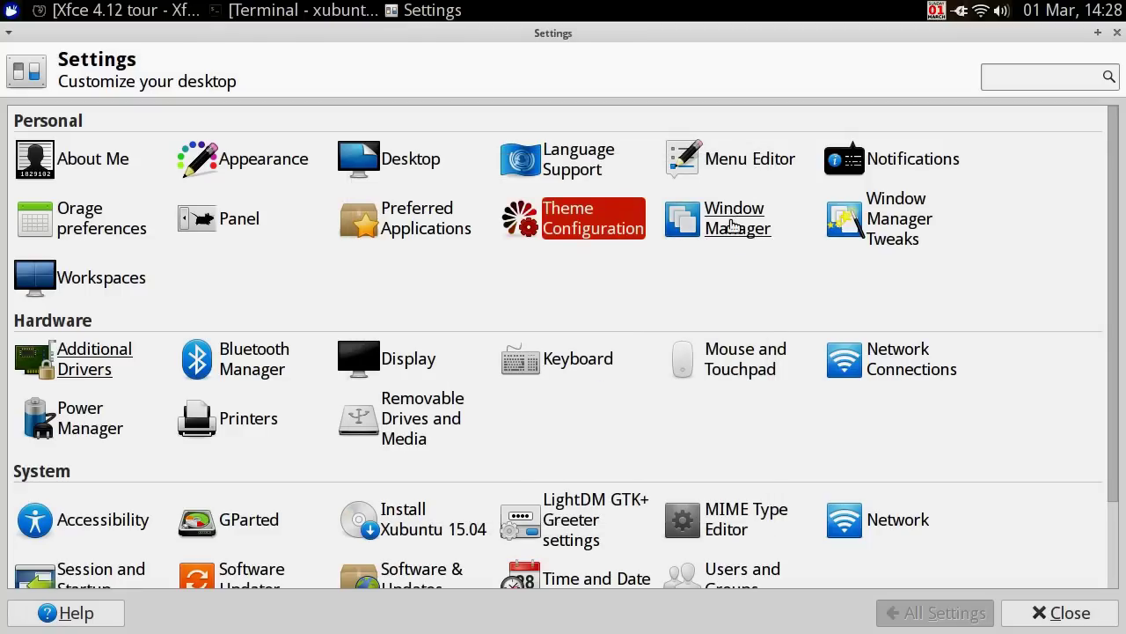
- Open the Window Manager settings, try the Default-xhdpi, Default-hdpi, Daloa and Default themes, and select the Numix theme
left_click(730, 221)
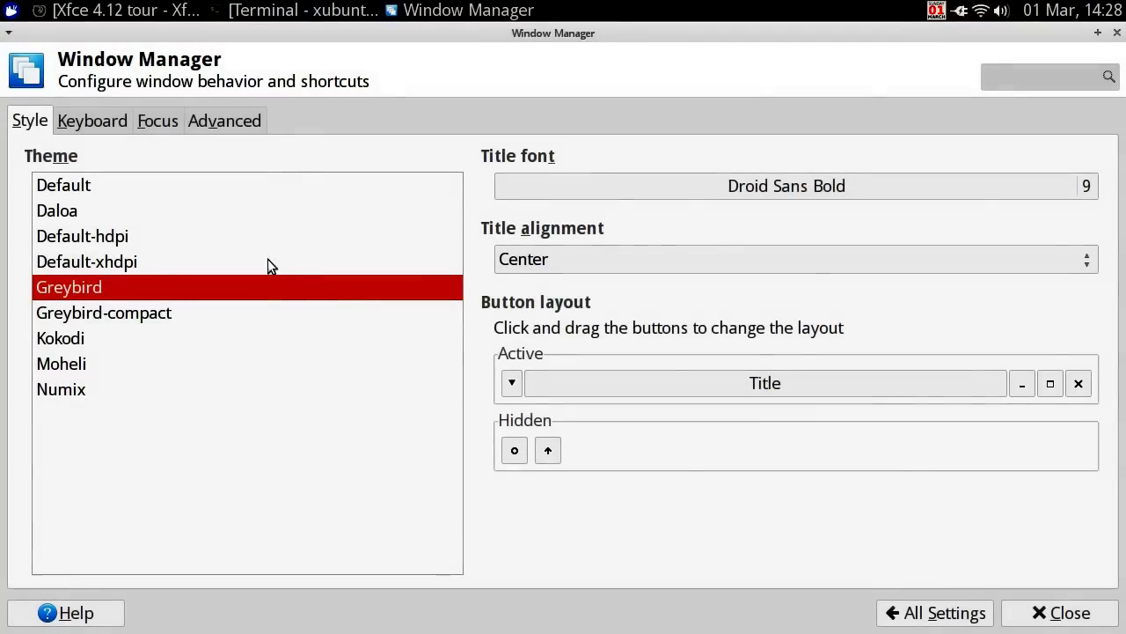
left_click(68, 264)
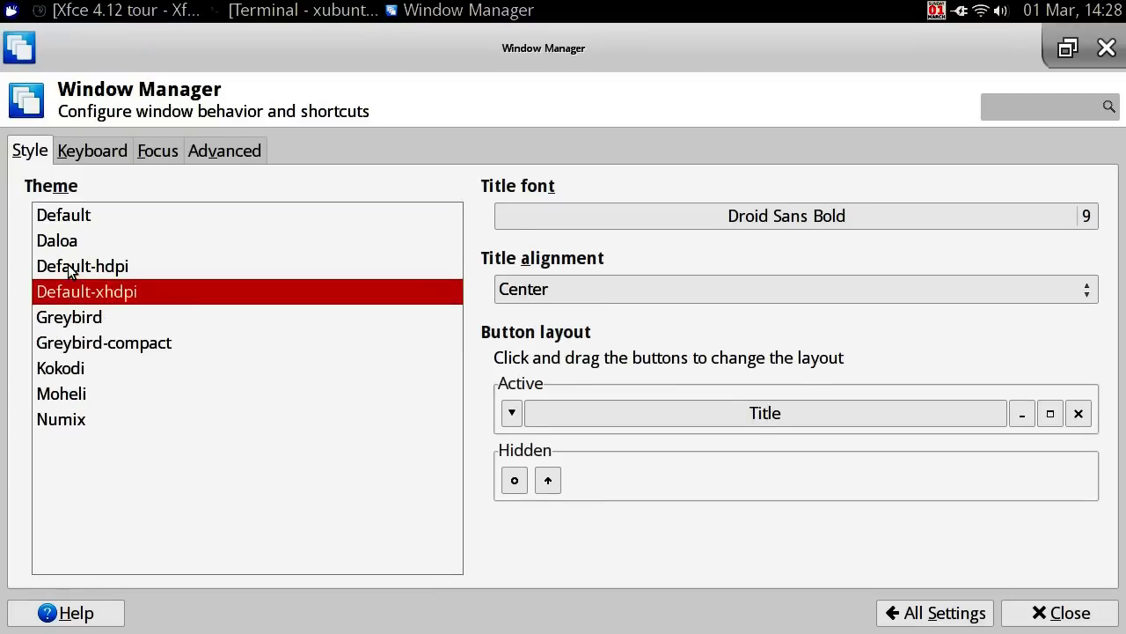
left_click(65, 261)
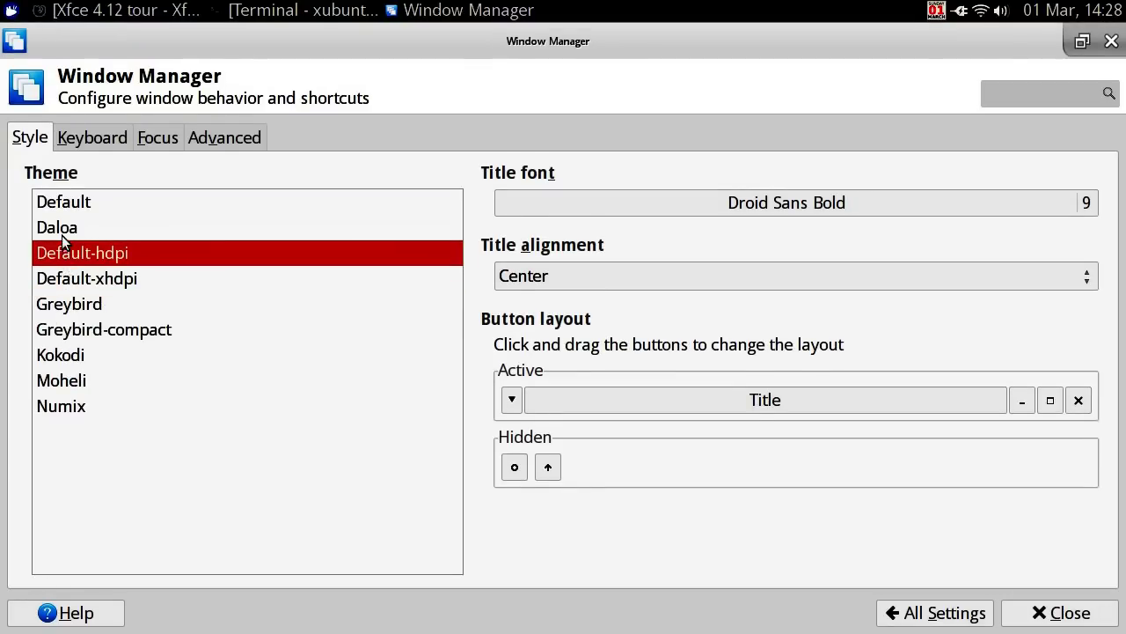
left_click(62, 234)
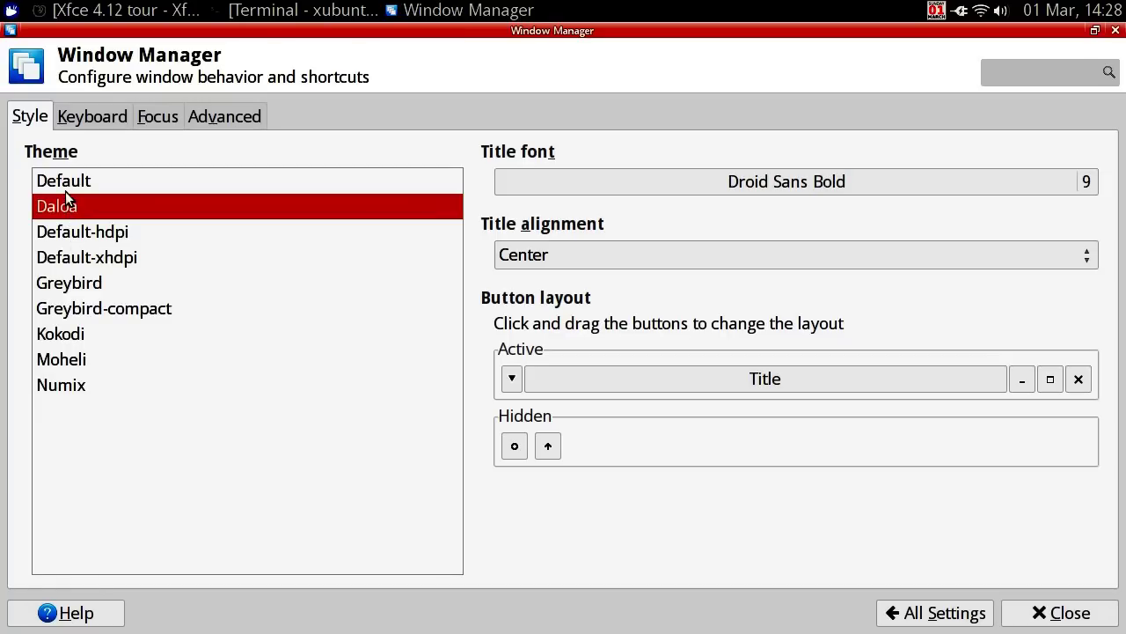
left_click(65, 191)
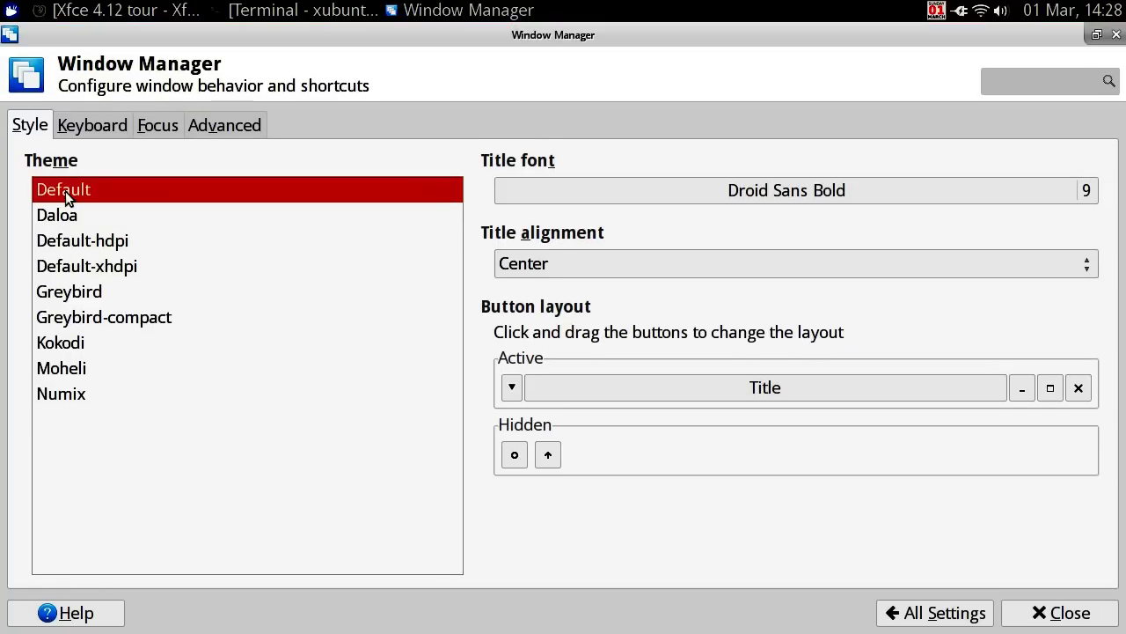
left_click(77, 396)
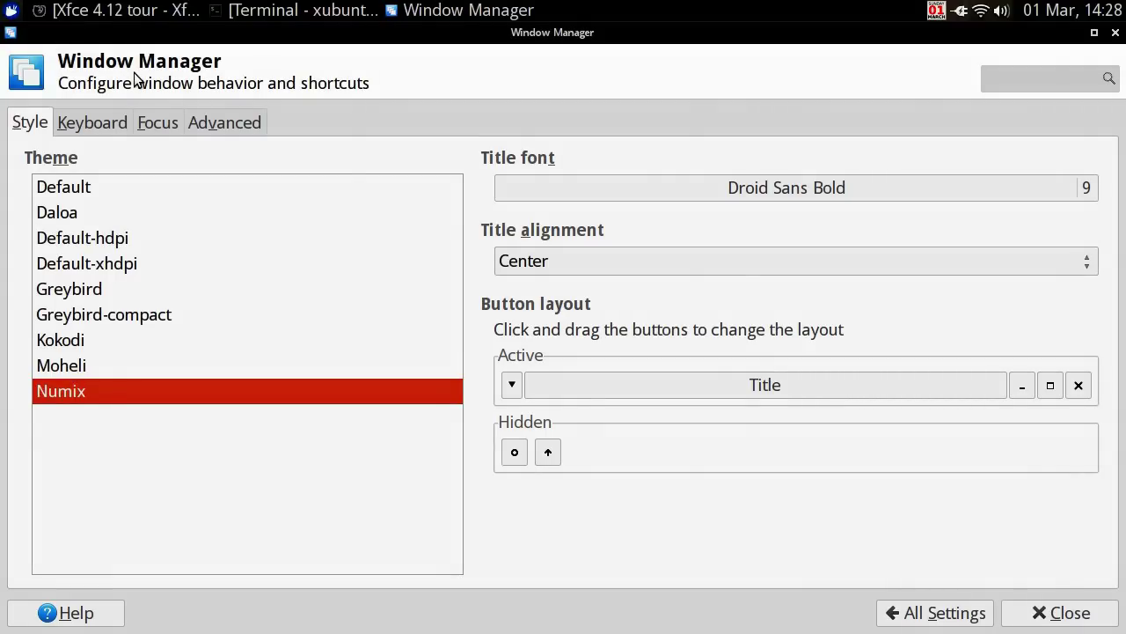
- Cycle through the open windows with the window switcher, bring up the terminal, and return to the Window Manager settings
key("alt+Tab")
key("alt+Tab")
key("alt+Tab")
key("alt+Tab")
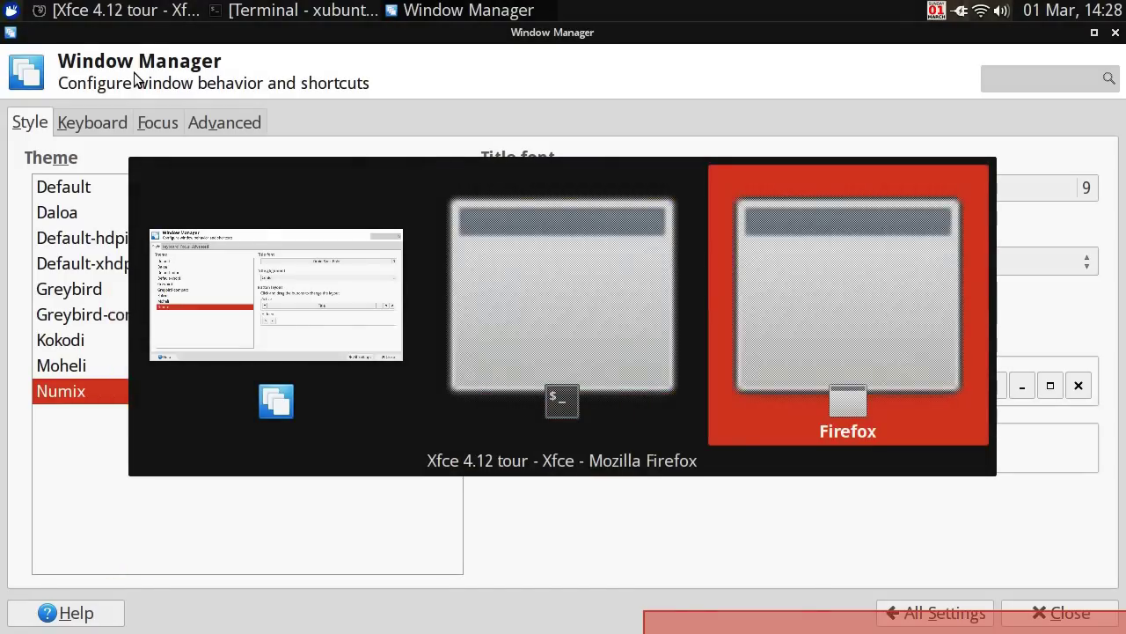
key("alt+Tab")
key("alt+Tab")
key("alt+Tab")
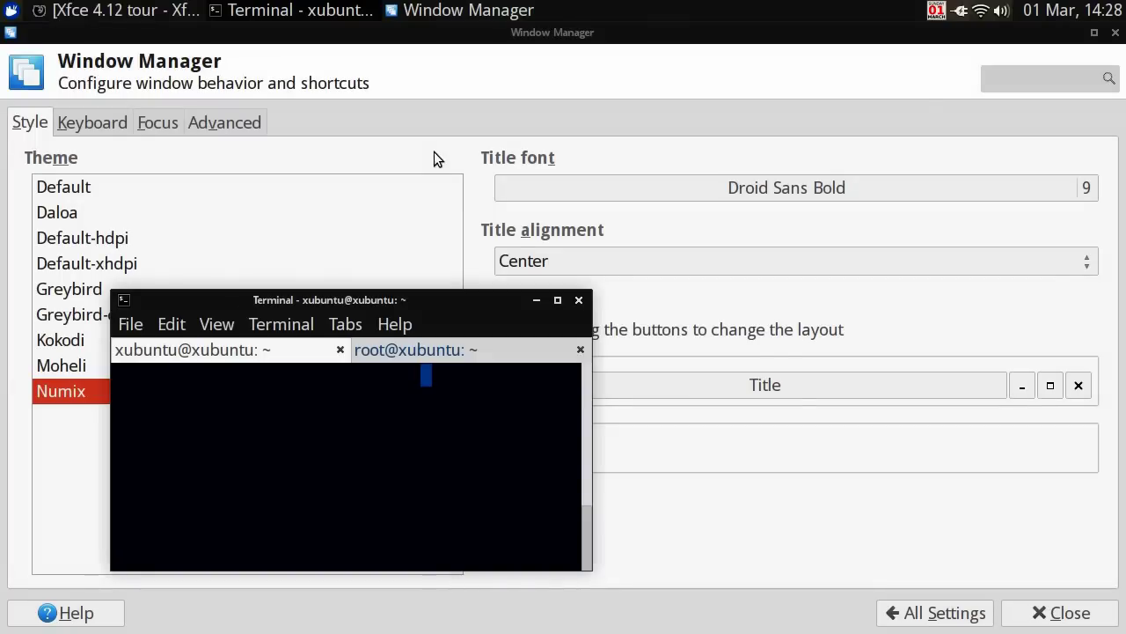
left_click(491, 91)
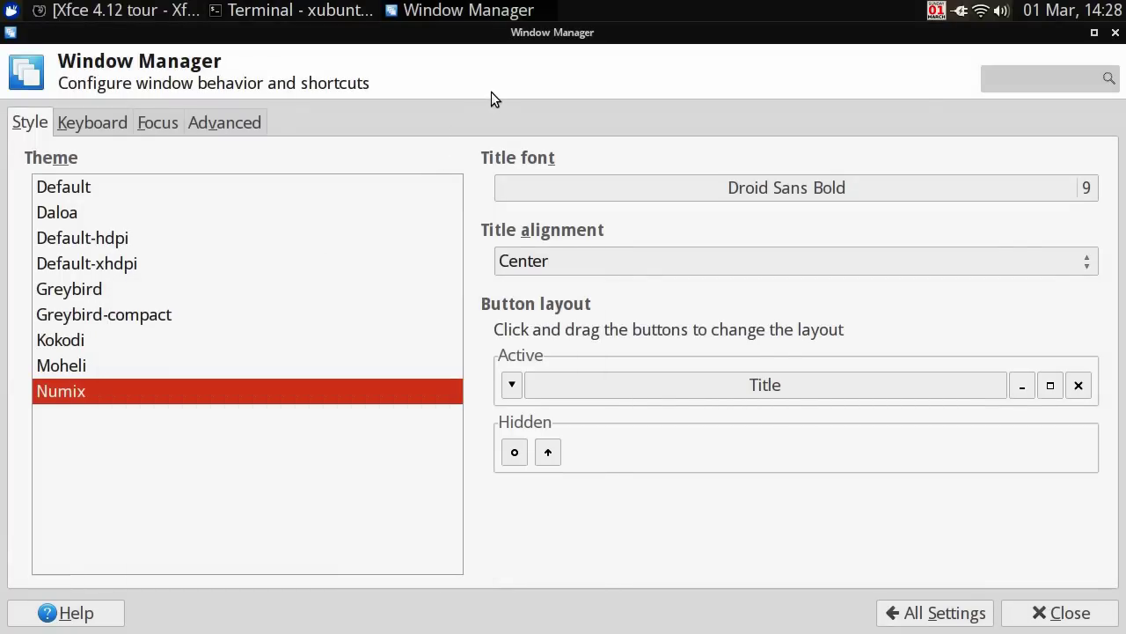
- Try the Moheli and Kokodi window manager themes and select the Greybird theme
left_click(67, 375)
left_click(66, 336)
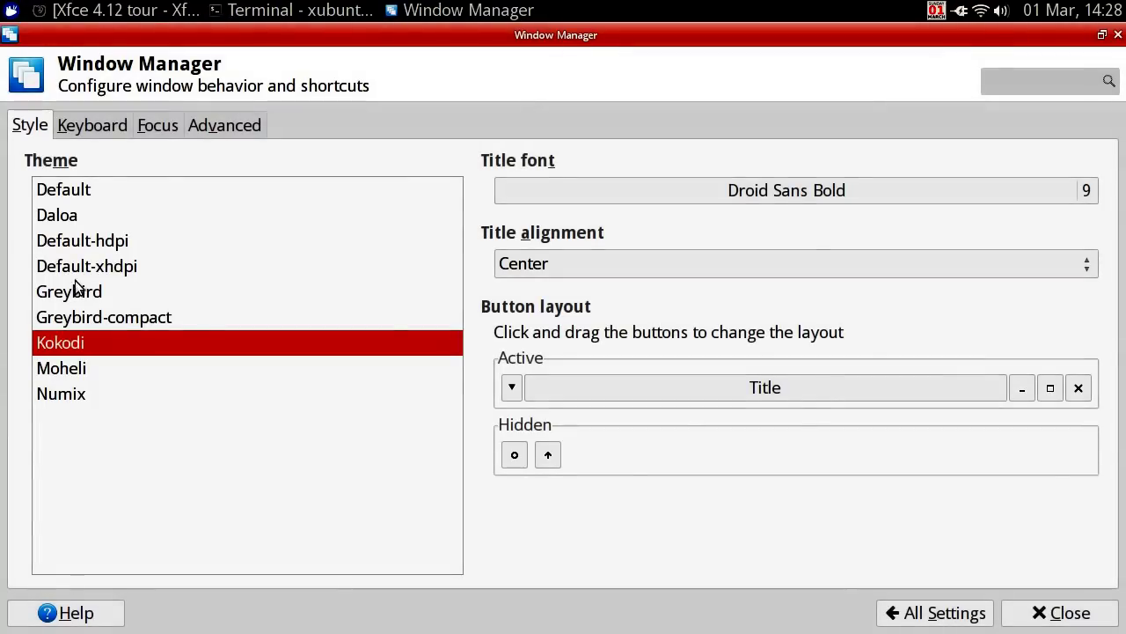
left_click(73, 289)
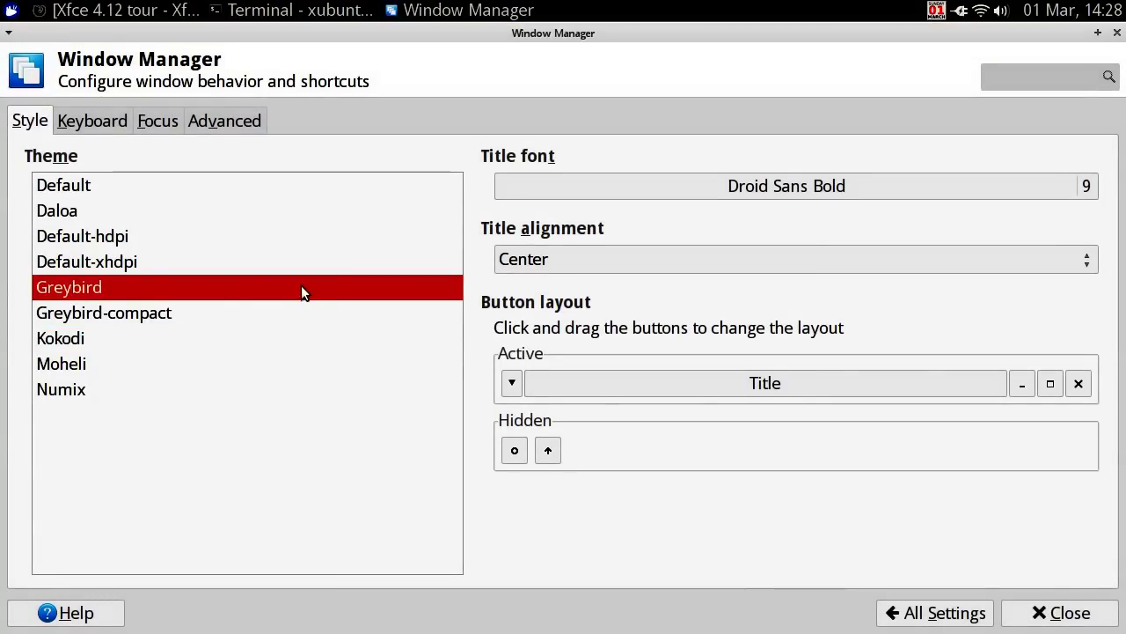
- Review the window manager's keyboard shortcuts down to the workspace entries
left_click(93, 117)
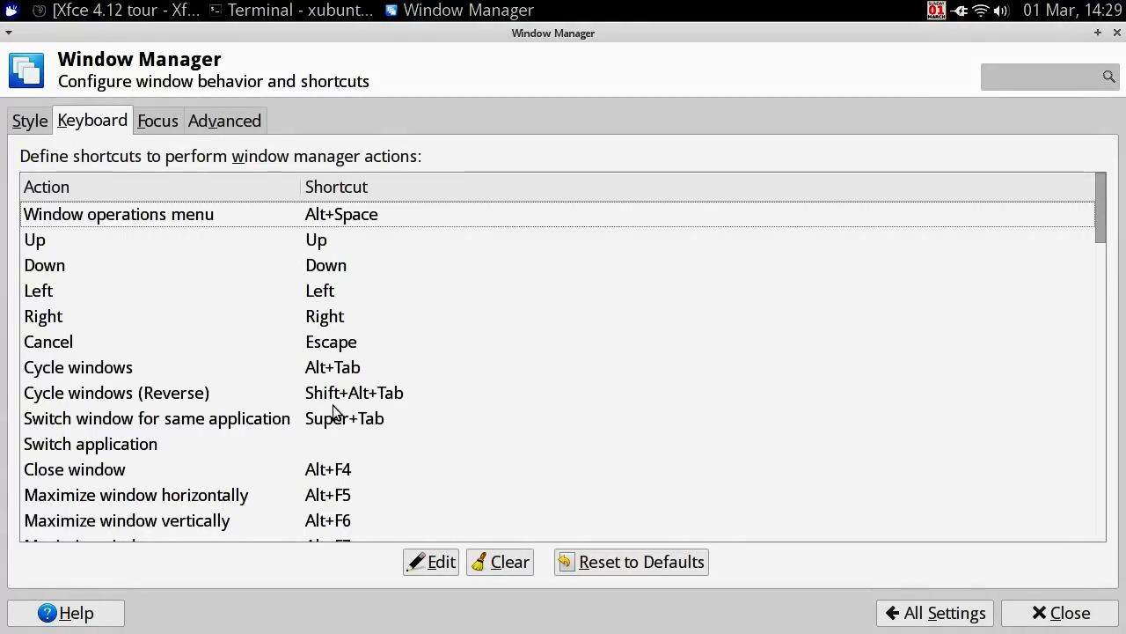
scroll(334, 410, "down", 5)
scroll(332, 410, "up", 3)
scroll(335, 410, "down", 10)
scroll(335, 410, "down", 6)
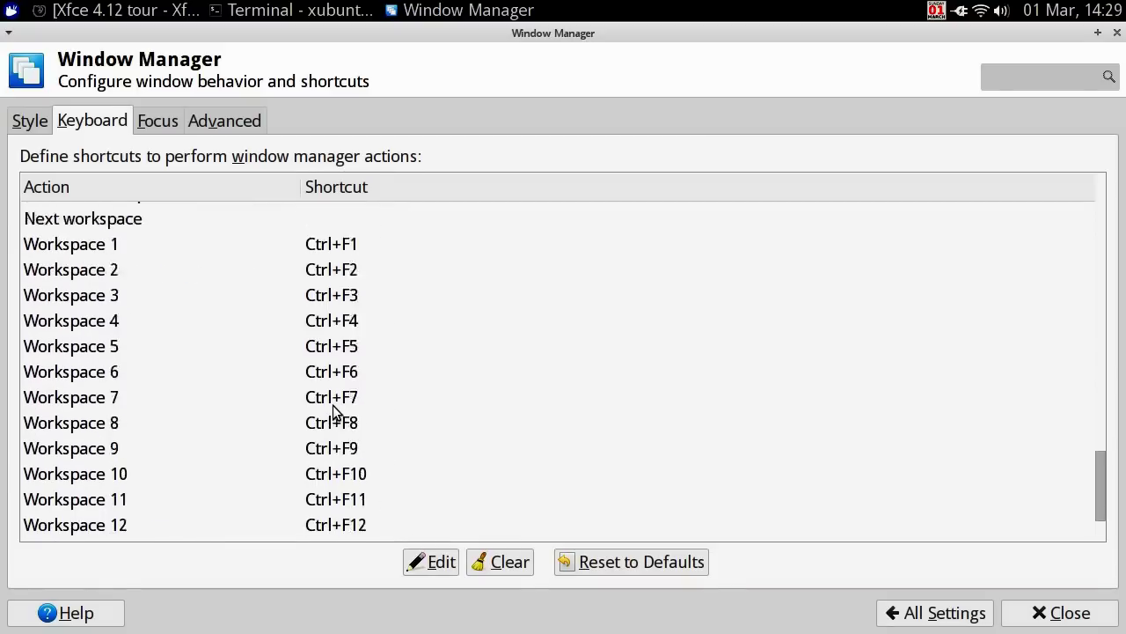
- Try the Focus follows mouse model, return to Click to focus, and enable automatically raising windows when they receive focus
left_click(164, 121)
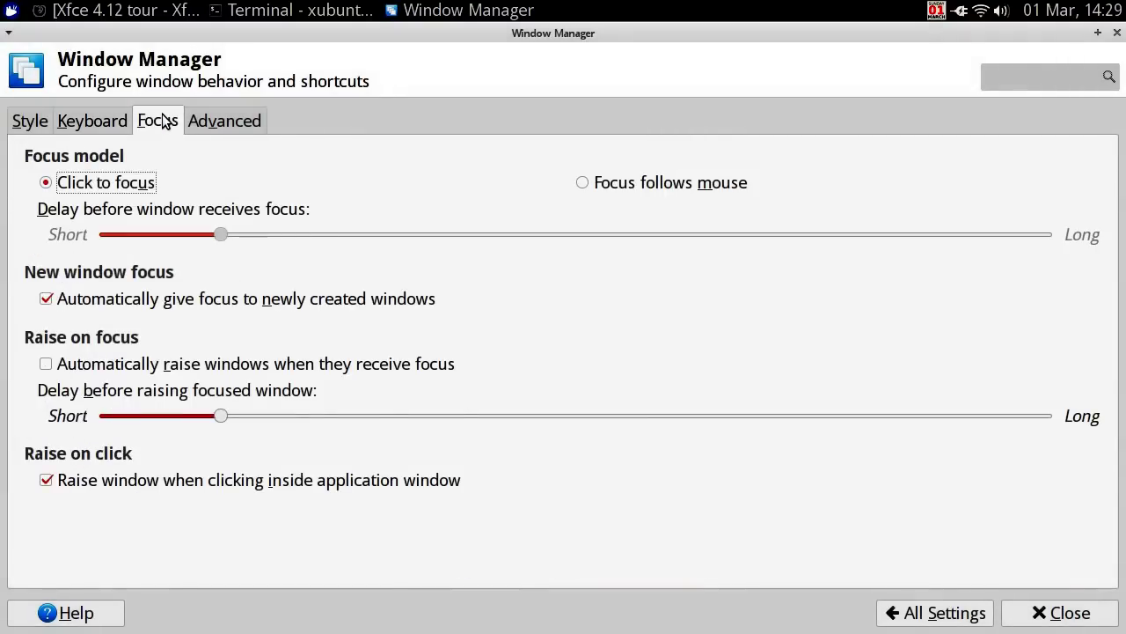
left_click(588, 185)
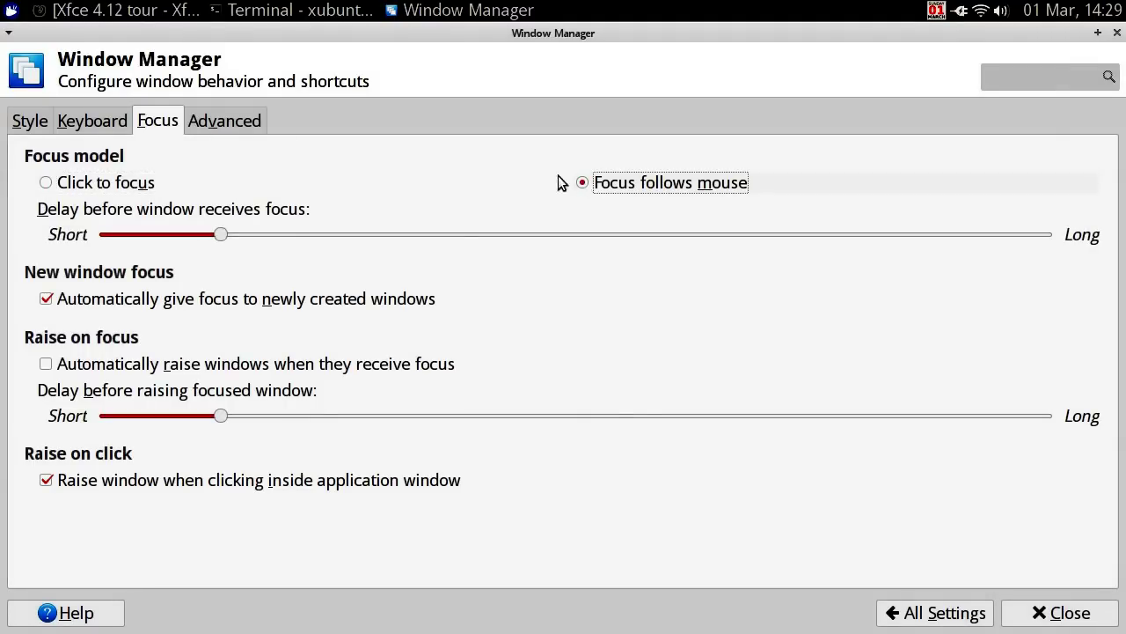
left_click(75, 190)
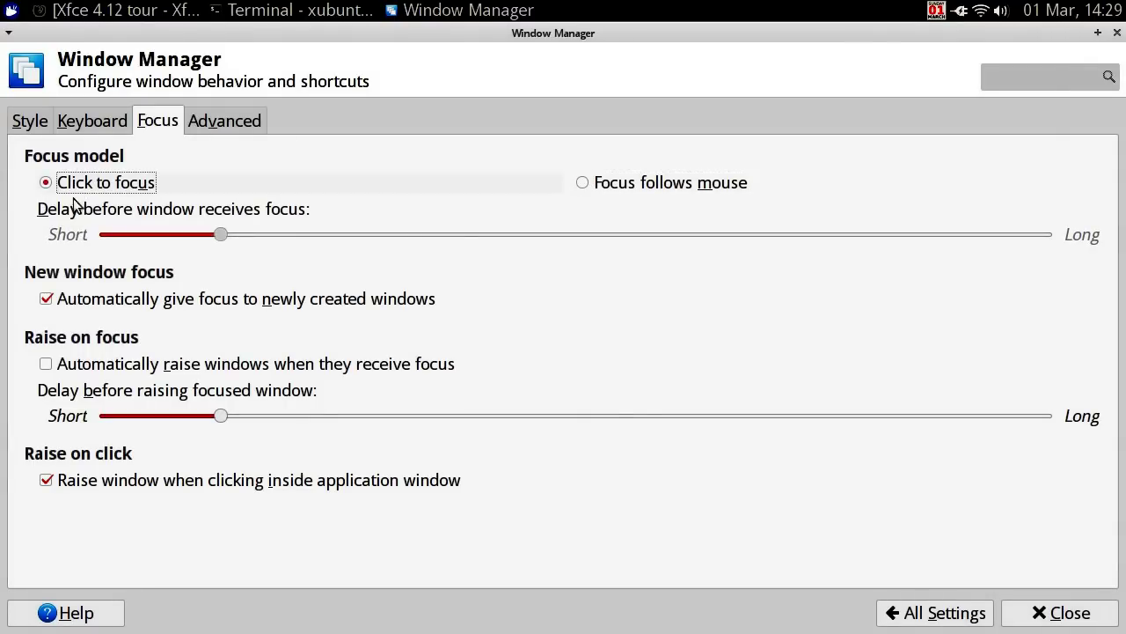
left_click(45, 364)
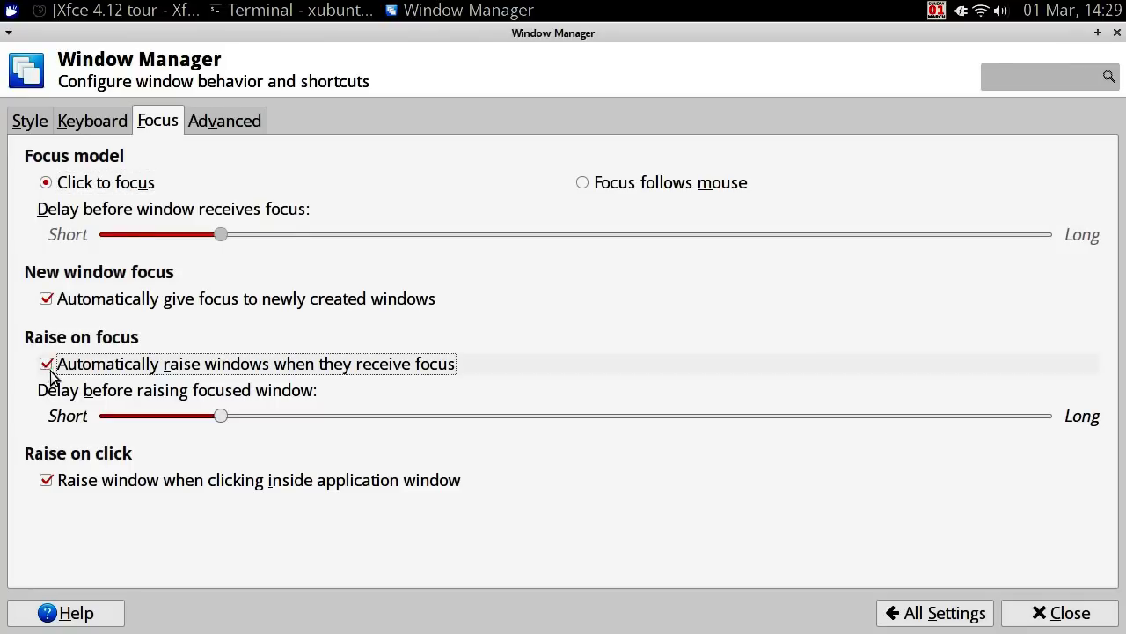
- Try hiding window content when moving and resizing by moving the window, turn both options off, and maximize the window again
left_click(204, 120)
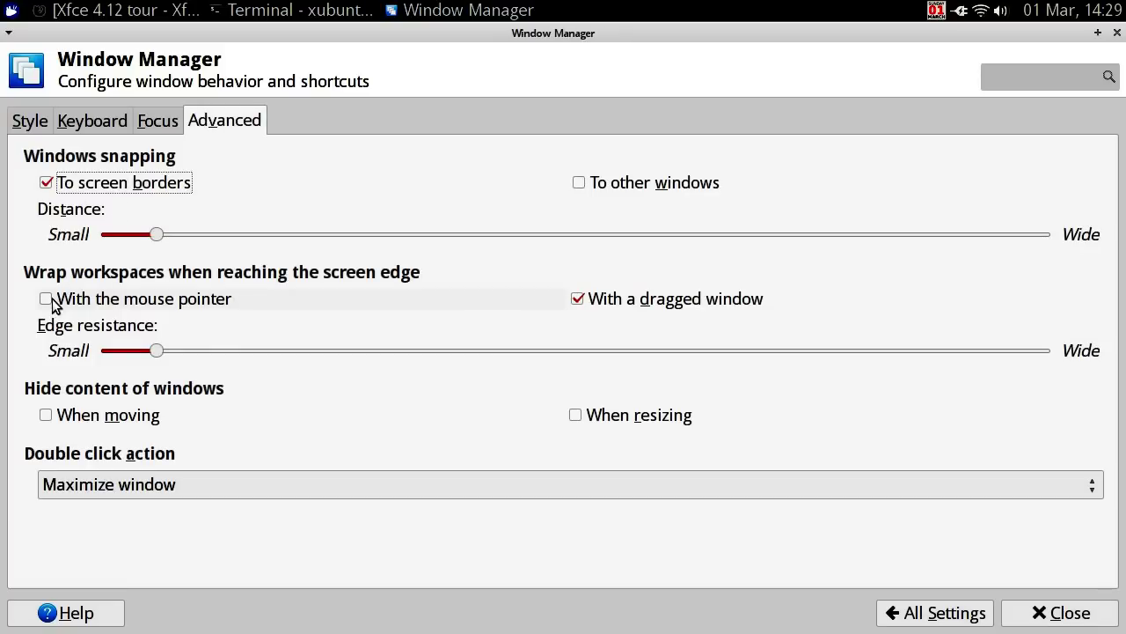
left_click(46, 415)
left_click(573, 414)
mouse_move(468, 34)
left_mouse_down()
mouse_move(465, 80)
mouse_move(513, 32)
mouse_move(631, 43)
left_mouse_up()
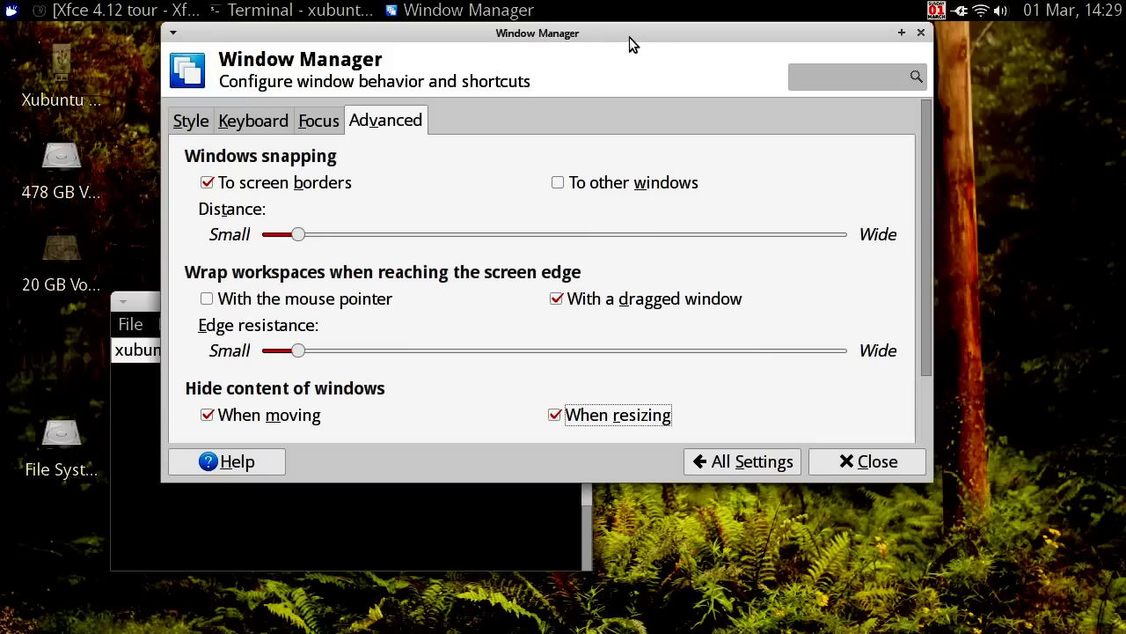
left_click(229, 417)
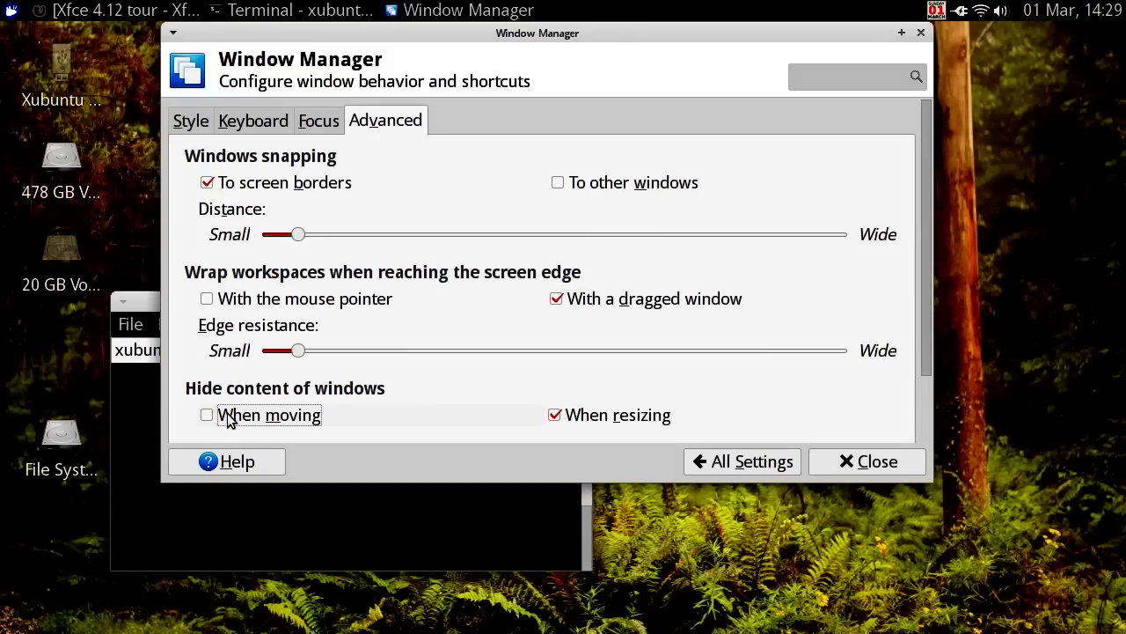
left_click(566, 422)
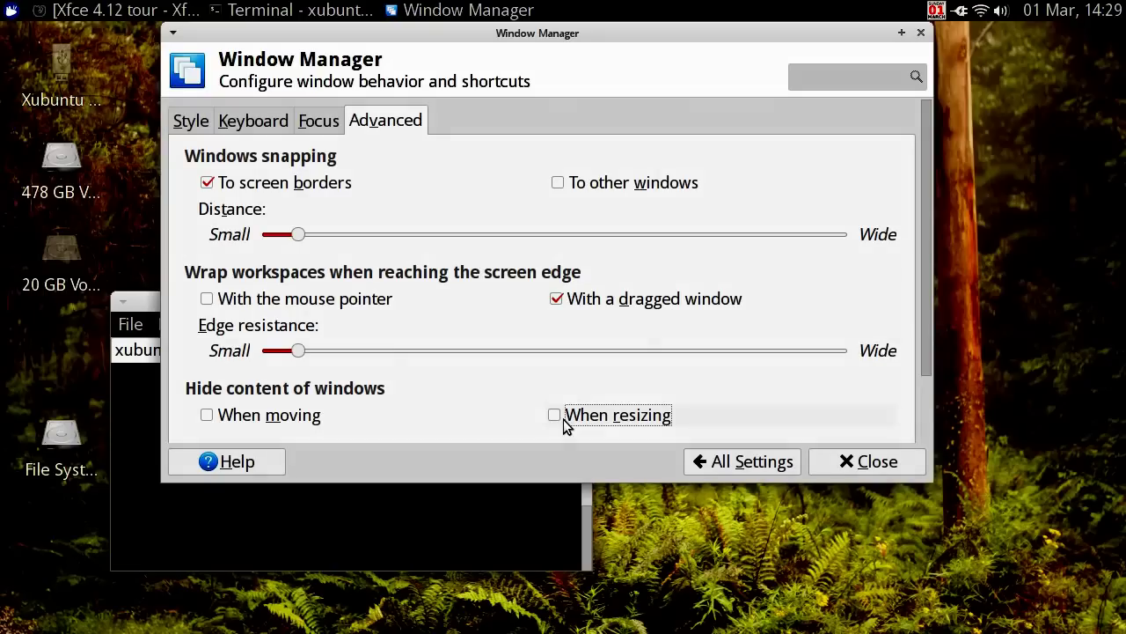
left_click_drag(511, 36, 534, 47)
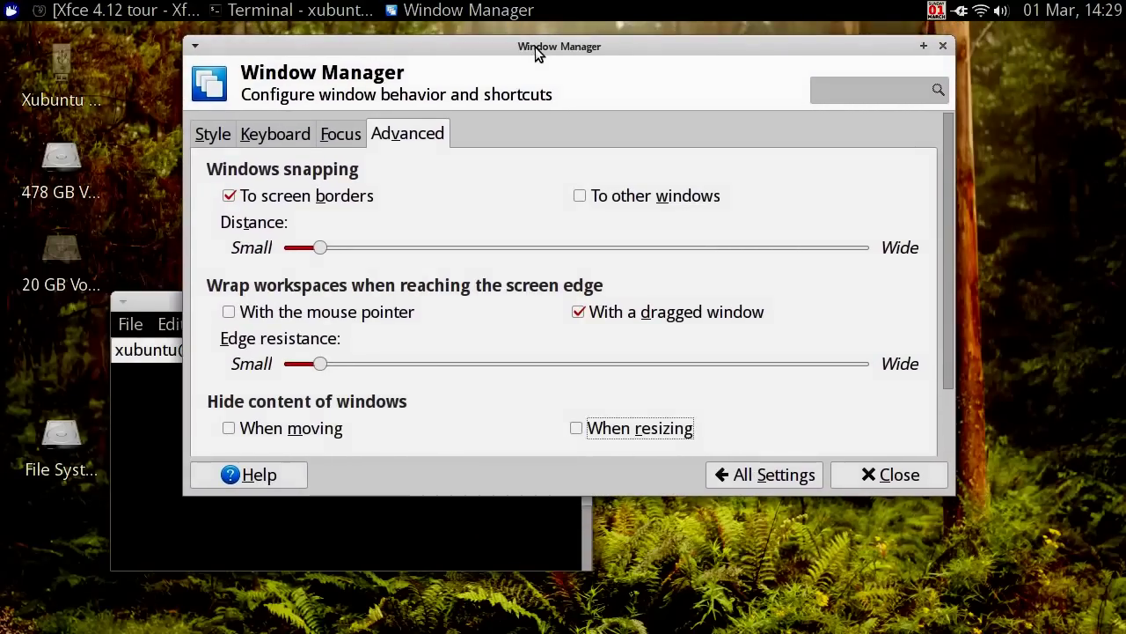
double_click(535, 47)
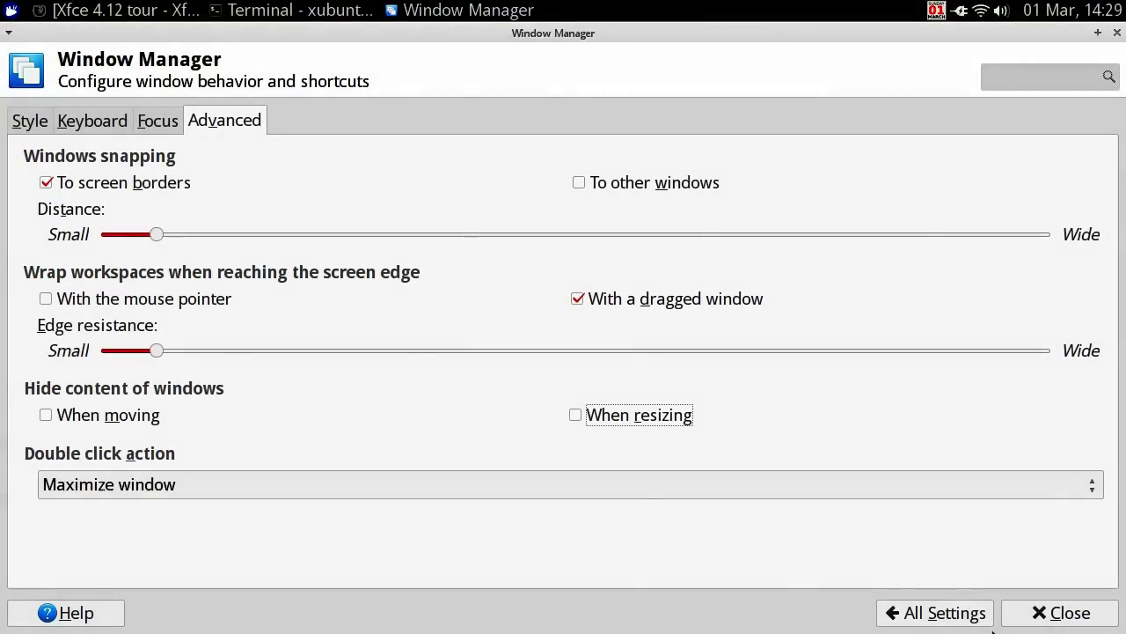
- Open Window Manager Tweaks from the settings overview and enable cycling through windows in a list and on all workspaces
left_click(932, 612)
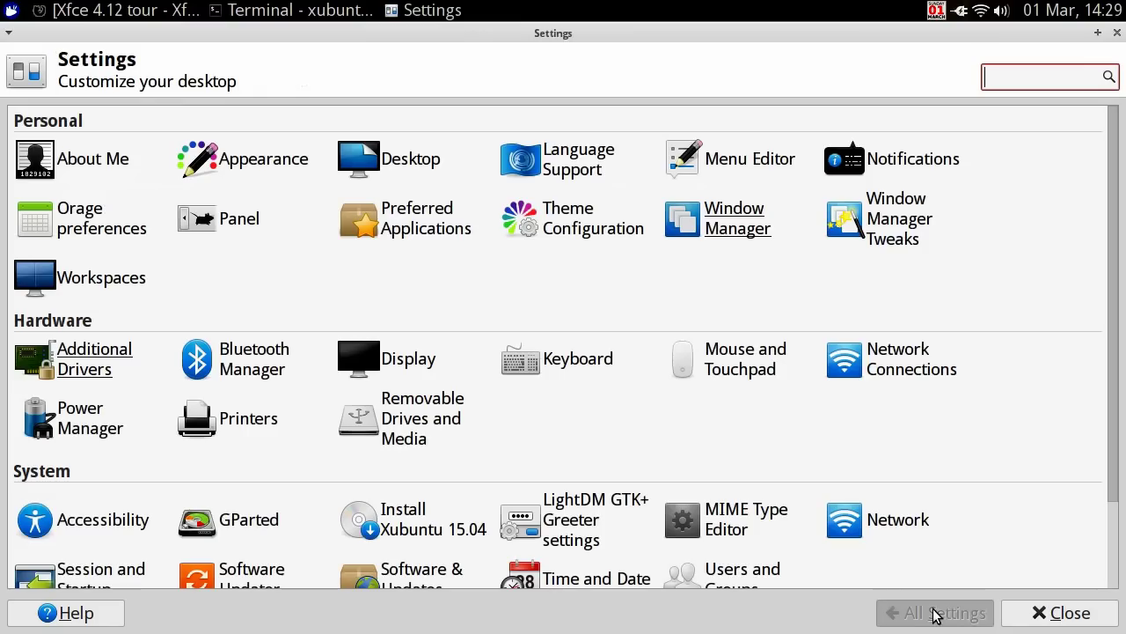
left_click(893, 218)
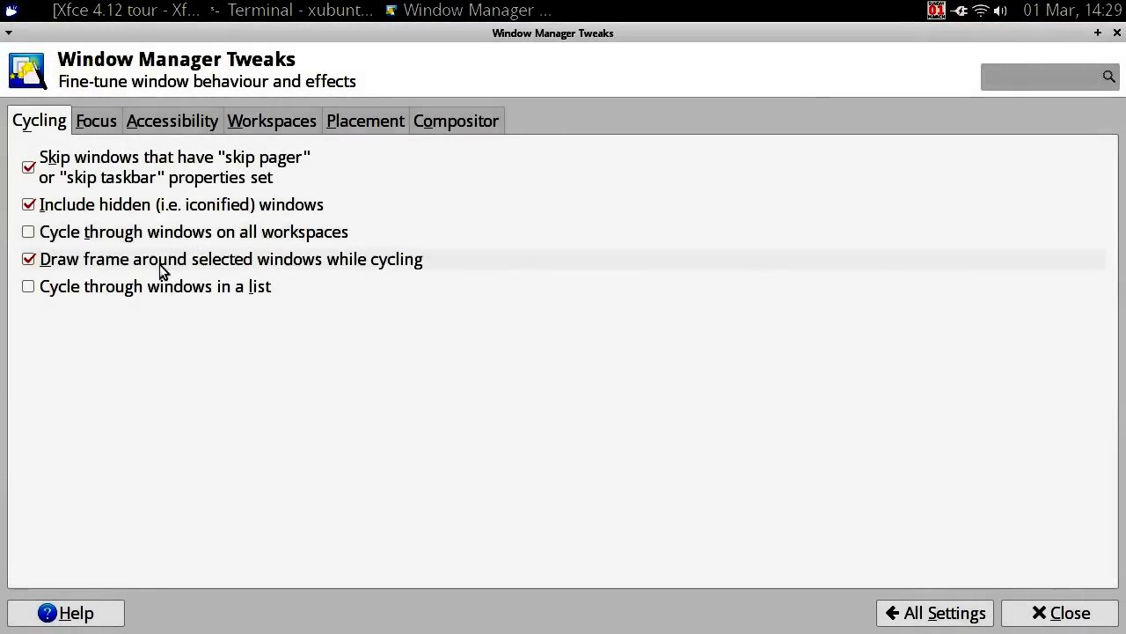
left_click(150, 291)
left_click(137, 233)
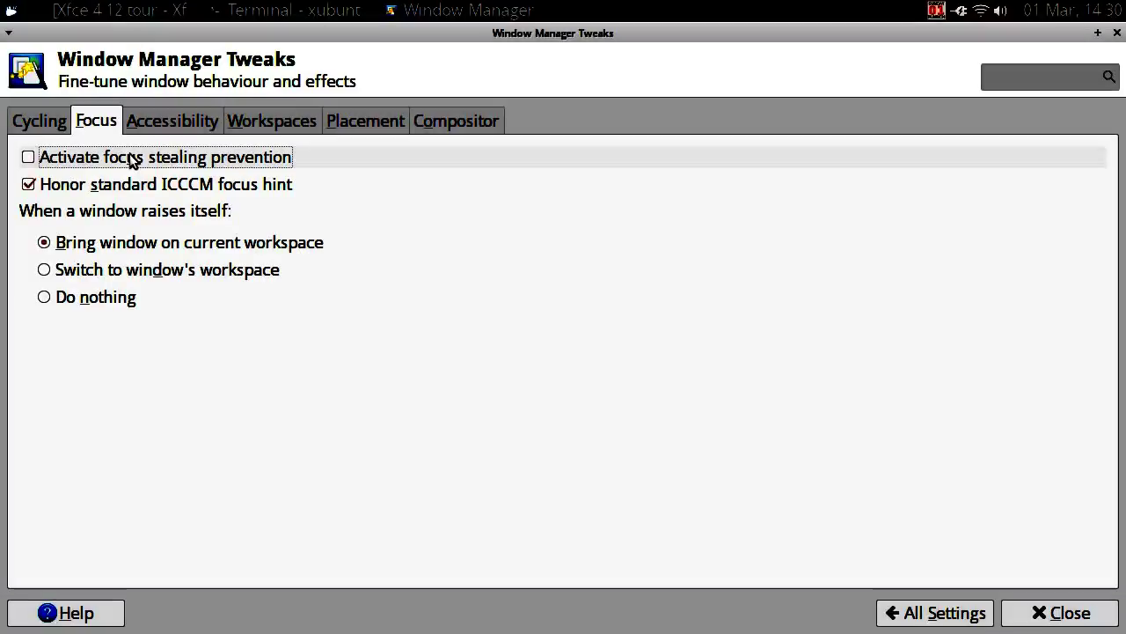
- Activate focus stealing prevention and enable using the mouse wheel on the desktop to switch workspaces
left_click(131, 157)
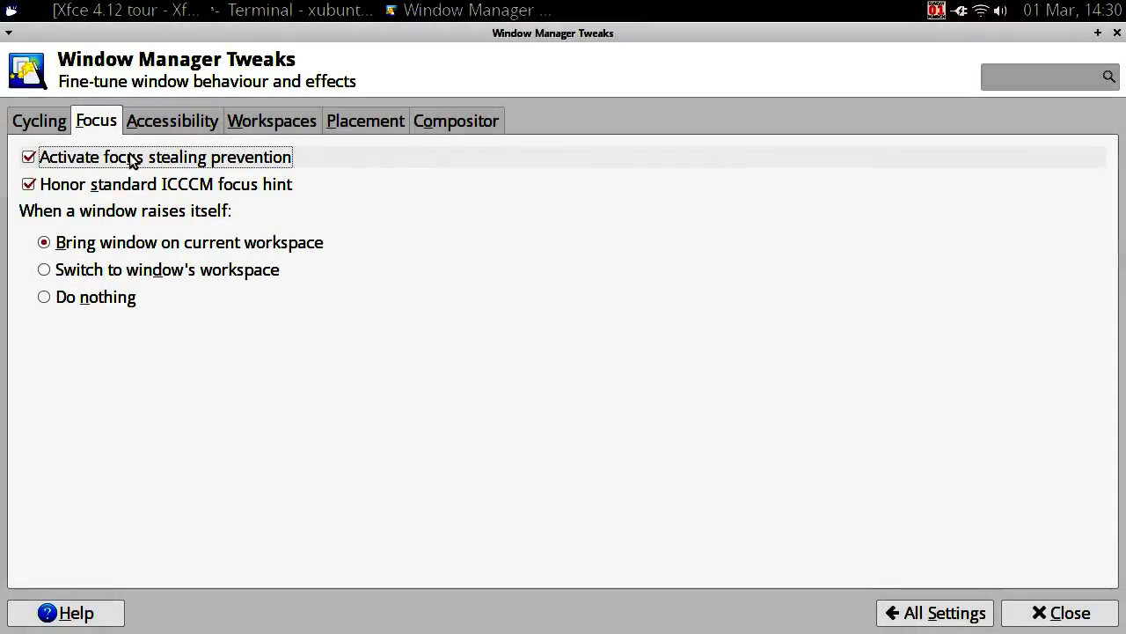
left_click(174, 120)
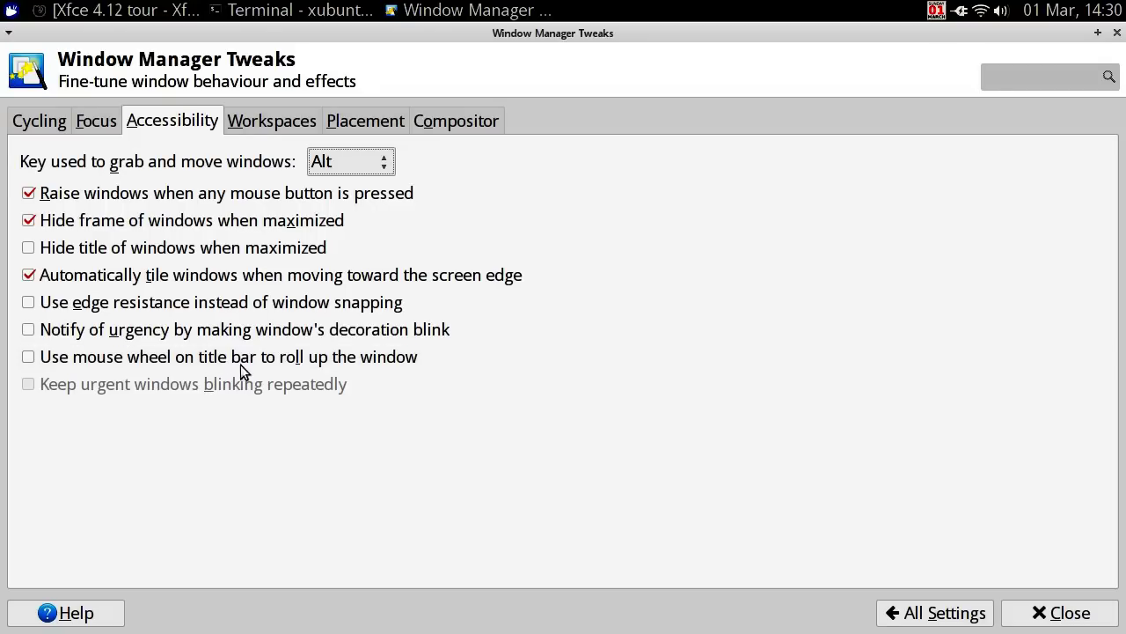
left_click(249, 124)
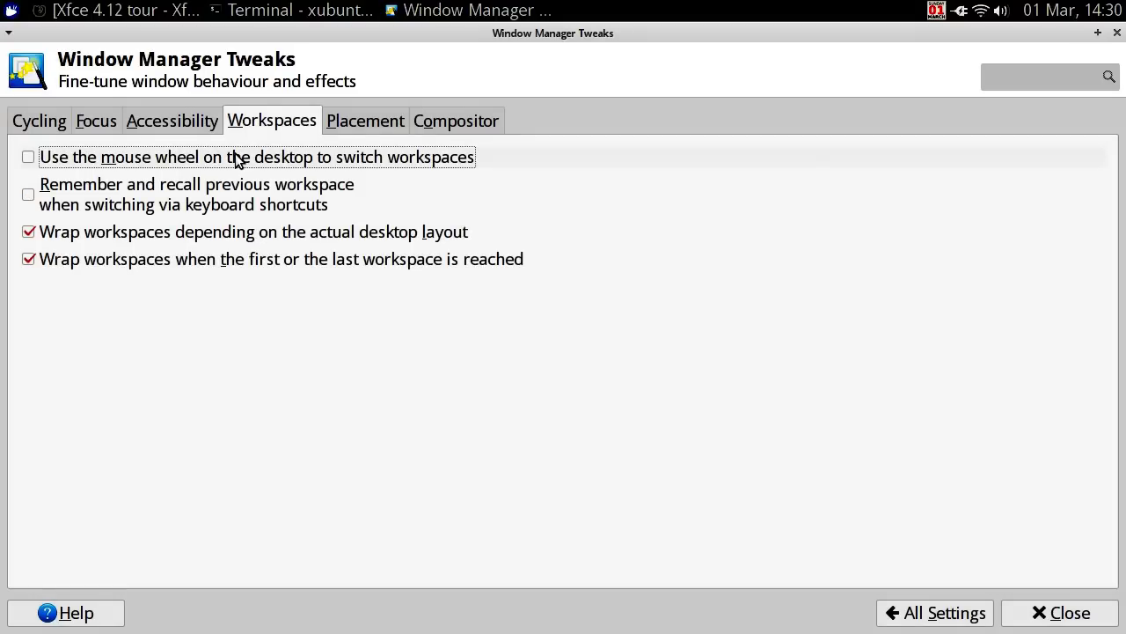
left_click(236, 159)
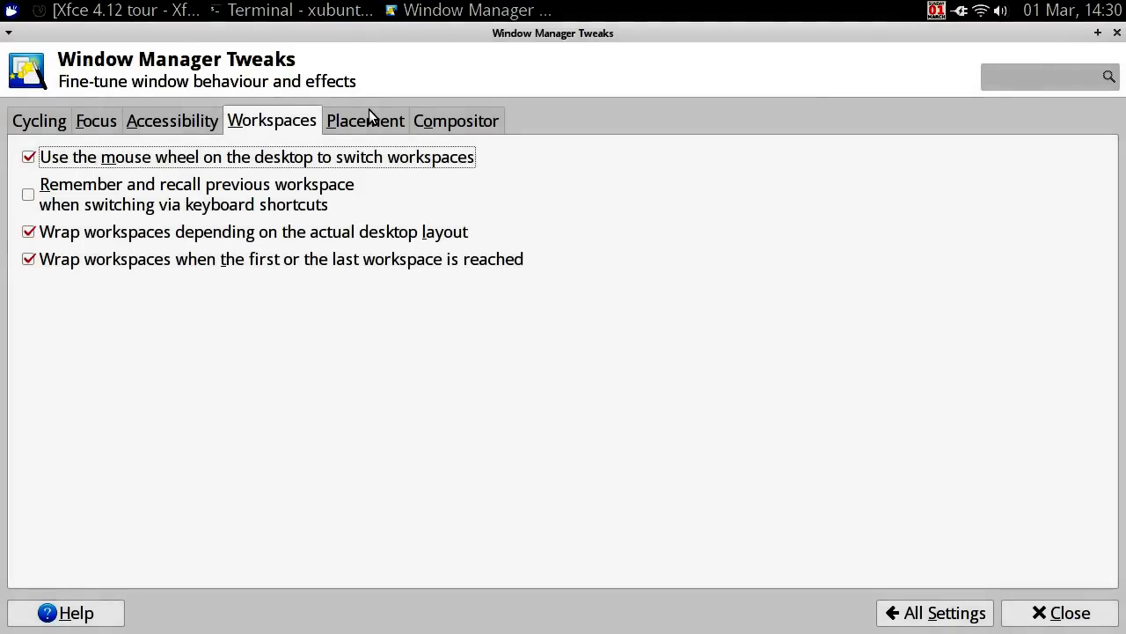
- Review the placement options and enable shadows under dock windows in the compositor settings
left_click(369, 116)
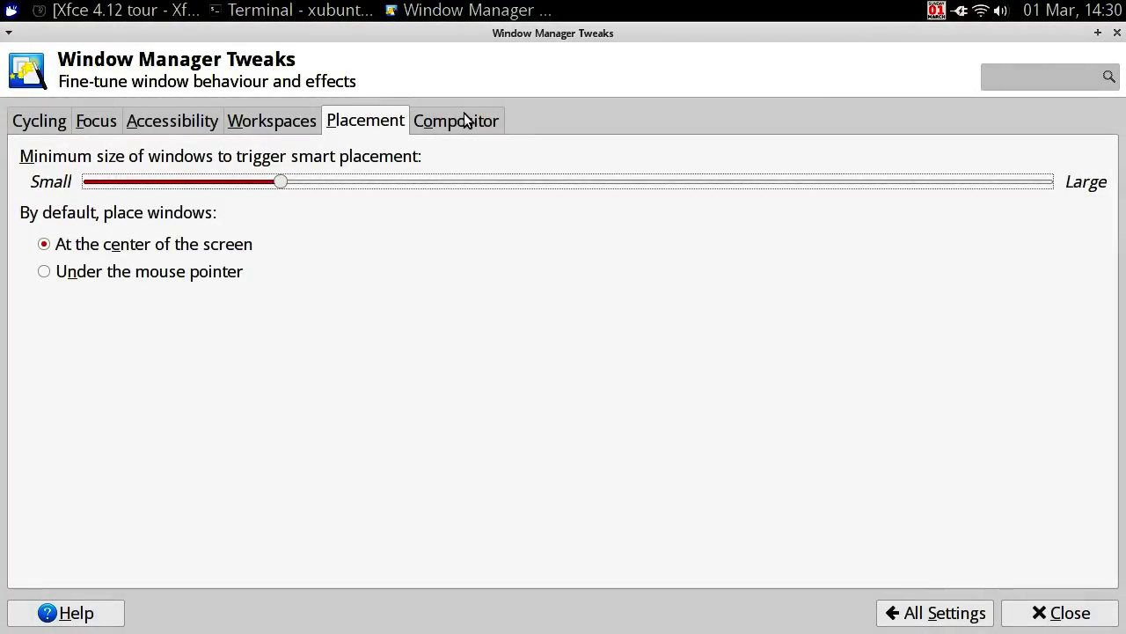
left_click(464, 115)
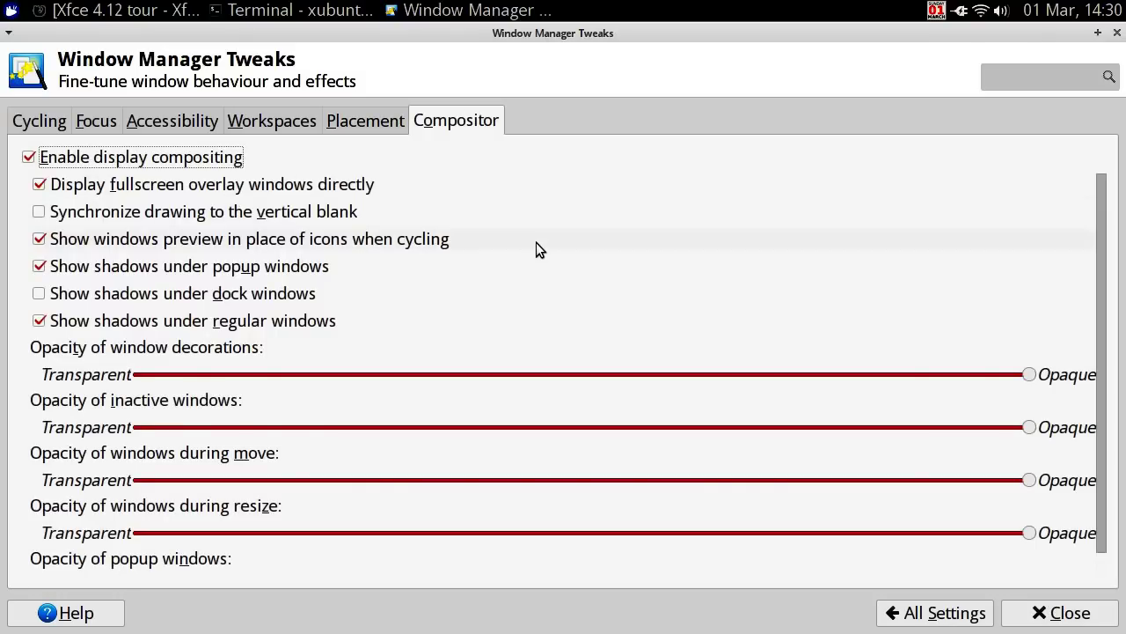
scroll(535, 242, "down", 1)
scroll(536, 242, "up", 1)
left_click(111, 294)
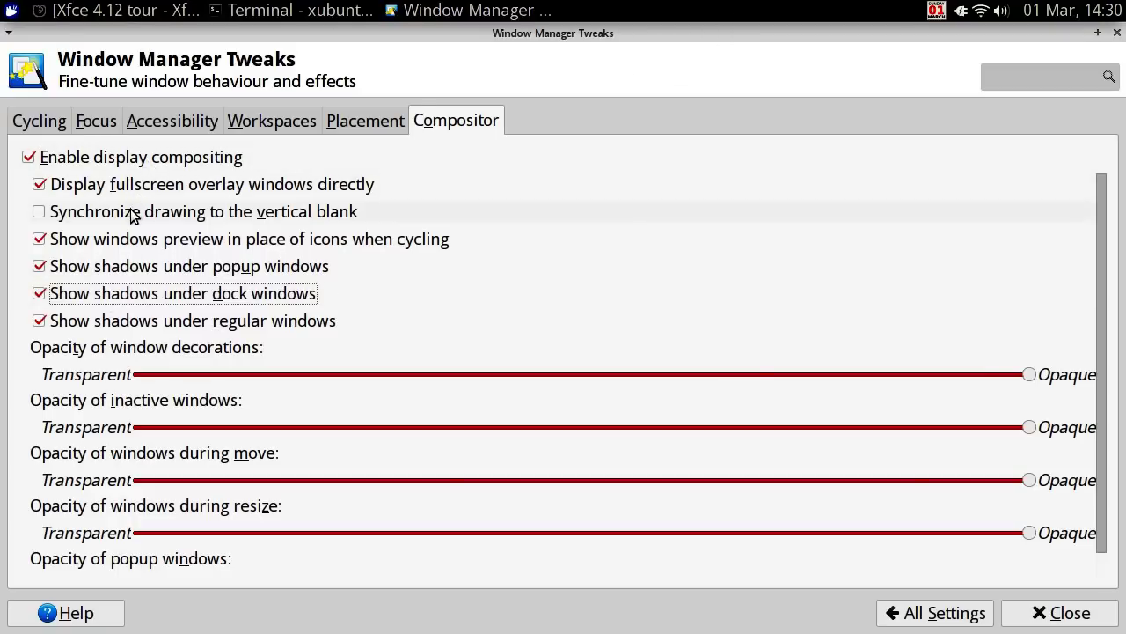
- Unmaximize the tweaks window and move it away from the panel, and return to the settings overview in a maximized window
double_click(560, 29)
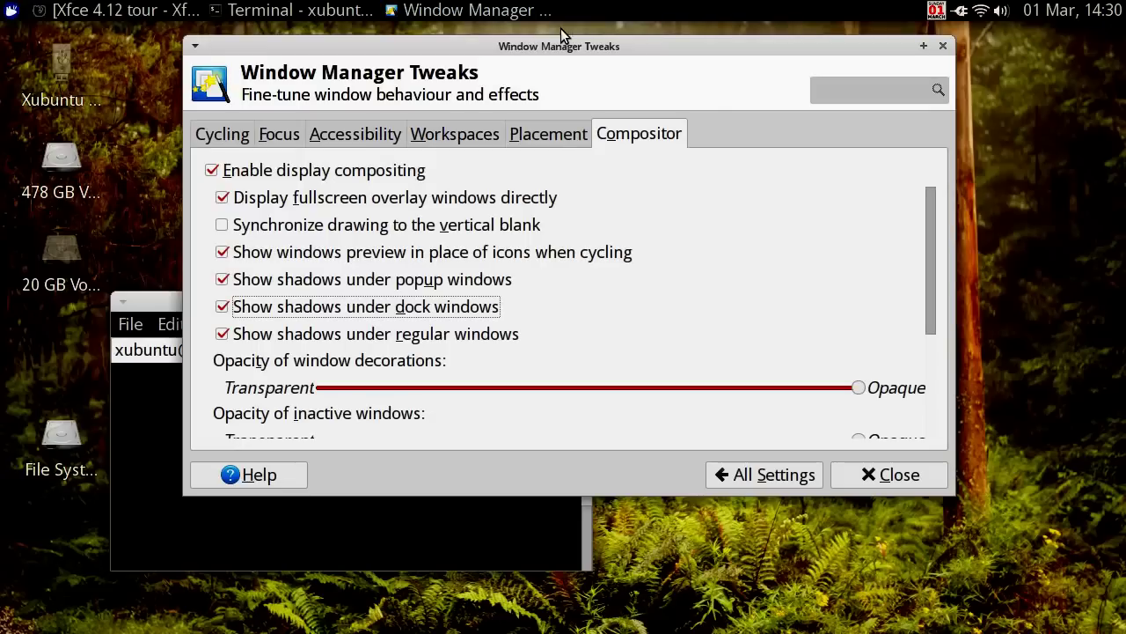
left_click_drag(558, 44, 589, 154)
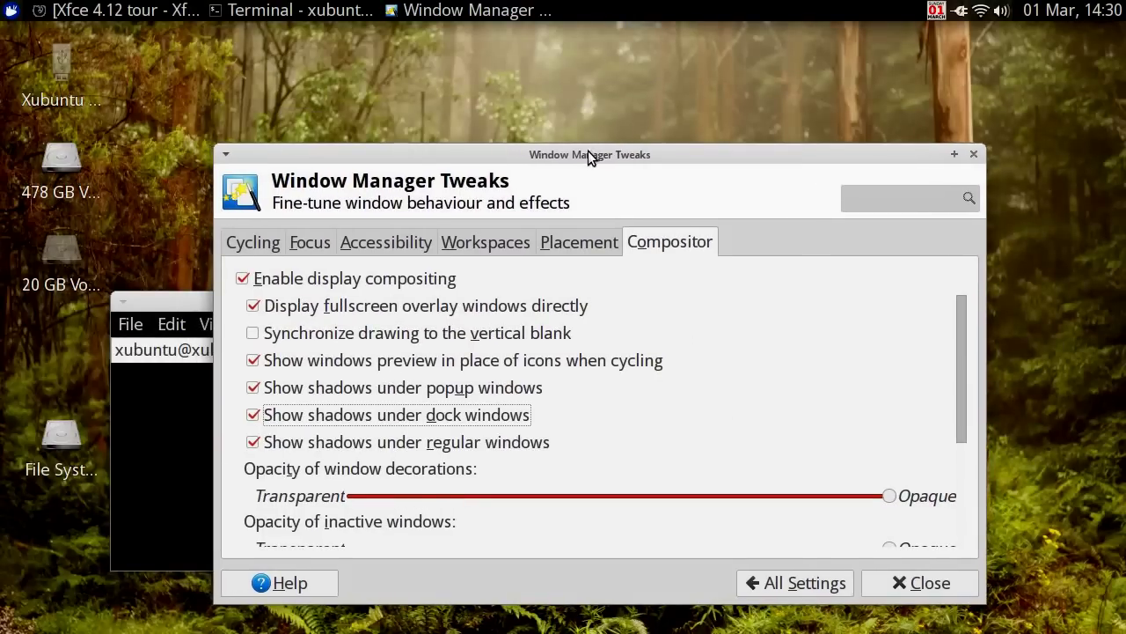
left_click(786, 579)
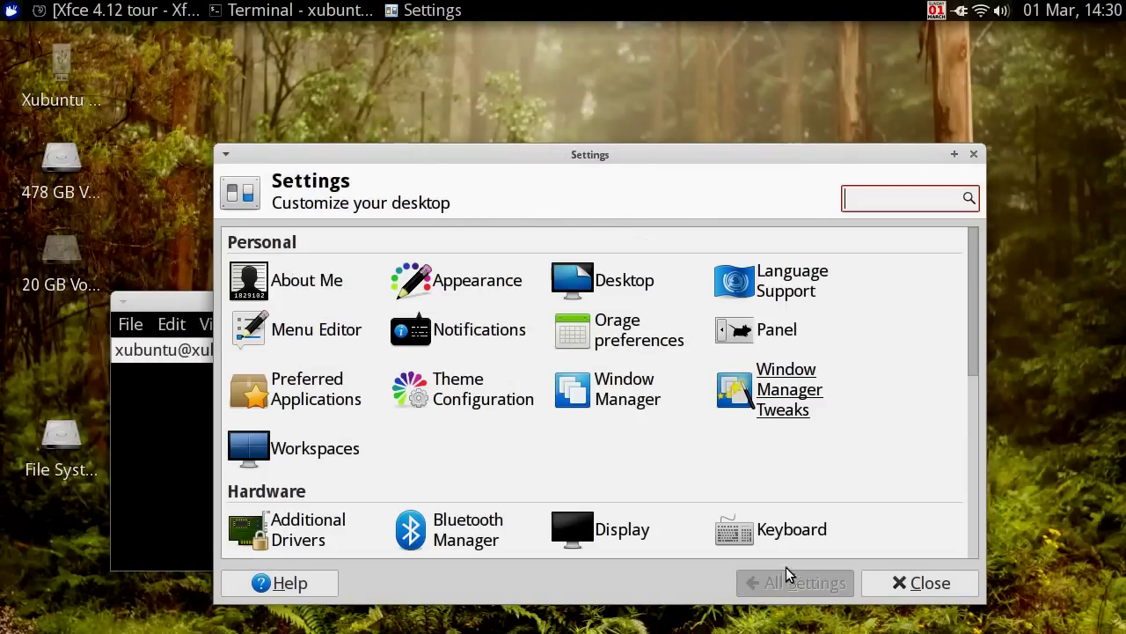
double_click(741, 158)
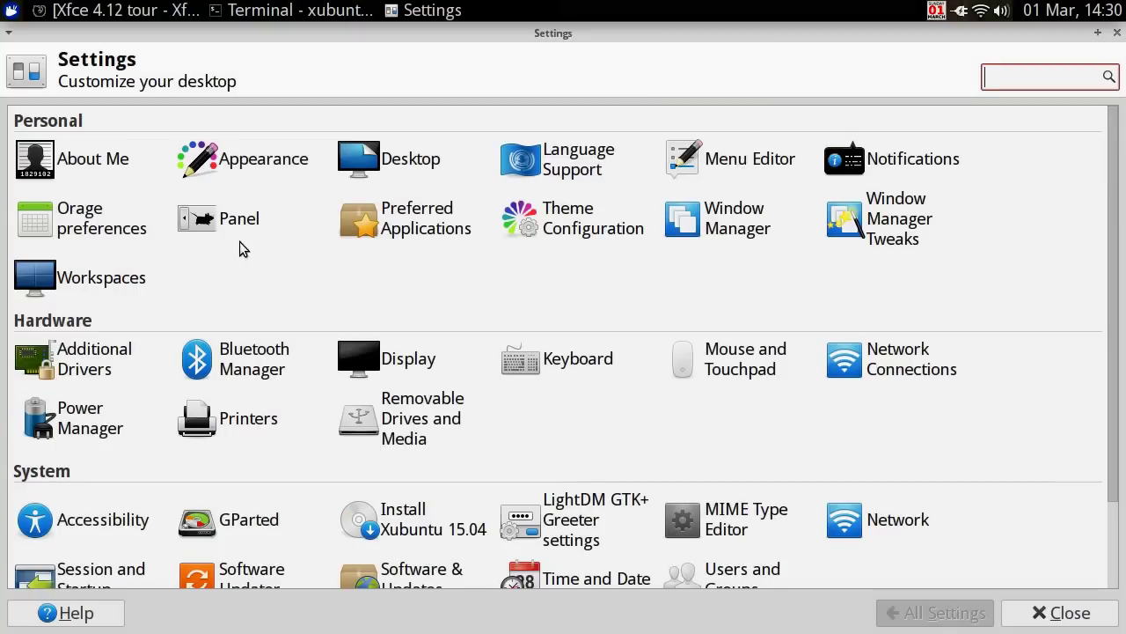
- Open Additional Drivers, reposition its window over the settings overview and keep it always on top
left_click(79, 380)
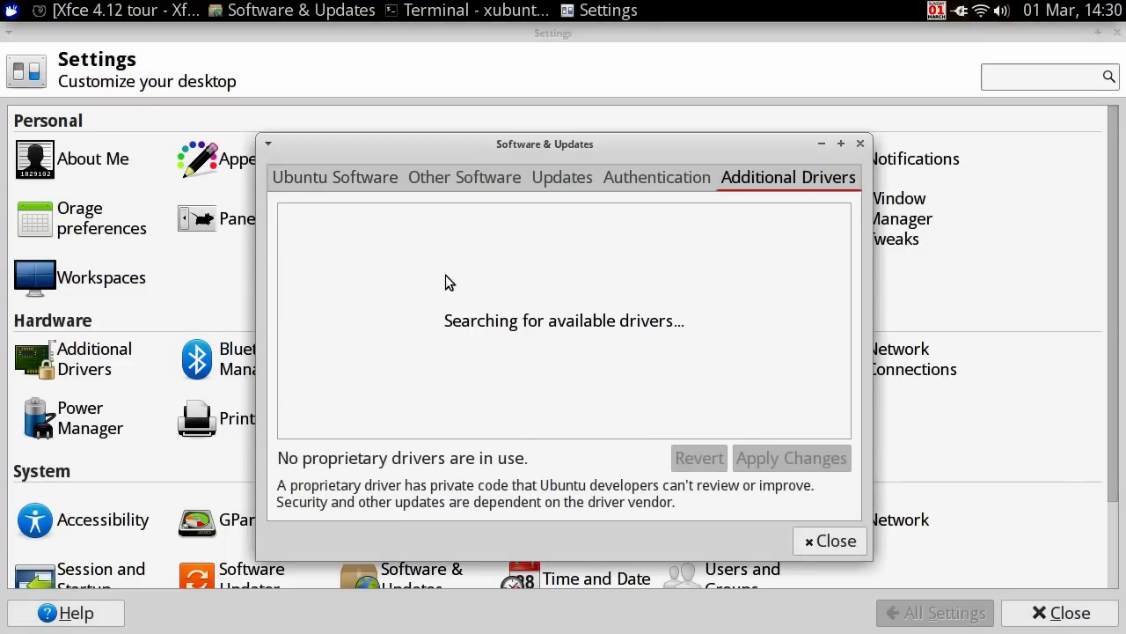
left_click_drag(487, 146, 489, 118)
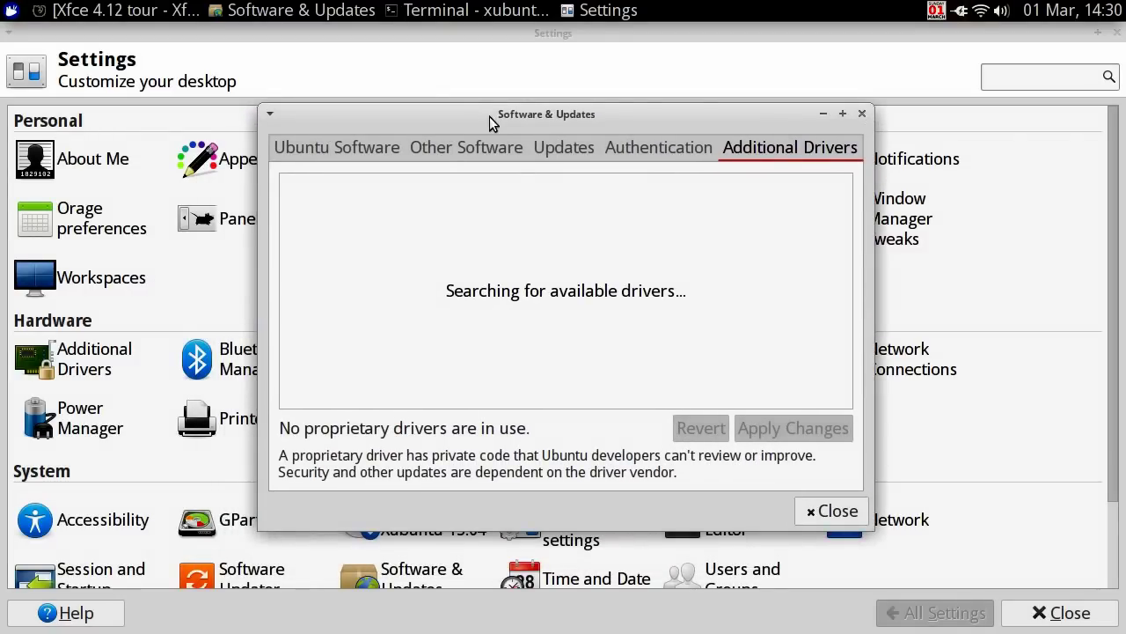
left_click_drag(538, 118, 978, 134)
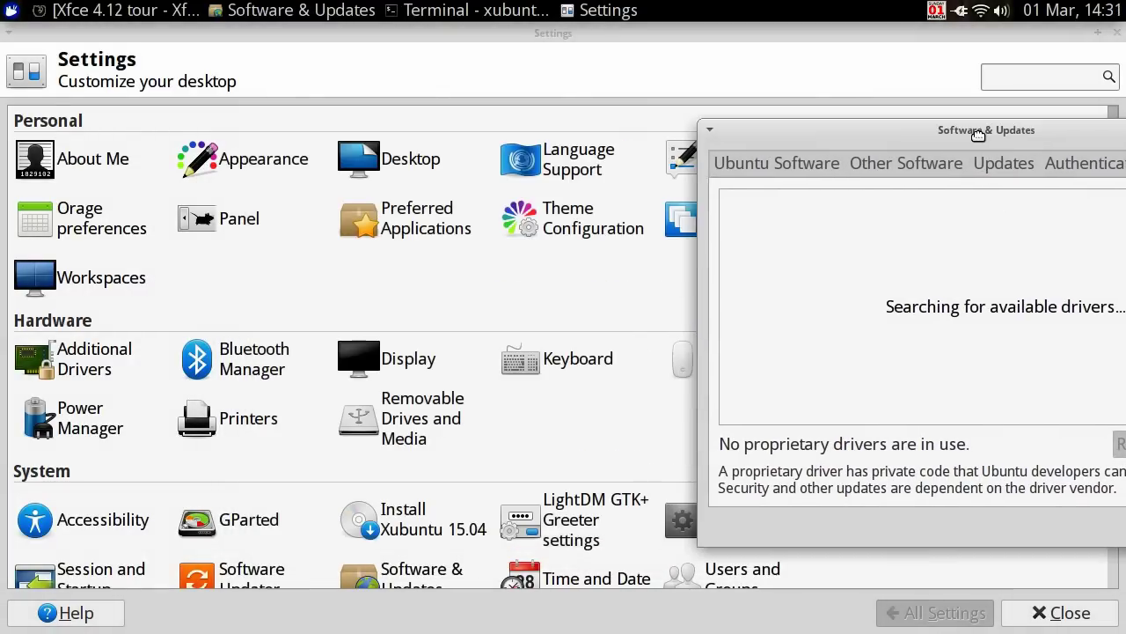
right_click(978, 134)
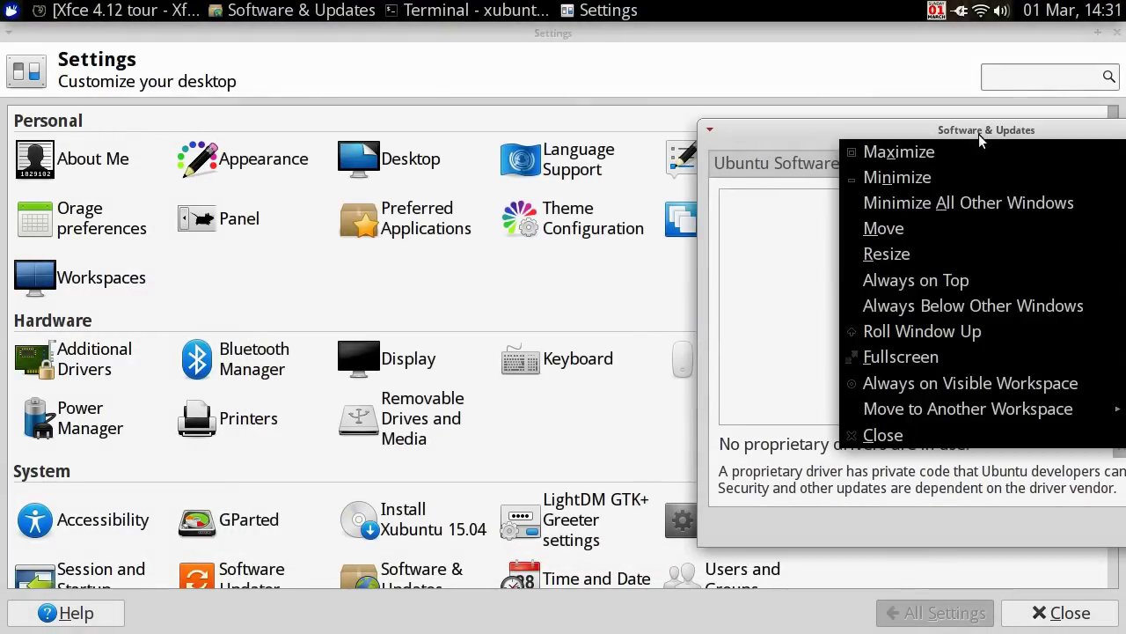
left_click(774, 128)
left_click_drag(775, 127, 541, 75)
right_click(541, 75)
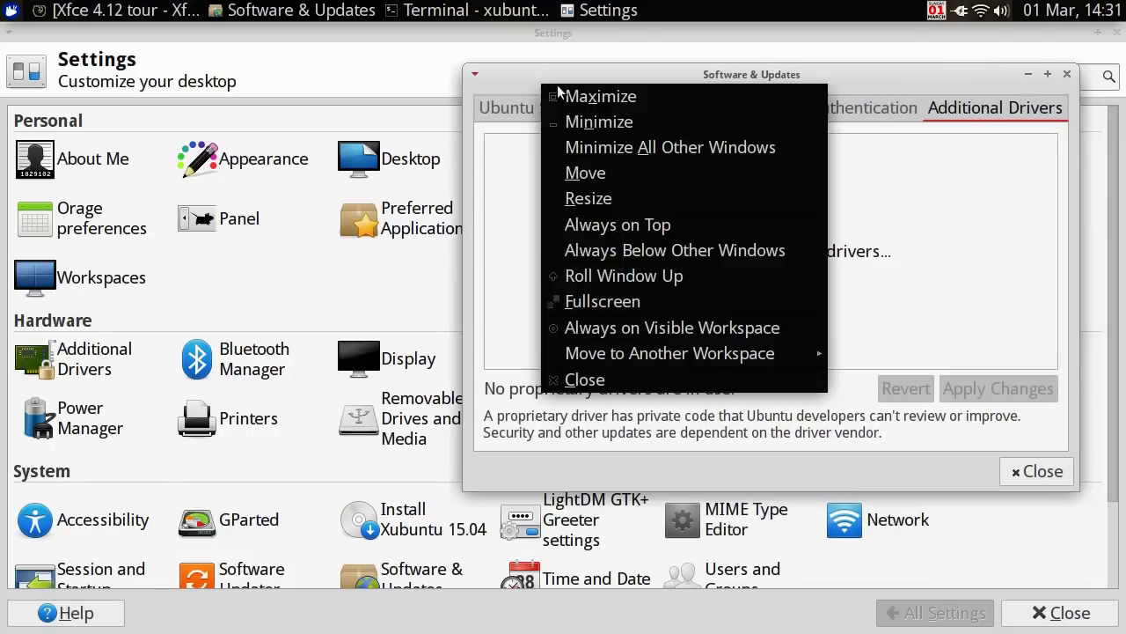
left_click(618, 223)
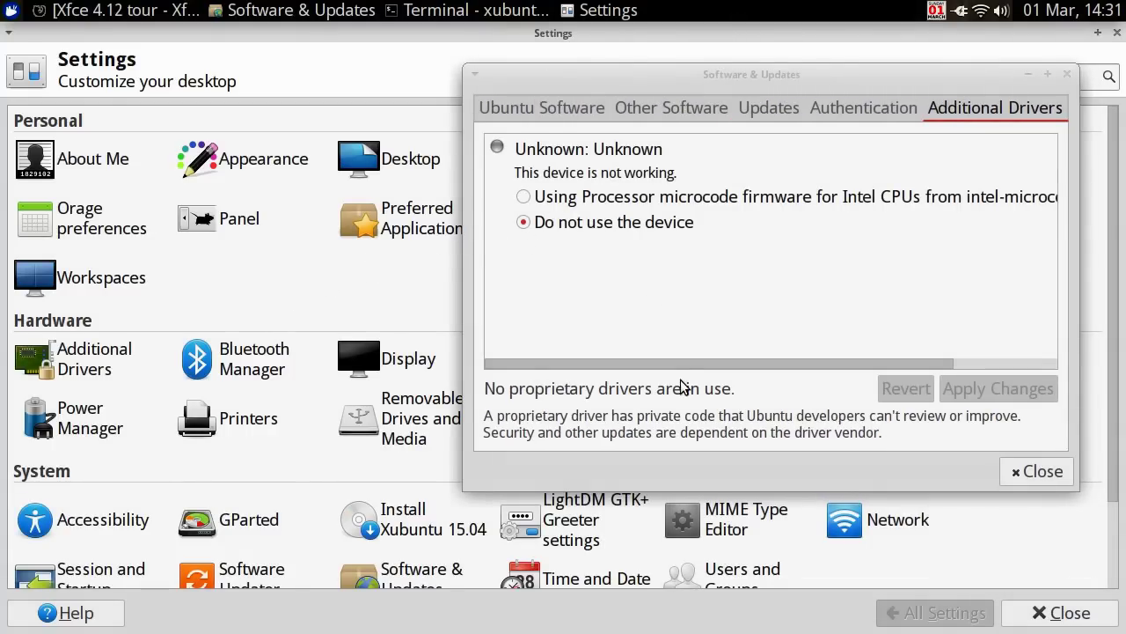
- Select the Intel processor microcode firmware for the unknown device and apply the driver change
left_click_drag(677, 363, 604, 302)
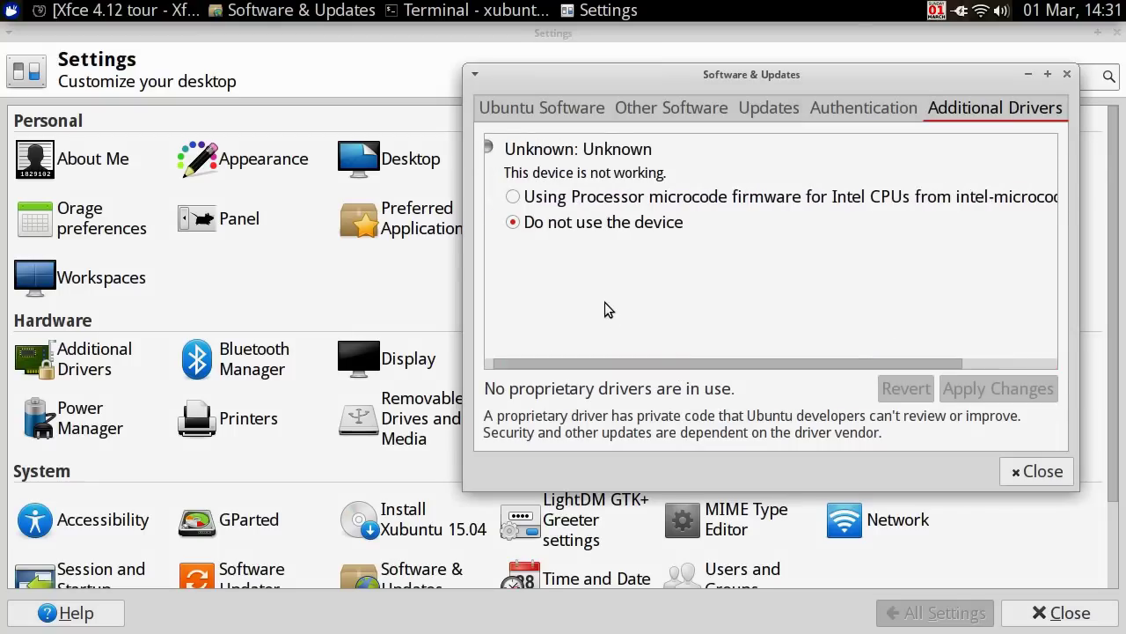
left_click(512, 198)
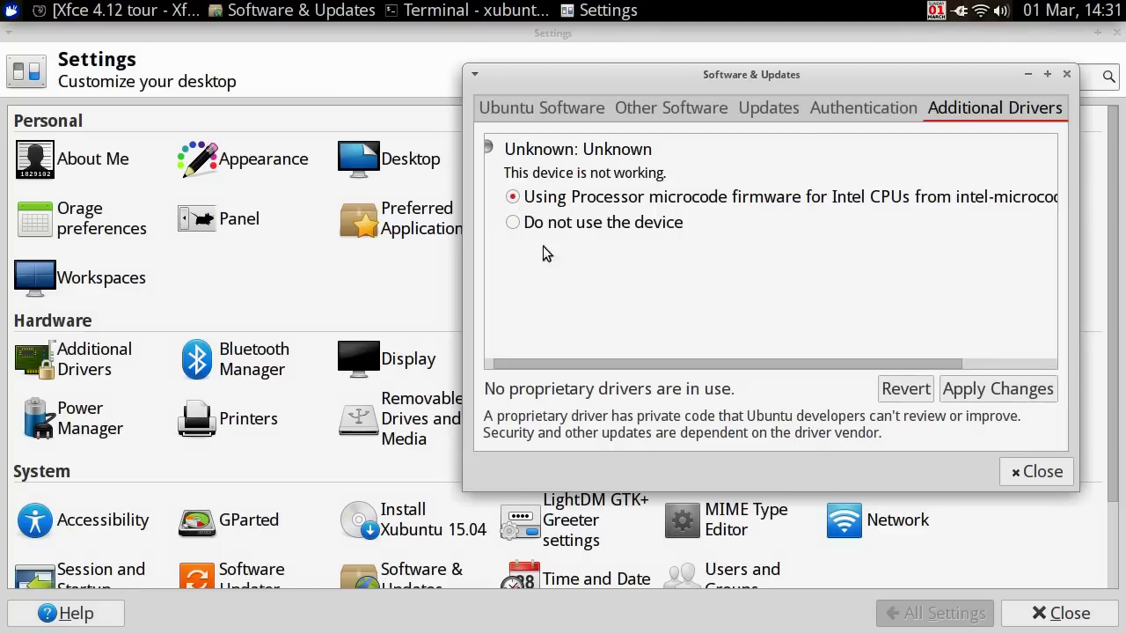
left_click(971, 380)
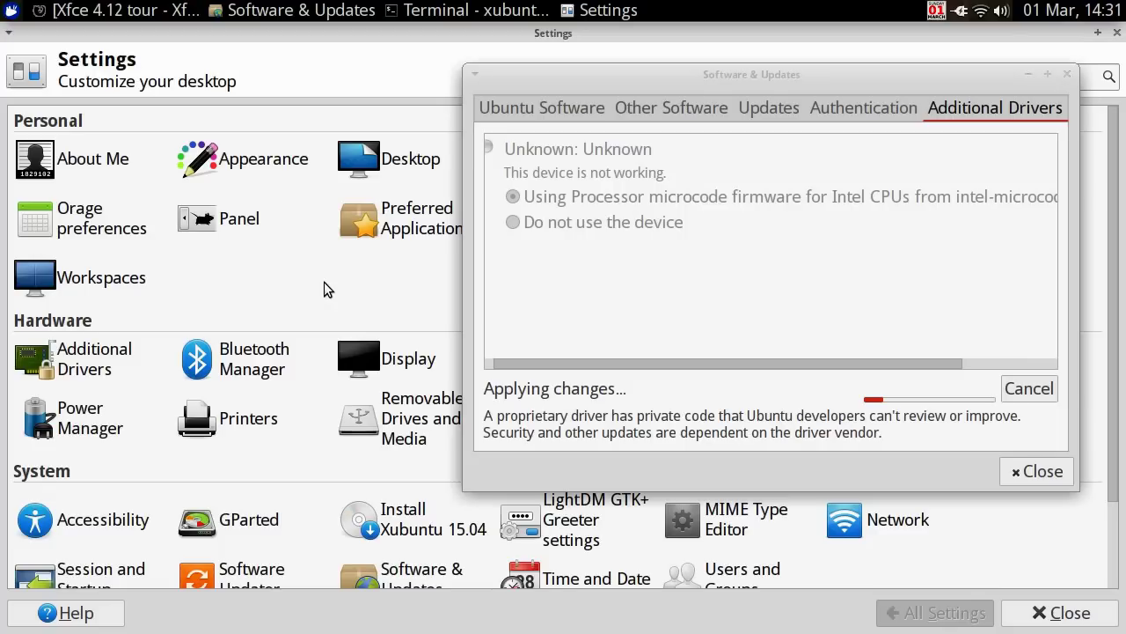
- Move the drivers window out of the way, then open Bluetooth Manager and quit it without enabling Bluetooth
left_click_drag(589, 71, 609, 436)
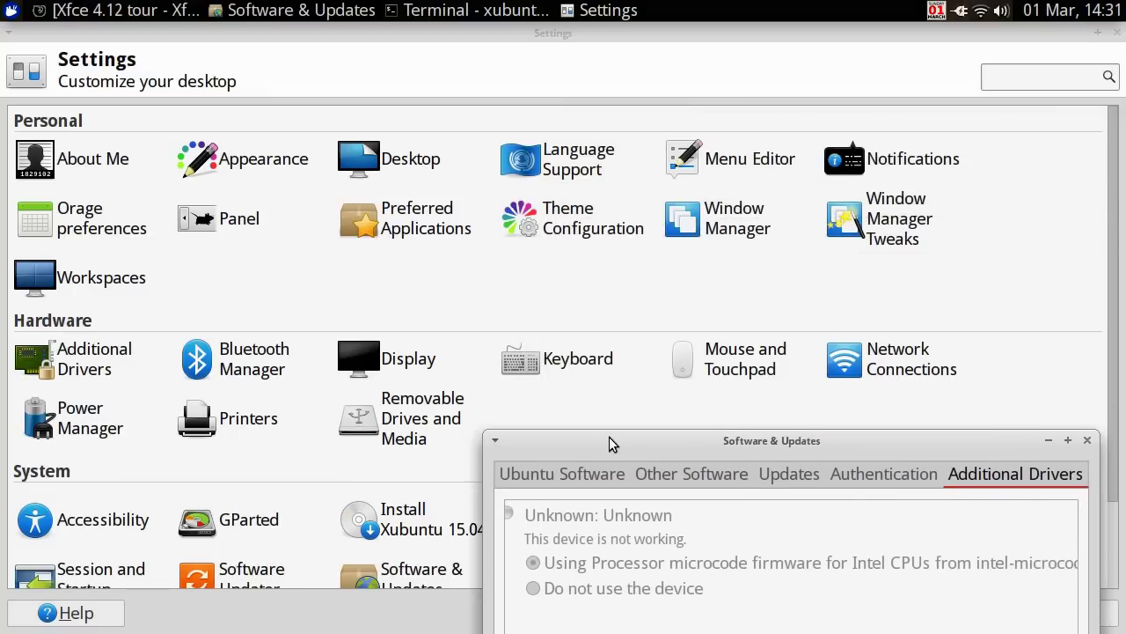
left_click(269, 367)
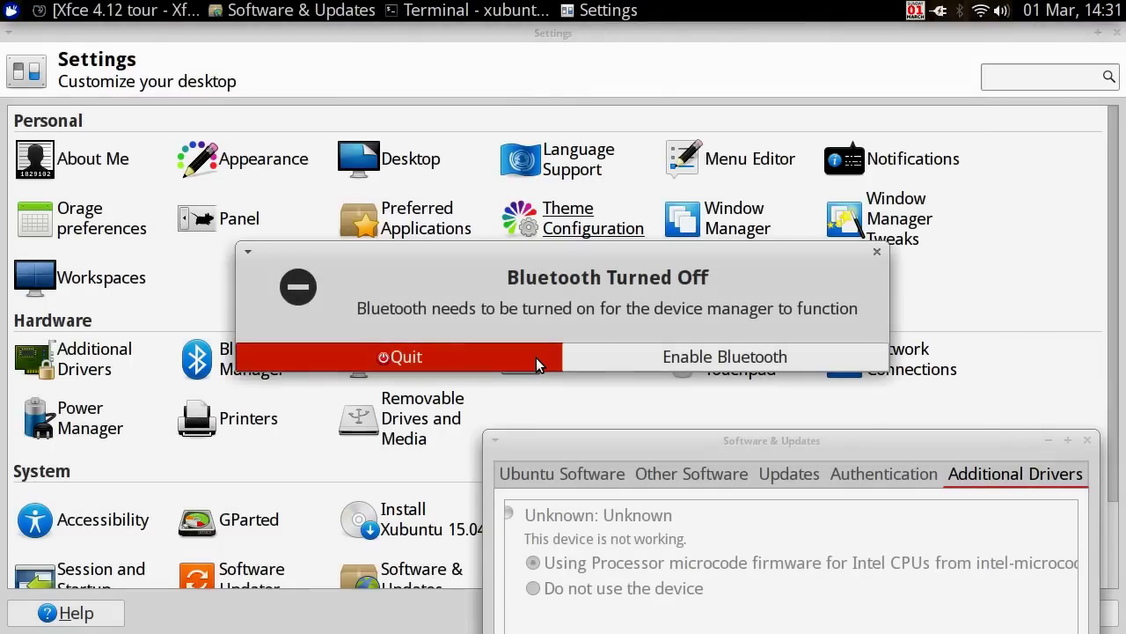
left_click(456, 356)
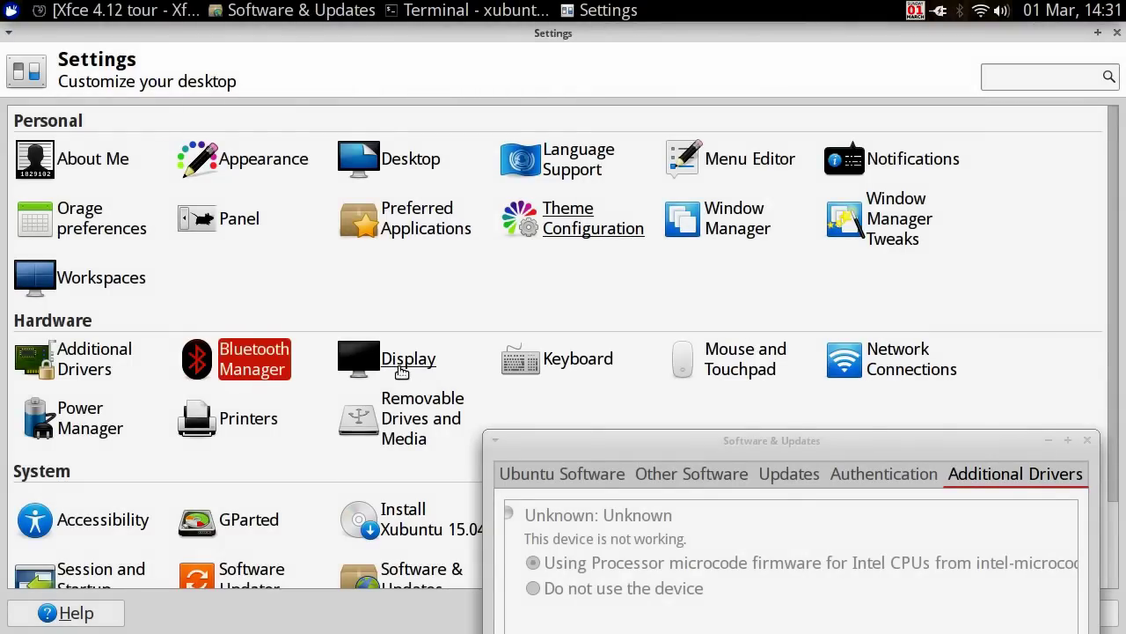
- Open the Display settings and check the available displays, moving the drivers window clear of the options
left_click(406, 377)
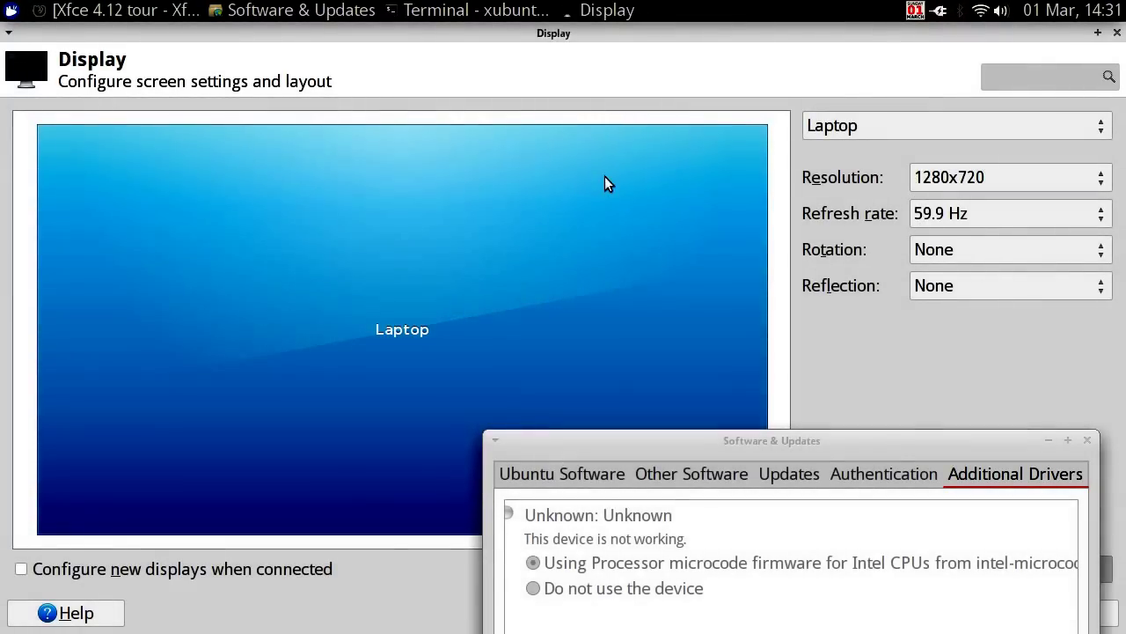
left_click_drag(615, 440, 953, 402)
left_click(907, 111)
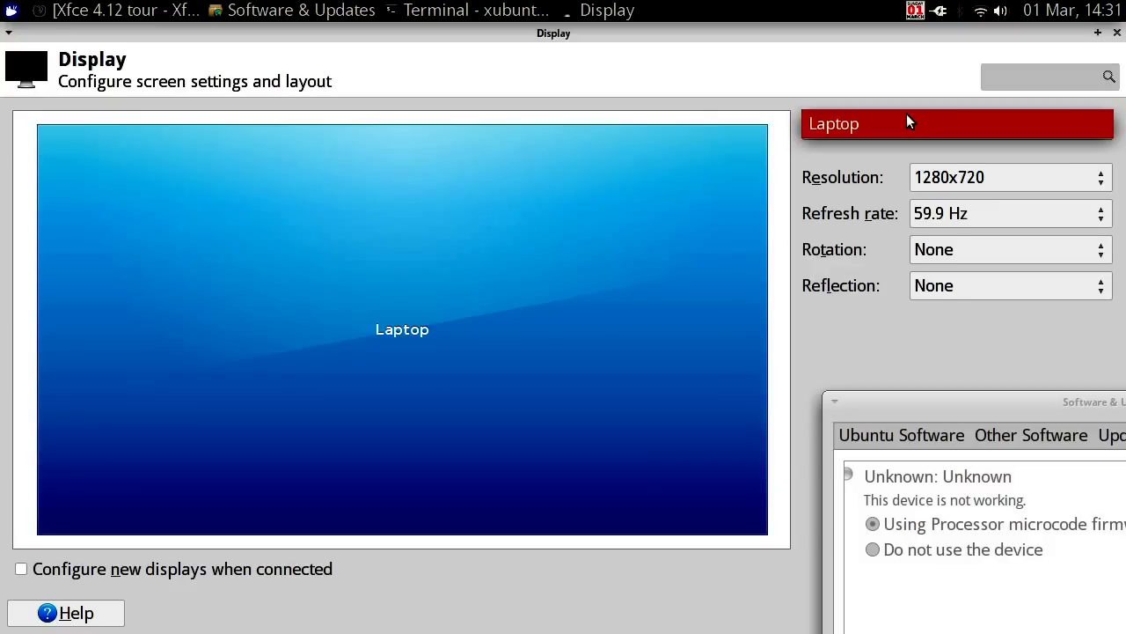
left_click(907, 114)
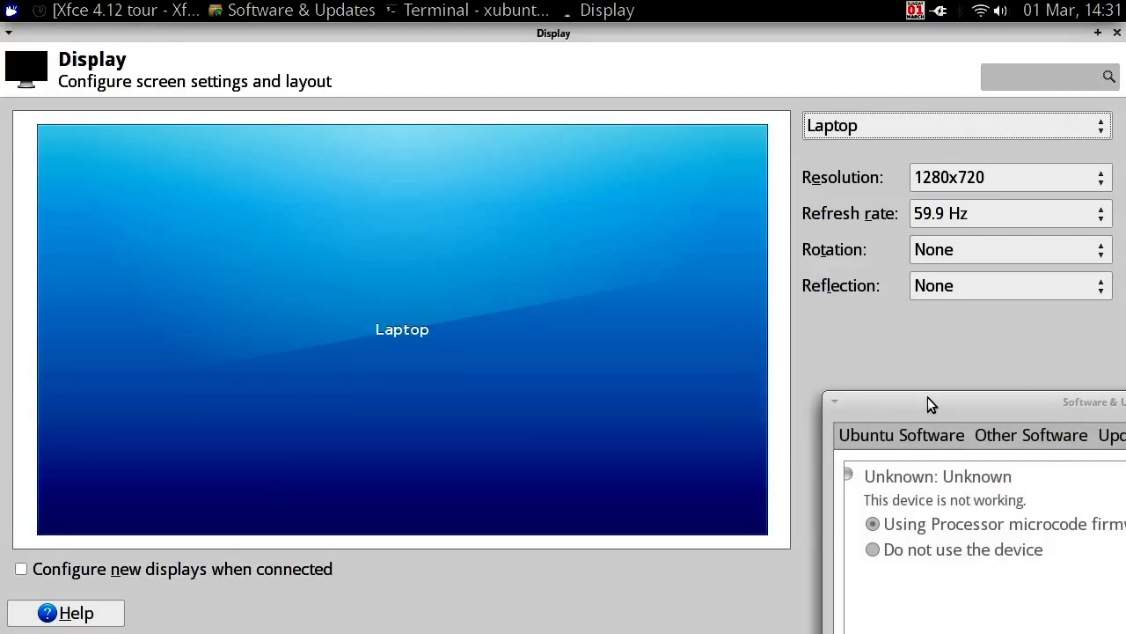
left_click_drag(927, 397, 771, 606)
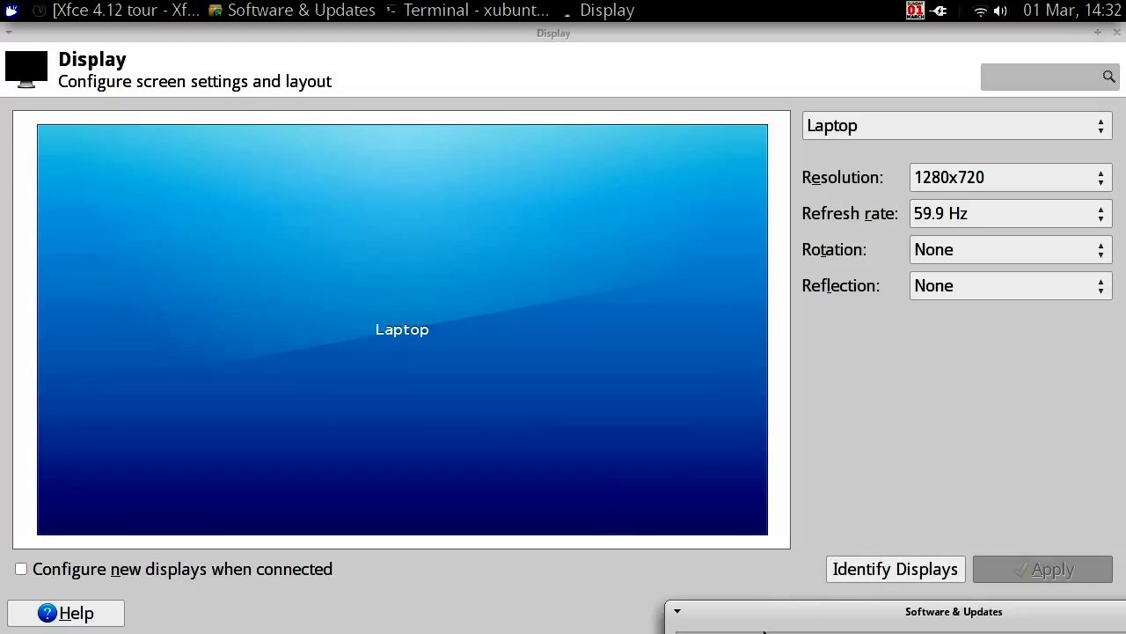
left_click_drag(766, 619, 291, 510)
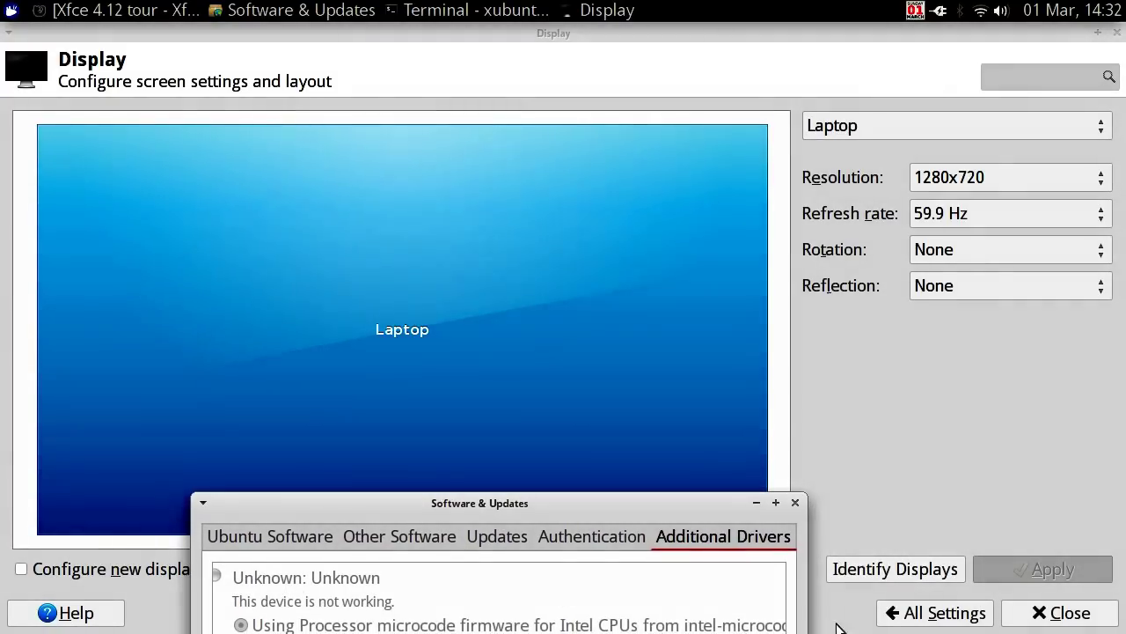
- Return to the settings overview and minimize the Software & Updates window
left_click(906, 613)
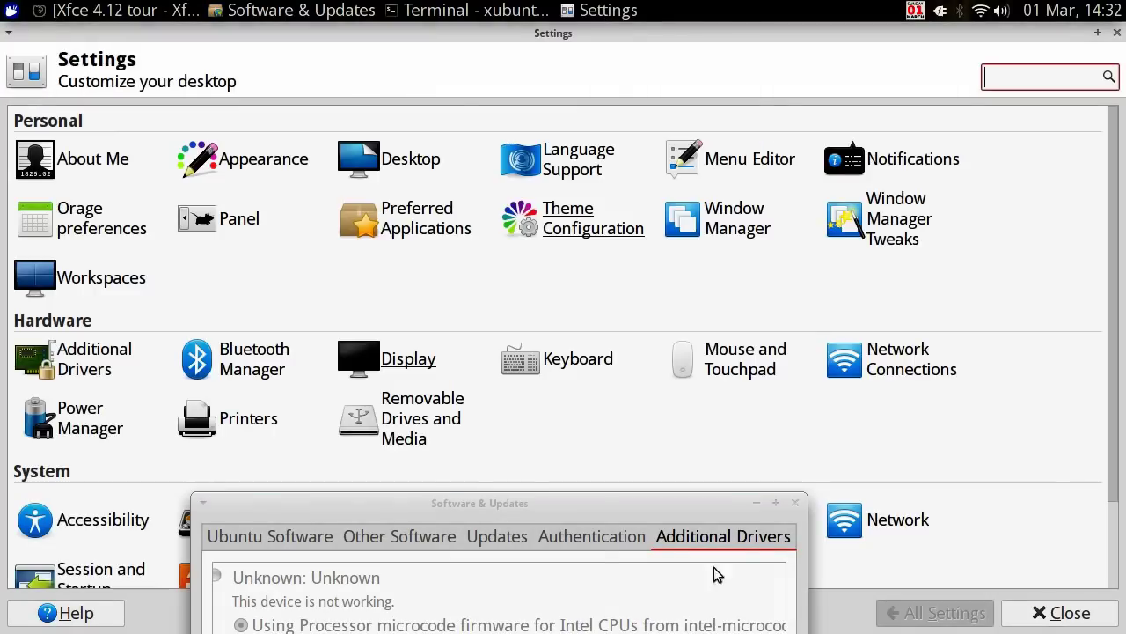
left_click_drag(539, 507, 761, 87)
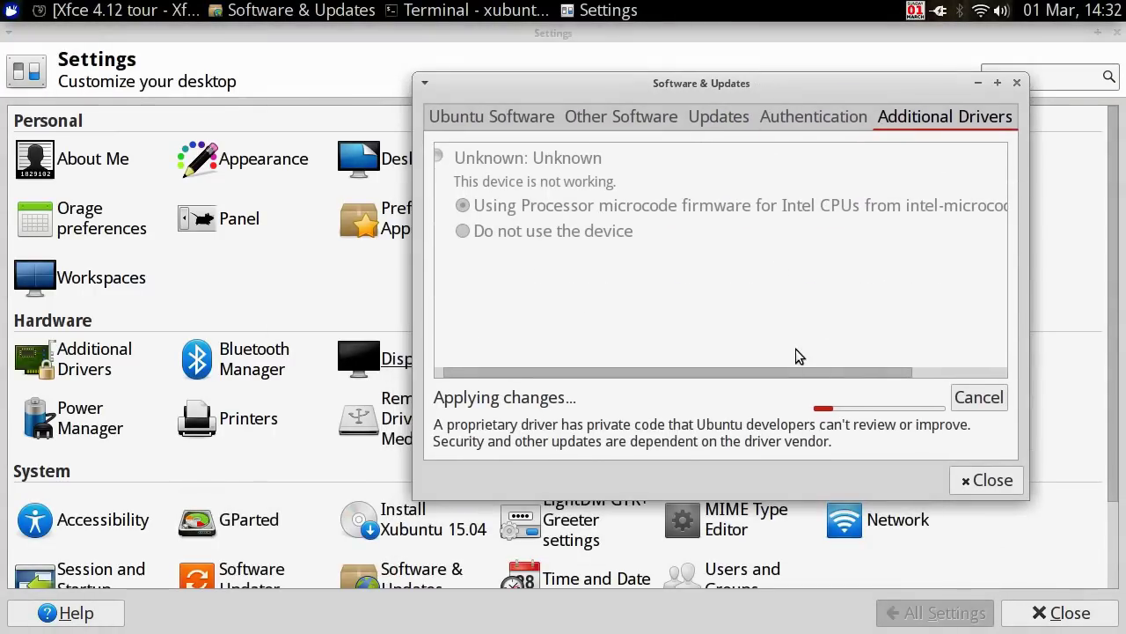
left_click(979, 84)
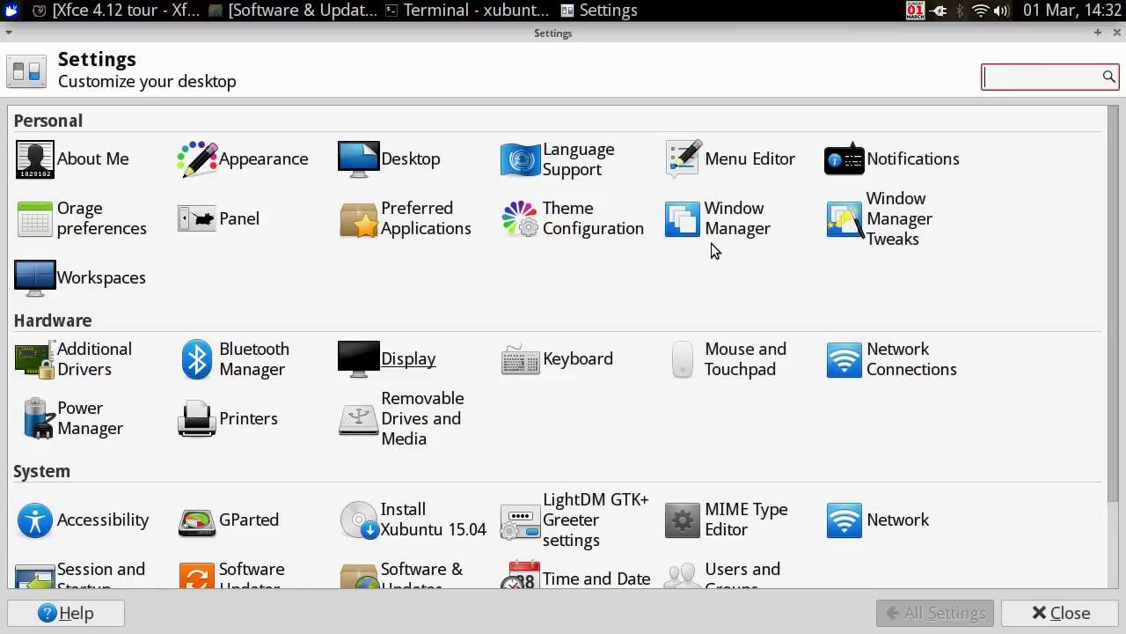
- Review the Keyboard application shortcuts and layout settings, and return to the settings overview
left_click(564, 363)
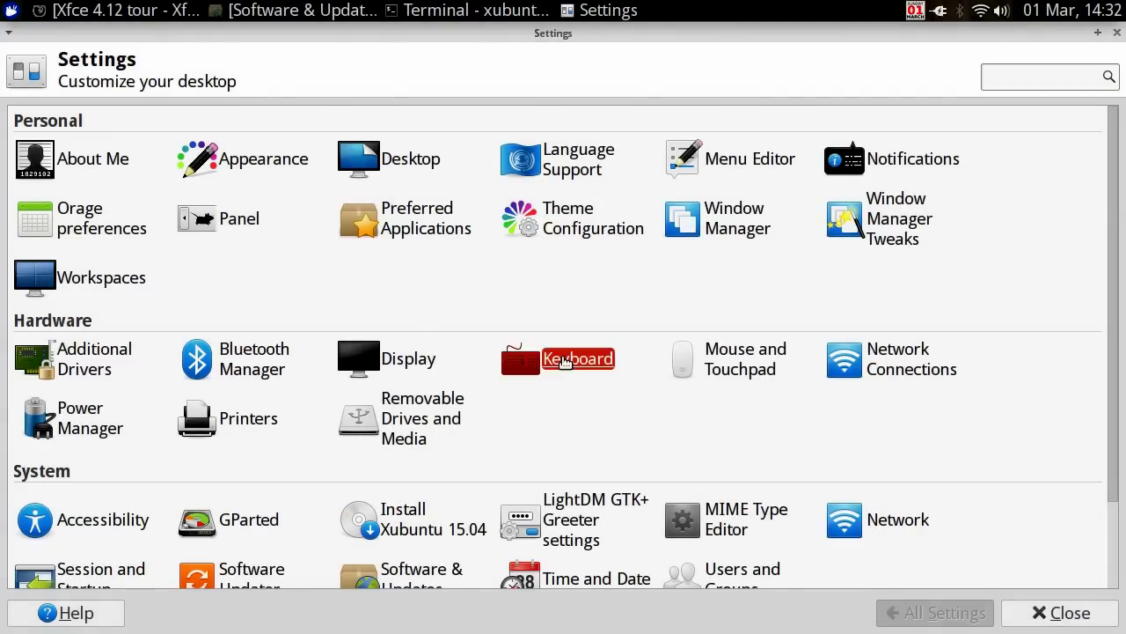
left_click(147, 114)
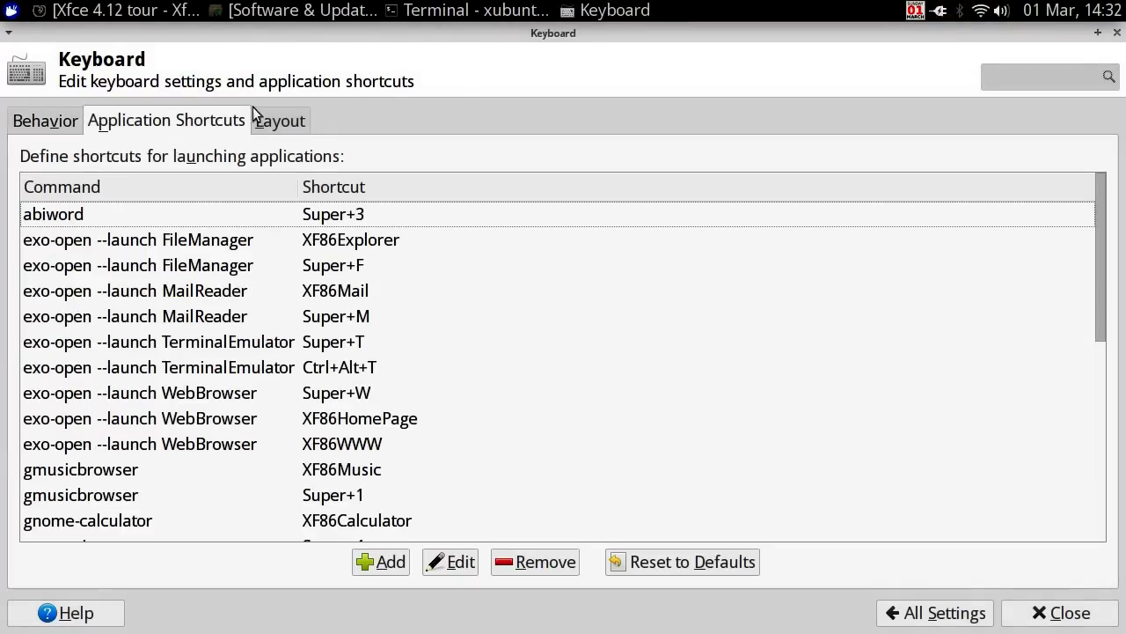
left_click(294, 107)
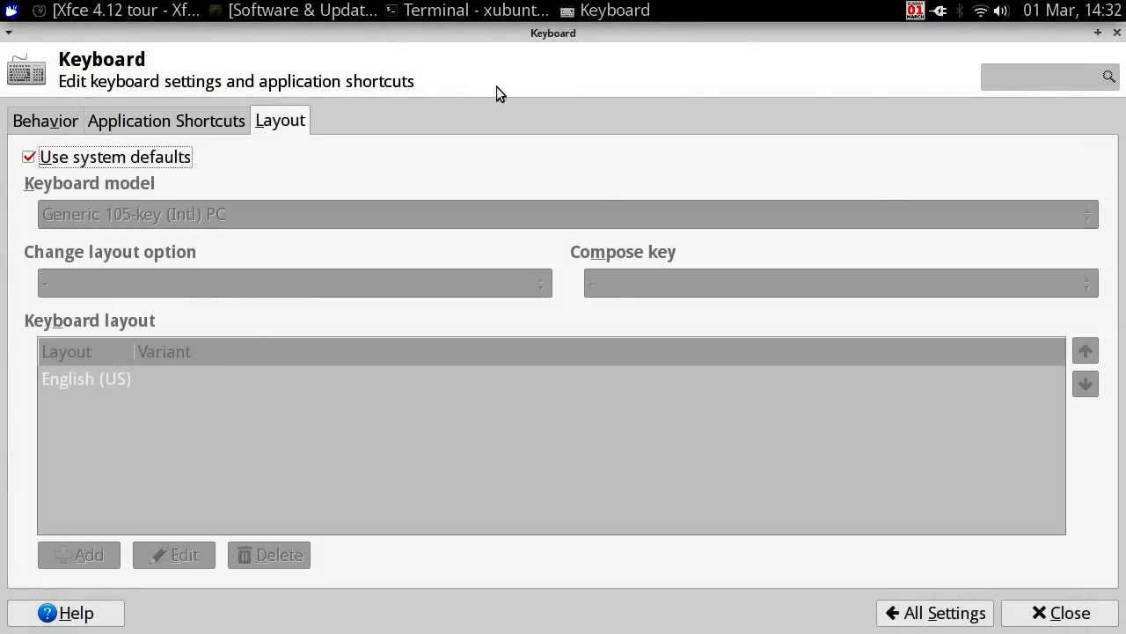
left_click(897, 611)
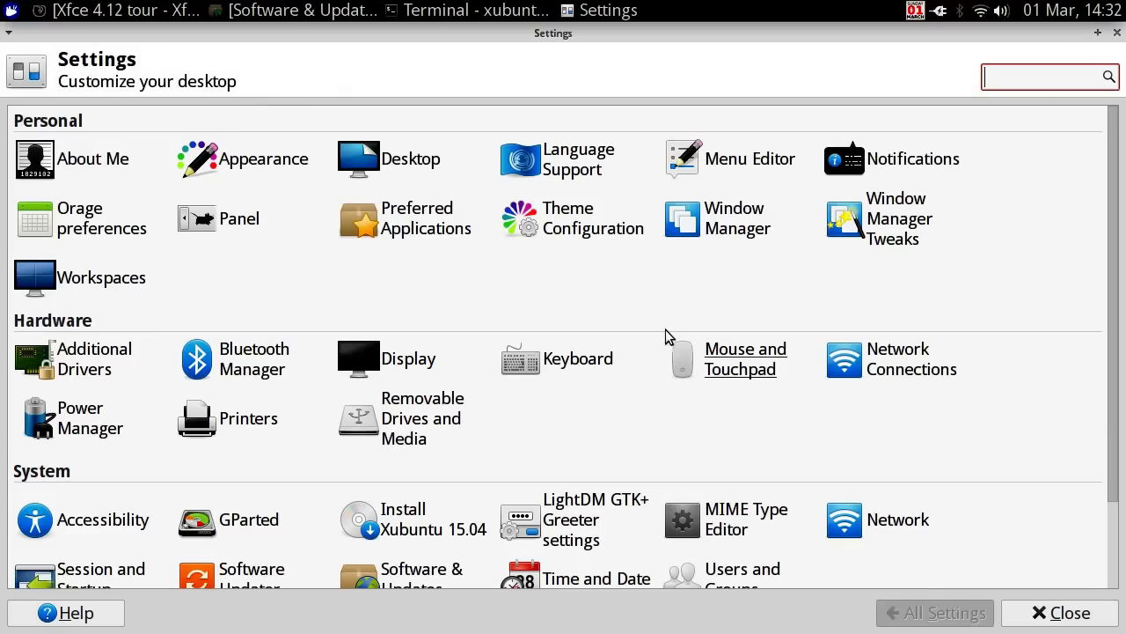
- Open Mouse and Touchpad, reverse the Synaptics touchpad's scroll direction and set its pointer acceleration to 3.0
left_click(721, 362)
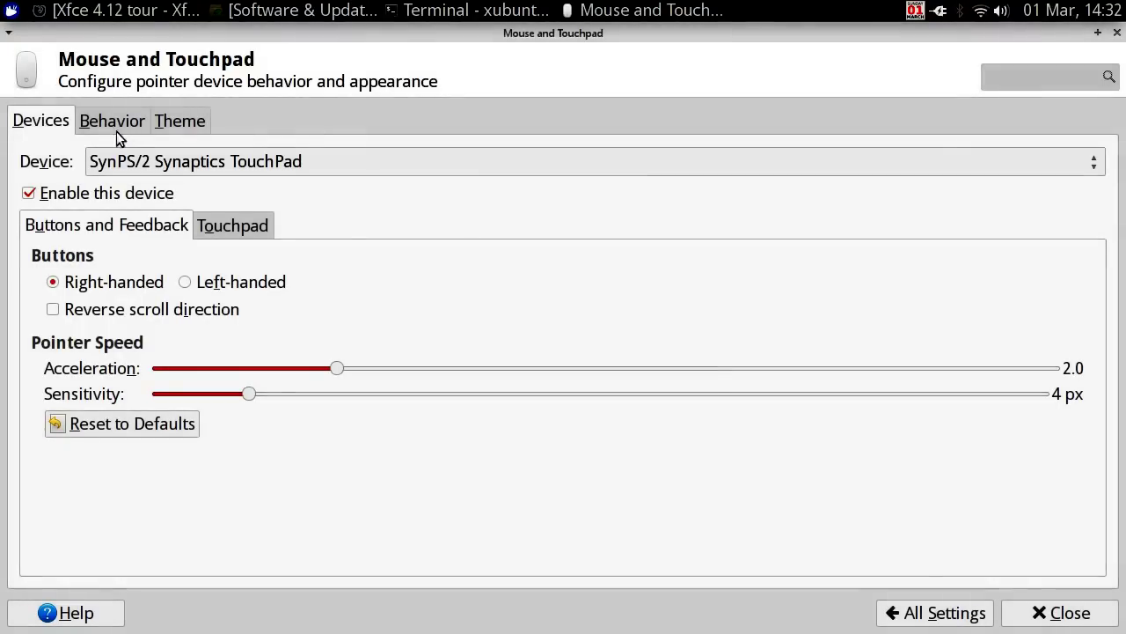
left_click(151, 163)
left_click(153, 164)
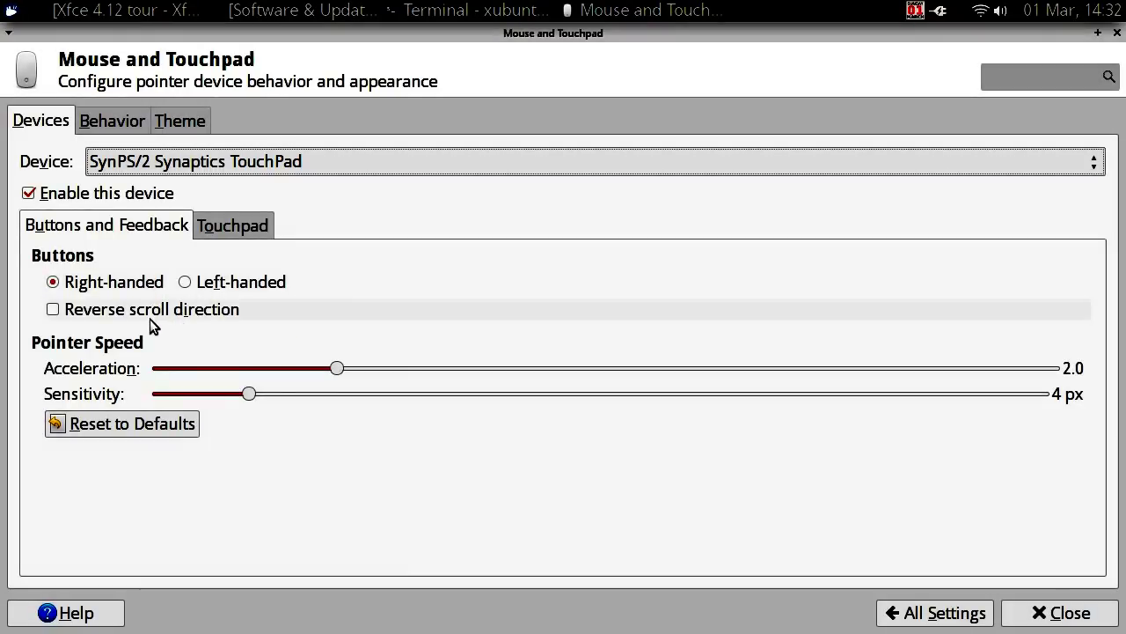
left_click(150, 315)
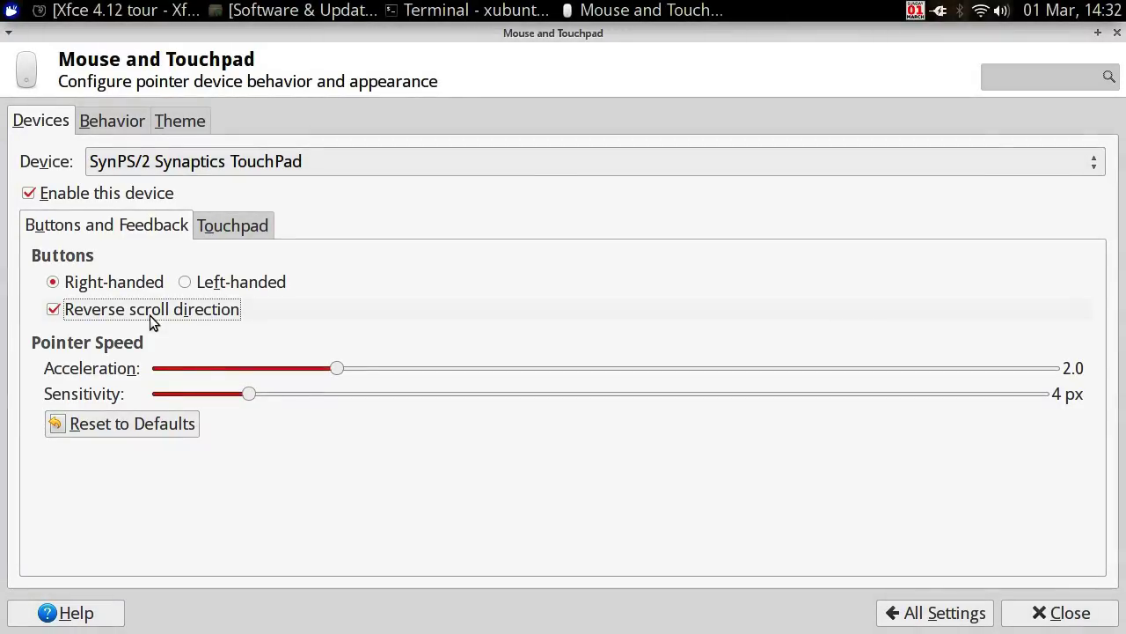
left_click(326, 370)
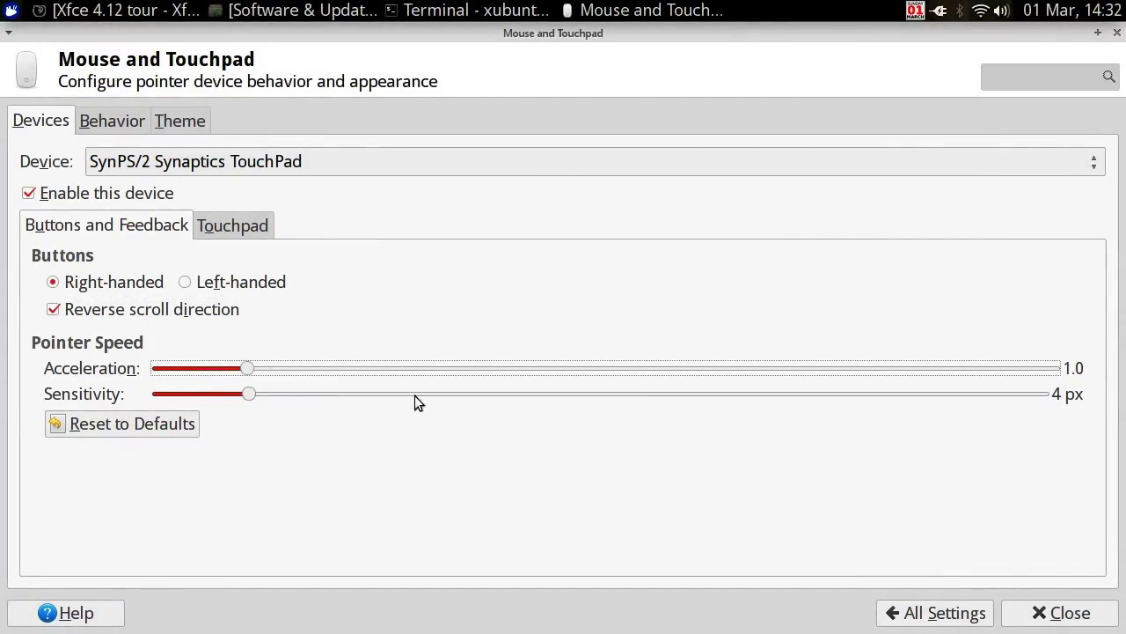
left_click(350, 368)
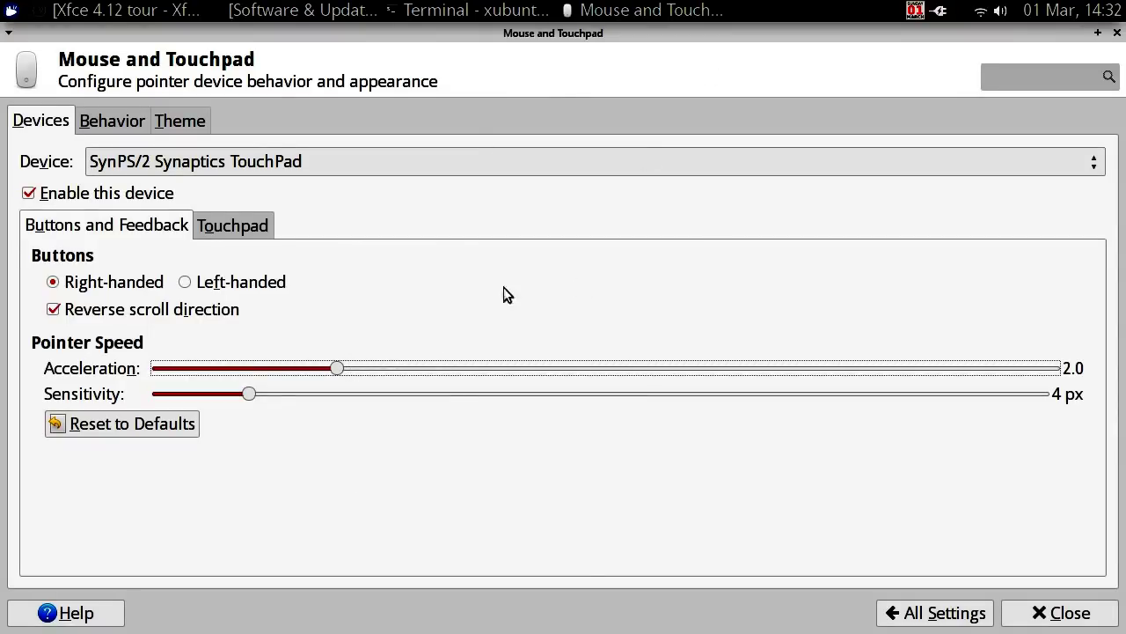
left_click(666, 367)
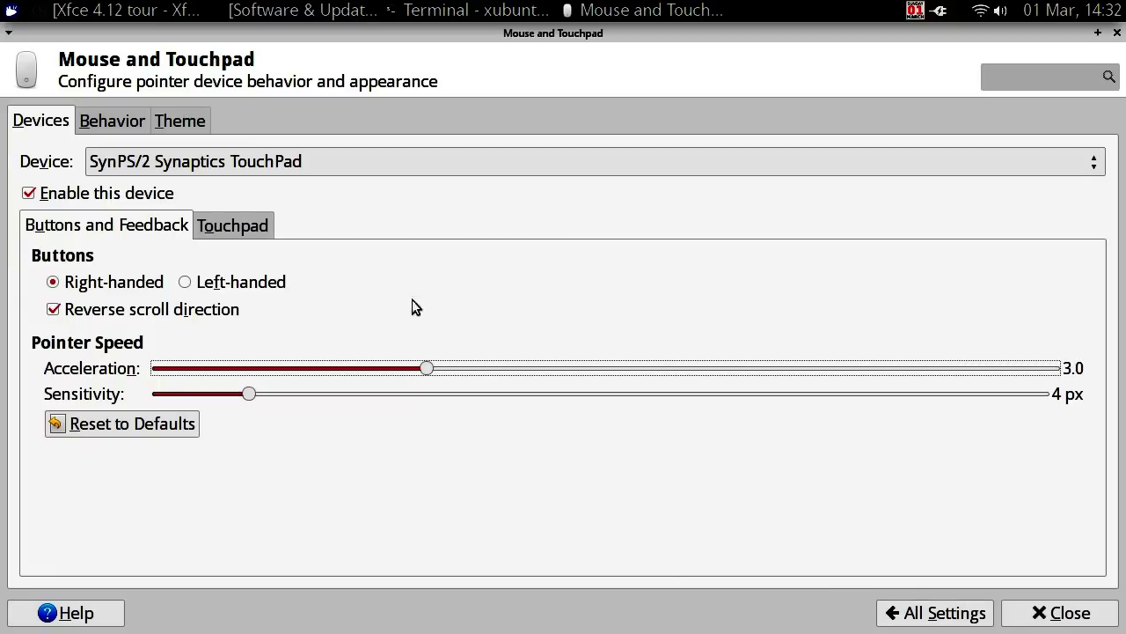
- Check the mouse behavior settings, try the cursor themes and apply redglass, returning to the settings overview
left_click(112, 121)
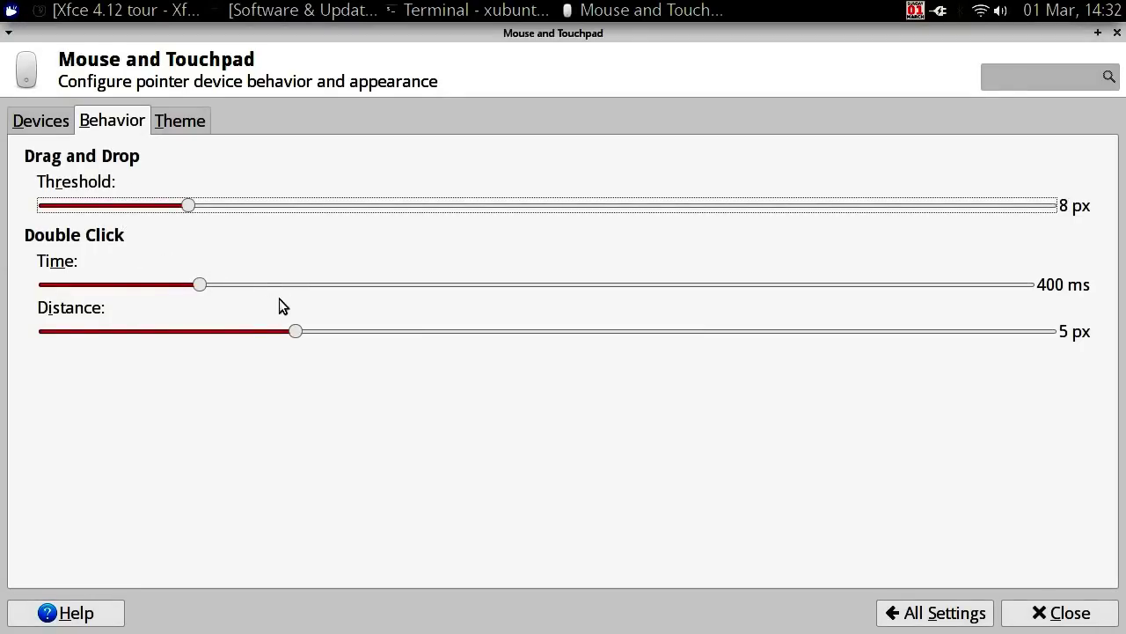
left_click(186, 121)
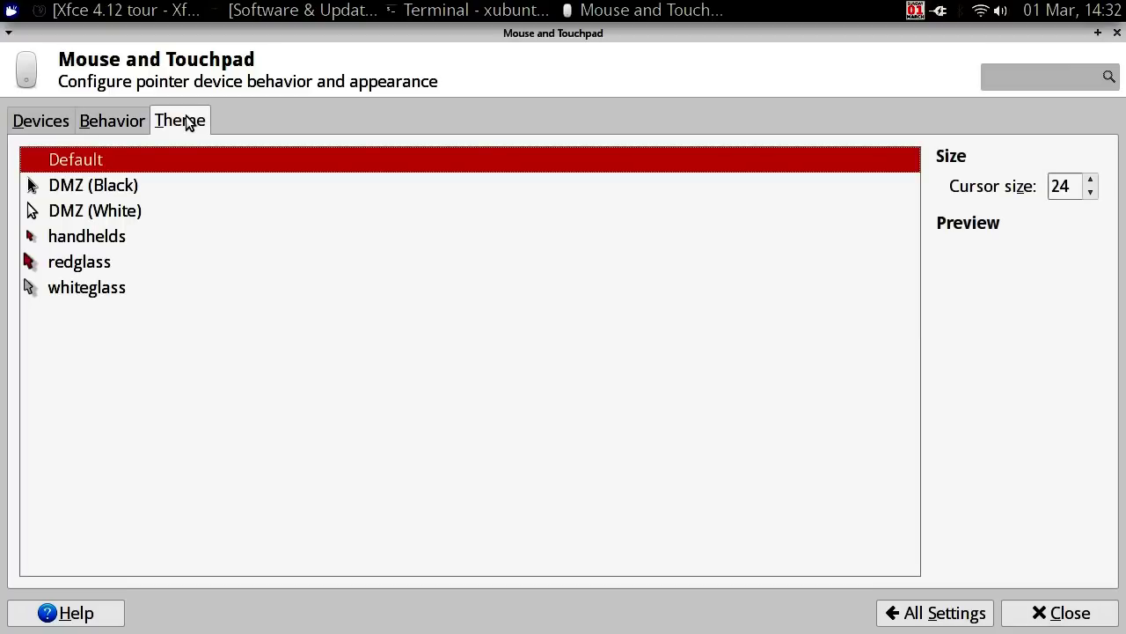
left_click(101, 187)
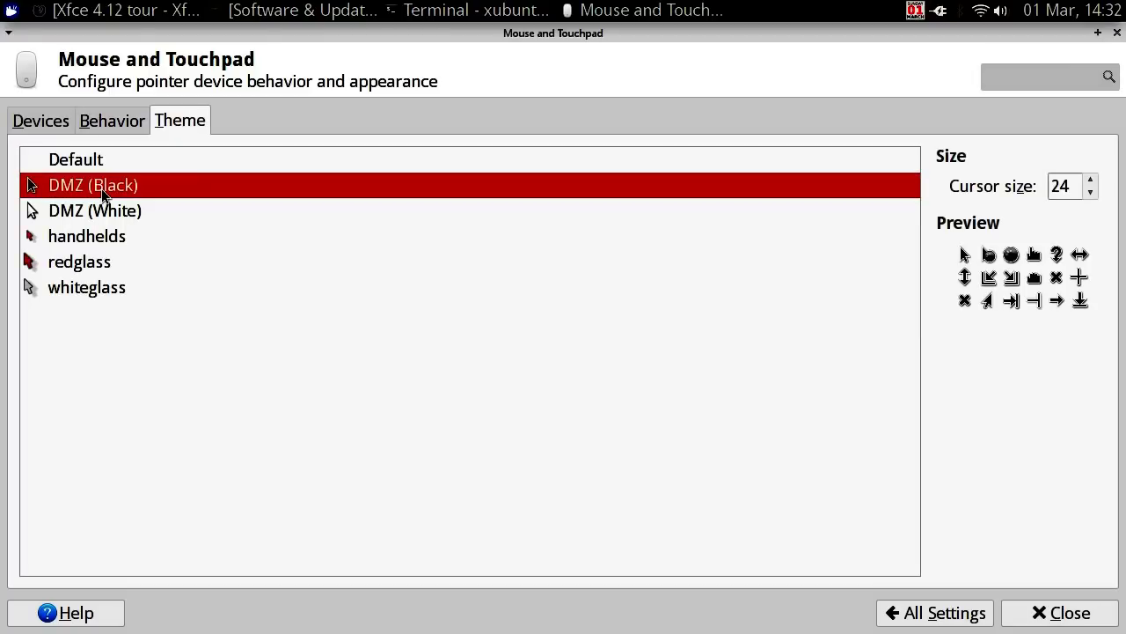
left_click(104, 211)
left_click(104, 238)
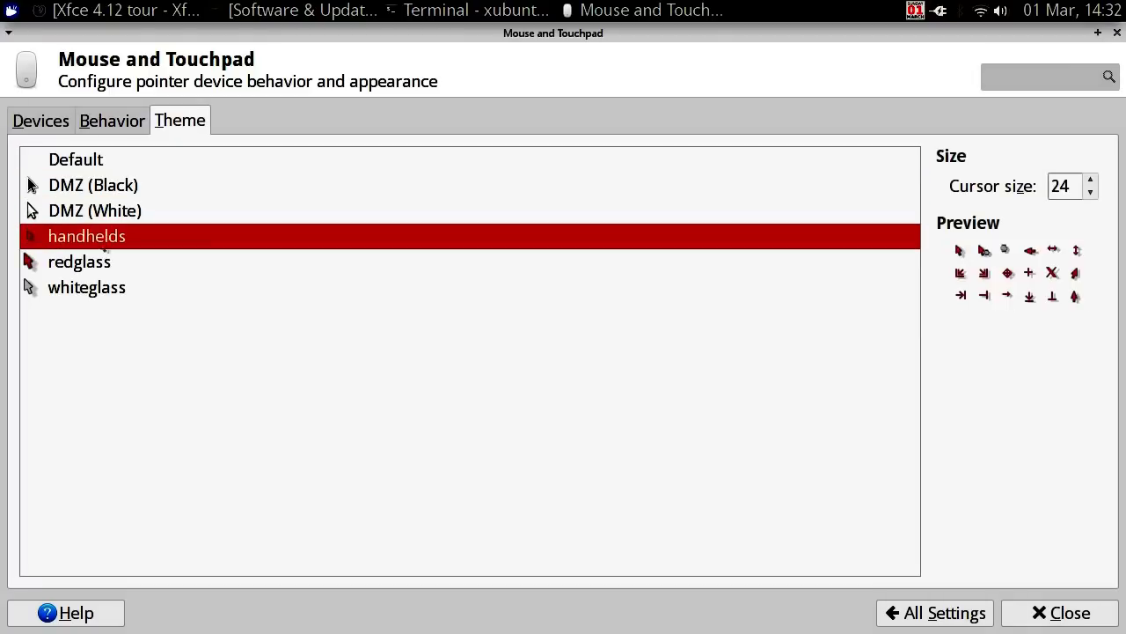
left_click(100, 266)
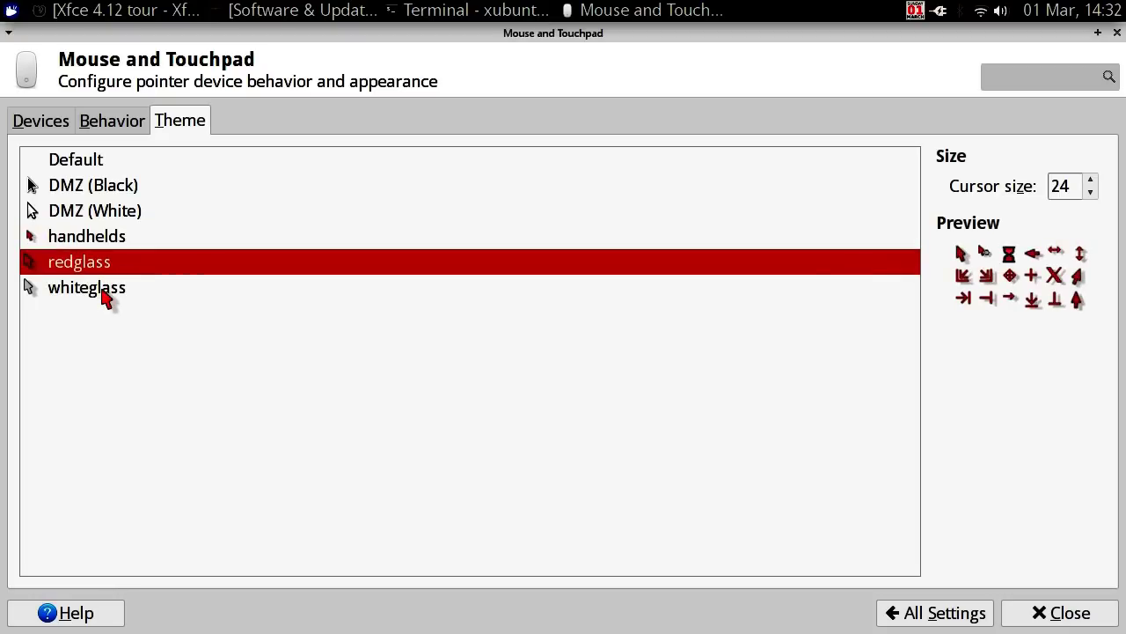
left_click(87, 294)
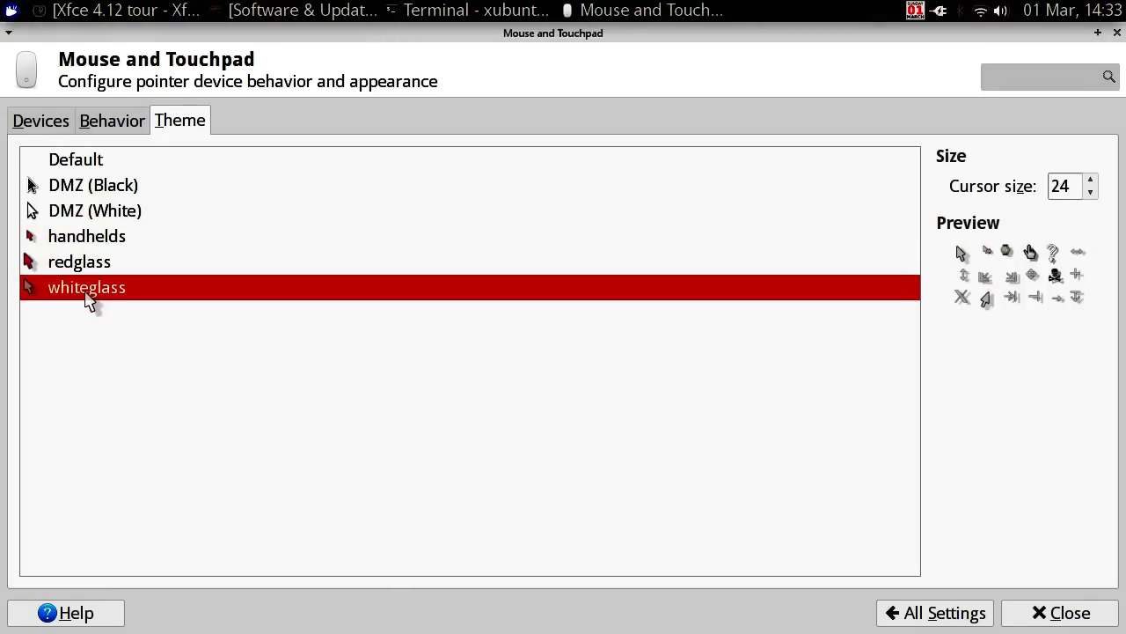
left_click(78, 262)
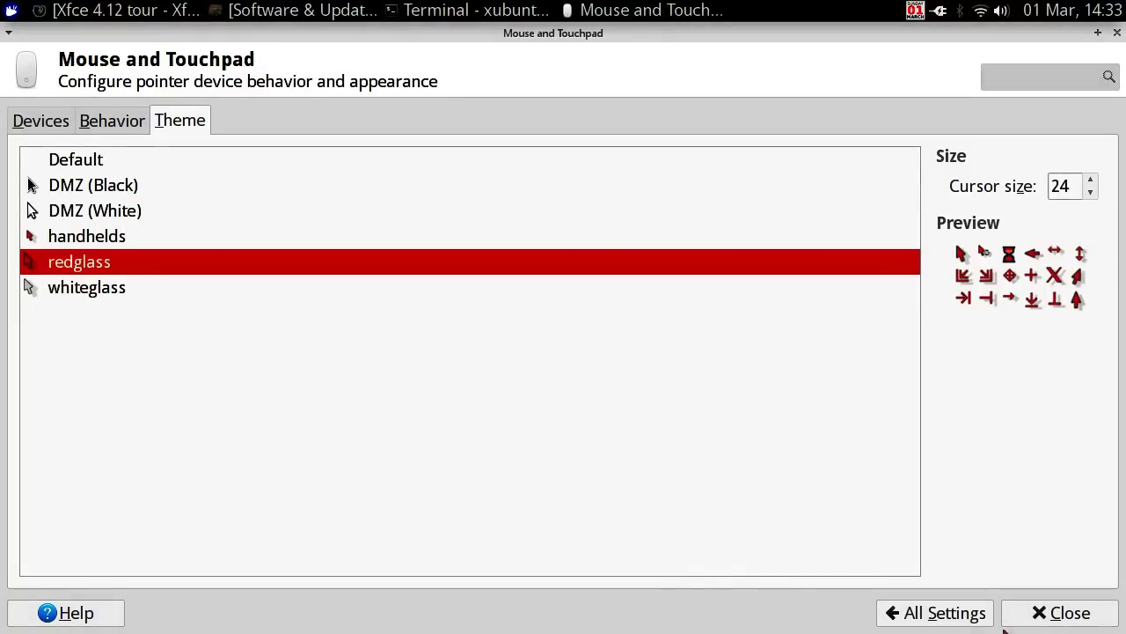
left_click(950, 612)
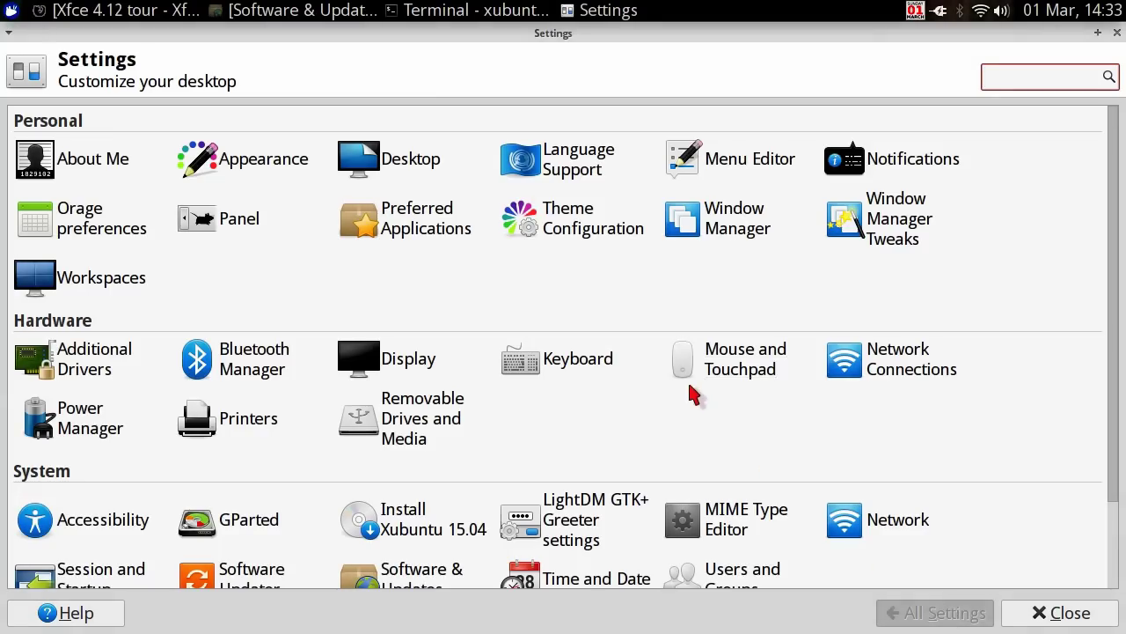
- Open Network Connections and review the OpenWrt Wi-Fi connection's general, Wi-Fi, security, IPv4 and IPv6 settings, leaving without saving
left_click(893, 380)
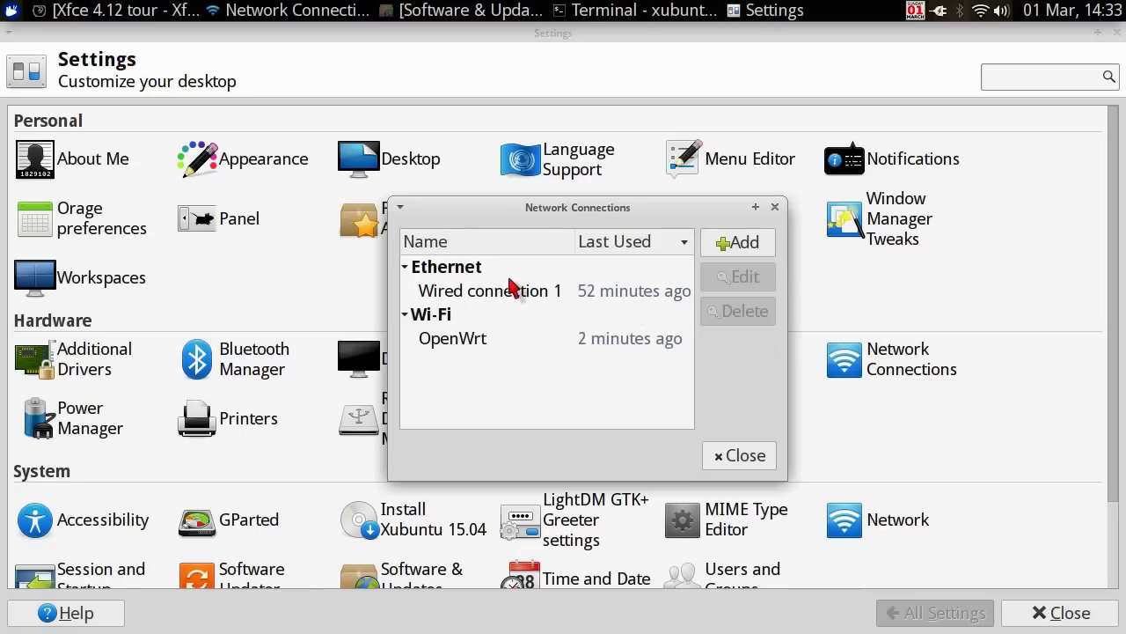
left_click(510, 279)
left_click(517, 334)
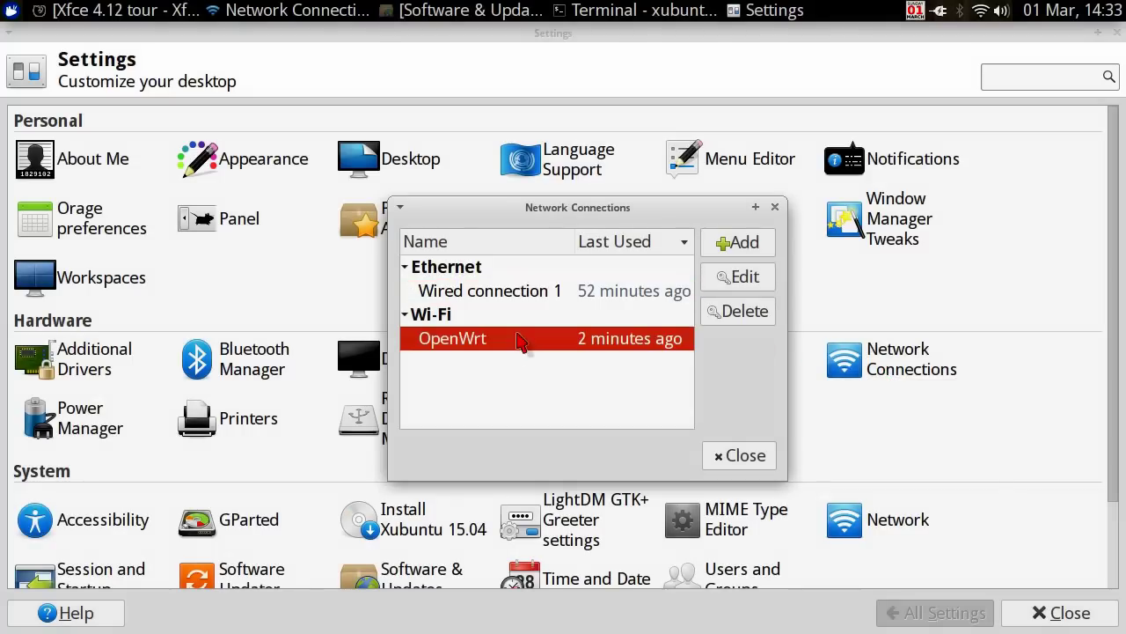
left_click(721, 280)
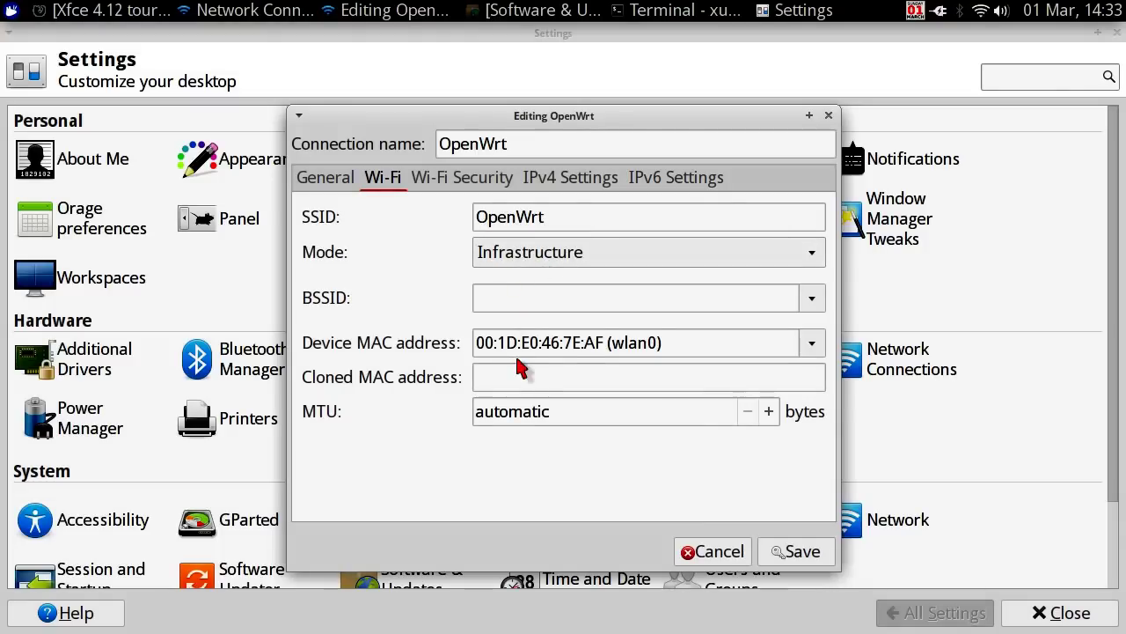
left_click(341, 187)
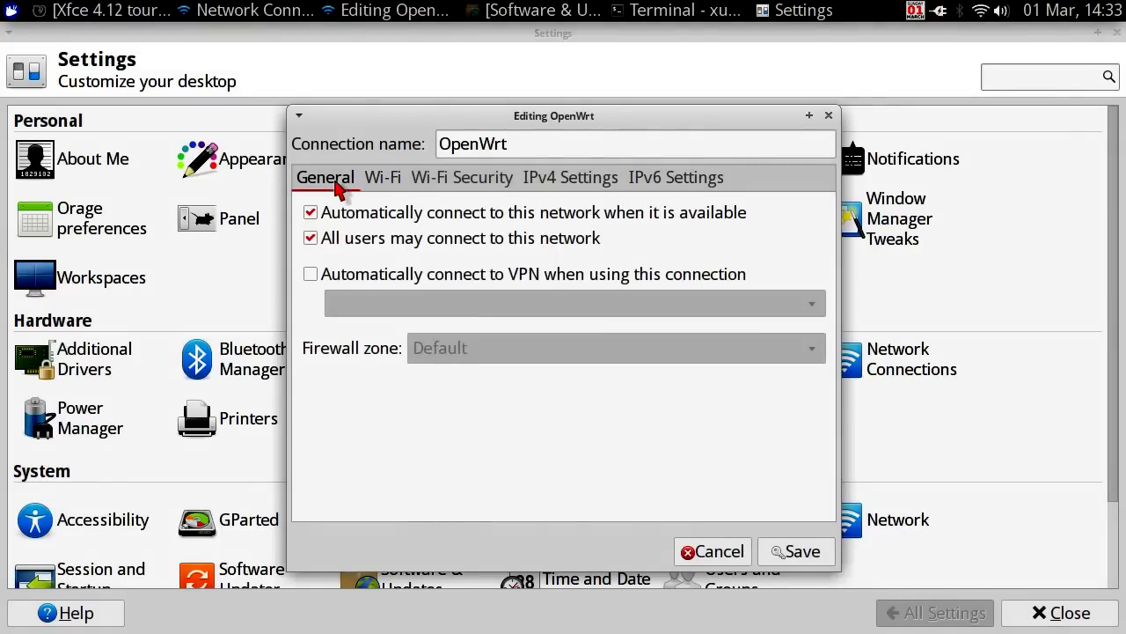
left_click(384, 188)
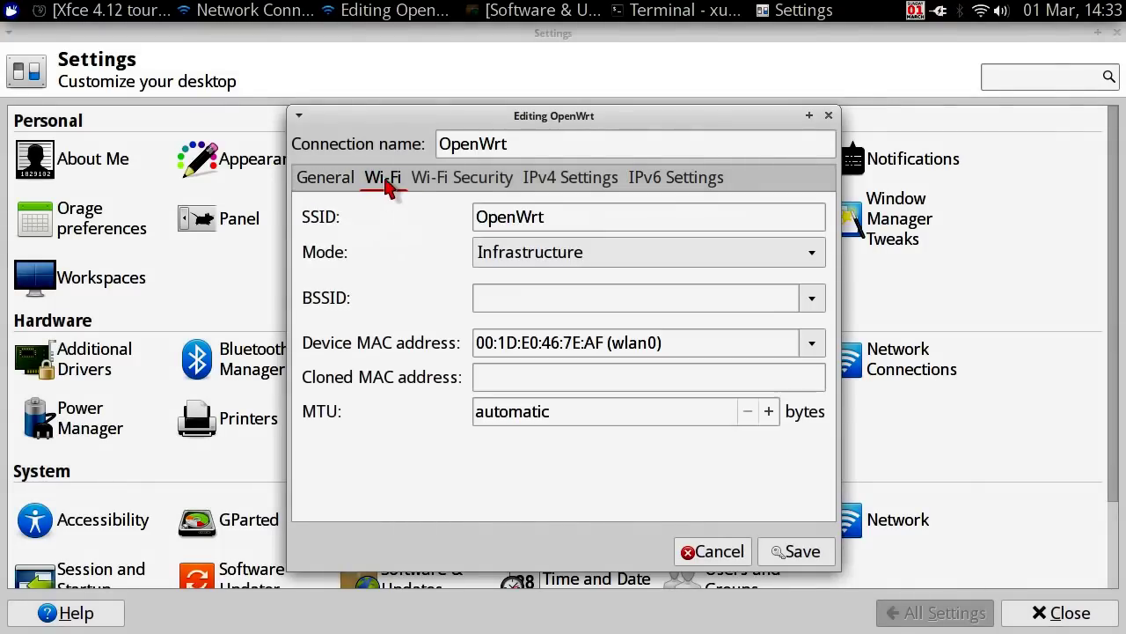
left_click(461, 185)
left_click(560, 185)
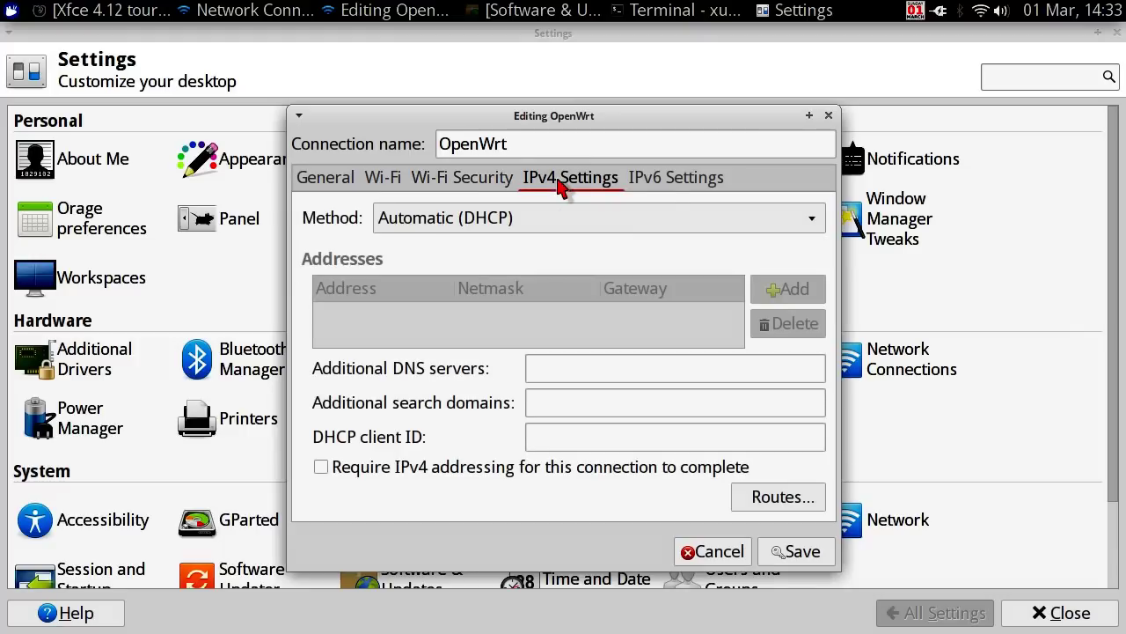
left_click(669, 187)
left_click(701, 553)
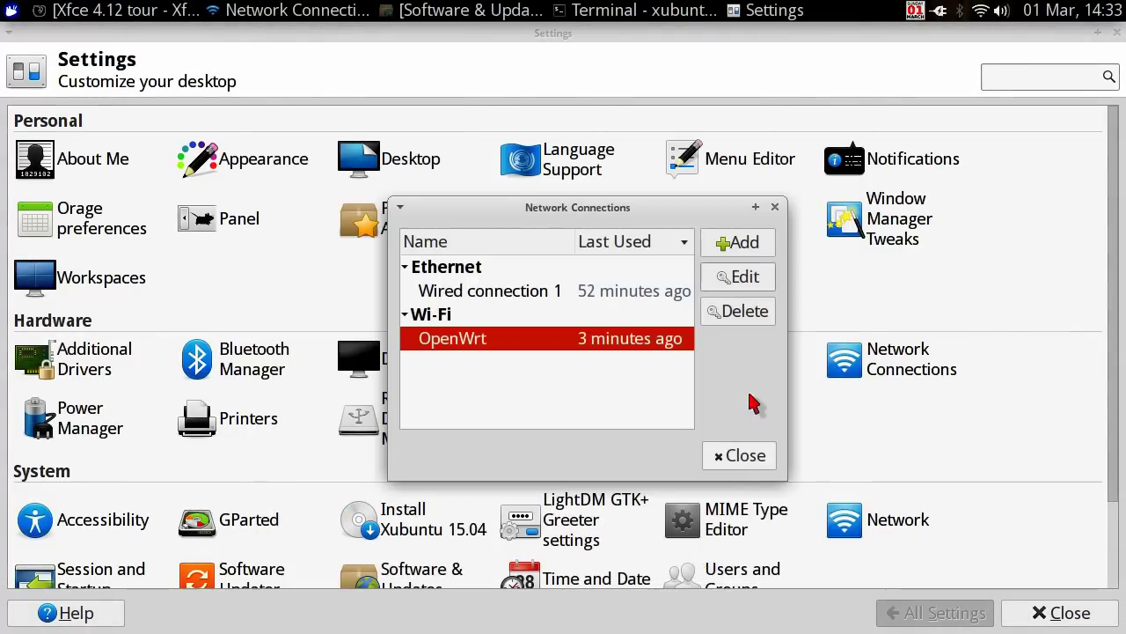
left_click(750, 455)
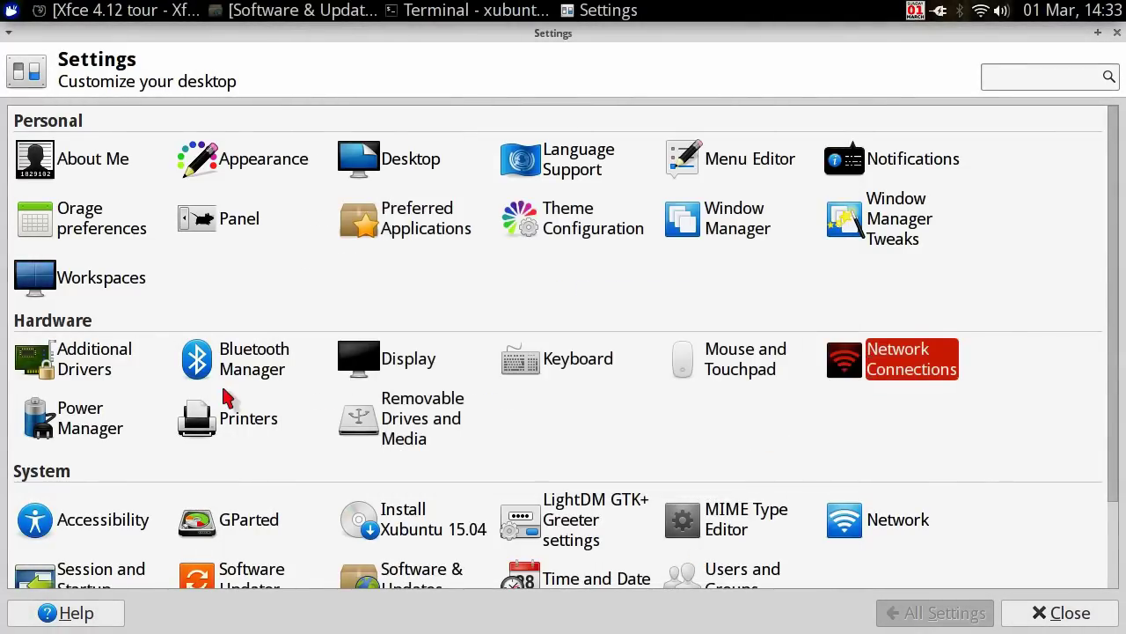
- Review the Power Manager's general, system, display, security and devices settings, and close it
left_click(91, 413)
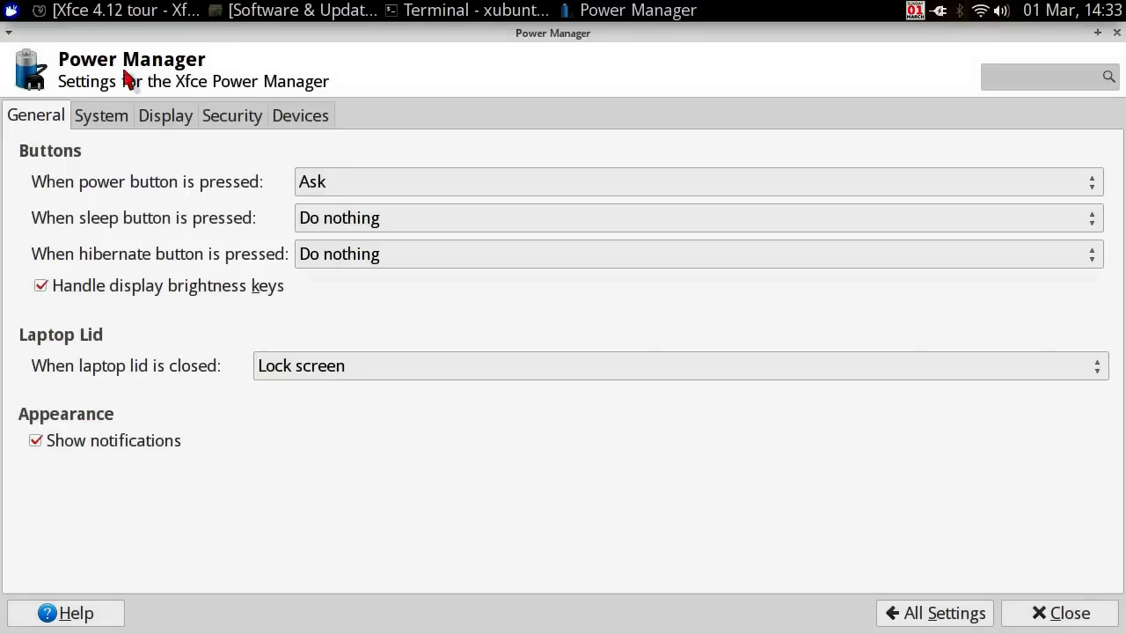
left_click(112, 117)
left_click(157, 123)
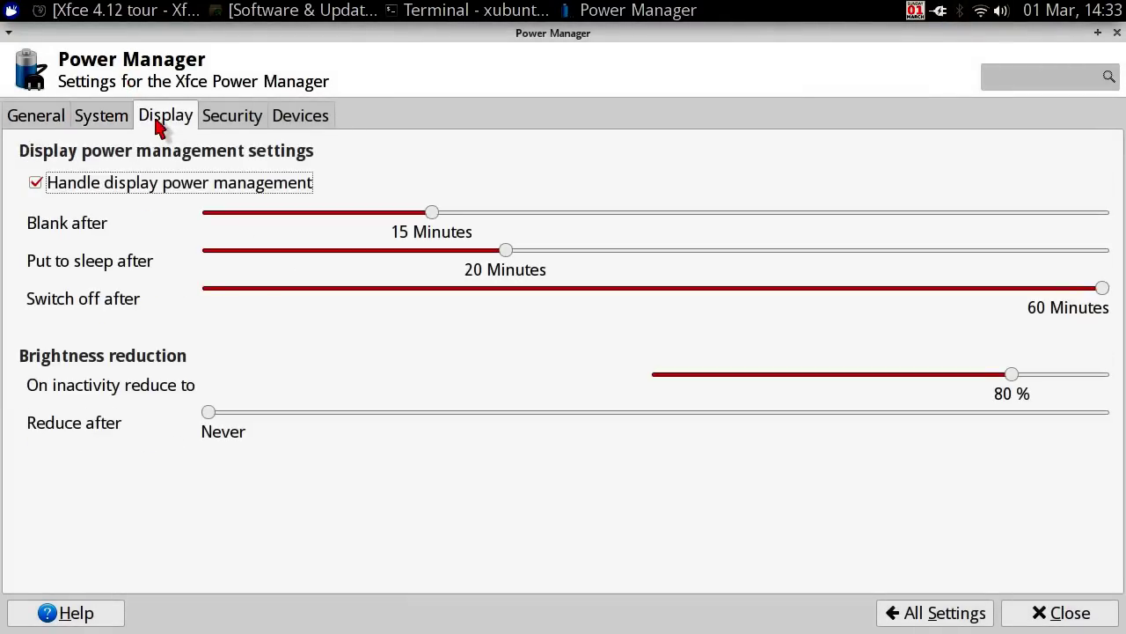
left_click(238, 124)
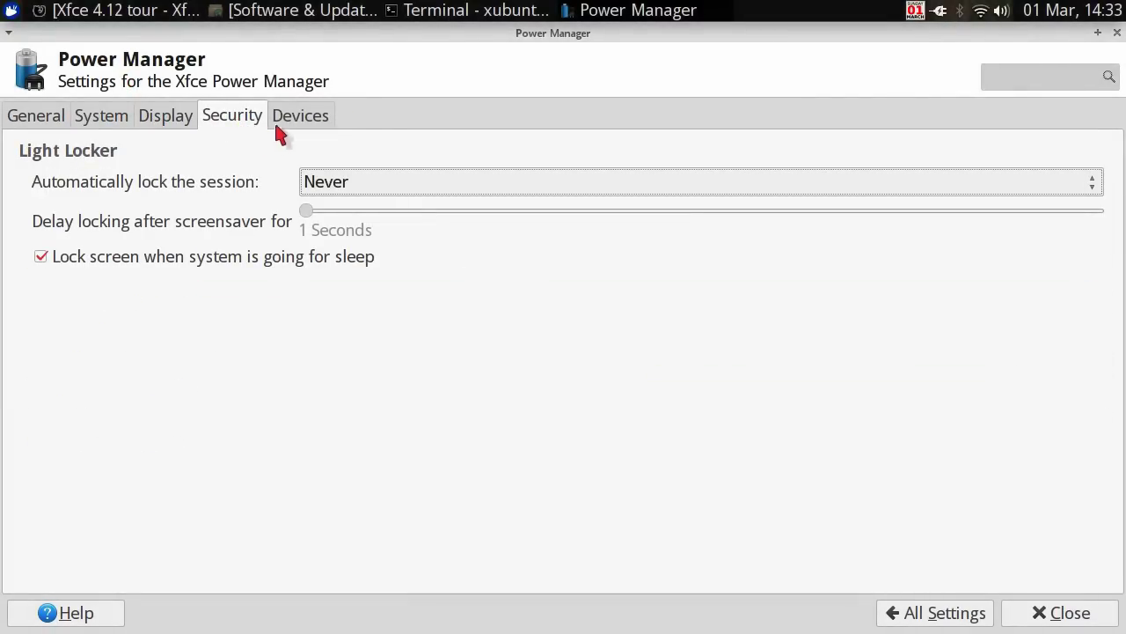
left_click(301, 123)
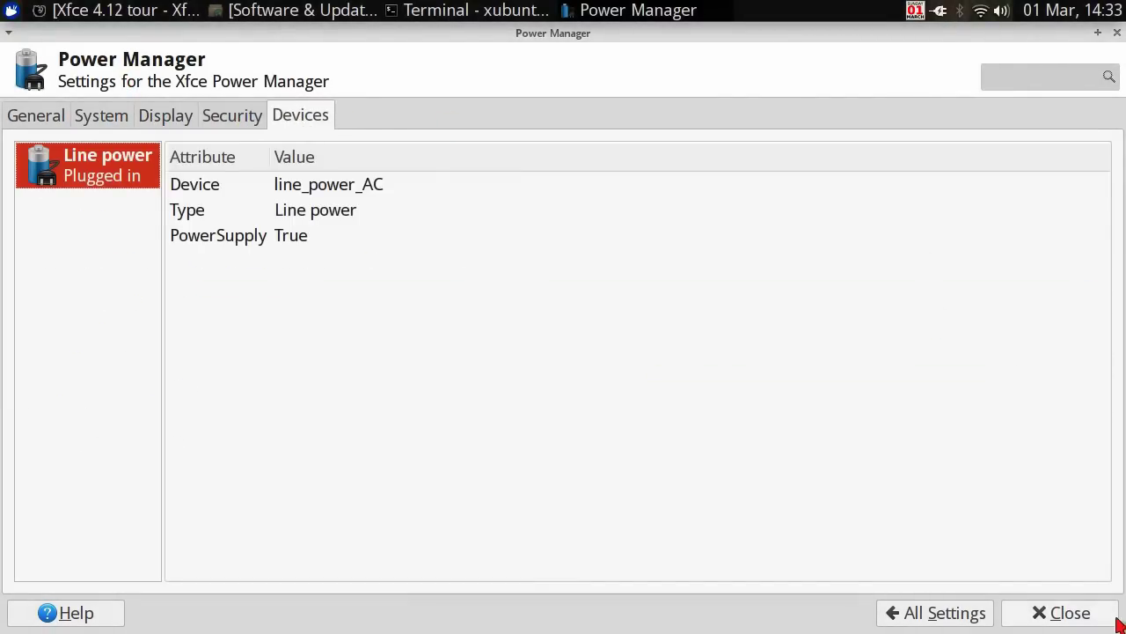
left_click(1060, 613)
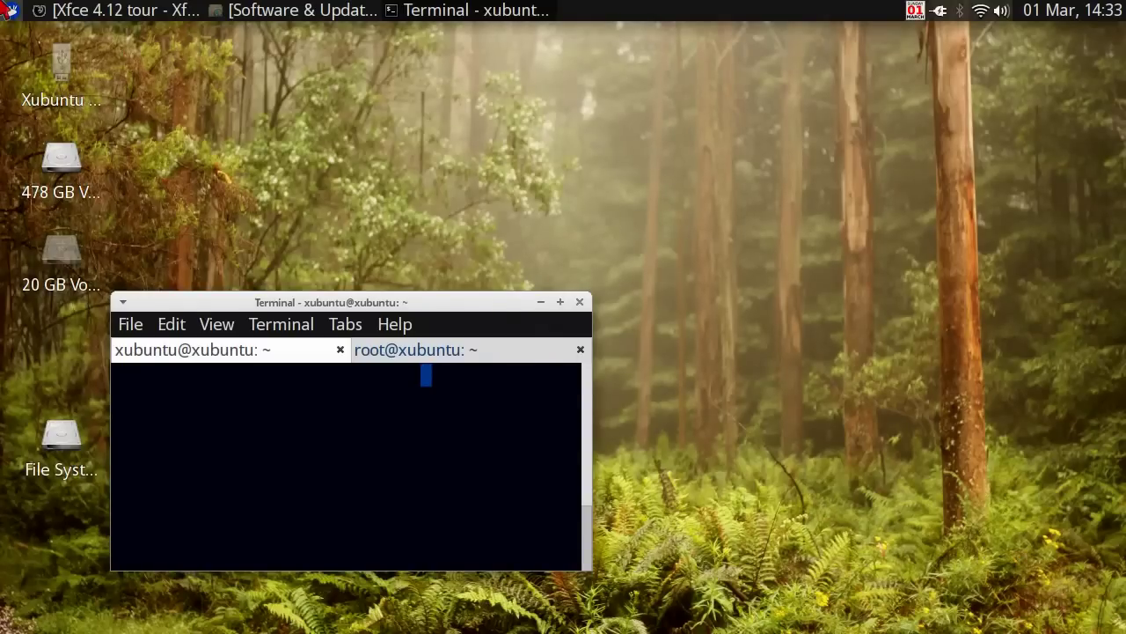
- Reopen the Settings manager from the applications menu and maximize its window
left_click(11, 11)
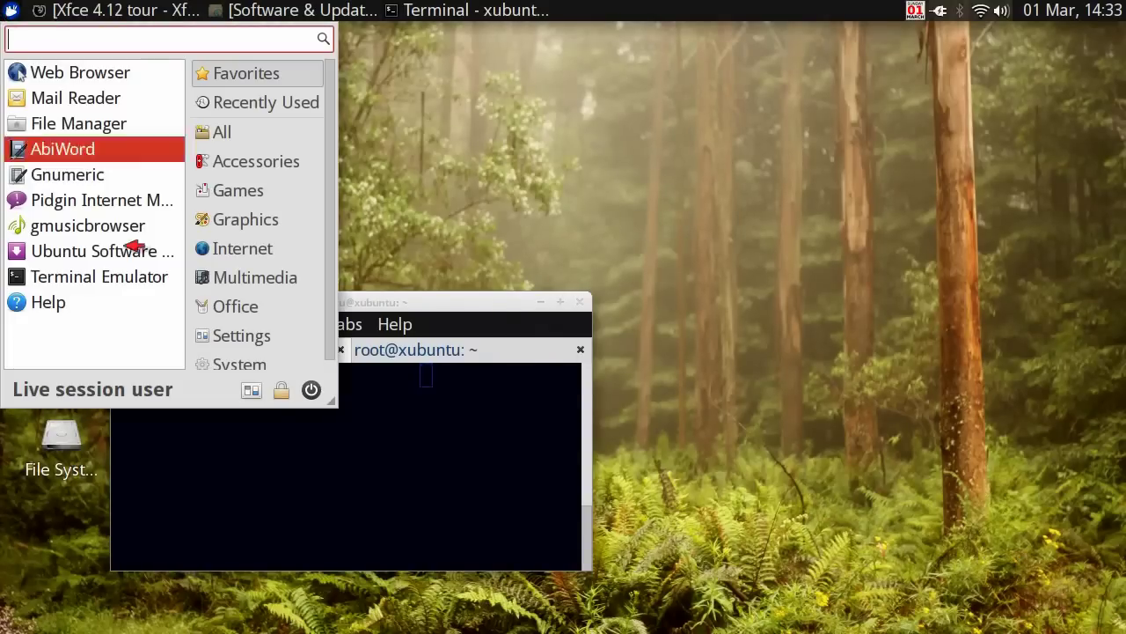
left_click(252, 392)
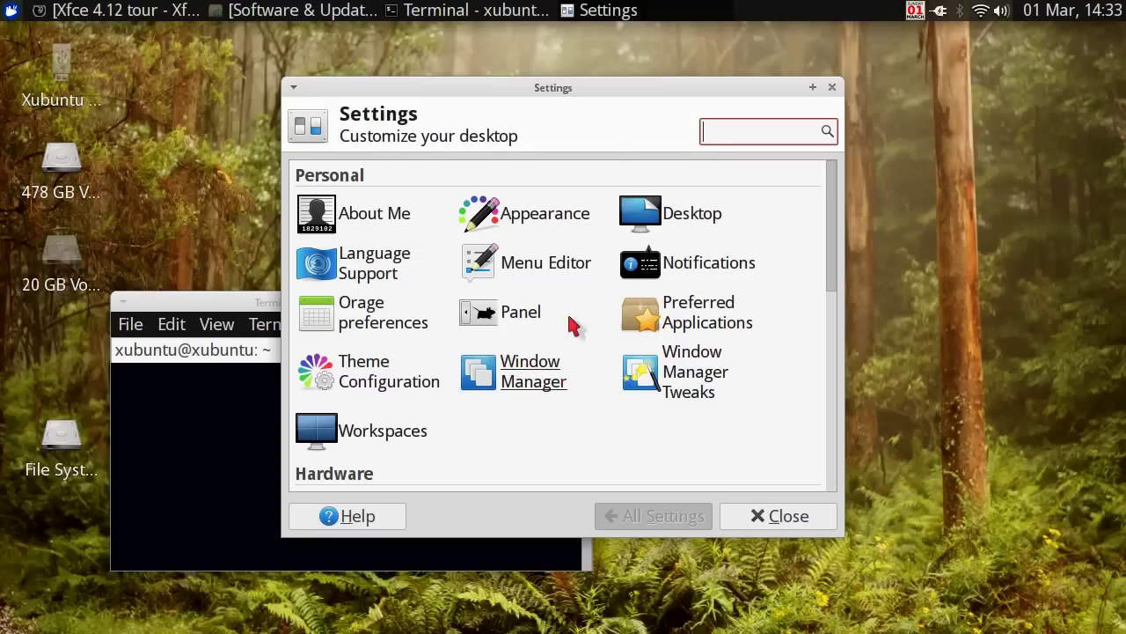
double_click(586, 88)
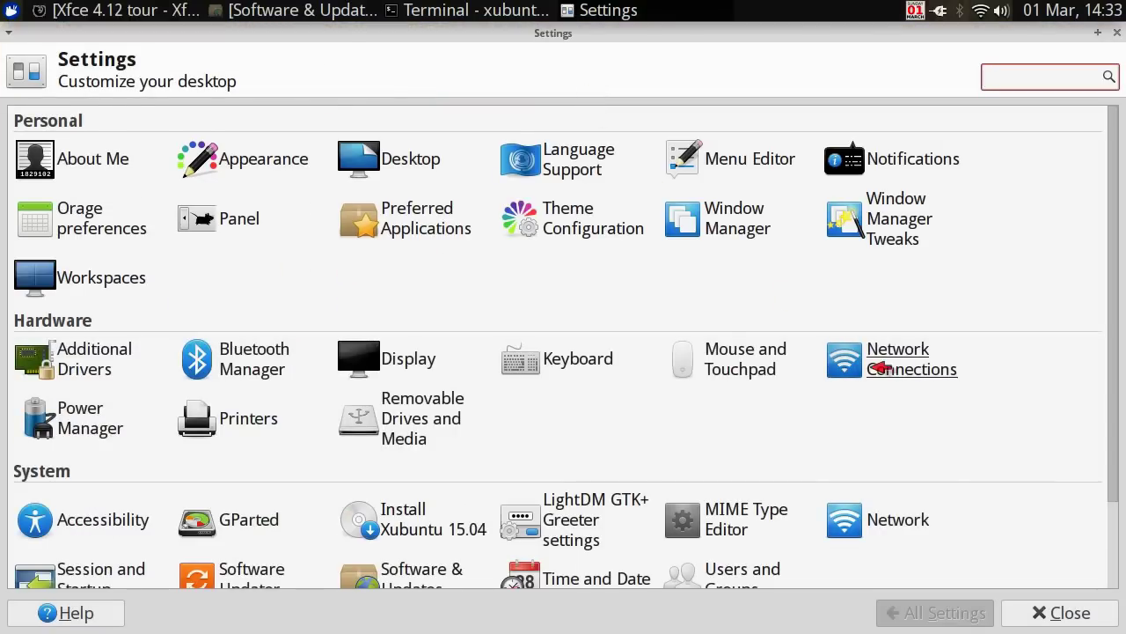
- Open the Printers configuration in the Hardware group to check for configured printers, and close it
scroll(874, 370, "down", 2)
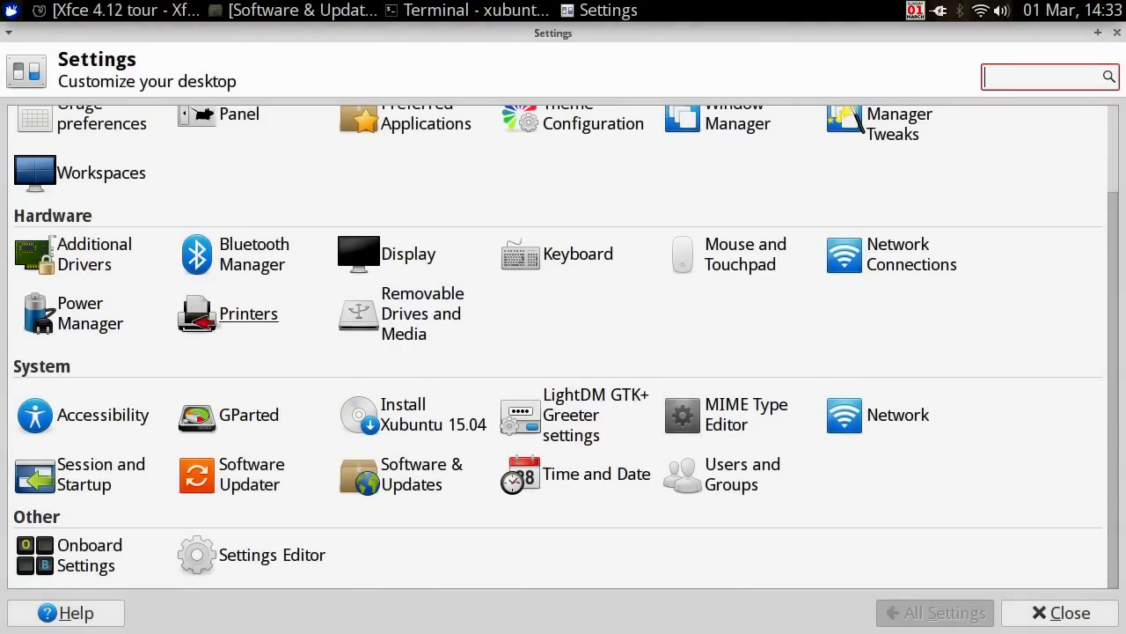
left_click(240, 322)
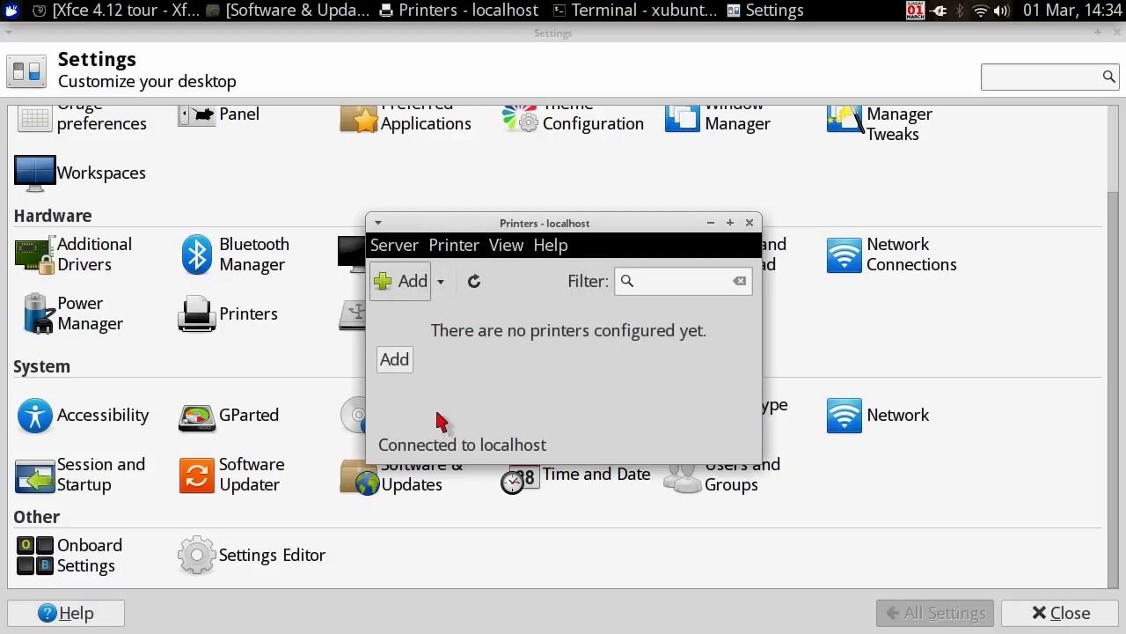
left_click(749, 224)
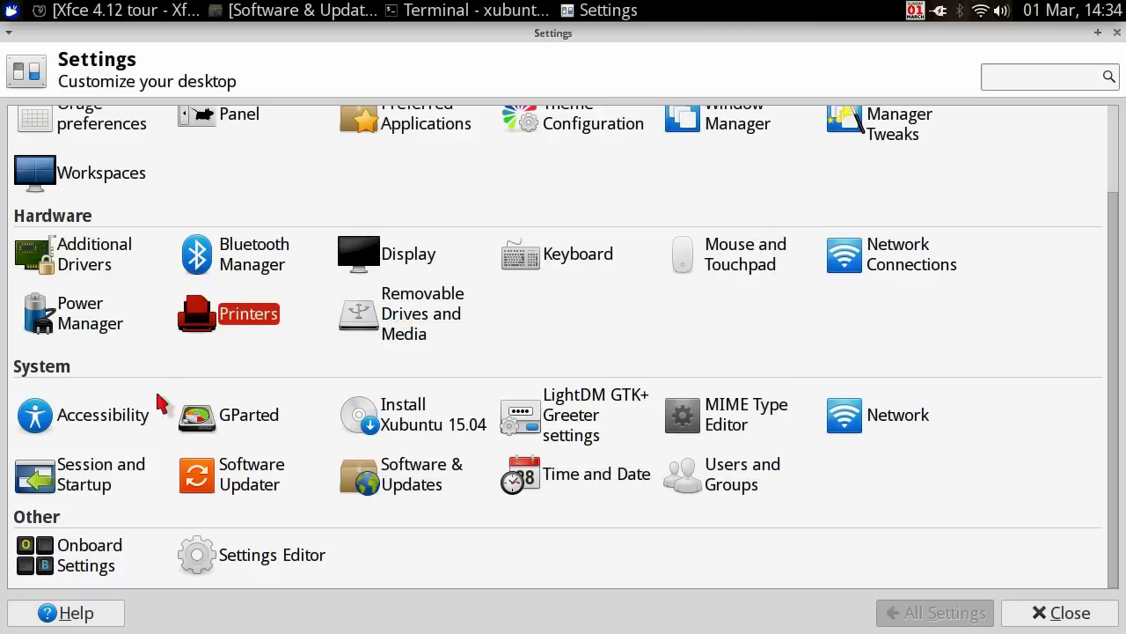
- Review the Accessibility options for assistive technologies, keyboard and mouse, and return to the settings overview
left_click(125, 415)
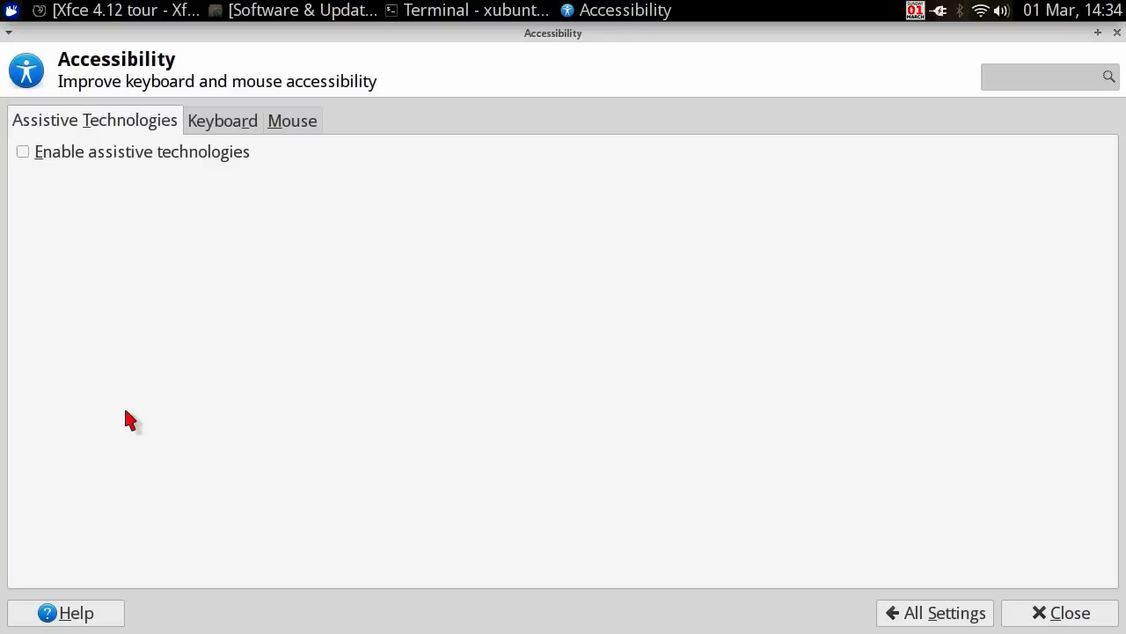
left_click(225, 126)
left_click(303, 126)
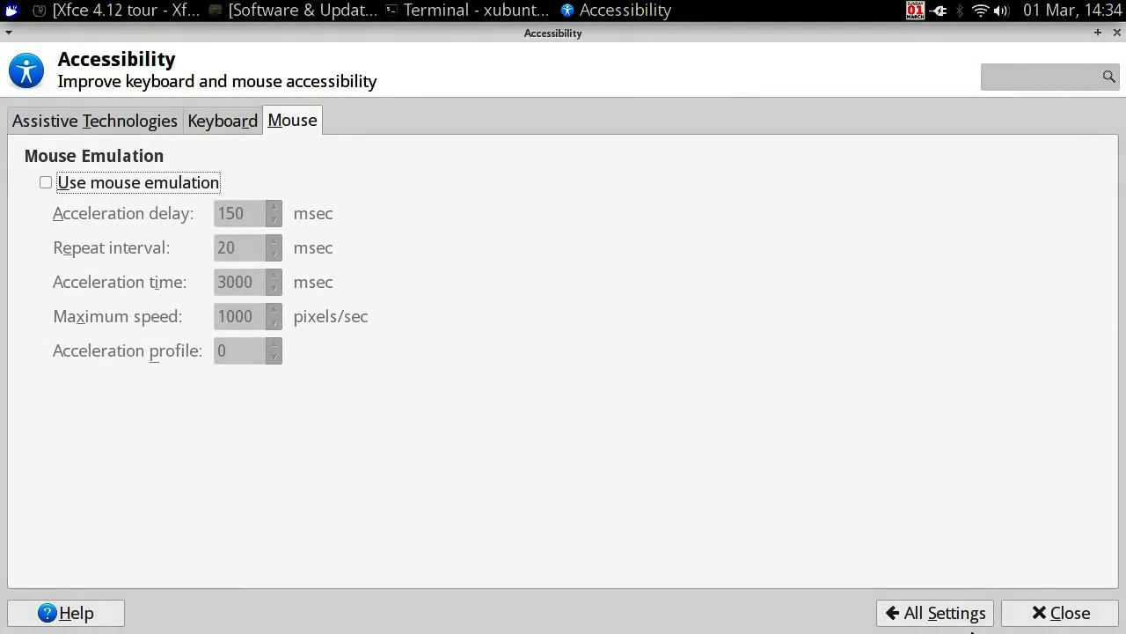
left_click(950, 620)
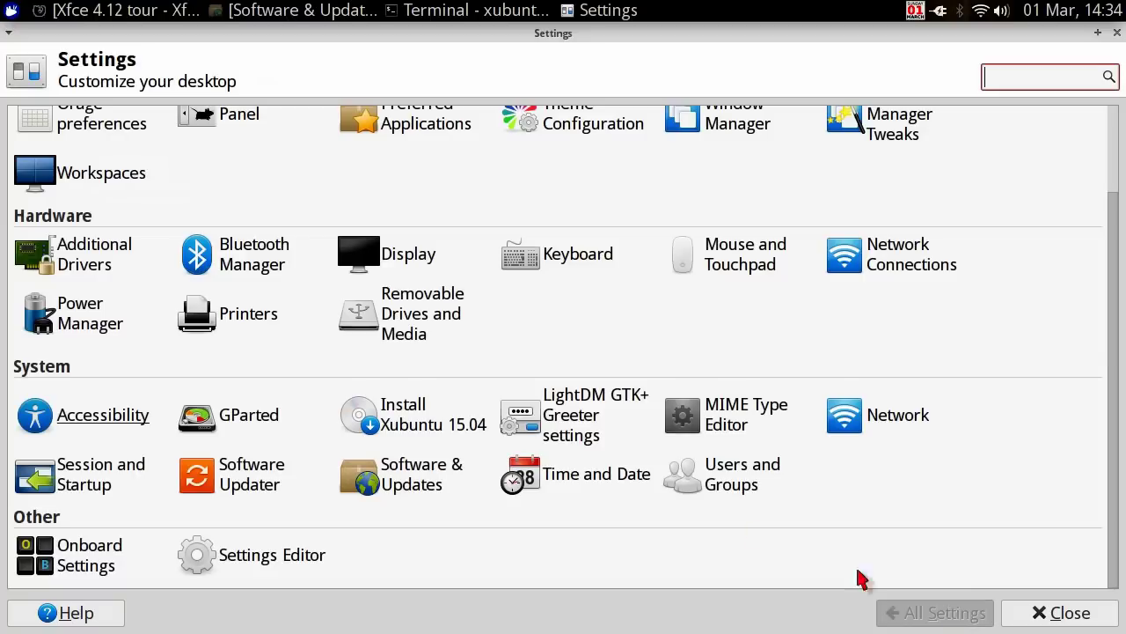
- Review the Removable Drives and Media options for storage, multimedia, cameras, PDAs, printers and input devices, and close the dialog
left_click(422, 324)
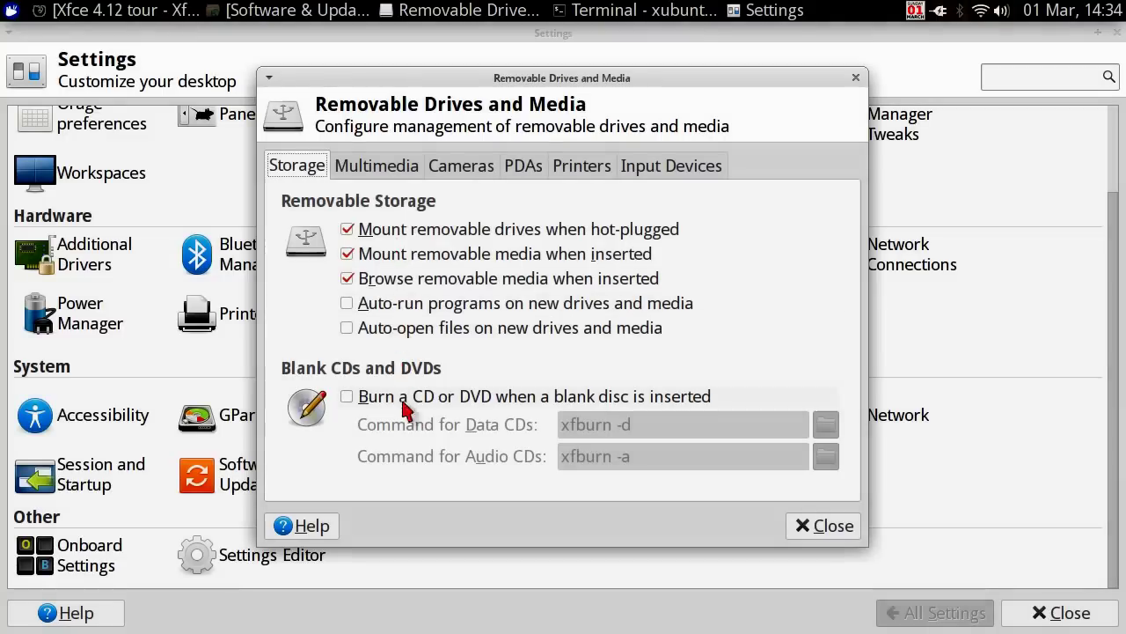
left_click(370, 167)
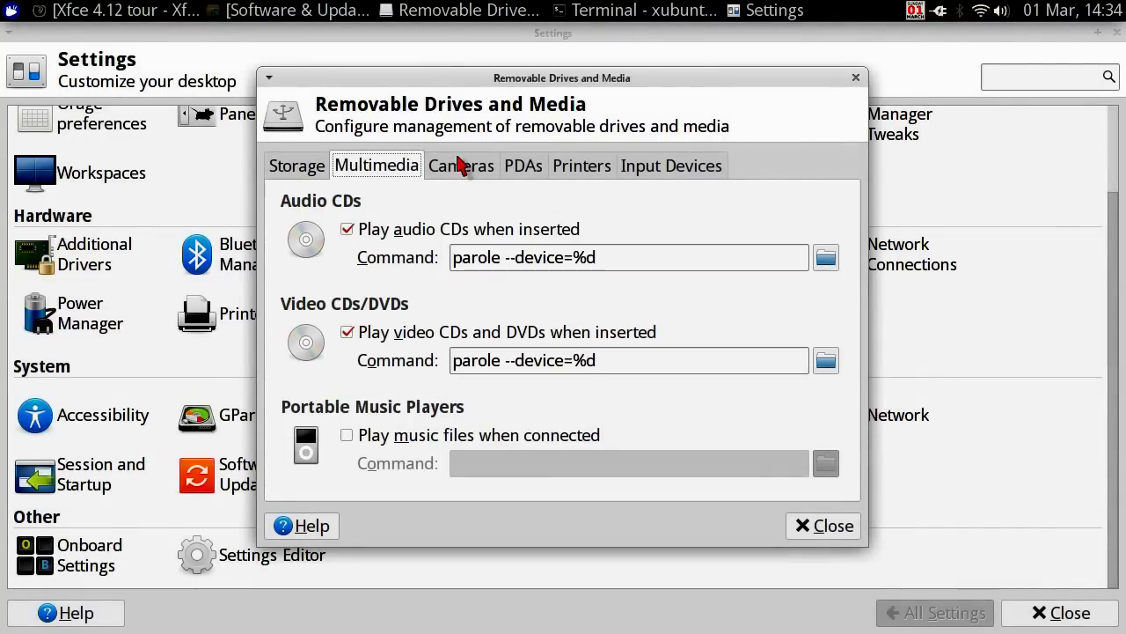
left_click(461, 166)
left_click(539, 164)
left_click(579, 166)
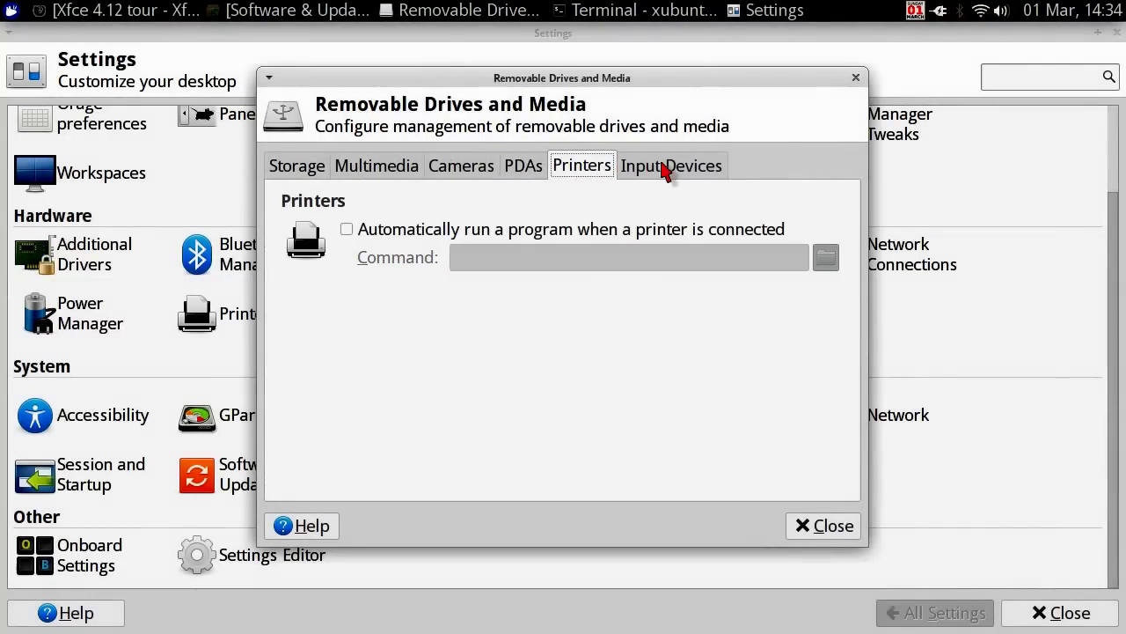
left_click(665, 168)
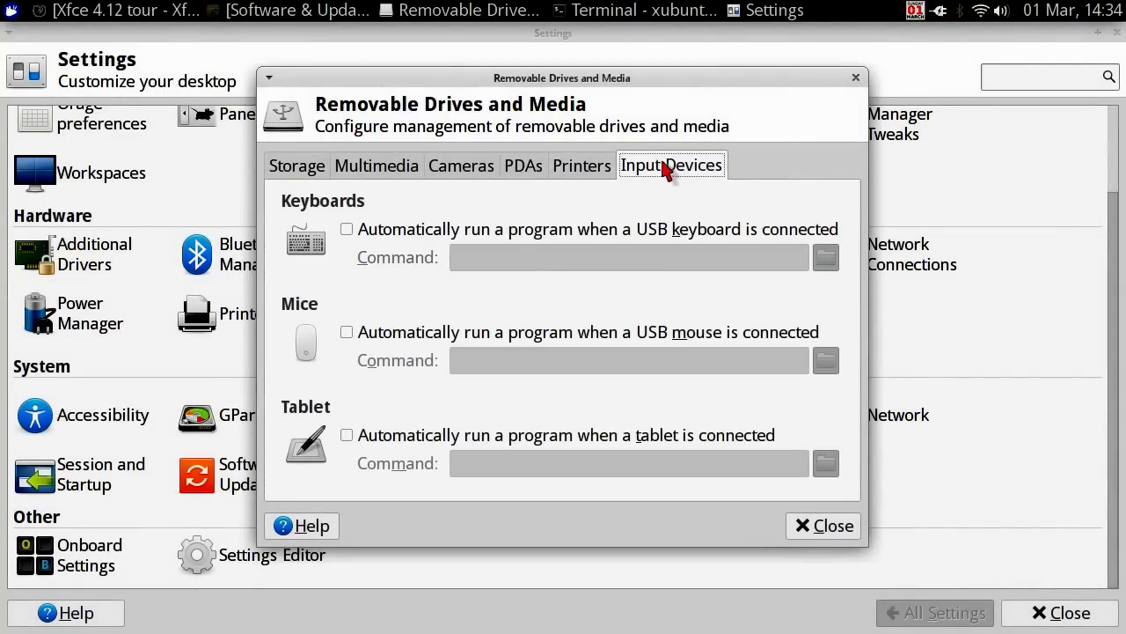
left_click(825, 526)
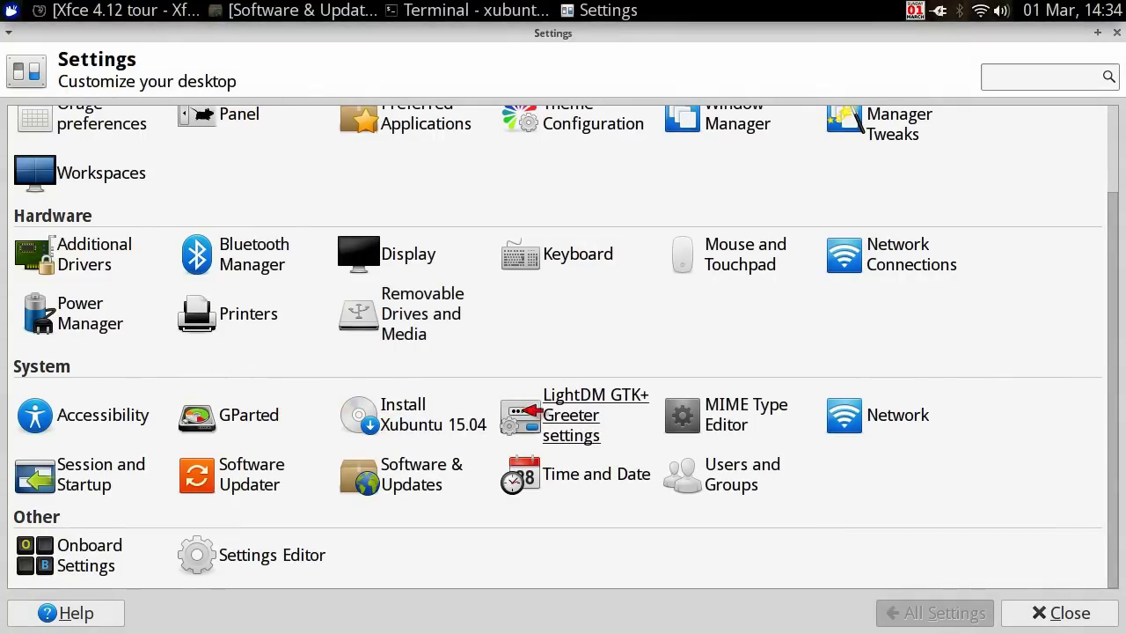
- Review the LightDM GTK+ Greeter's appearance, panel, window position and miscellaneous options, and return to the settings overview
left_click(582, 411)
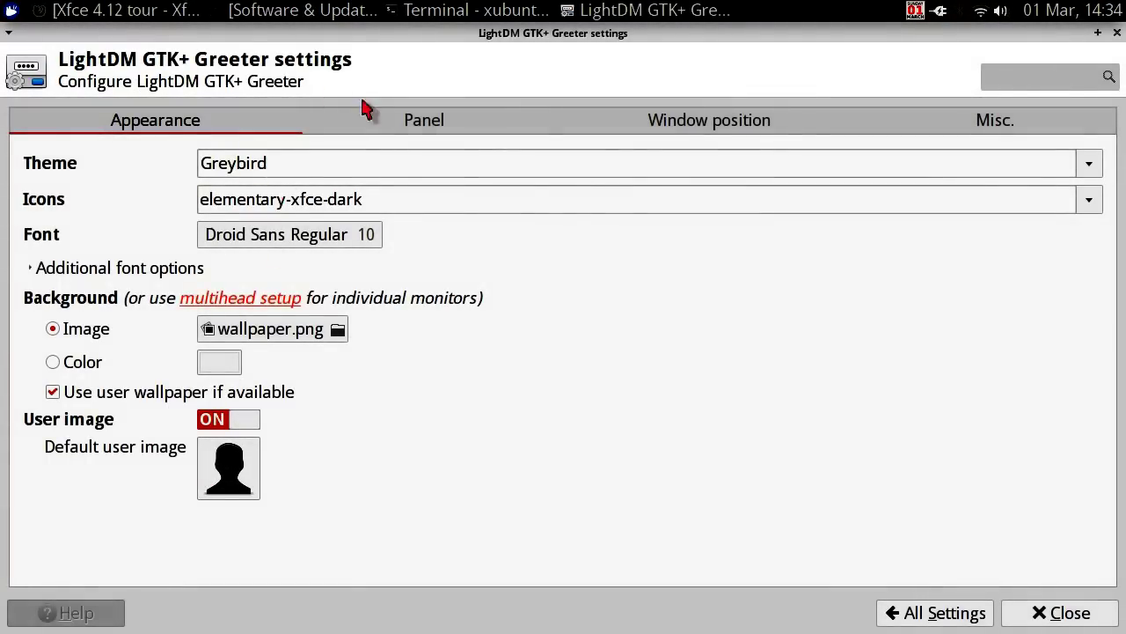
left_click(420, 123)
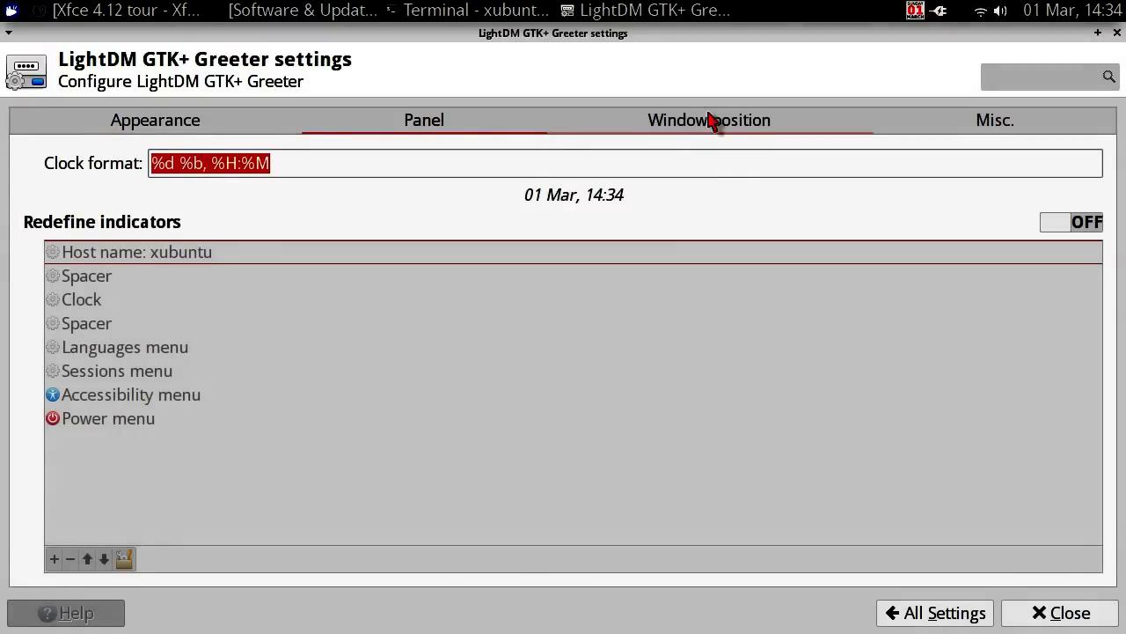
left_click(710, 122)
left_click(1010, 125)
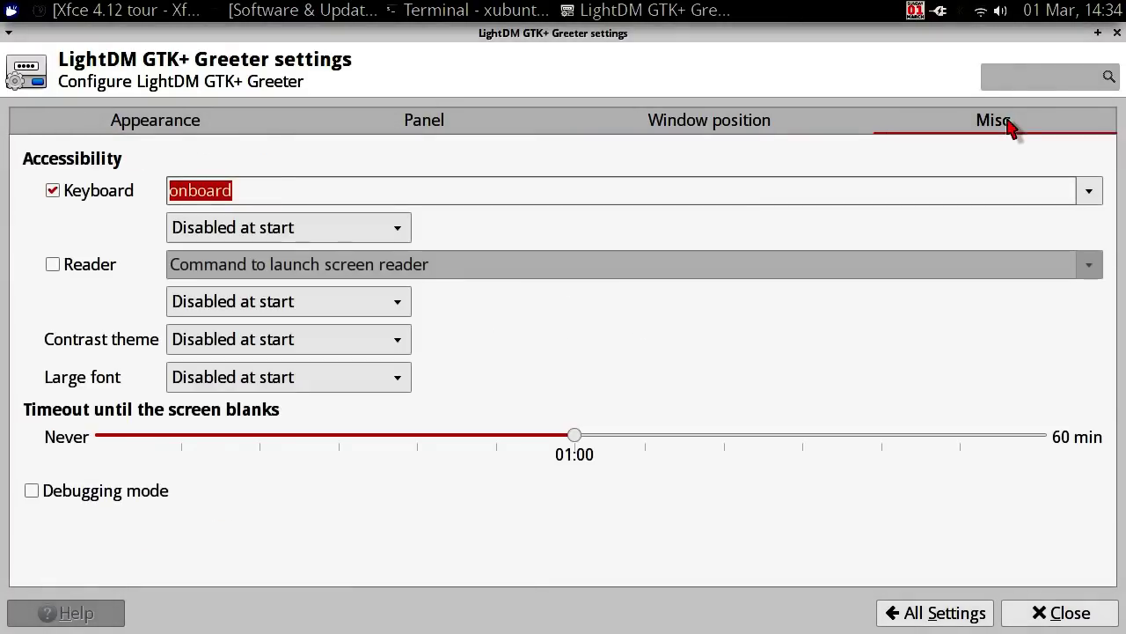
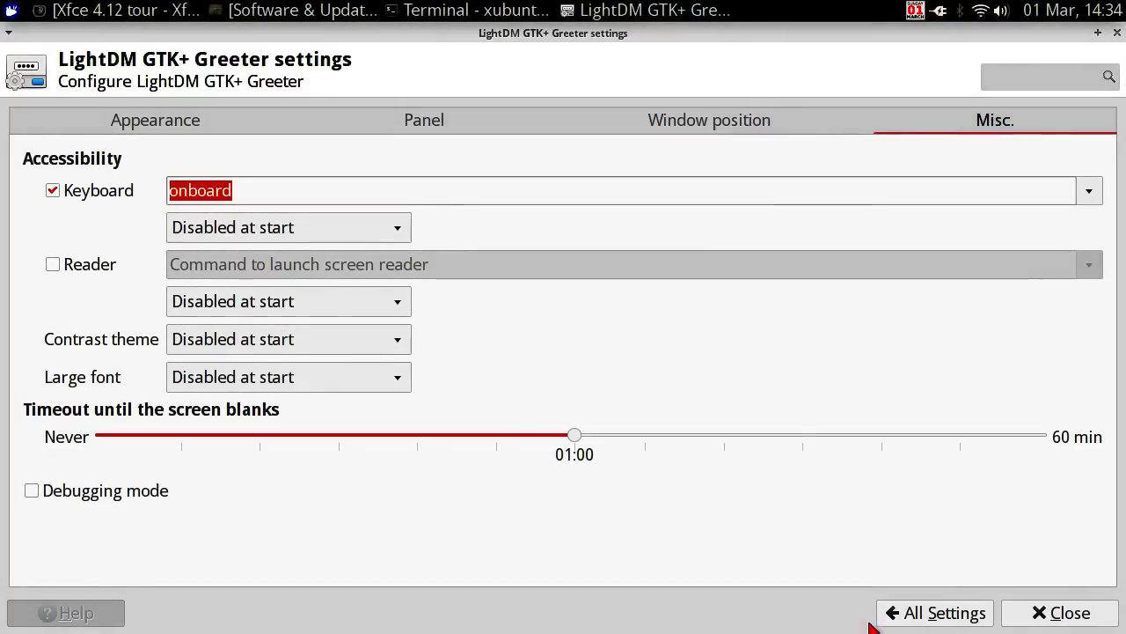
left_click(912, 614)
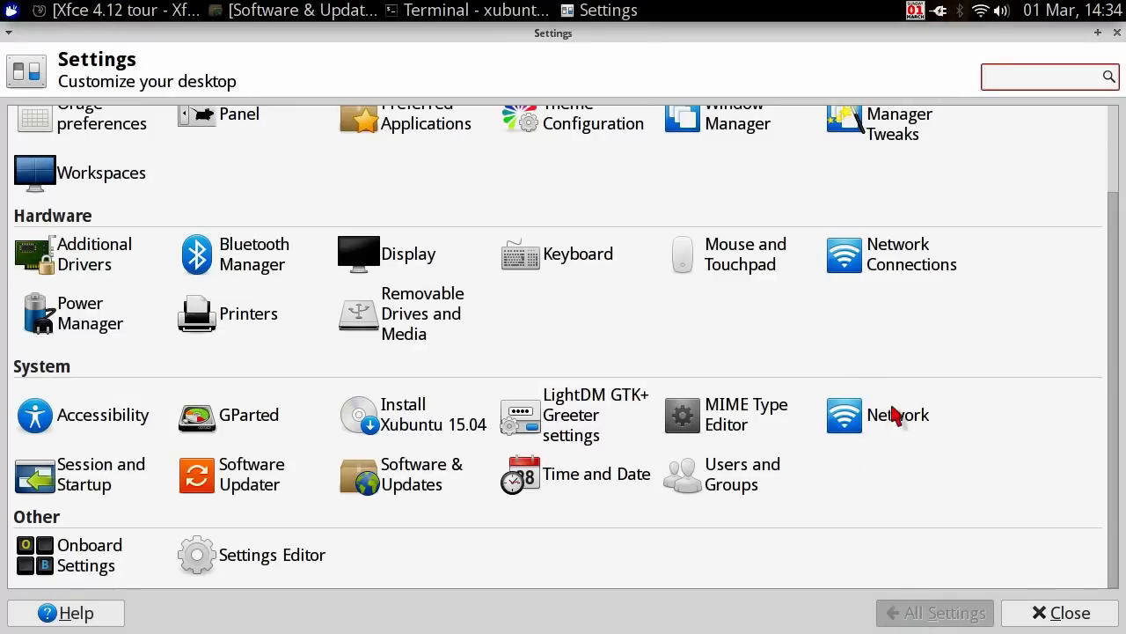
- Review the Session and Startup options, including splash, the full application autostart list, session and advanced settings, and return to the overview
left_click(118, 458)
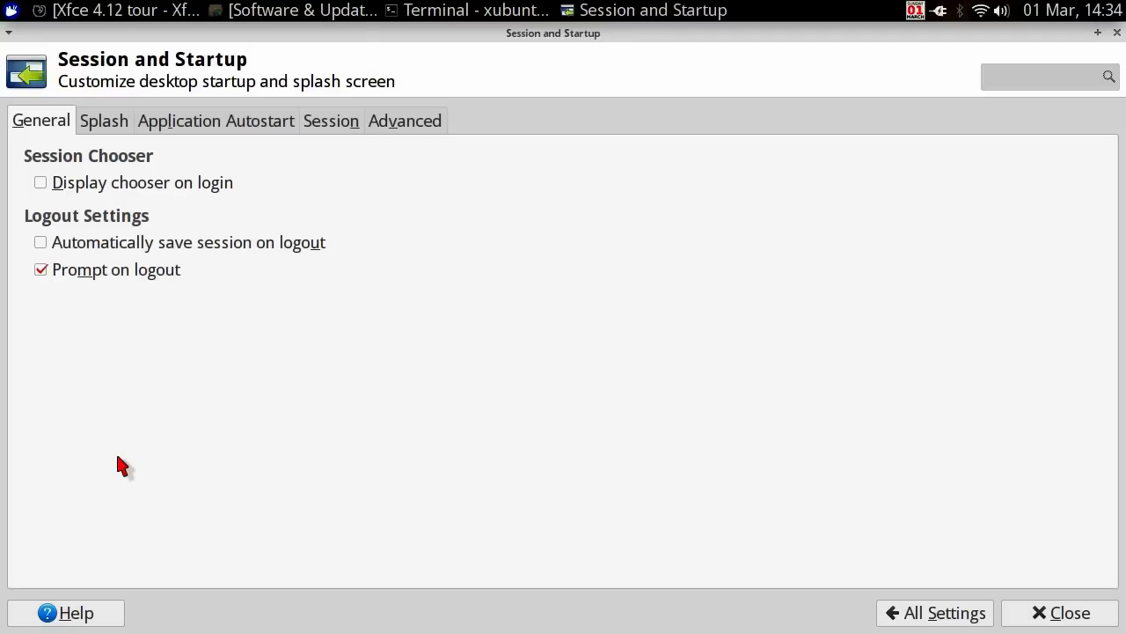
left_click(110, 123)
left_click(264, 124)
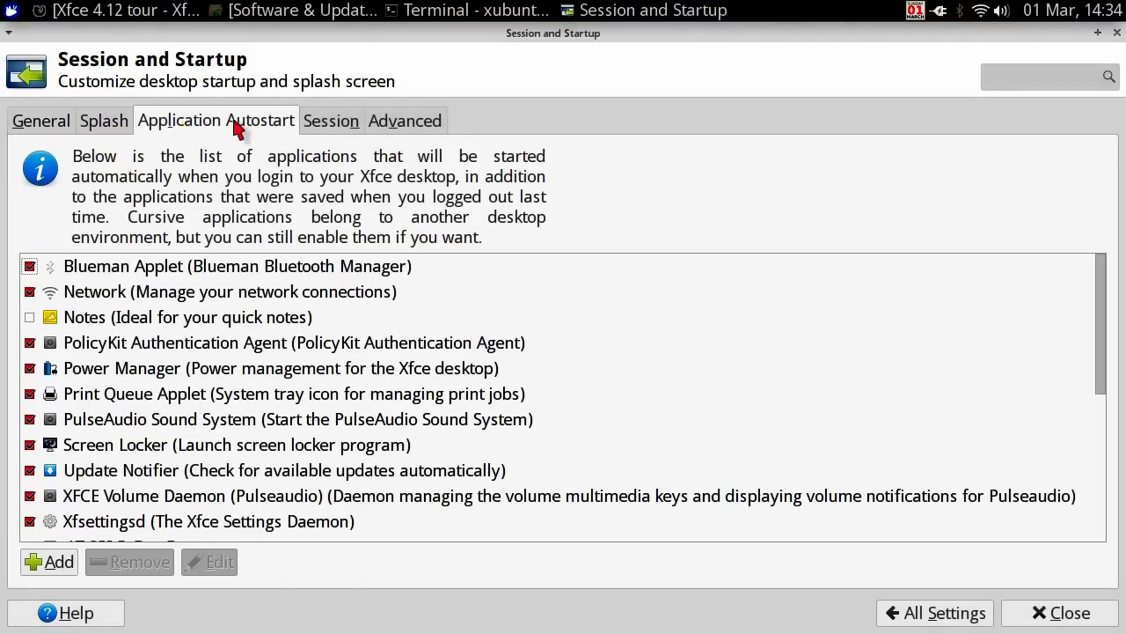
left_click(335, 124)
left_click(281, 114)
scroll(326, 448, "down", 4)
scroll(326, 452, "down", 3)
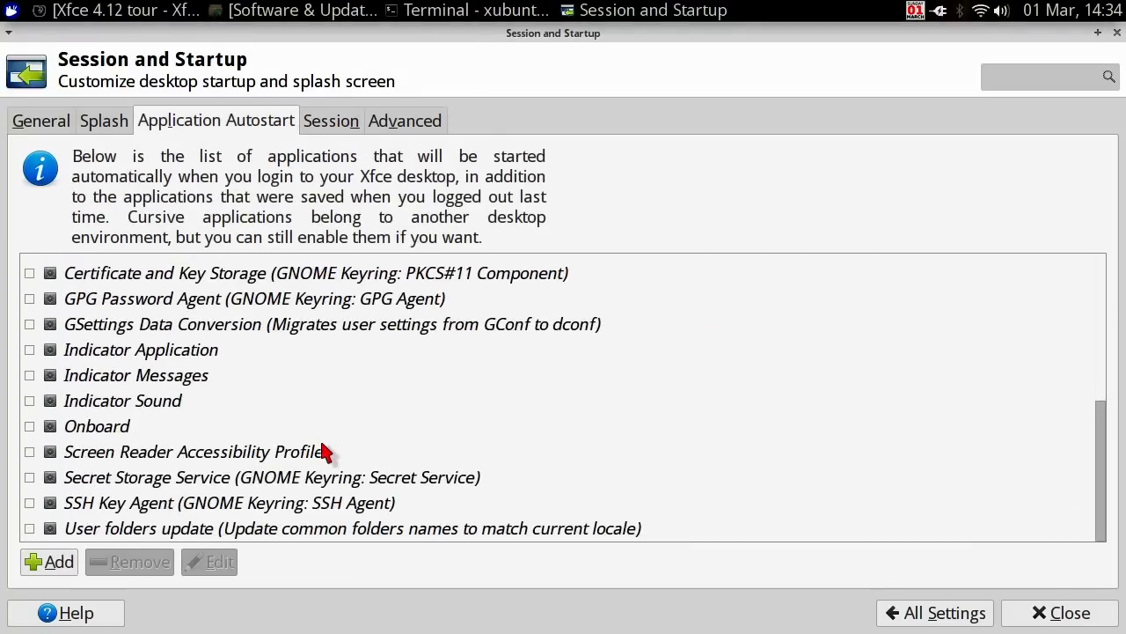
scroll(322, 451, "up", 7)
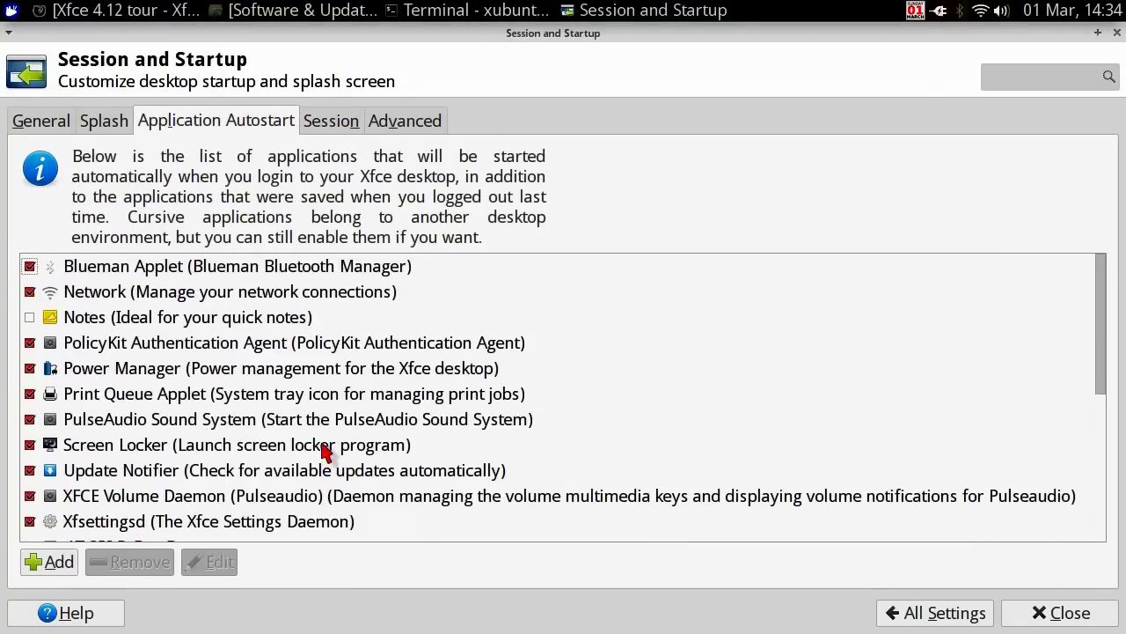
left_click(342, 121)
left_click(384, 129)
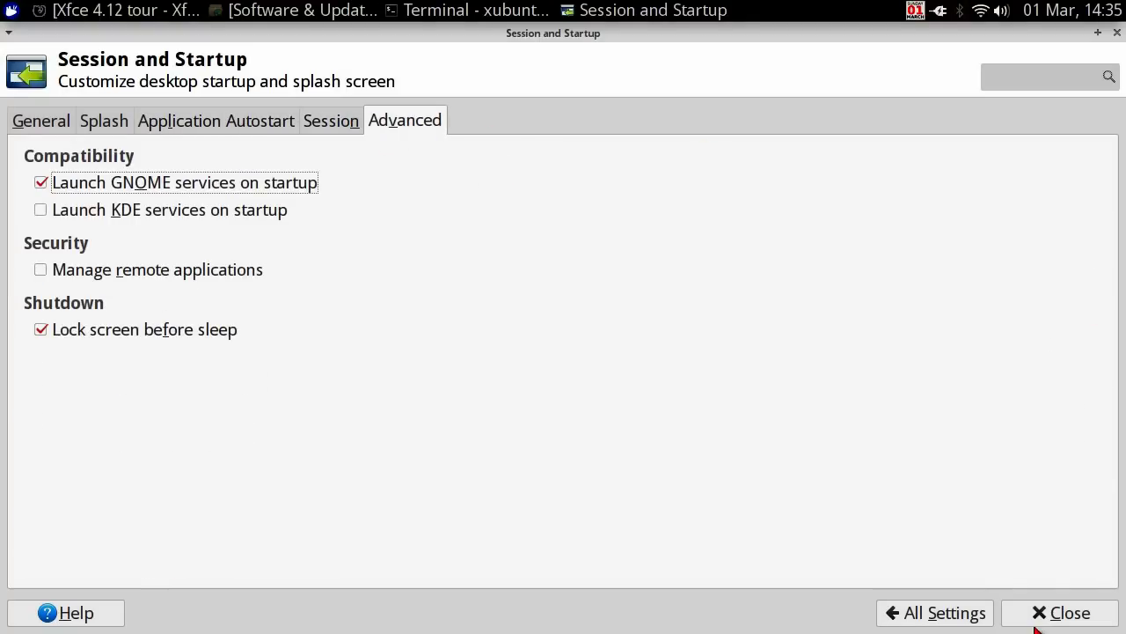
left_click(954, 614)
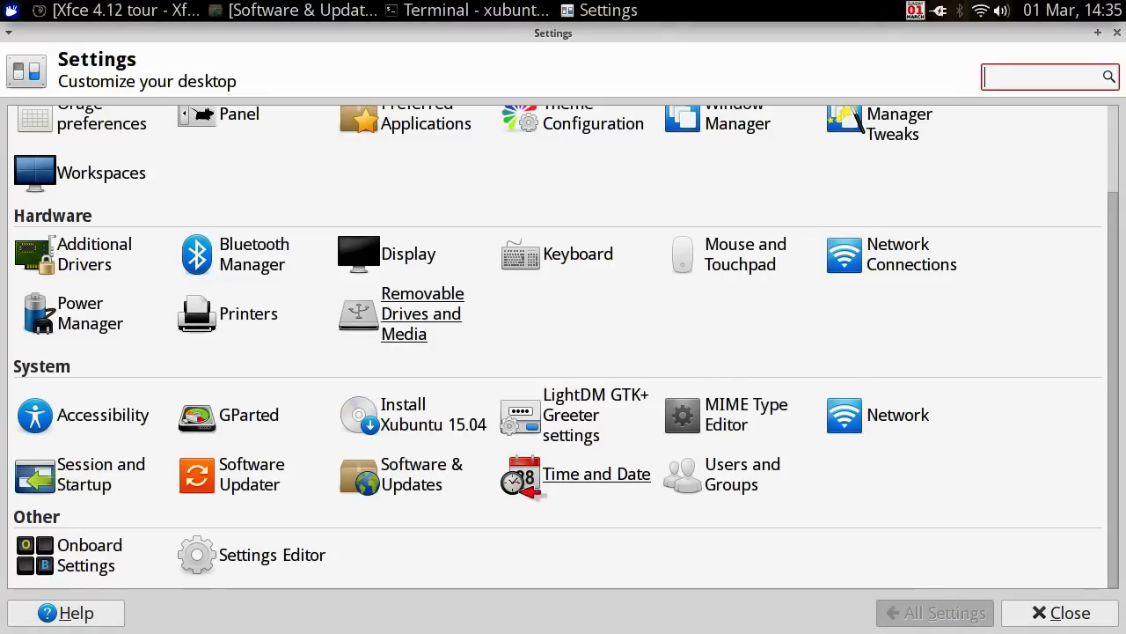
- Browse the file type associations in the MIME Type Editor and close it
left_click(720, 425)
scroll(833, 203, "down", 10)
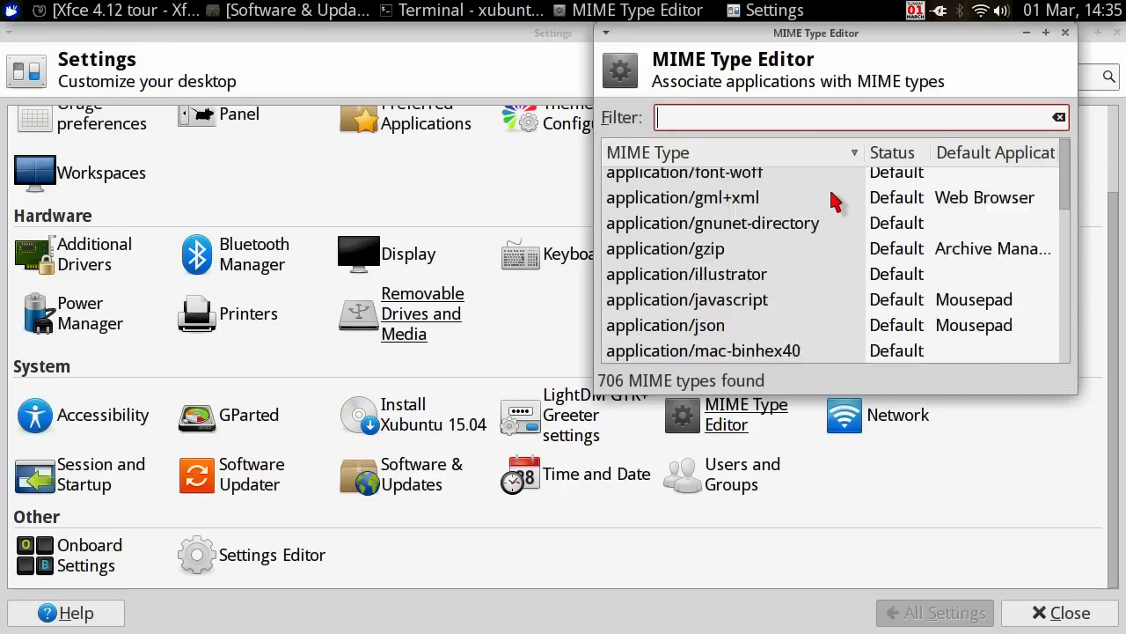
scroll(833, 202, "down", 15)
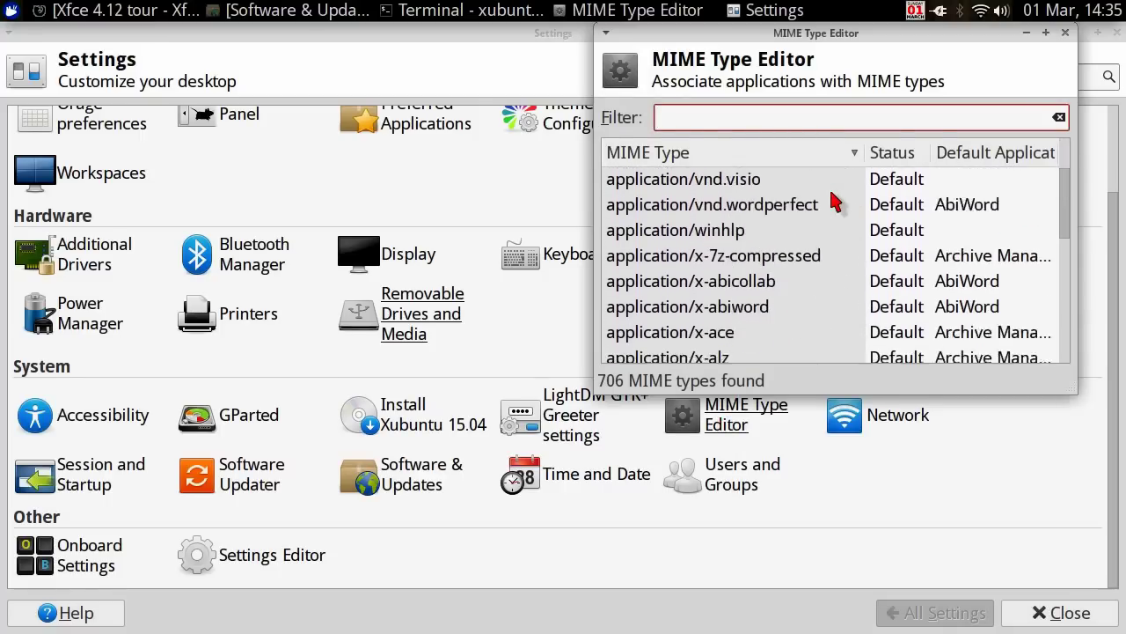
left_click(1066, 33)
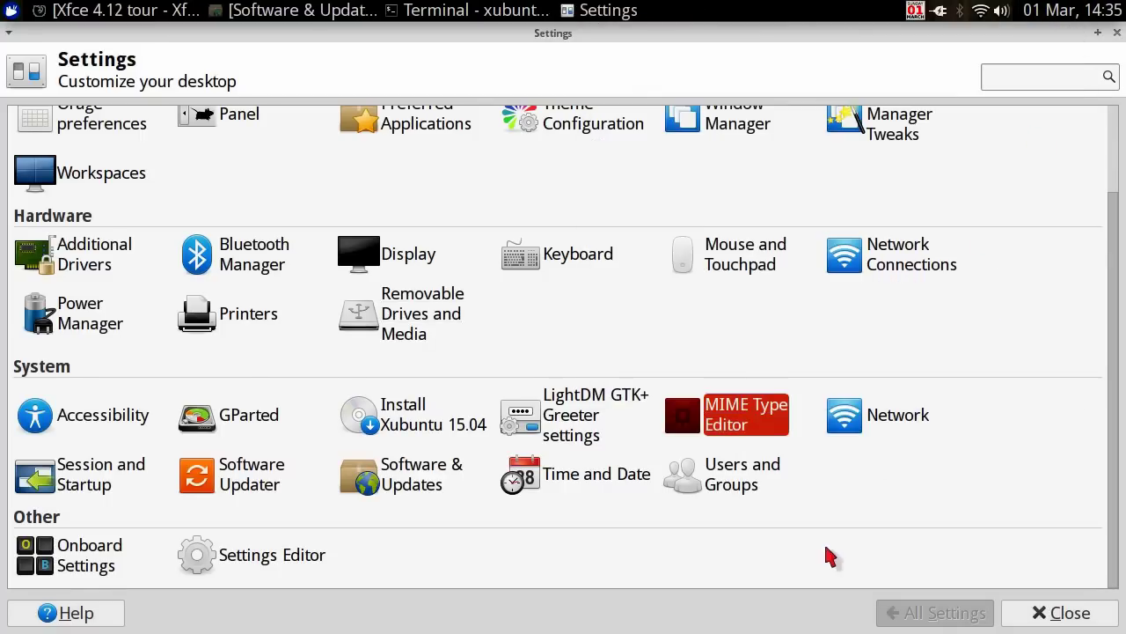
- Open the Network module, uncover it by minimizing Settings, review its general, DNS and hosts options, and close it
left_click(920, 422)
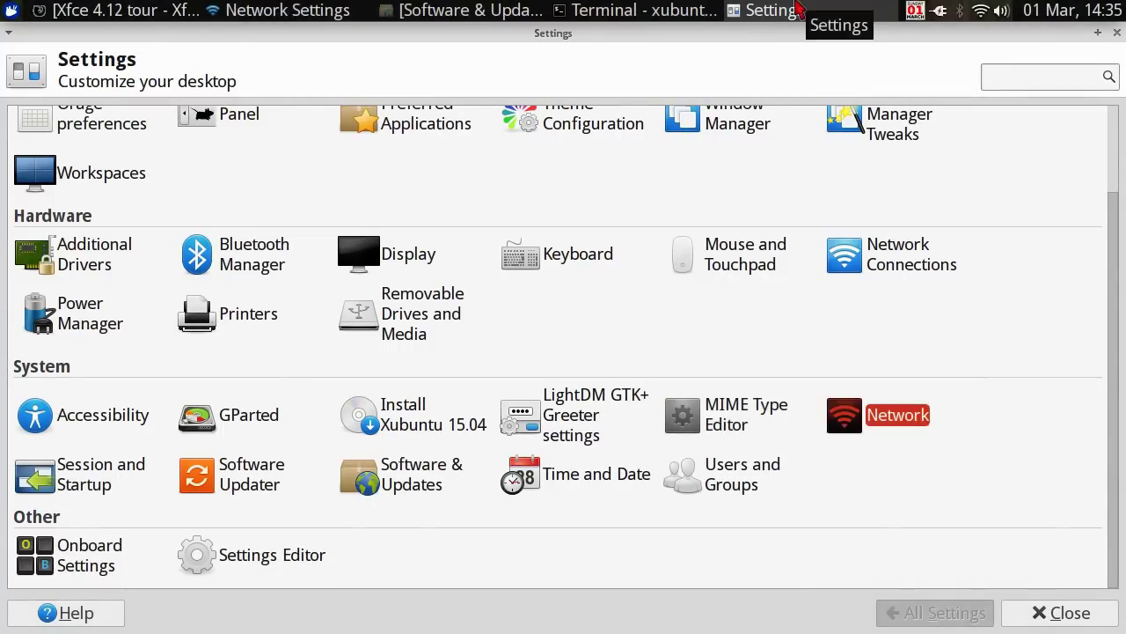
left_click(797, 10)
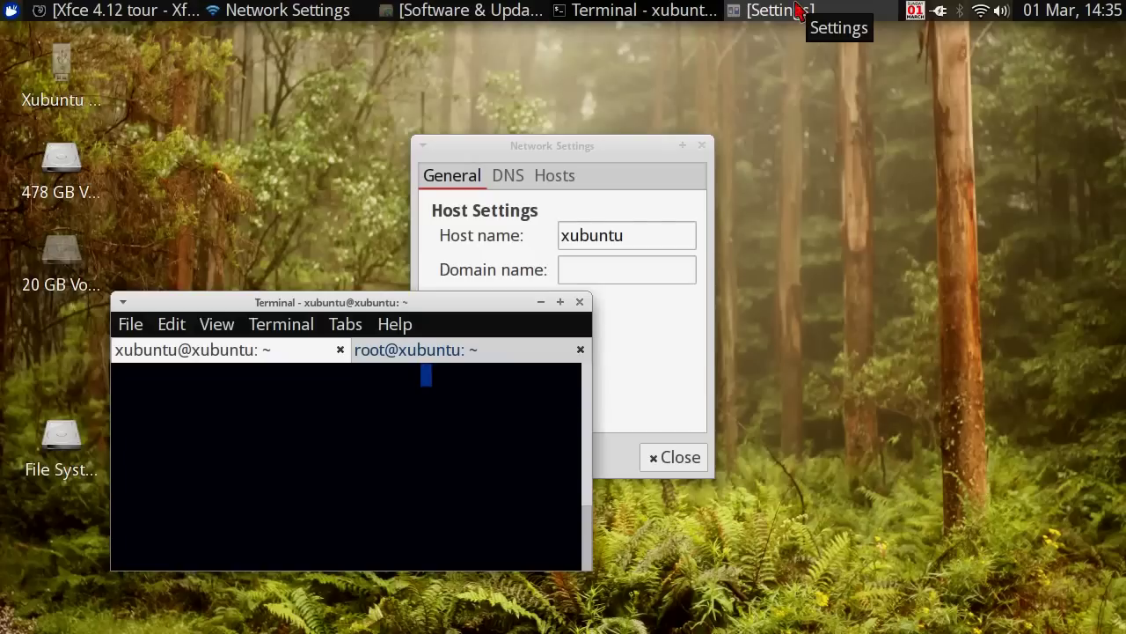
left_click(558, 165)
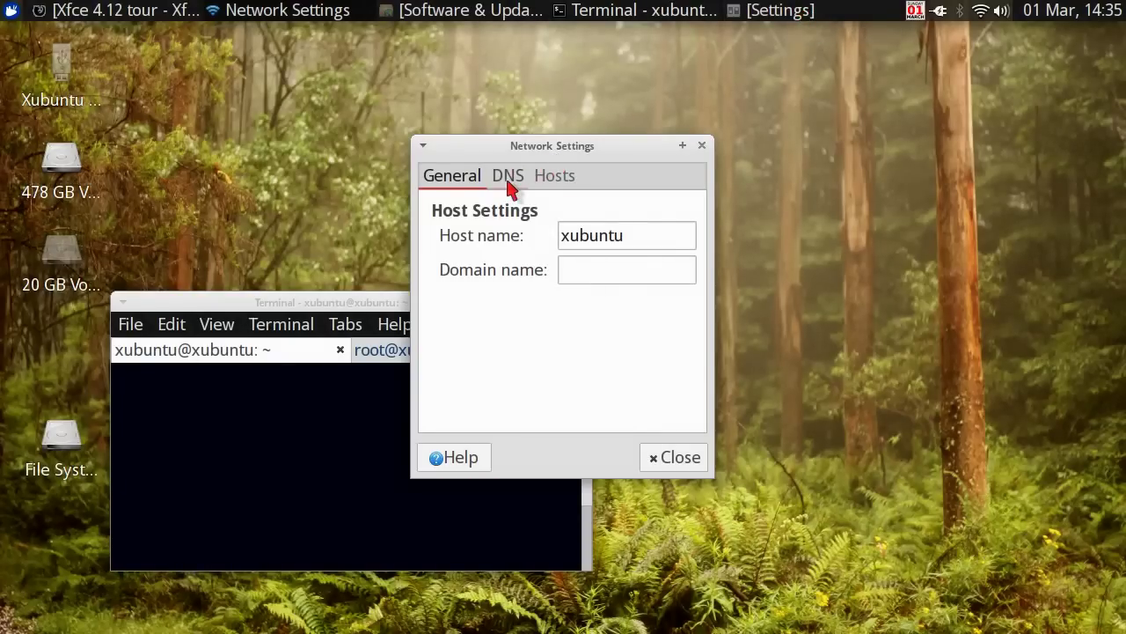
left_click(510, 182)
left_click(555, 182)
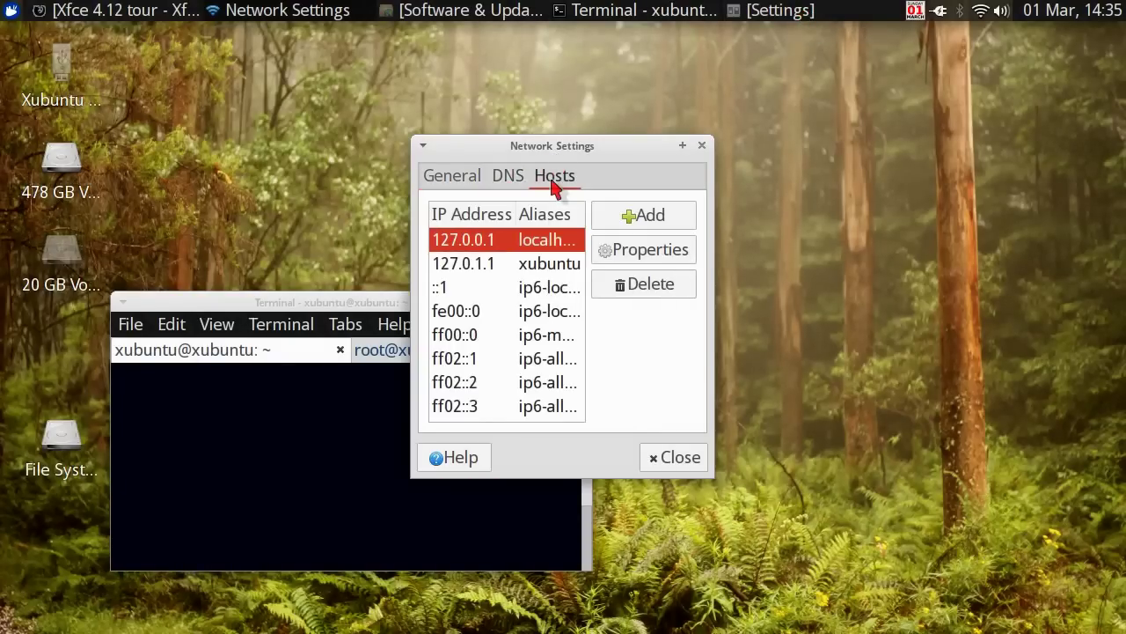
left_click(669, 454)
- Cycle through the open windows with the window switcher, bring up Software & Updates and close it
key("alt+Tab")
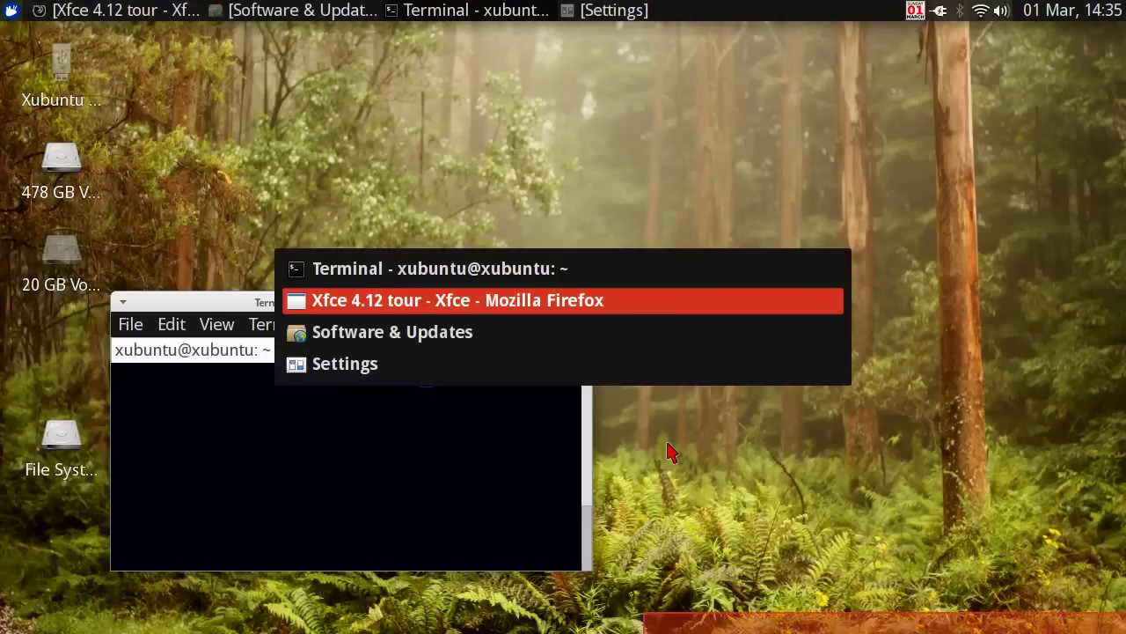
key("Tab")
key("Tab")
key("Tab")
key("Tab")
key("Tab")
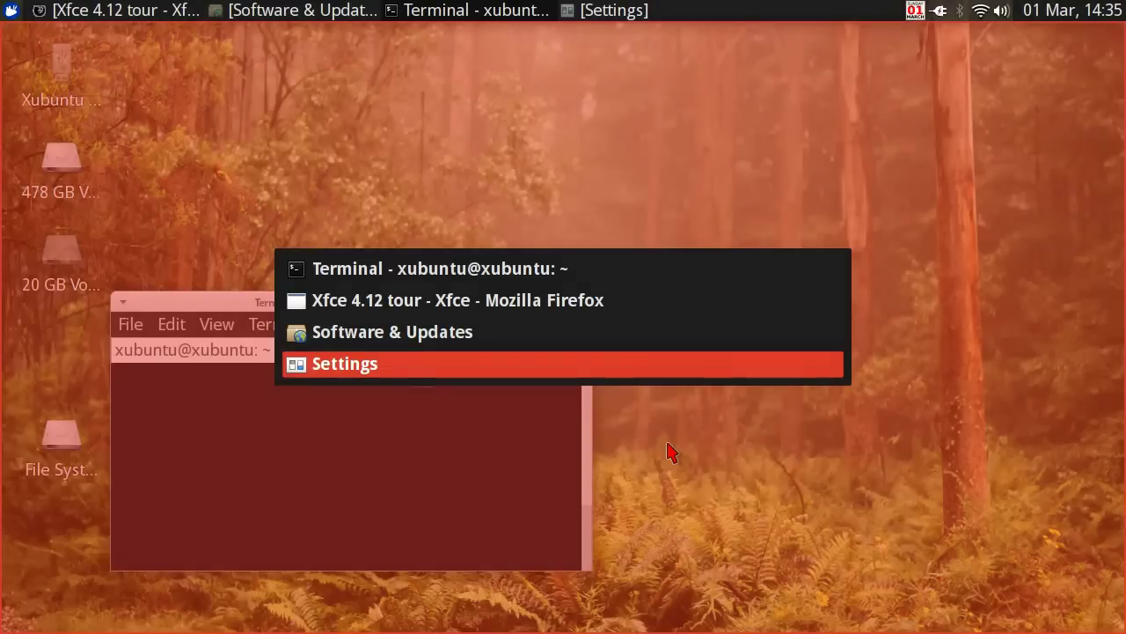
key("Tab")
key("Tab")
key("Tab")
key("Tab")
key("Tab")
key("Tab")
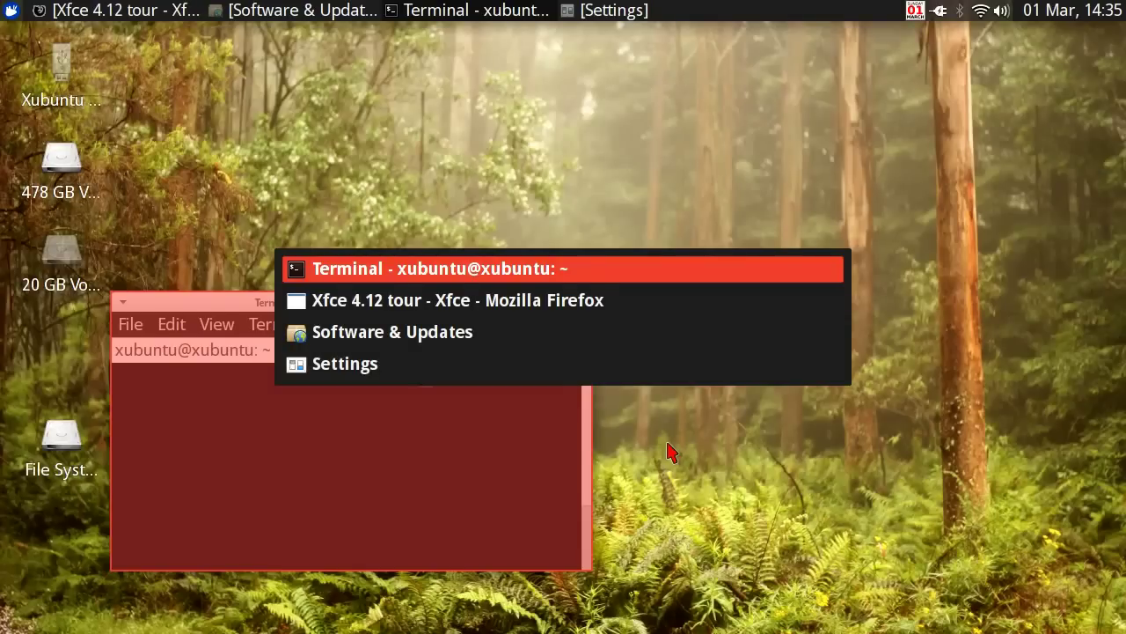
key("Tab")
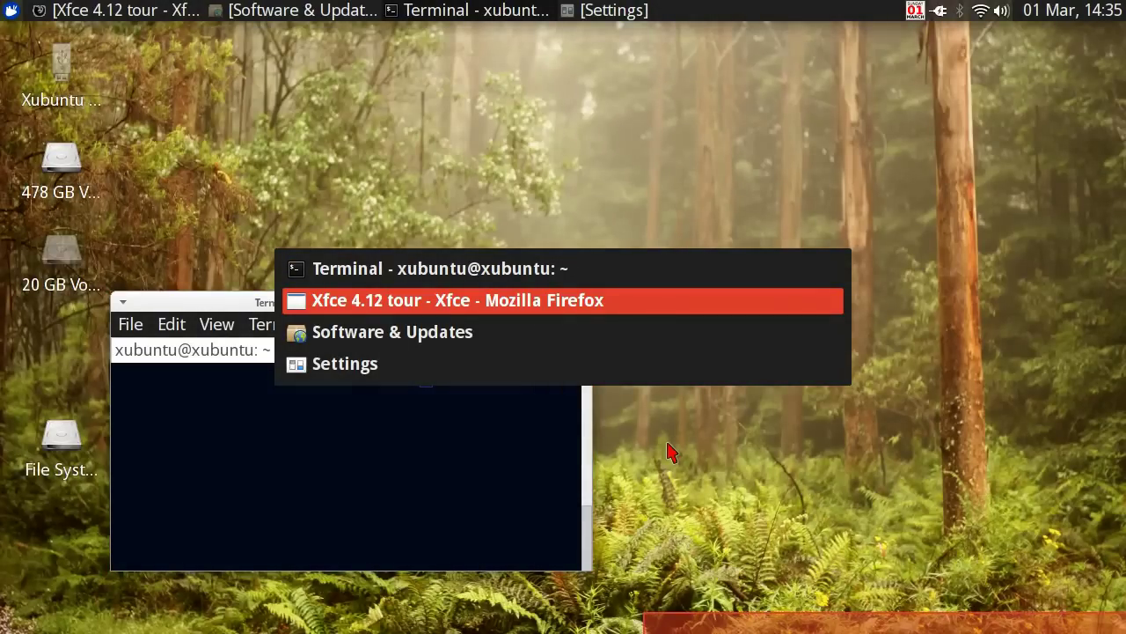
key("Tab")
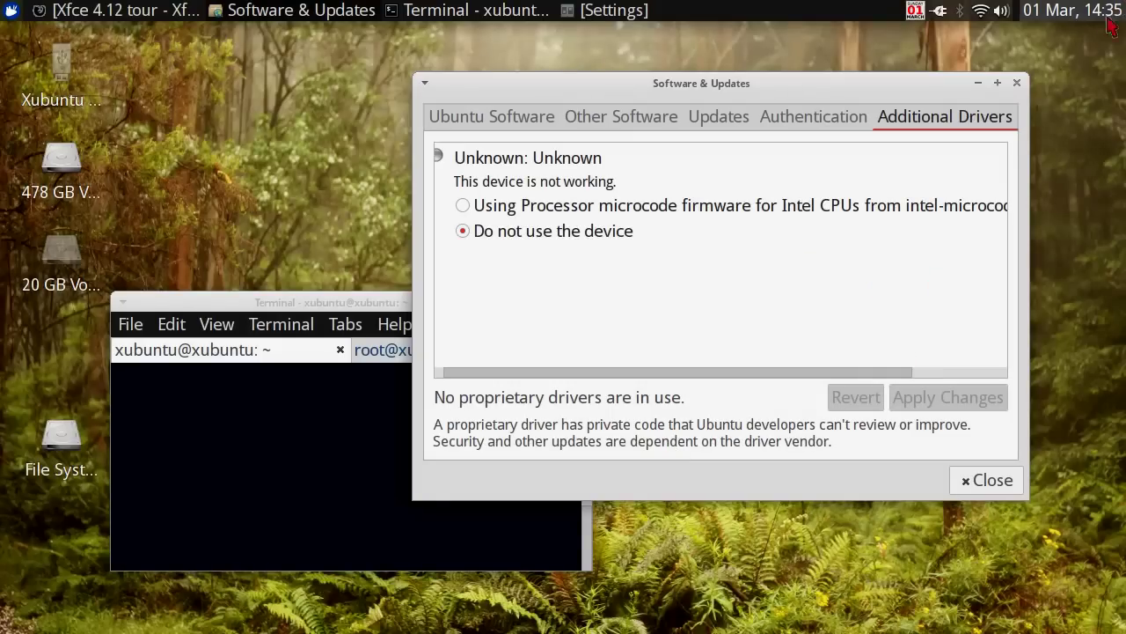
left_click(1016, 85)
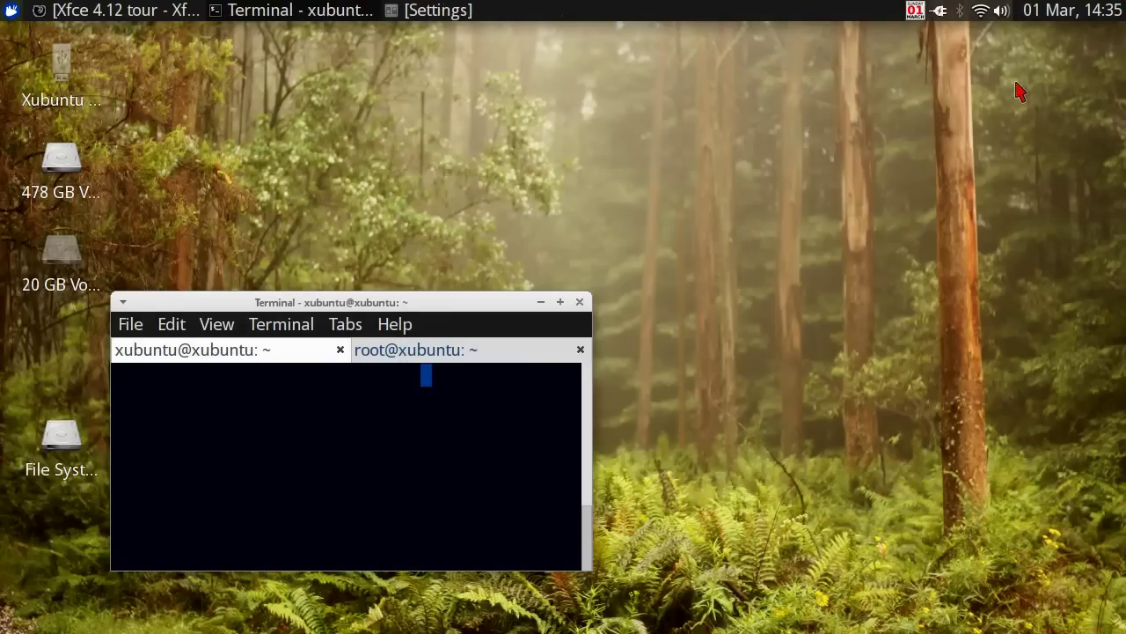
- Switch back to Settings, launch Software Updater, and stop its update check, moving its window out of the way
key("alt+Tab")
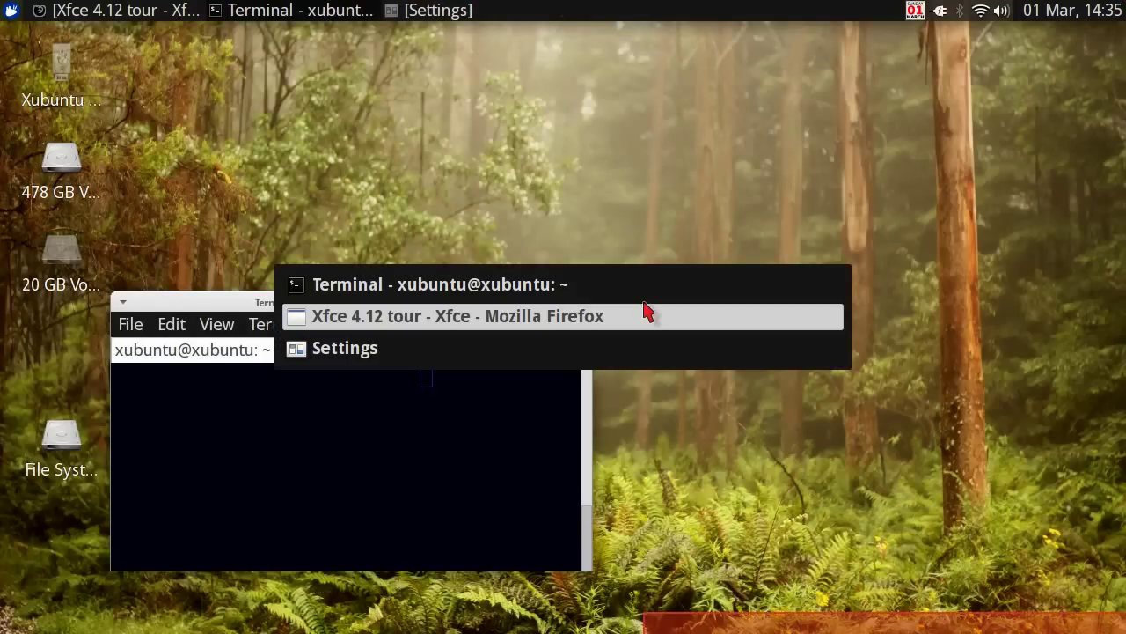
key("alt+Tab")
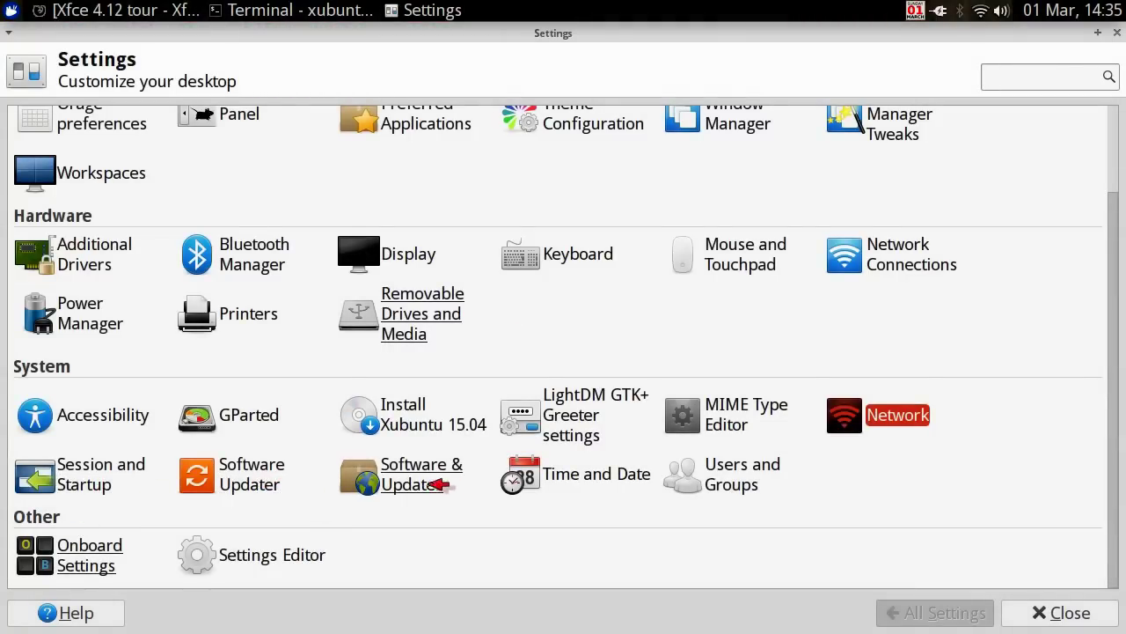
left_click(245, 479)
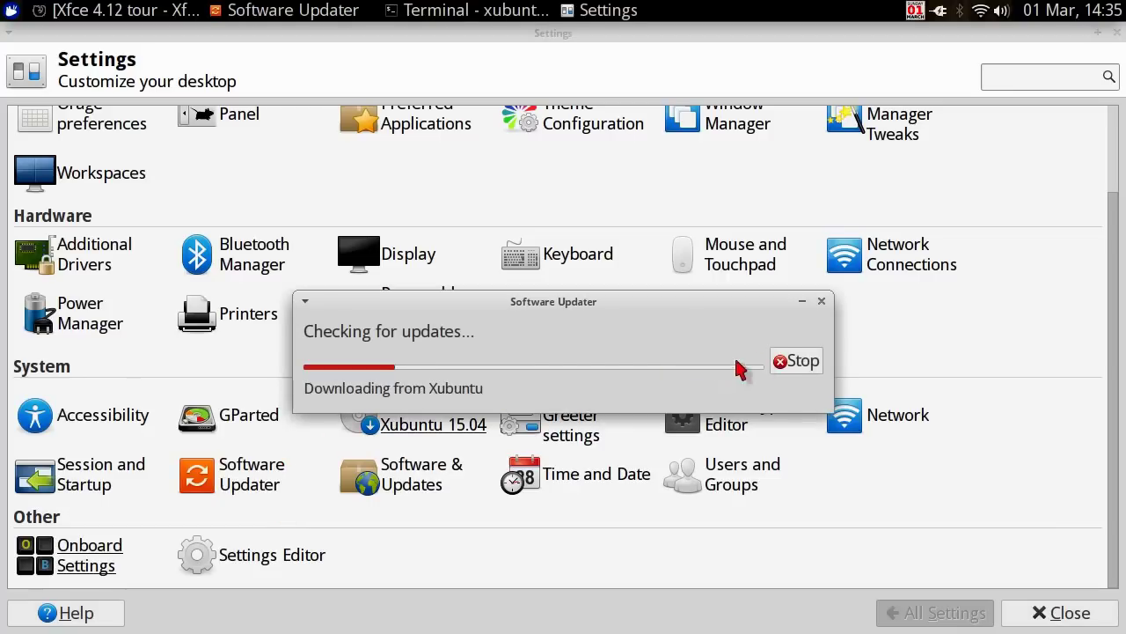
left_click(792, 368)
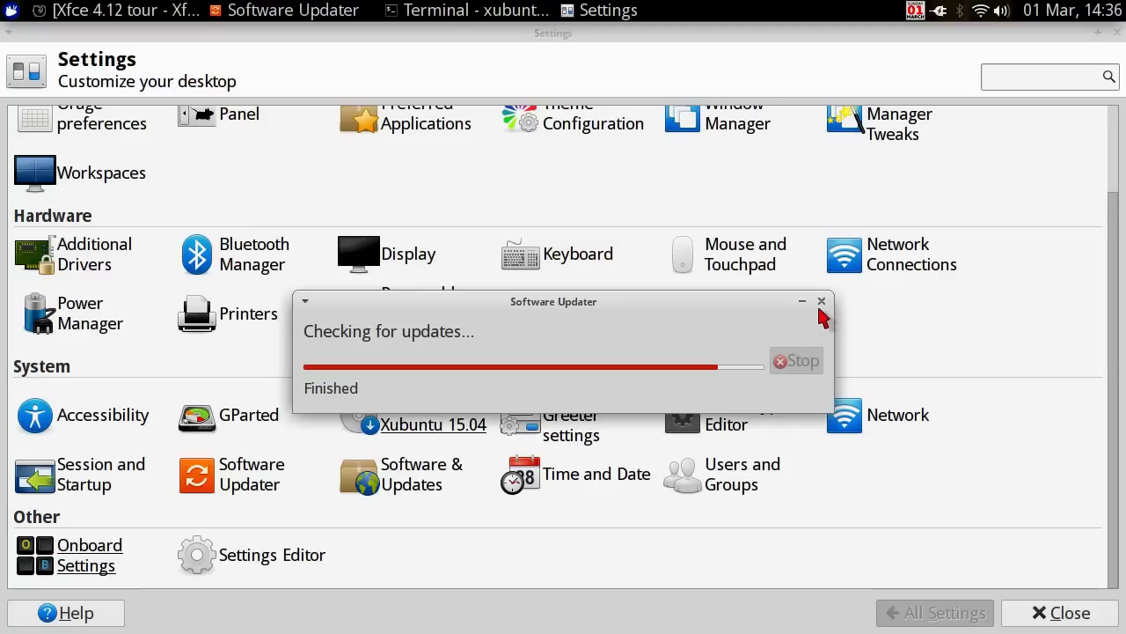
left_click(822, 302)
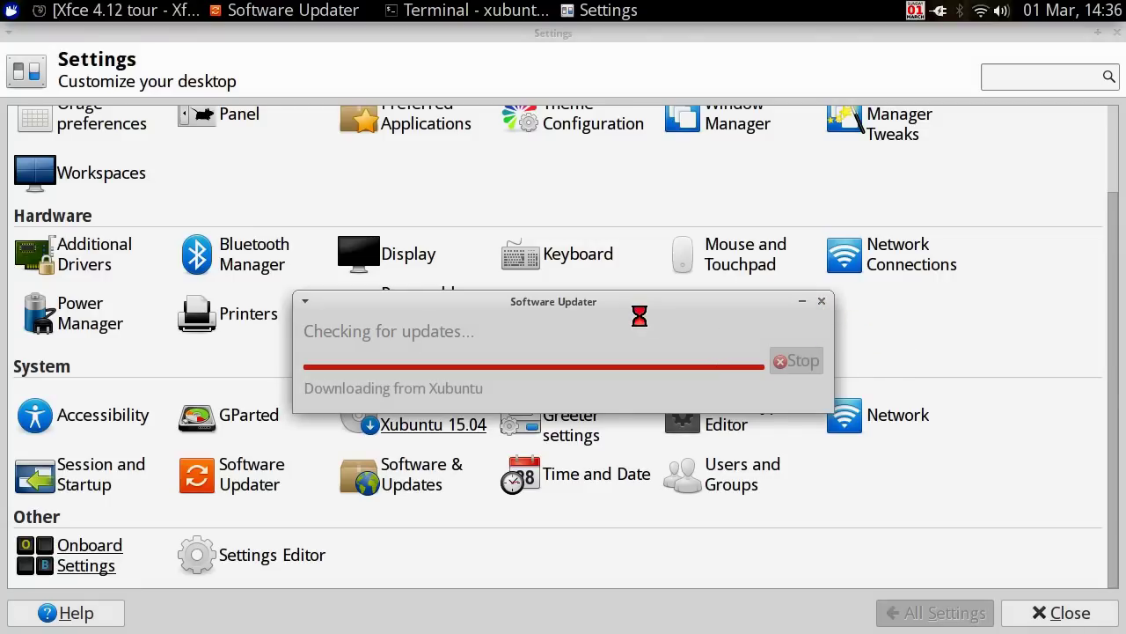
left_click_drag(643, 308, 665, 624)
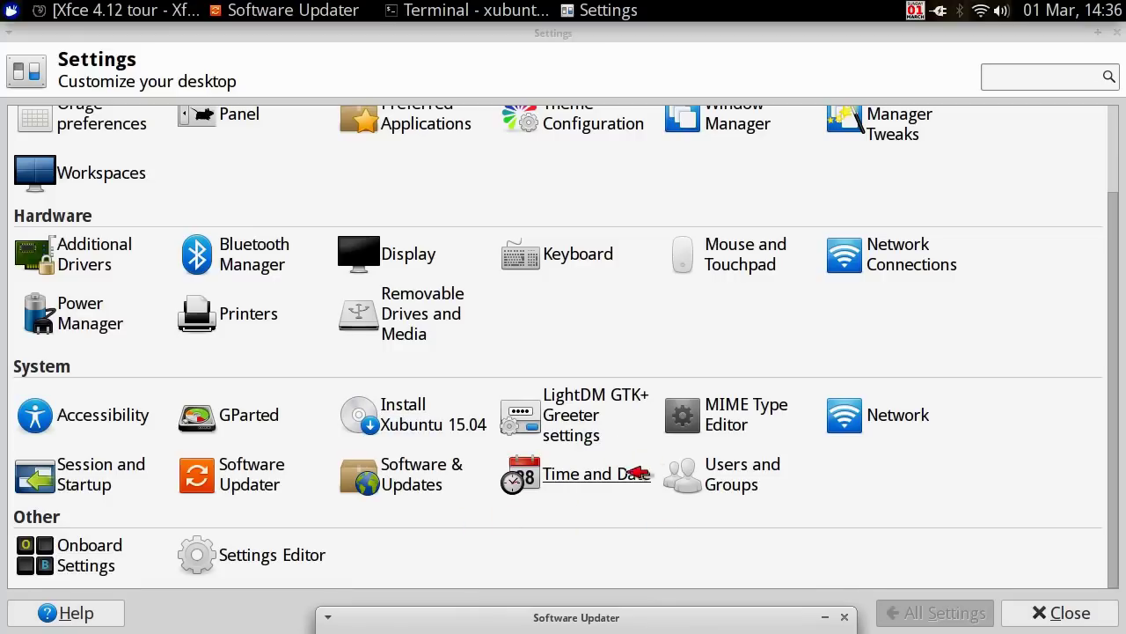
- Open the Time and Date settings, minimize the Settings window, and move the dialog so all its options can be reviewed
left_click(597, 475)
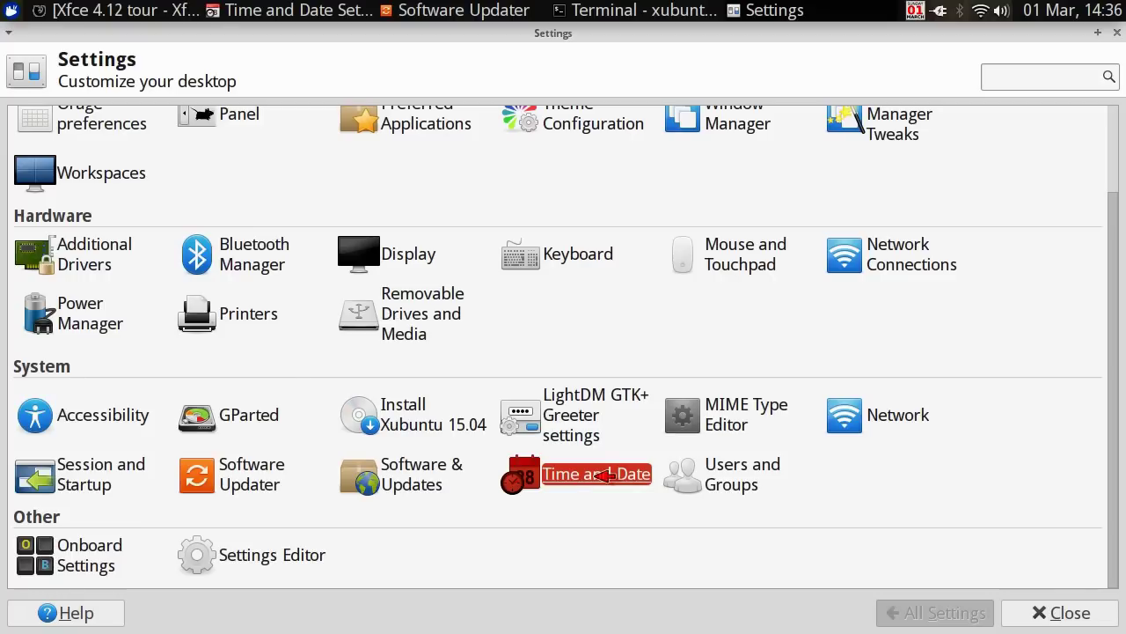
left_click(774, 9)
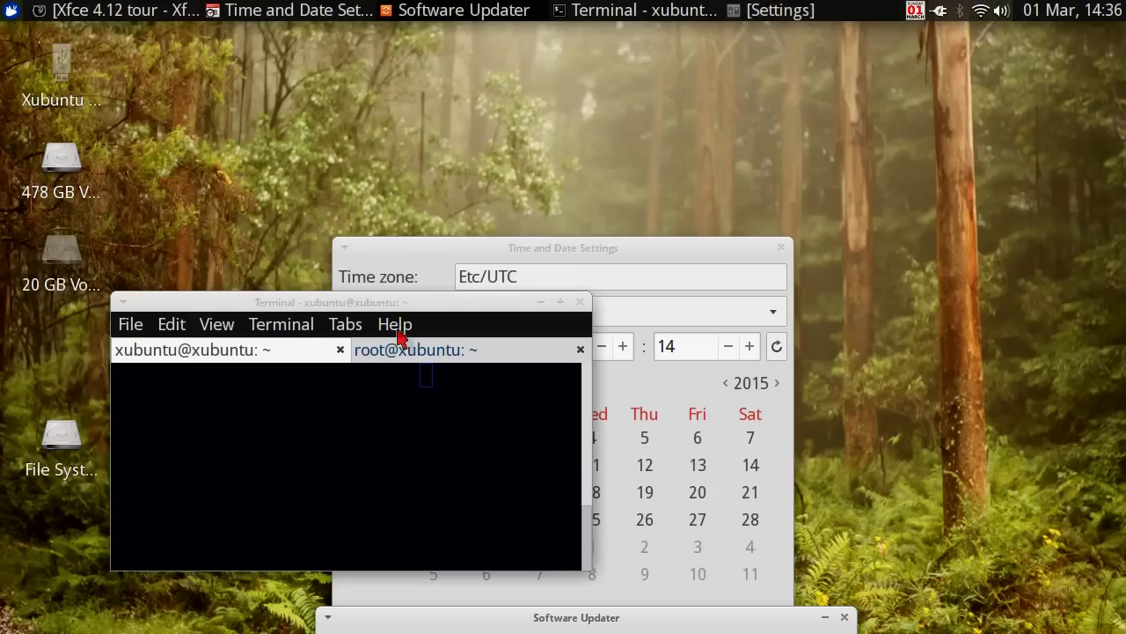
left_click(574, 253)
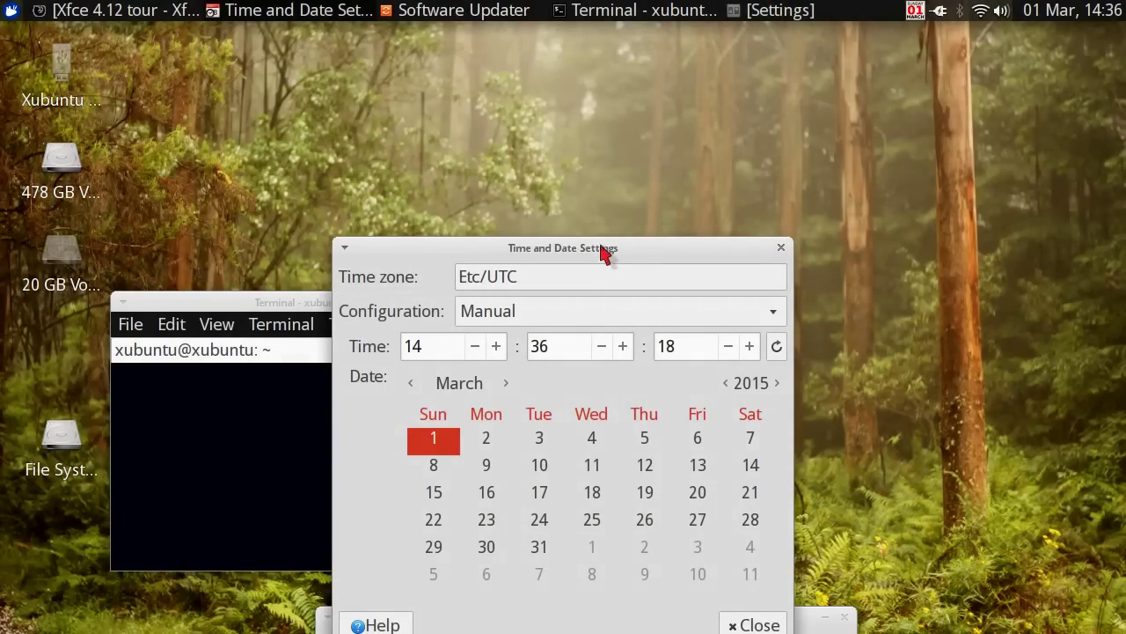
left_click_drag(605, 250, 608, 56)
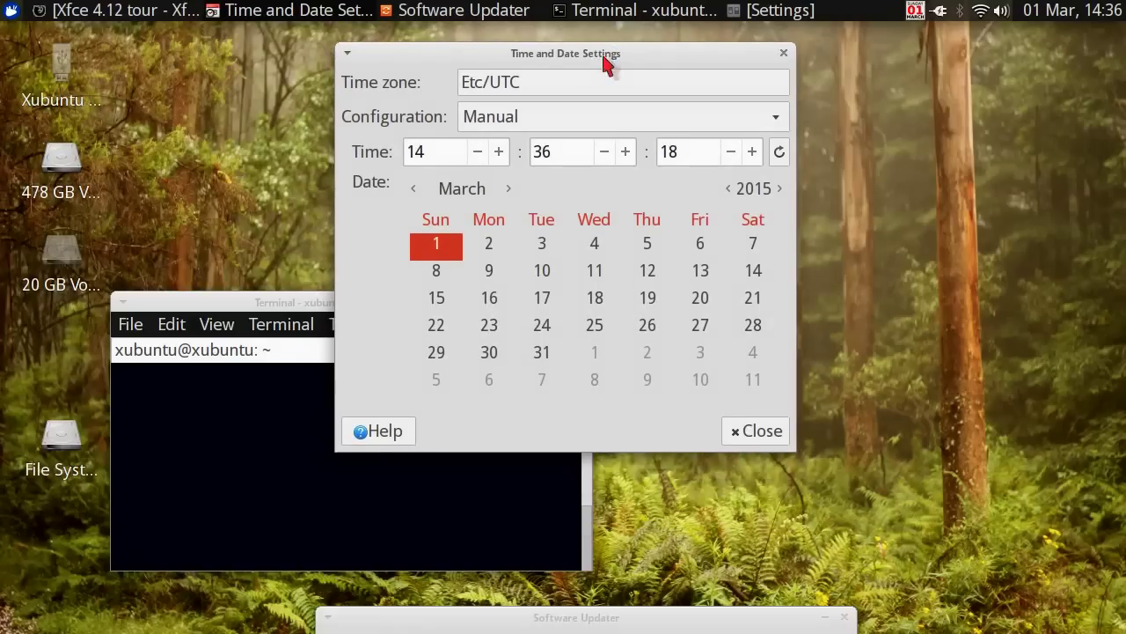
left_click(348, 53)
left_click(646, 56)
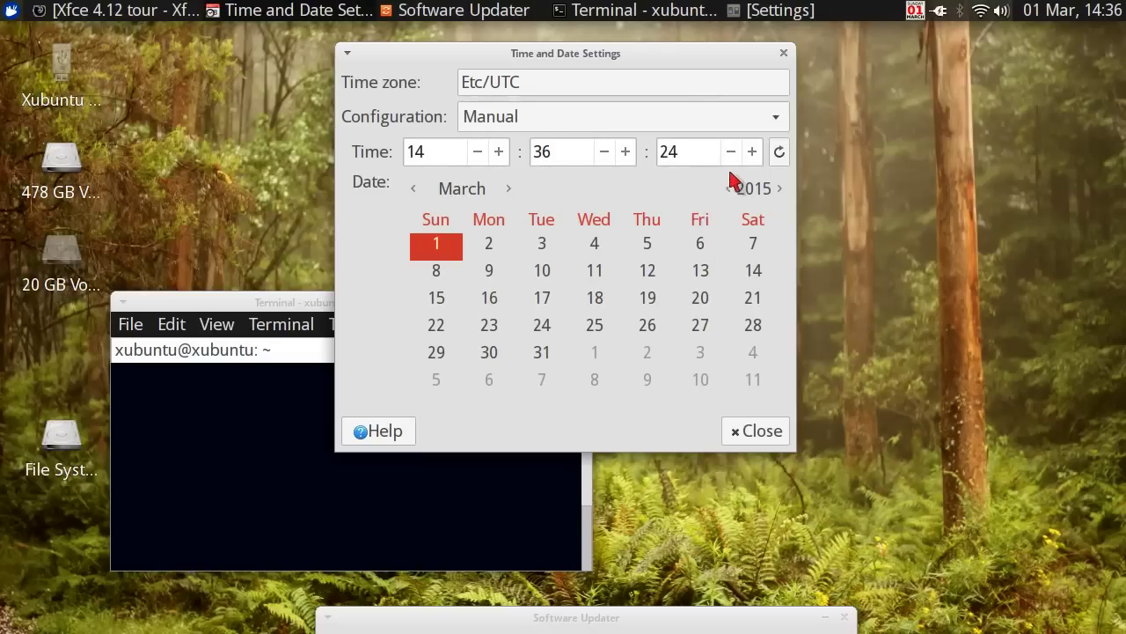
- Close the Time and Date settings and cycle through the open windows back to the Settings manager
left_click(763, 431)
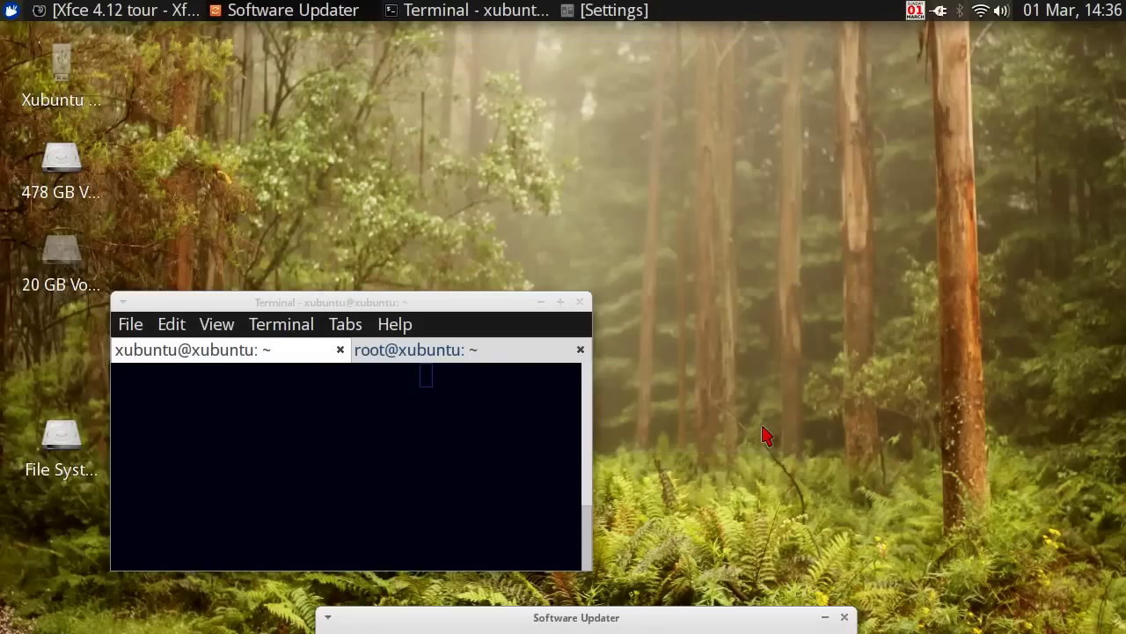
key("alt+Tab")
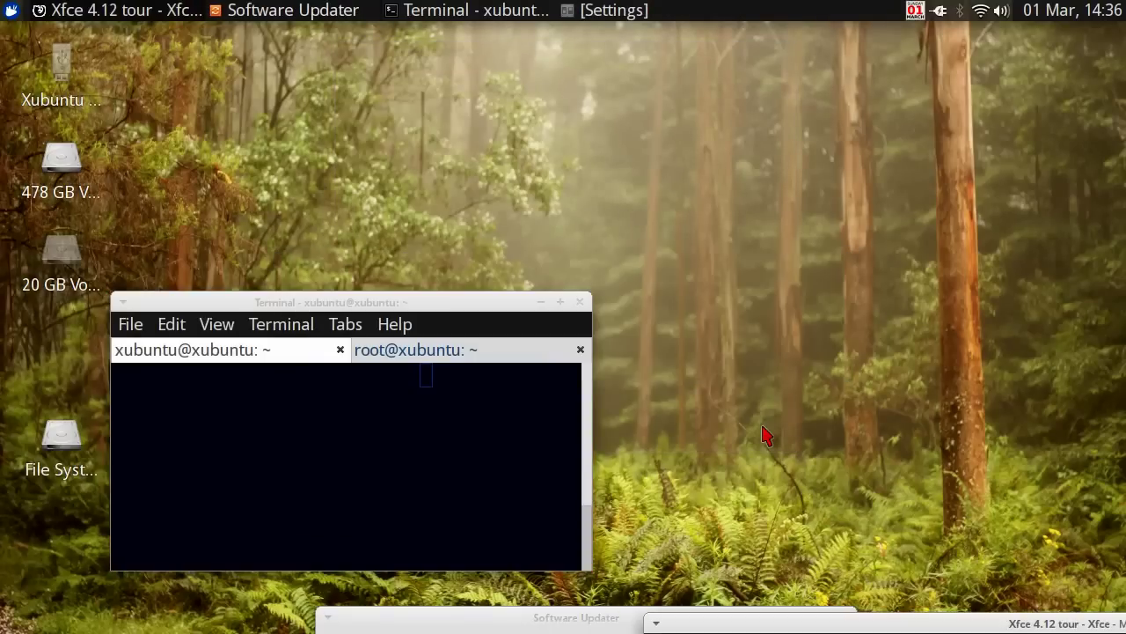
key("alt+Tab")
key("alt+Tab")
key("alt+Tab")
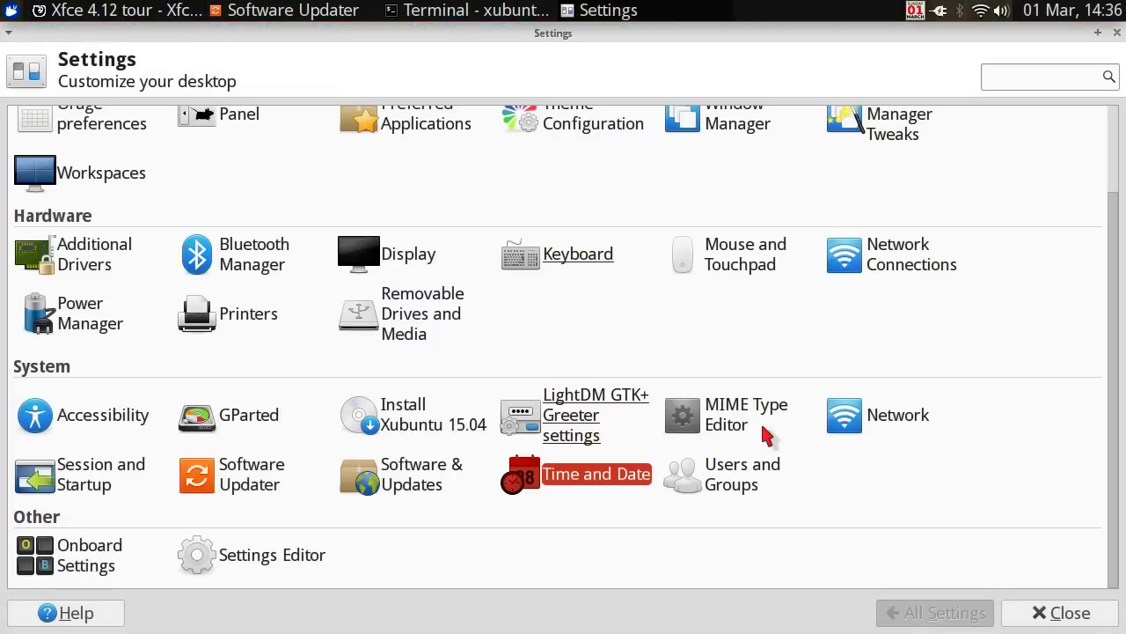
- Open Users and Groups, review the live session user's advanced contact, privilege and account settings, and close the module
left_click(731, 473)
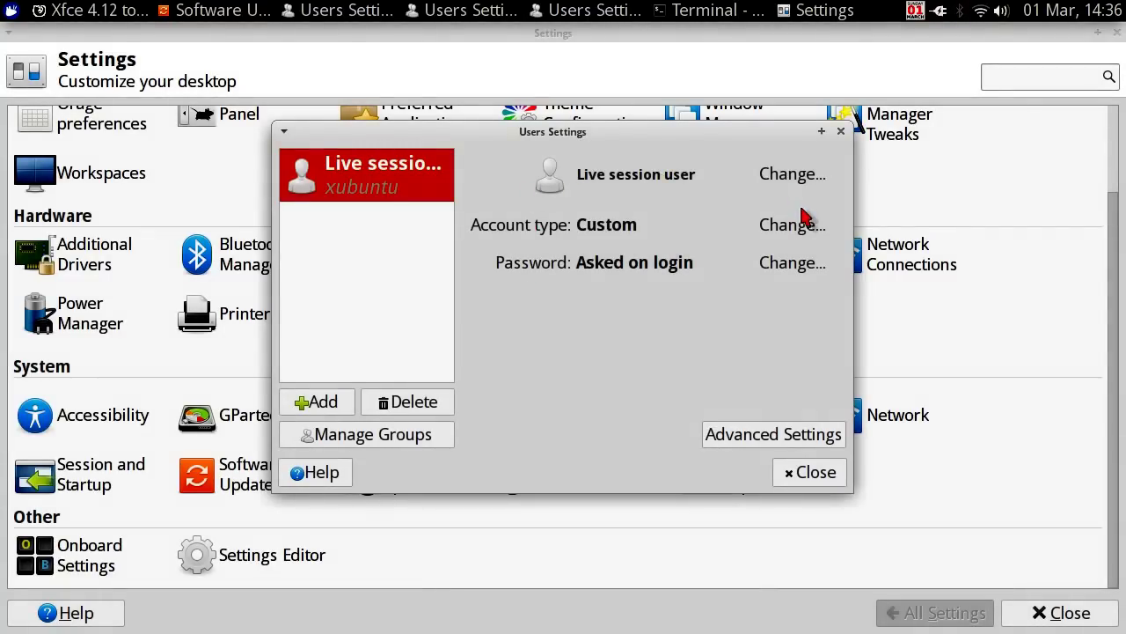
left_click(747, 437)
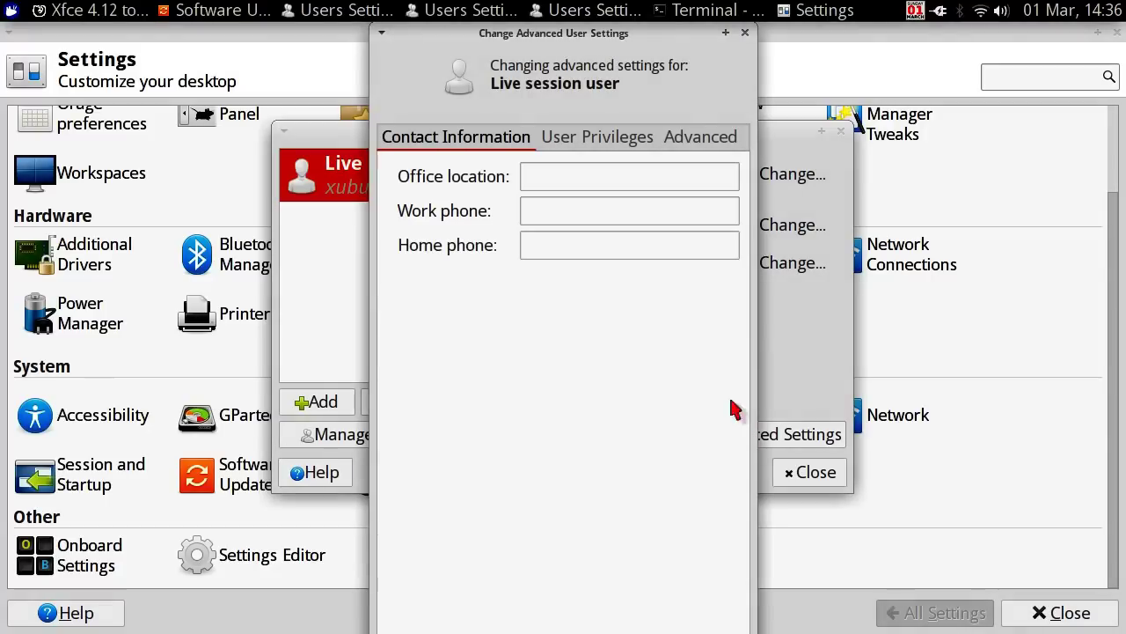
left_click(602, 137)
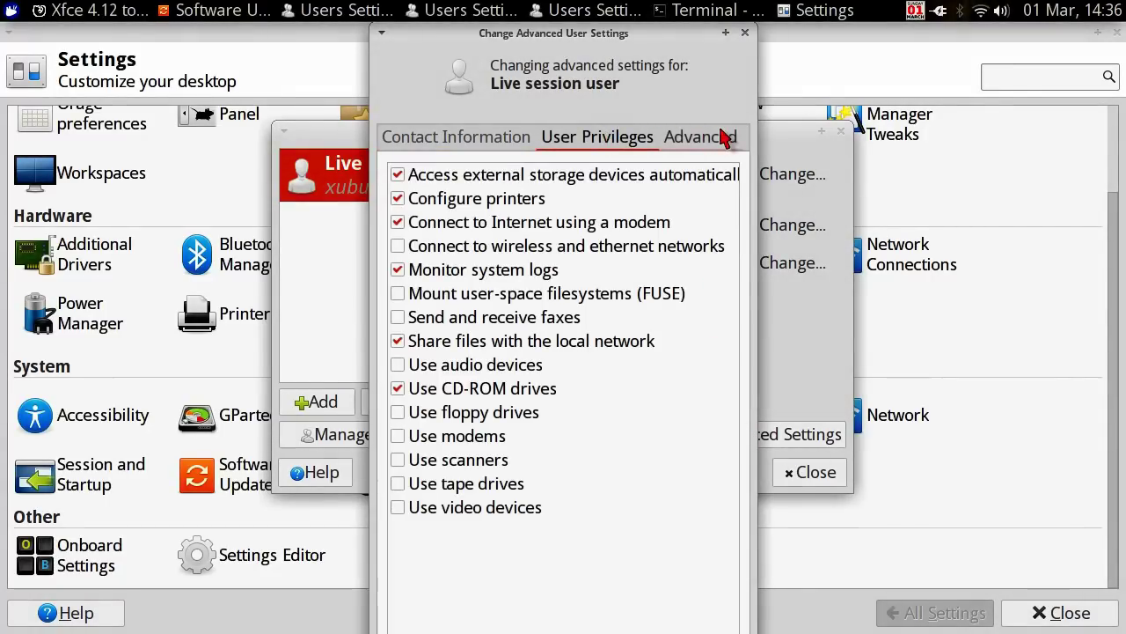
left_click(723, 138)
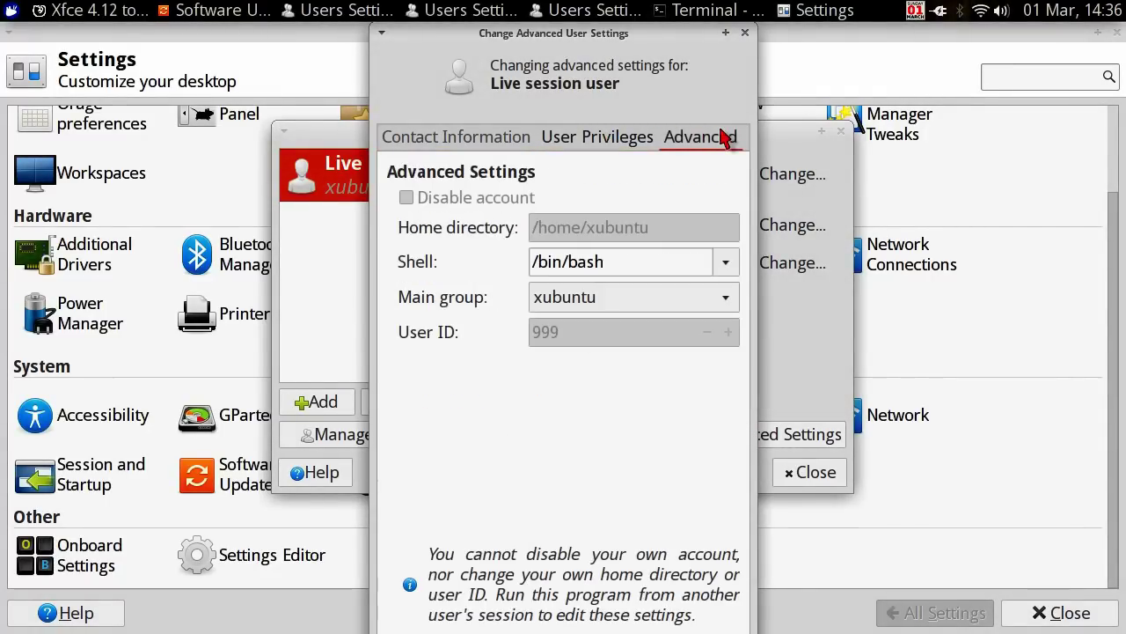
left_click(746, 33)
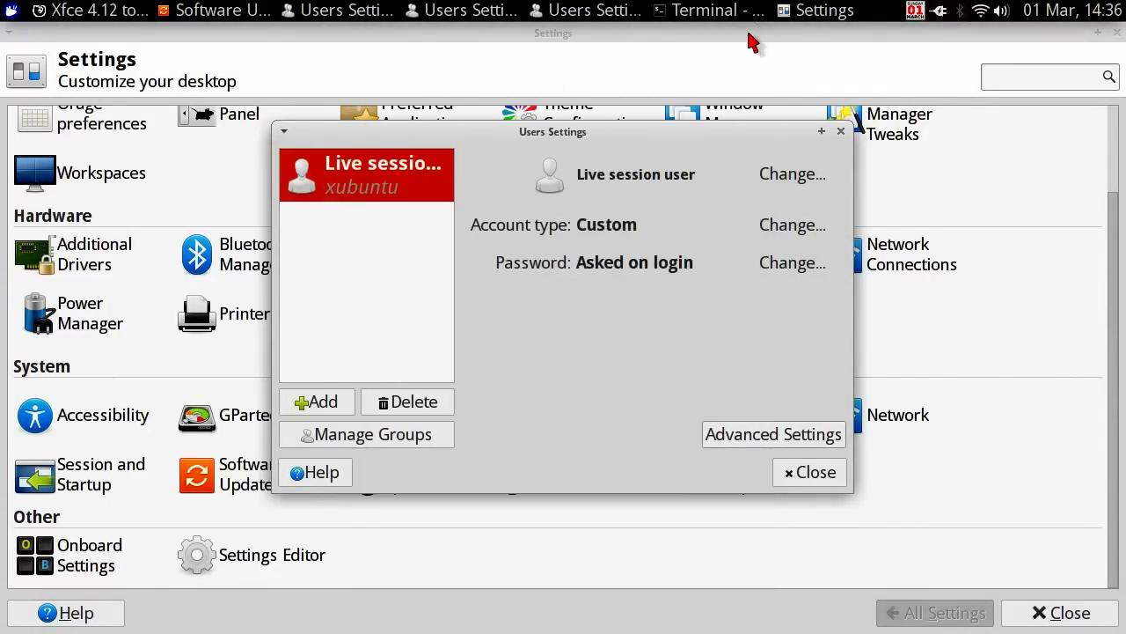
left_click(841, 132)
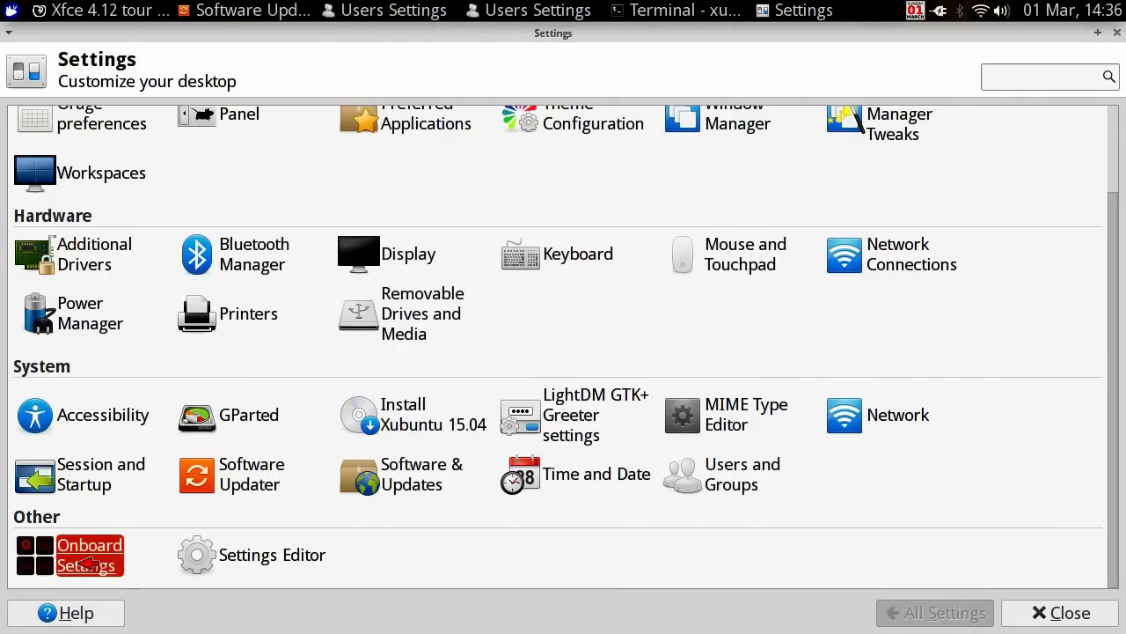
- Open Onboard Settings, go through its preference pages from General to Universal Access, and close it
left_click(88, 564)
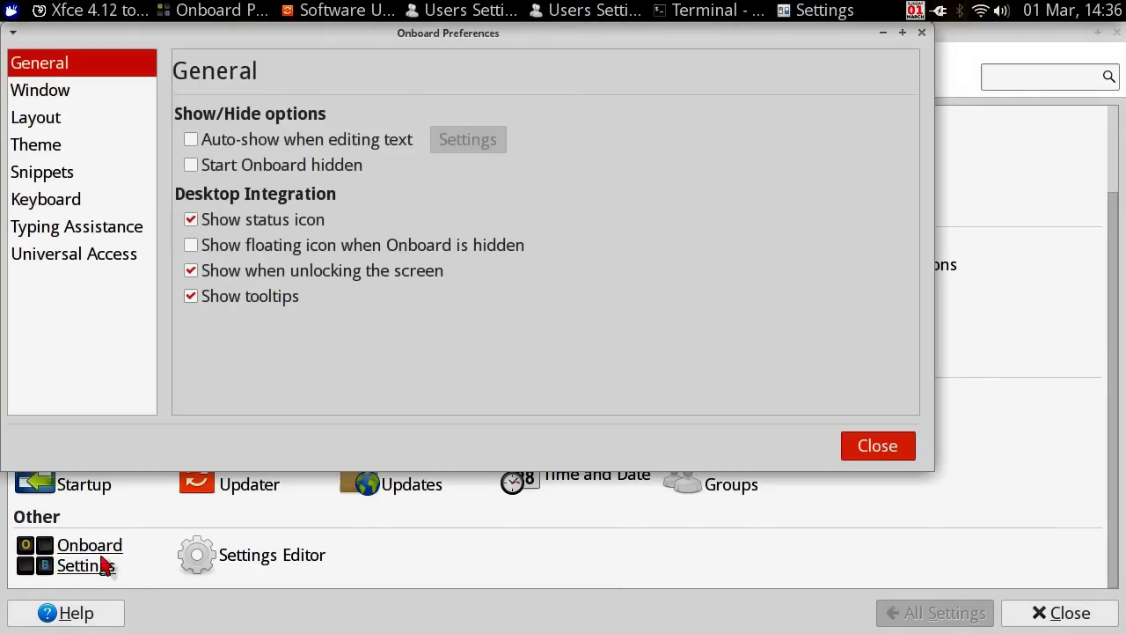
left_click(58, 91)
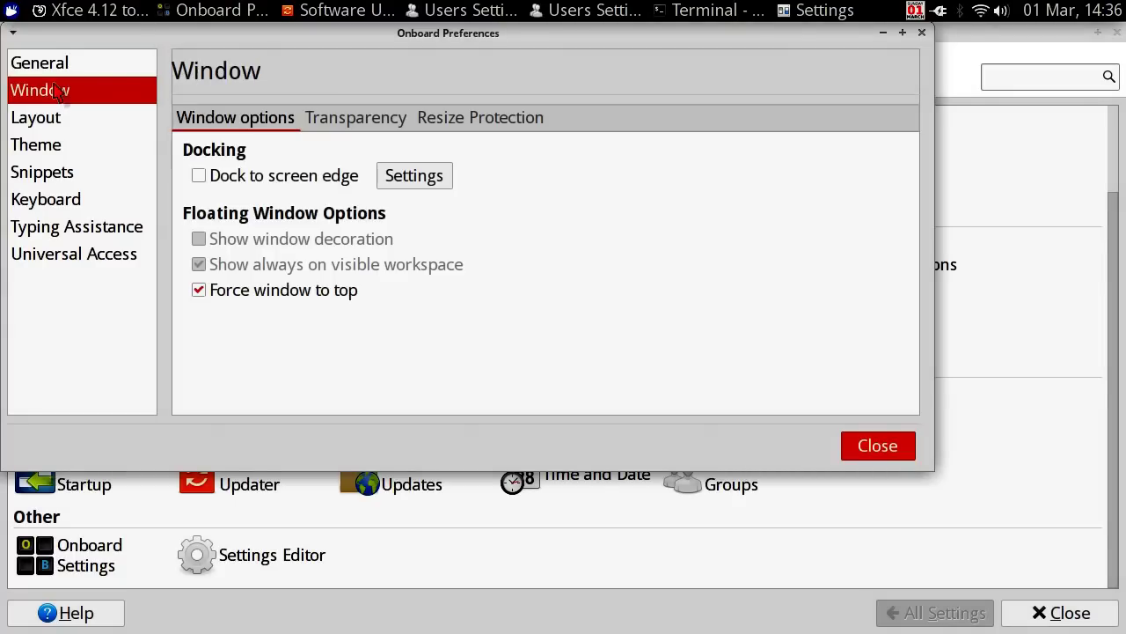
left_click(50, 116)
left_click(59, 148)
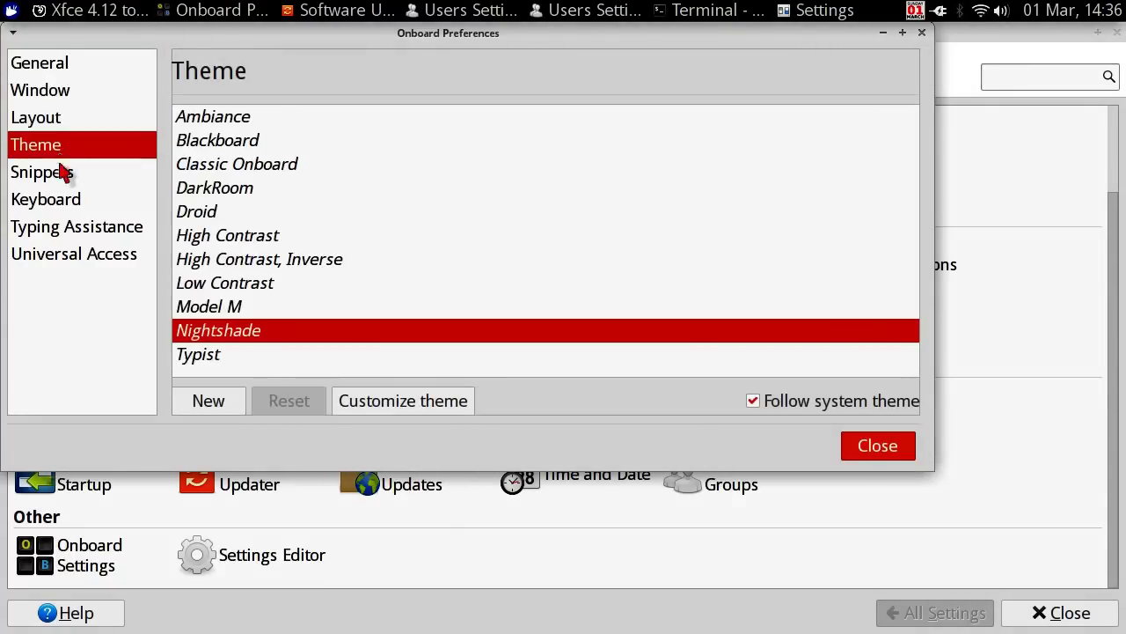
left_click(68, 174)
left_click(70, 203)
left_click(75, 231)
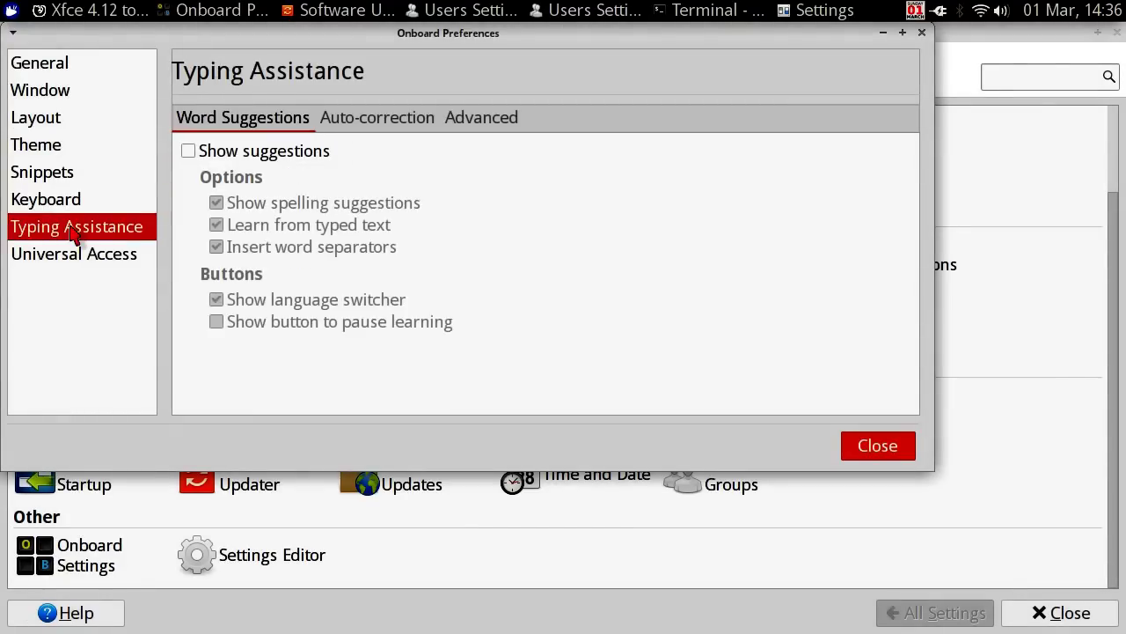
left_click(84, 257)
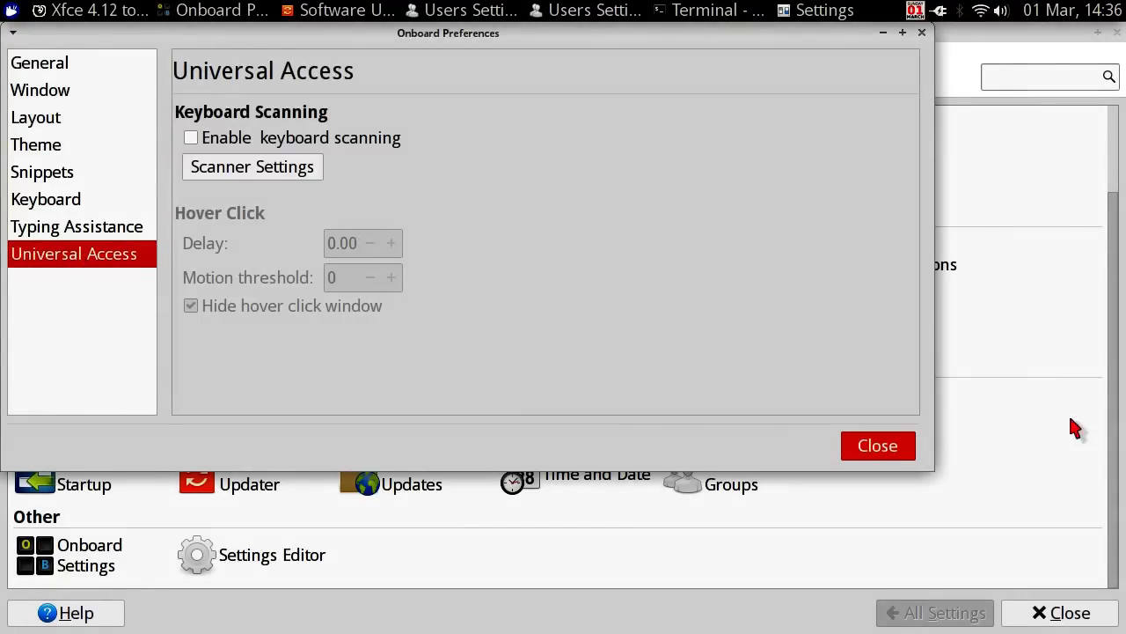
left_click(887, 451)
- Open the Settings Editor, browse channels such as parole, xfce4-notifyd and xfce4-session, maximize the window for a fuller view, and close it
left_click(231, 555)
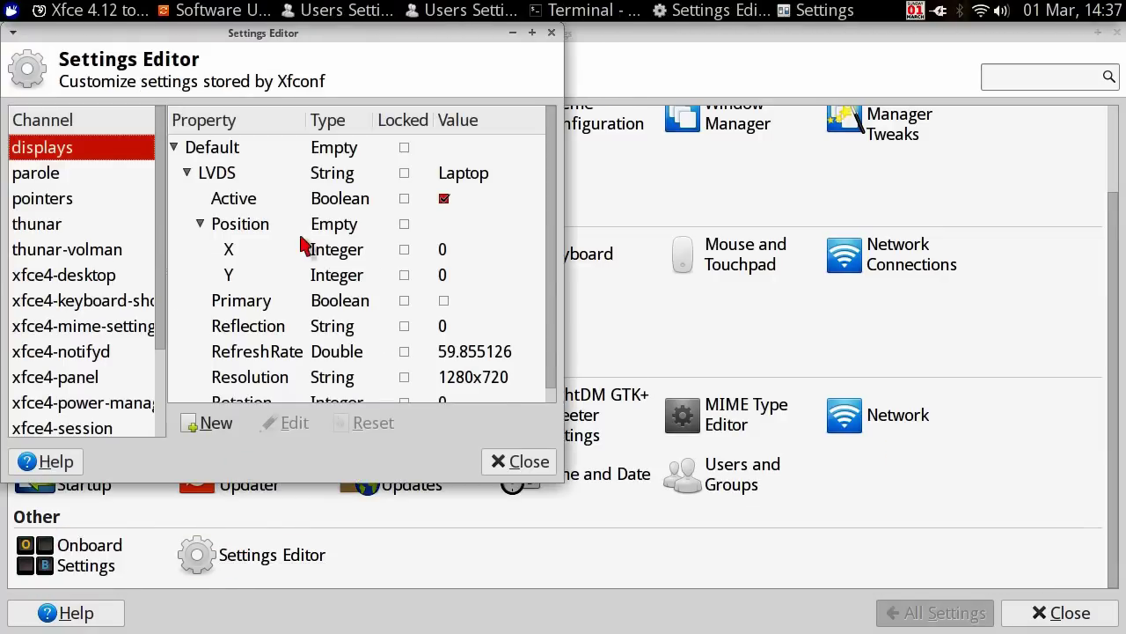
left_click(92, 194)
left_click(91, 183)
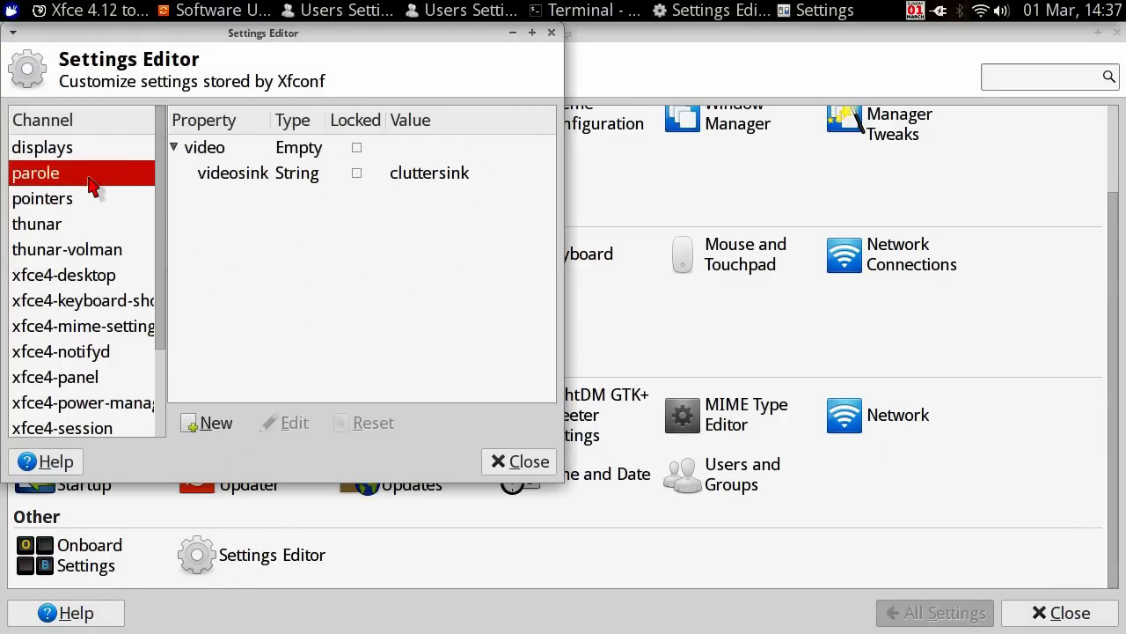
left_click(91, 230)
left_click(93, 254)
left_click(95, 351)
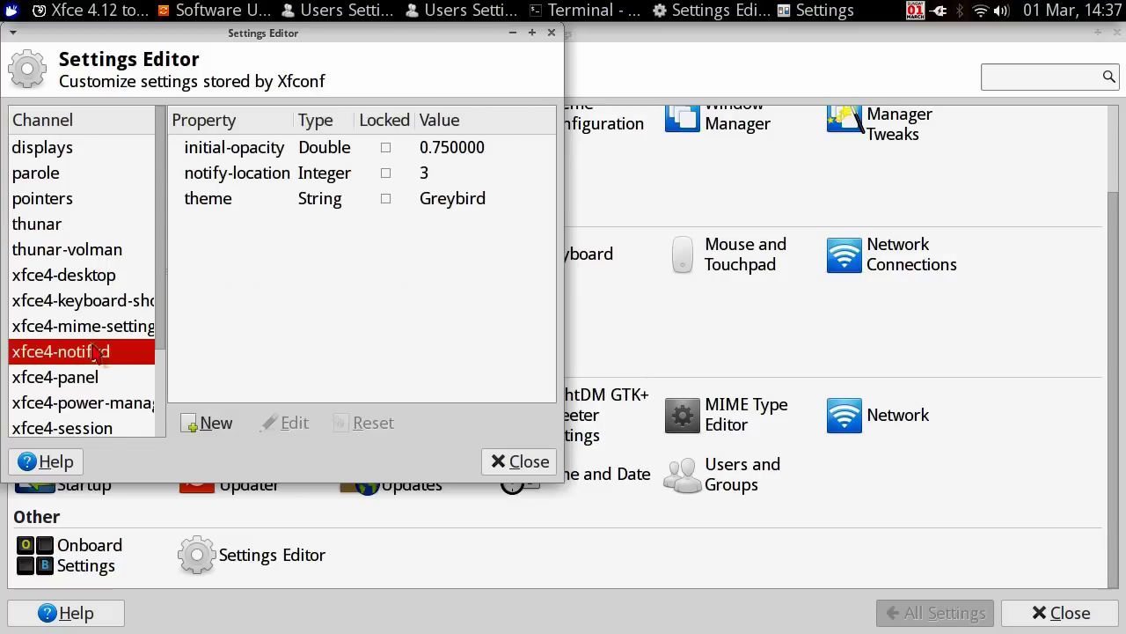
left_click(94, 431)
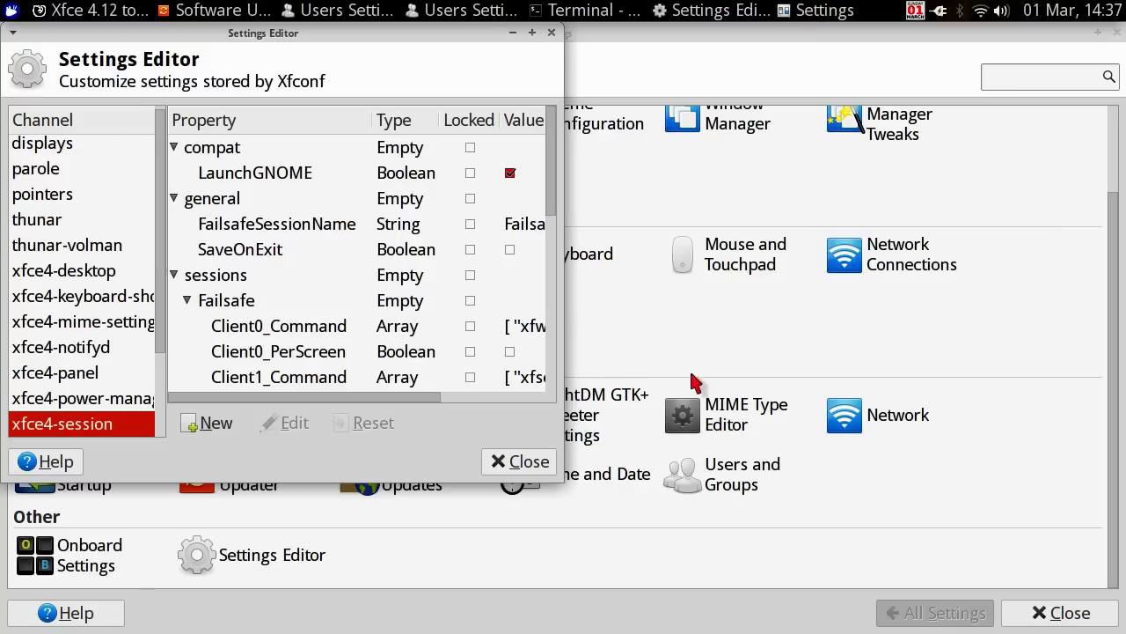
double_click(454, 33)
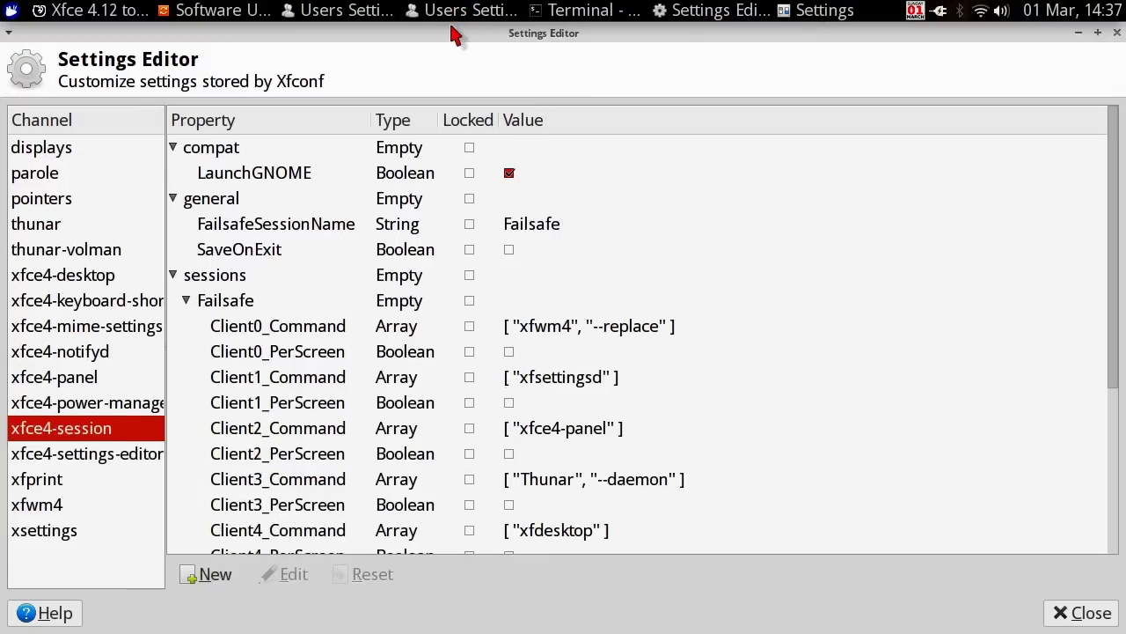
left_click(1117, 33)
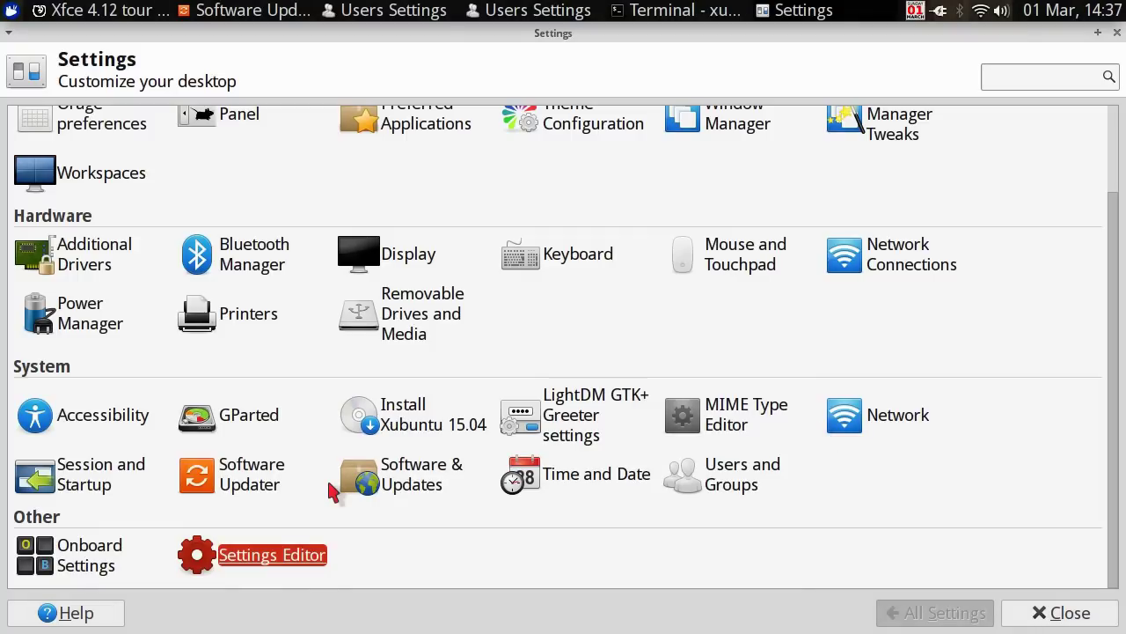
- Look over the Settings manager's full module list once more and close the Settings manager
scroll(329, 490, "up", 3)
scroll(329, 490, "down", 3)
left_click(1118, 32)
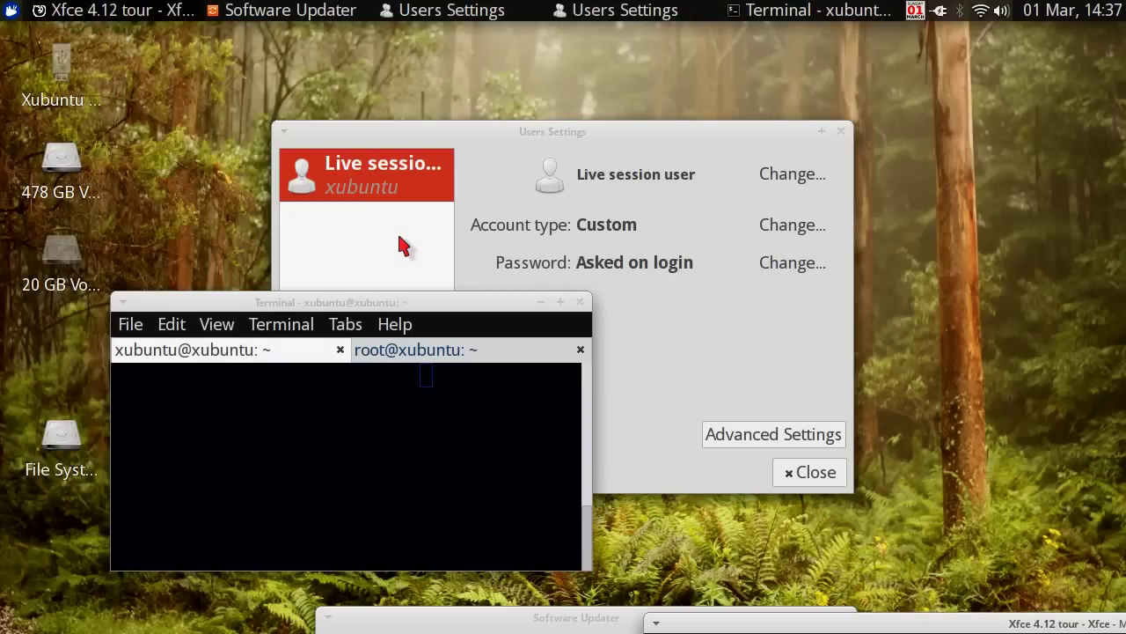
- Tile the Terminal into the upper-right quarter of the desktop and demonstrate edge snapping with a Users Settings window, ending with it floating
left_click(395, 300)
left_click_drag(395, 300, 1025, 9)
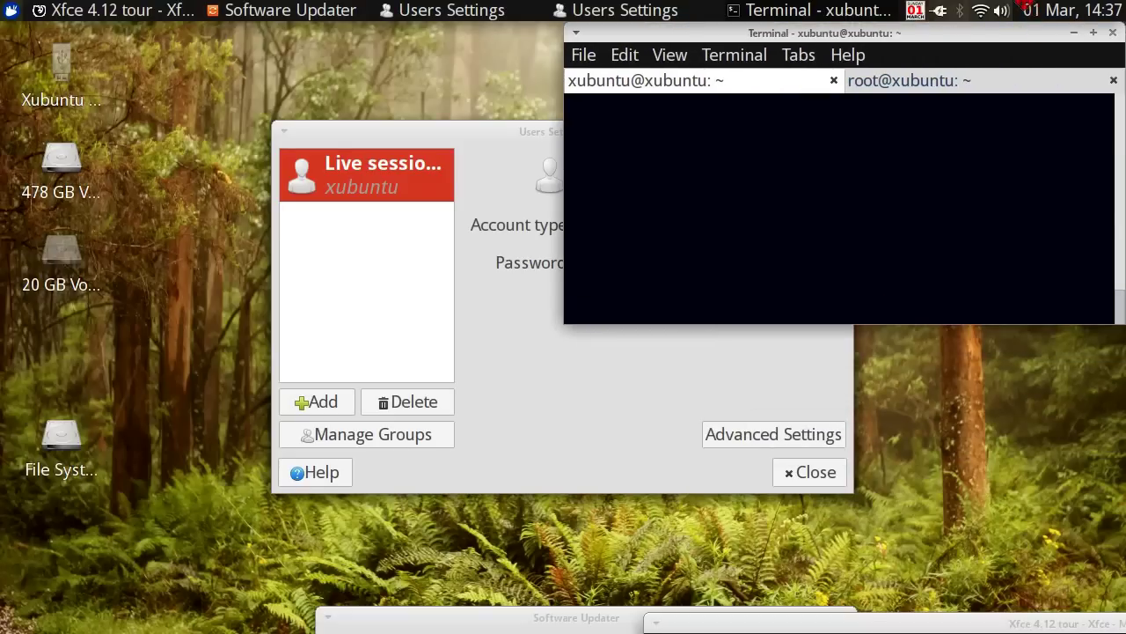
left_click_drag(420, 126, 3, 2)
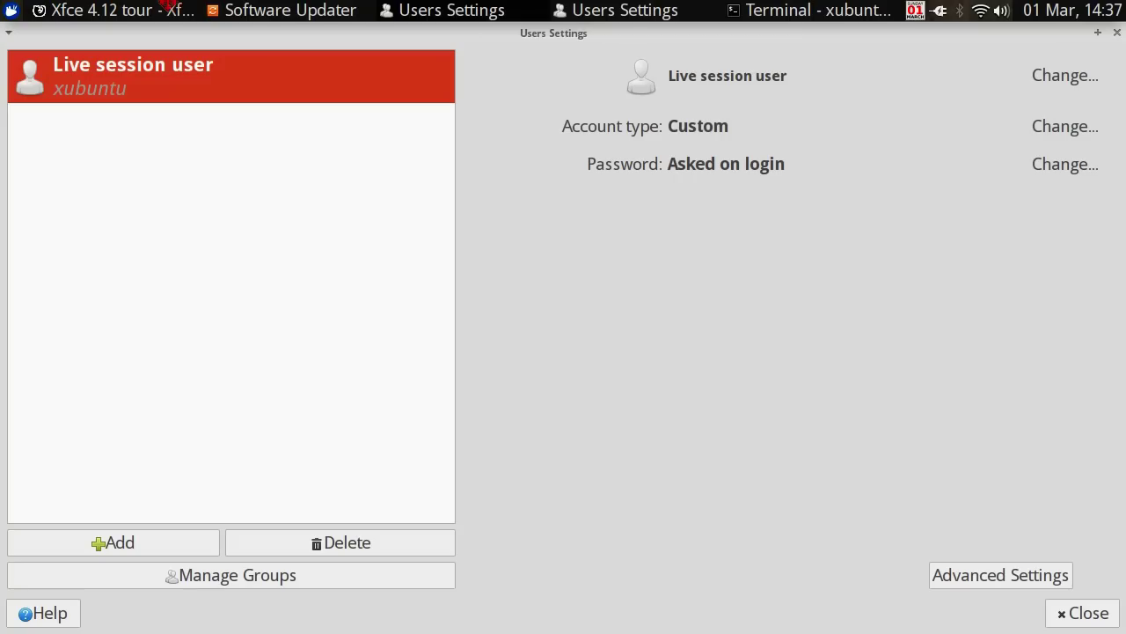
left_click_drag(127, 7, 134, 624)
left_click_drag(3, 626, 398, 115)
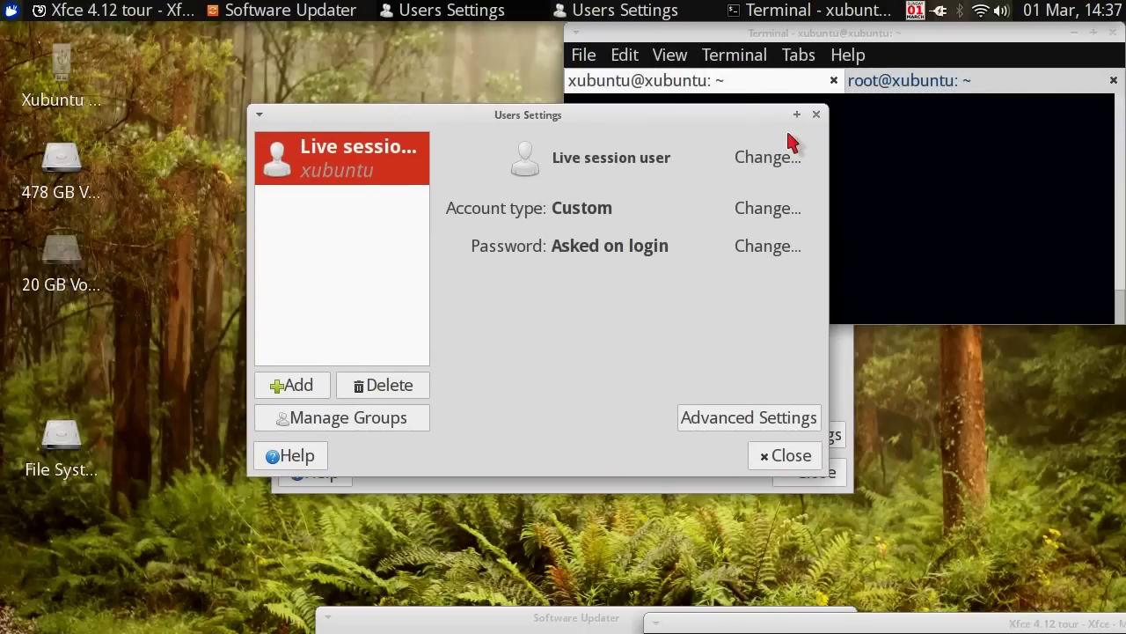
- Close both remaining Users Settings windows, bring the Software Updater window fully into view and dismiss it
left_click(815, 115)
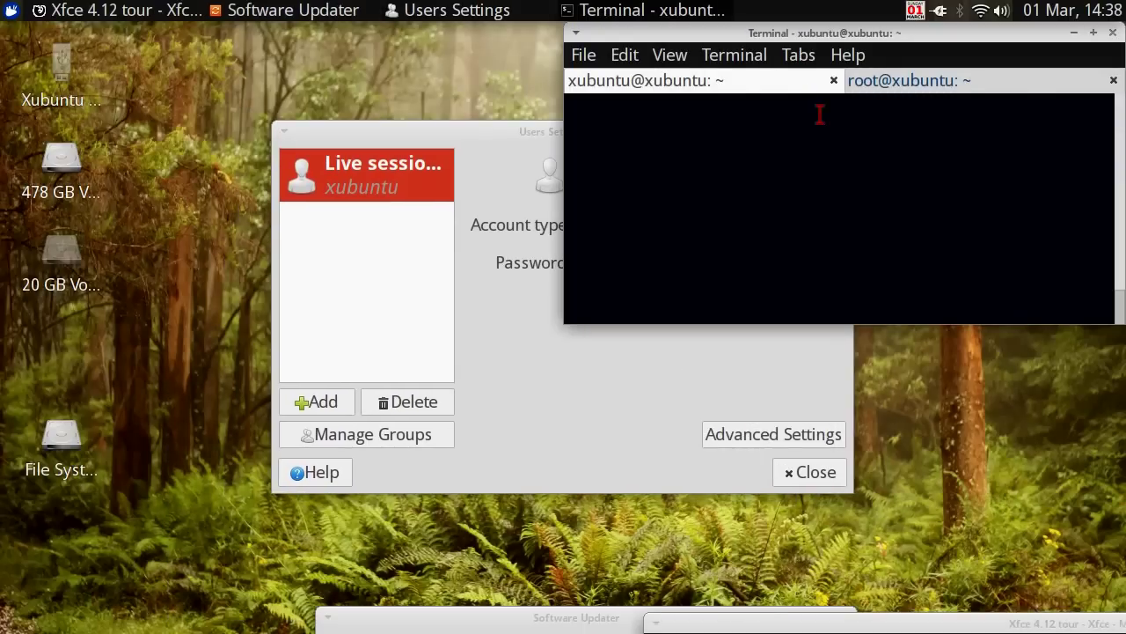
left_click(530, 391)
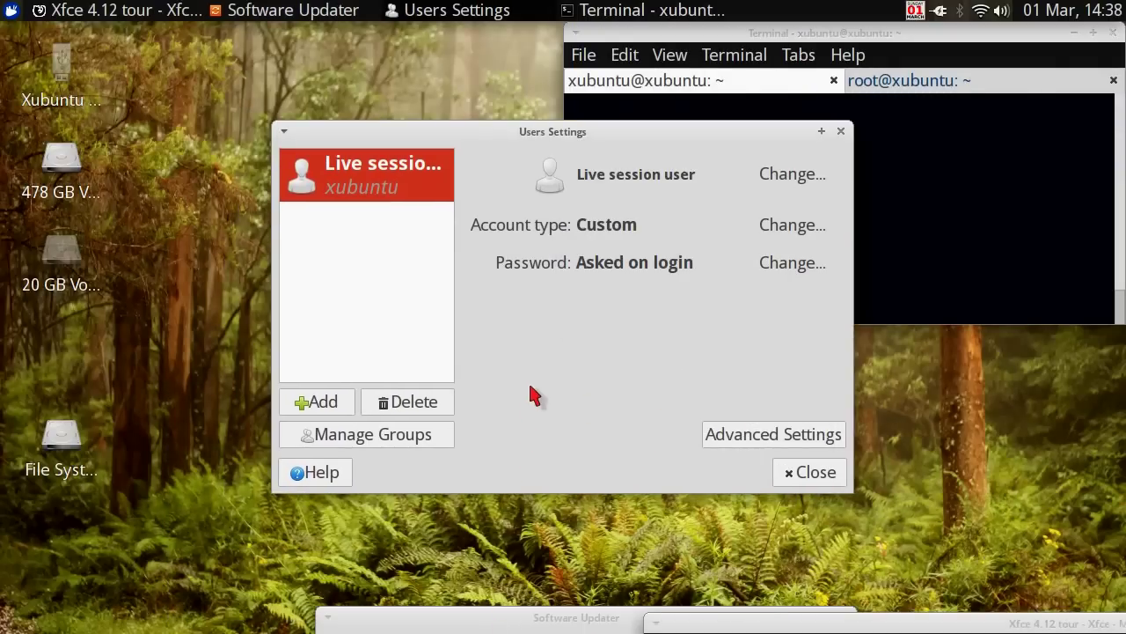
left_click(841, 132)
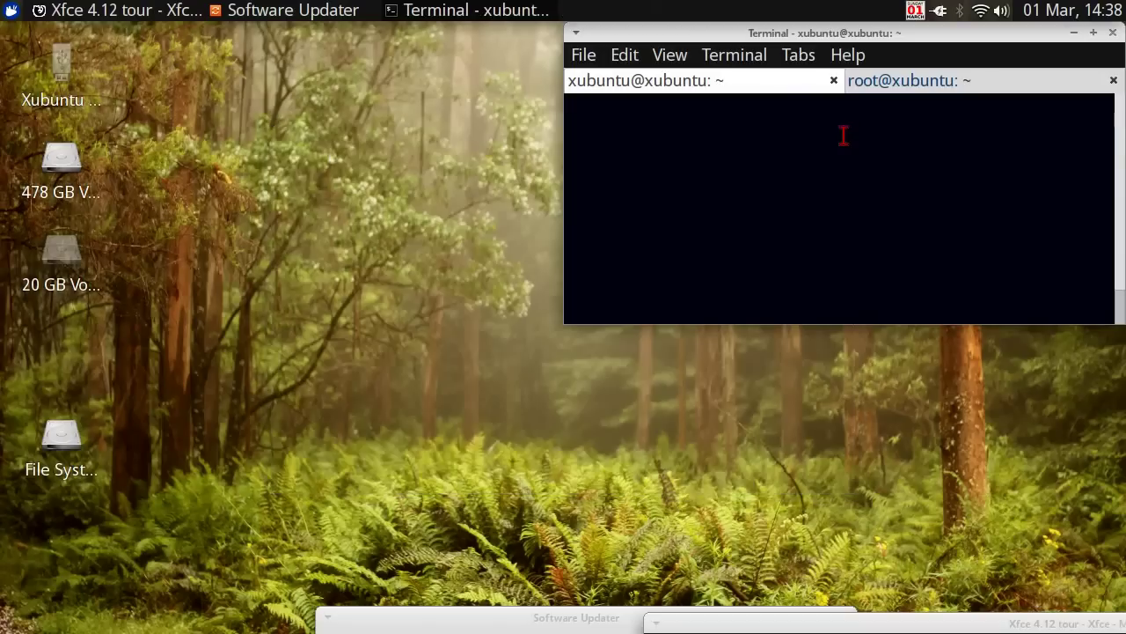
left_click_drag(385, 628, 314, 289)
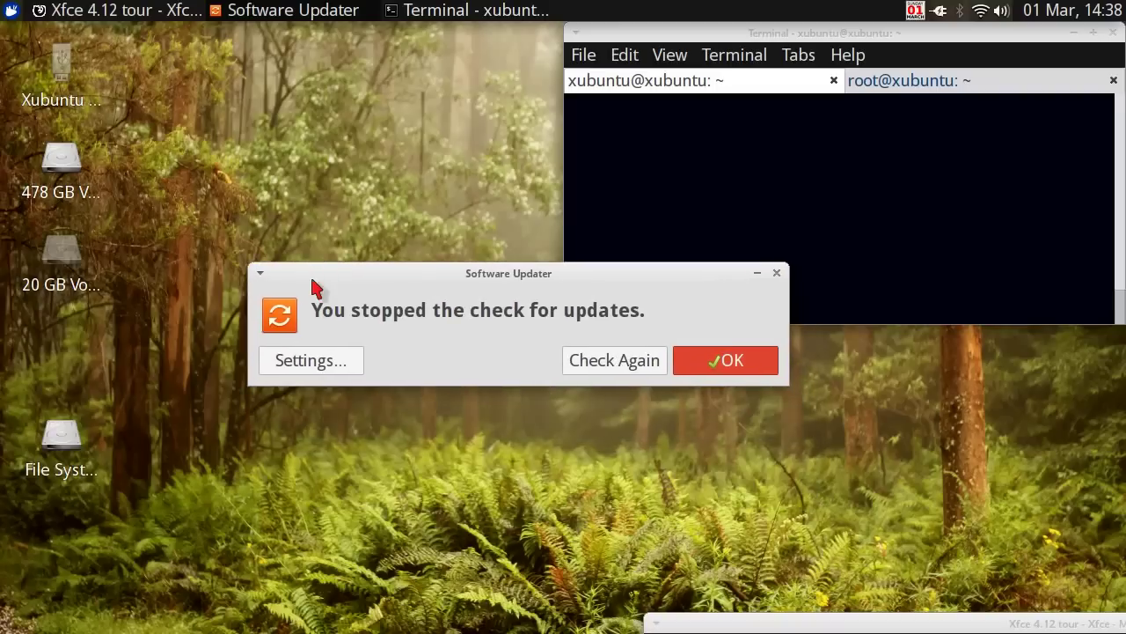
left_click(680, 367)
- Tile the Firefox window into the upper-left quarter beside the Terminal and switch focus between the two windows
left_click_drag(691, 630, 231, 236)
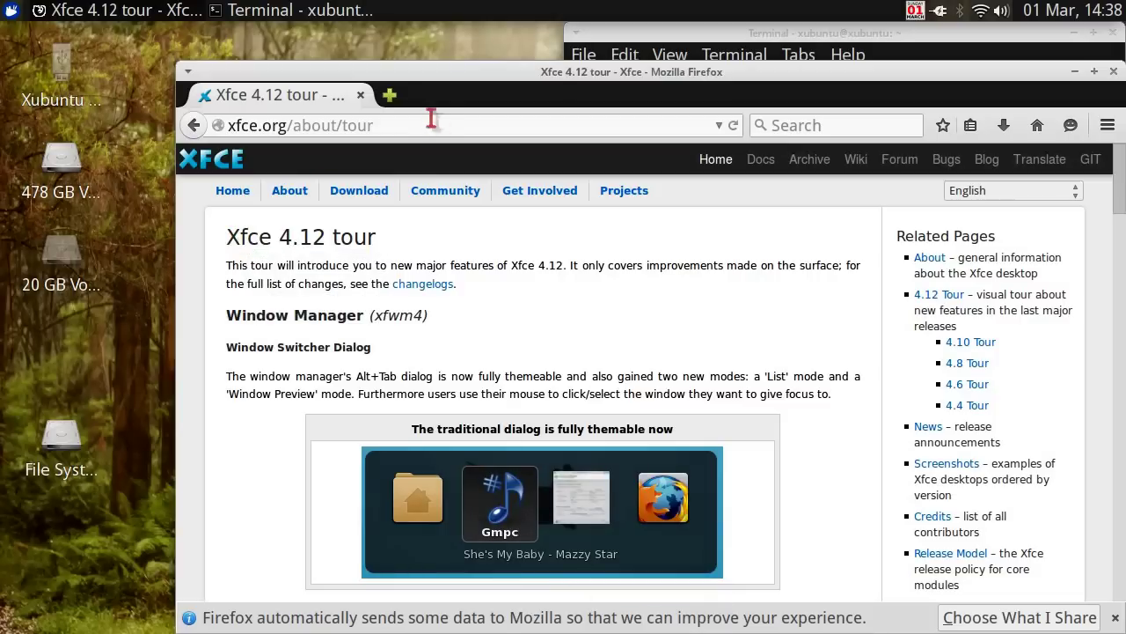
left_click_drag(449, 76, 2, 23)
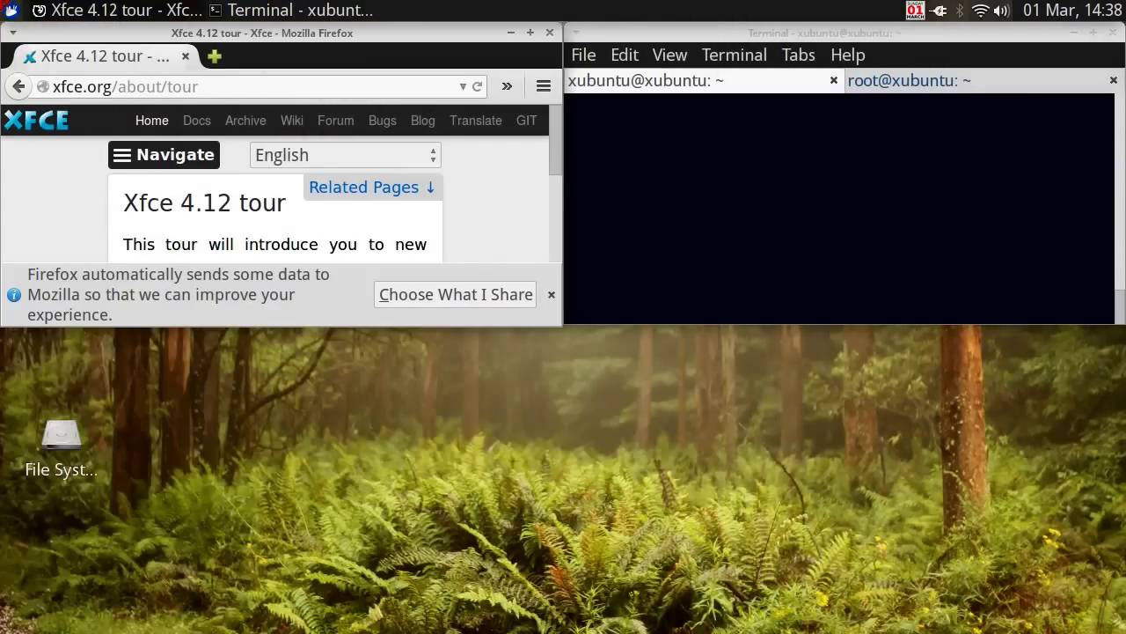
left_click(913, 110)
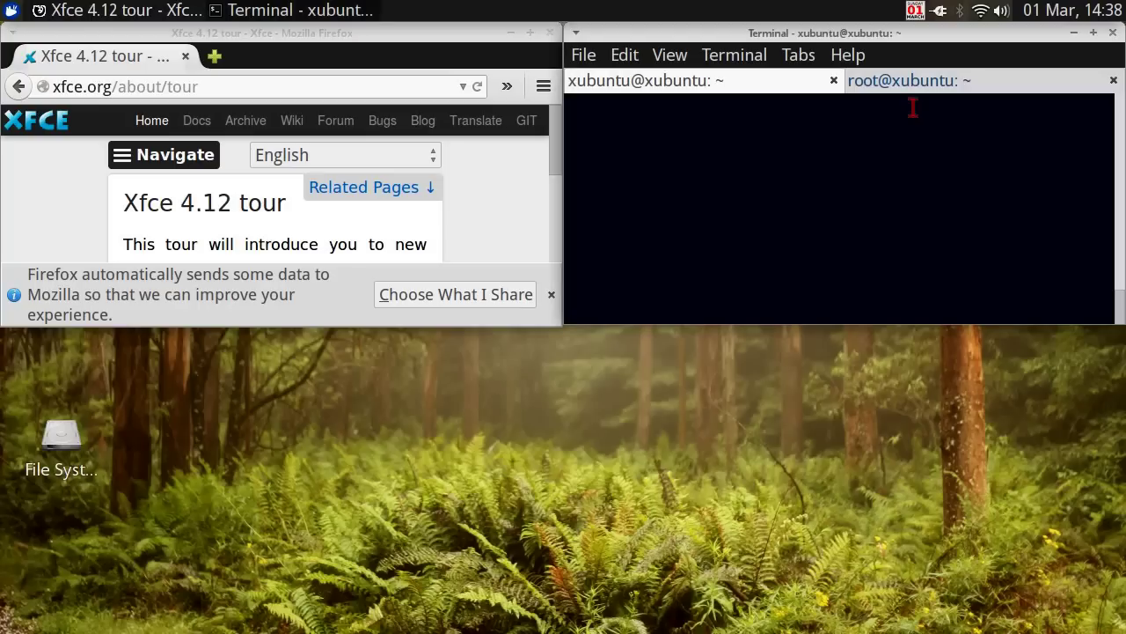
left_click(19, 226)
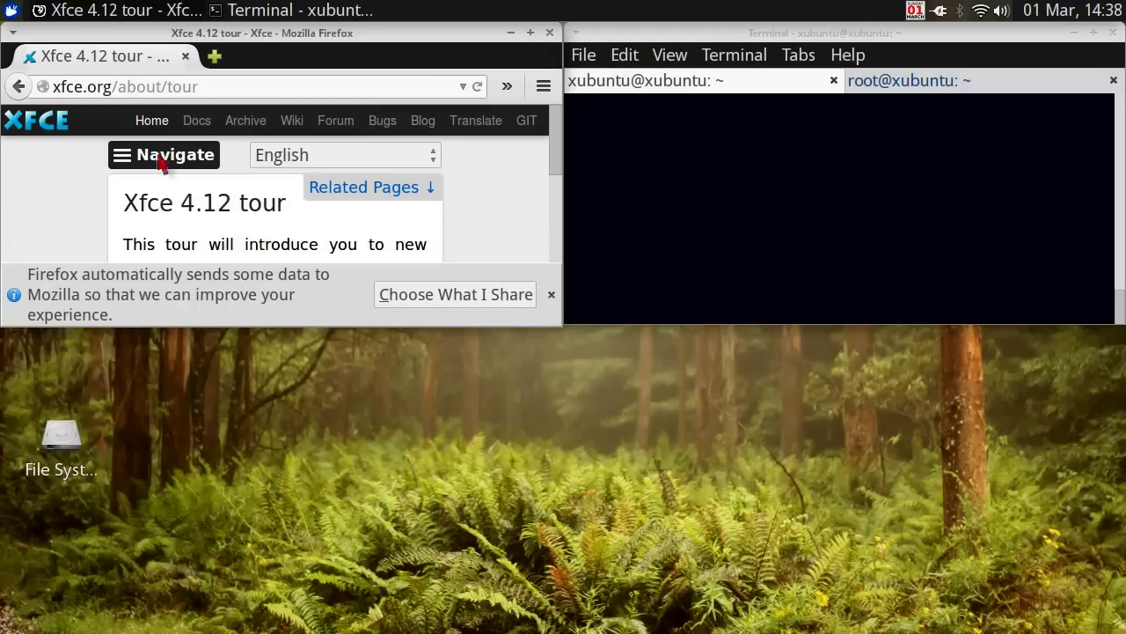
- Maximize Firefox, pull it back into a floating window on the lower part of the desktop, and focus the desktop
double_click(247, 34)
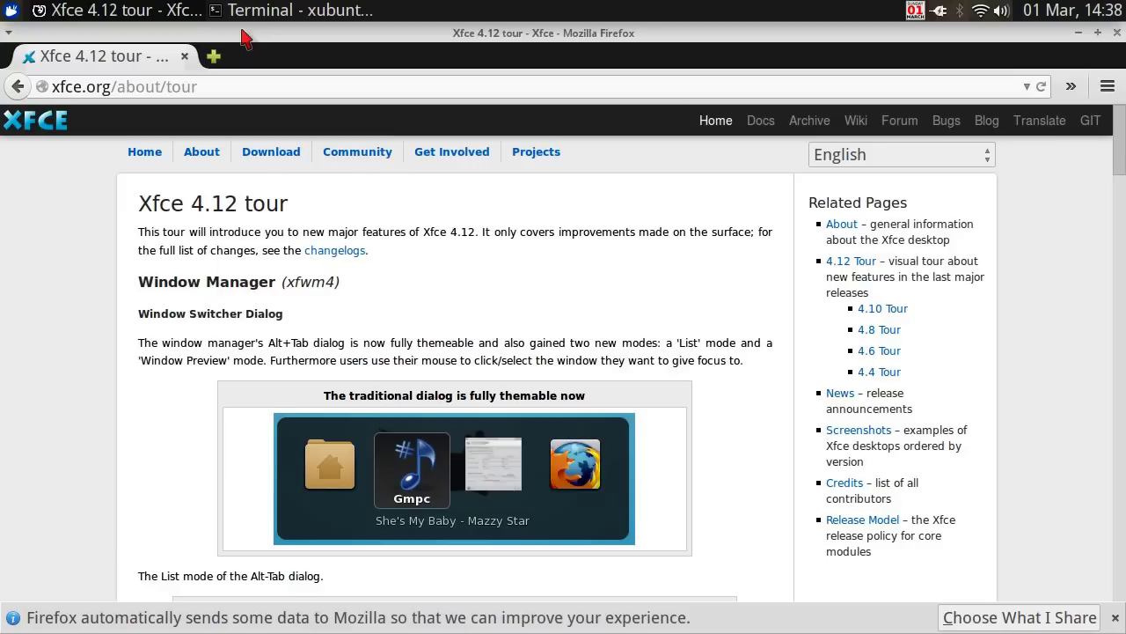
left_click_drag(192, 33, 564, 411)
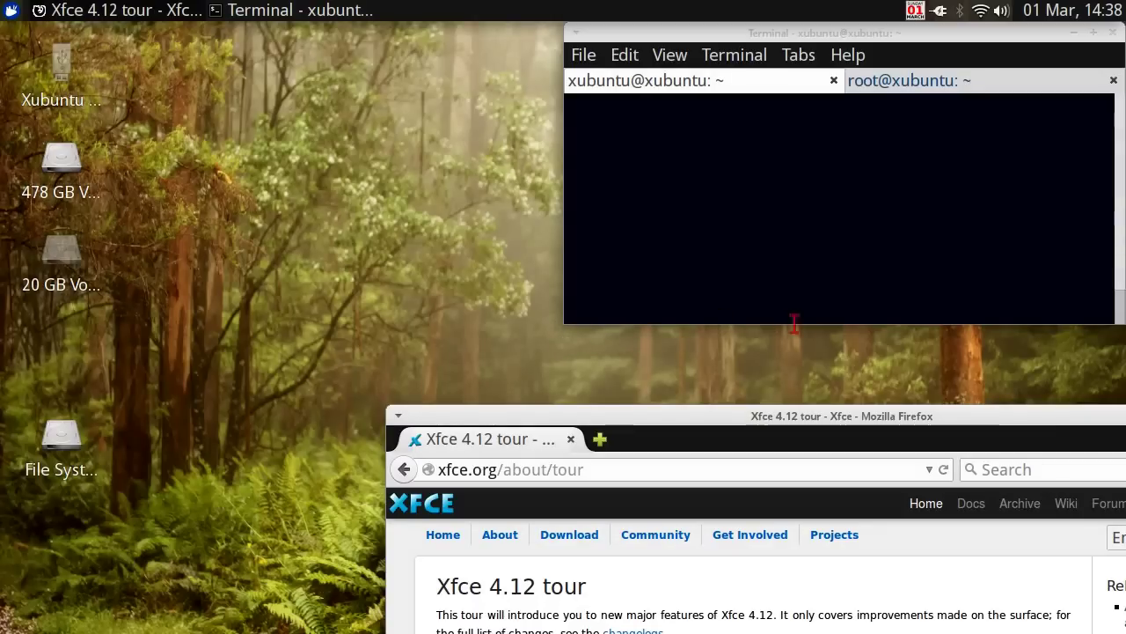
left_click(277, 145)
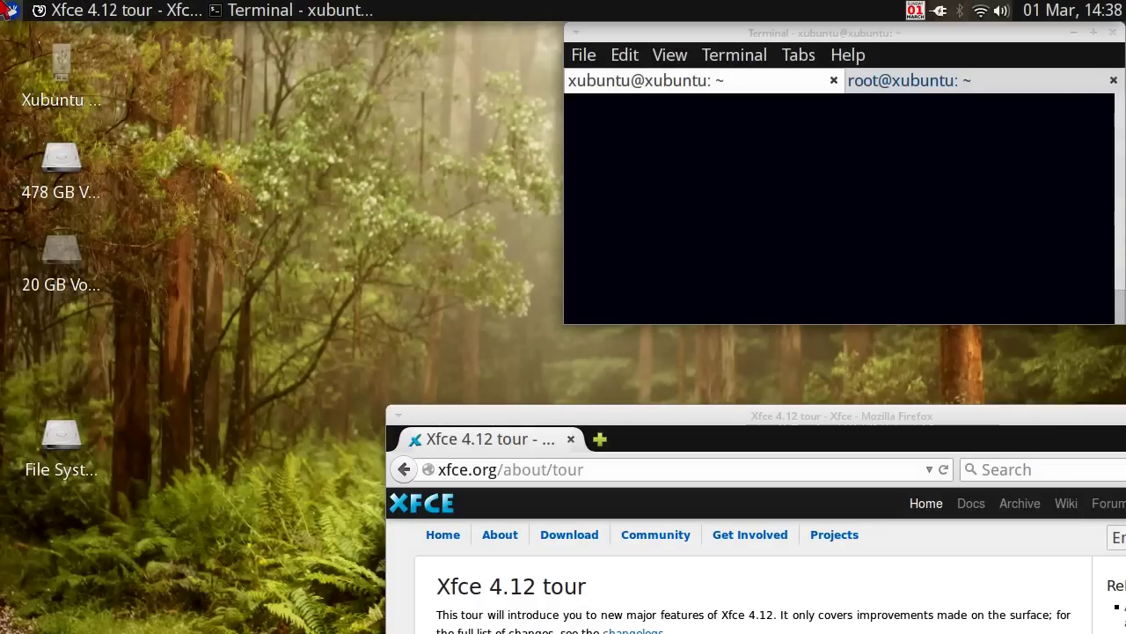
- Open the File System location from the desktop and look through the file manager's menu commands
double_click(84, 443)
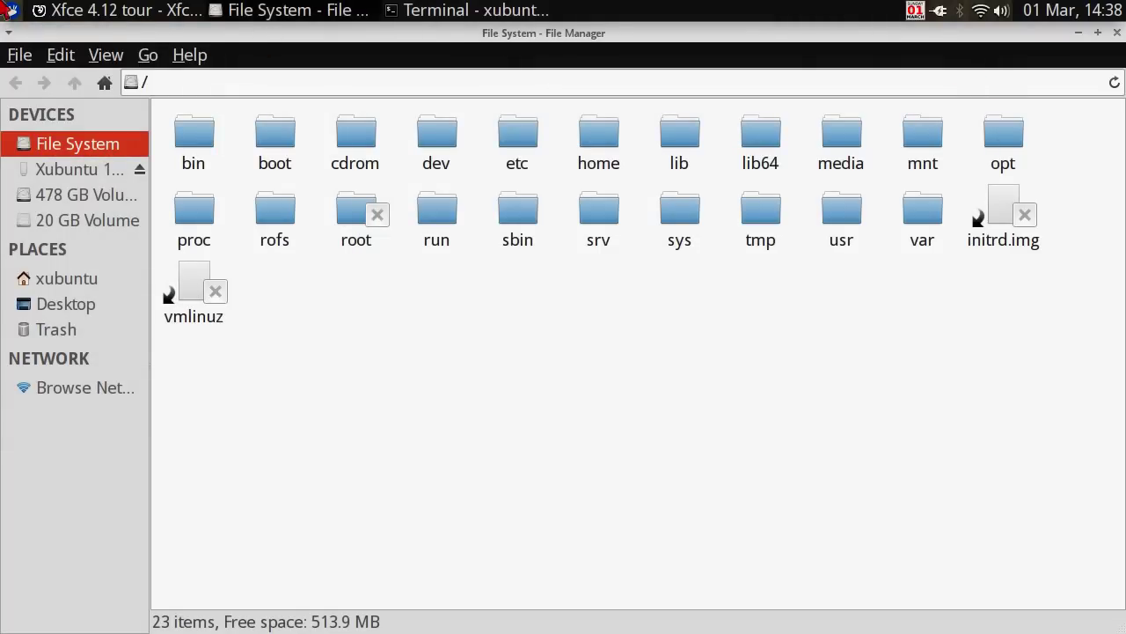
left_click(20, 58)
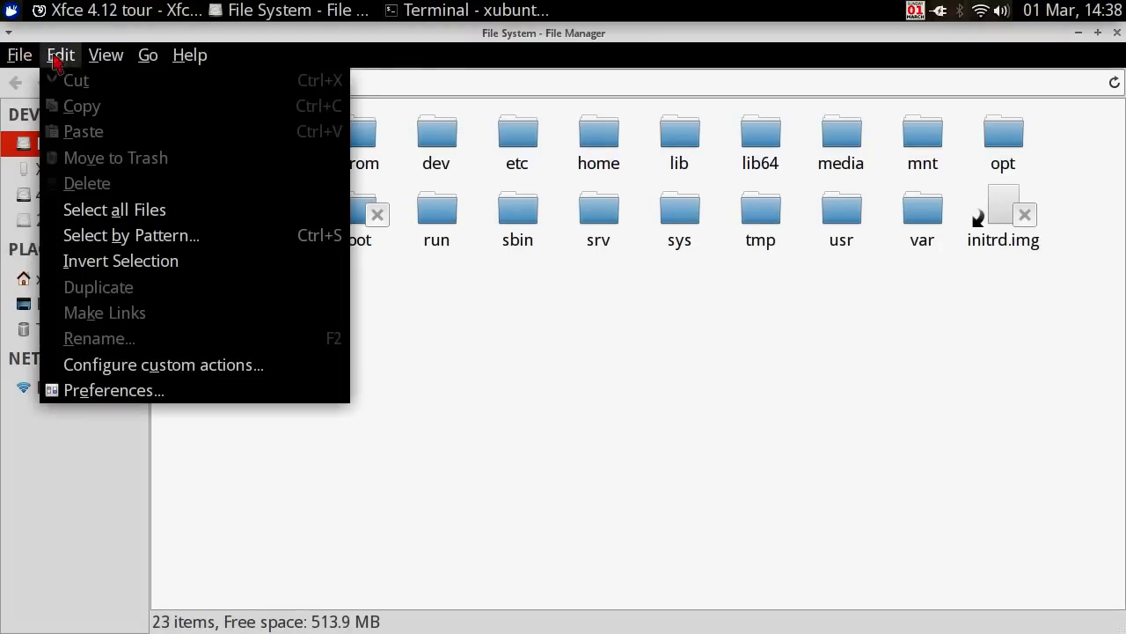
mouse_move(104, 58)
mouse_move(195, 54)
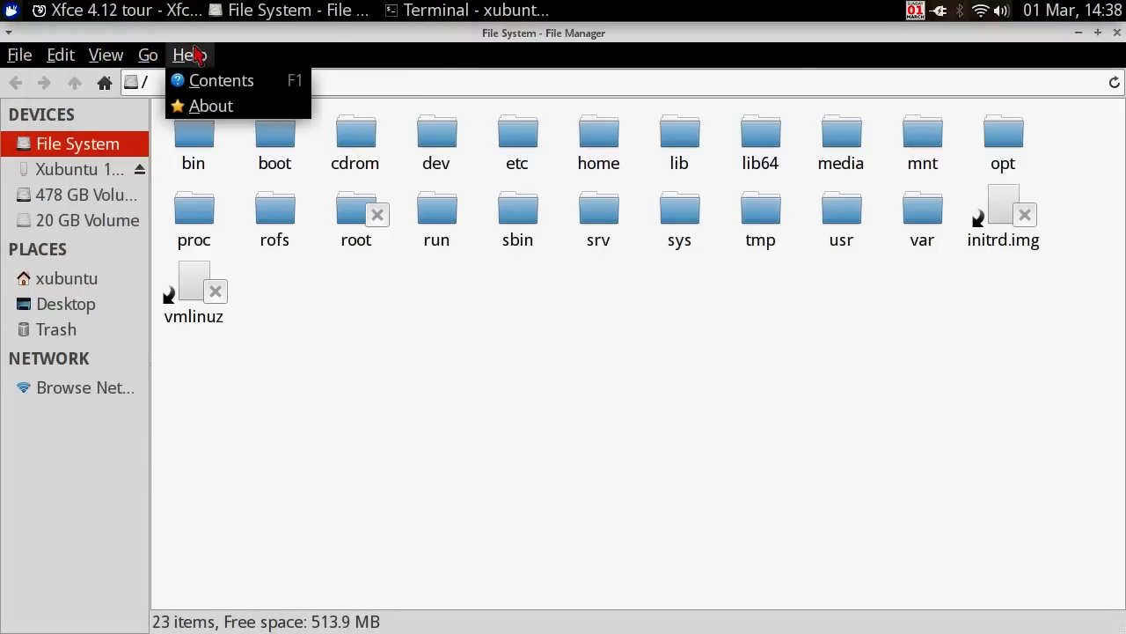
mouse_move(148, 56)
mouse_move(19, 54)
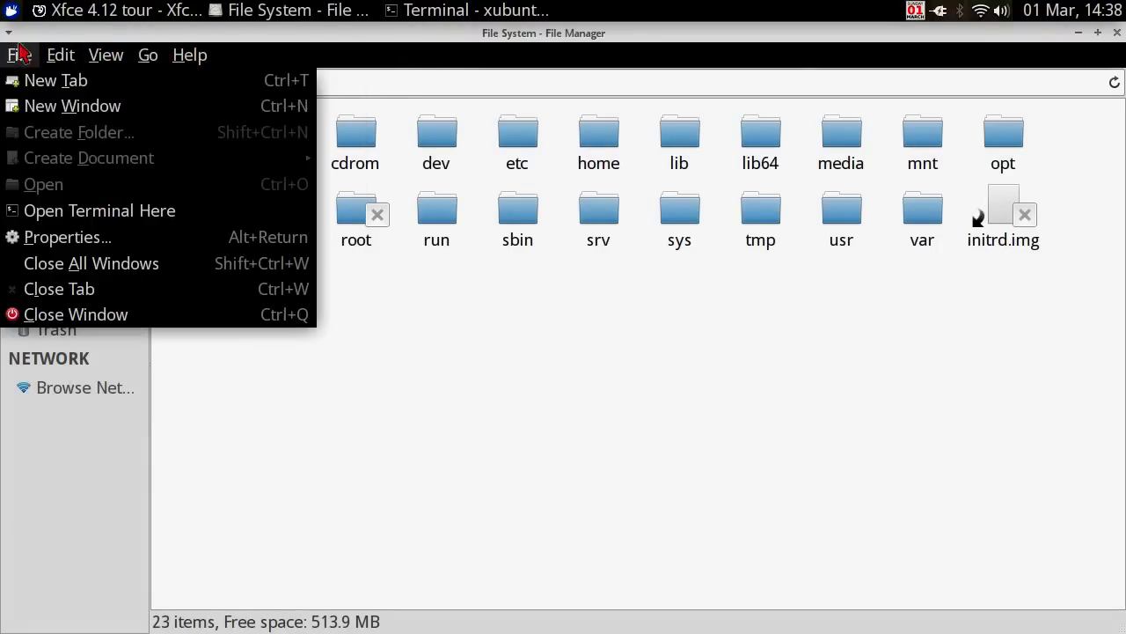
- View the General, Permissions and Emblems properties of the File System folder and close the dialog
left_click(44, 245)
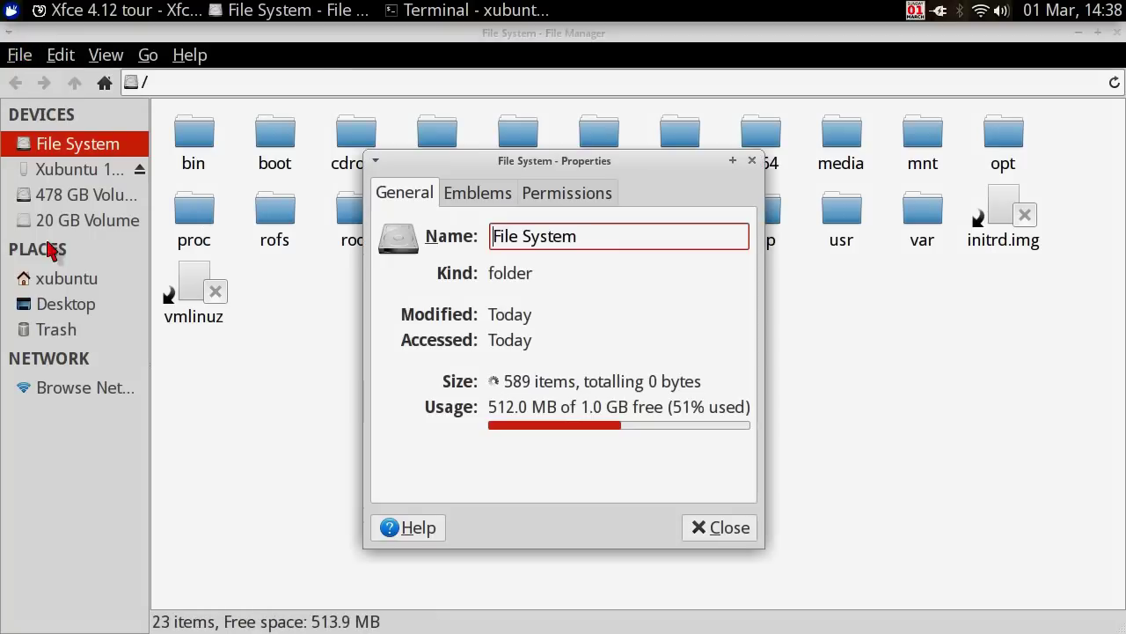
left_click(490, 195)
left_click(548, 195)
left_click(513, 199)
scroll(717, 469, "down", 1)
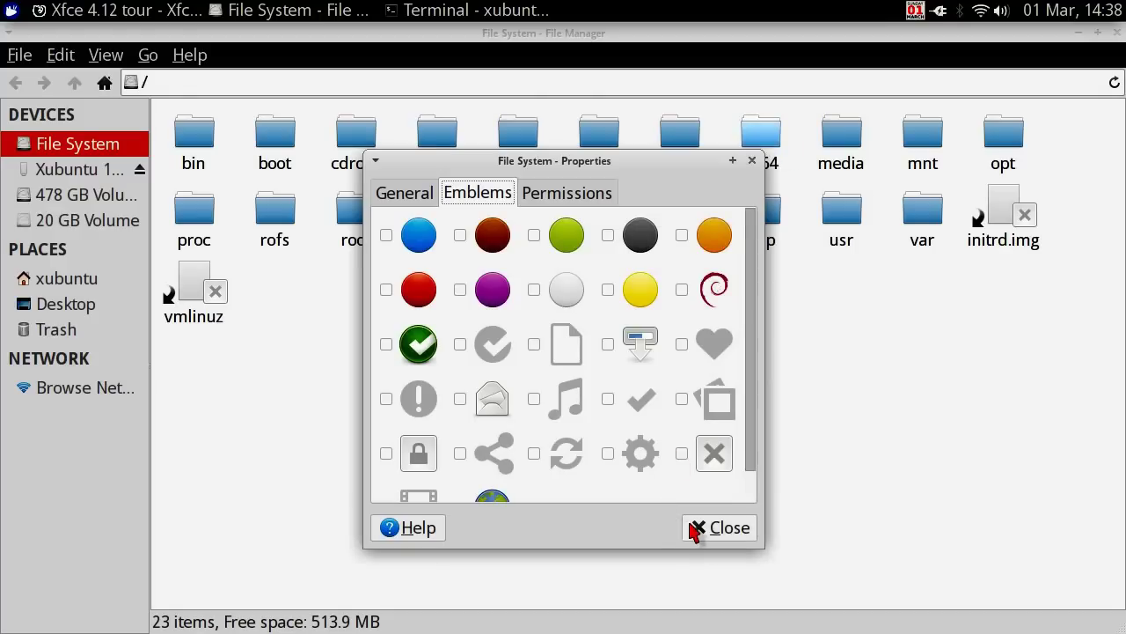
left_click(695, 527)
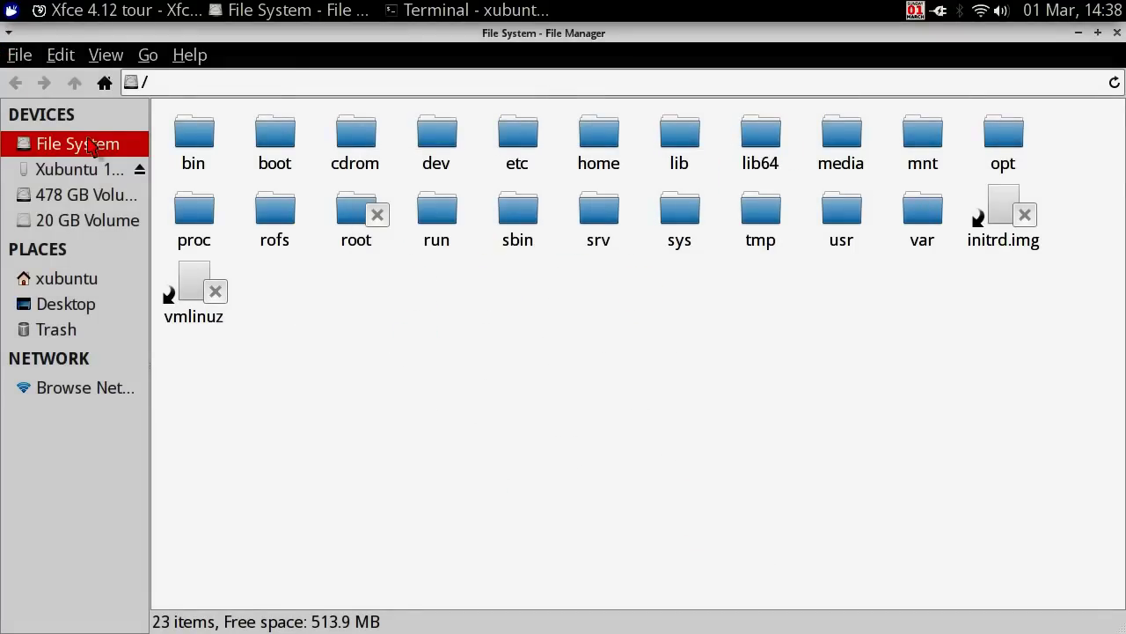
- Go to the xubuntu home folder and open a second tab for it, dismissing the folder's context options
left_click(59, 286)
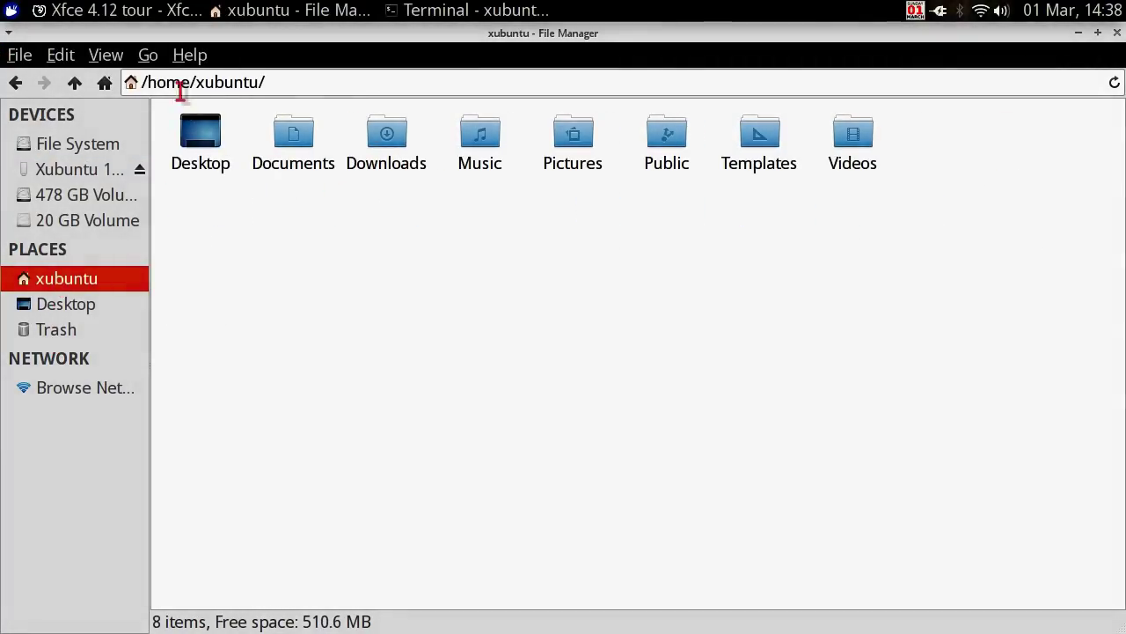
left_click(18, 58)
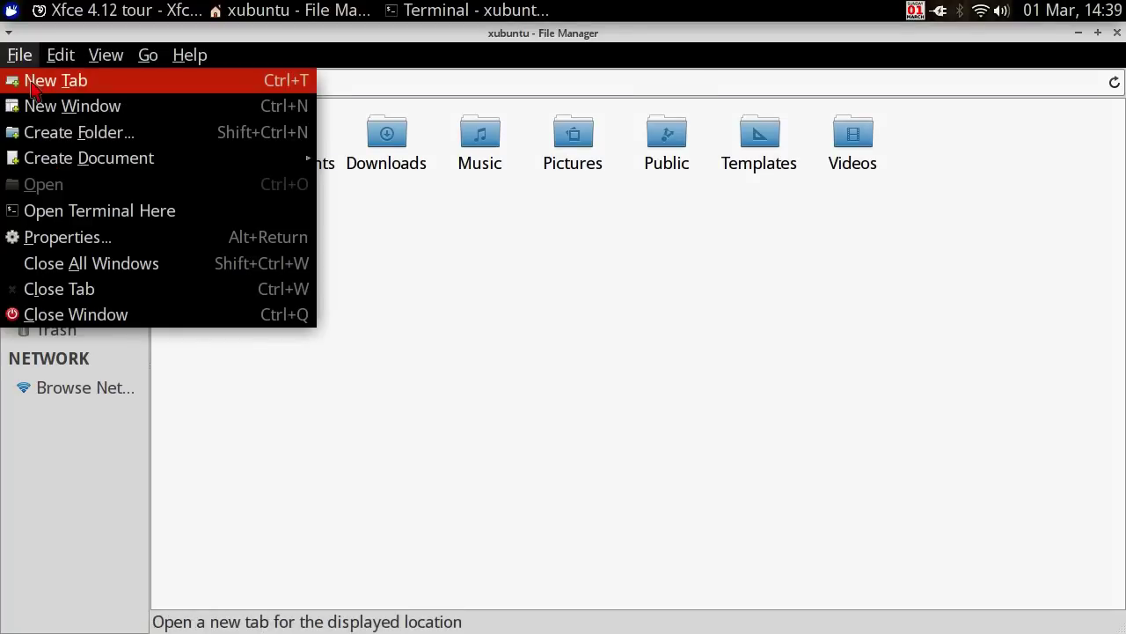
left_click(36, 78)
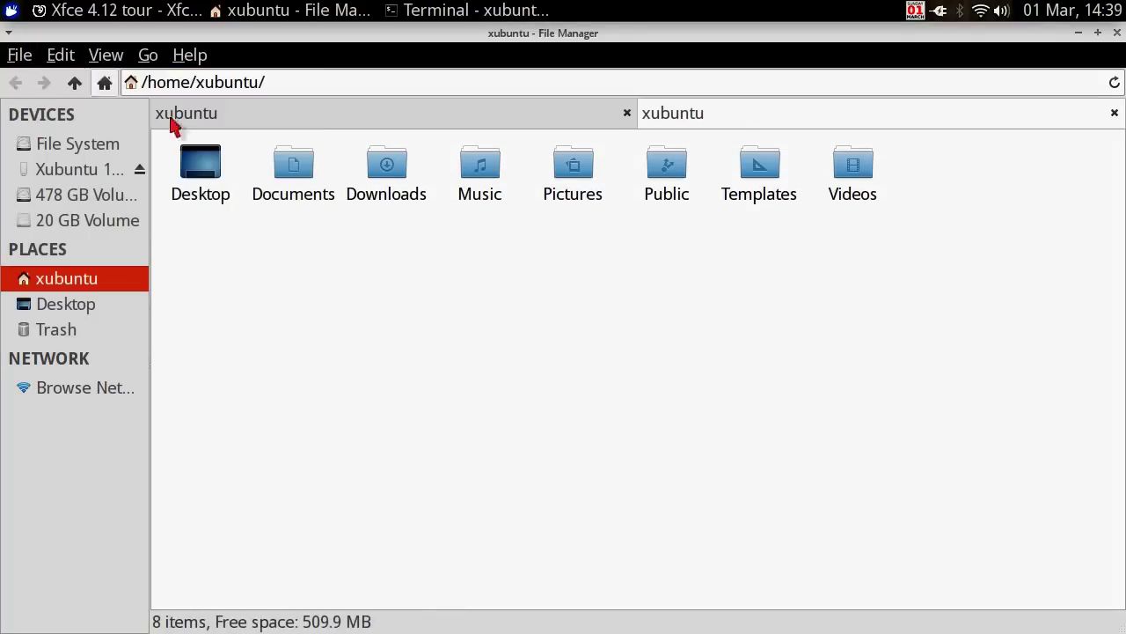
right_click(652, 293)
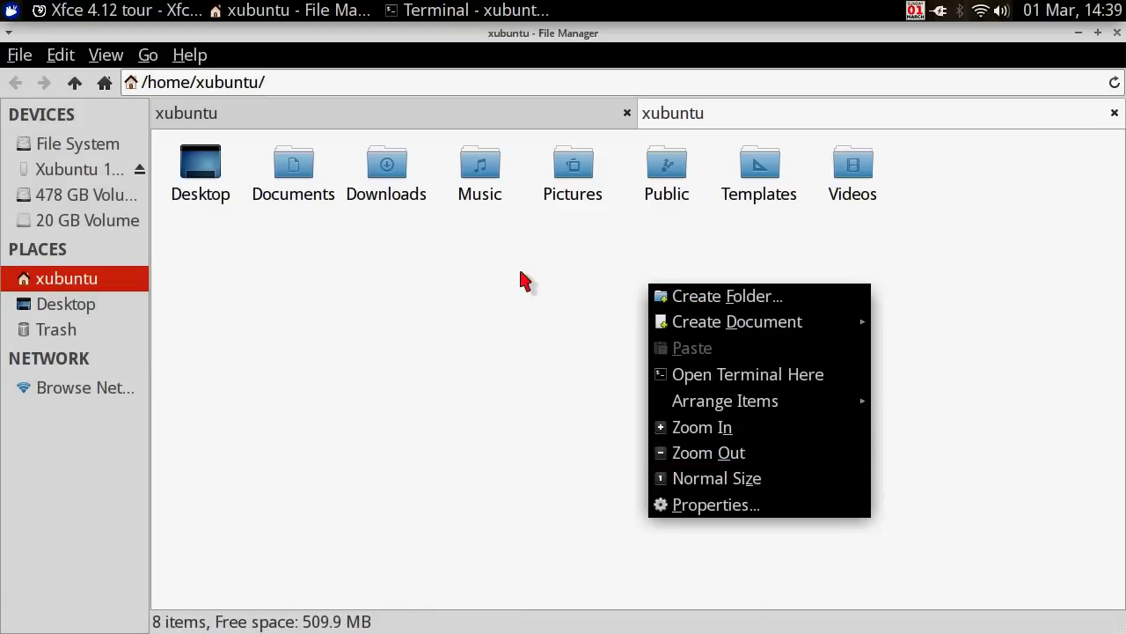
left_click(558, 302)
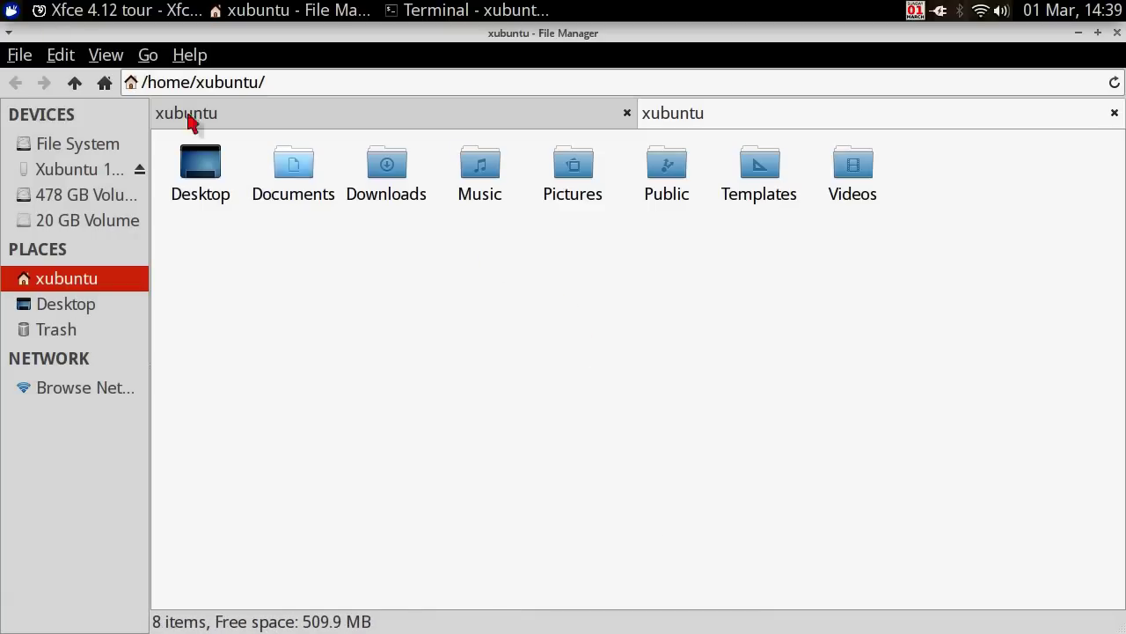
- Switch the file manager's side pane from Shortcuts to Tree
left_click(104, 56)
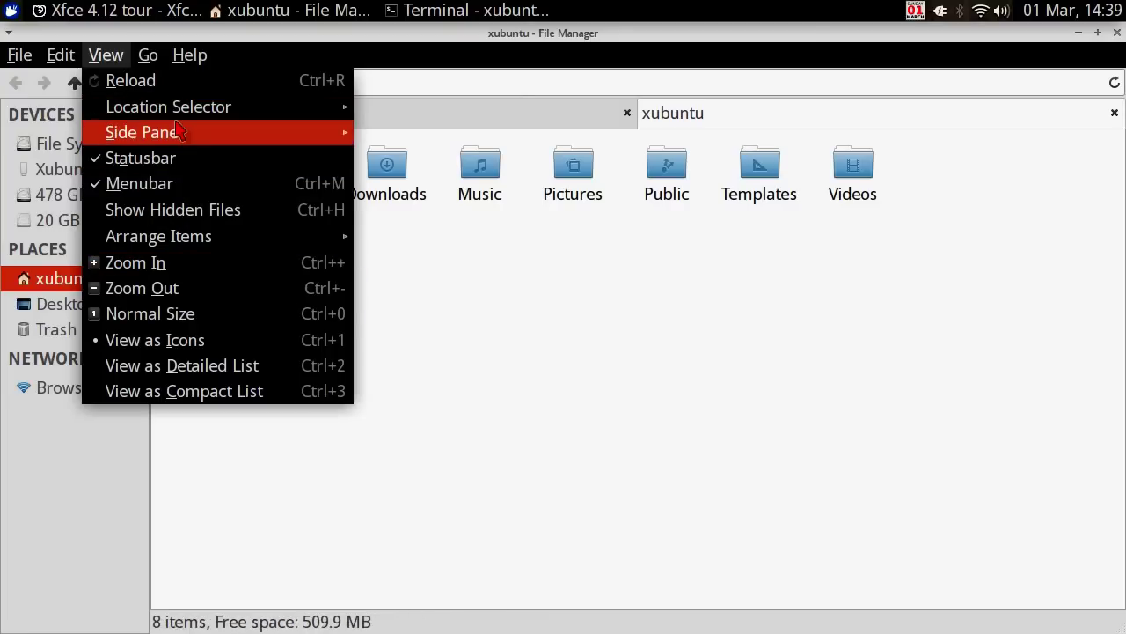
mouse_move(179, 129)
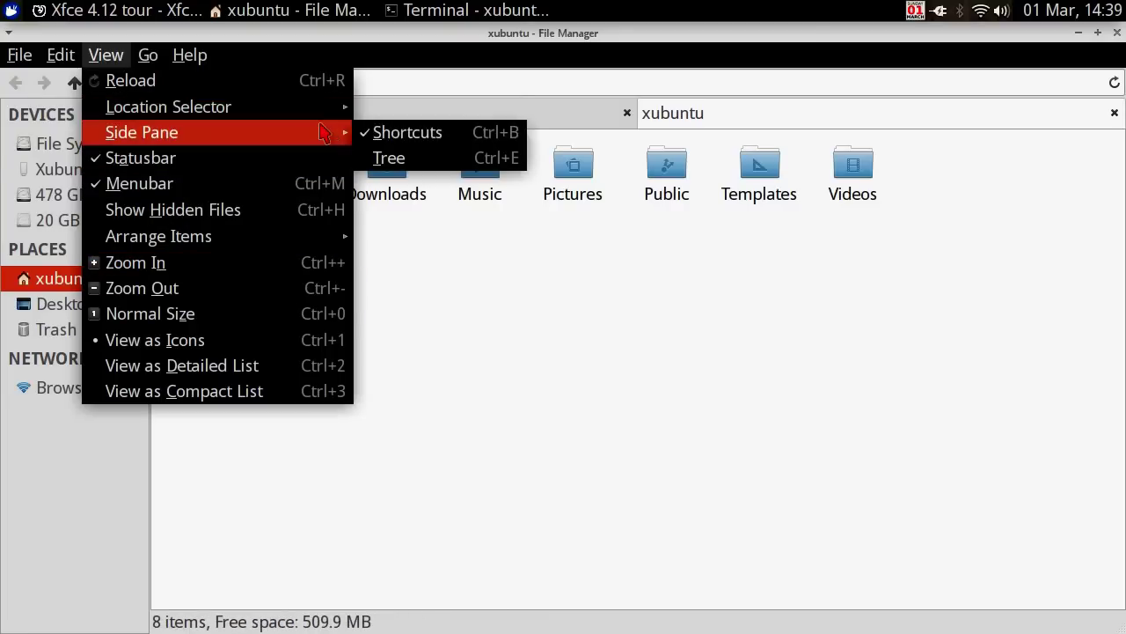
left_click(415, 164)
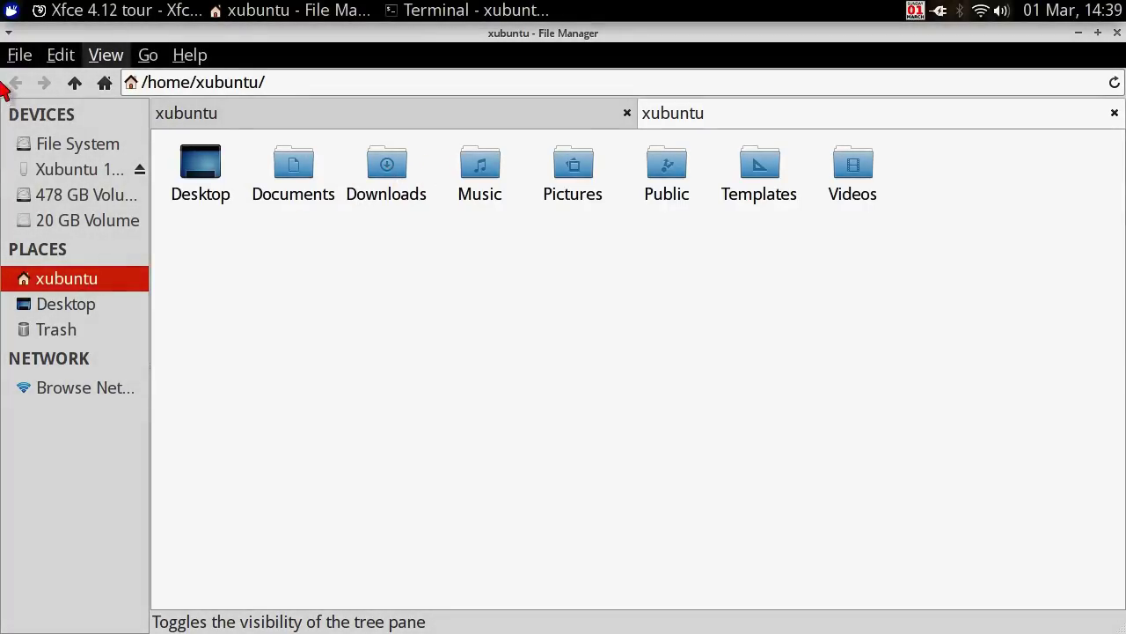
- Bring Firefox forward and minimize it, and minimize and restore the File Manager window
left_click(104, 9)
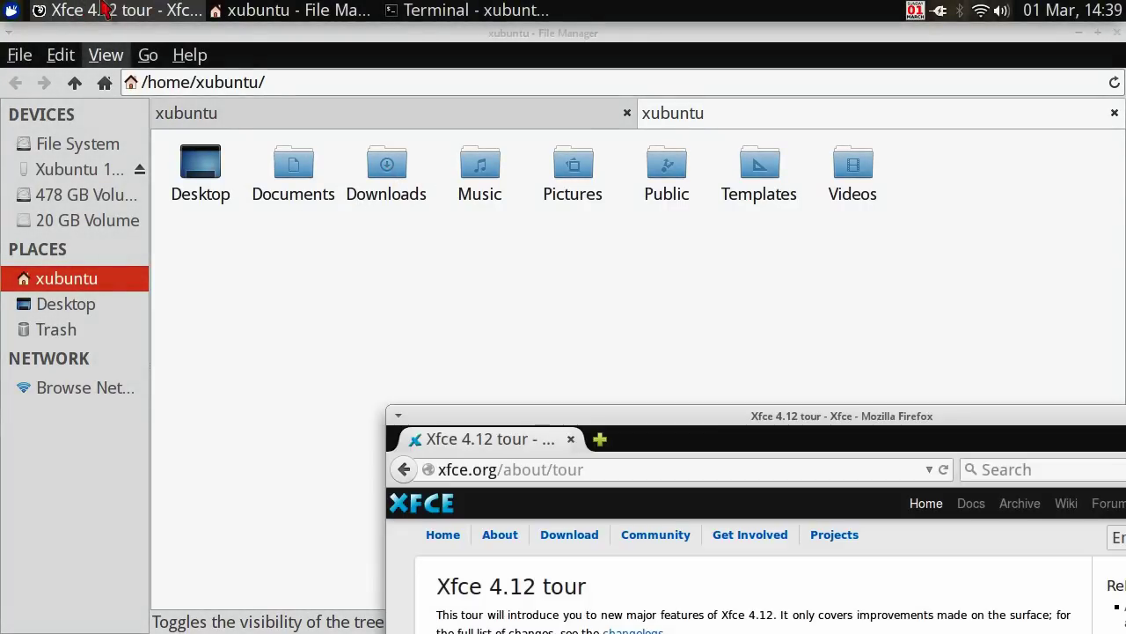
left_click(104, 8)
left_click(292, 9)
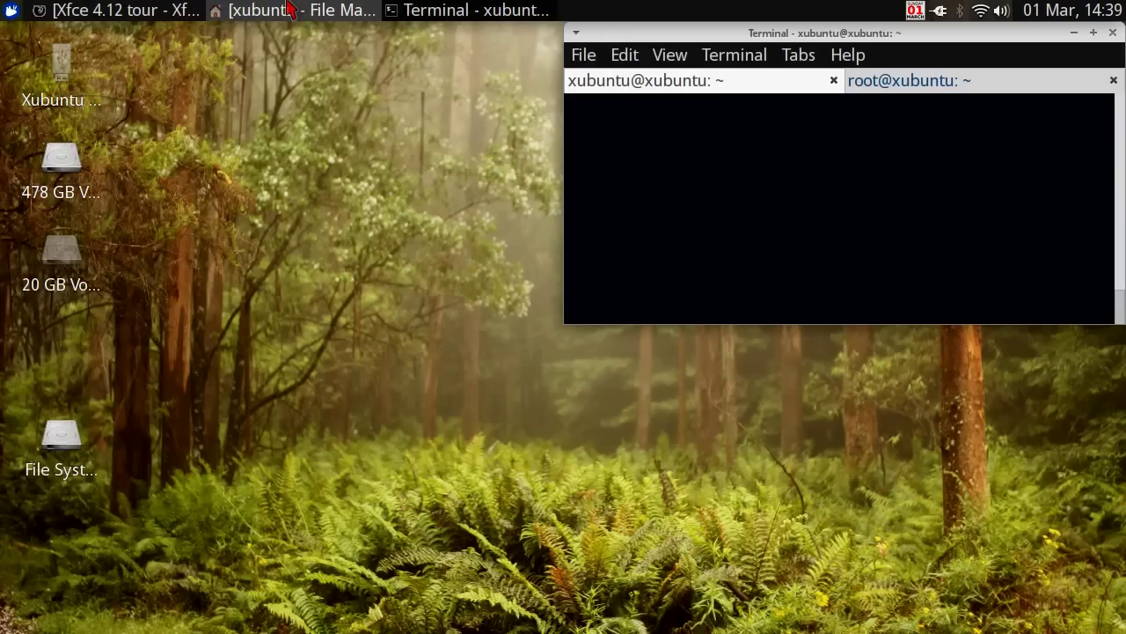
left_click(292, 10)
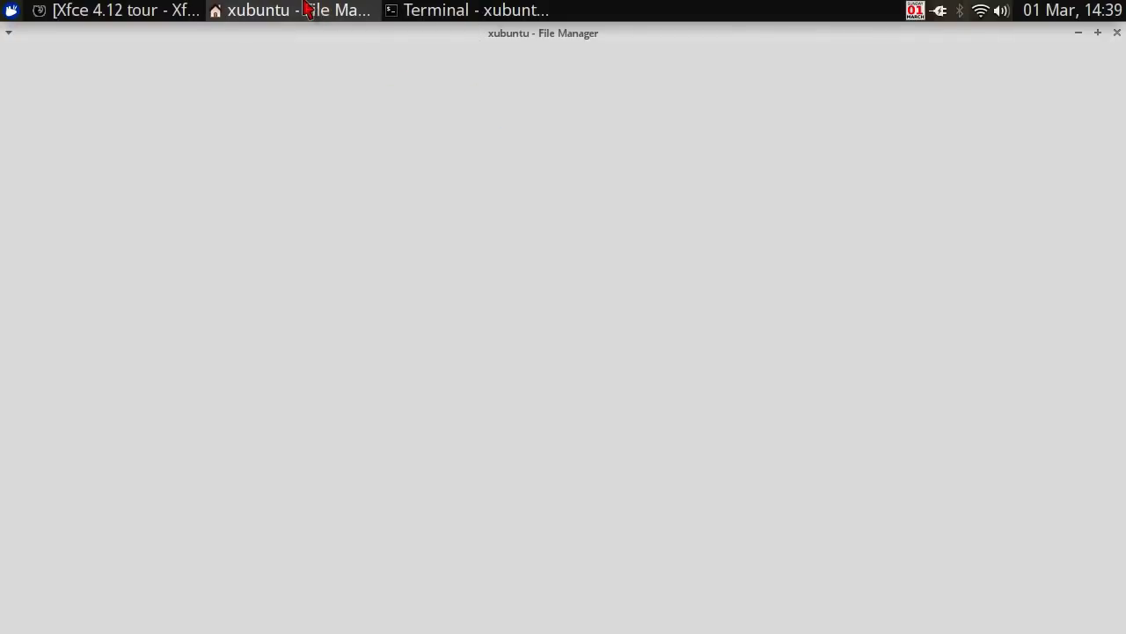
left_click(304, 9)
left_click(305, 9)
- Close the blank File Manager window and minimize the Terminal to clear the desktop
right_click(305, 8)
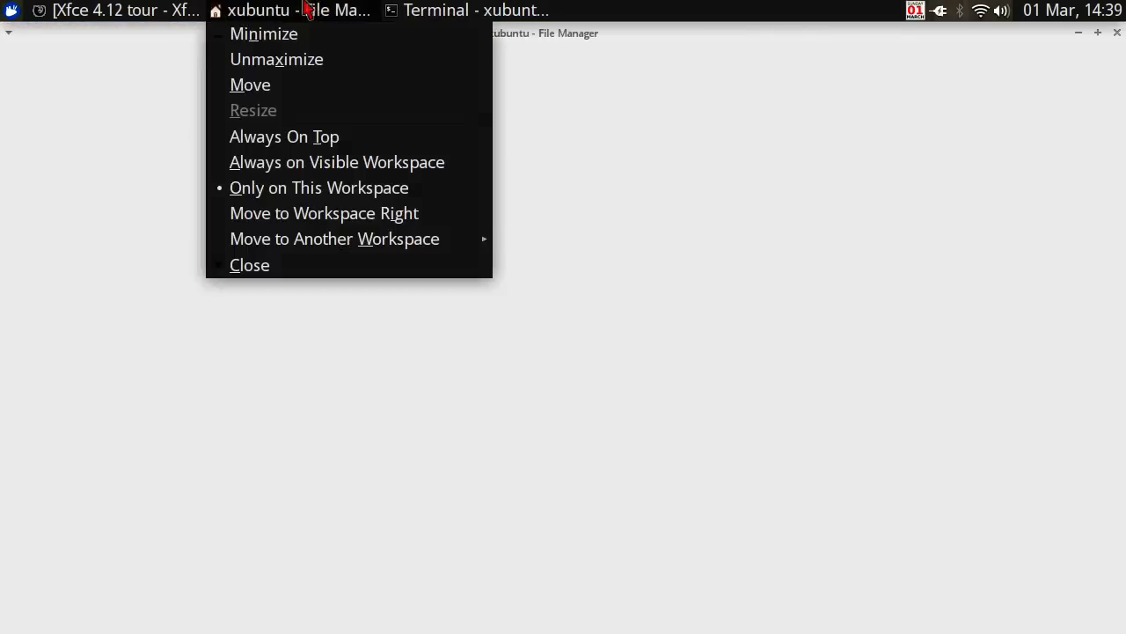
left_click(324, 268)
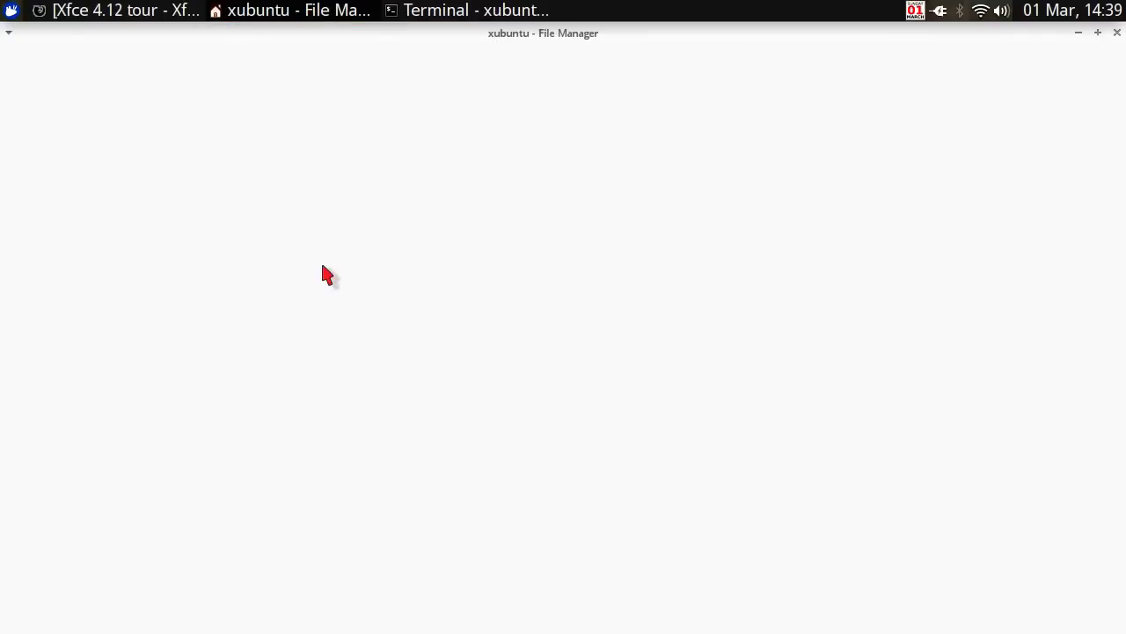
left_click(447, 10)
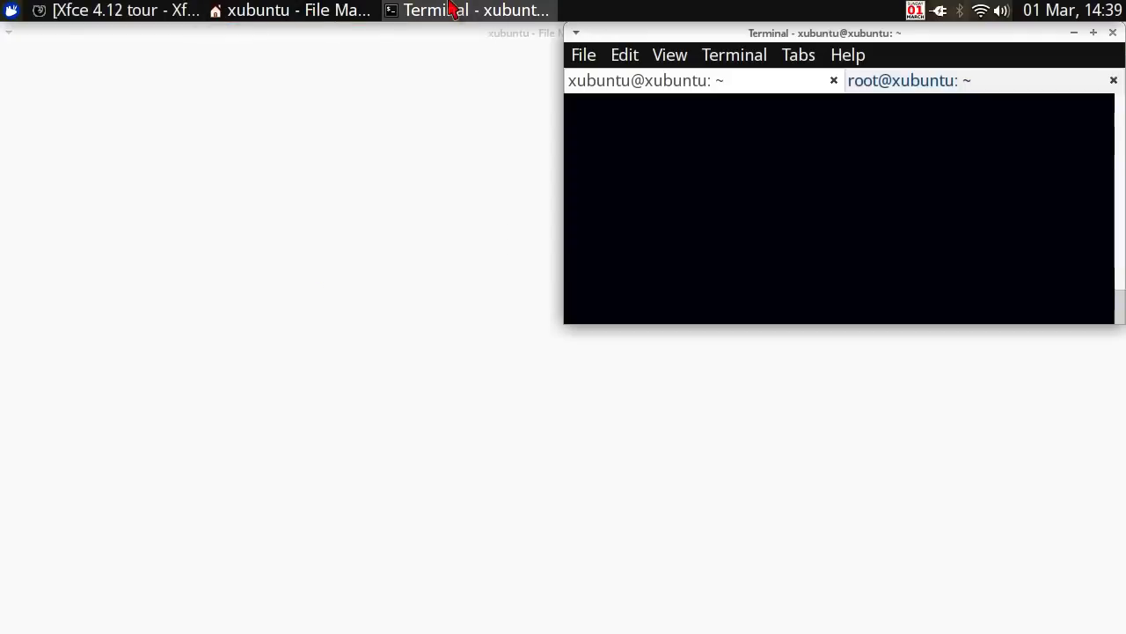
left_click(366, 9)
middle_click(366, 9)
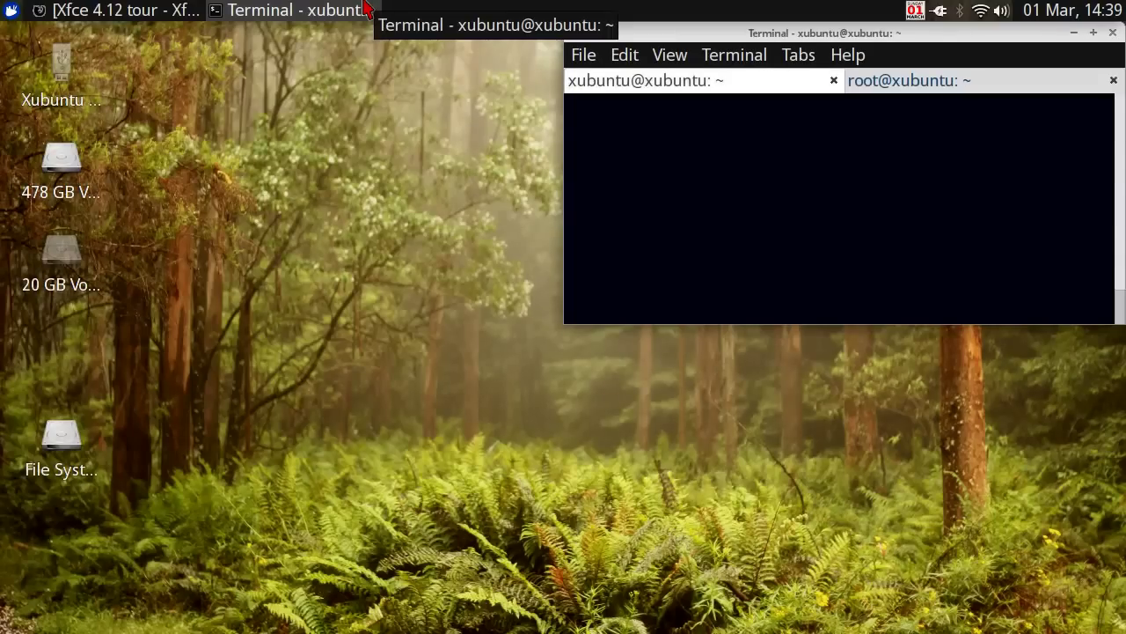
left_click(366, 9)
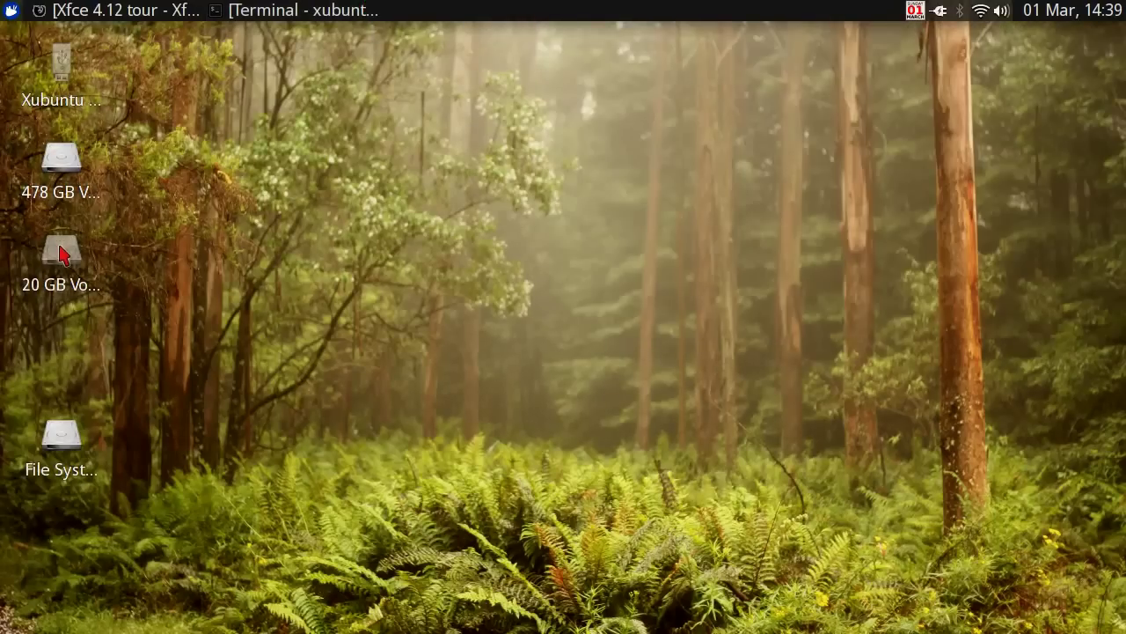
- Reopen the File System location, add a second tab, and open the bin folder in that tab
double_click(62, 431)
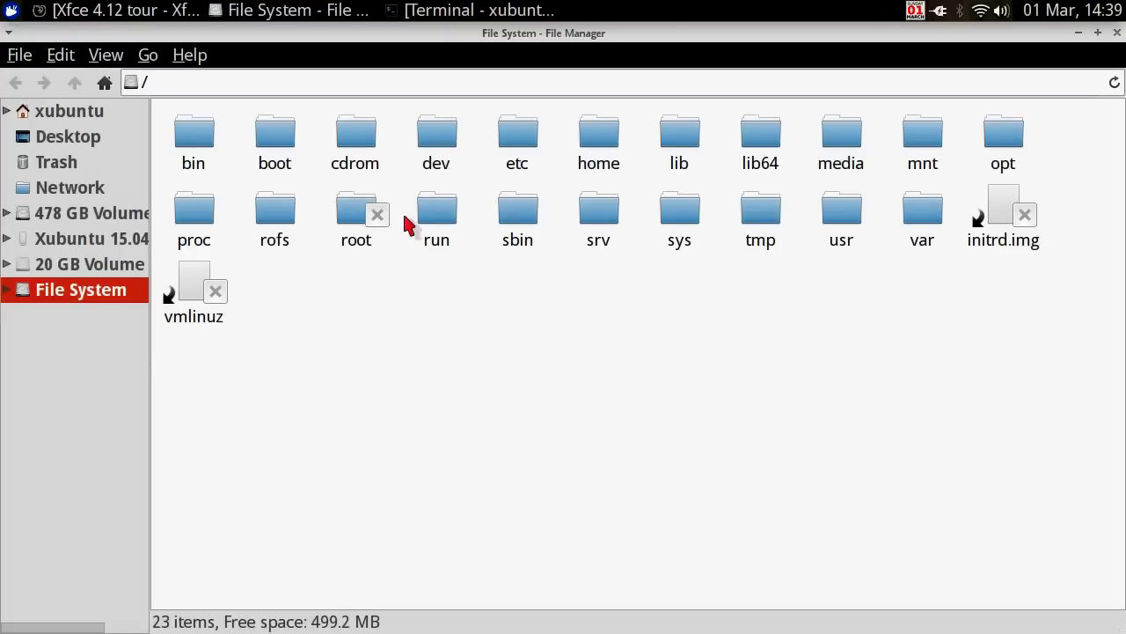
left_click(18, 58)
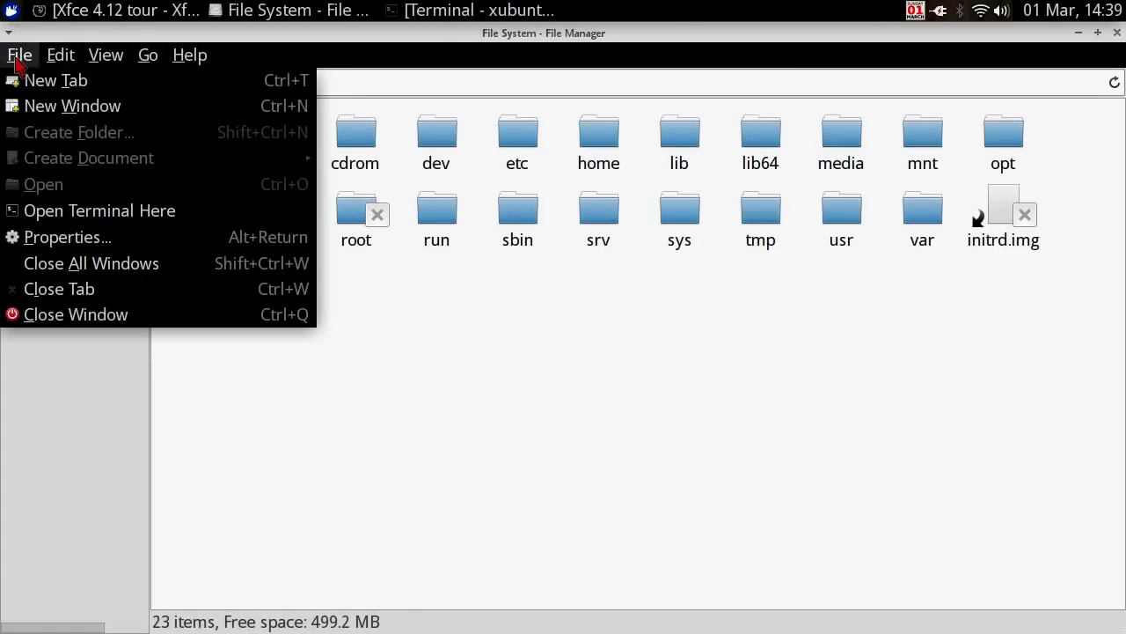
left_click(38, 88)
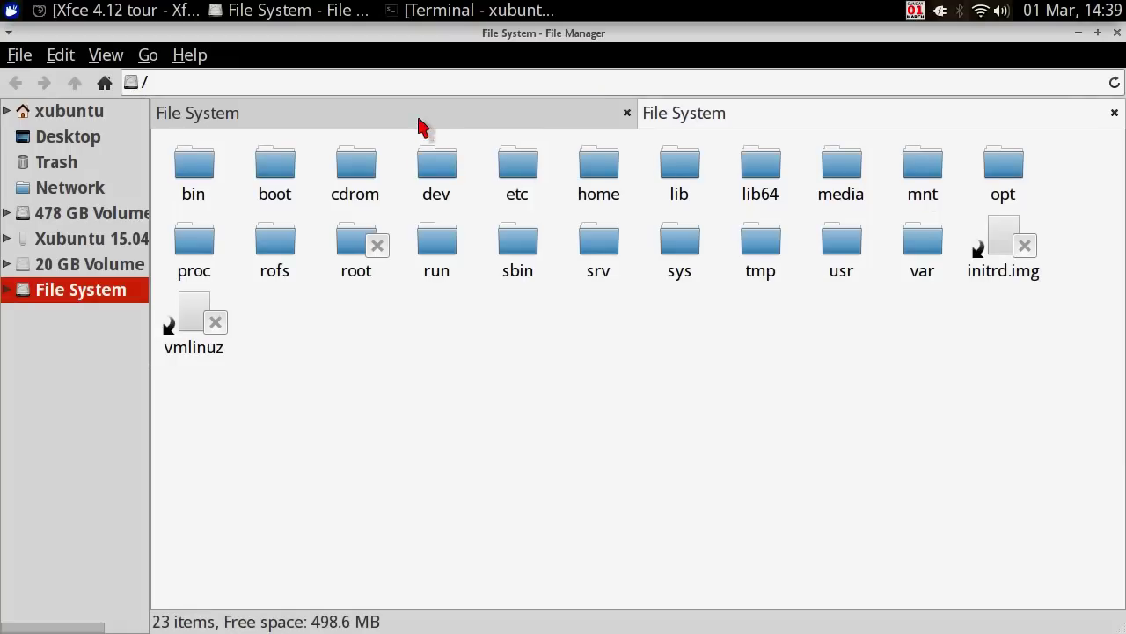
left_click(419, 127)
left_click(684, 121)
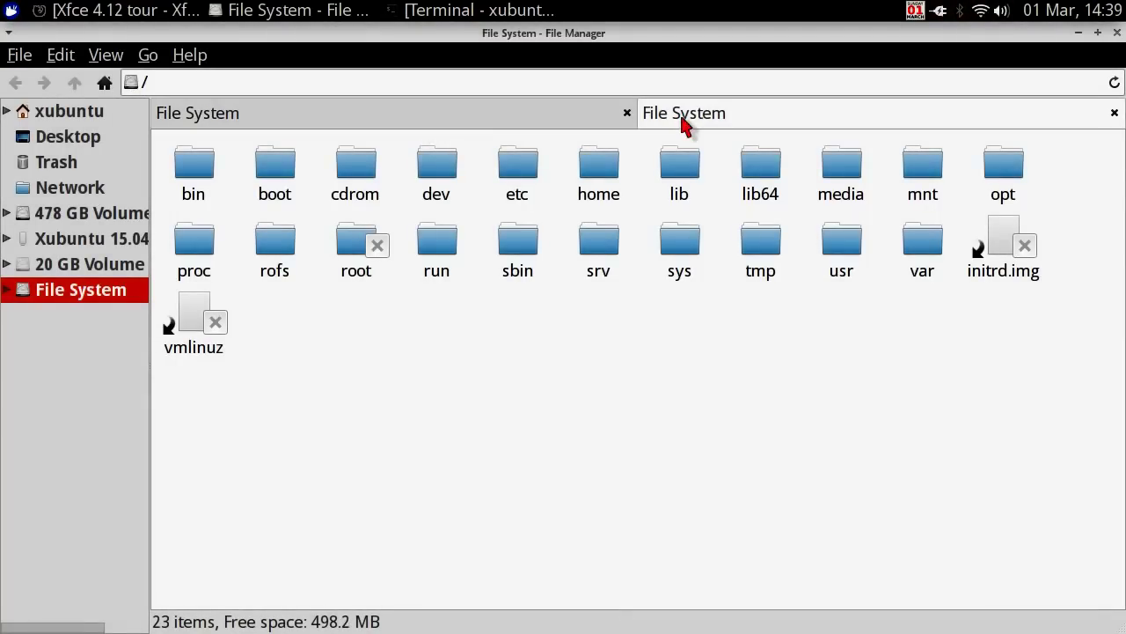
double_click(196, 175)
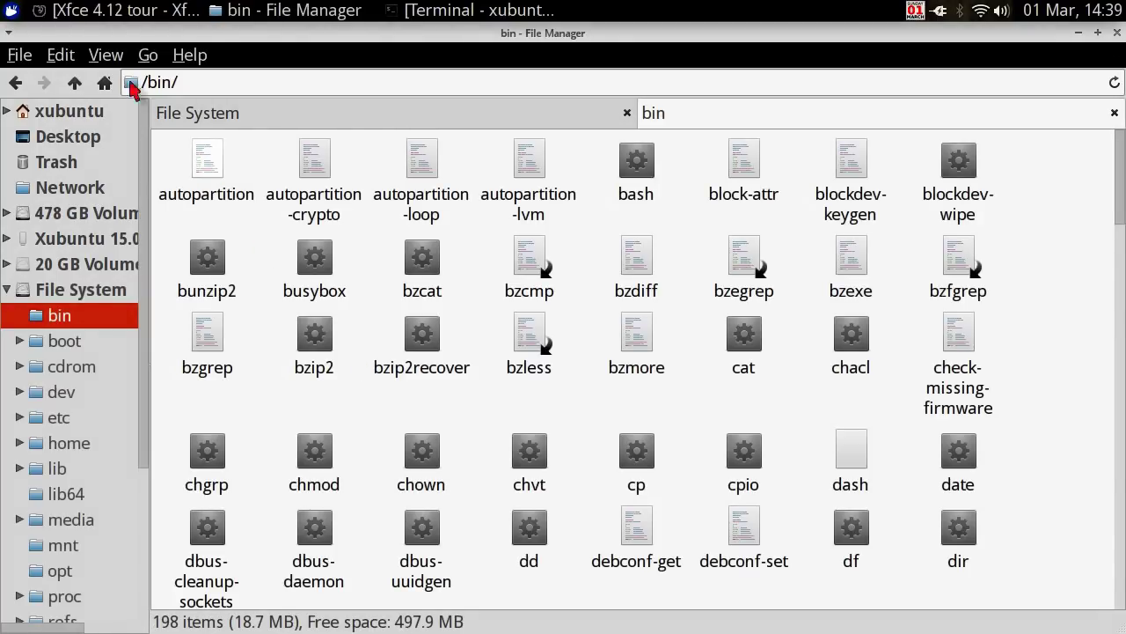
- Switch the side pane from Tree back to Shortcuts
left_click(105, 56)
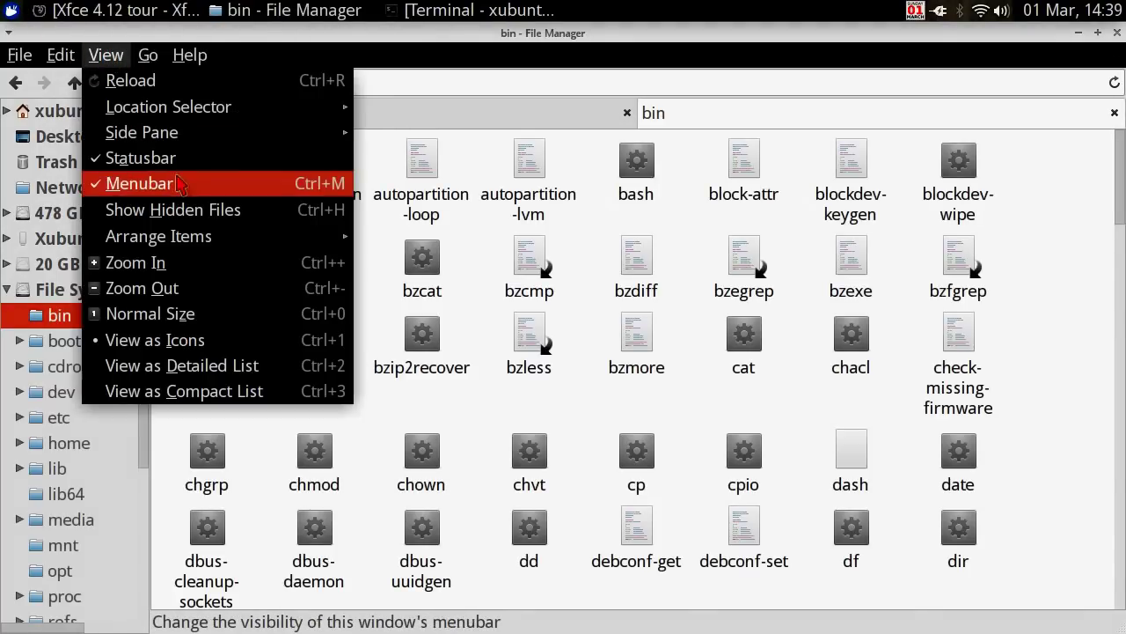
mouse_move(179, 140)
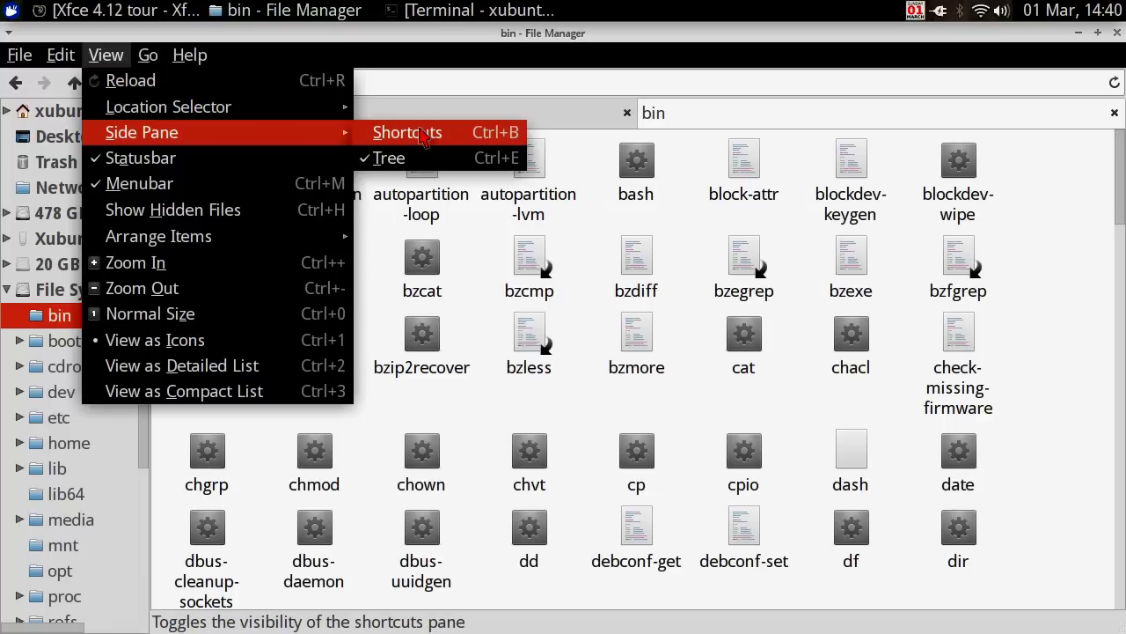
left_click(421, 134)
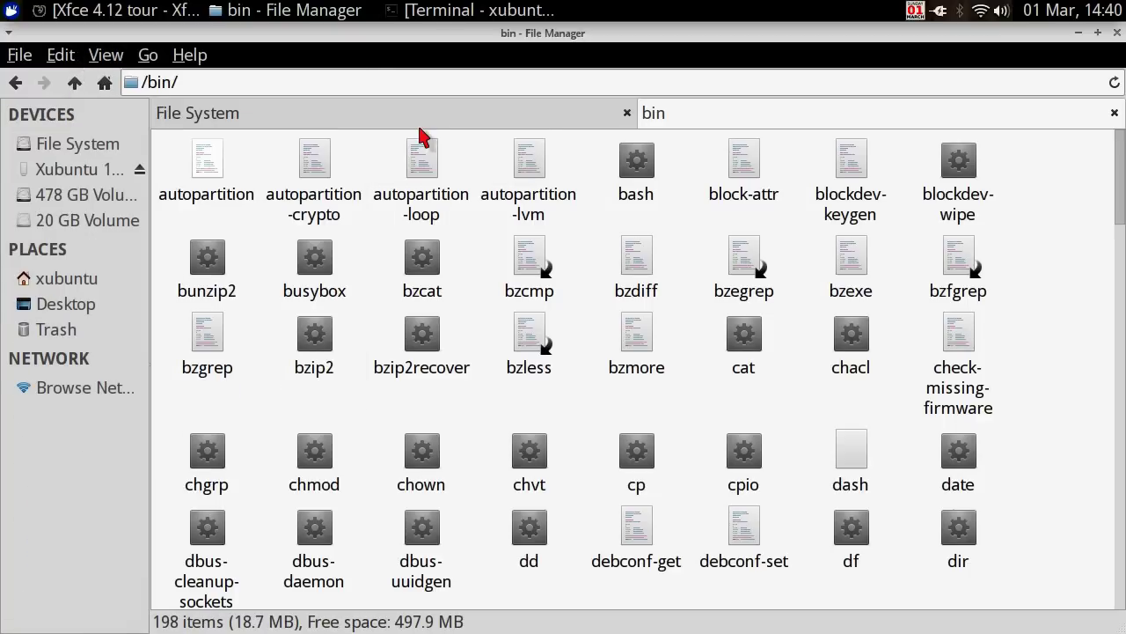
- Open /home/xubuntu in the first tab with hidden files shown, and return to the bin tab
left_click(500, 124)
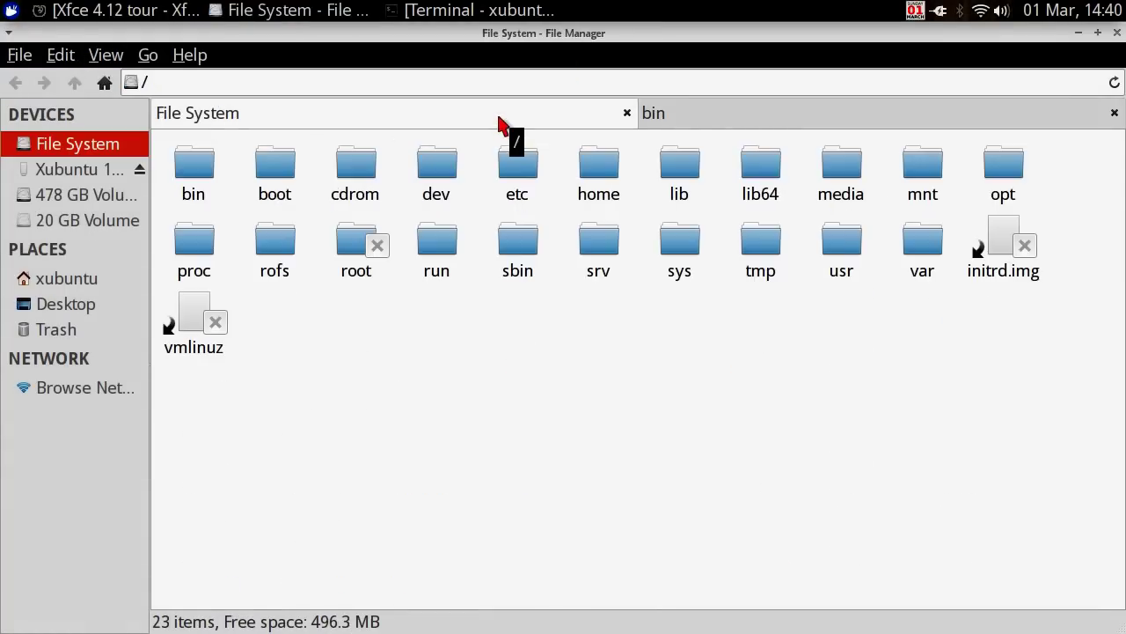
left_click(736, 114)
left_click(500, 118)
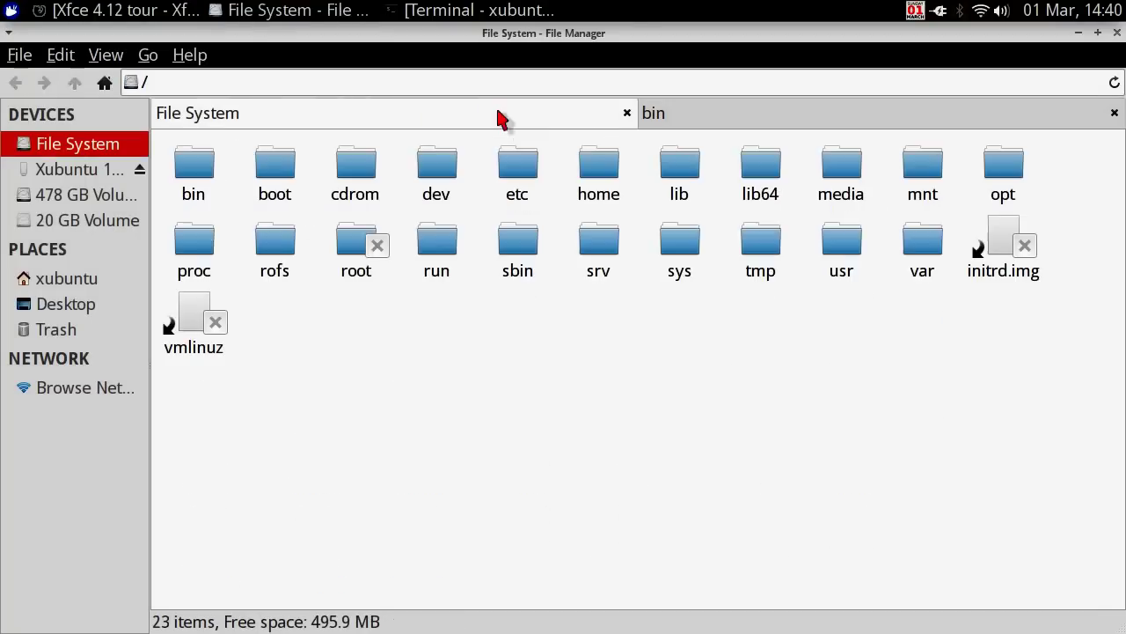
double_click(594, 192)
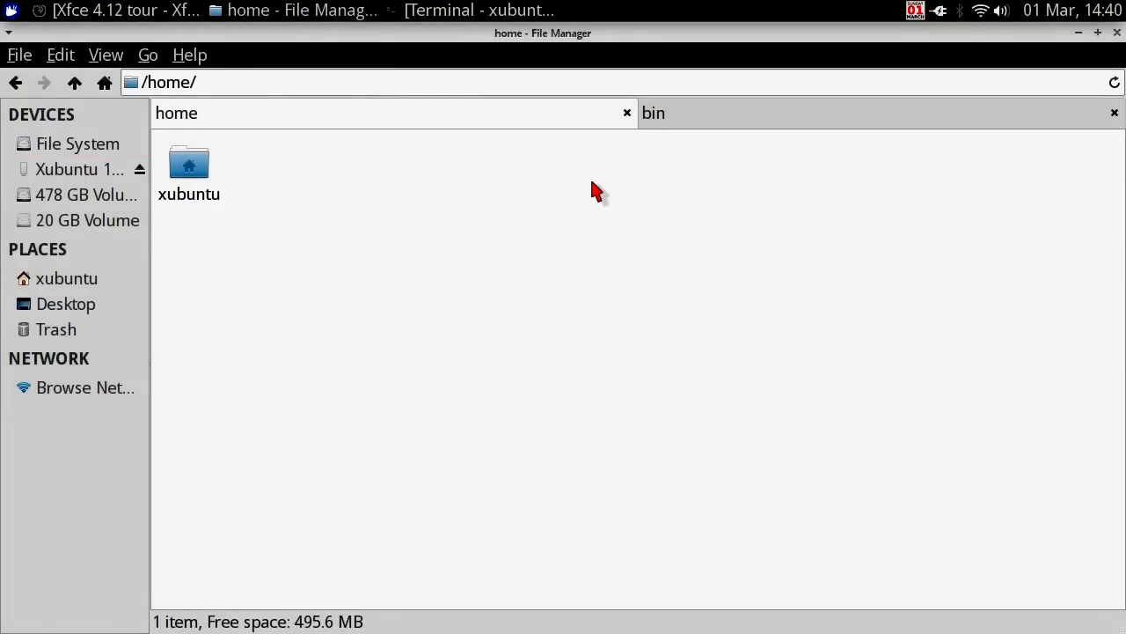
double_click(195, 165)
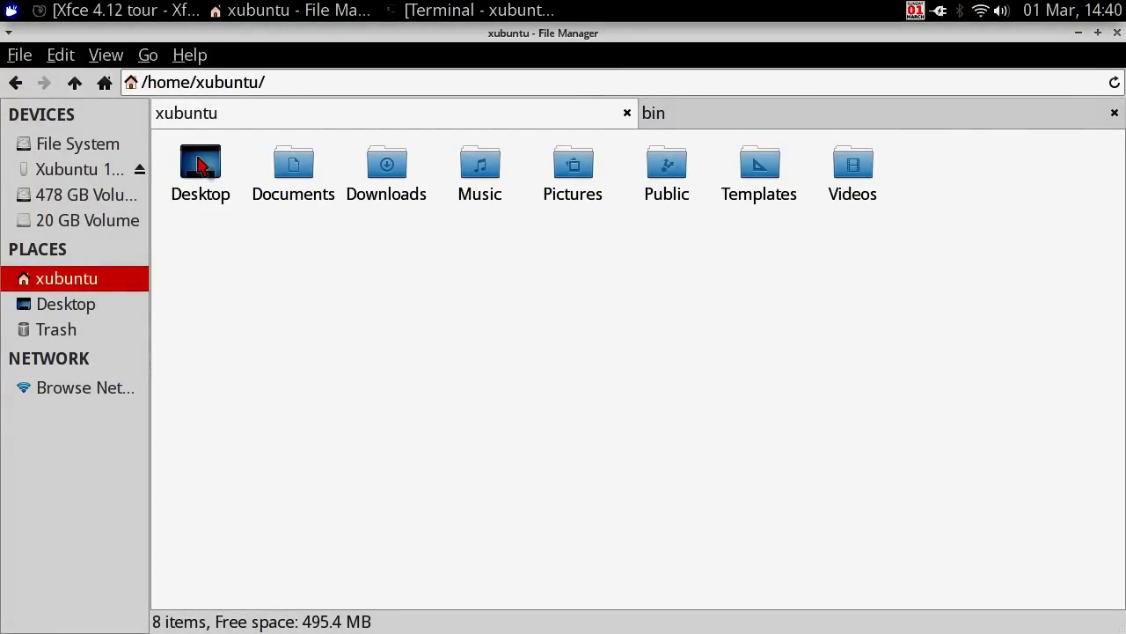
key("ctrl+h")
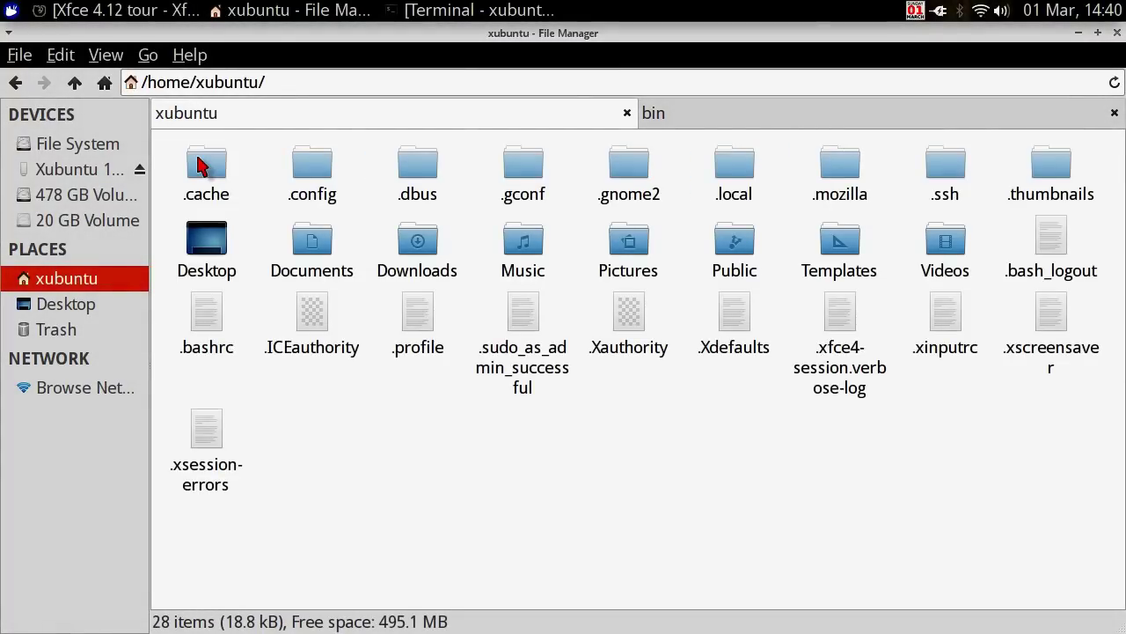
left_click(771, 110)
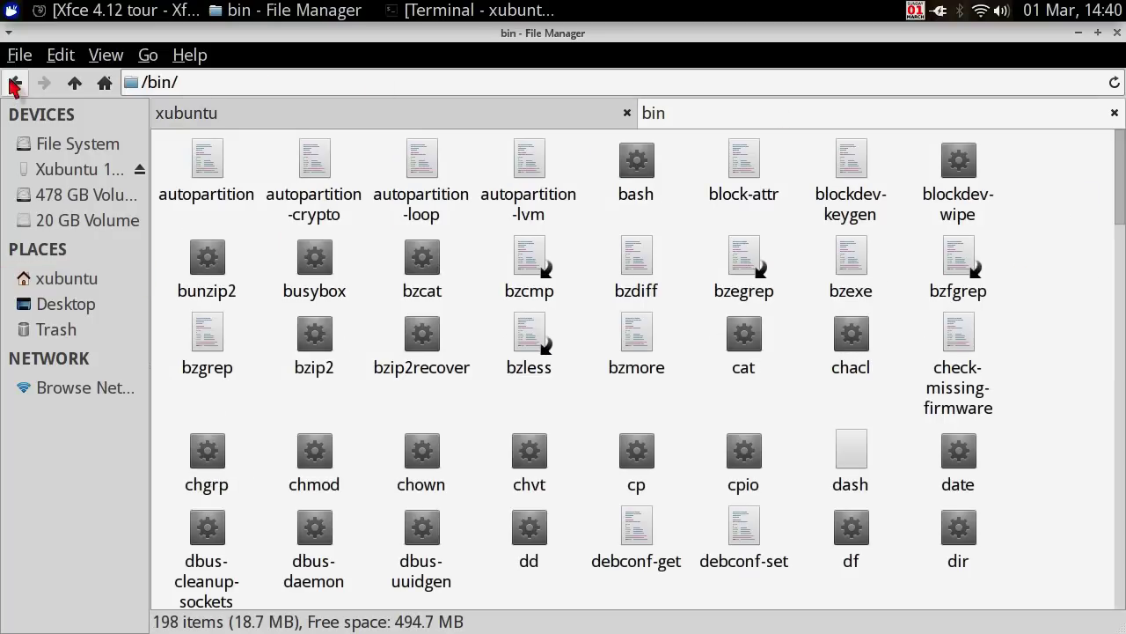
- Sort the items in the bin folder by size
left_click(56, 55)
mouse_move(17, 58)
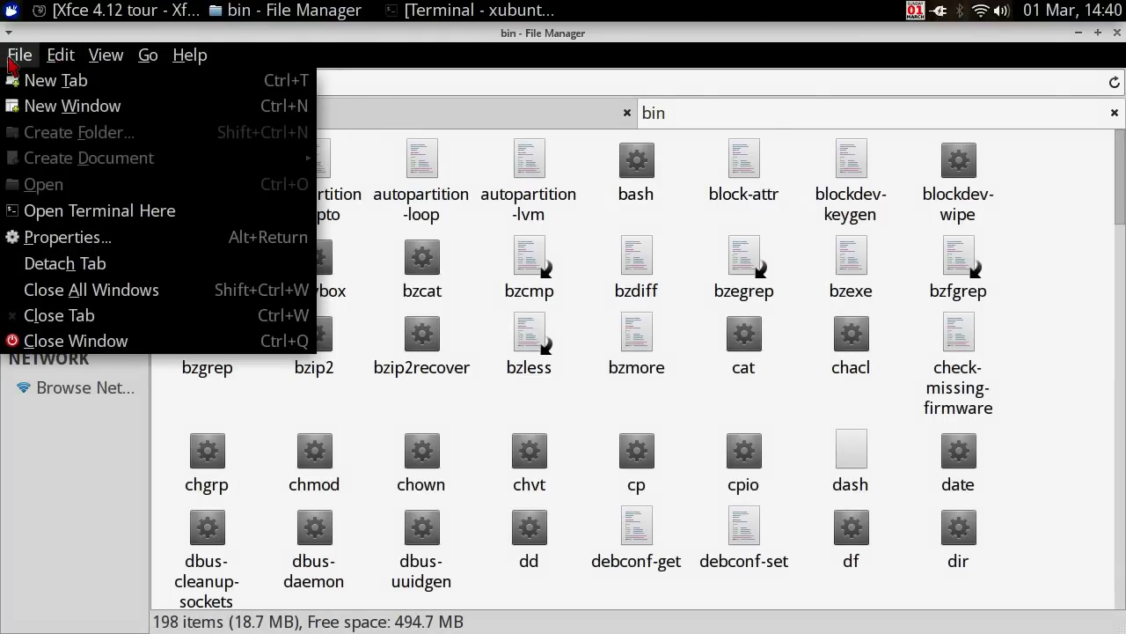
mouse_move(56, 62)
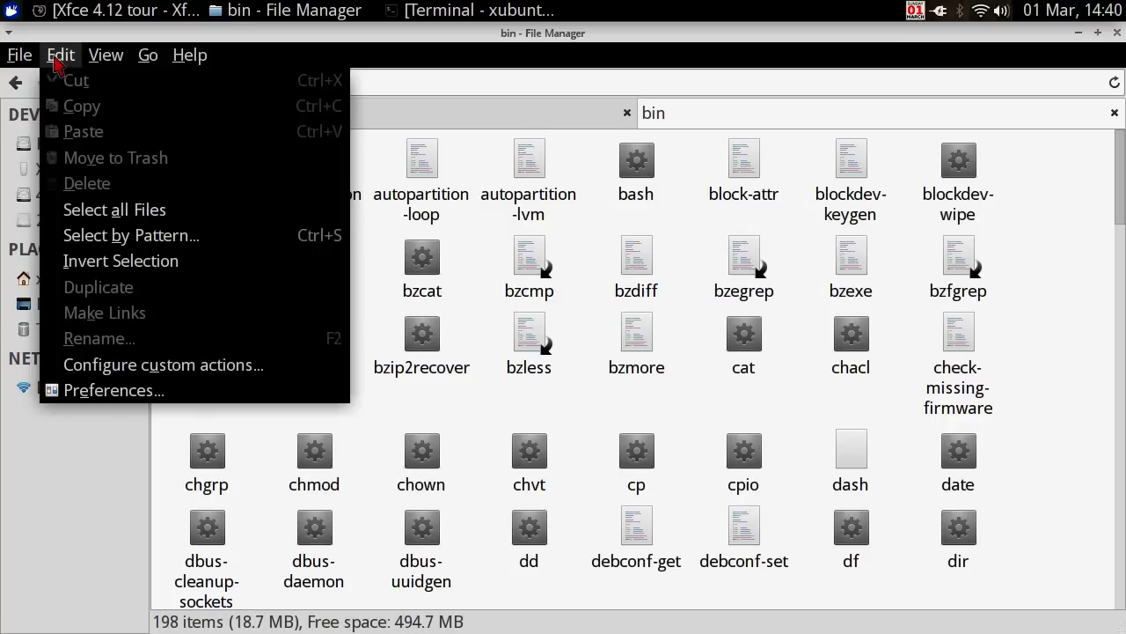
mouse_move(93, 61)
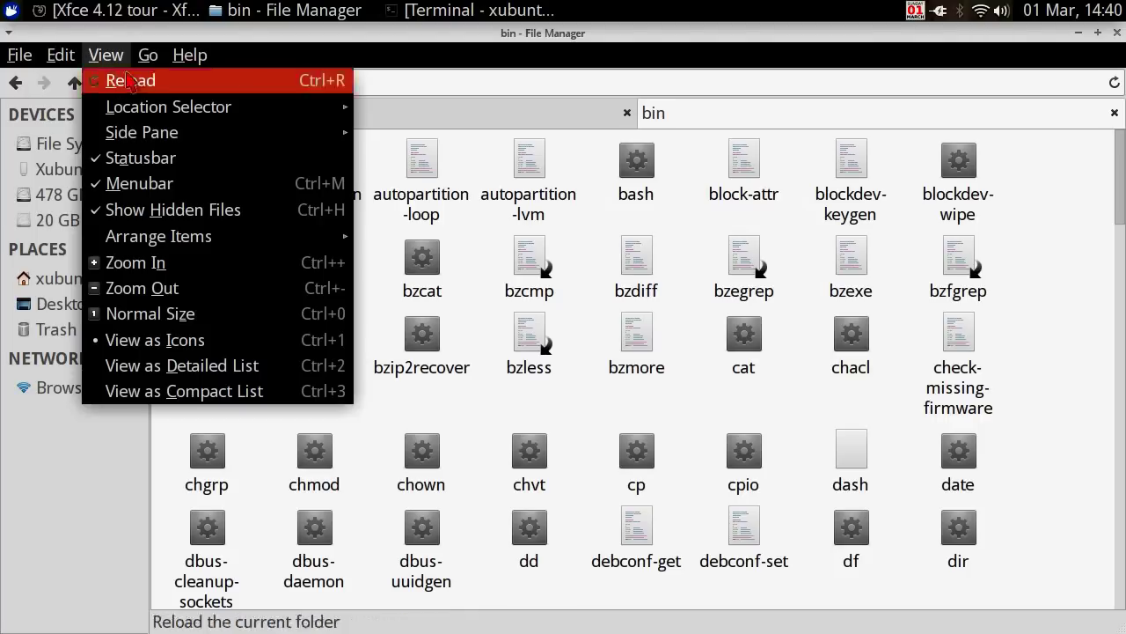
mouse_move(202, 240)
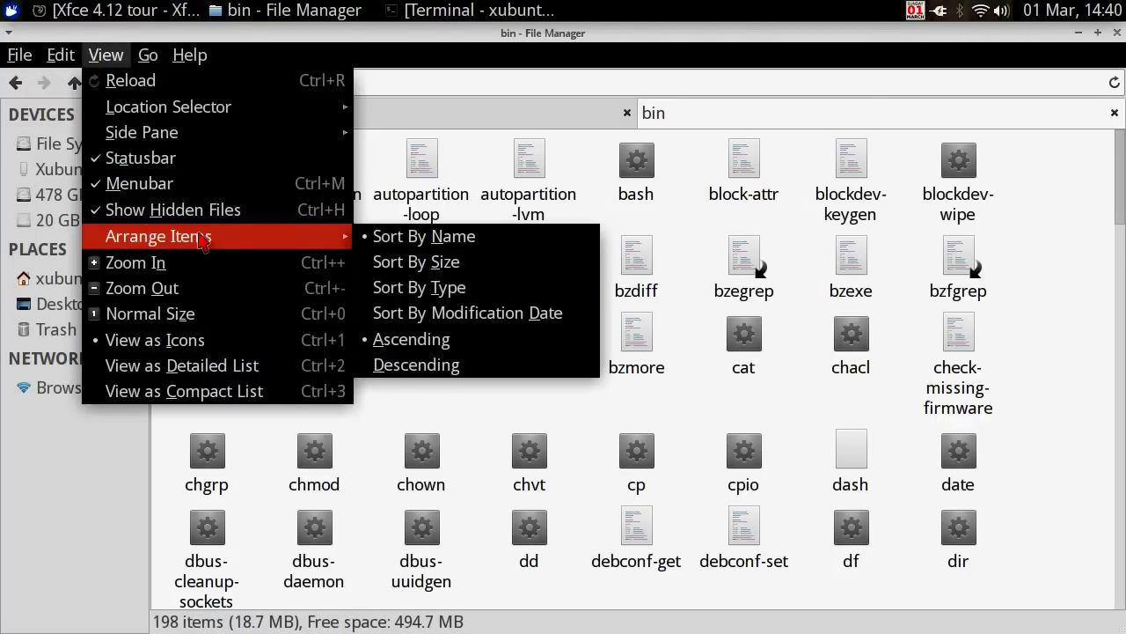
left_click(449, 264)
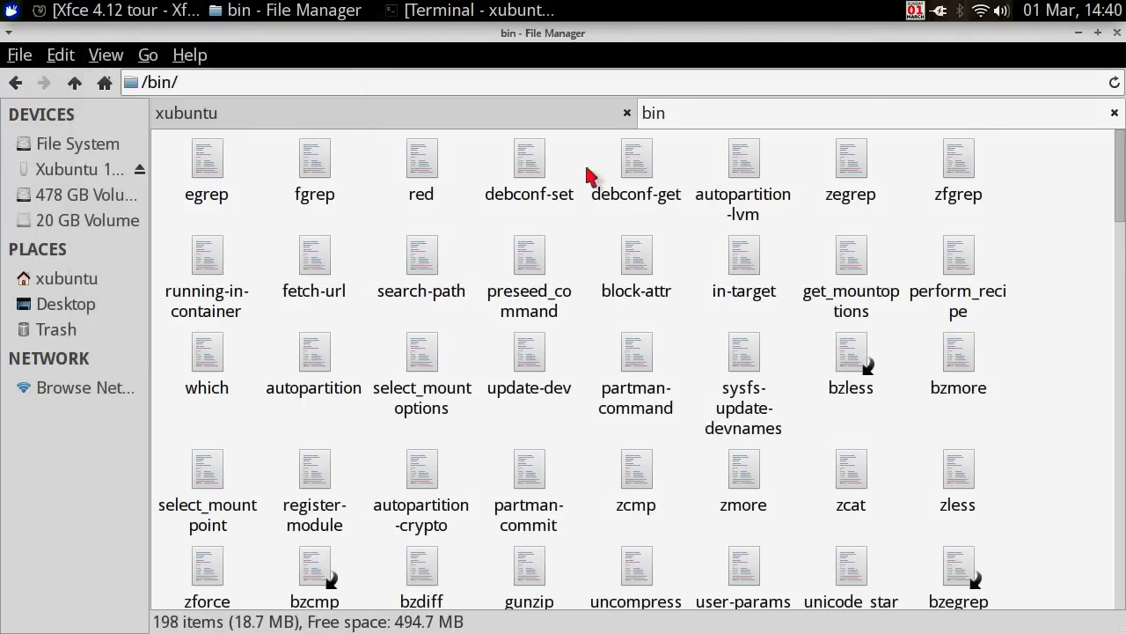
- Switch to the xubuntu home folder tab and sort its items by type
left_click(452, 122)
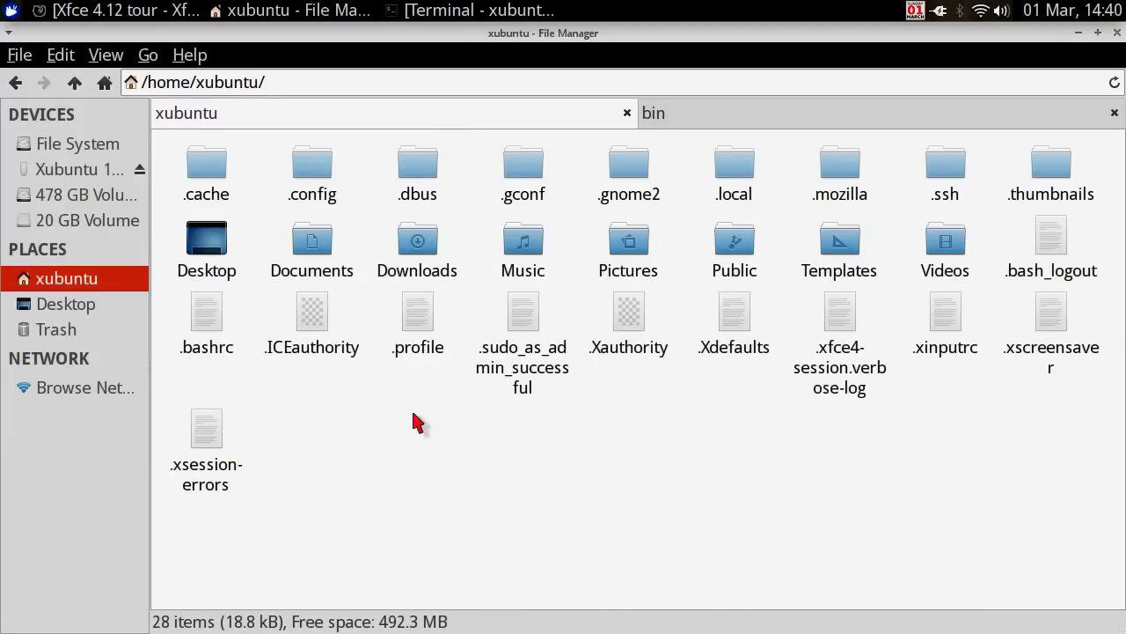
right_click(357, 484)
mouse_move(388, 377)
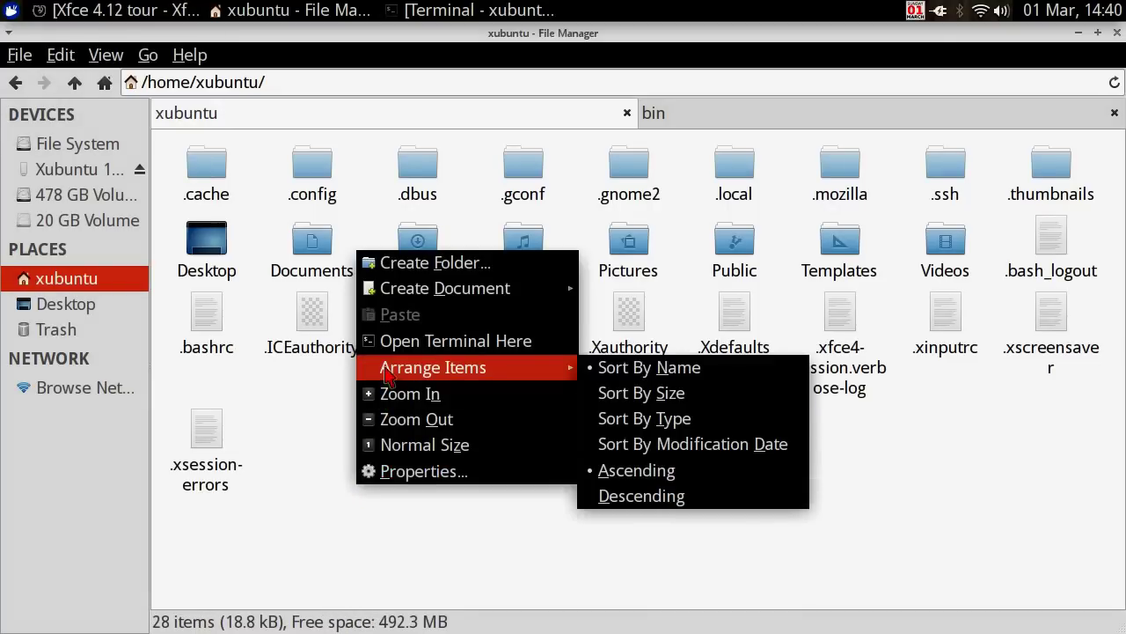
left_click(646, 427)
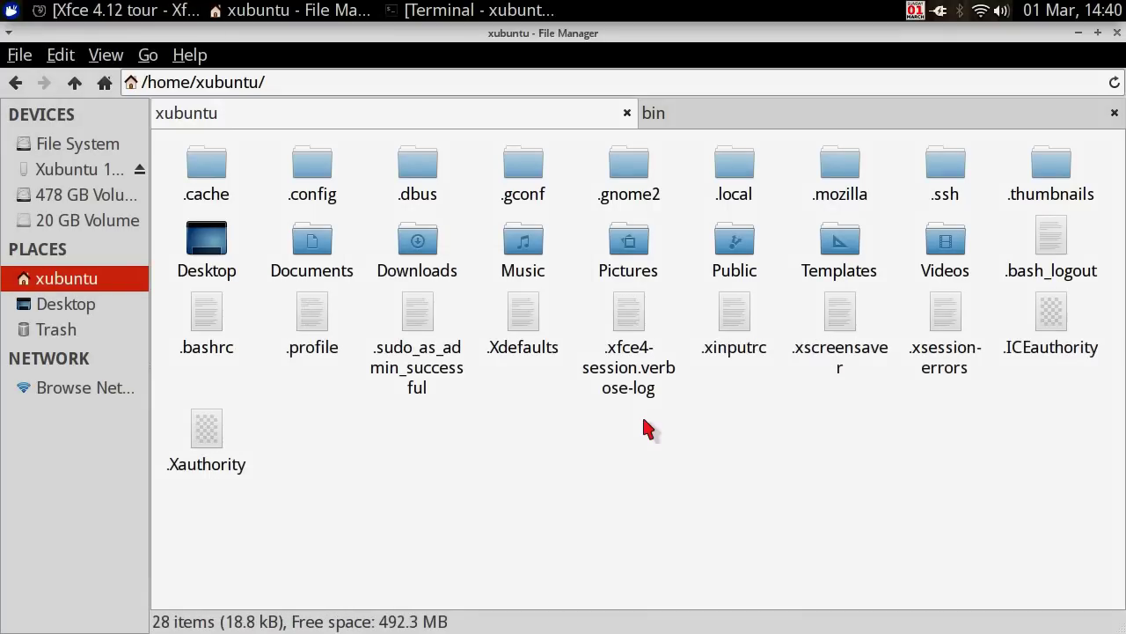
- Compare the bin tab with the xubuntu tab, then open the Desktop folder in place of the home folder
left_click(767, 113)
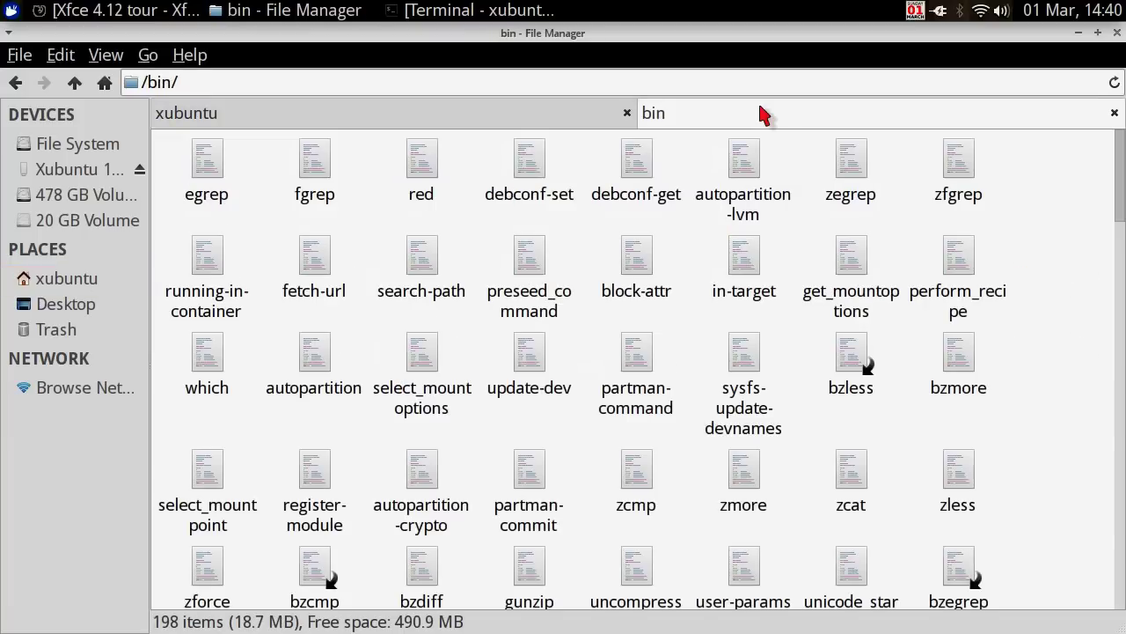
left_click(445, 114)
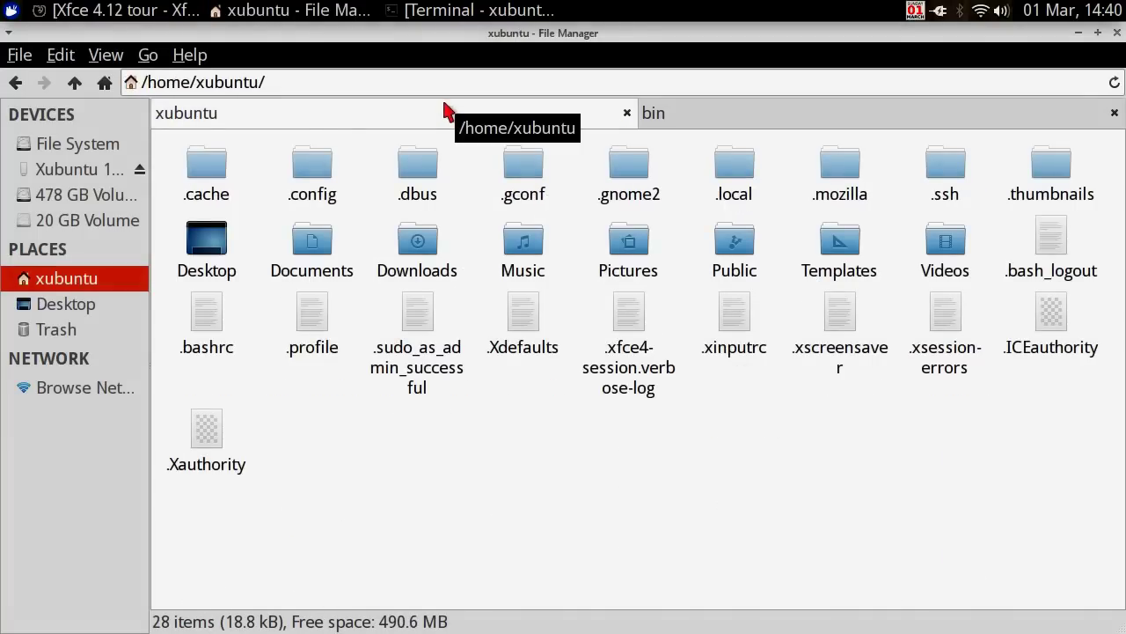
left_click(64, 305)
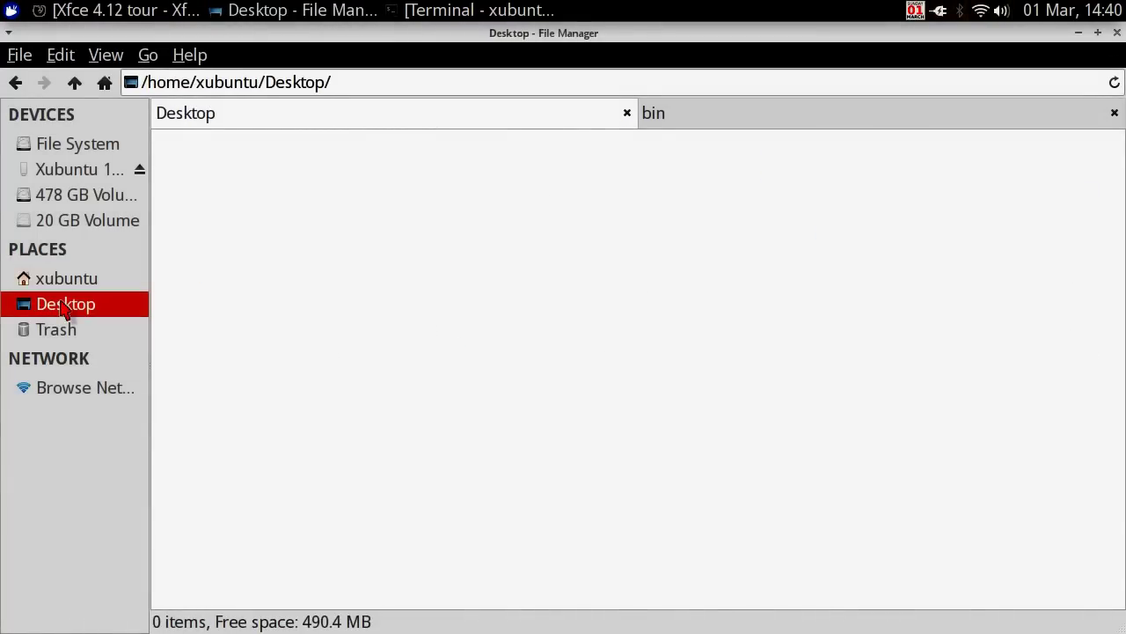
- View the file manager's About information and dismiss it
left_click(195, 55)
left_click(204, 102)
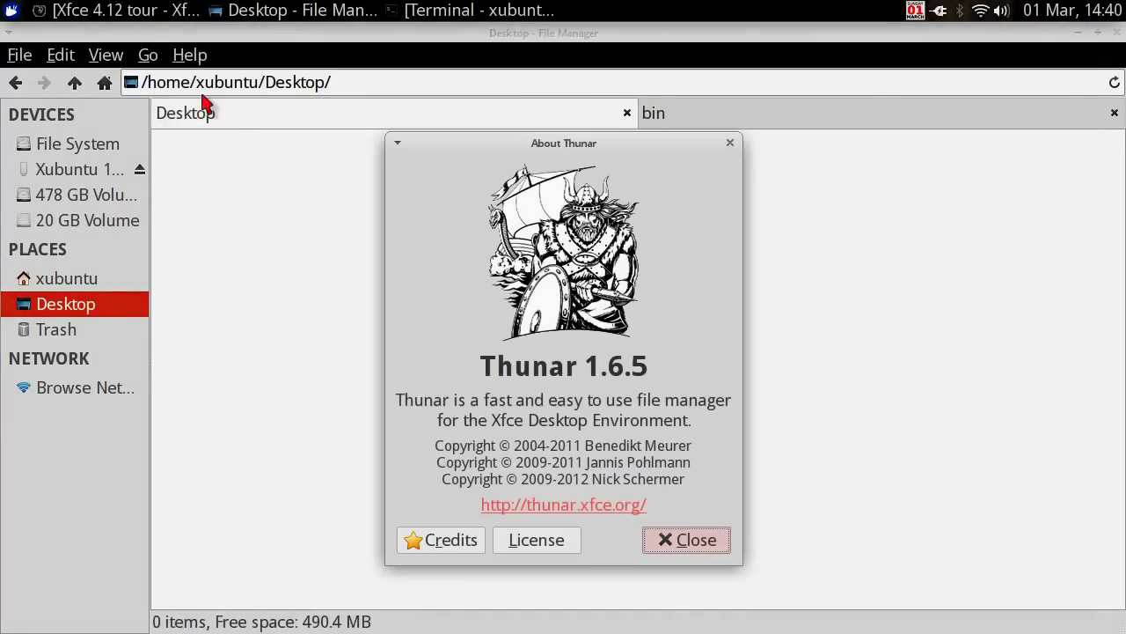
left_click(695, 546)
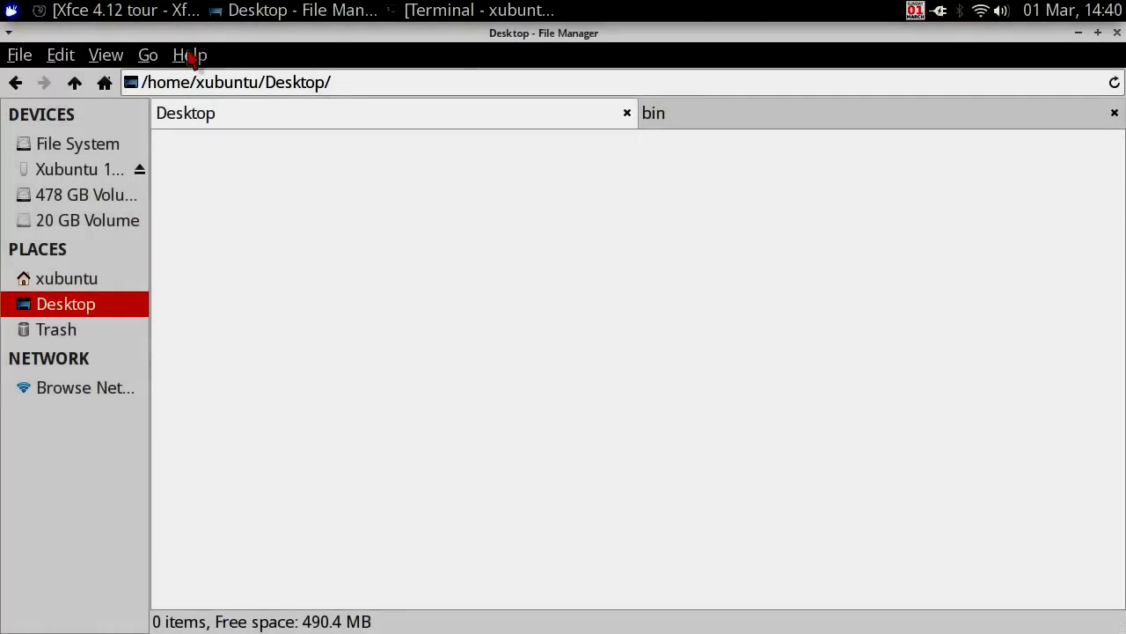
- Request the file manager's help contents, decline reading the manual online, and close the file manager window
left_click(190, 55)
left_click(202, 80)
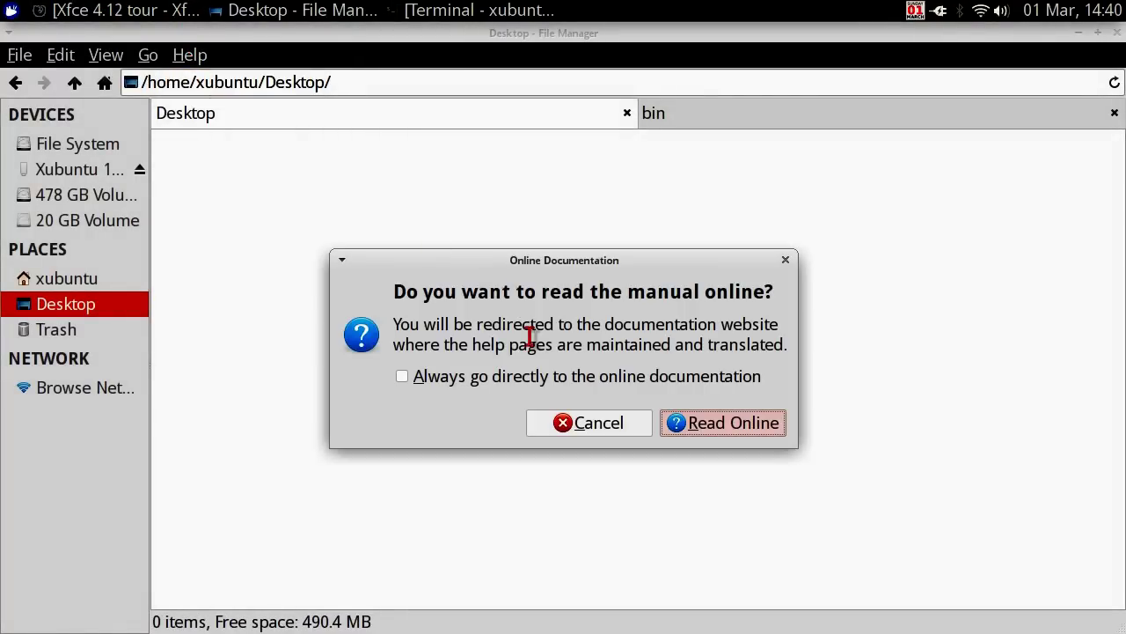
left_click(600, 423)
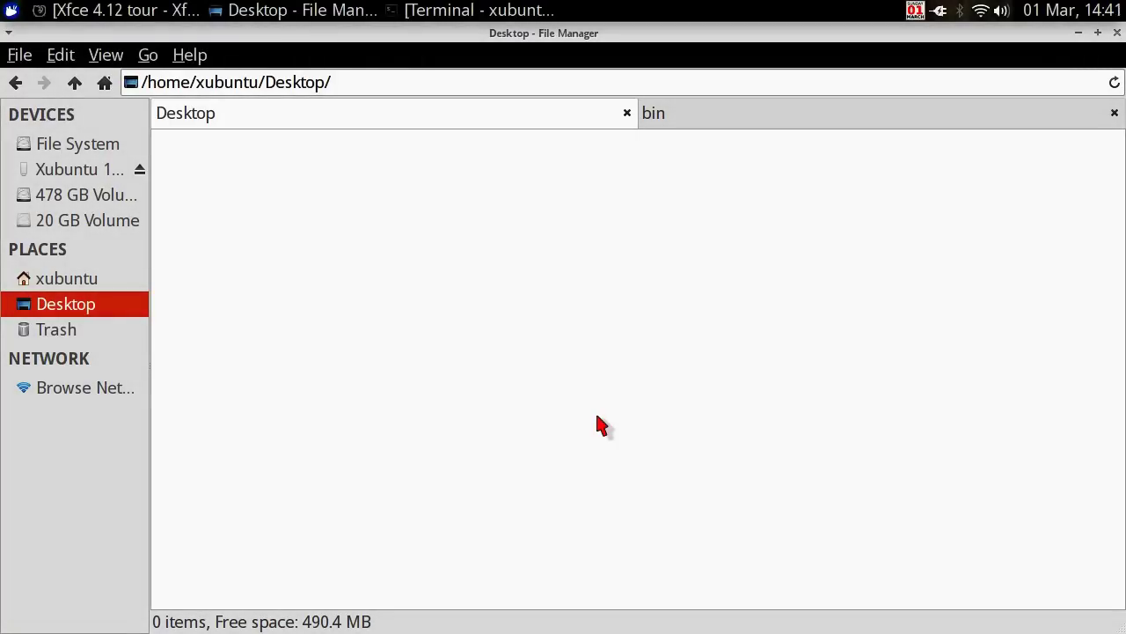
left_click(1118, 32)
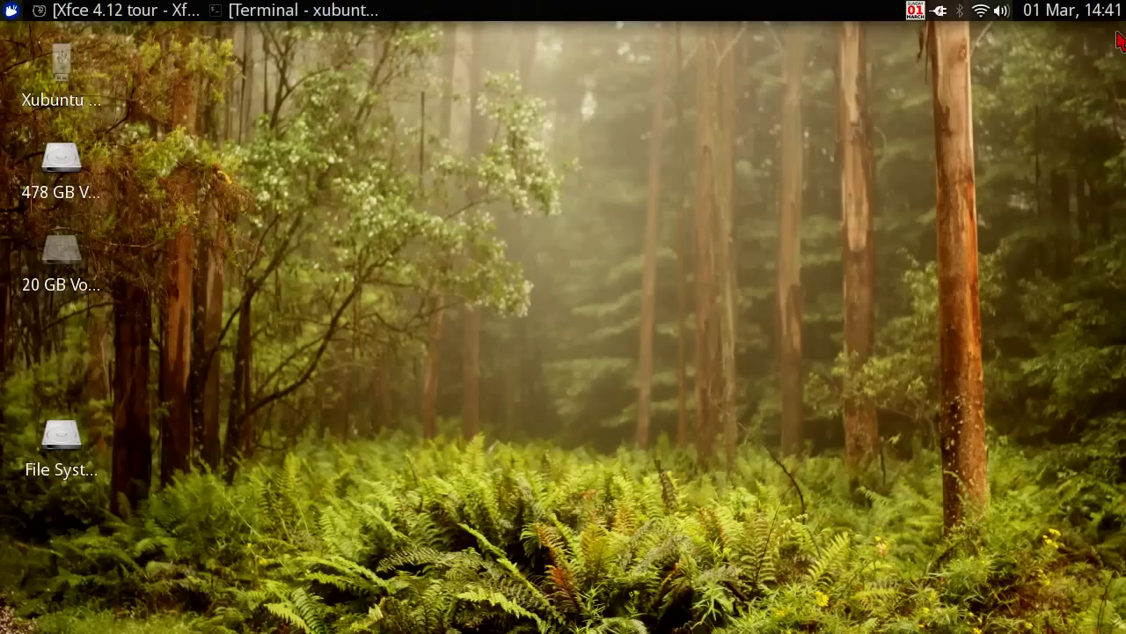
right_click(528, 524)
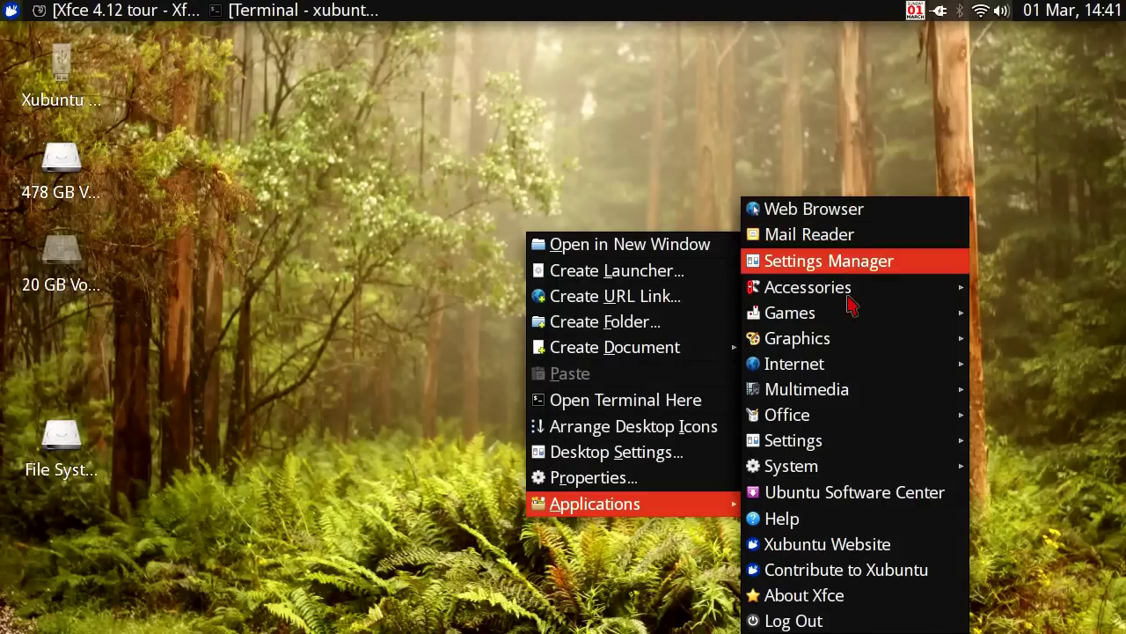
left_click(80, 212)
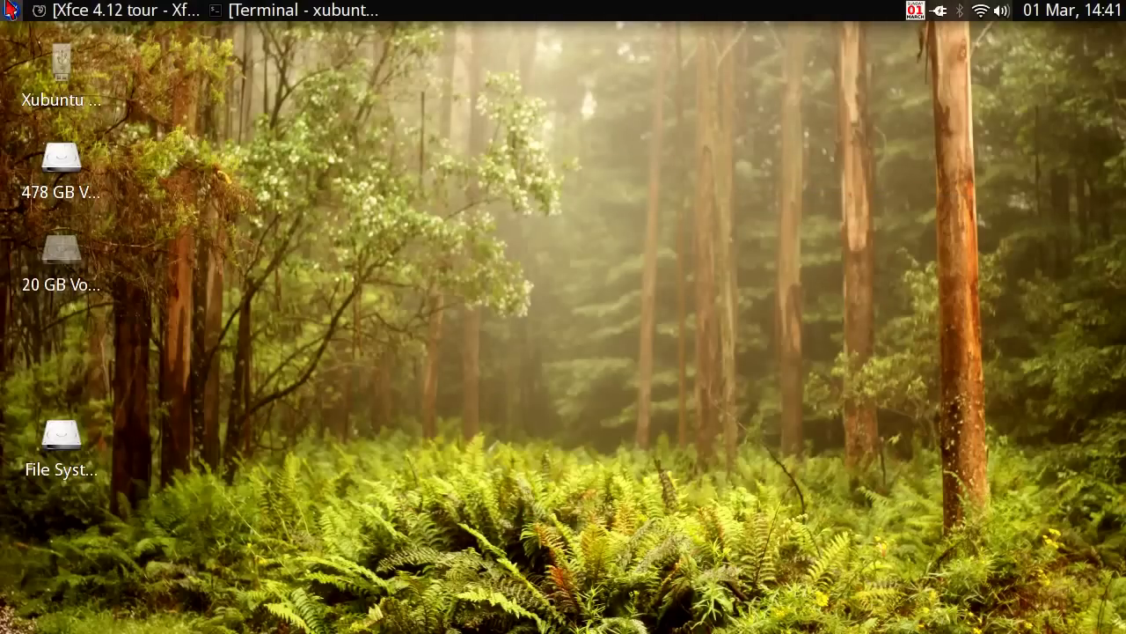
- Browse the All and Accessories categories of the applications menu and enlarge the menu window to show the whole list
left_click(9, 11)
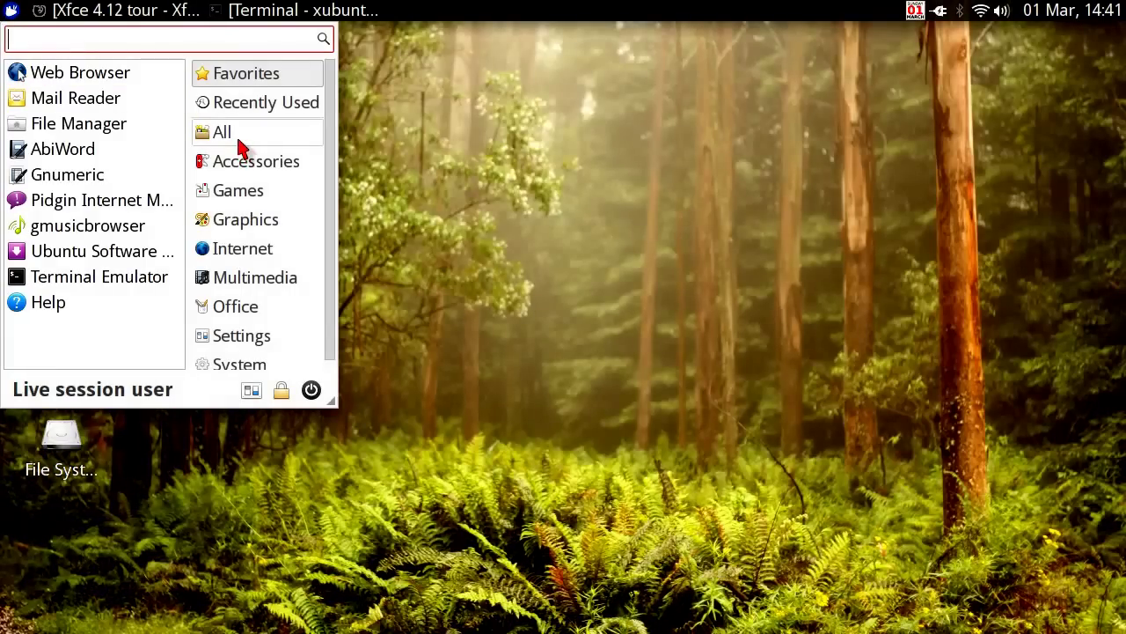
left_click(243, 145)
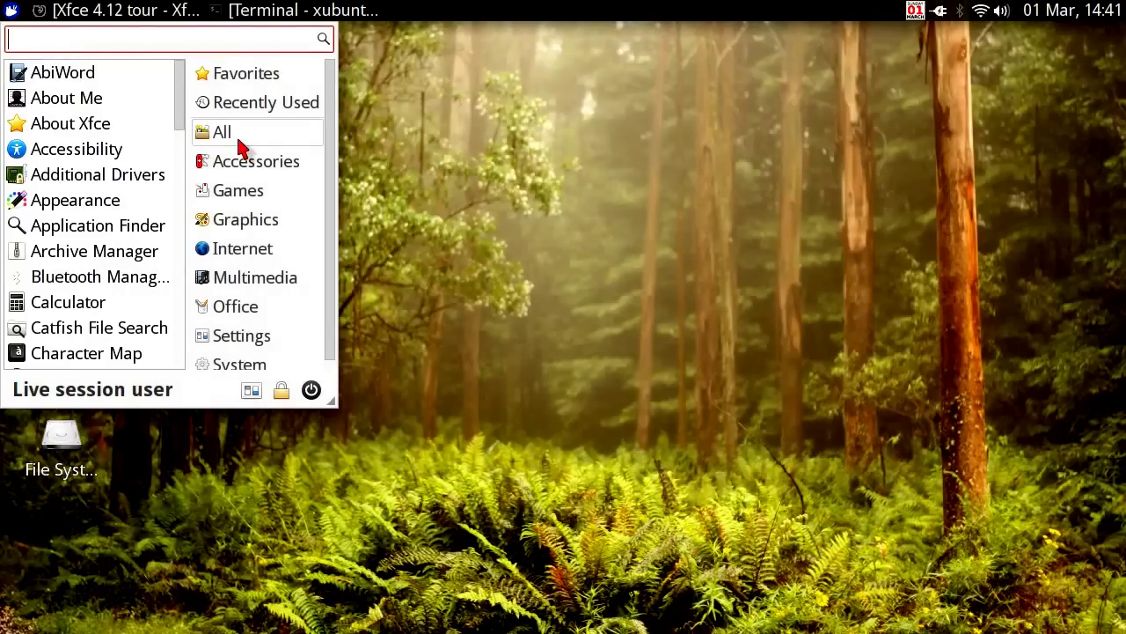
left_click(242, 161)
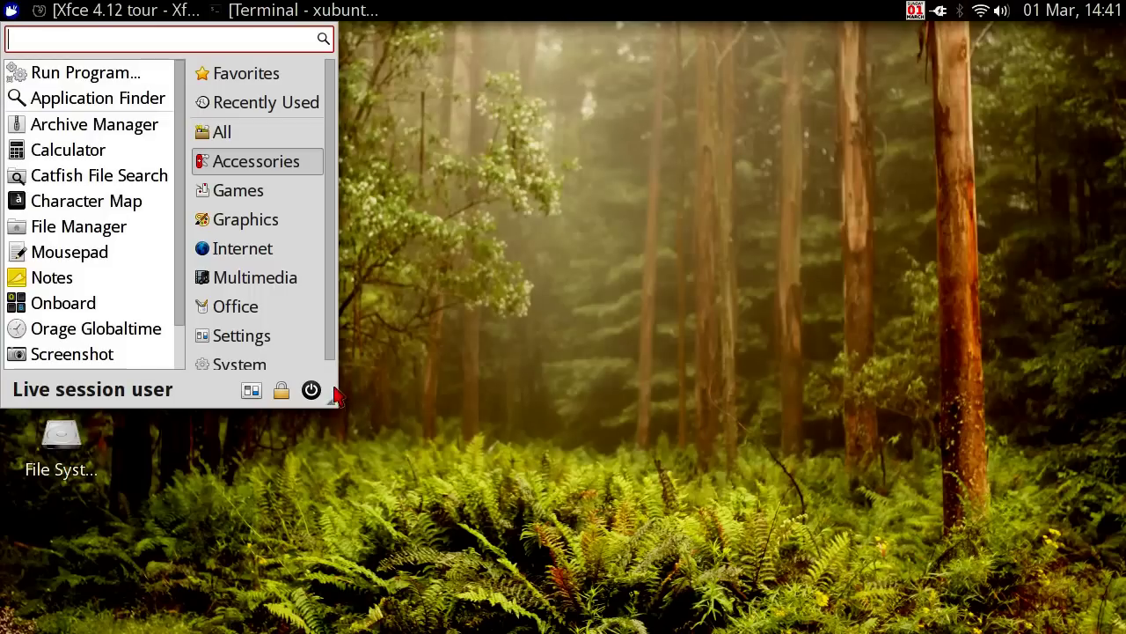
left_click_drag(322, 388, 894, 523)
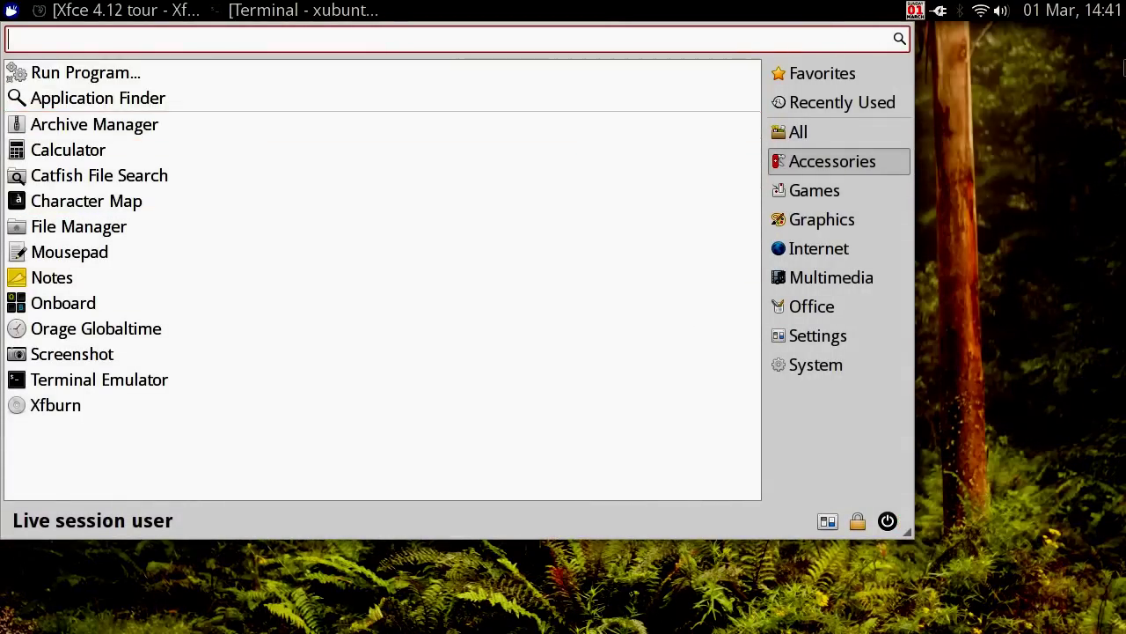
- Launch Archive Manager from the Accessories category and move its window to the middle of the desktop
left_click(847, 190)
left_click(845, 174)
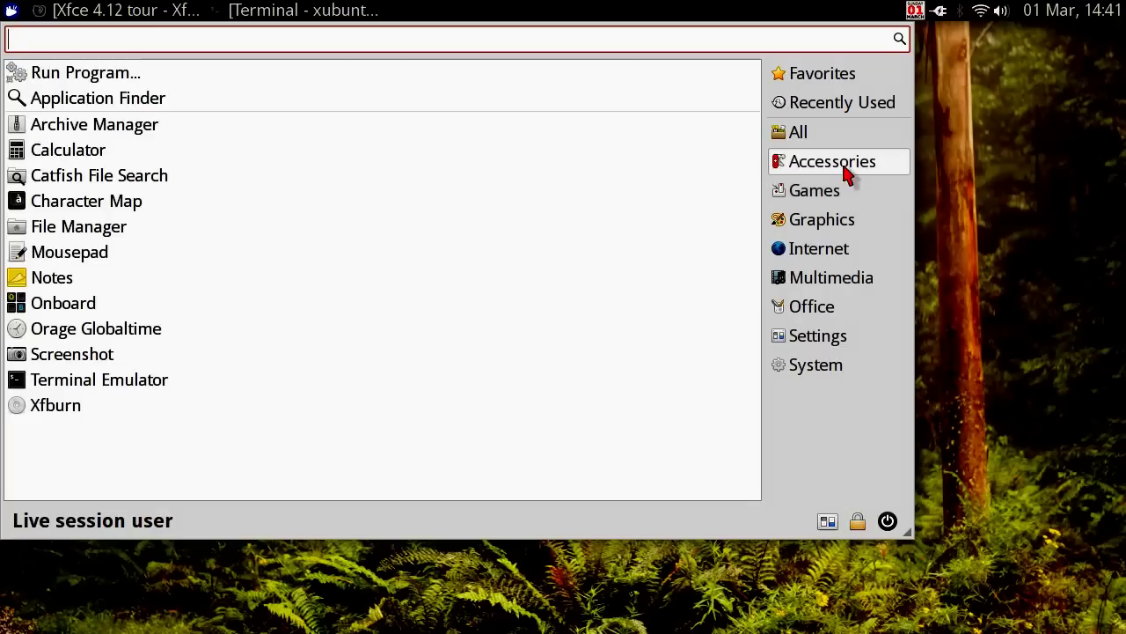
left_click(220, 124)
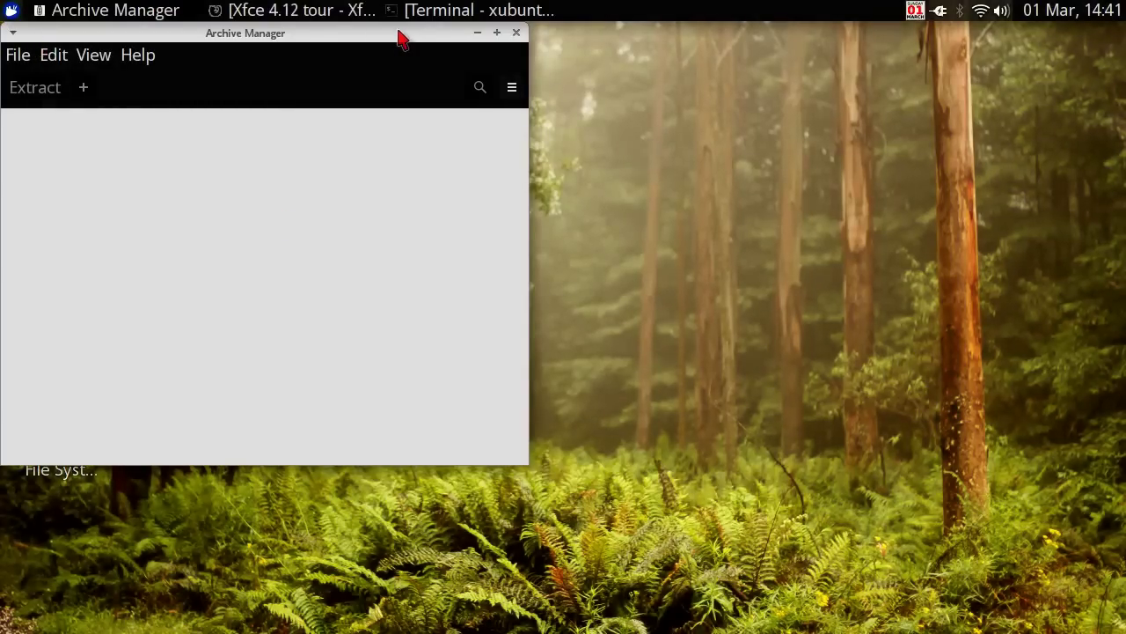
left_click_drag(397, 38, 700, 160)
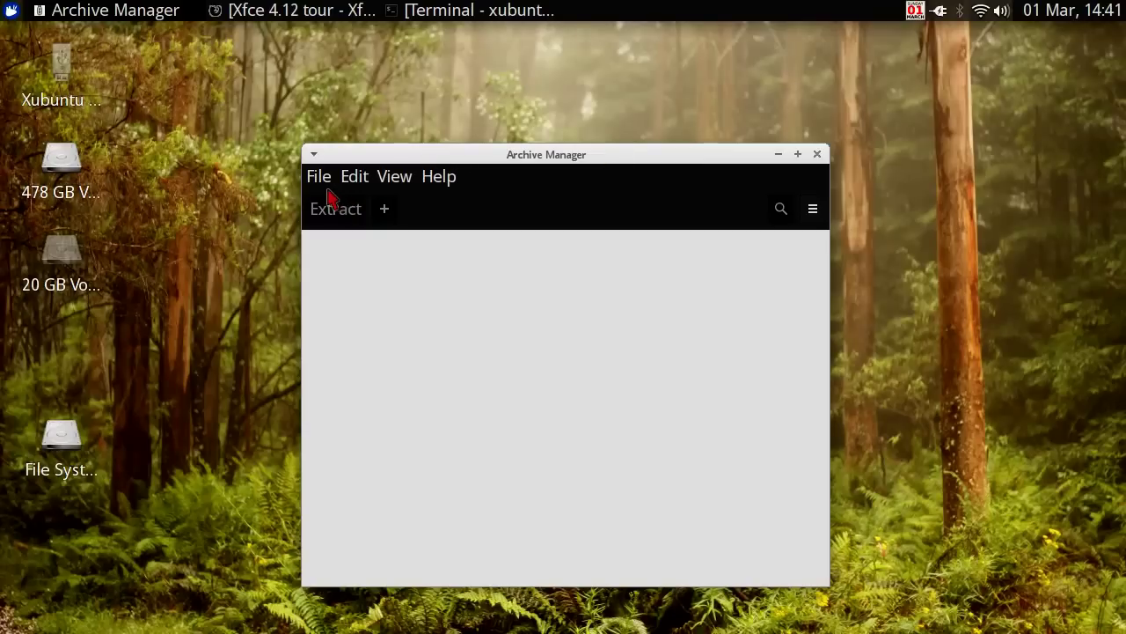
- Close Archive Manager and launch Catfish File Search from the Accessories category
left_click(321, 181)
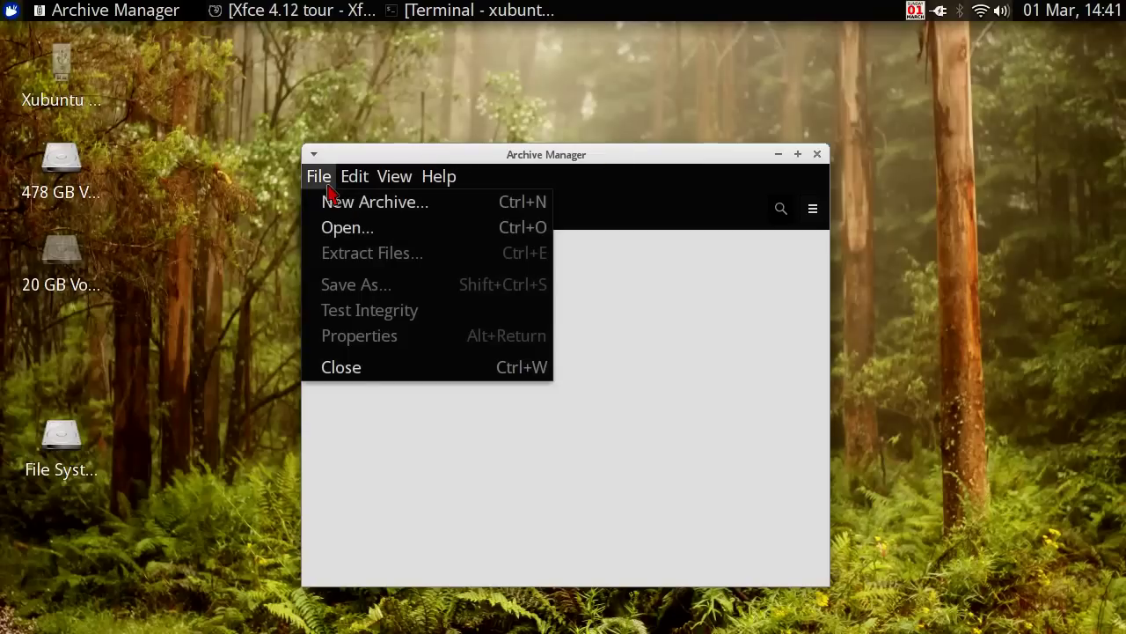
left_click(361, 370)
left_click(11, 10)
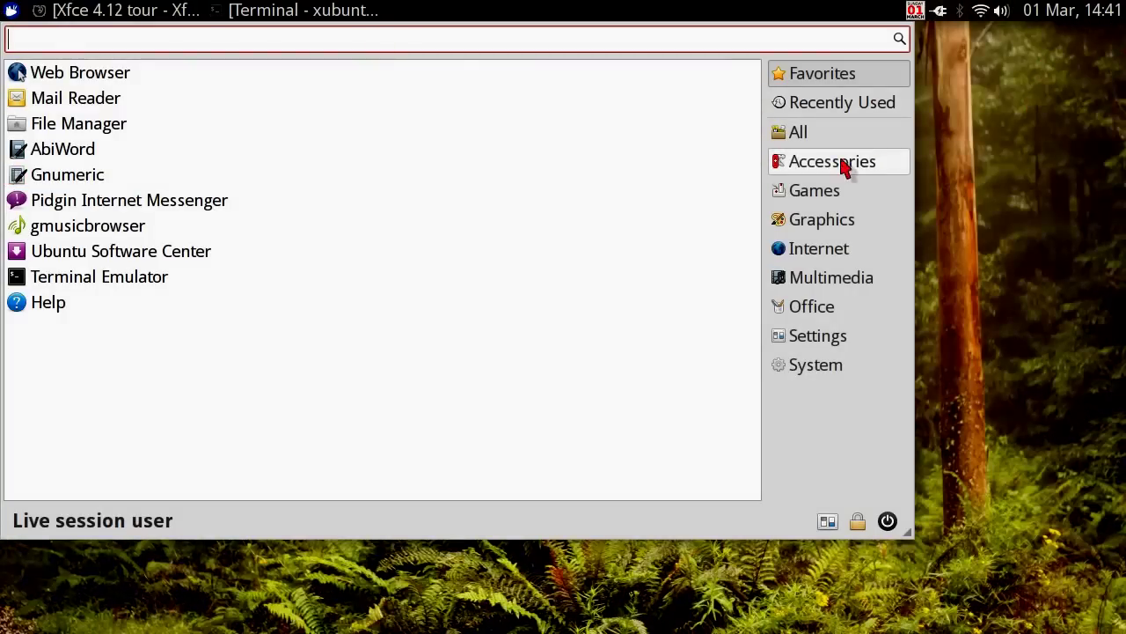
left_click(838, 168)
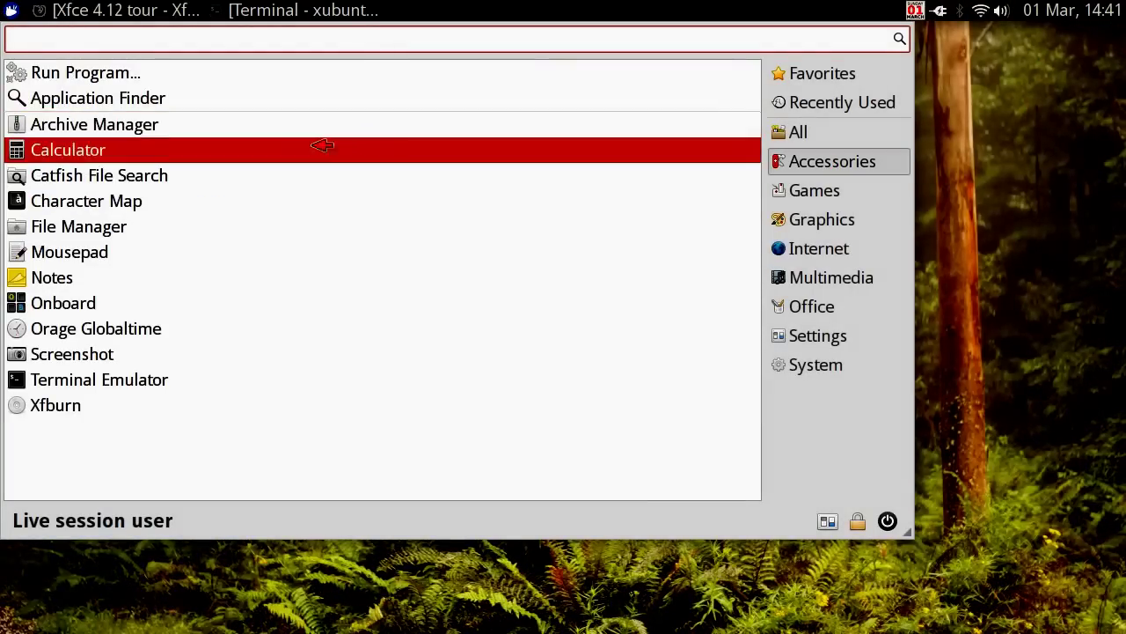
left_click(301, 175)
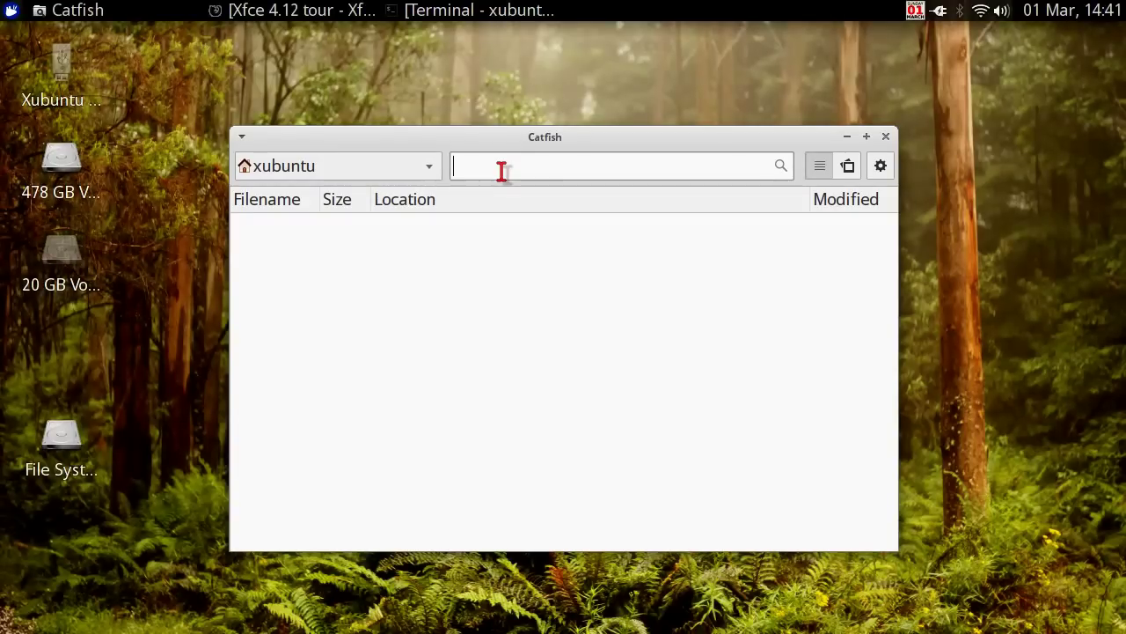
- Set the search location to File System and search for "bash"
left_click(314, 176)
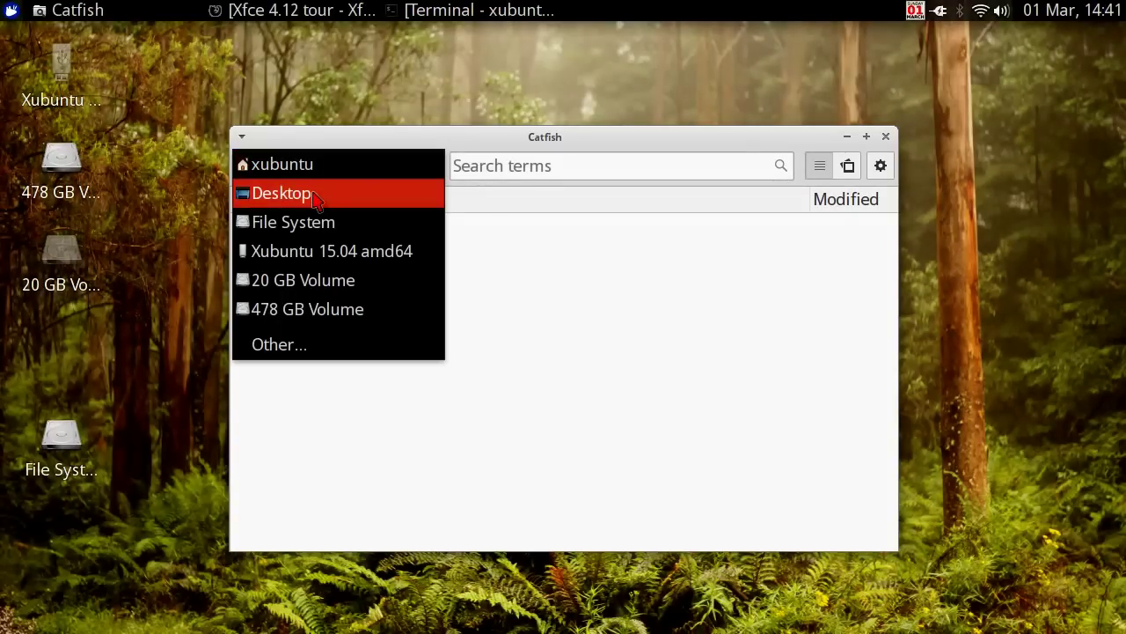
left_click(337, 256)
left_click(322, 169)
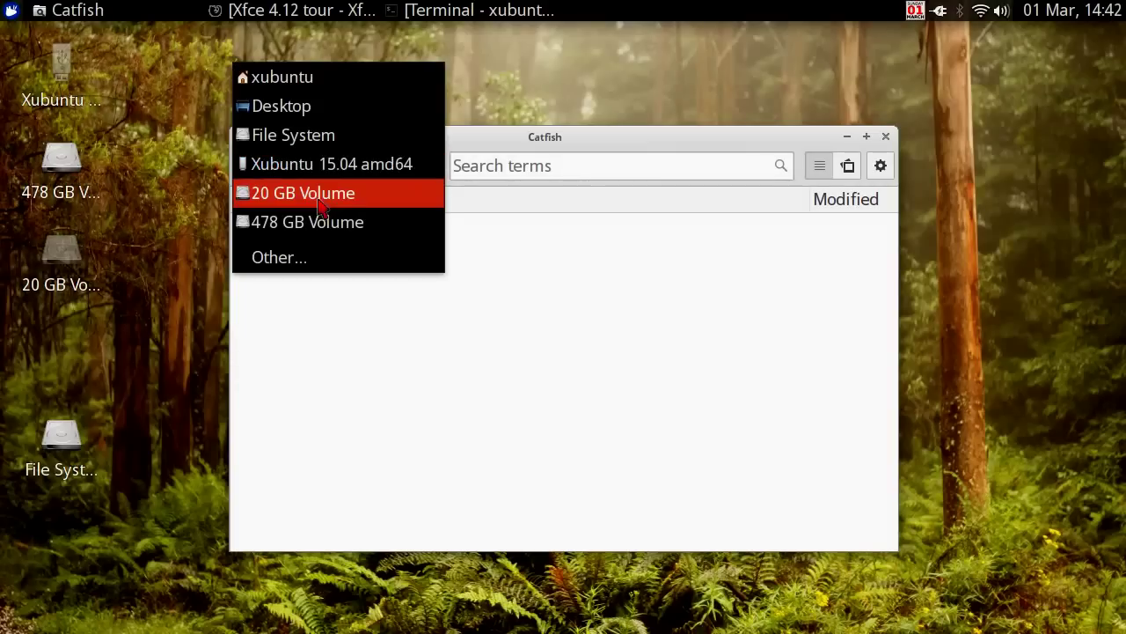
left_click(319, 134)
left_click(472, 161)
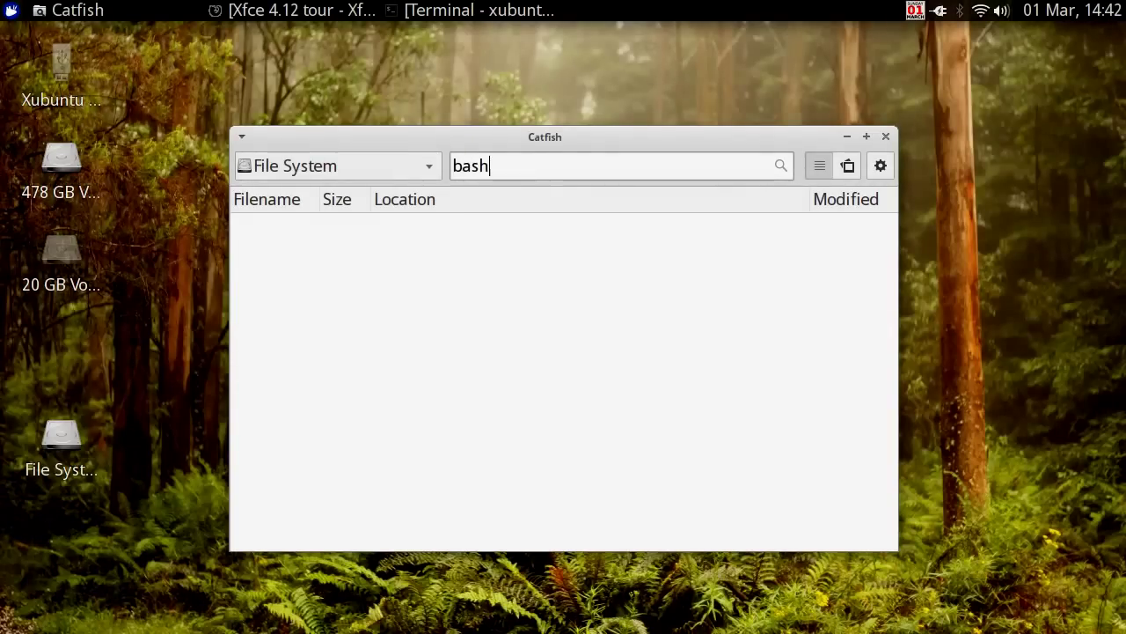
key("Return")
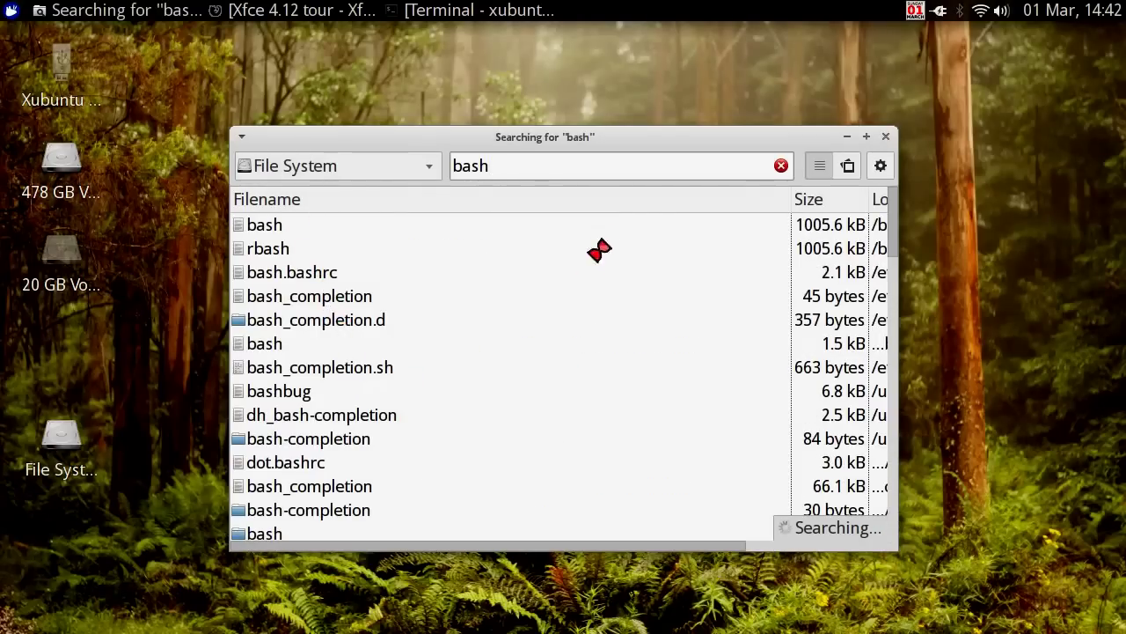
- Close the file search window and launch Mousepad from the Accessories category of the applications menu
left_click(886, 140)
left_click(11, 10)
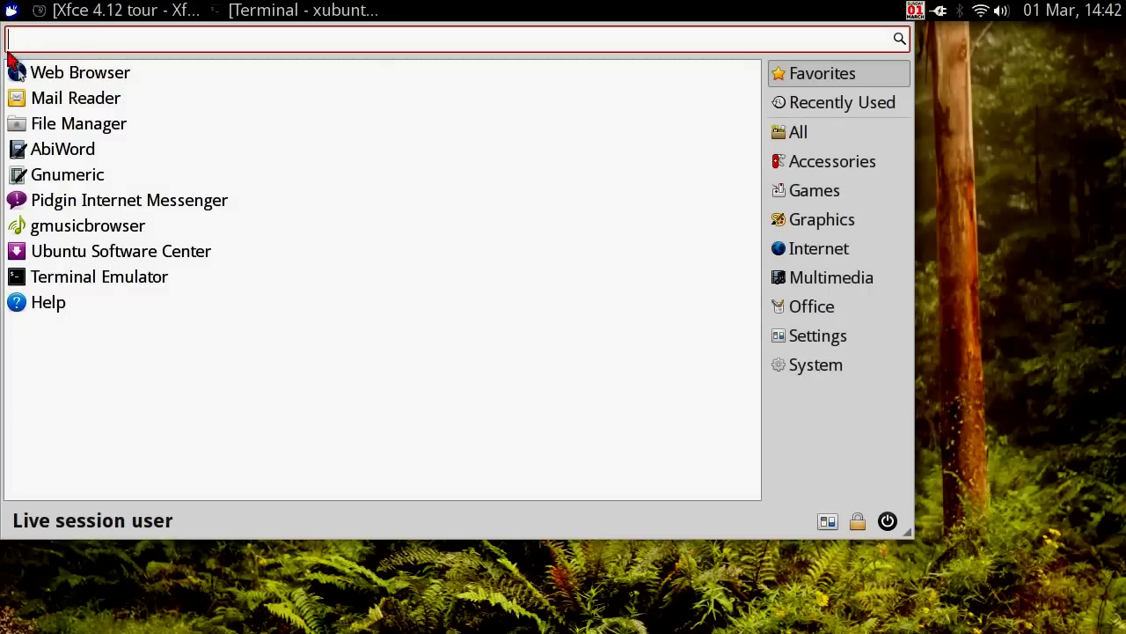
left_click(808, 161)
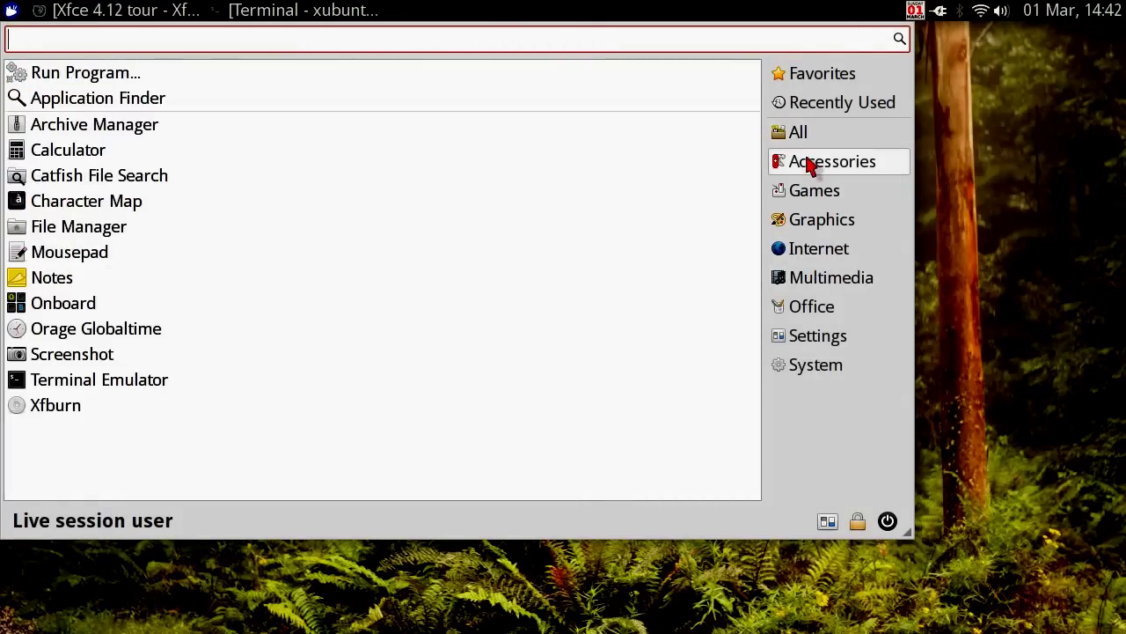
left_click(114, 255)
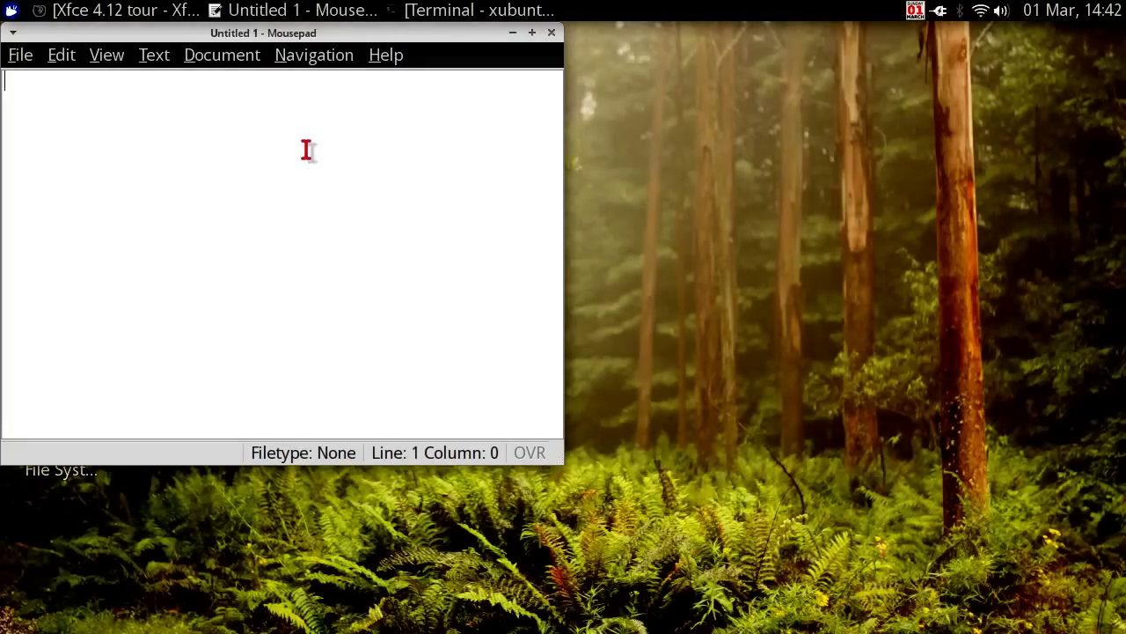
- Enter "test file" in the untitled document and maximize the editor window
left_click(21, 57)
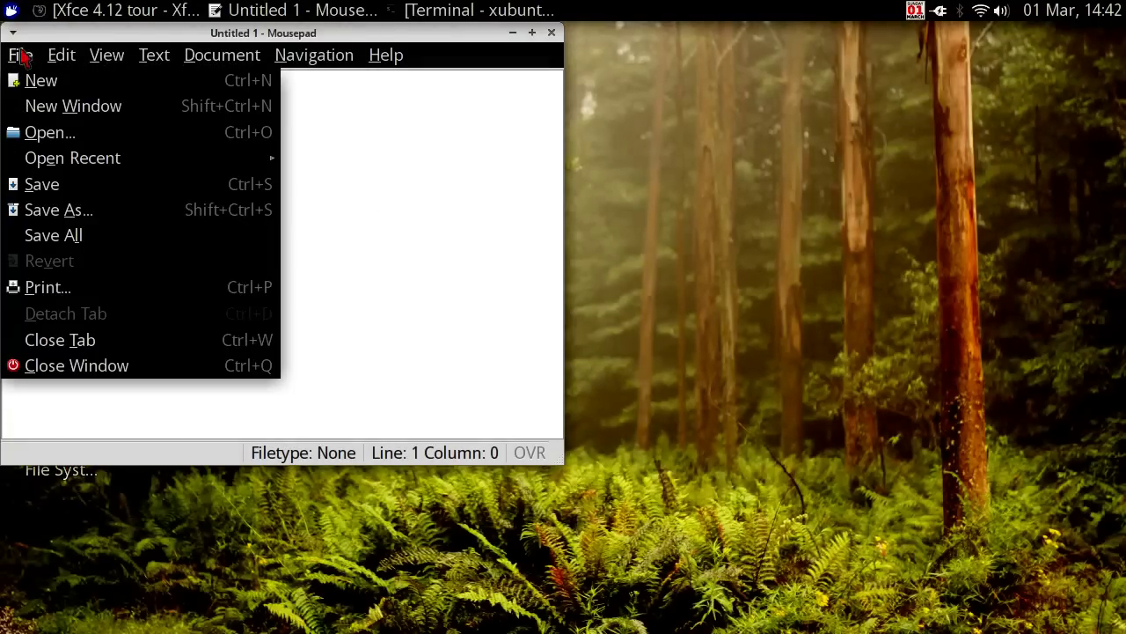
left_click(571, 164)
type("test file")
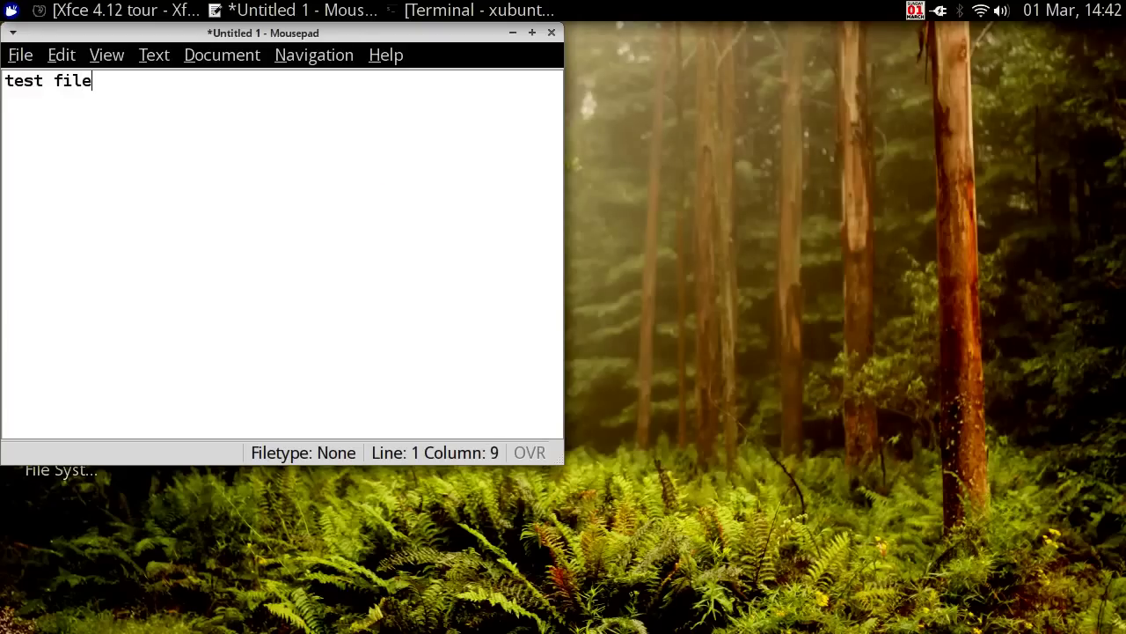
double_click(466, 35)
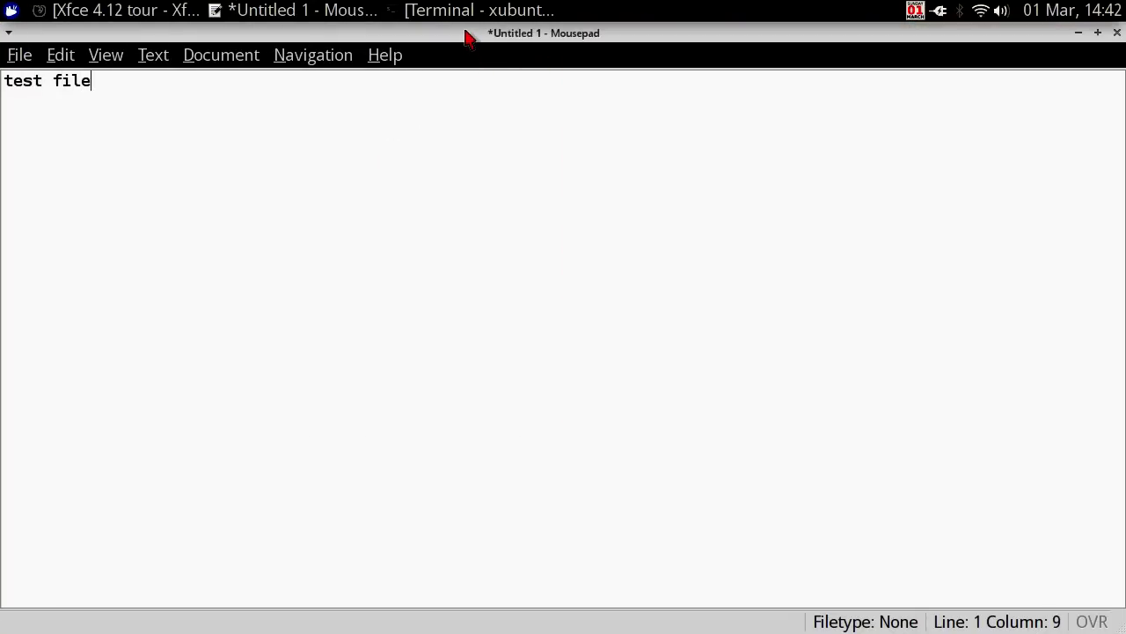
- Save the document in the Desktop folder as 1.txt
key("ctrl+s")
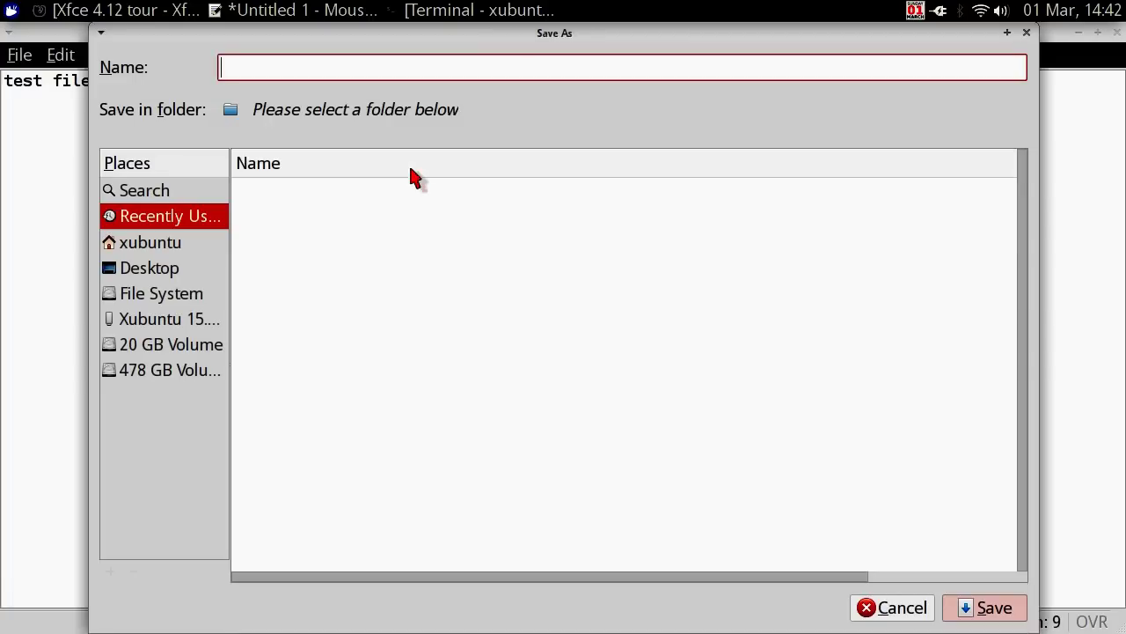
left_click(171, 318)
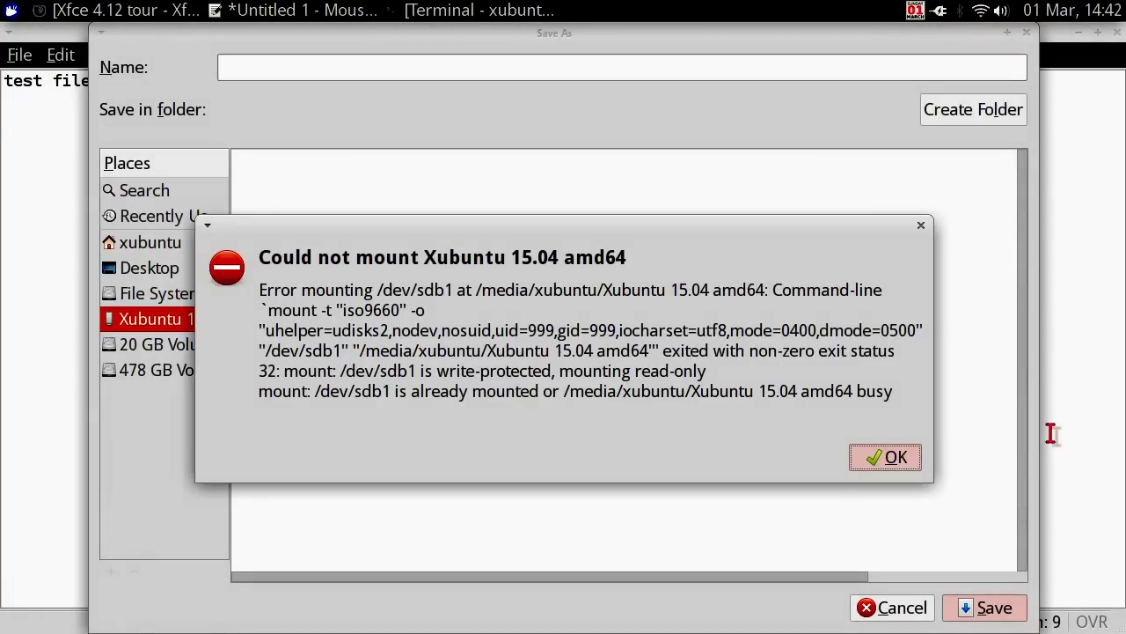
left_click(876, 461)
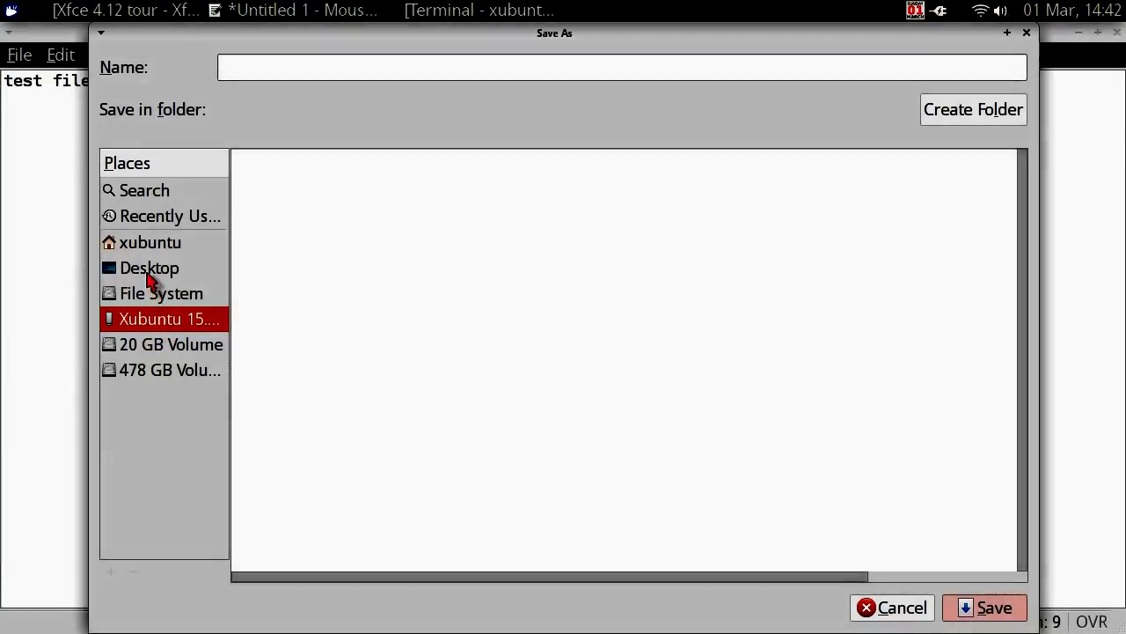
left_click(150, 275)
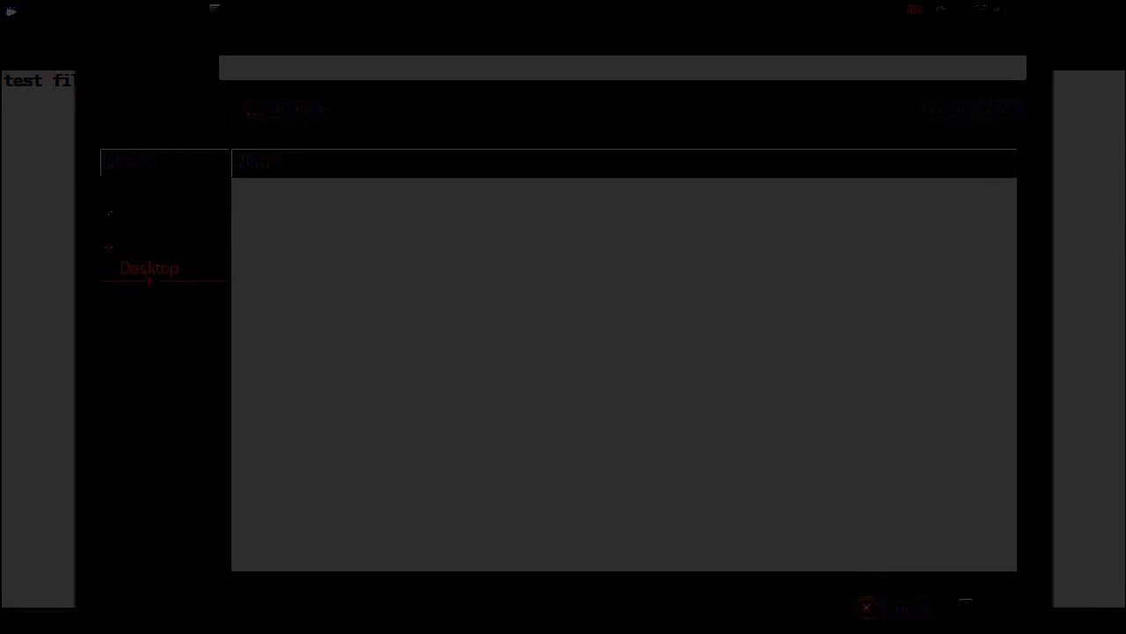
left_click(284, 68)
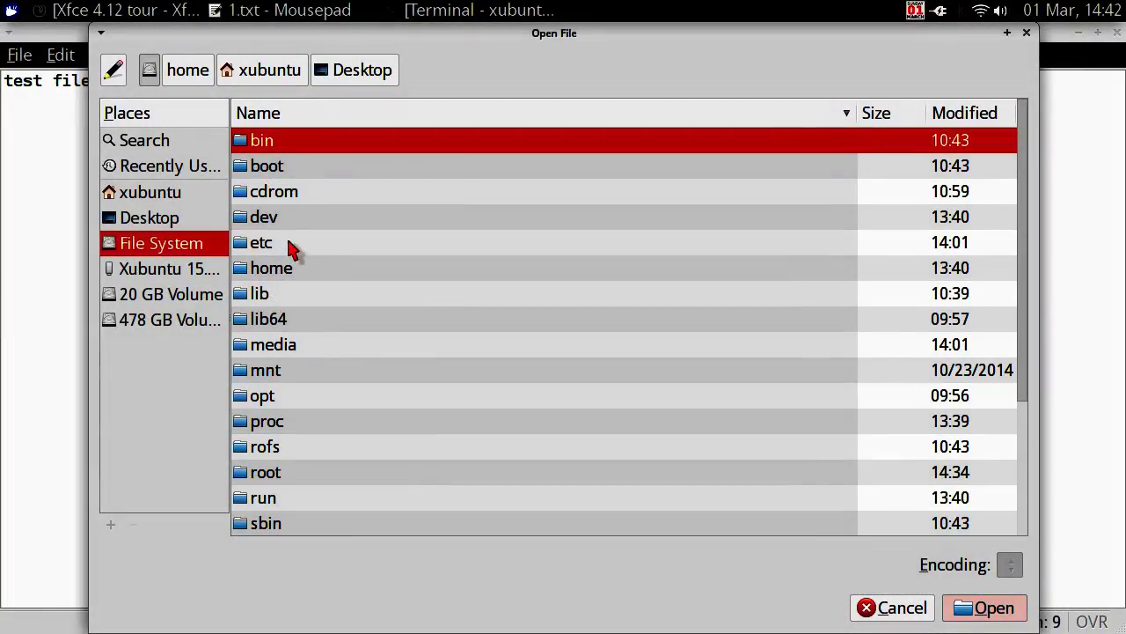
- Open the passwd file from the etc folder of the file system
double_click(291, 245)
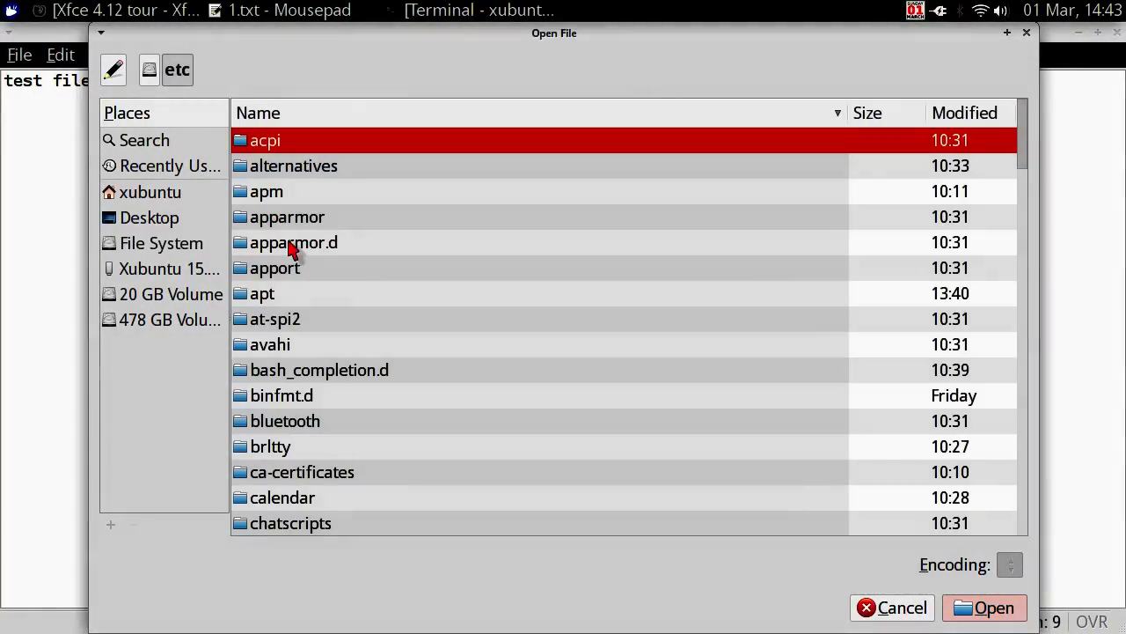
scroll(291, 248, "down", 20)
scroll(291, 248, "down", 20)
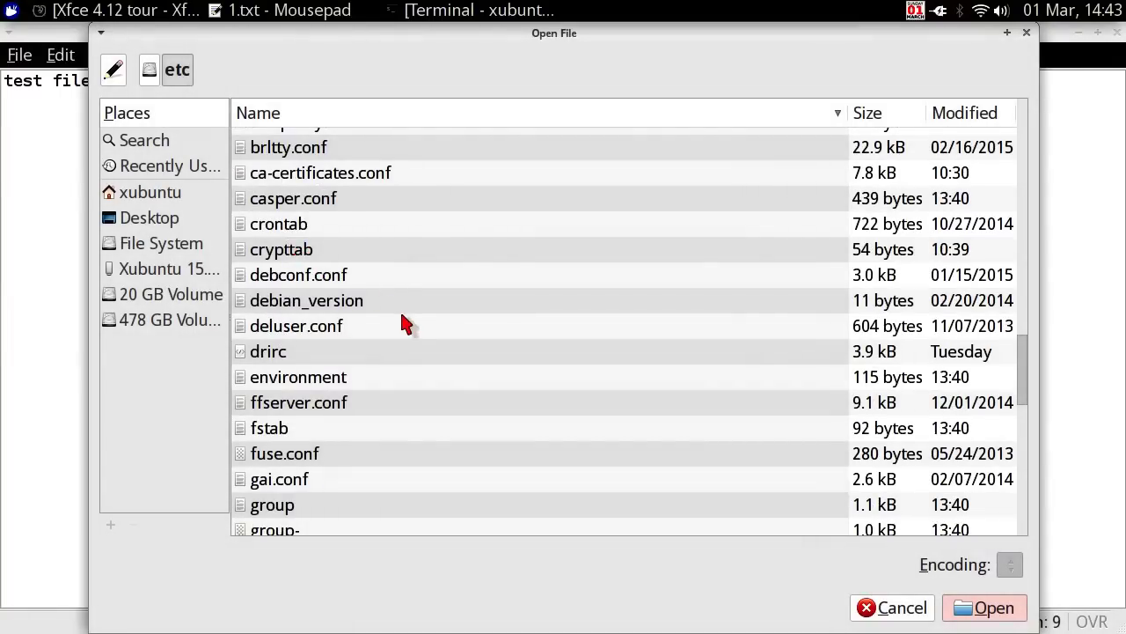
scroll(405, 323, "down", 5)
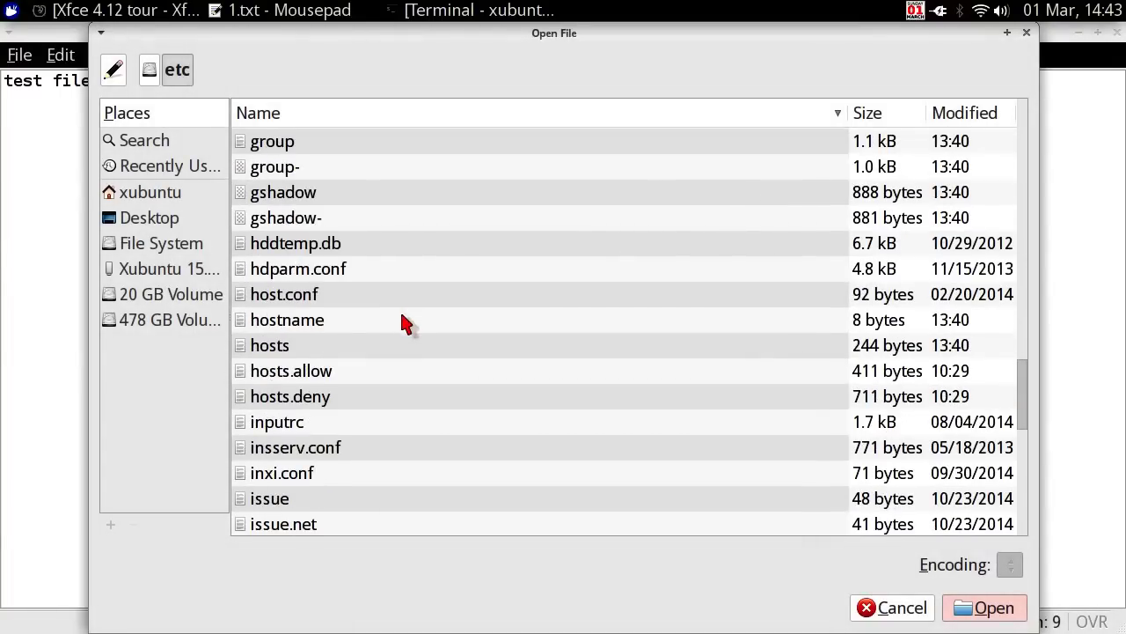
scroll(405, 324, "down", 7)
scroll(405, 324, "down", 6)
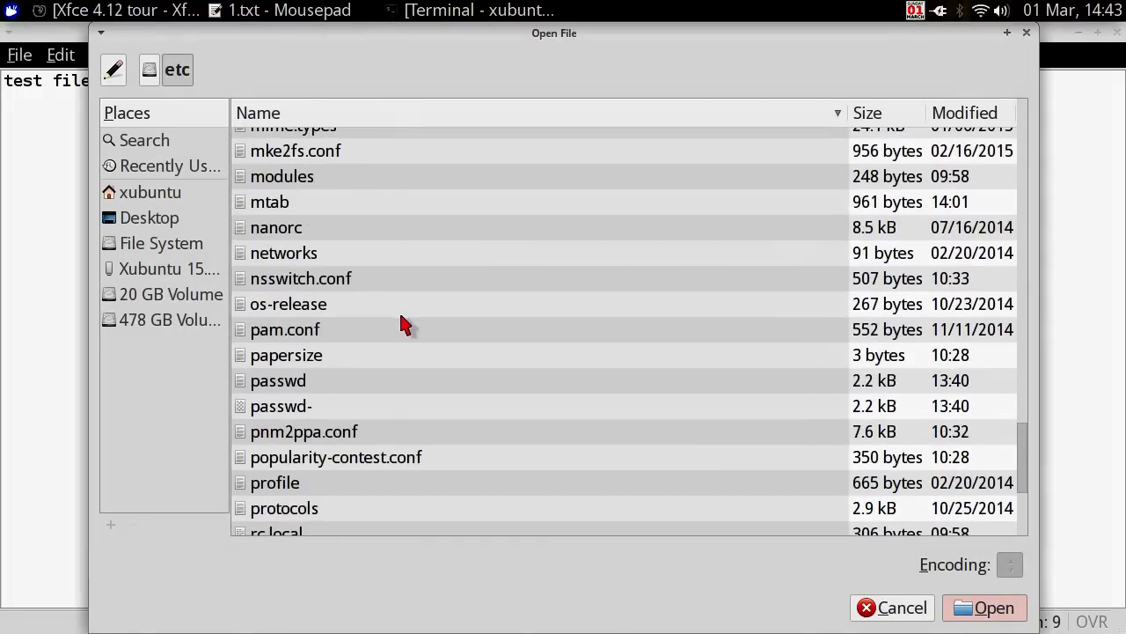
double_click(370, 382)
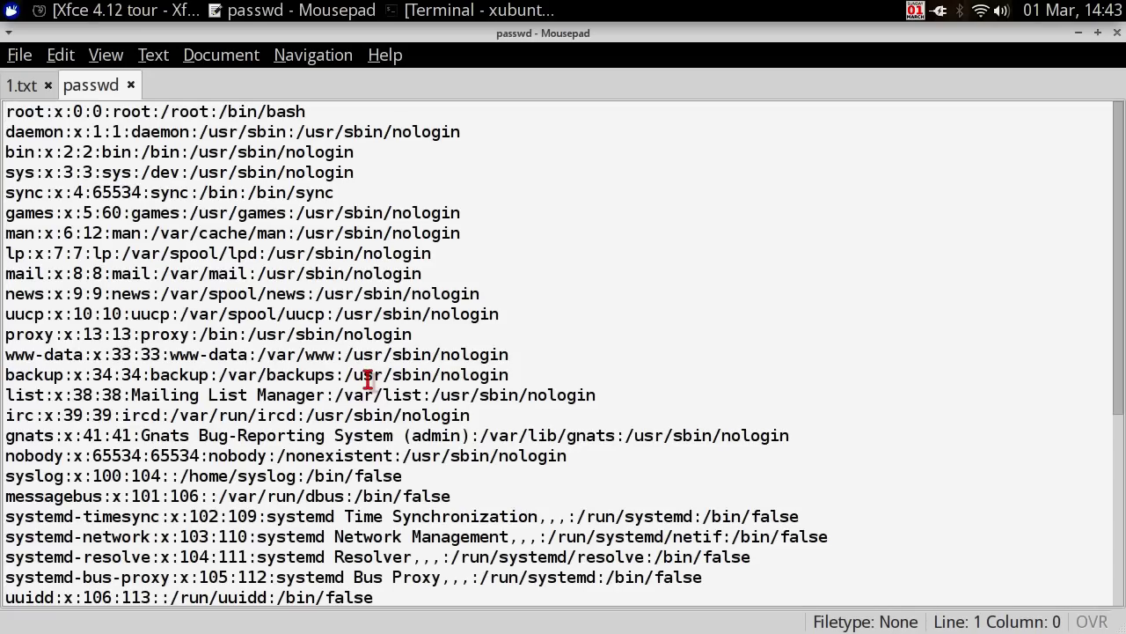
- Look through the whole passwd file and compare the 1.txt and passwd document tabs
scroll(368, 378, "down", 5)
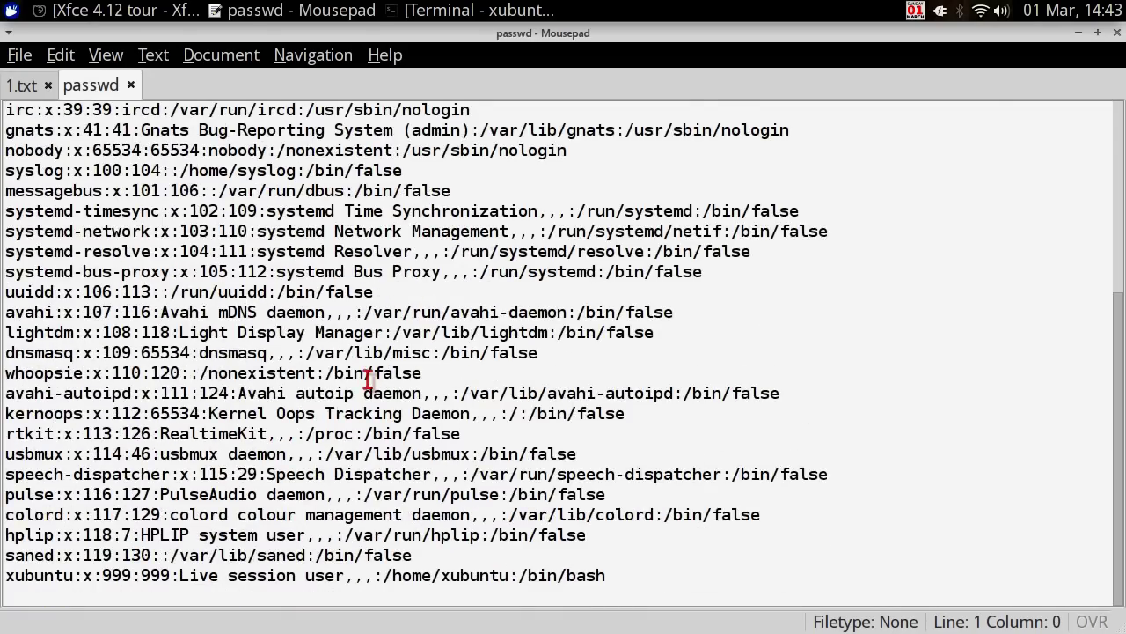
scroll(368, 380, "up", 5)
scroll(368, 380, "down", 5)
scroll(368, 380, "up", 5)
scroll(368, 380, "down", 5)
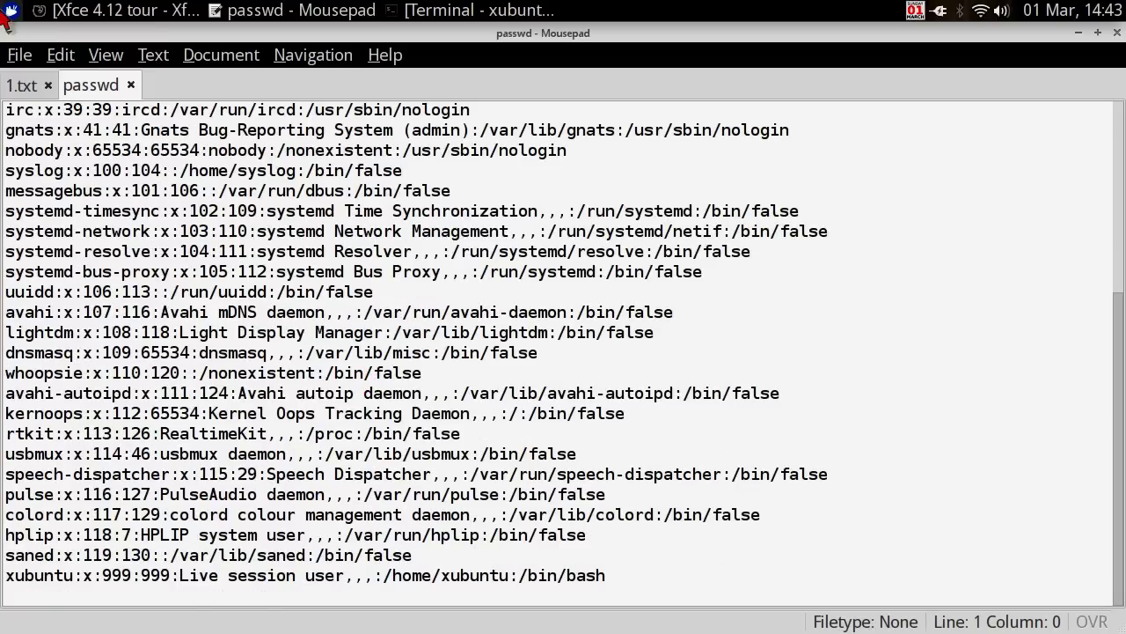
left_click(22, 85)
left_click(88, 86)
- Convert the entire passwd text to uppercase and its leading spaces to tabs
triple_click(162, 175)
right_click(164, 178)
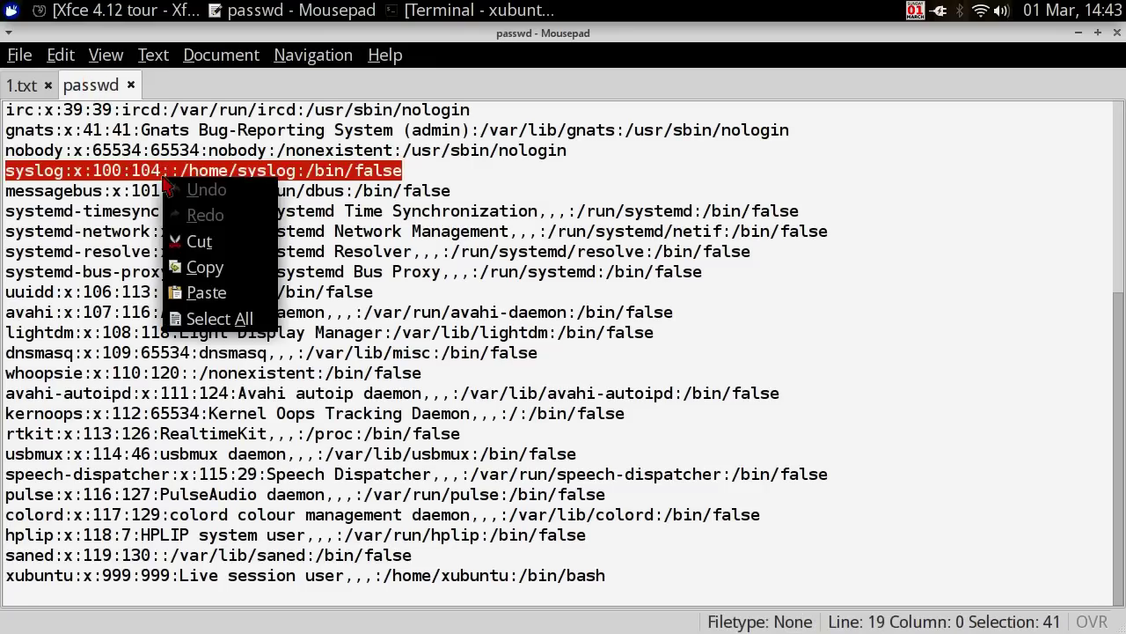
left_click(220, 319)
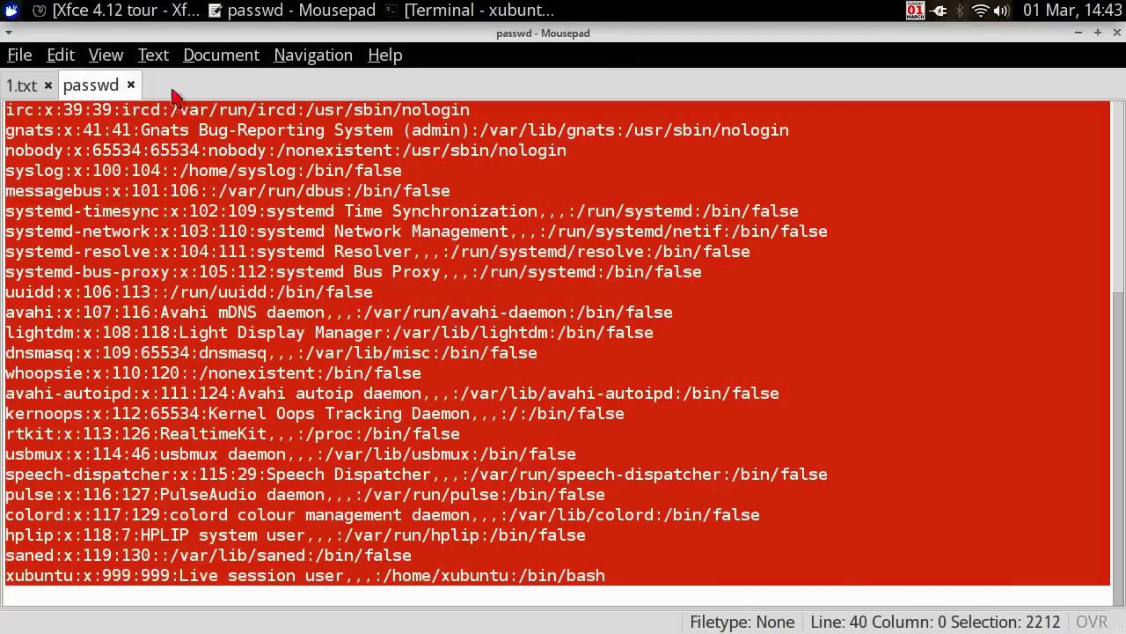
left_click(216, 58)
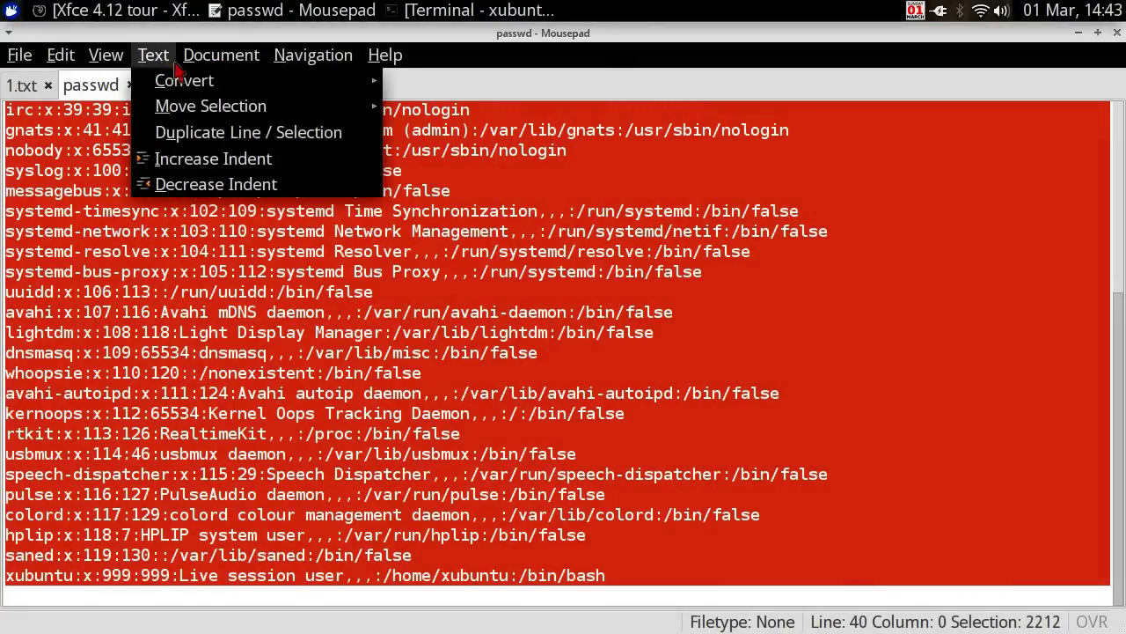
mouse_move(238, 104)
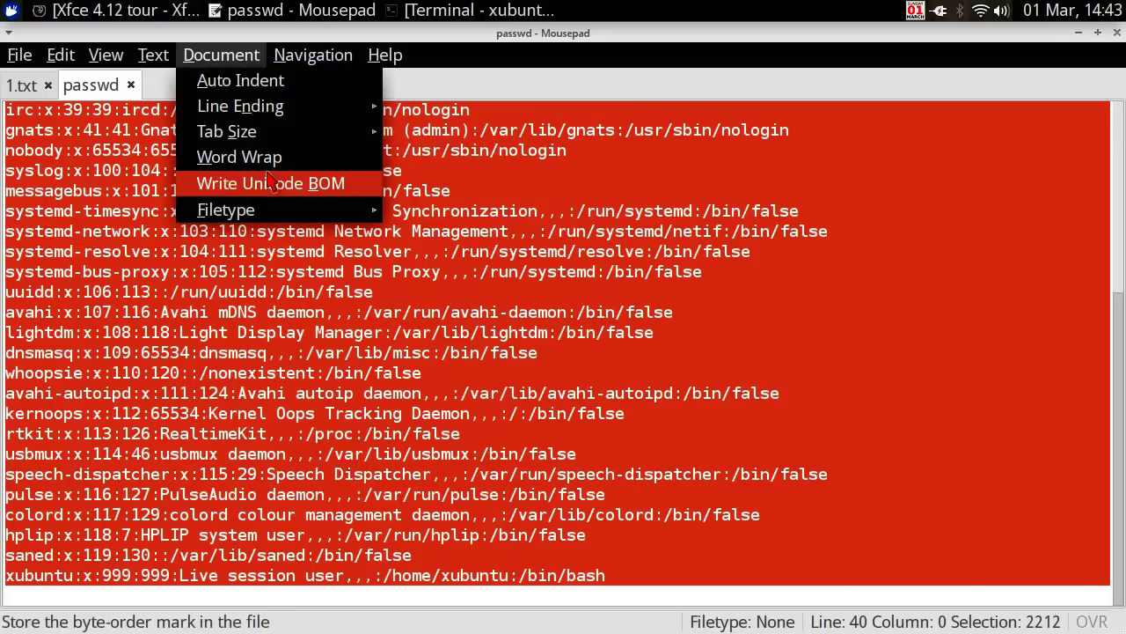
mouse_move(375, 59)
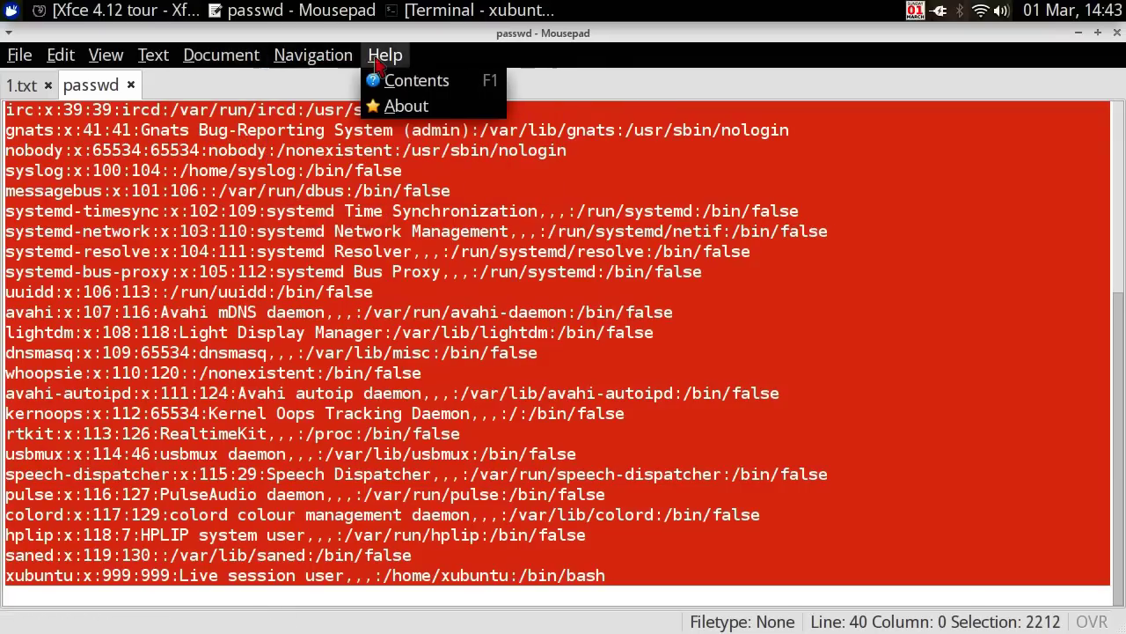
mouse_move(163, 59)
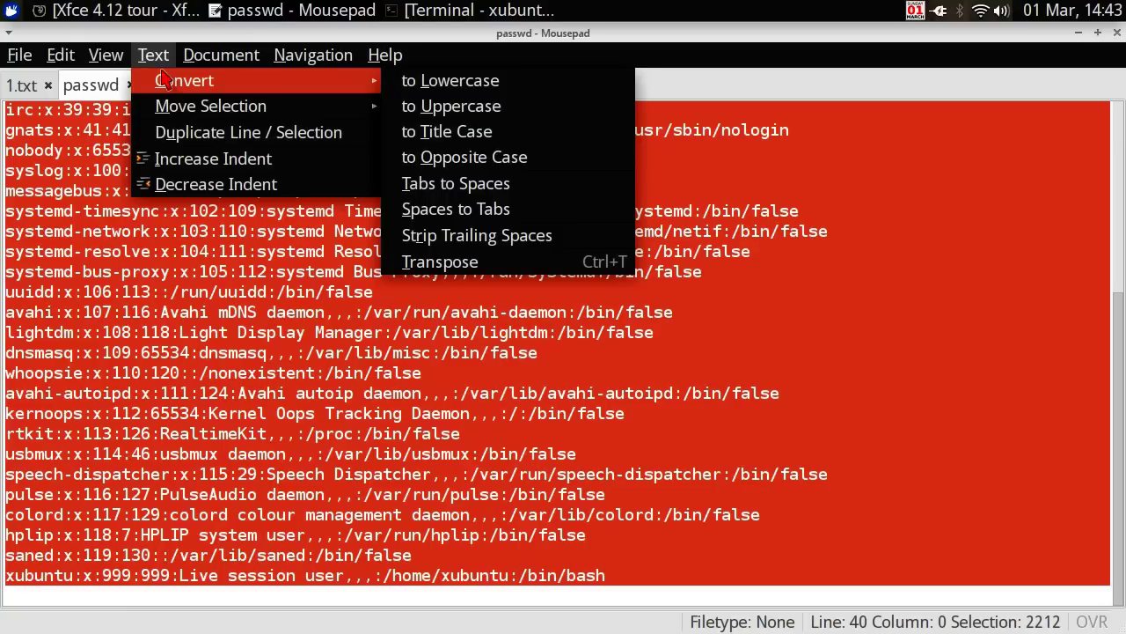
left_click(476, 107)
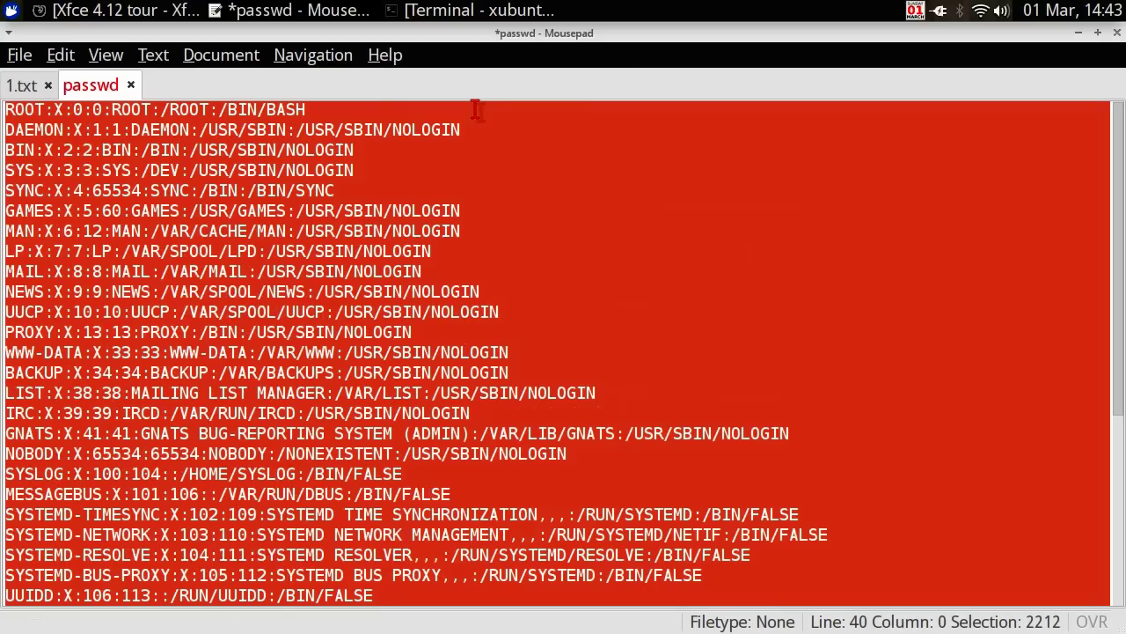
left_click(179, 58)
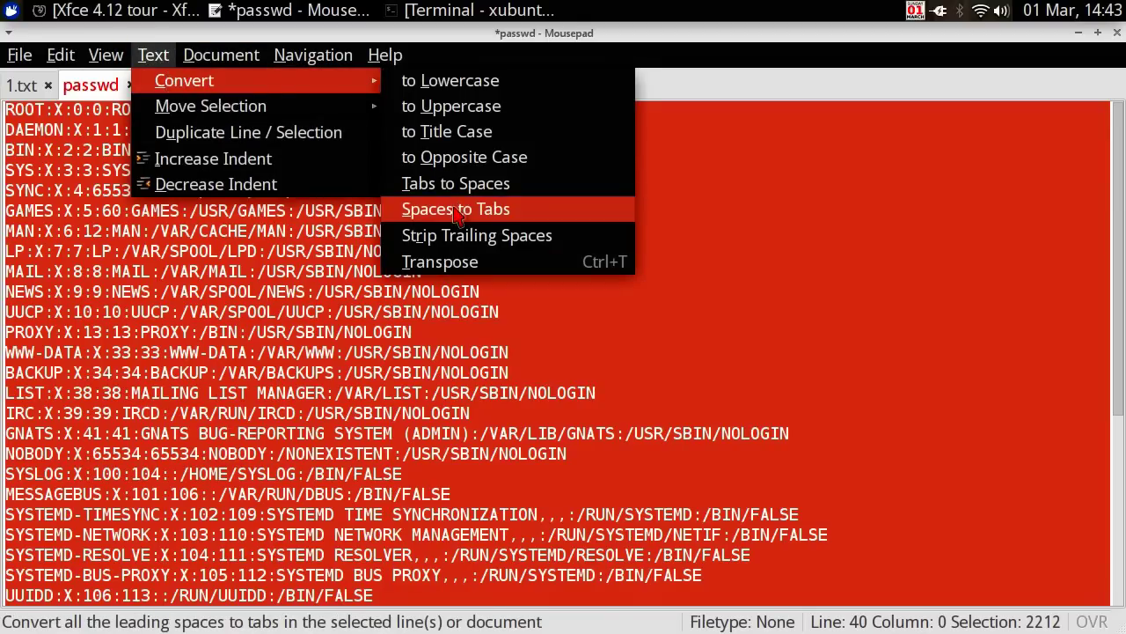
left_click(457, 209)
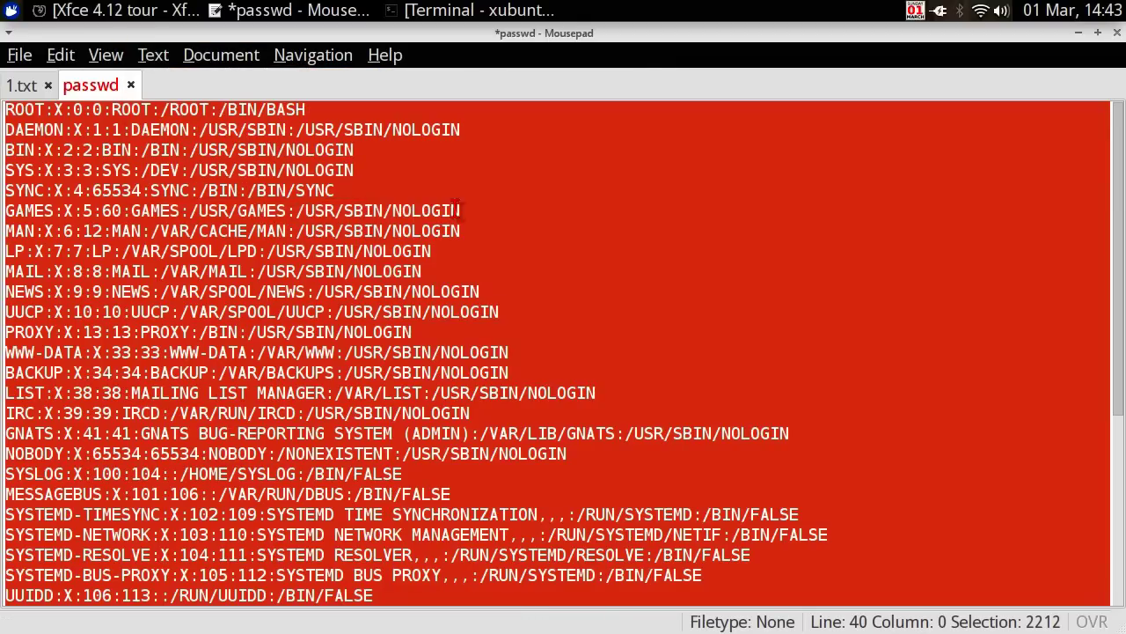
- Apply the Cobalt color scheme to the text editor
left_click(122, 56)
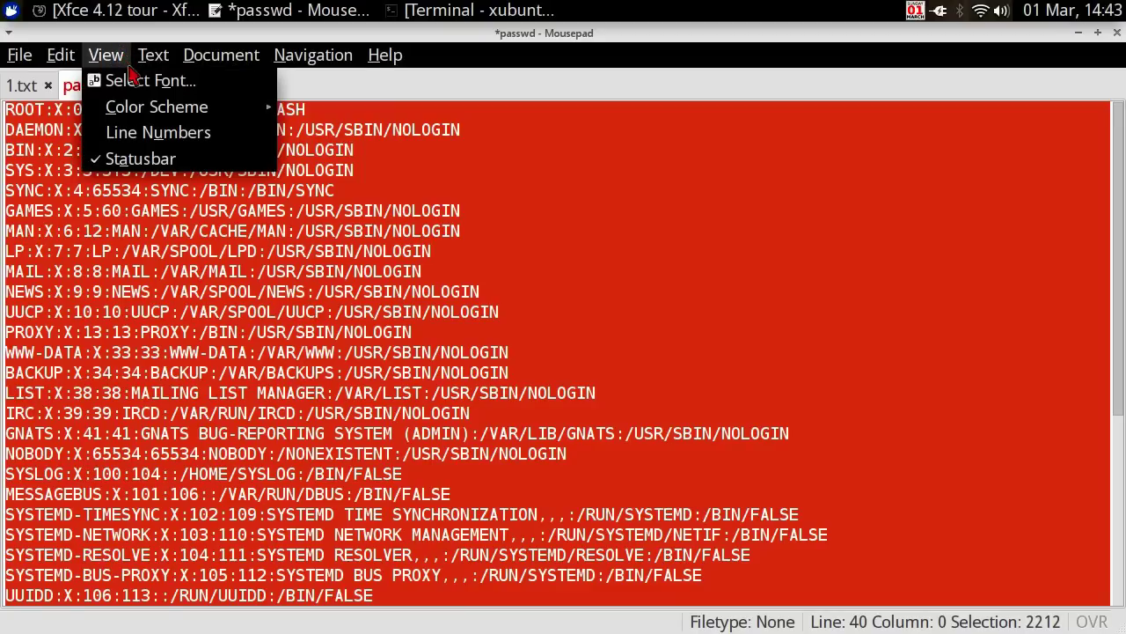
mouse_move(145, 106)
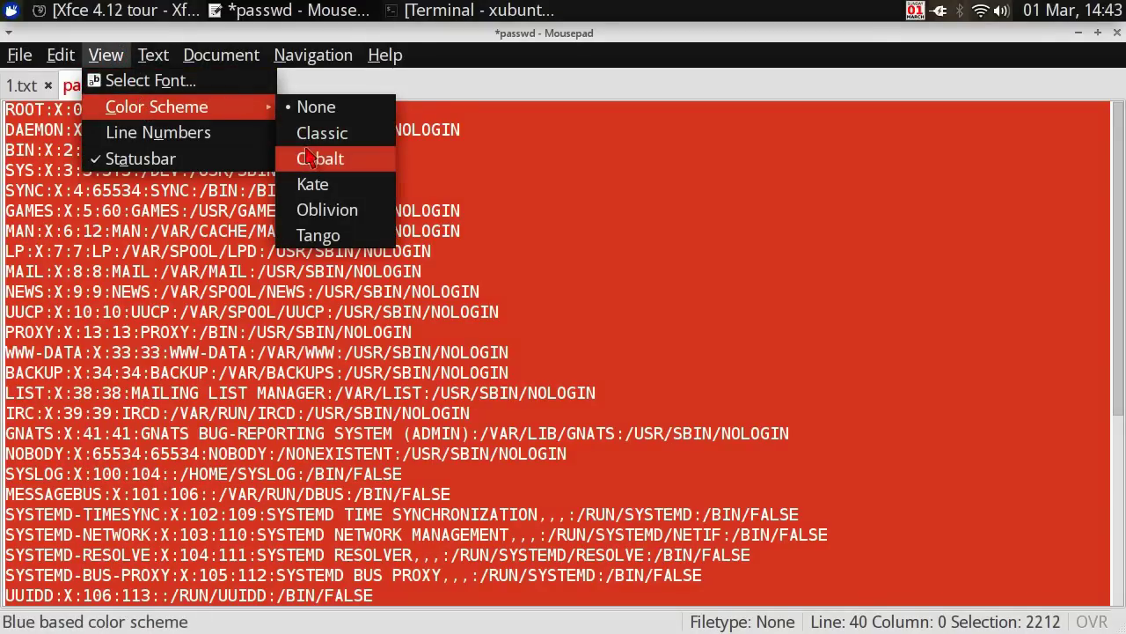
left_click(310, 156)
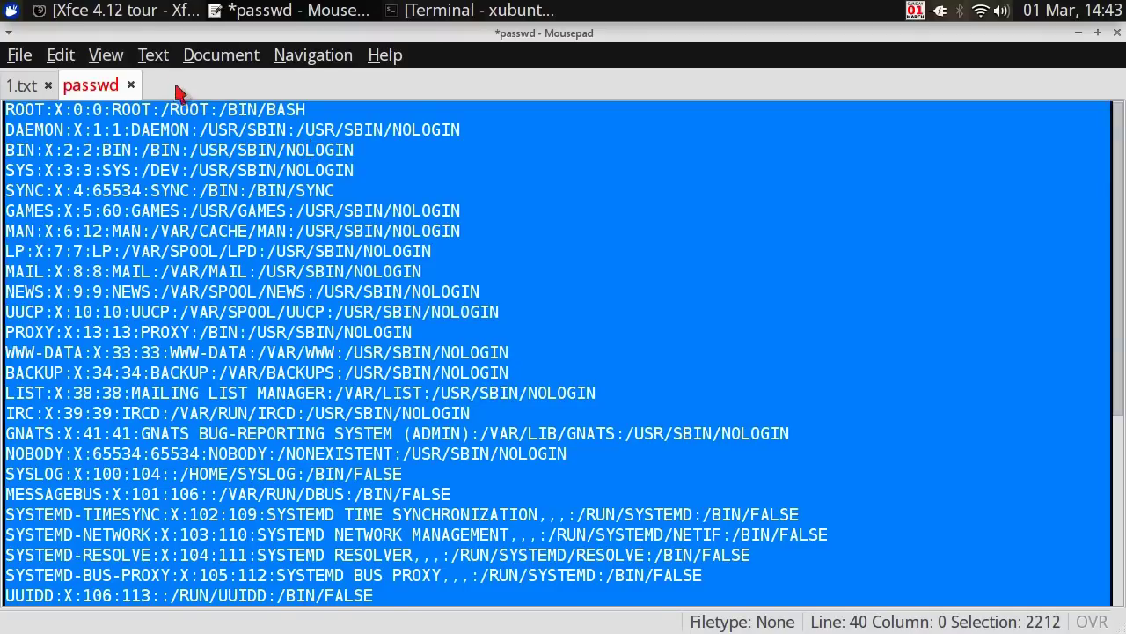
- Clear the text selection in the passwd document and set the editor's color scheme to Oblivion
left_click(122, 56)
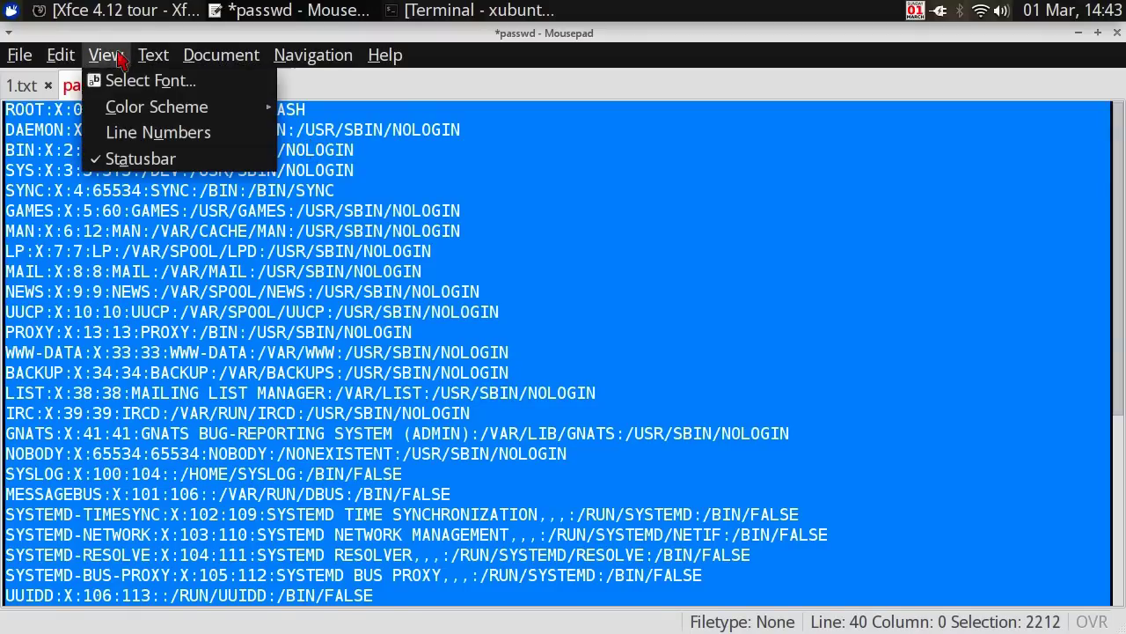
left_click(497, 312)
left_click(498, 312)
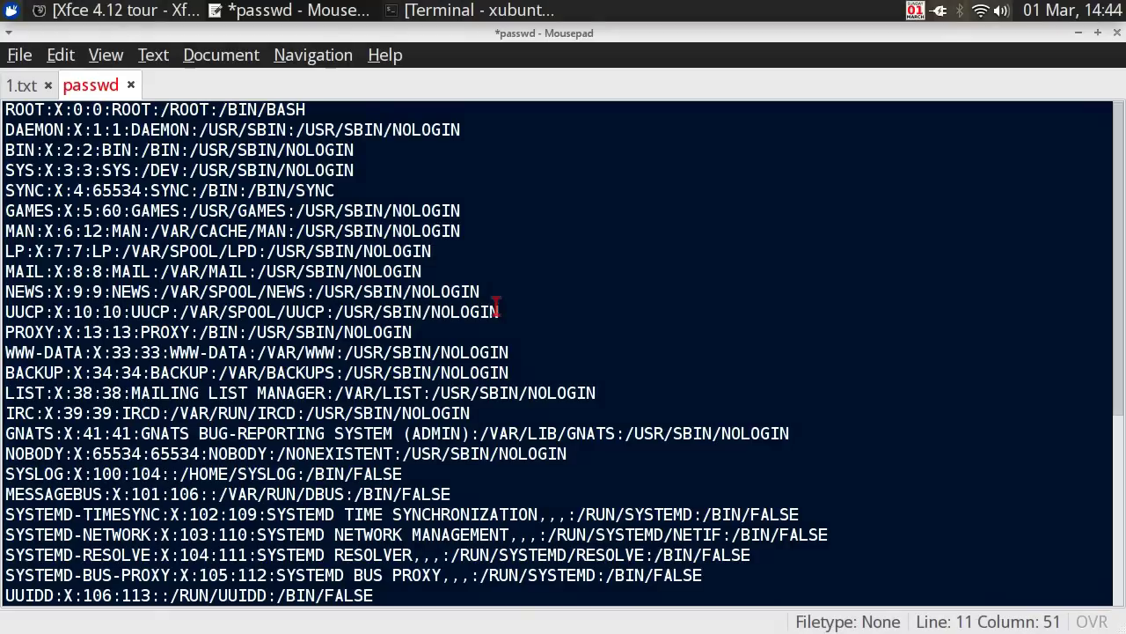
left_click(62, 57)
mouse_move(98, 57)
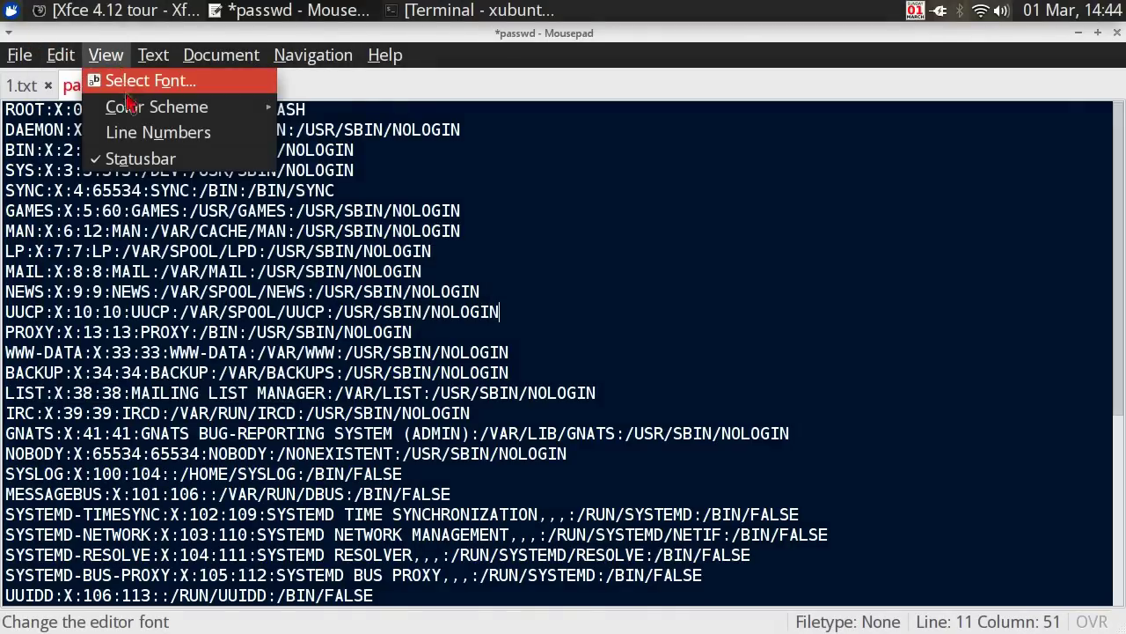
mouse_move(132, 107)
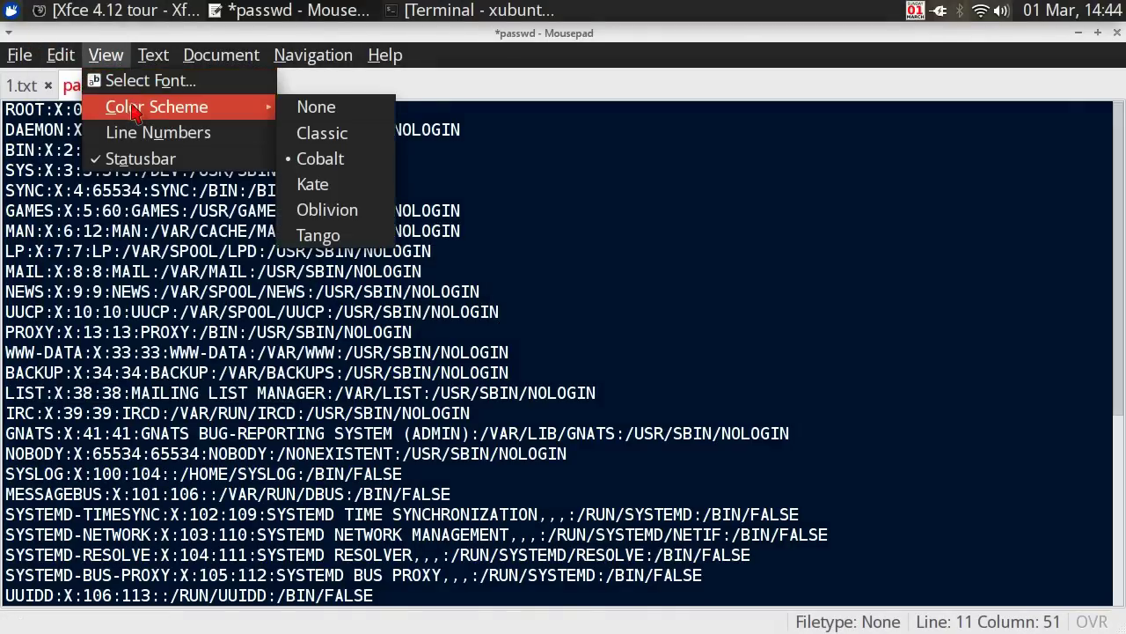
left_click(334, 210)
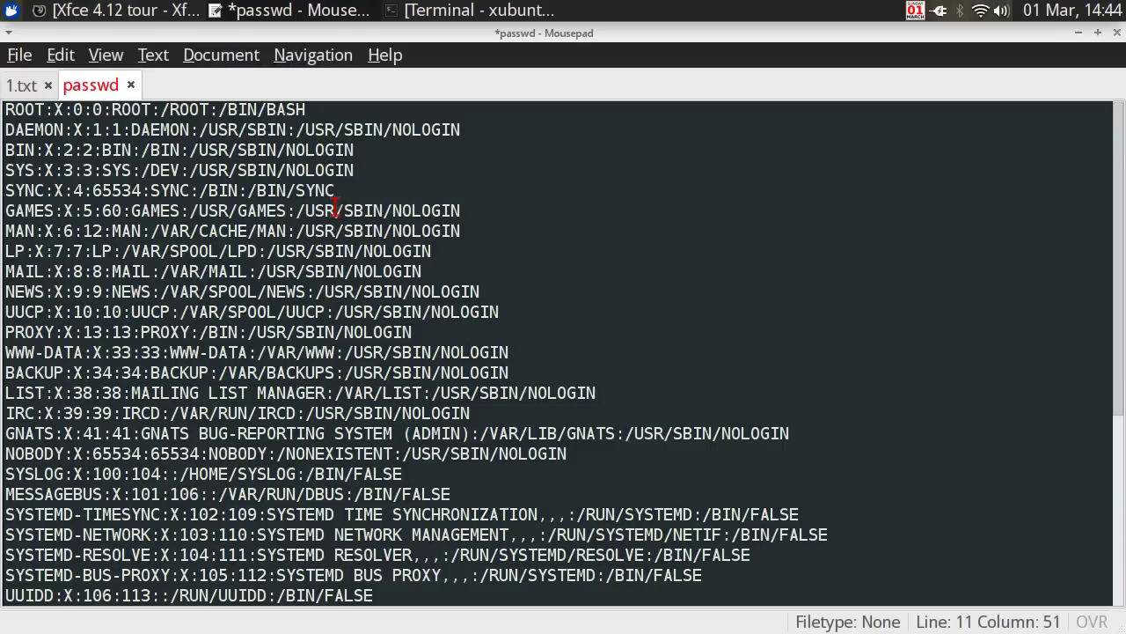
- Change the text editor's color scheme to Tango and place the cursor in the MAN line of the passwd document
left_click(113, 54)
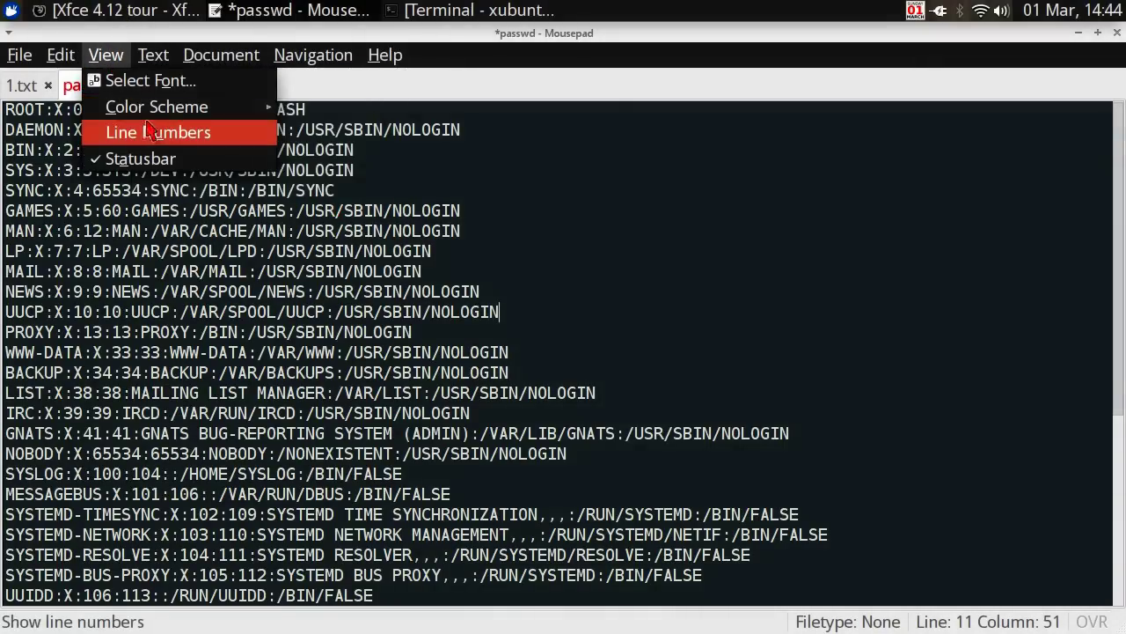
mouse_move(151, 109)
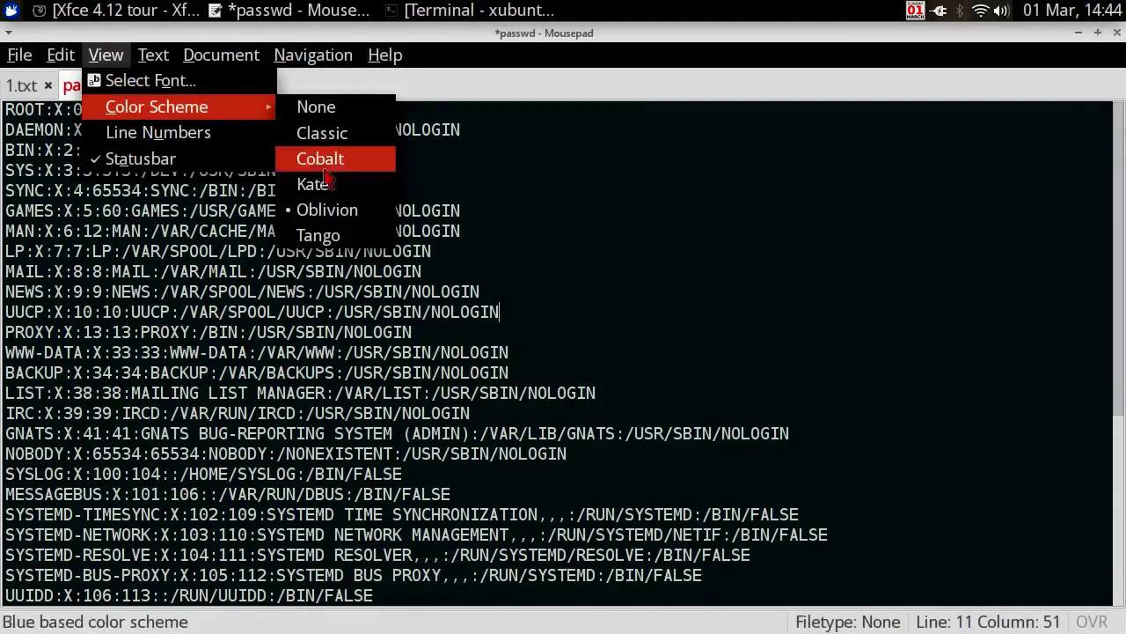
left_click(327, 235)
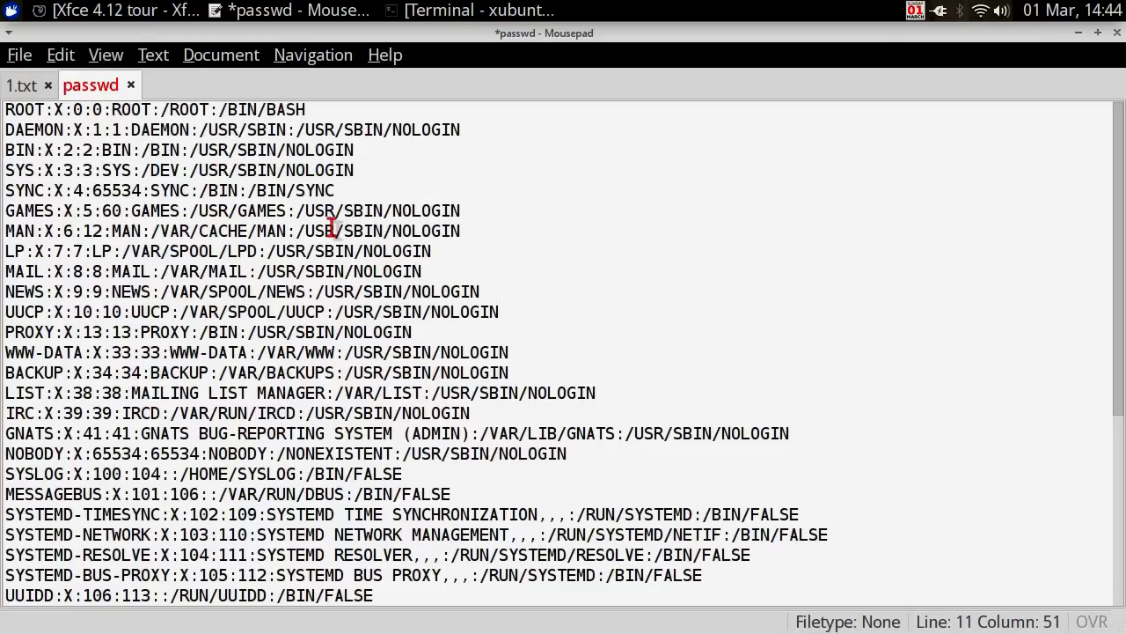
left_click(333, 231)
- Undo the text conversion in the passwd document and close the text editor window
left_click(62, 56)
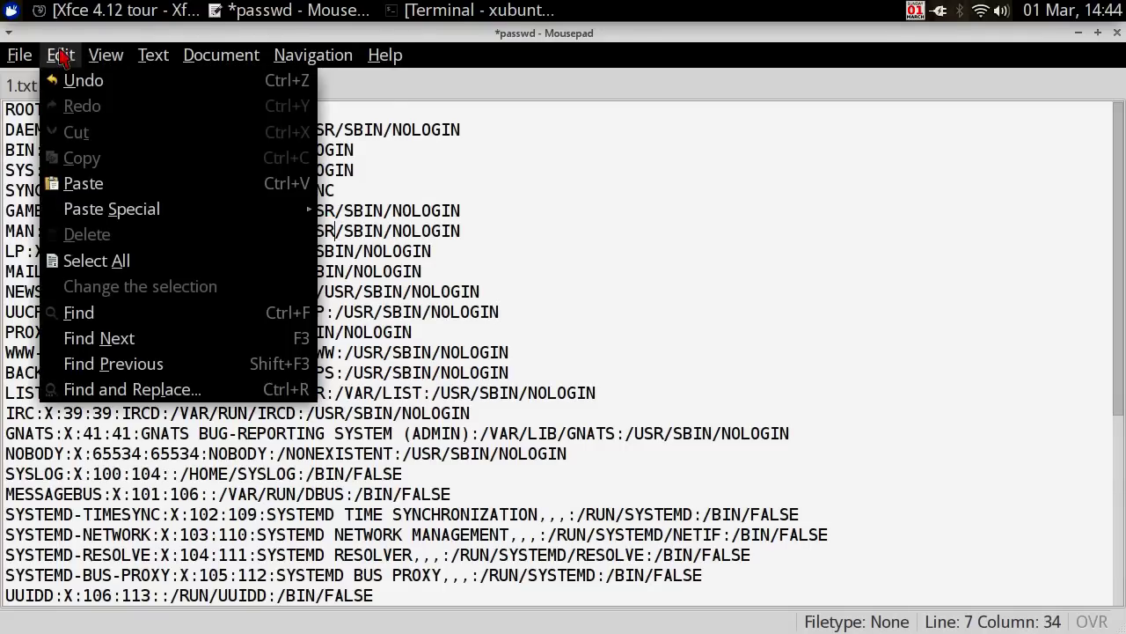
mouse_move(220, 54)
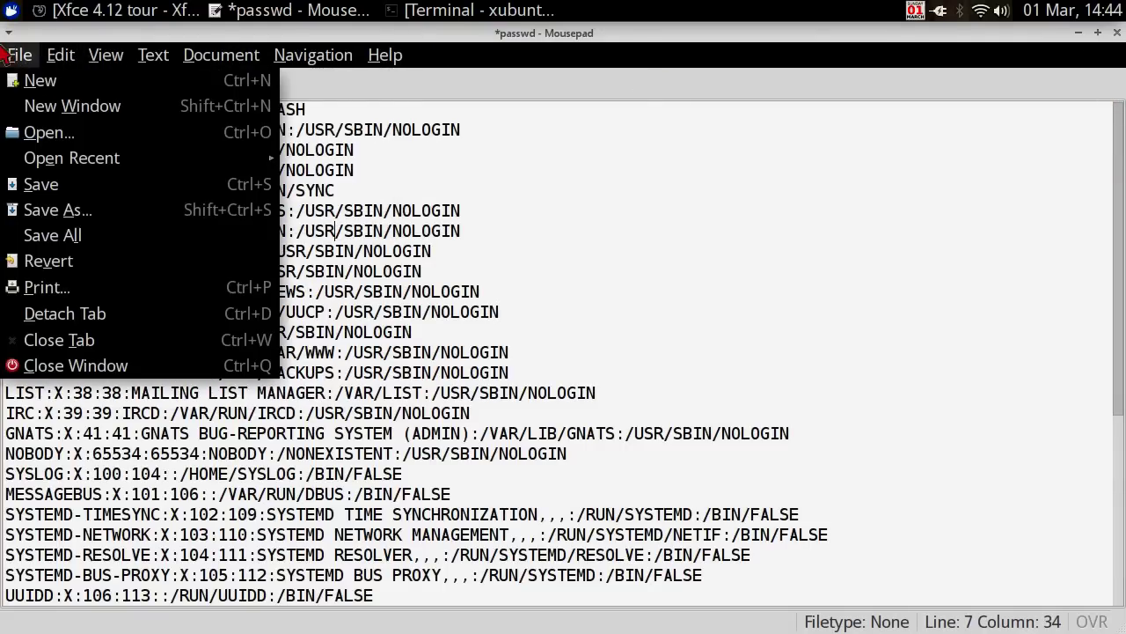
mouse_move(60, 58)
left_click(73, 82)
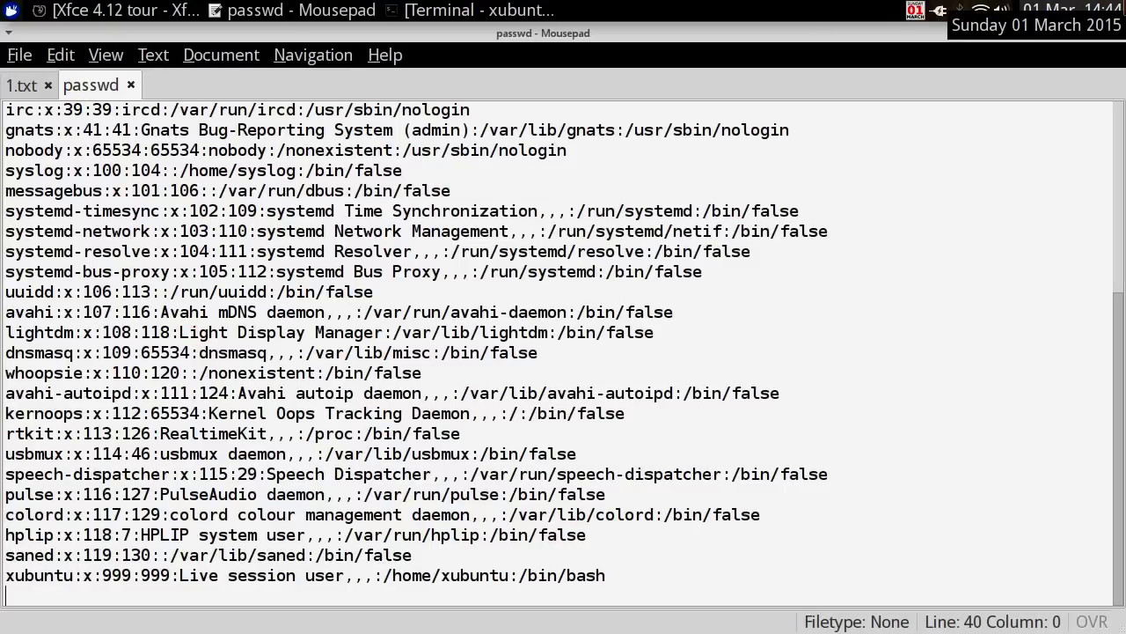
left_click(1117, 33)
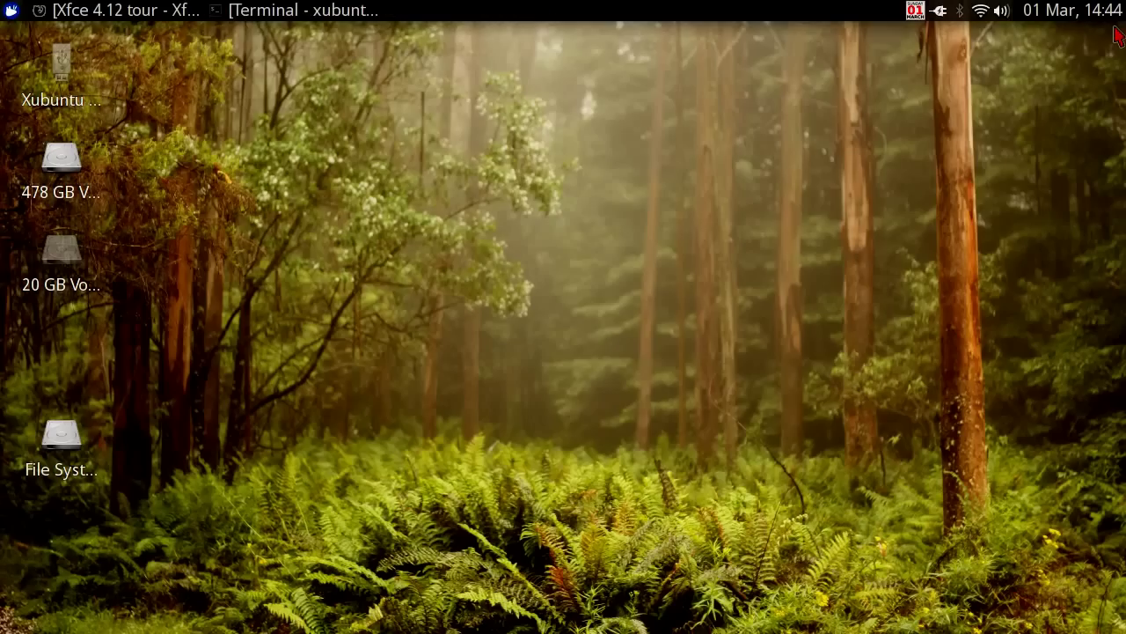
- Launch Notes from the Accessories category, write "Test Note" and "212344" on separate lines, and close the note
left_click(9, 11)
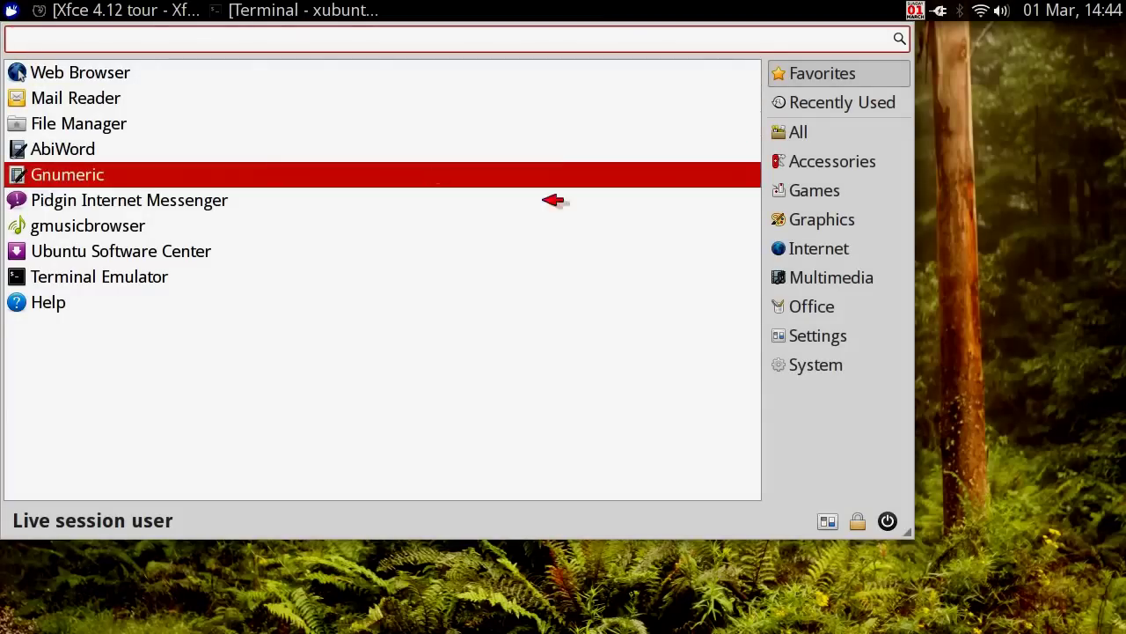
left_click(860, 162)
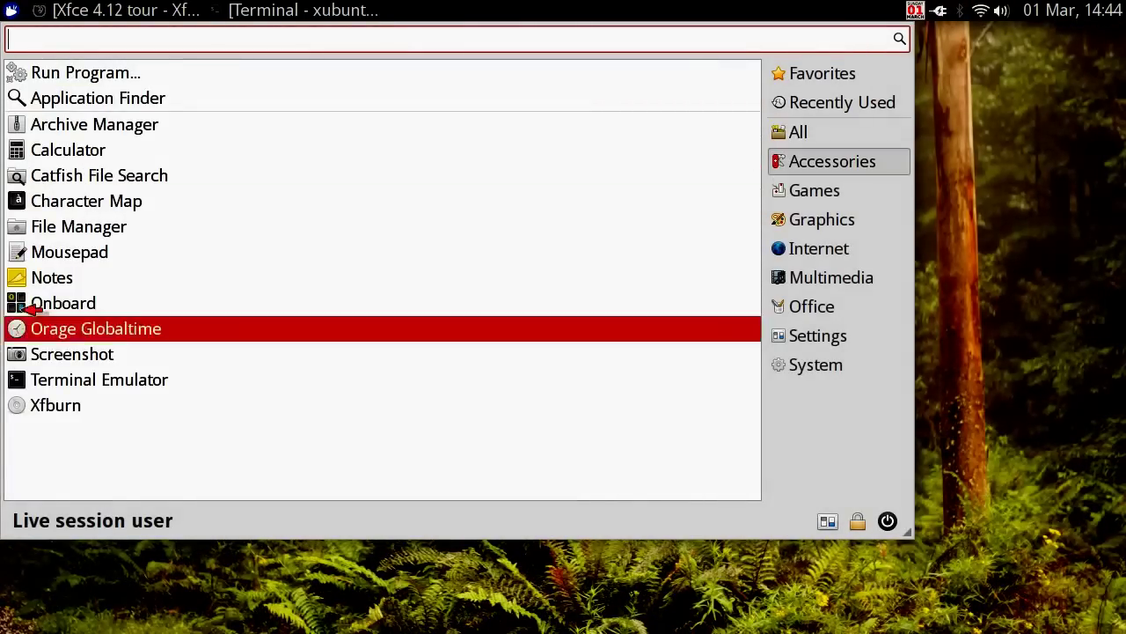
left_click(53, 278)
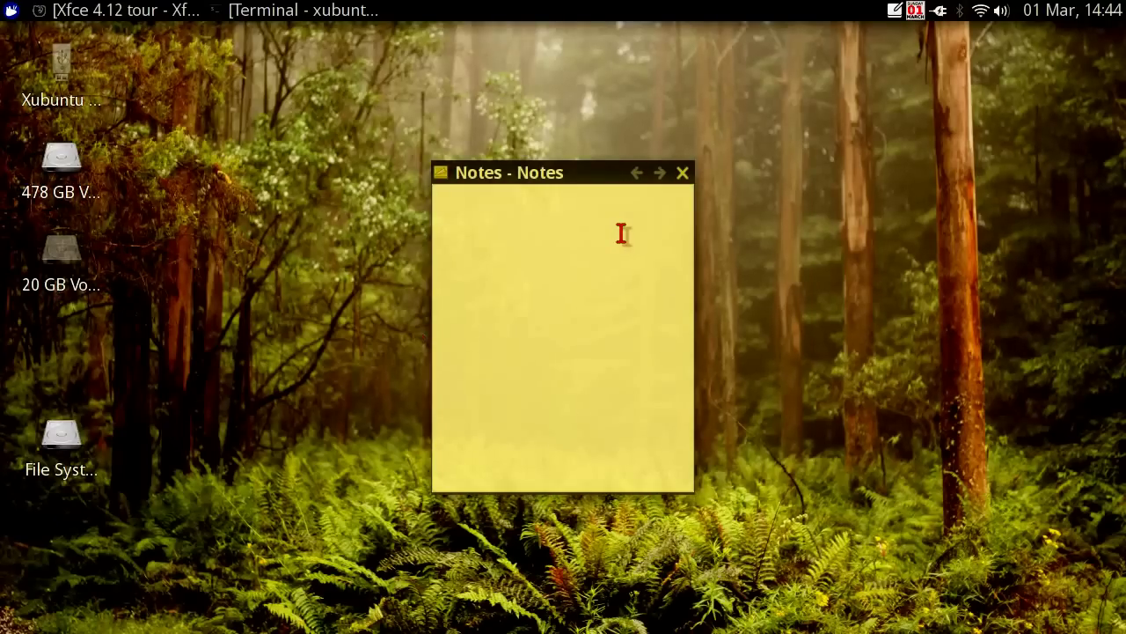
type("Test Note")
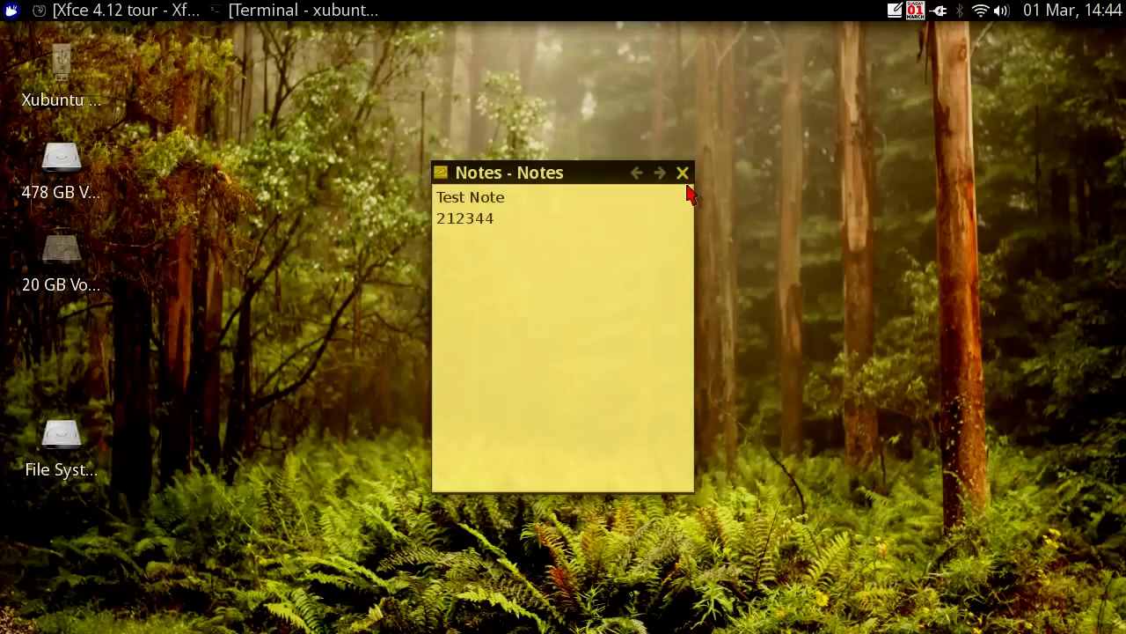
left_click(683, 173)
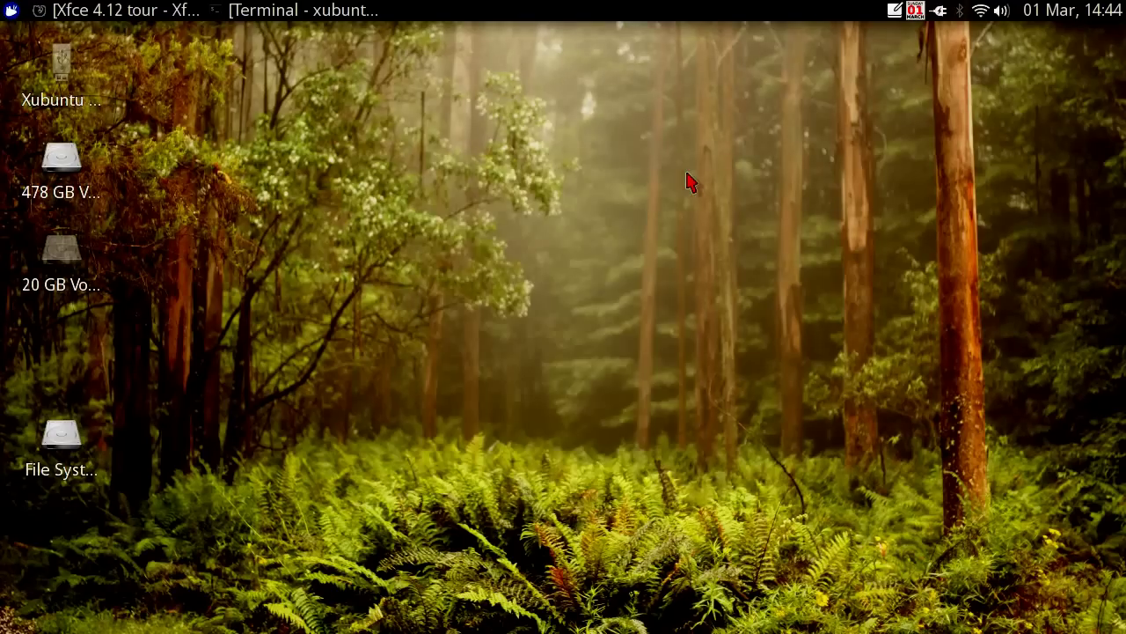
- Launch the Onboard on-screen keyboard from the Accessories category and try its u and y keys
left_click(11, 9)
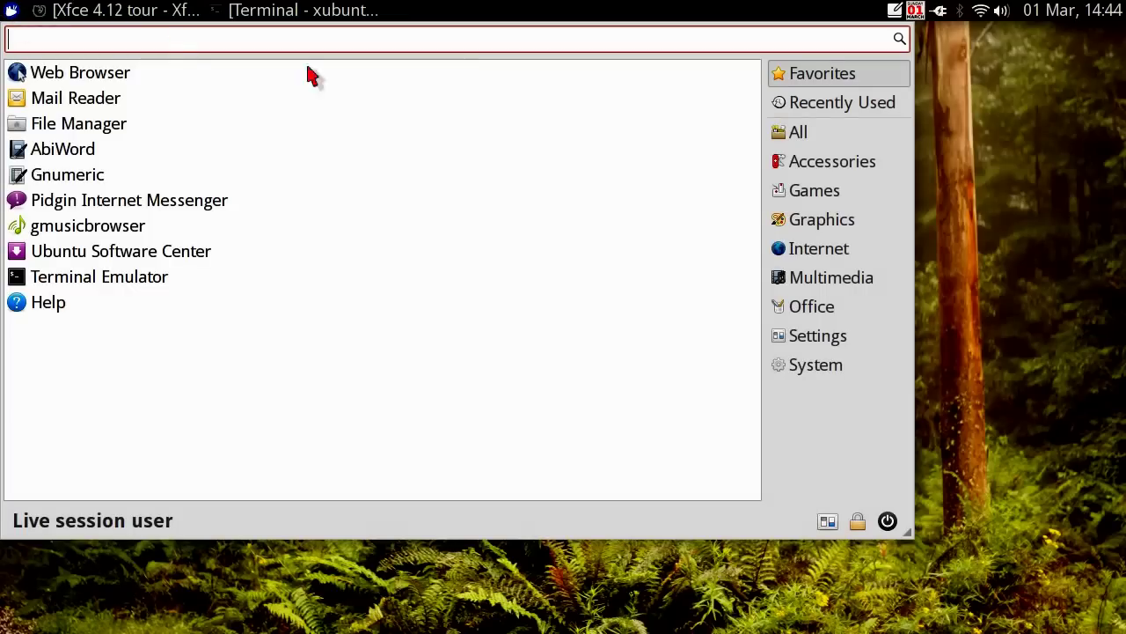
left_click(802, 172)
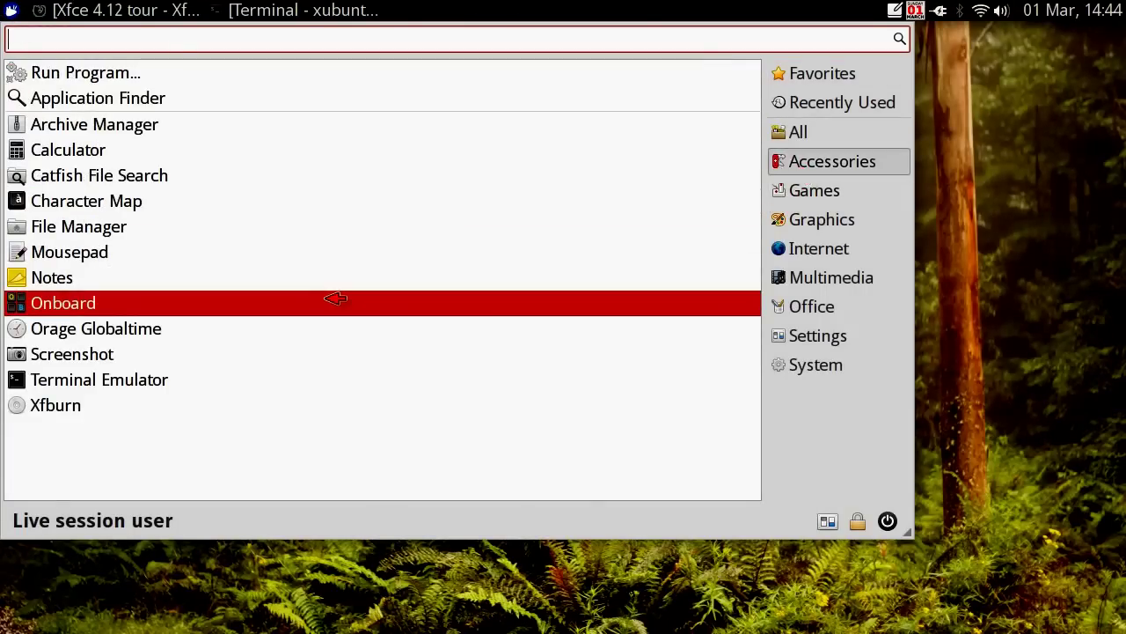
left_click(93, 302)
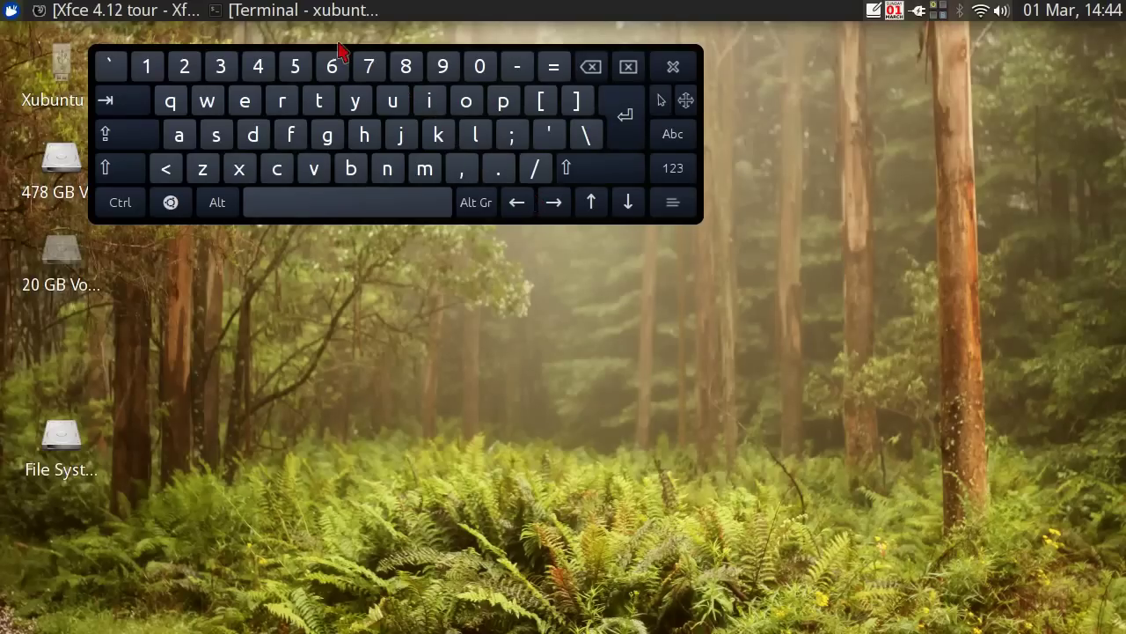
left_click(389, 103)
left_click(352, 103)
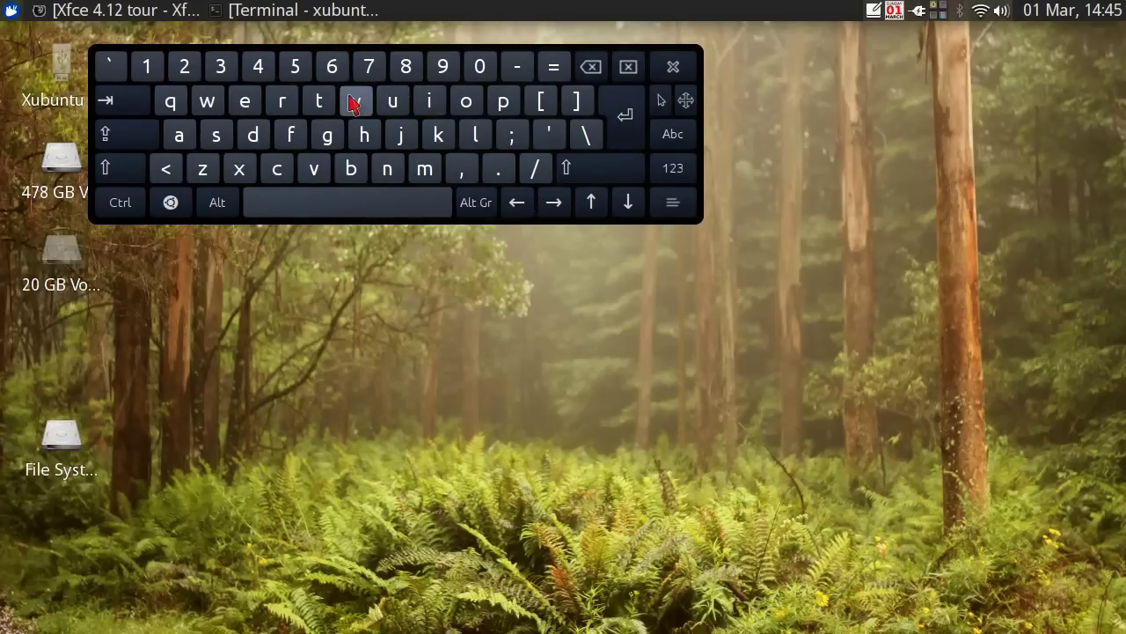
- Show the Accessories applications behind the on-screen keyboard and make the keyboard taller
left_click(9, 10)
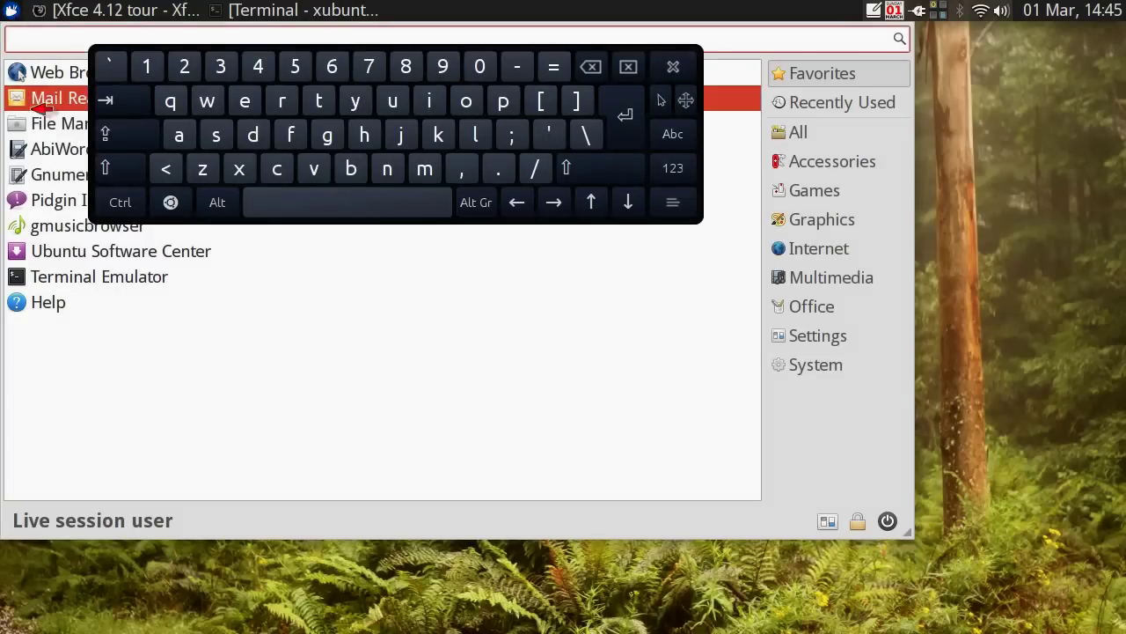
left_click(836, 165)
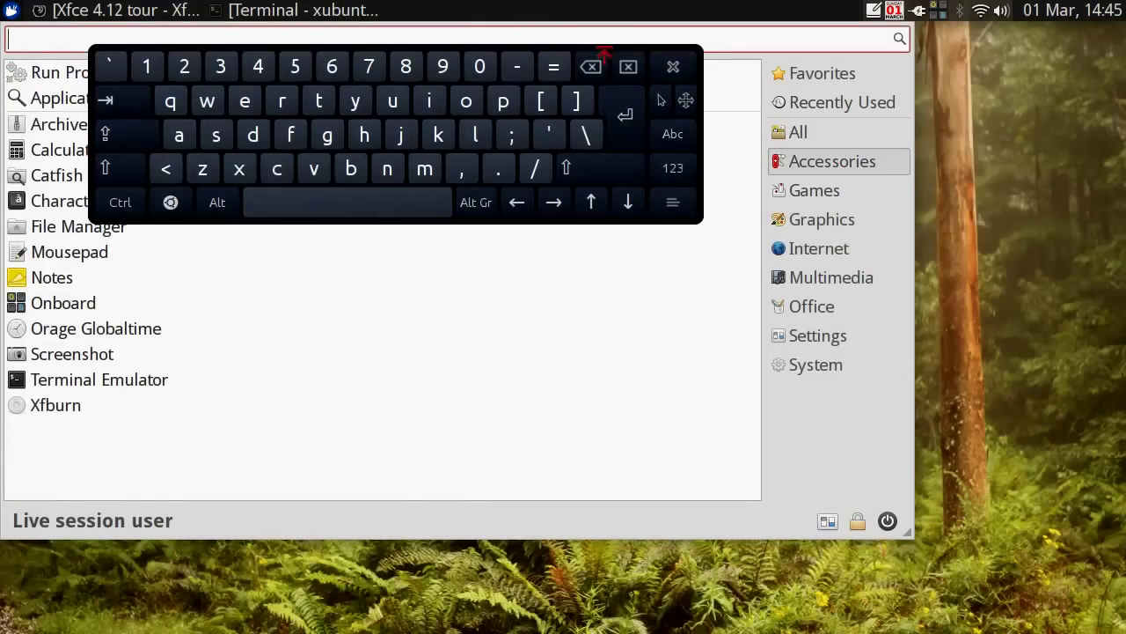
left_click_drag(691, 116, 690, 93)
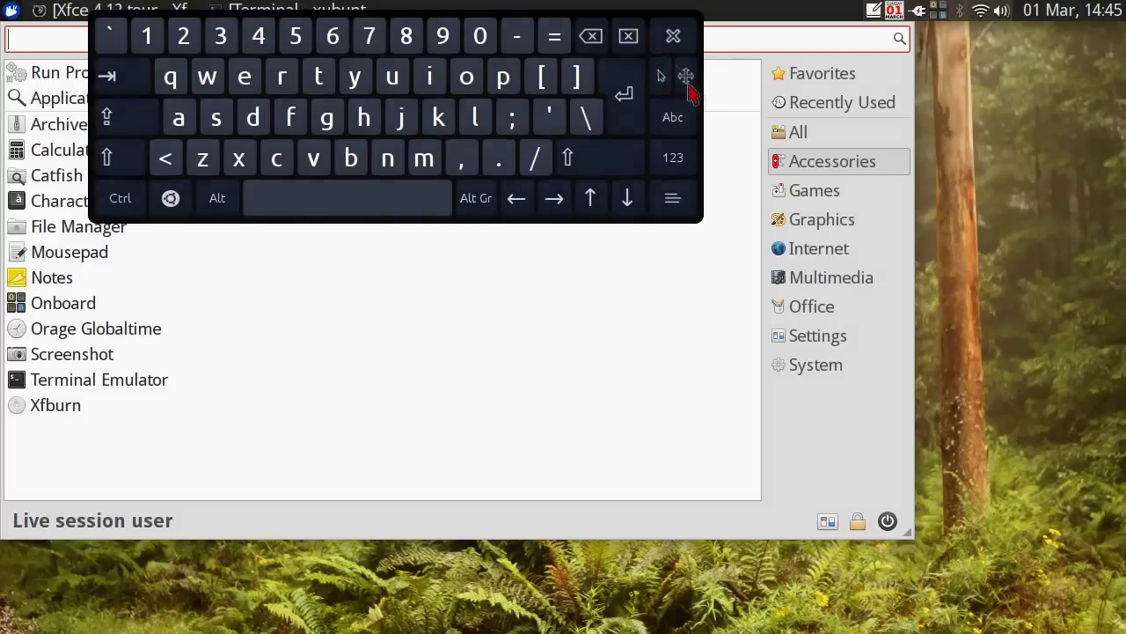
- Lock Shift on the on-screen keyboard, enter BBBB in the applications search with it, clear the search and close the keyboard
left_click(591, 153)
left_click(590, 153)
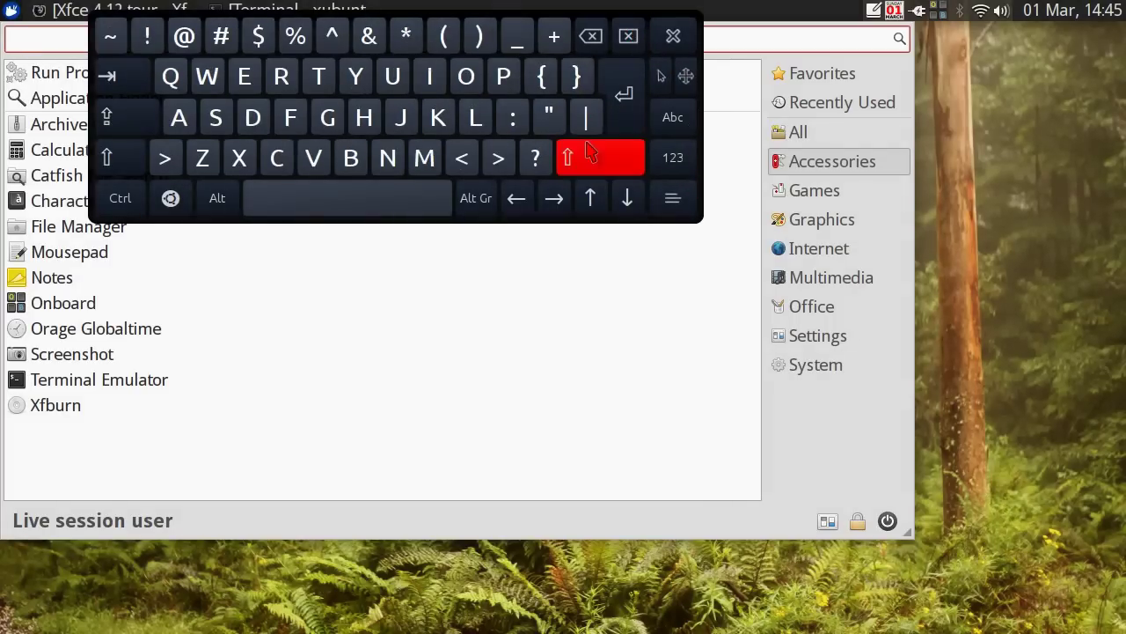
double_click(350, 157)
double_click(350, 158)
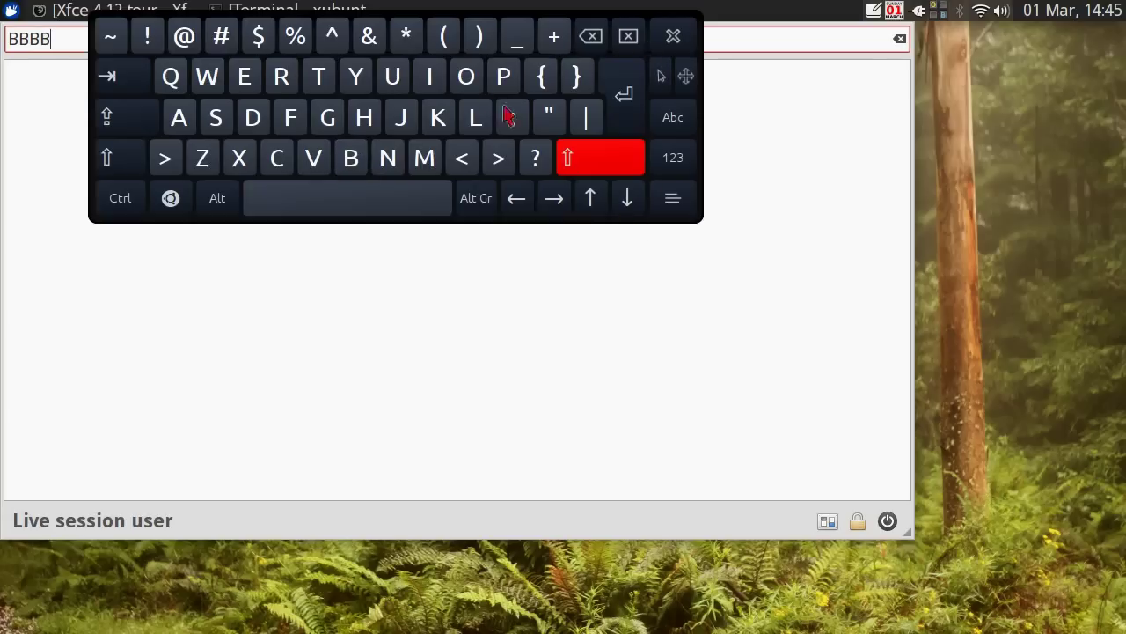
key("Escape")
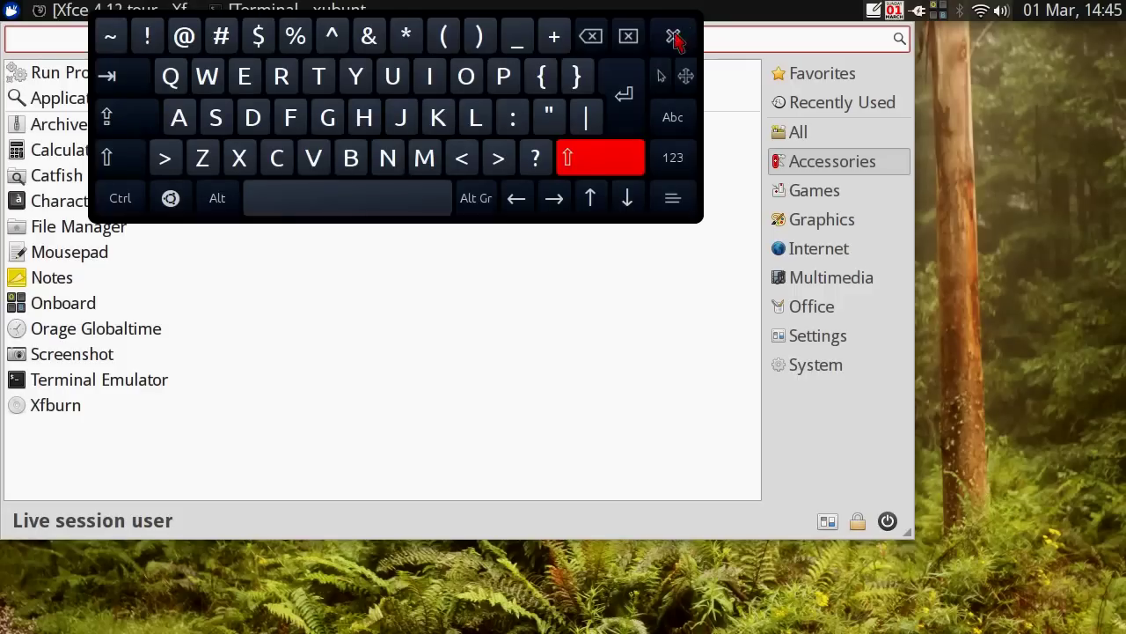
left_click(674, 37)
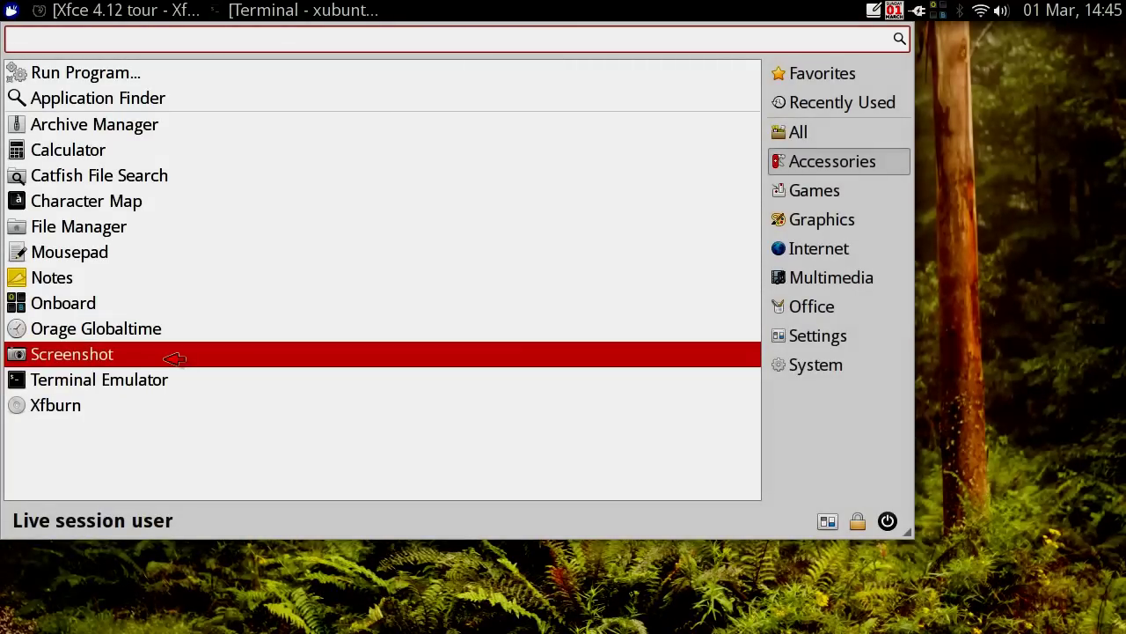
- Open the Screenshot tool to view its capture options and cancel without taking a screenshot
left_click(175, 358)
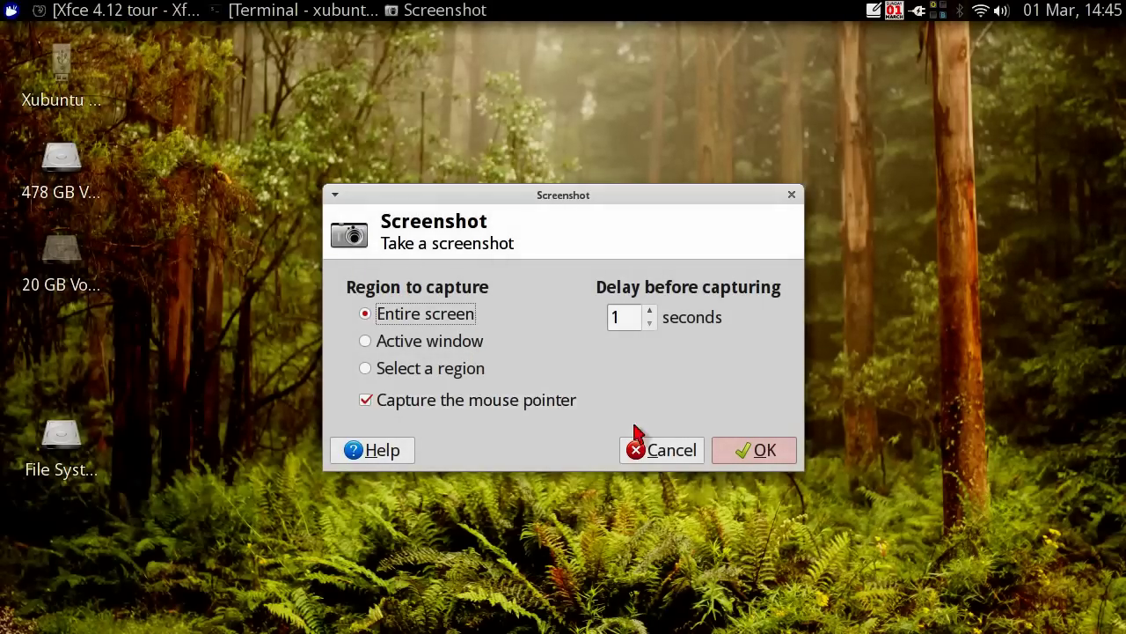
left_click(659, 451)
- Look through the Accessories, Games and Graphics application categories and launch Document Viewer
left_click(12, 9)
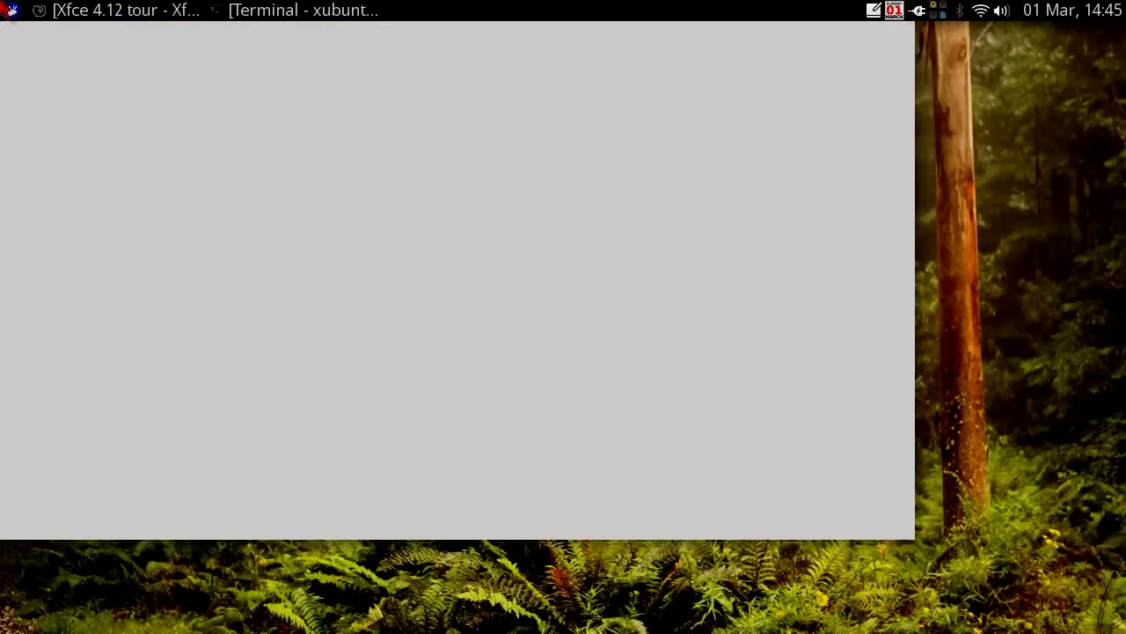
left_click(822, 161)
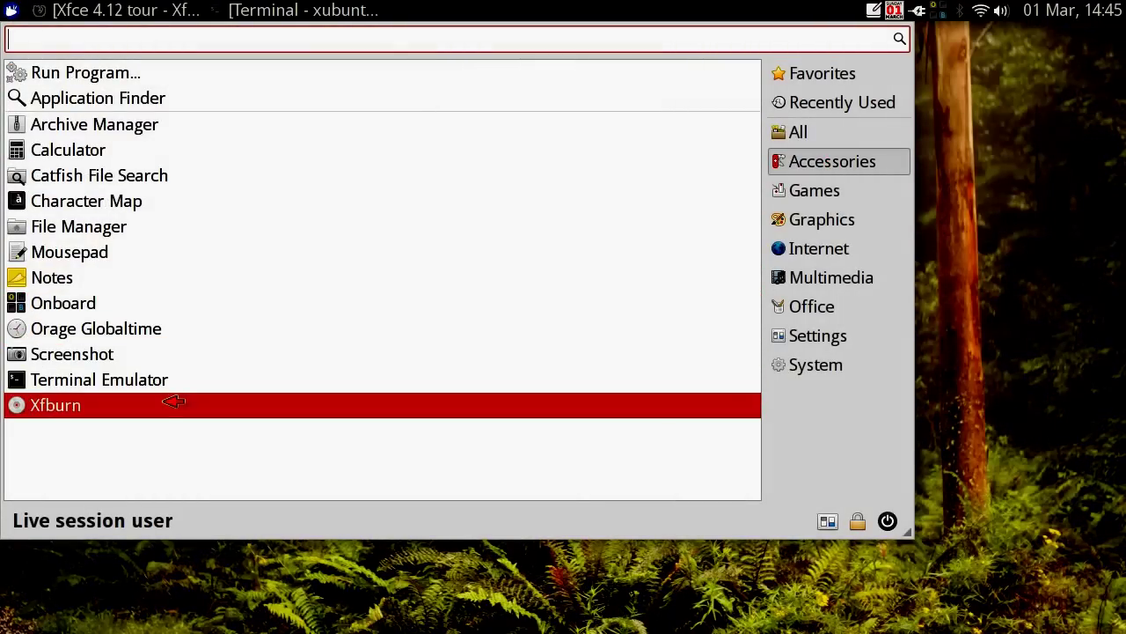
left_click(811, 196)
left_click(813, 216)
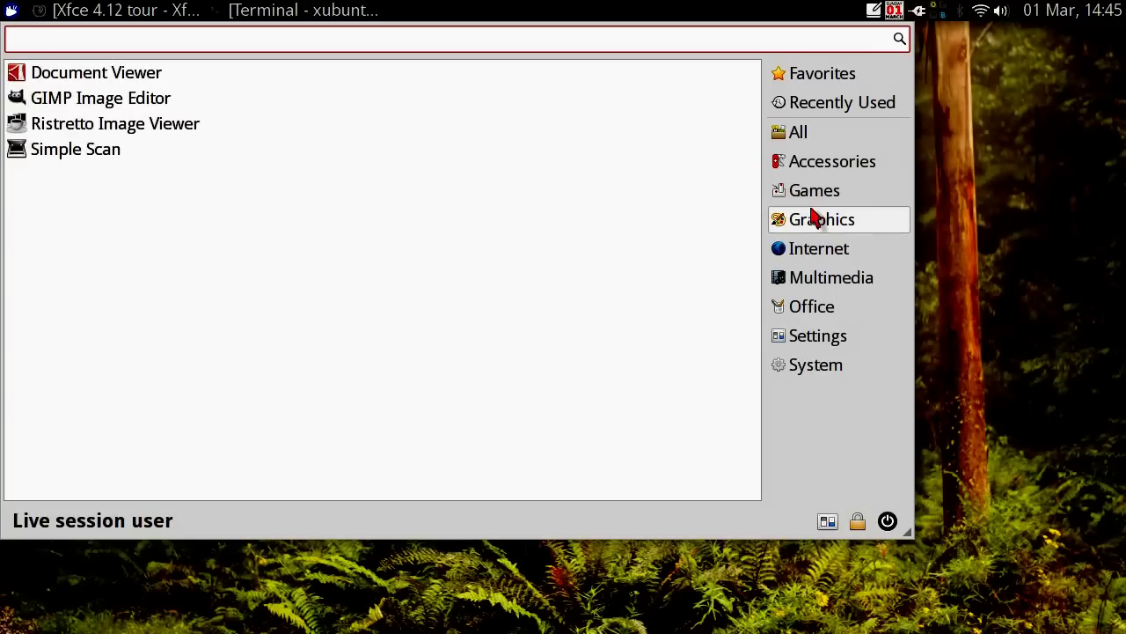
left_click(246, 74)
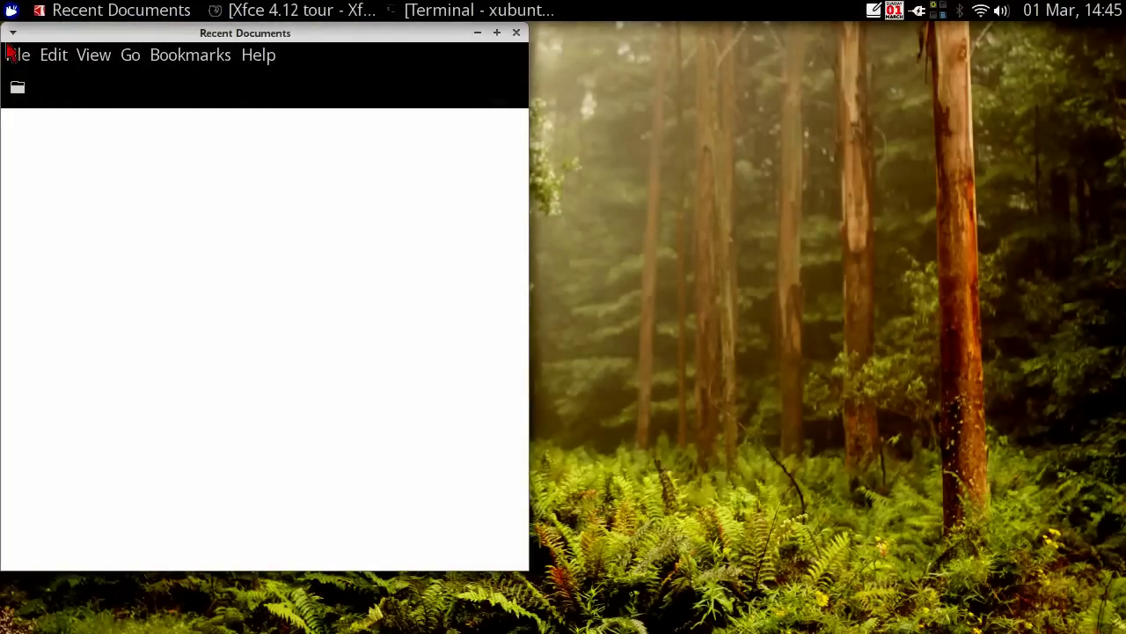
- Browse for a document to open on the 478 GB volume, try its personal user folder and dismiss the error
left_click(11, 55)
left_click(30, 81)
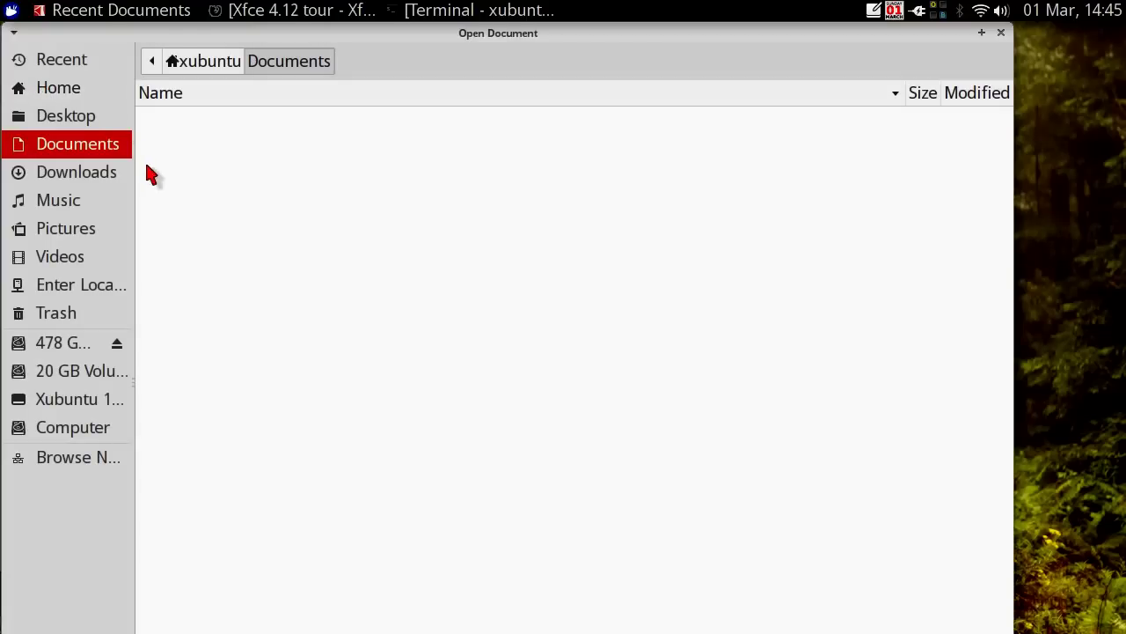
left_click(73, 342)
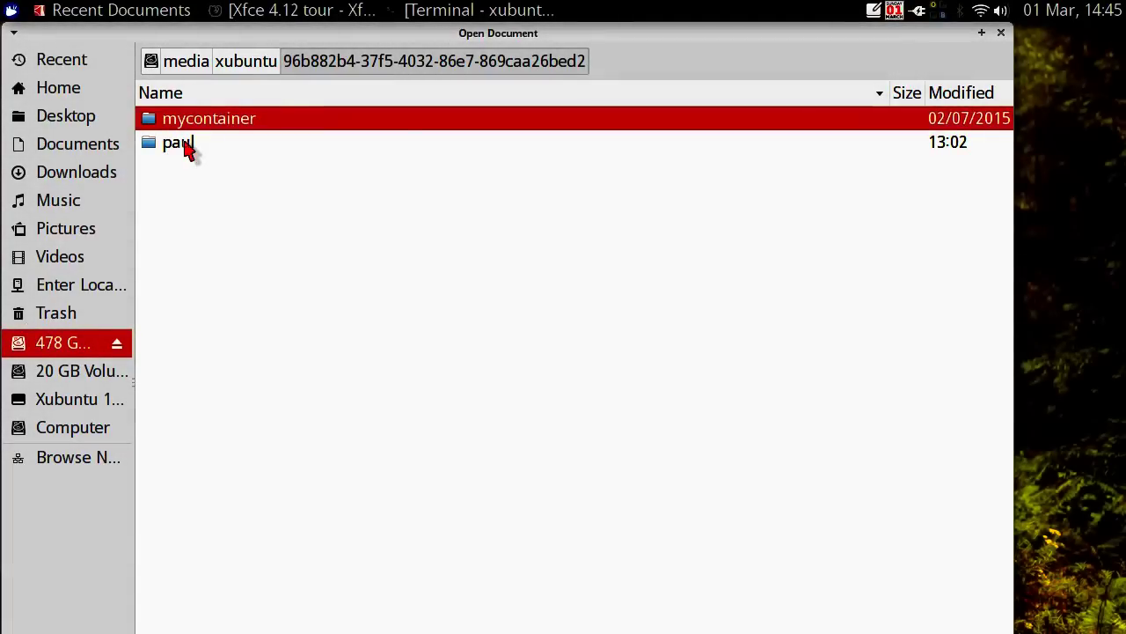
double_click(182, 143)
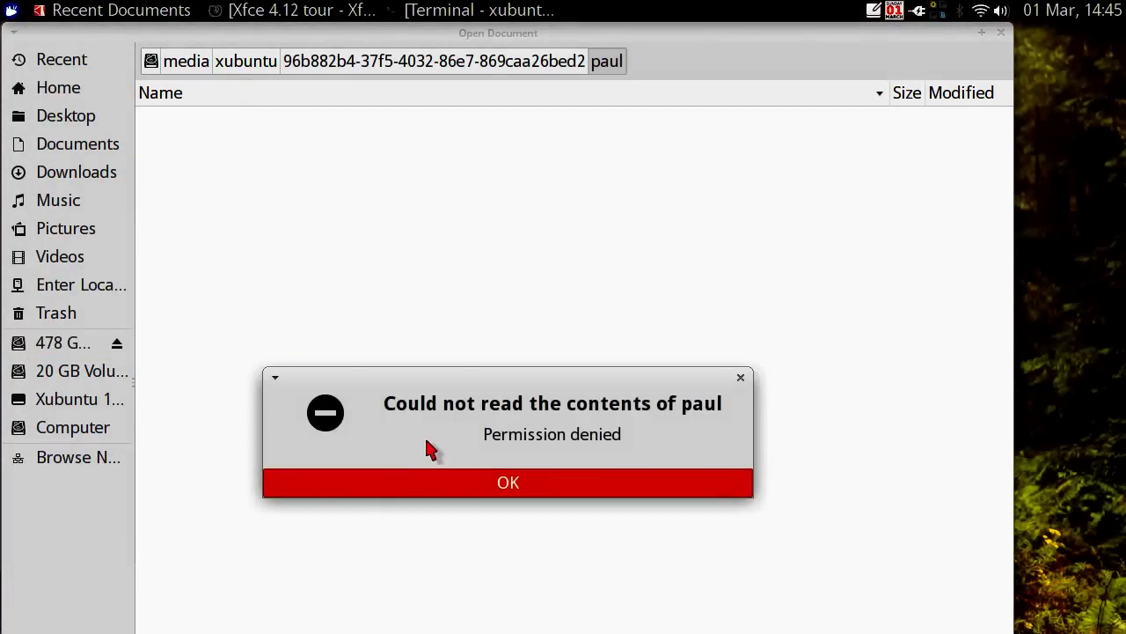
left_click(445, 484)
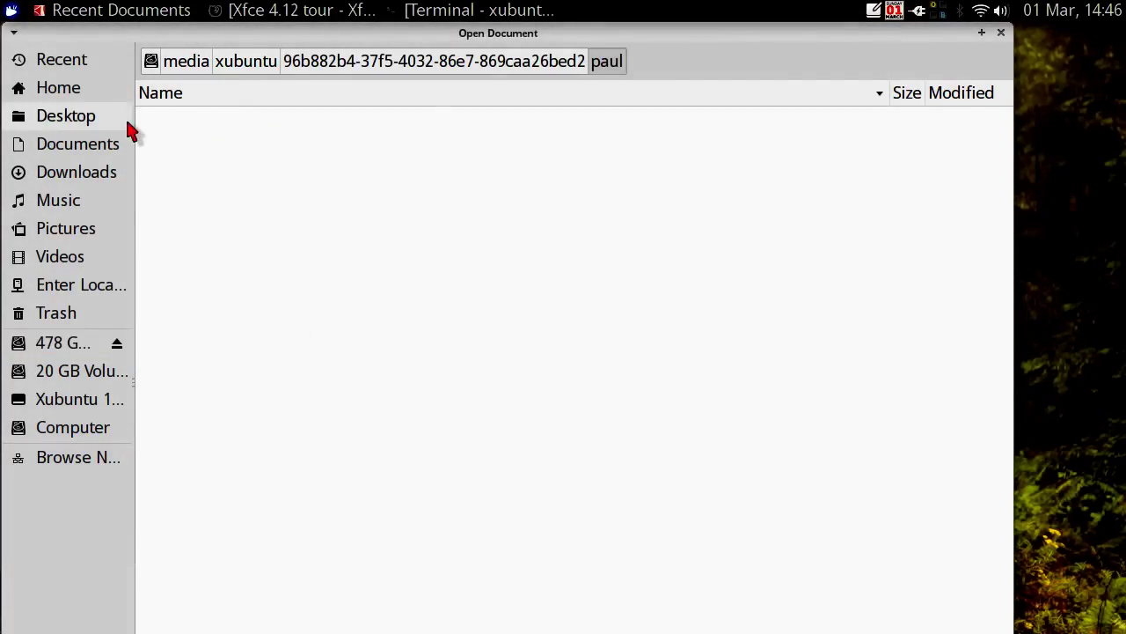
- Check the Downloads and Documents folders for a document, cancel opening one, and close Document Viewer
left_click(100, 178)
left_click(96, 146)
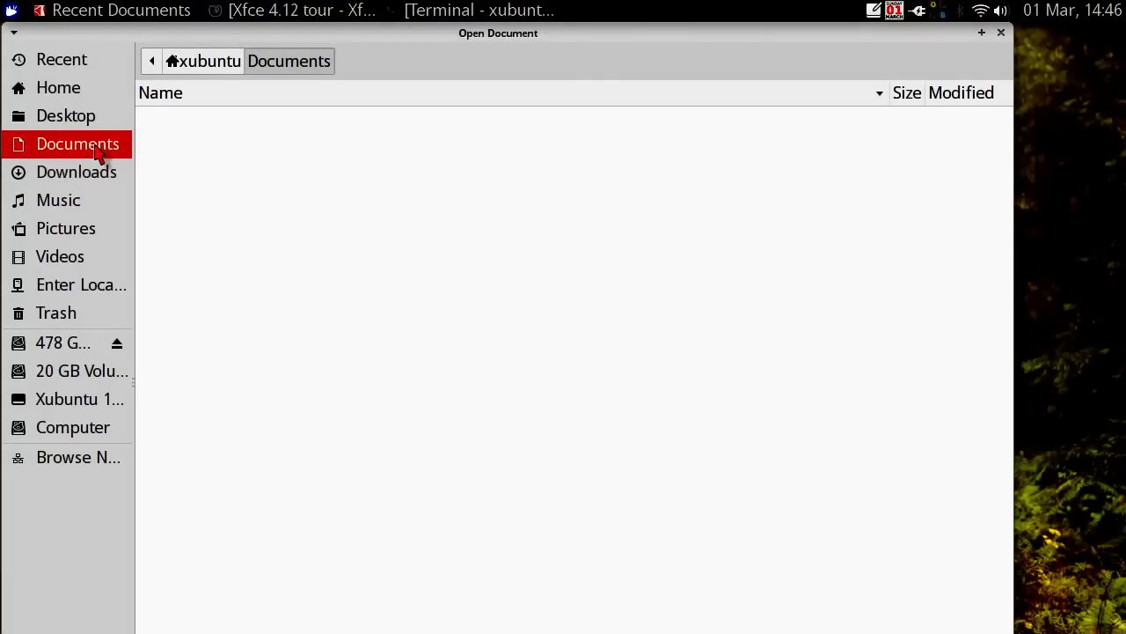
left_click(1001, 32)
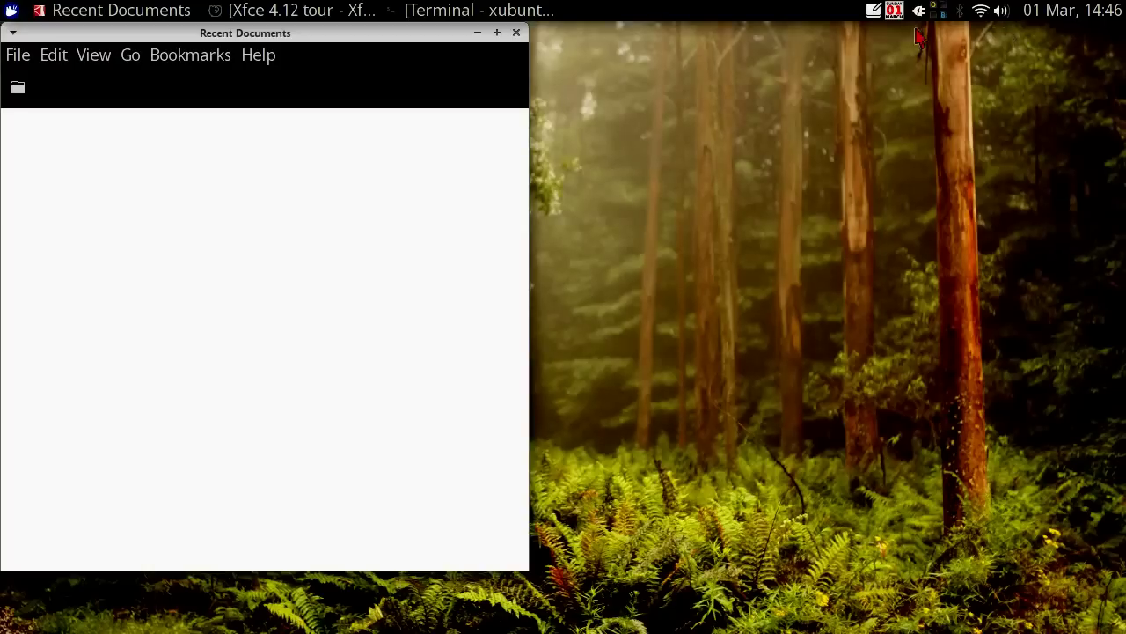
left_click(517, 33)
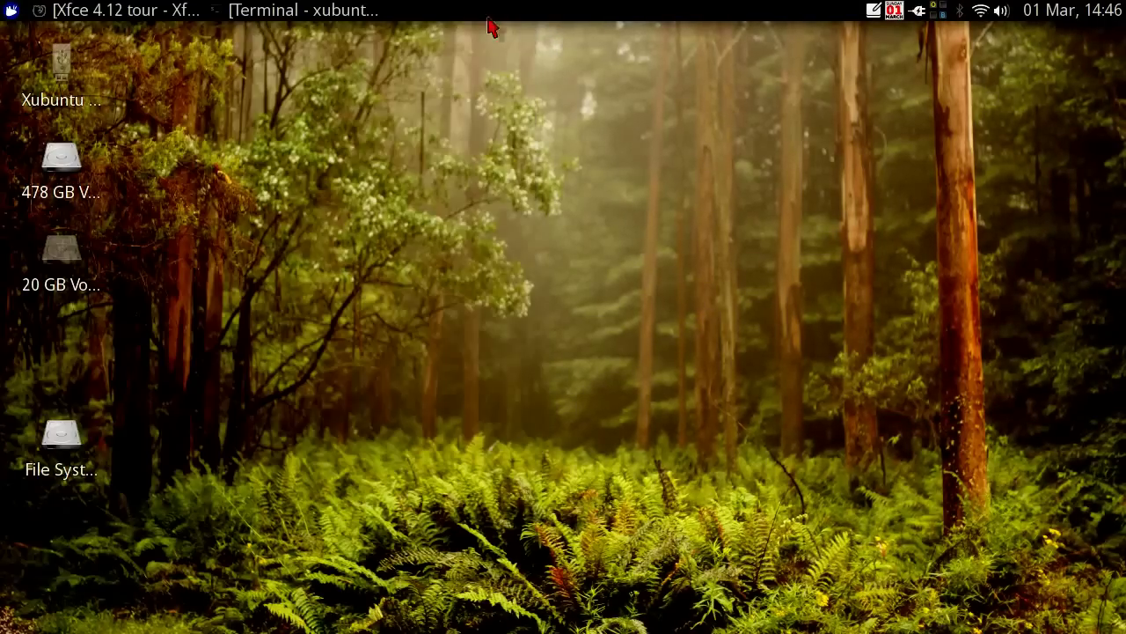
- Launch Ristretto Image Viewer from the Graphics application category
key("super")
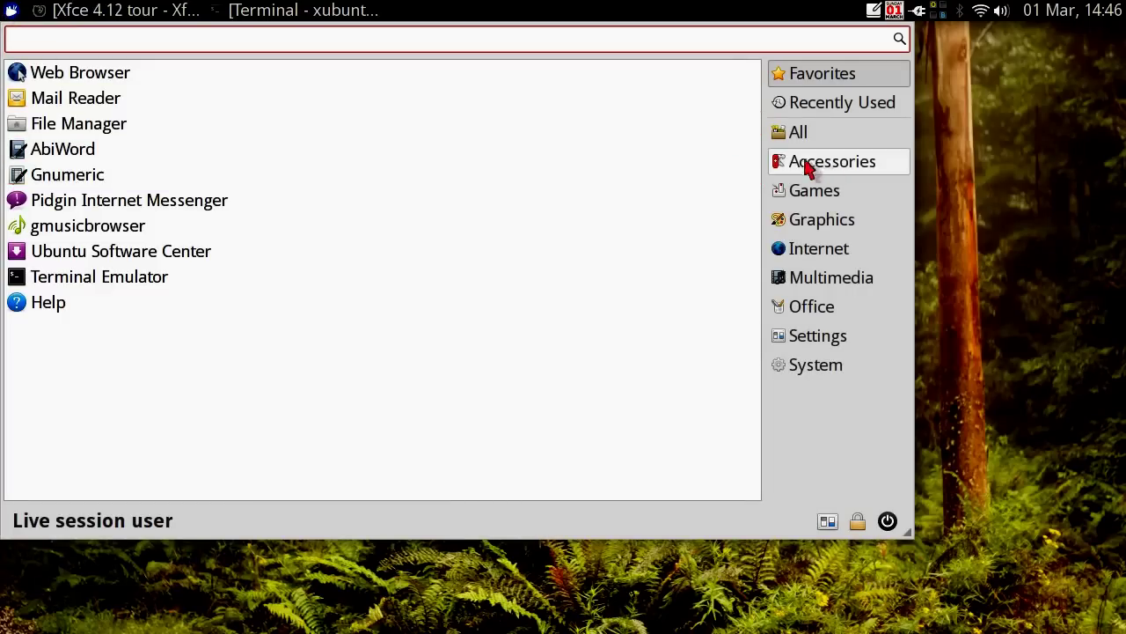
left_click(827, 220)
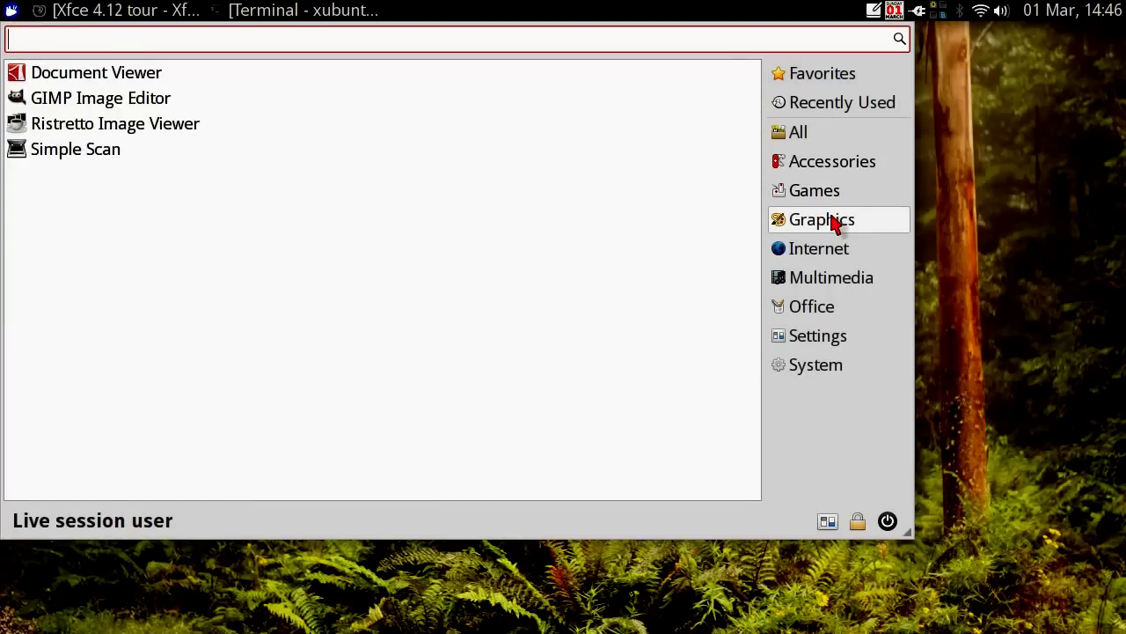
left_click(188, 123)
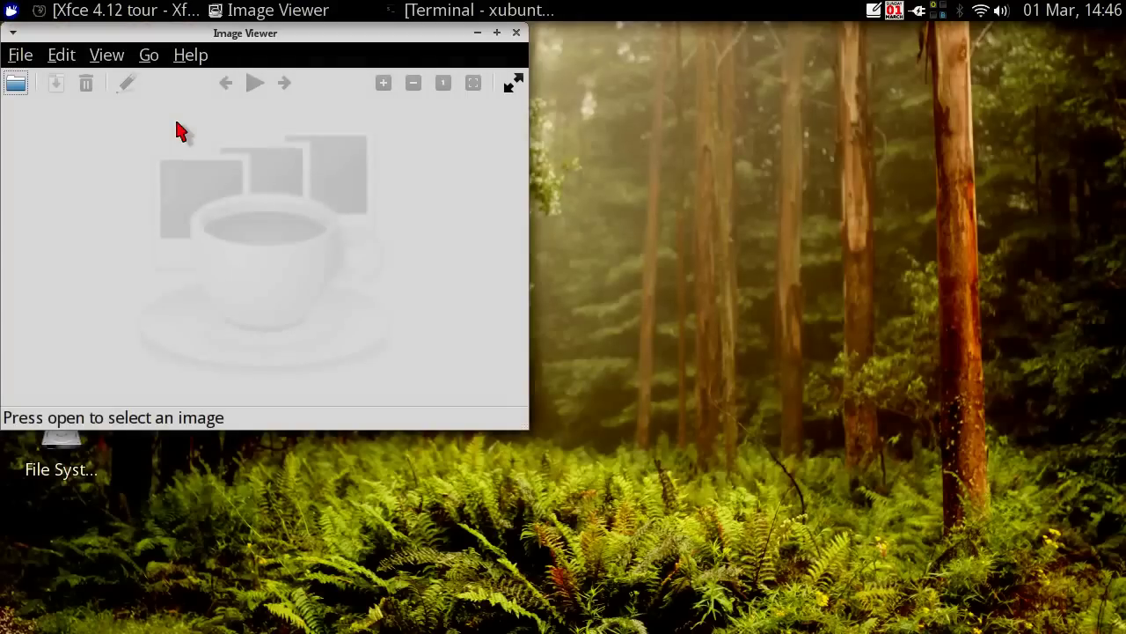
- Look for an image to open in the home Pictures folder and in /usr/share, and cancel the file selection
left_click(21, 55)
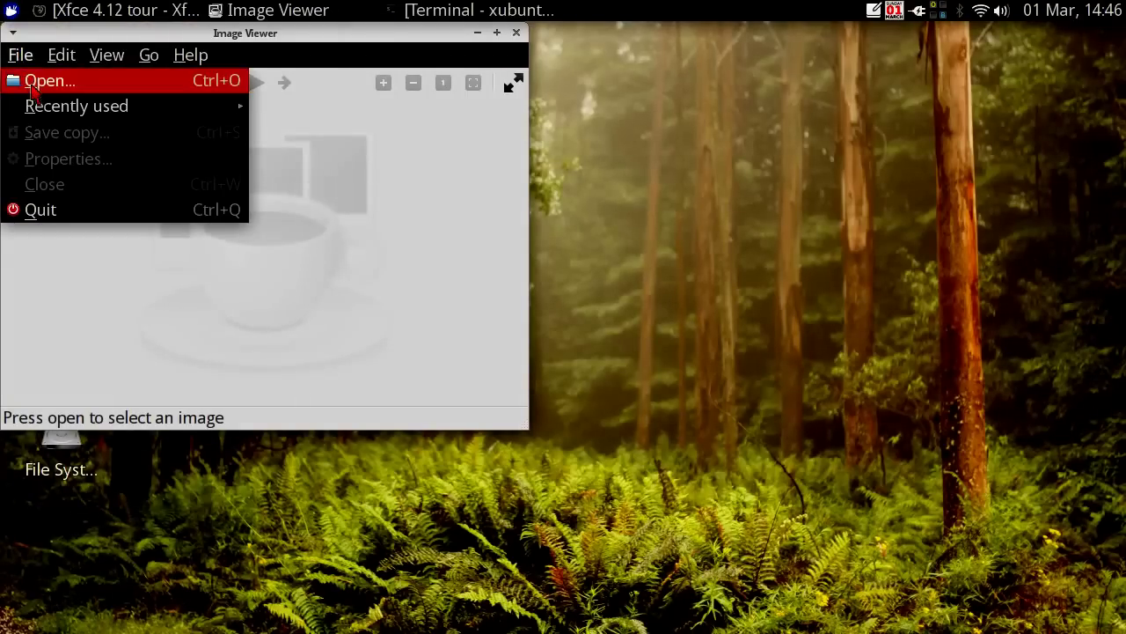
left_click(42, 82)
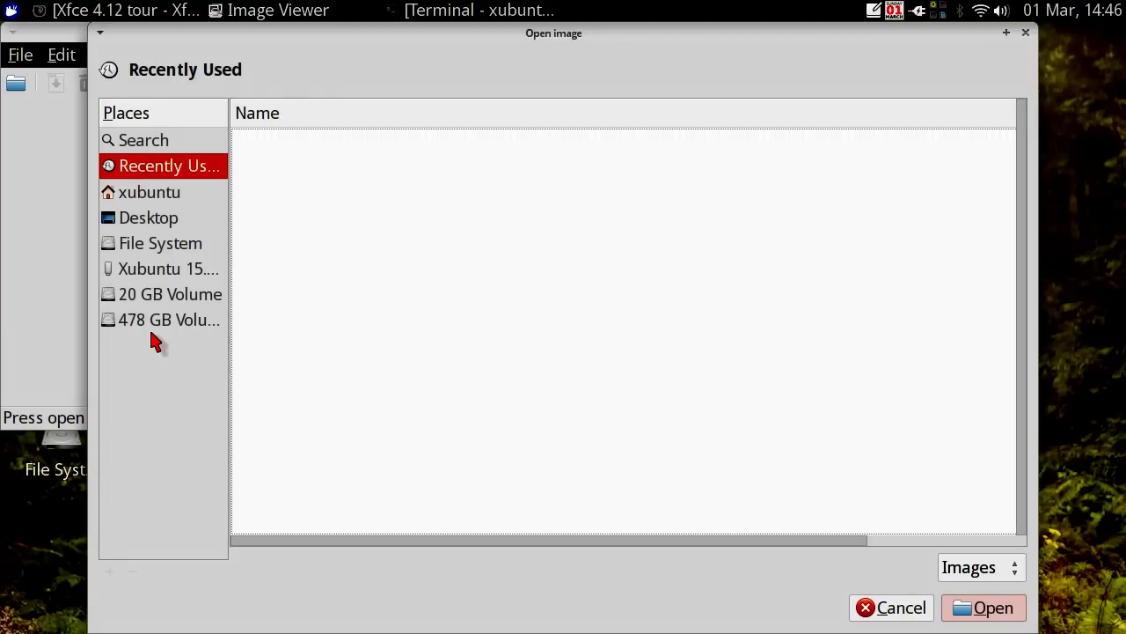
left_click(150, 198)
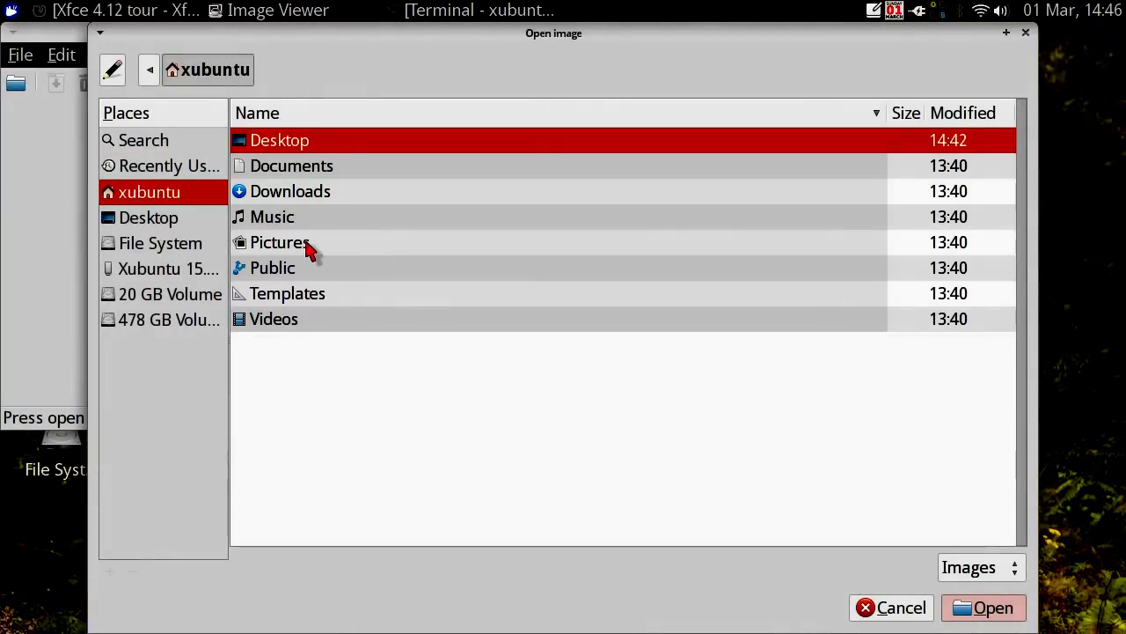
double_click(304, 243)
left_click(181, 218)
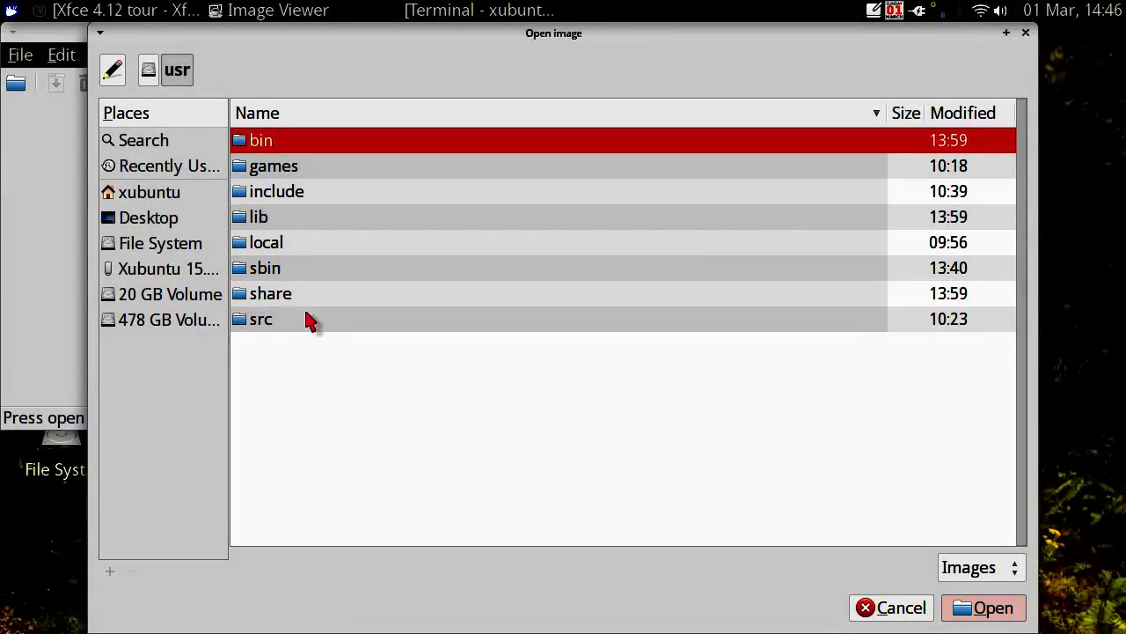
double_click(310, 305)
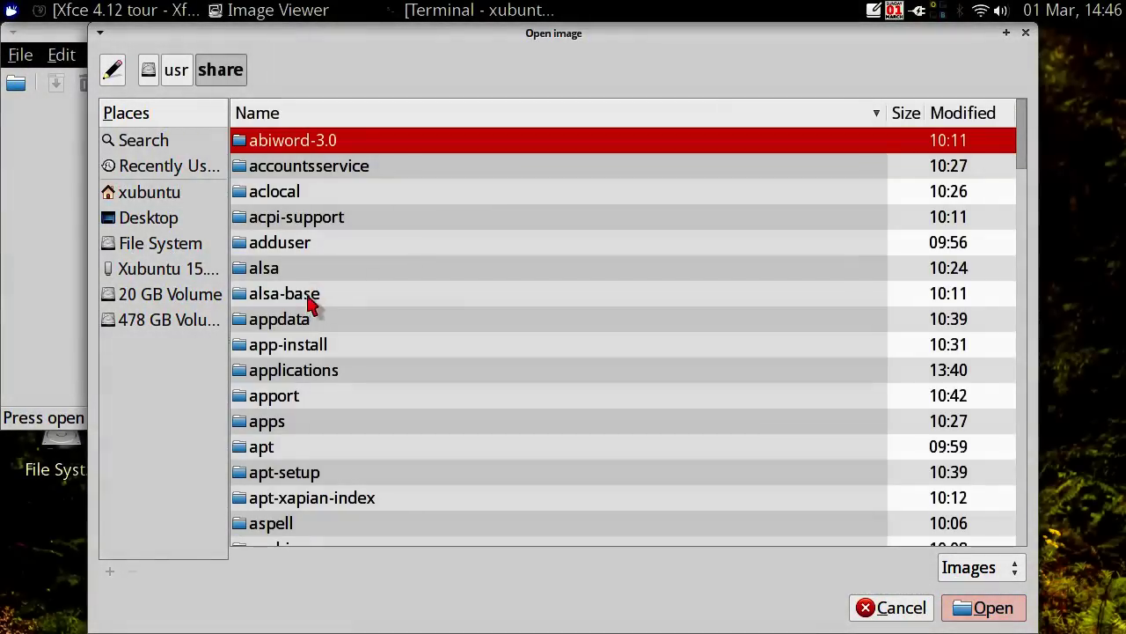
scroll(310, 282, "down", 20)
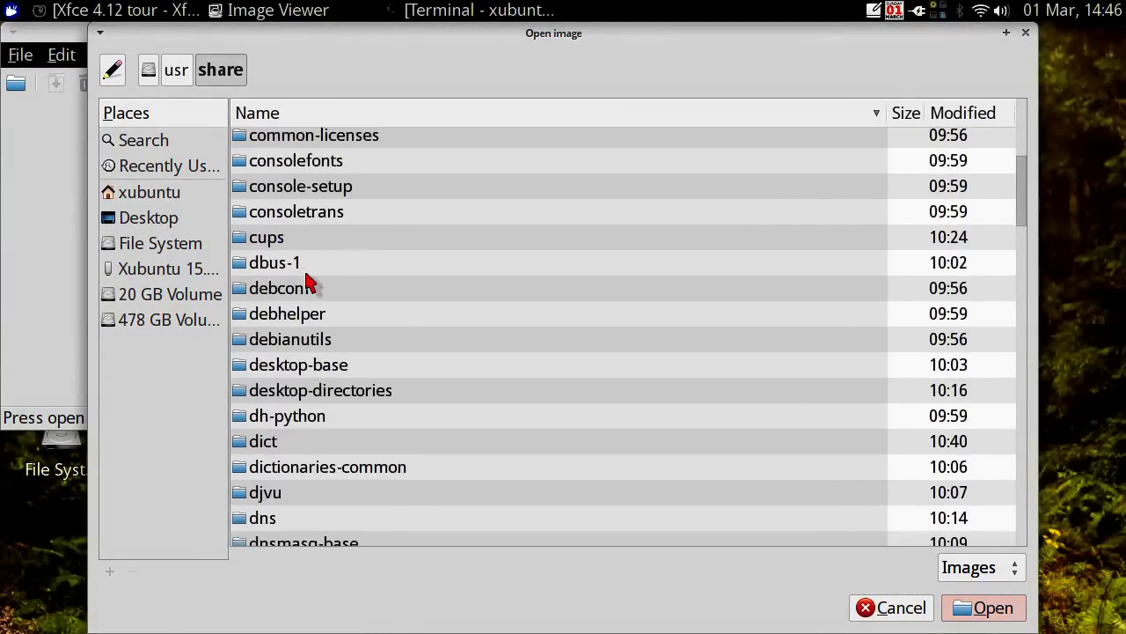
scroll(310, 282, "down", 20)
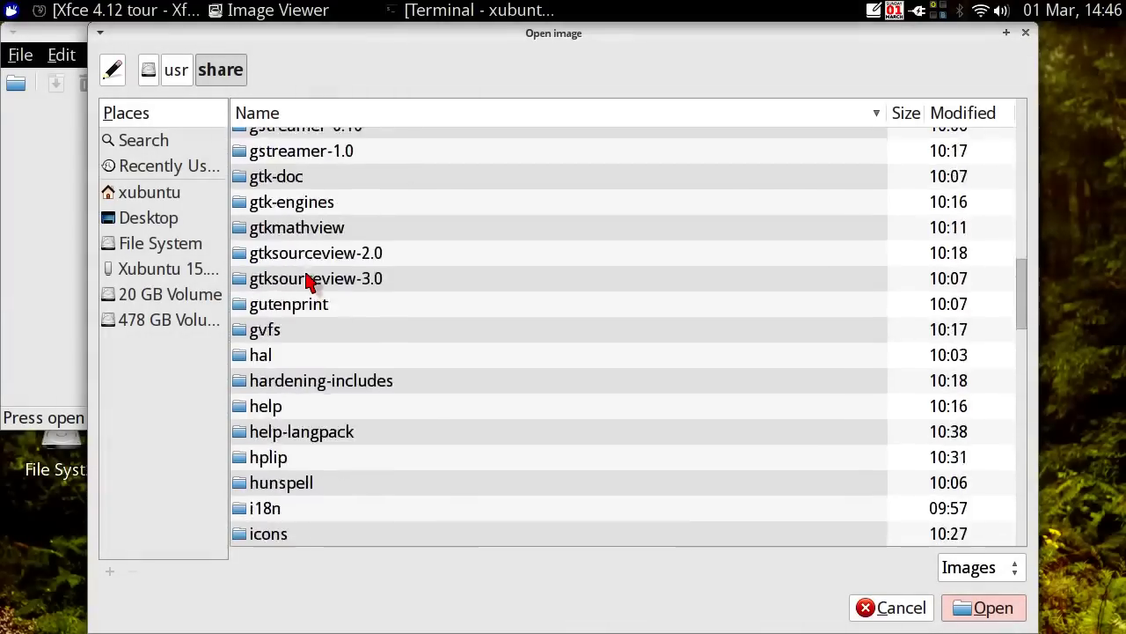
scroll(309, 282, "down", 2)
left_click(890, 608)
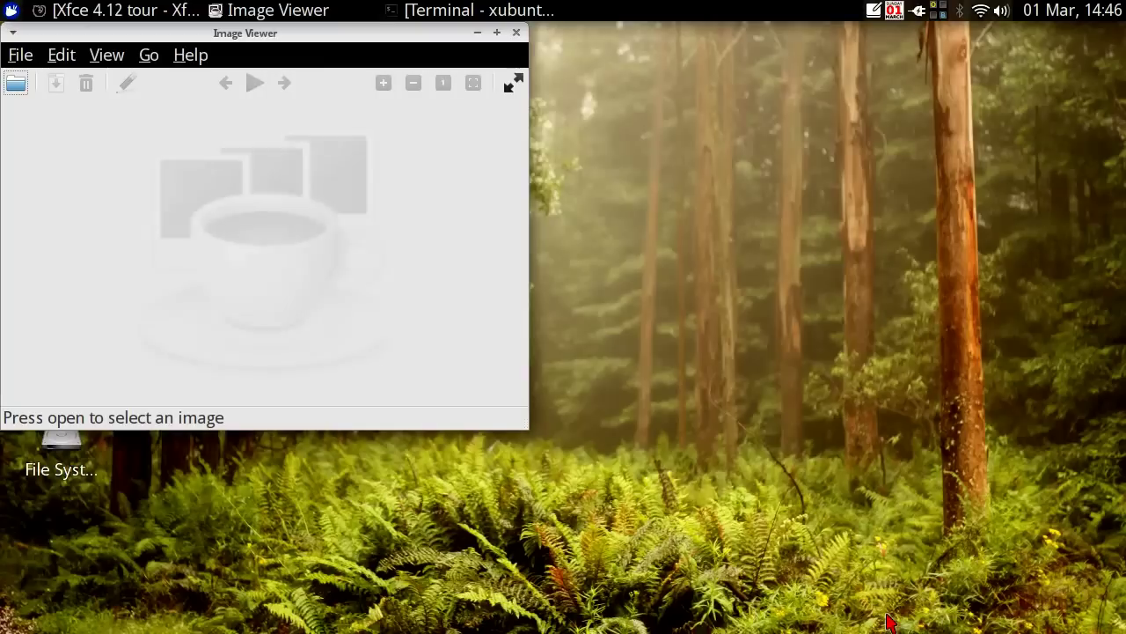
- Switch to Firefox and maximize the window showing the Xfce 4.12 tour page
key("alt+Tab")
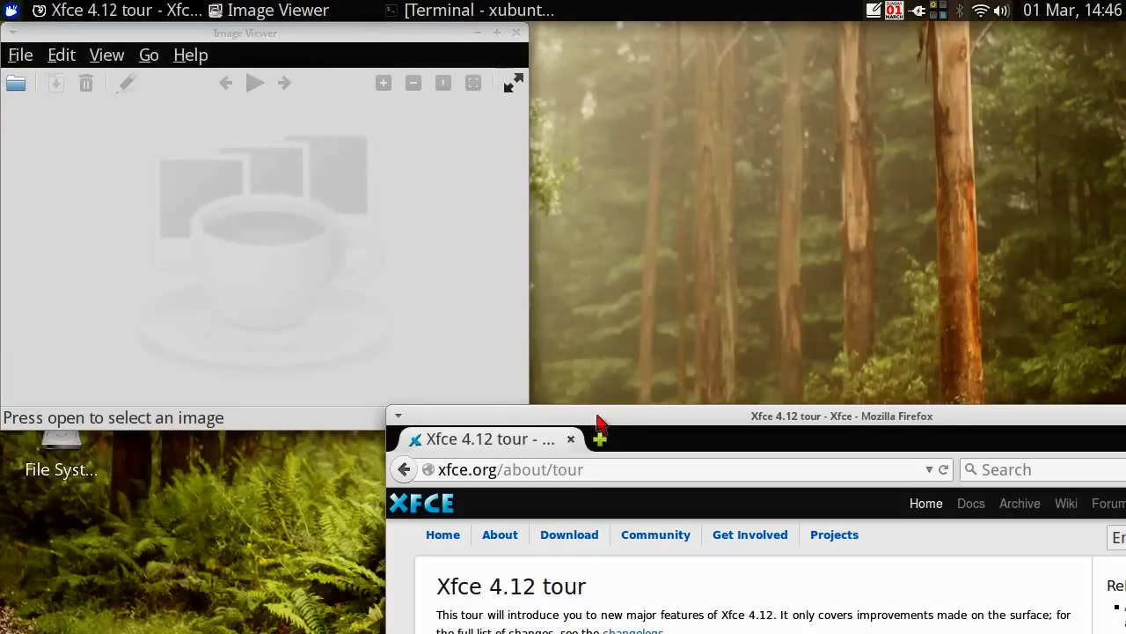
double_click(598, 414)
right_click(458, 451)
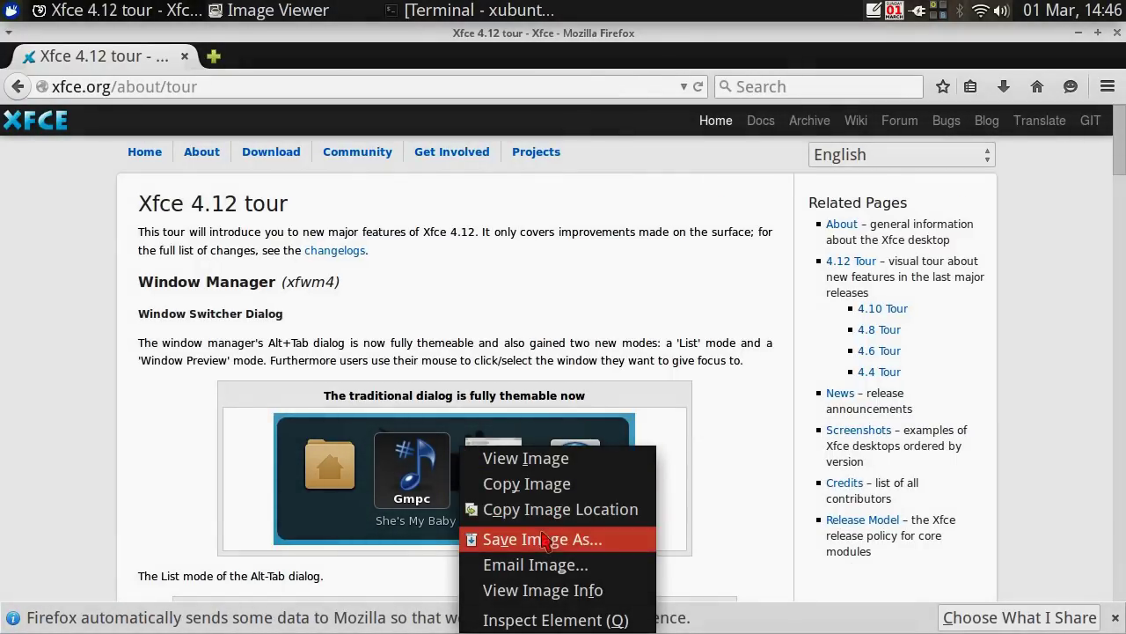
left_click(443, 294)
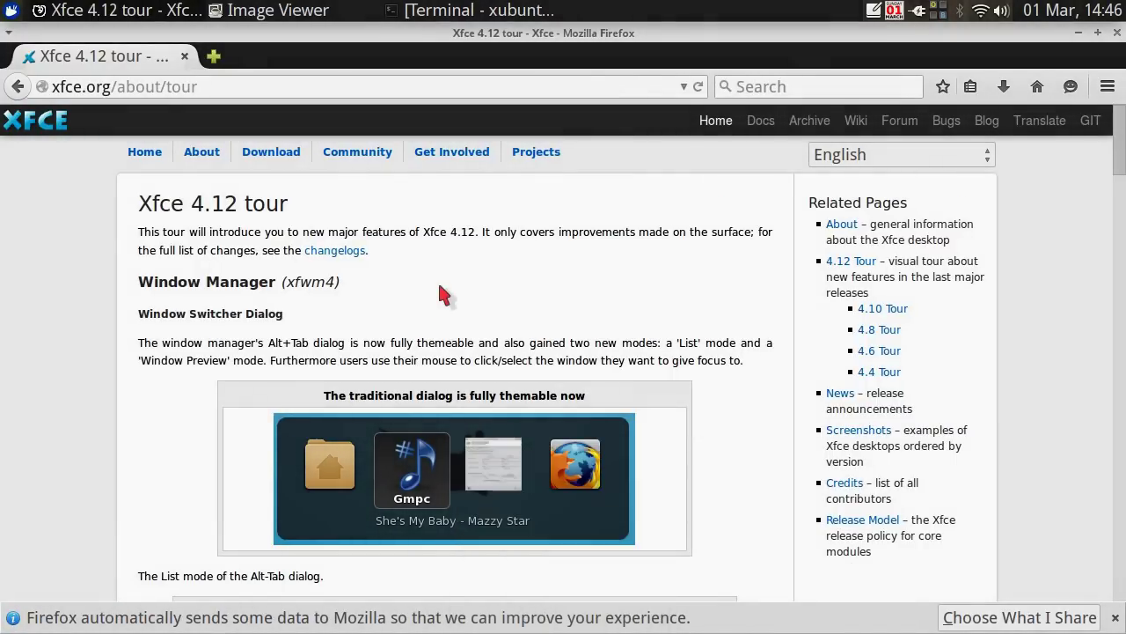
scroll(442, 294, "down", 10)
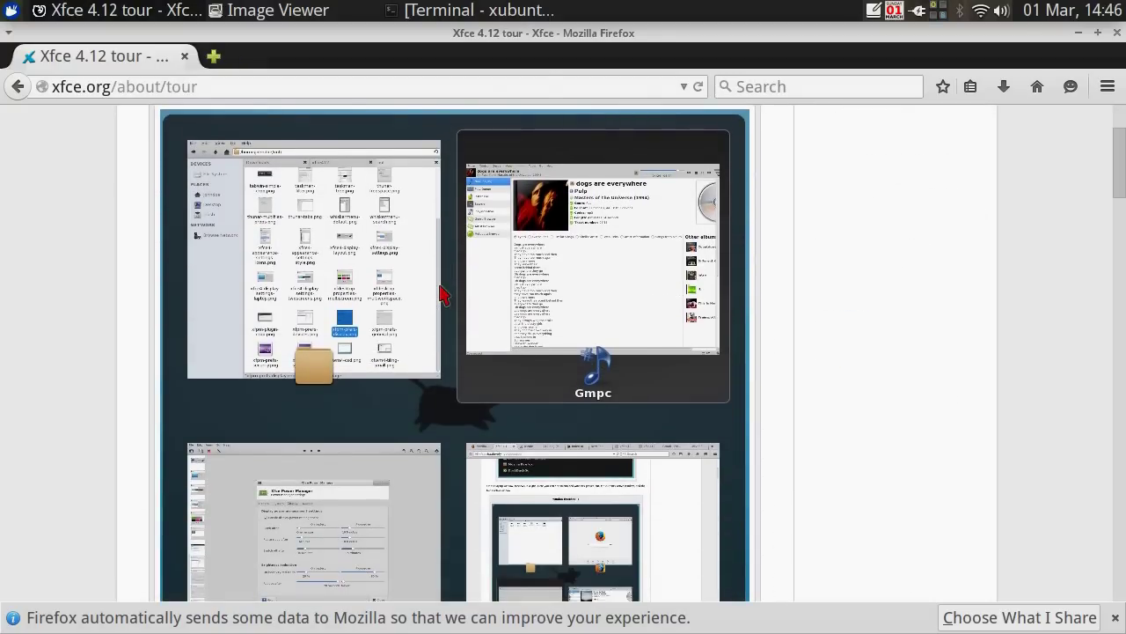
- Save the window preview image from the tour page to the Desktop as tabwin-preview-crop.png and minimize Firefox
right_click(443, 294)
left_click(515, 390)
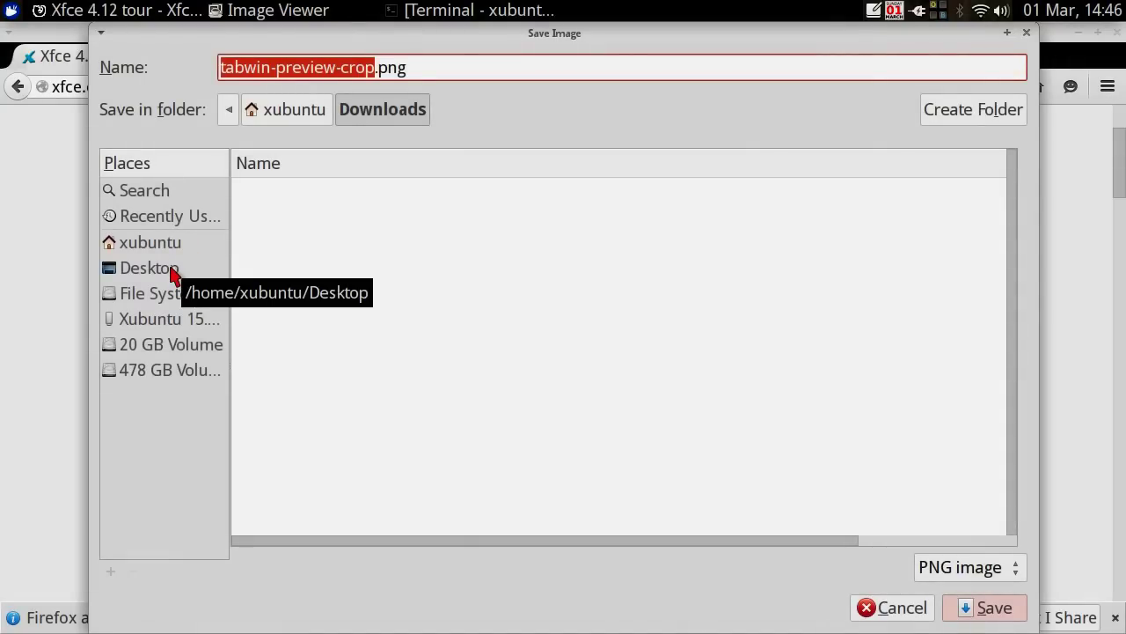
left_click(172, 275)
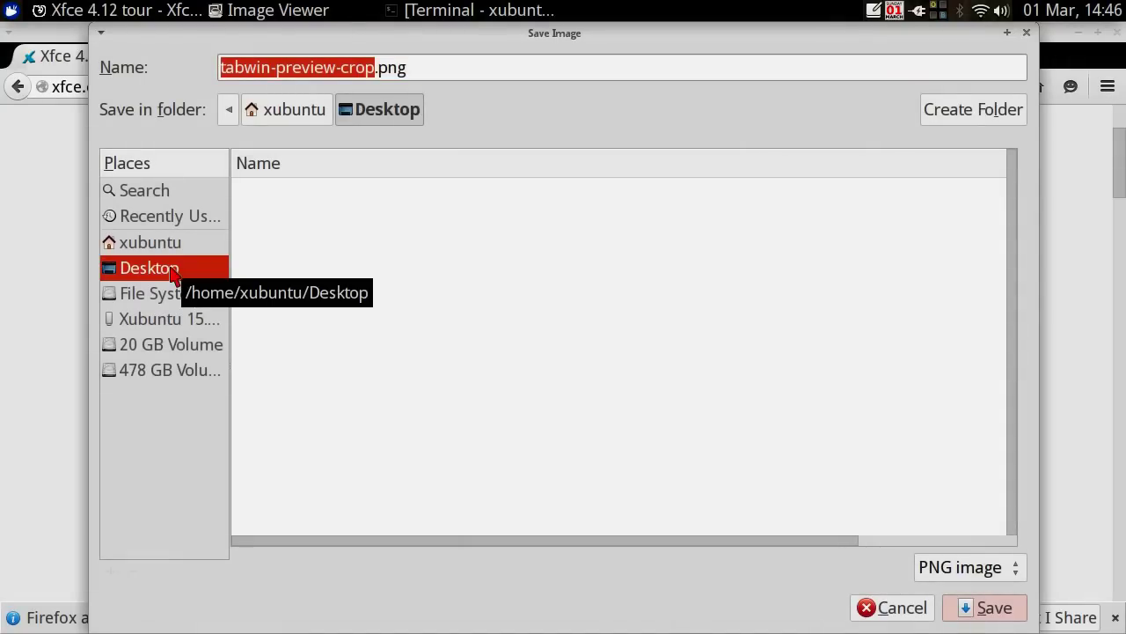
left_click(999, 616)
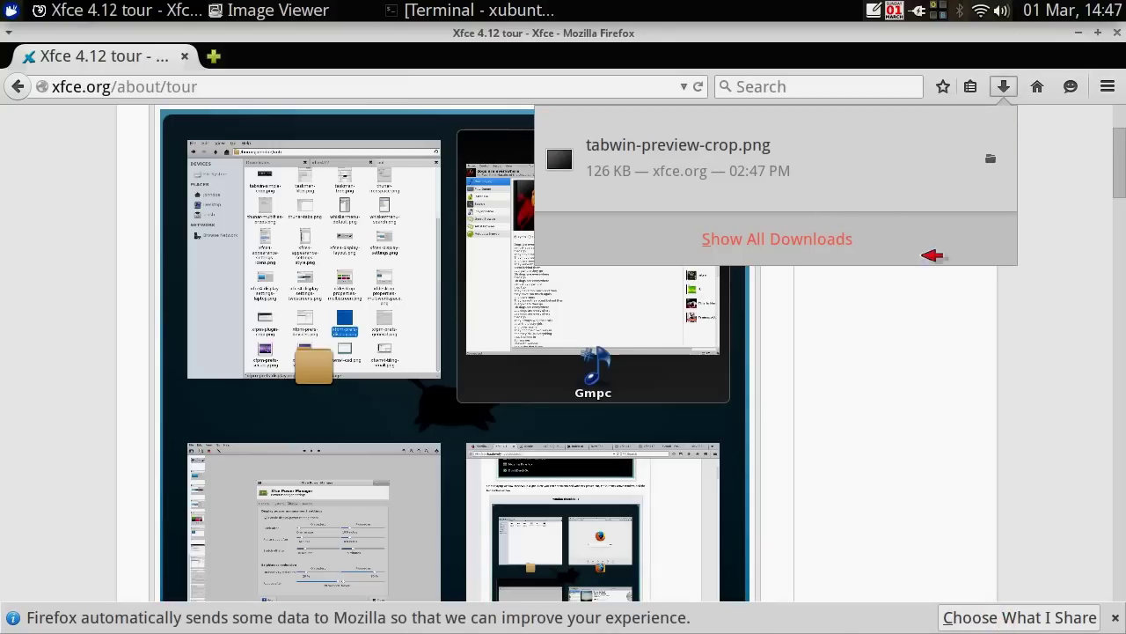
left_click(1108, 51)
left_click(1079, 32)
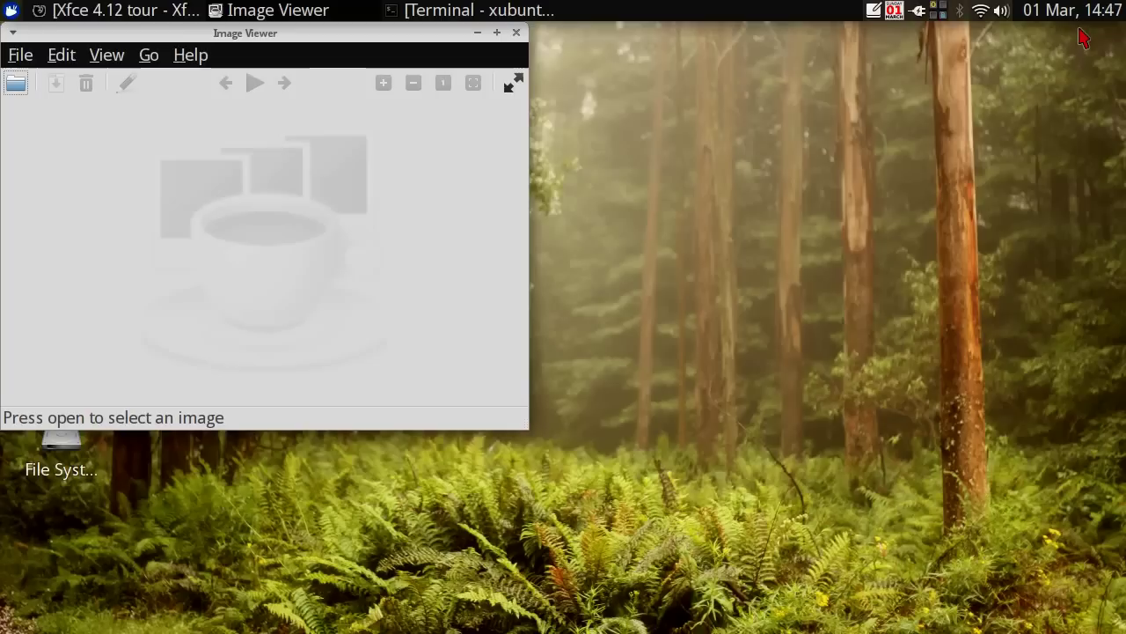
- Move the Image Viewer window clear of the desktop icons and open tabwin-preview-crop.png from the Desktop folder
left_click(244, 32)
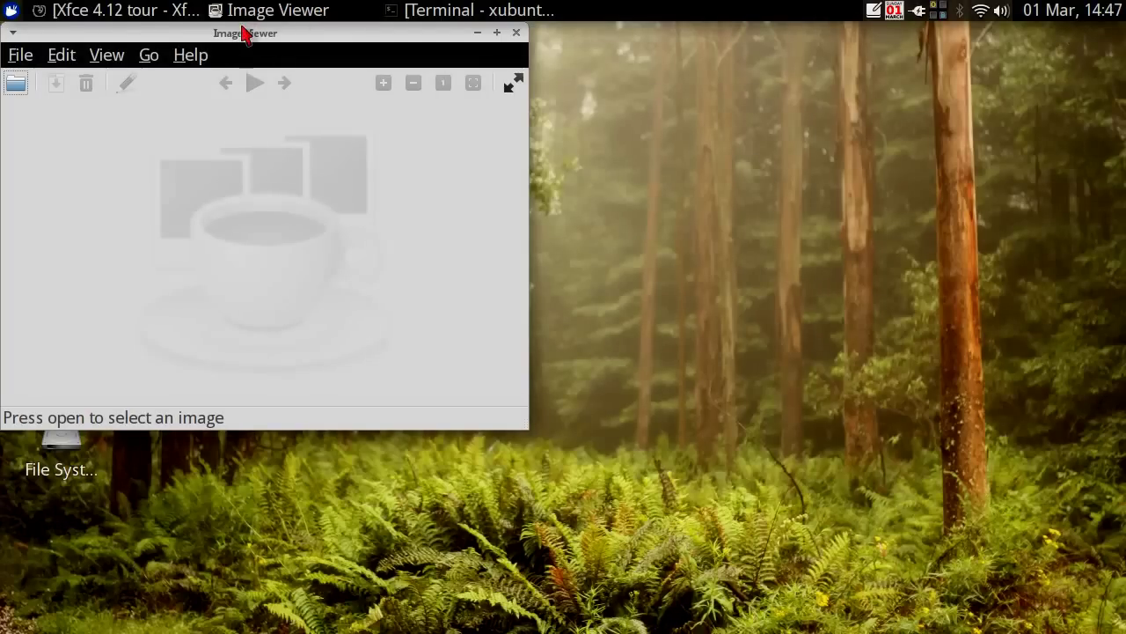
left_click_drag(245, 32, 651, 73)
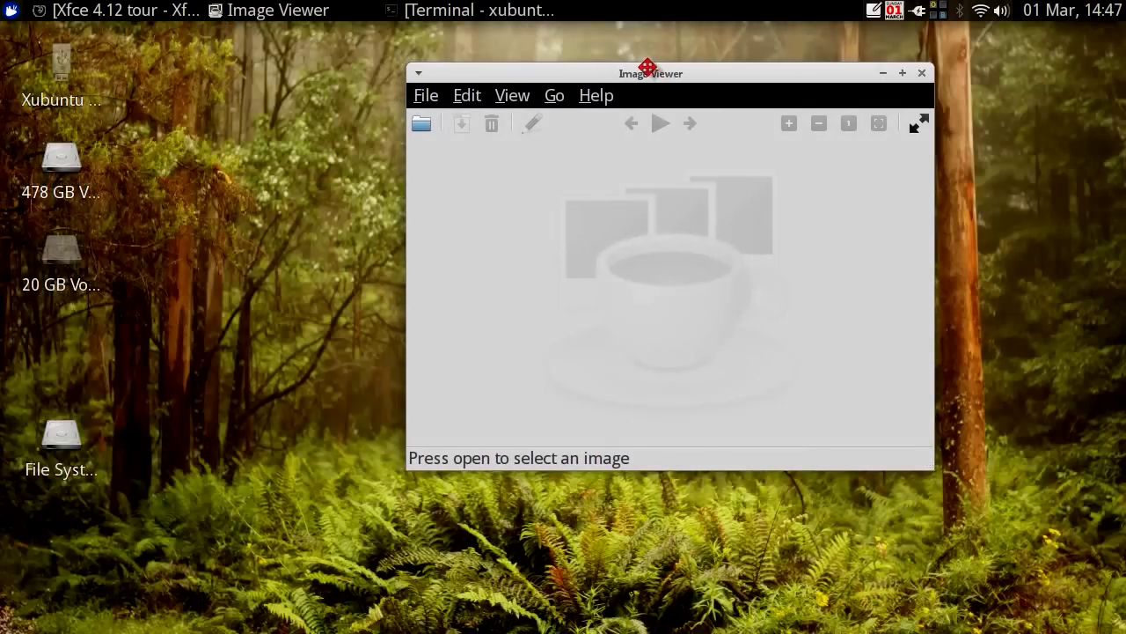
left_click(60, 102)
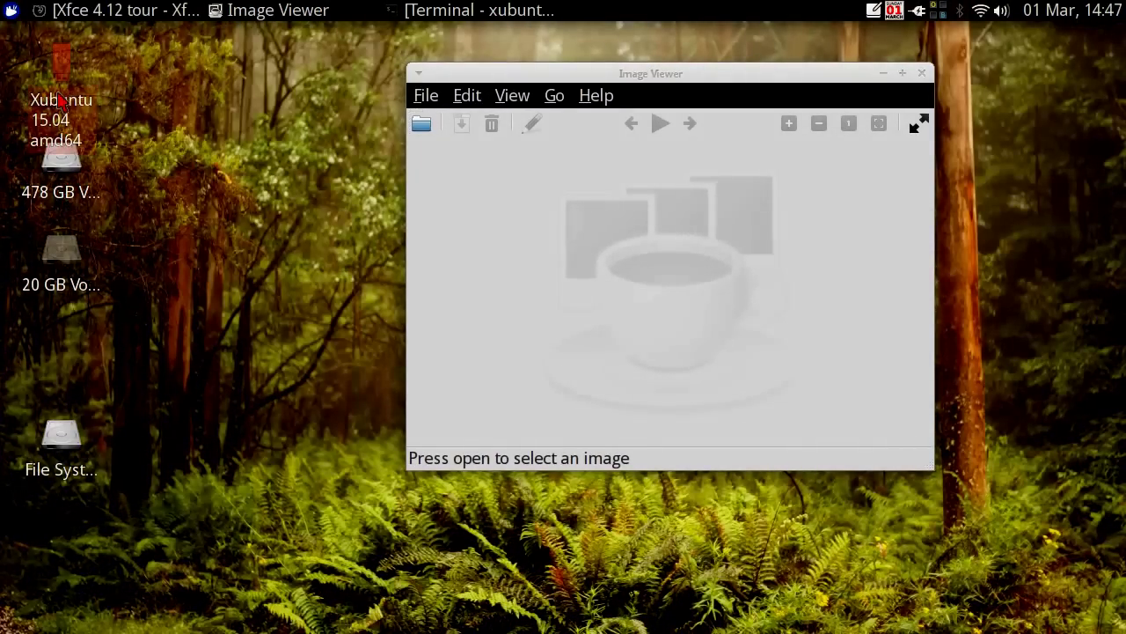
left_click(422, 124)
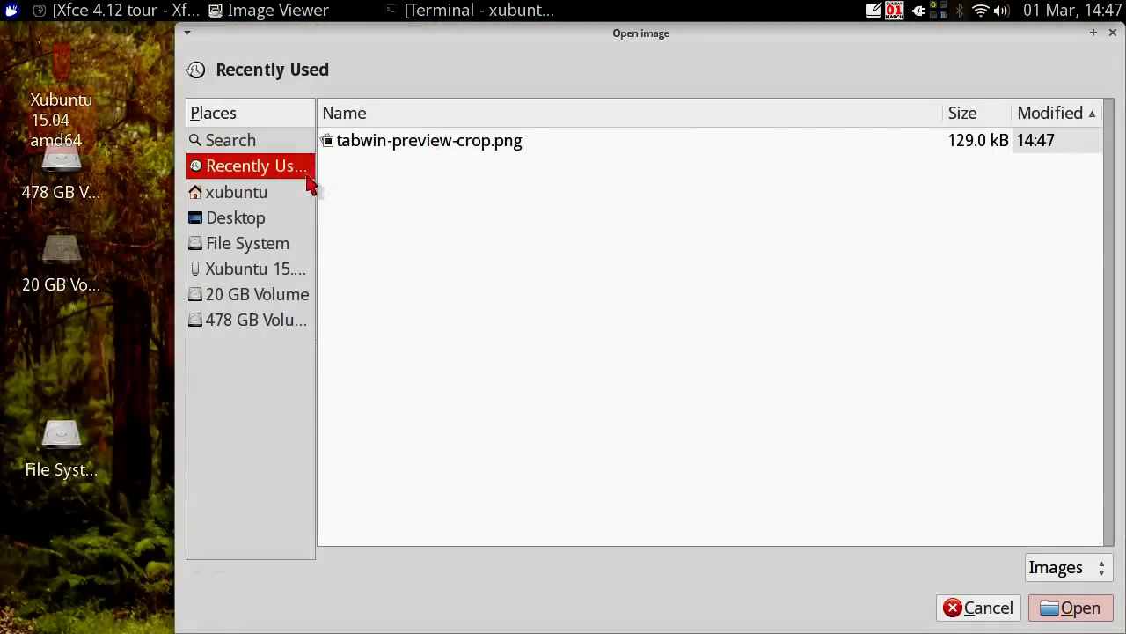
left_click(268, 217)
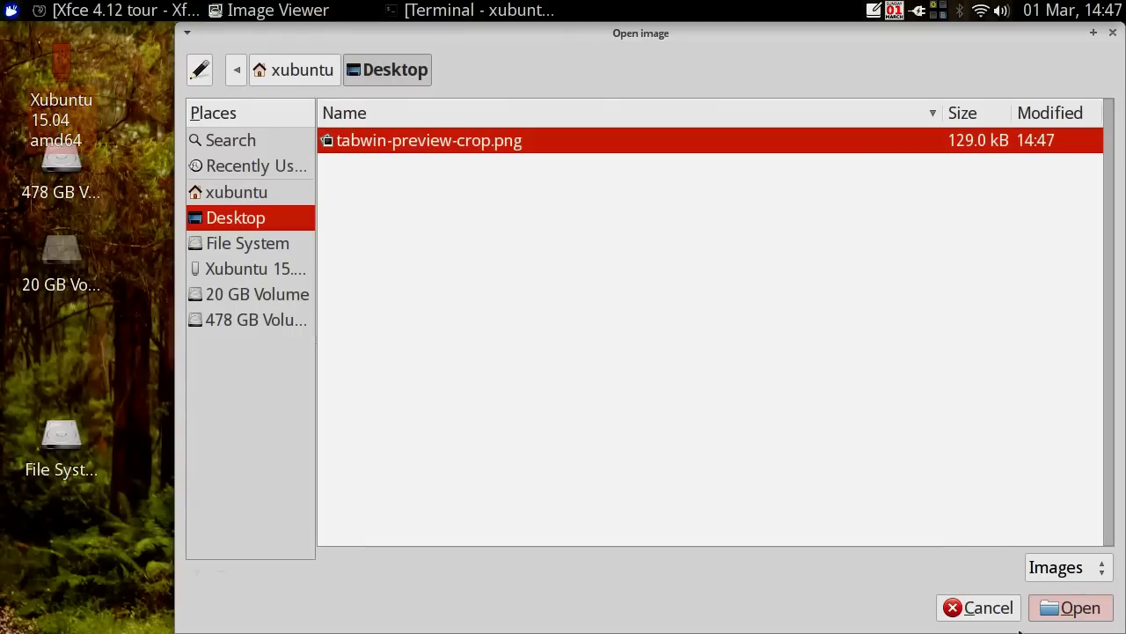
left_click(1069, 609)
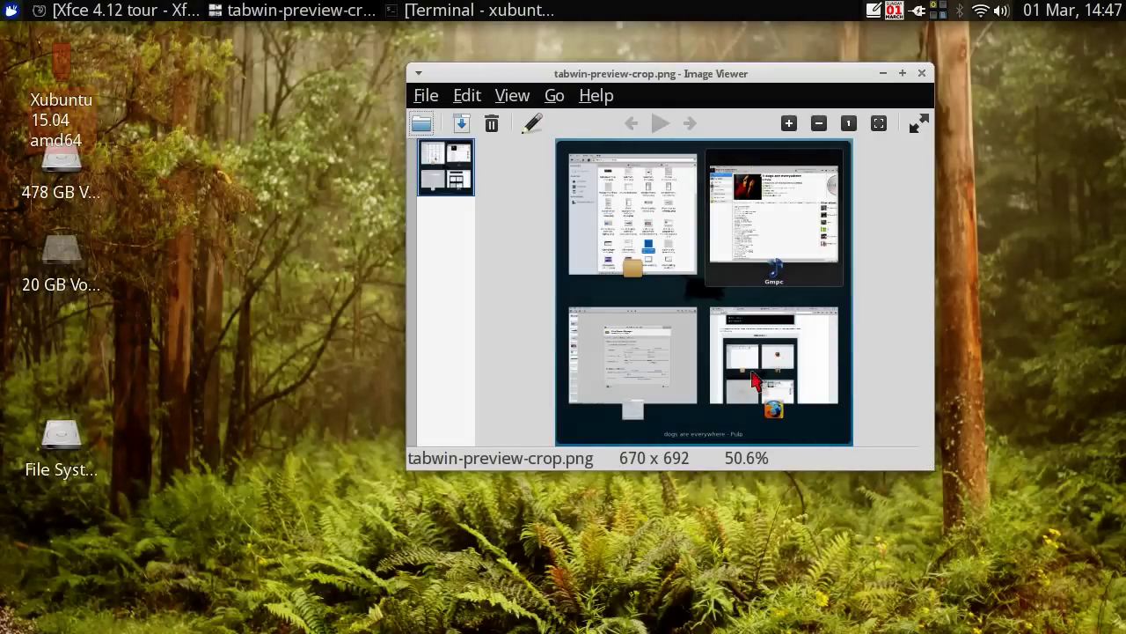
- Maximize Image Viewer, zoom in on the image two steps and fit it back to the window
double_click(786, 73)
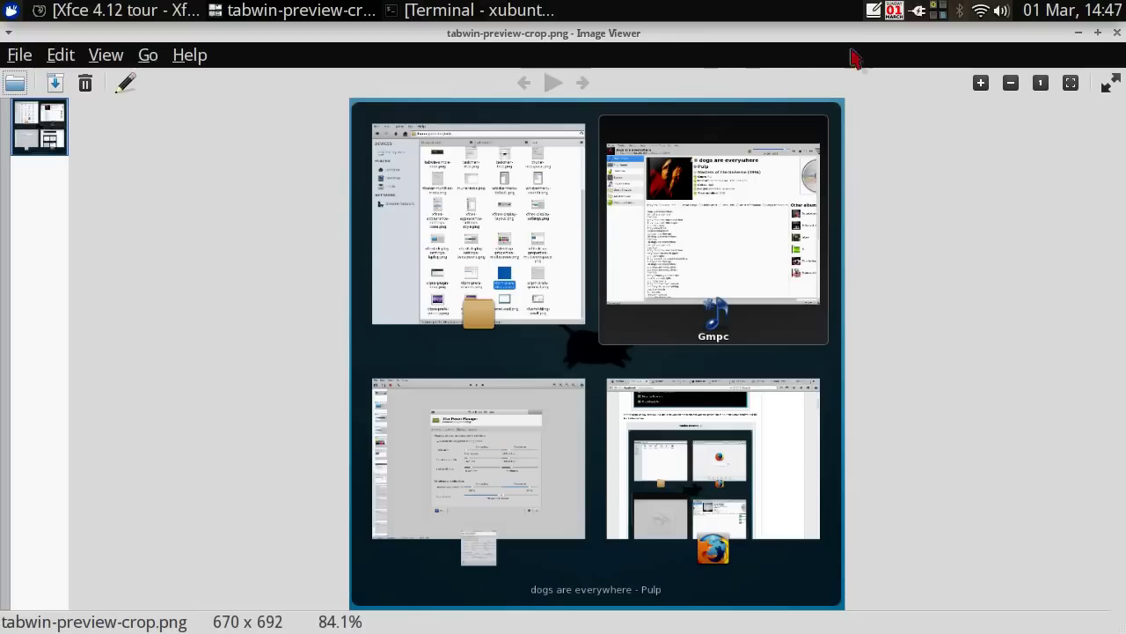
left_click(986, 84)
left_click(986, 84)
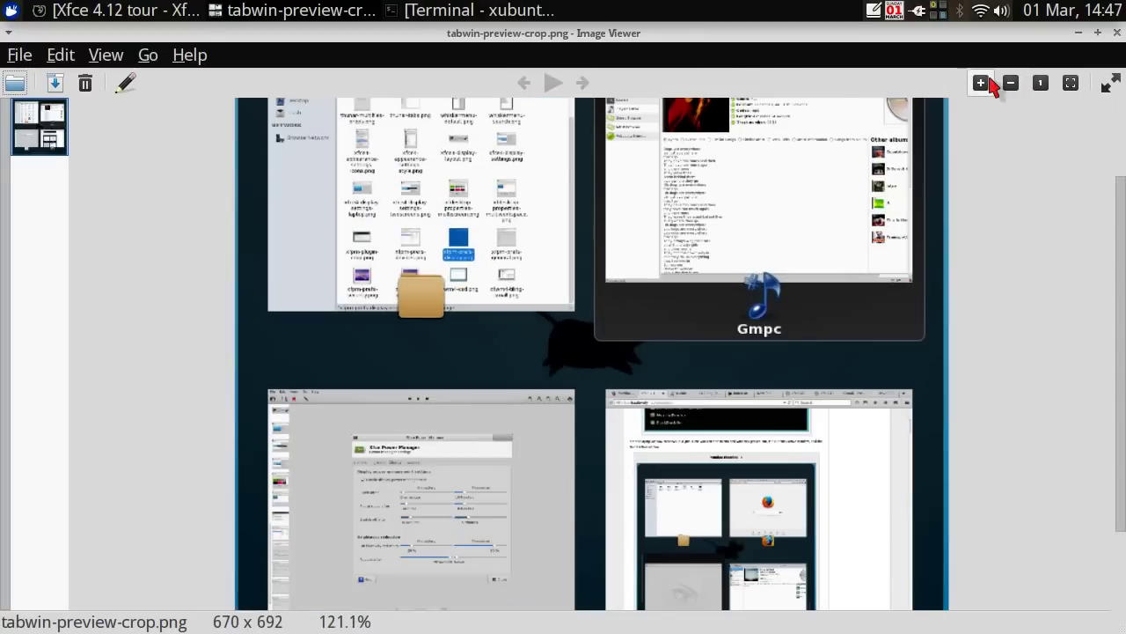
left_click(1073, 85)
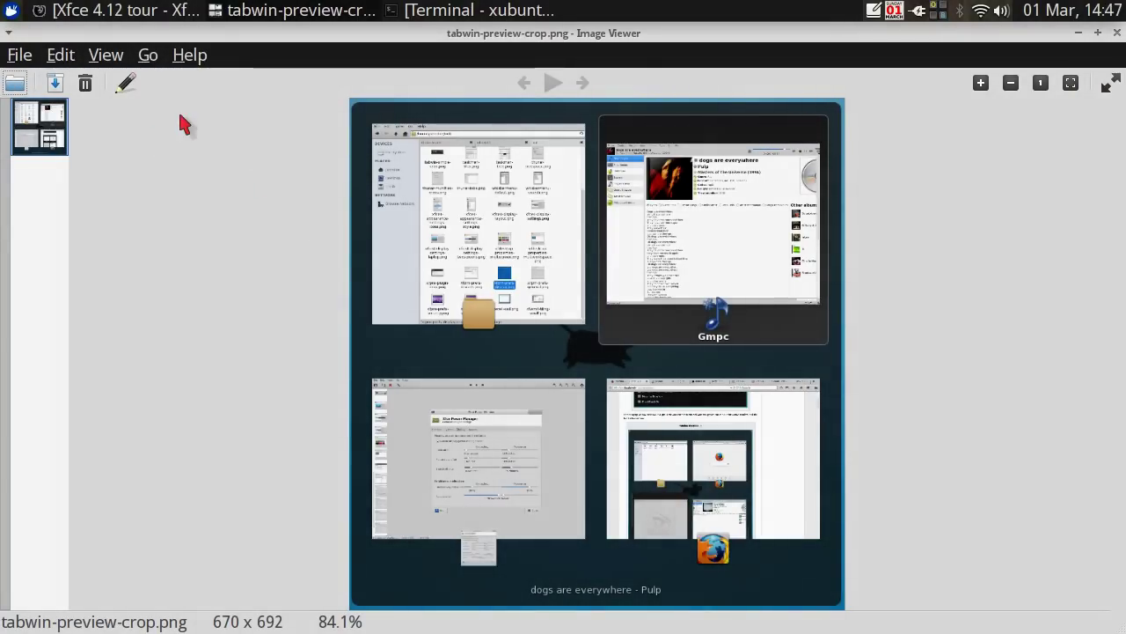
- View the applications offered for editing tabwin-preview-crop.png and cancel without choosing one
left_click(132, 88)
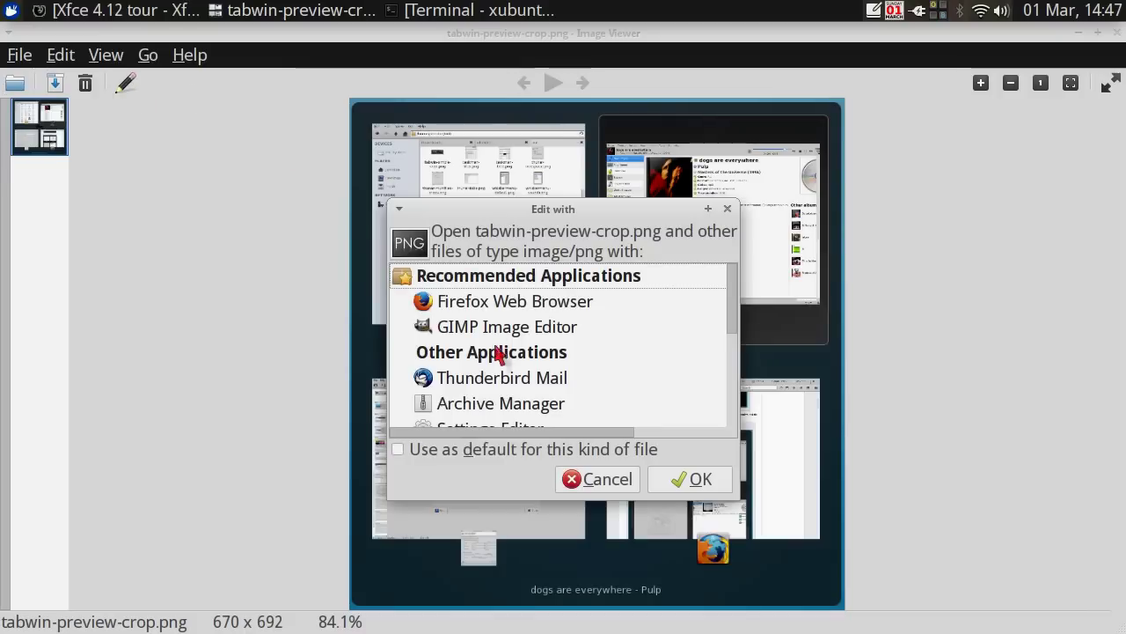
scroll(521, 362, "down", 2)
scroll(521, 362, "up", 2)
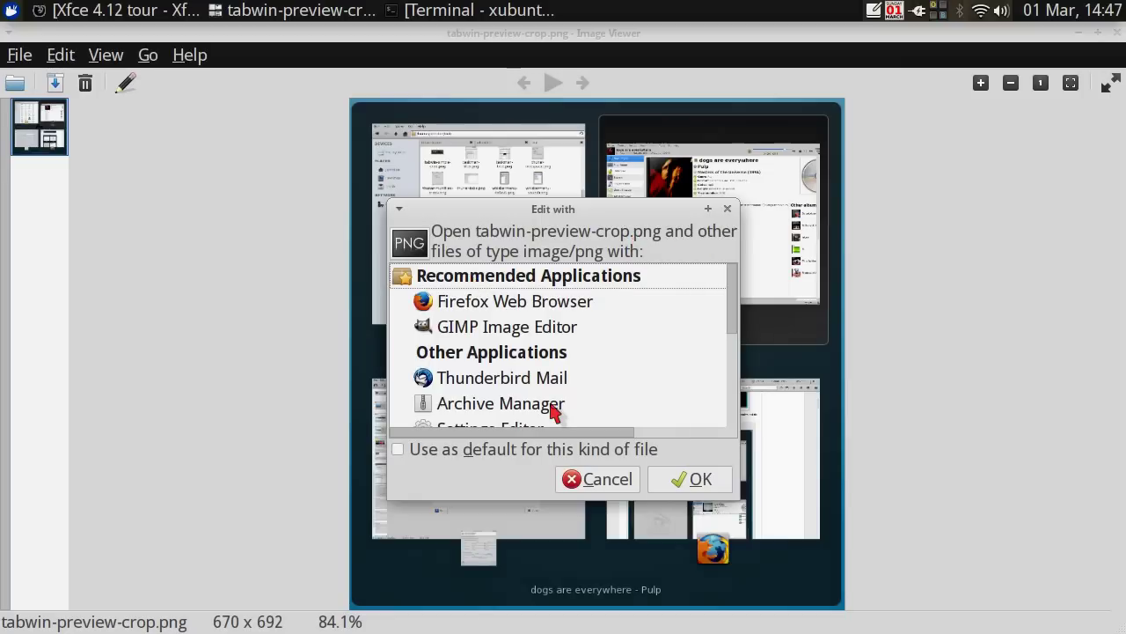
left_click(606, 478)
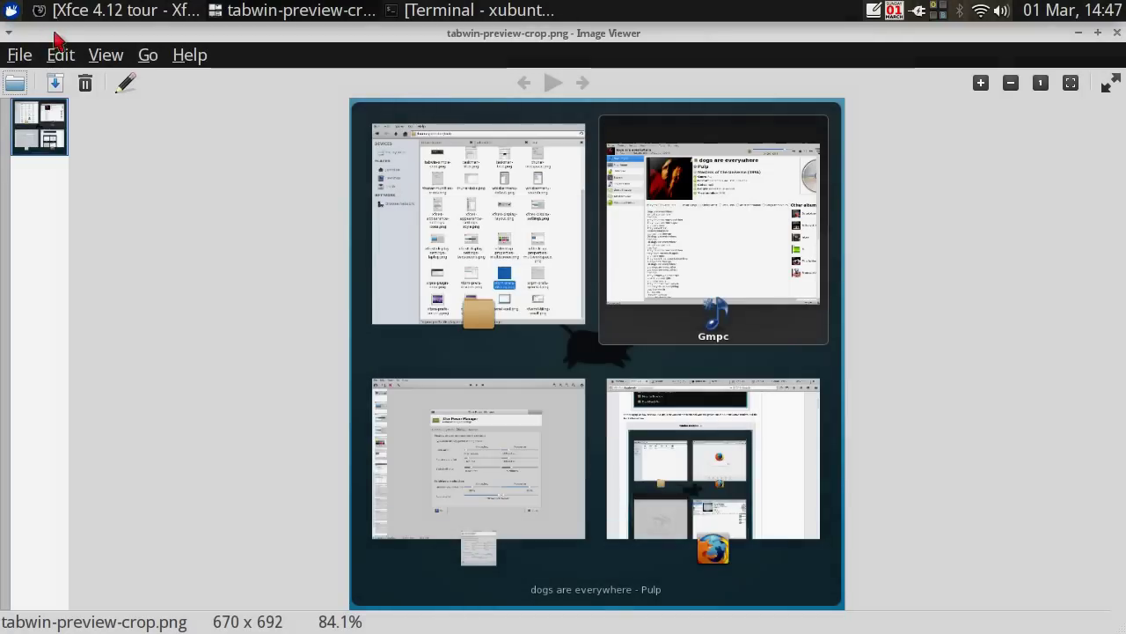
- Look through Image Viewer's editing, file and help commands and close the application
left_click(59, 57)
mouse_move(77, 80)
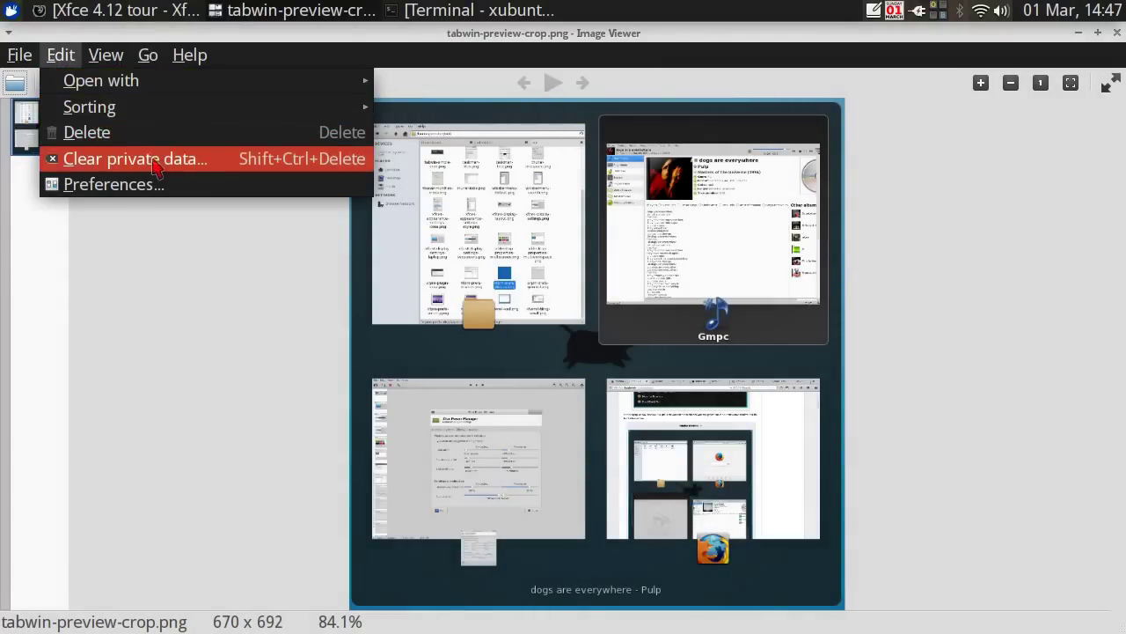
mouse_move(20, 58)
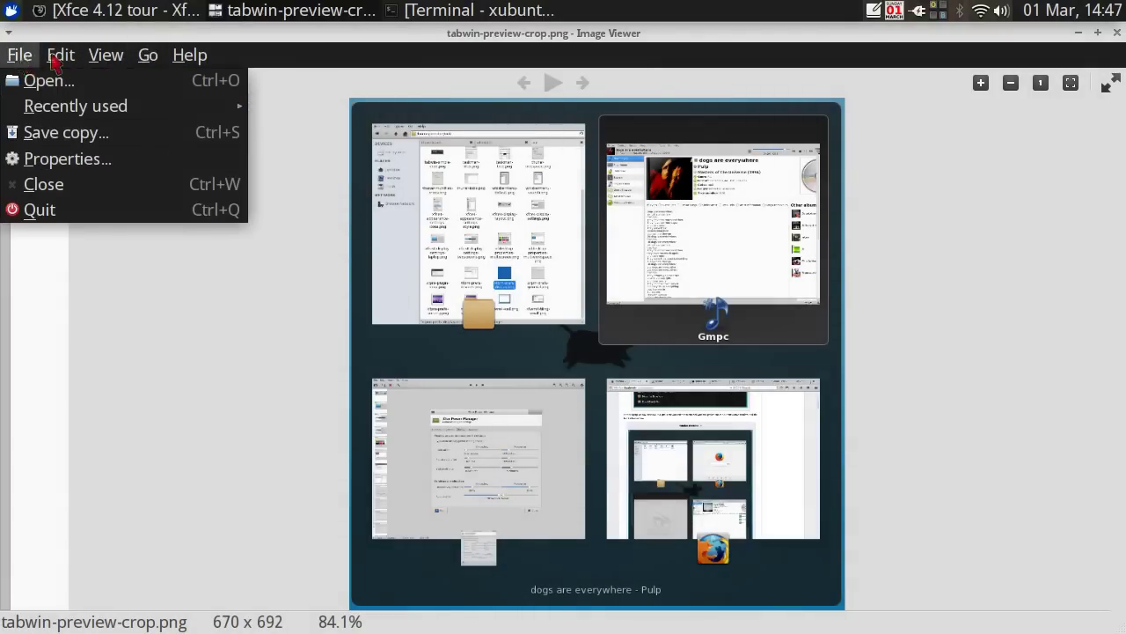
mouse_move(201, 60)
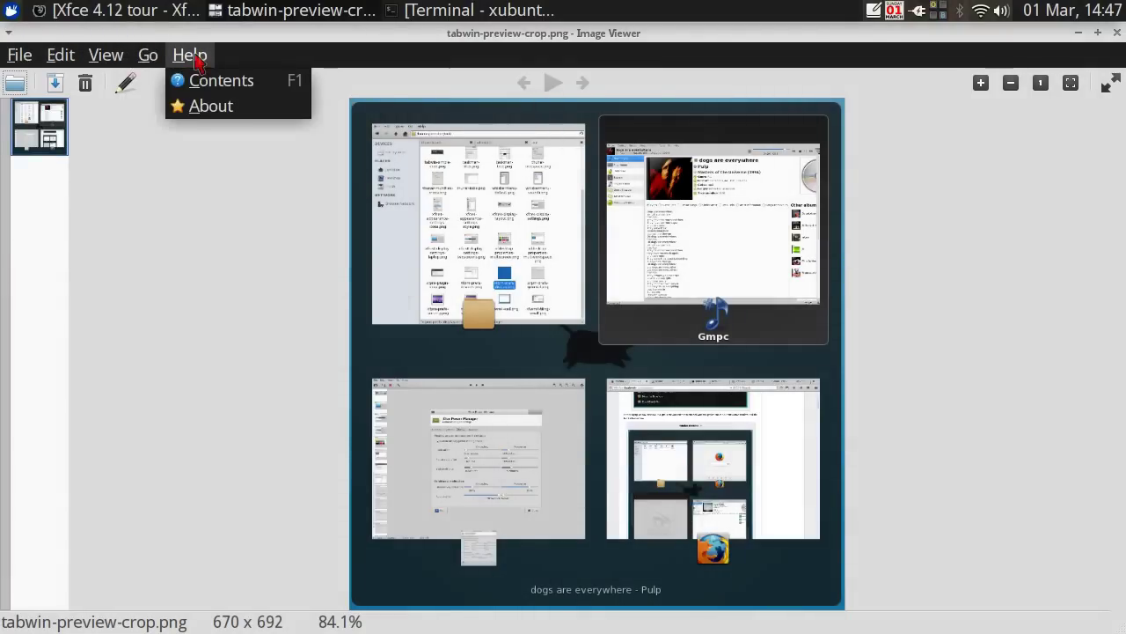
left_click(1121, 34)
left_click(1118, 33)
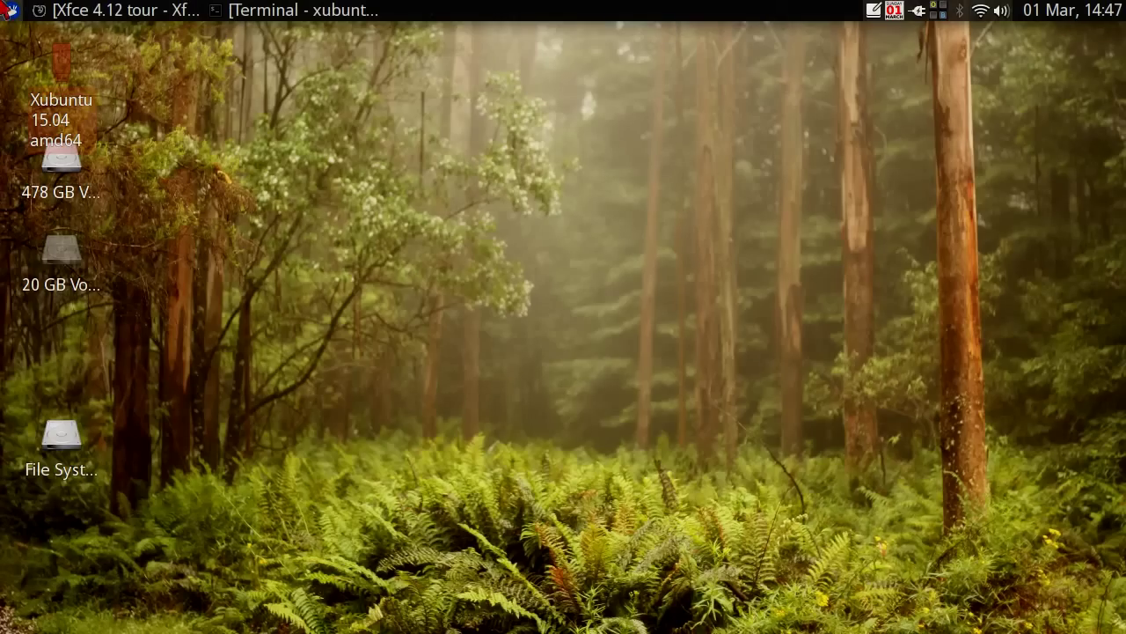
- Browse the Graphics and Internet application categories and launch Thunderbird Mail
left_click(10, 10)
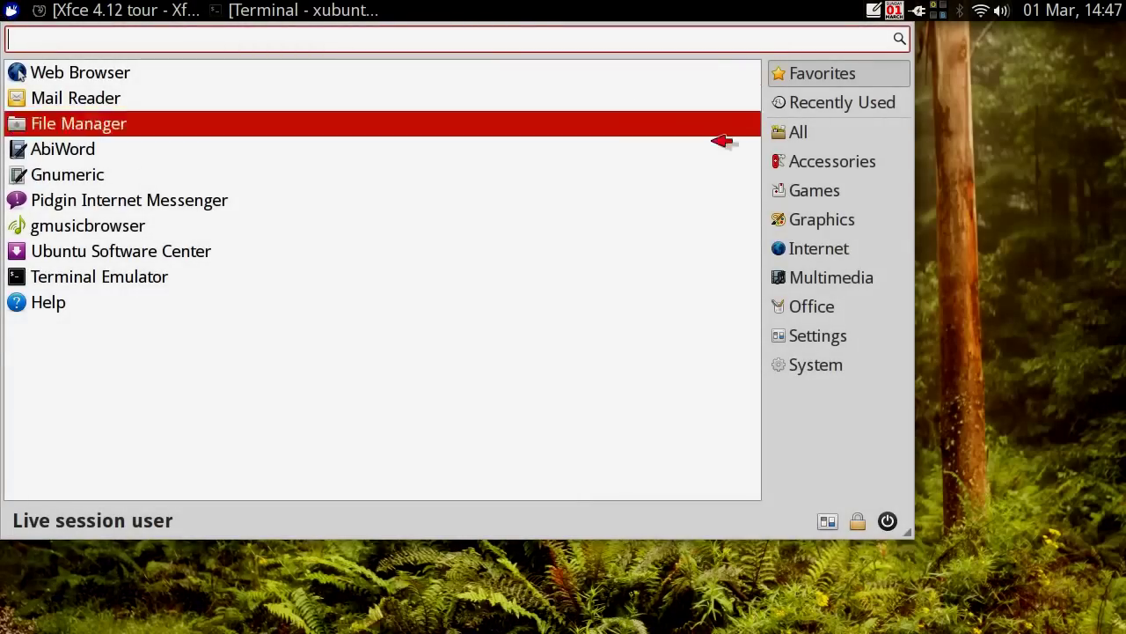
left_click(811, 227)
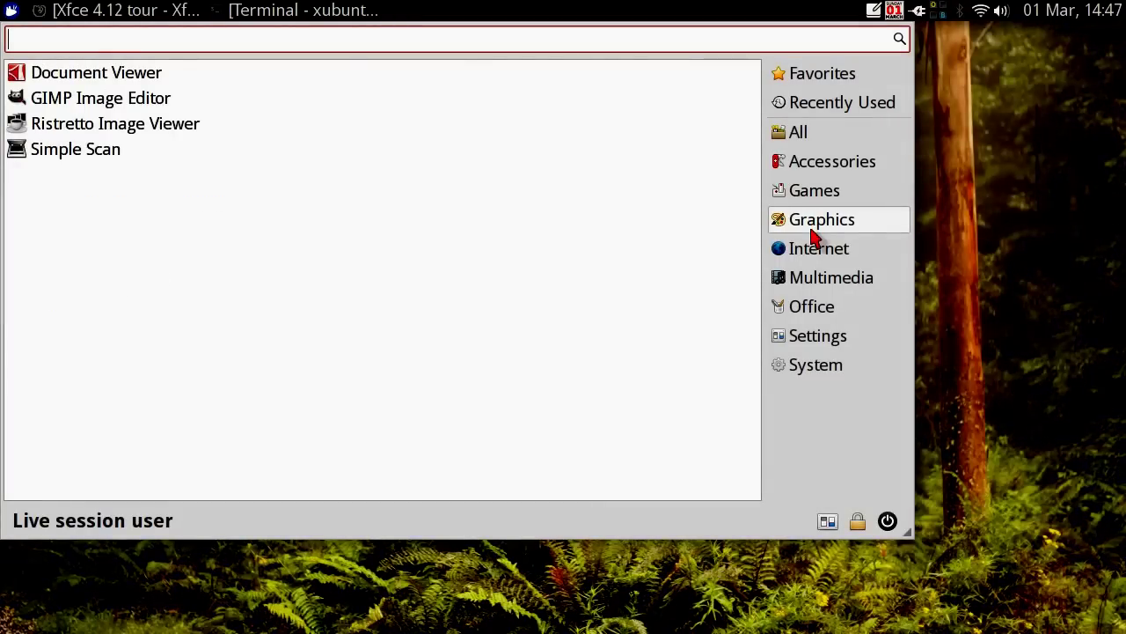
left_click(815, 246)
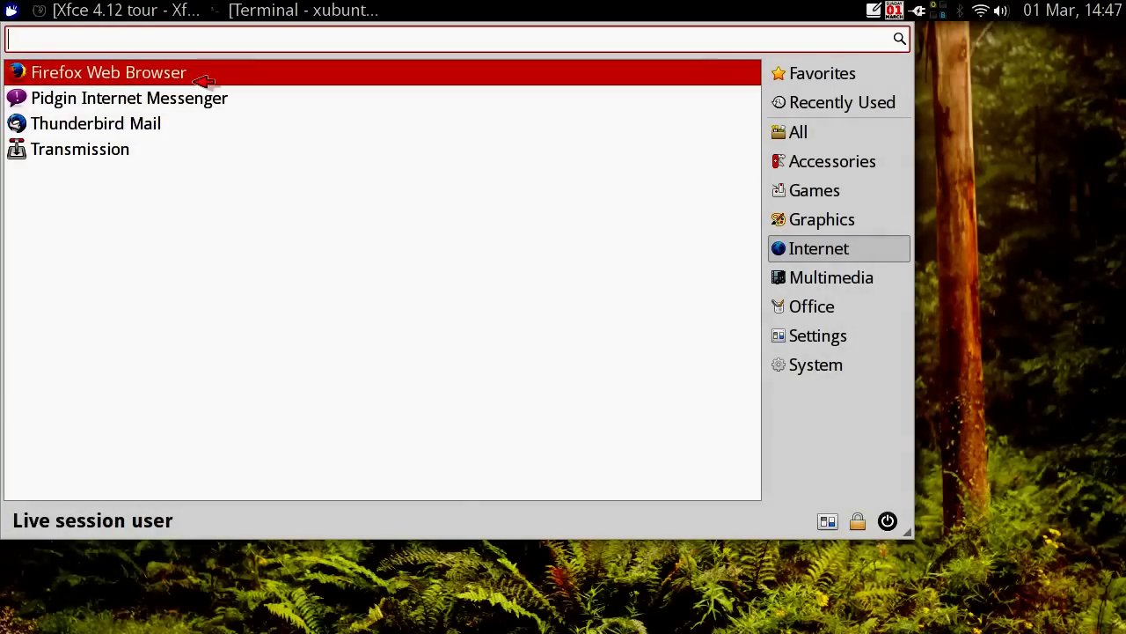
left_click(195, 129)
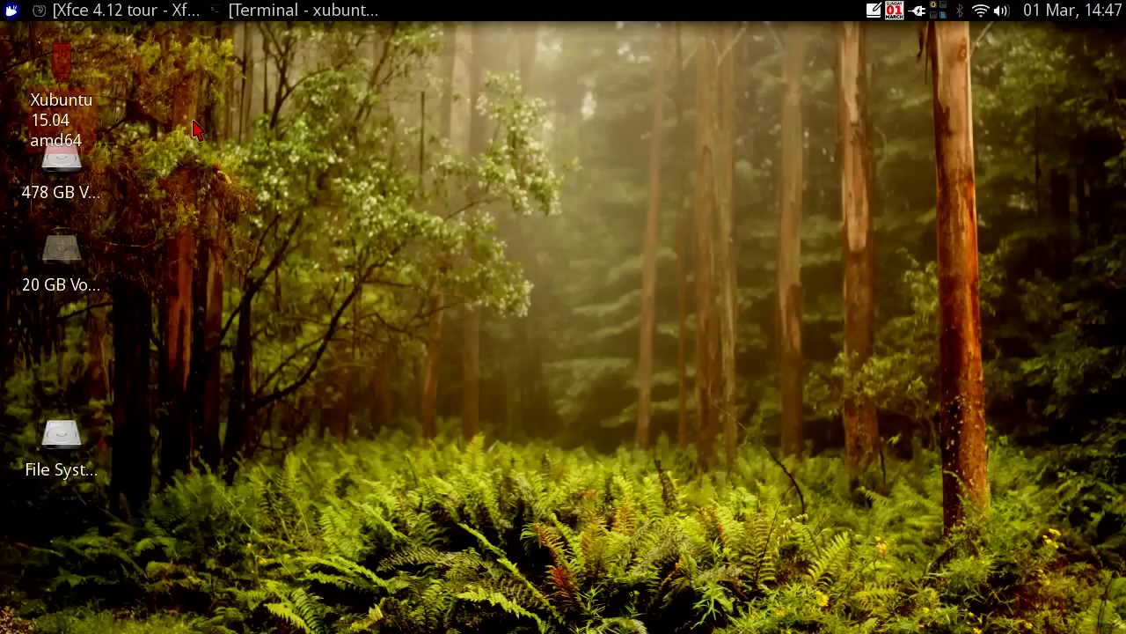
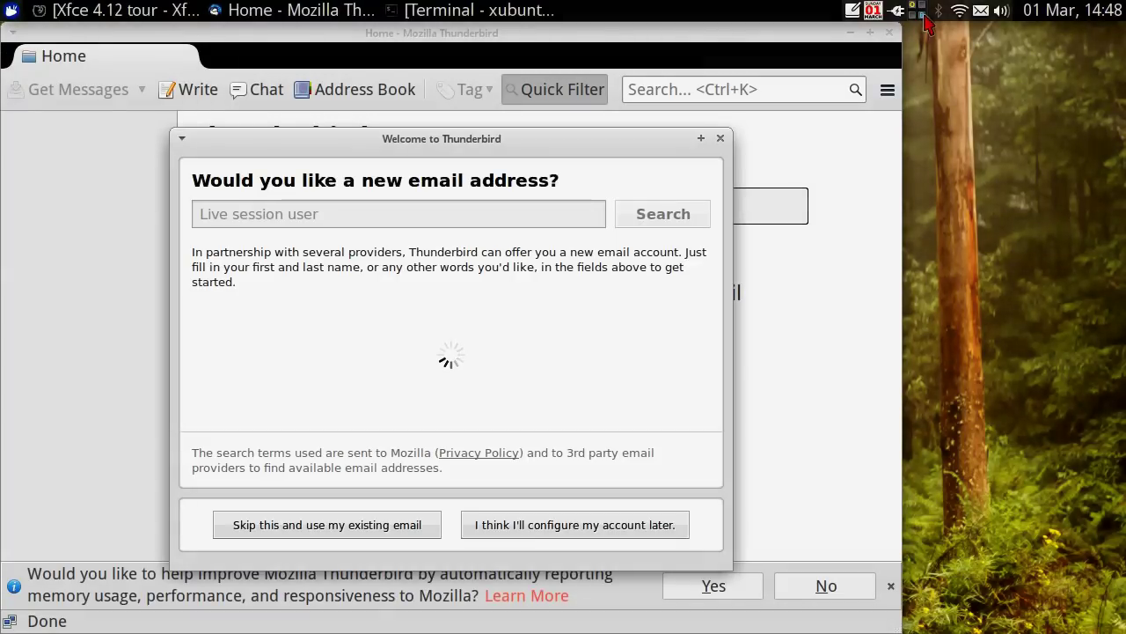
- Show the Onboard on-screen keyboard, cancel removing the panel's Indicator Plugin, and close the keyboard
right_click(924, 17)
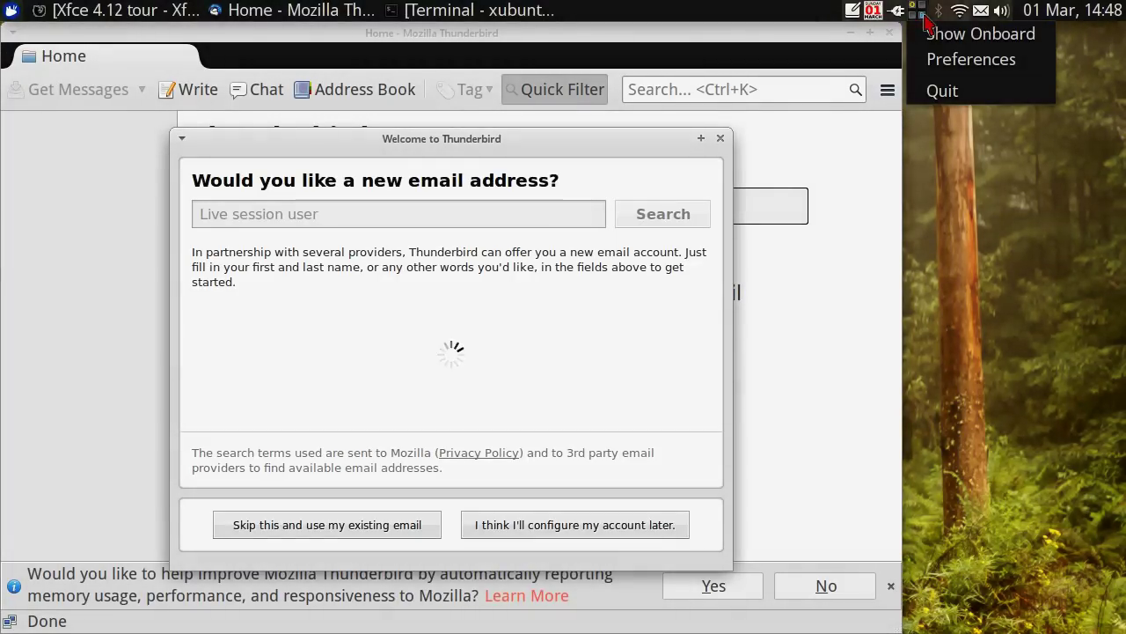
left_click(931, 33)
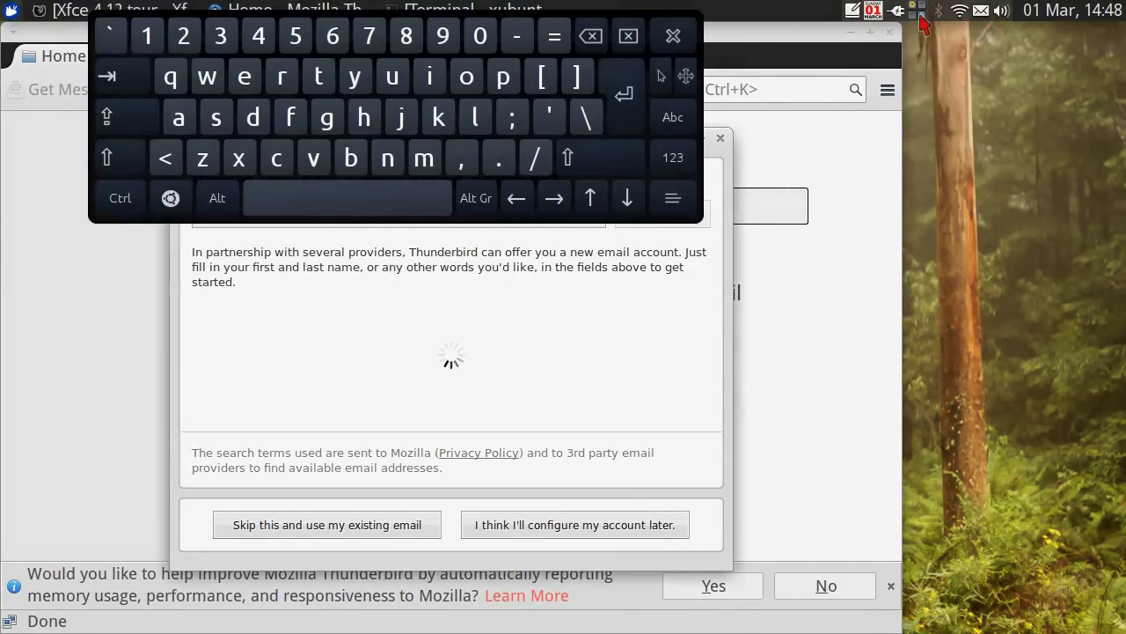
right_click(920, 18)
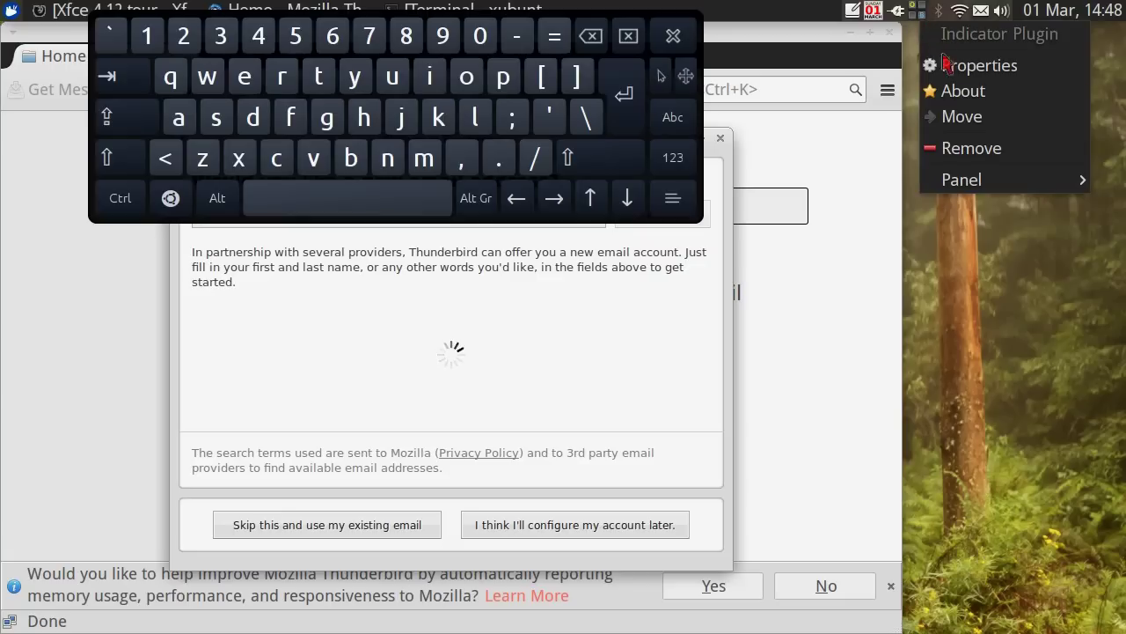
left_click(958, 149)
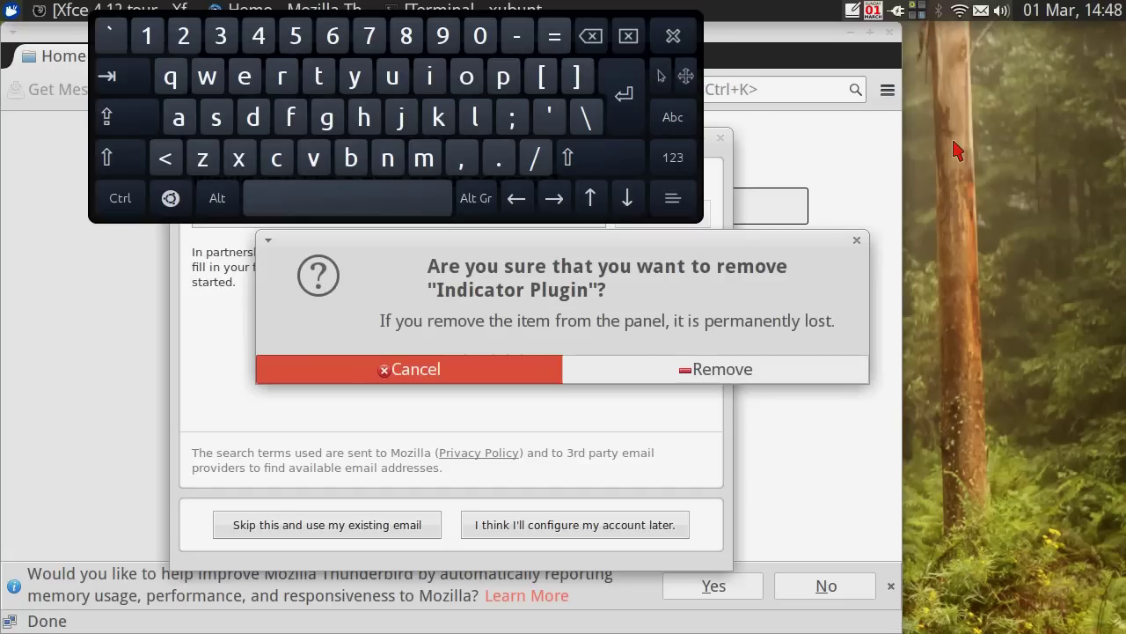
left_click(507, 376)
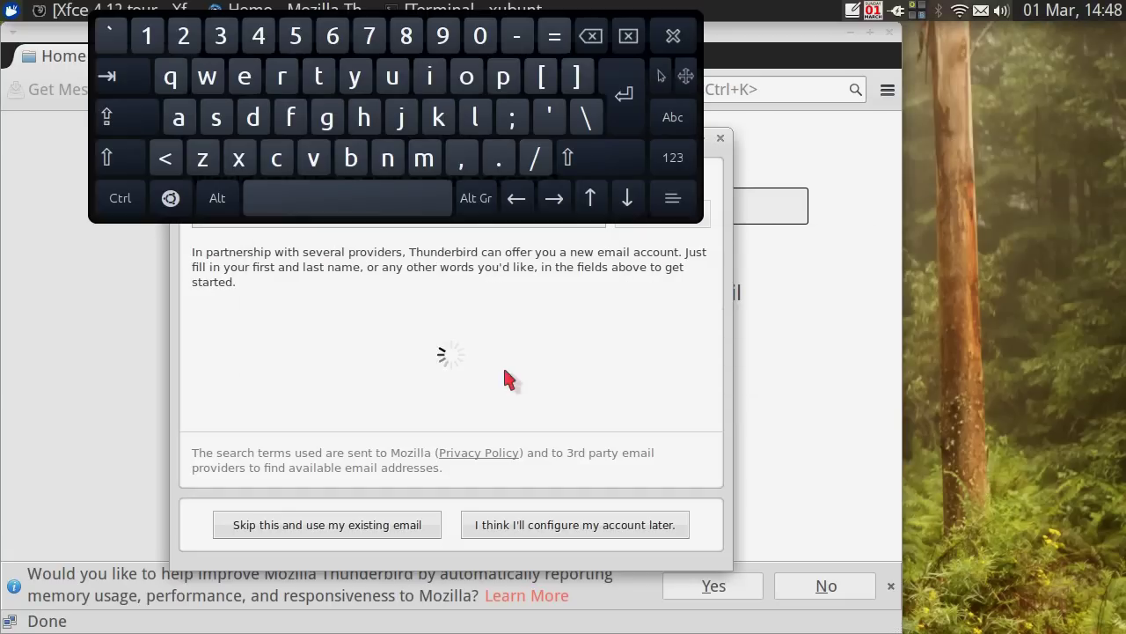
left_click(670, 36)
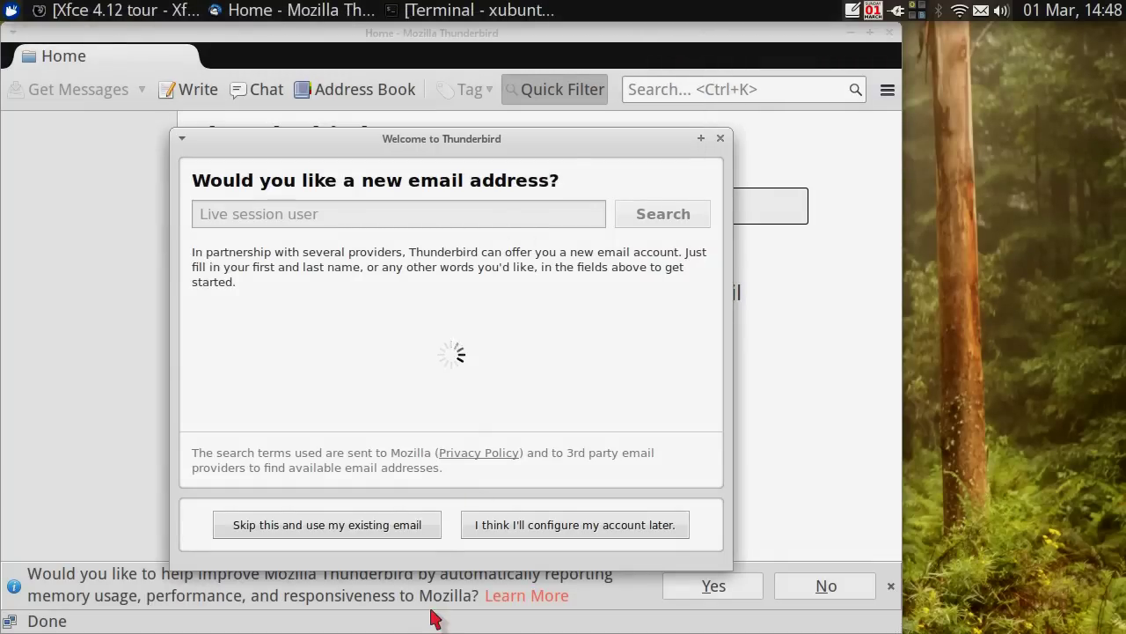
- Skip the new email address offer, cancel the mail account setup, and close Thunderbird after maximizing it
left_click(377, 531)
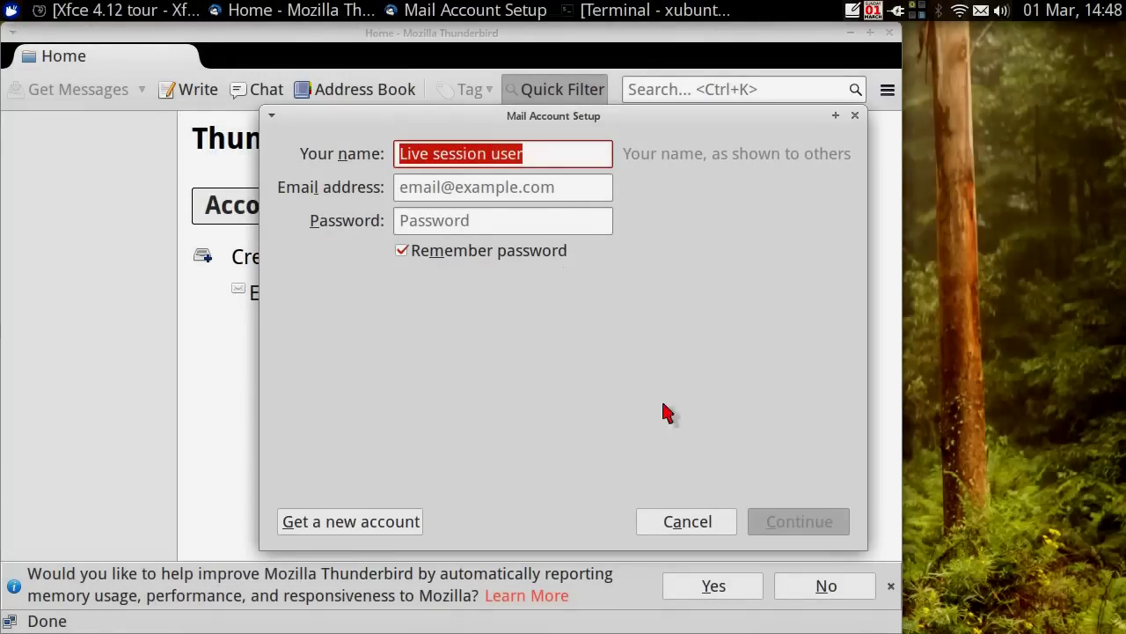
left_click(660, 521)
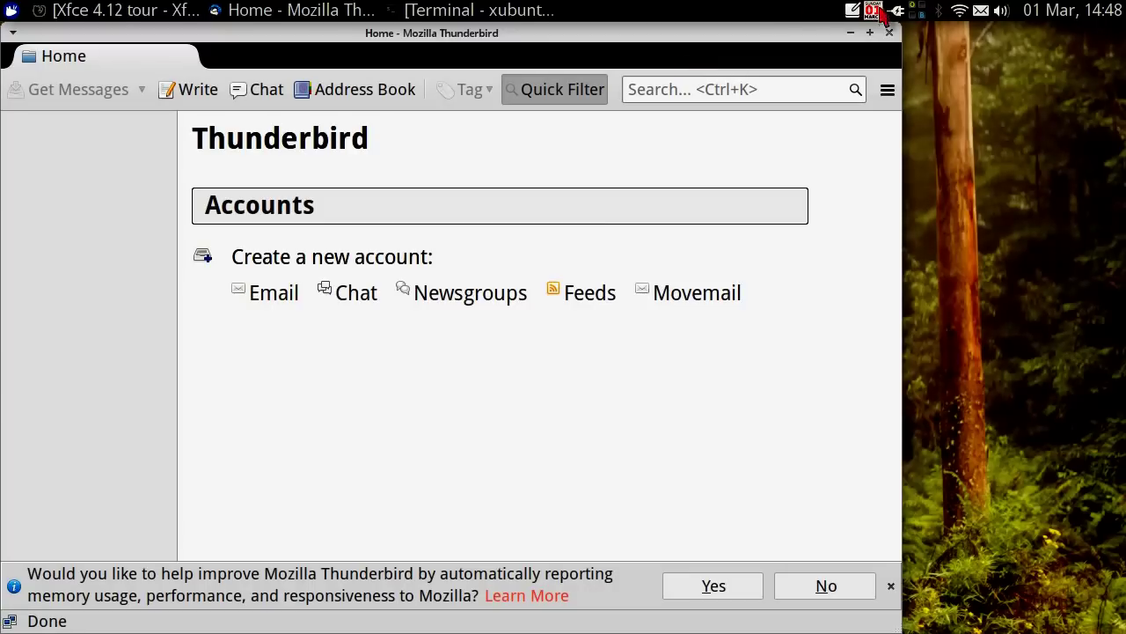
double_click(744, 37)
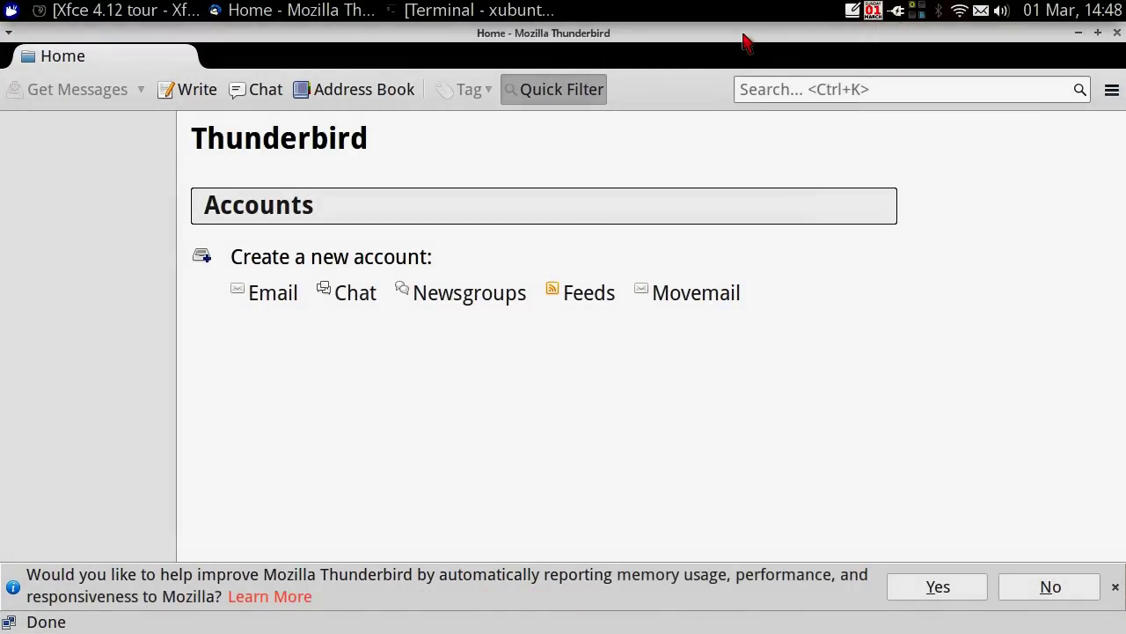
left_click(1117, 33)
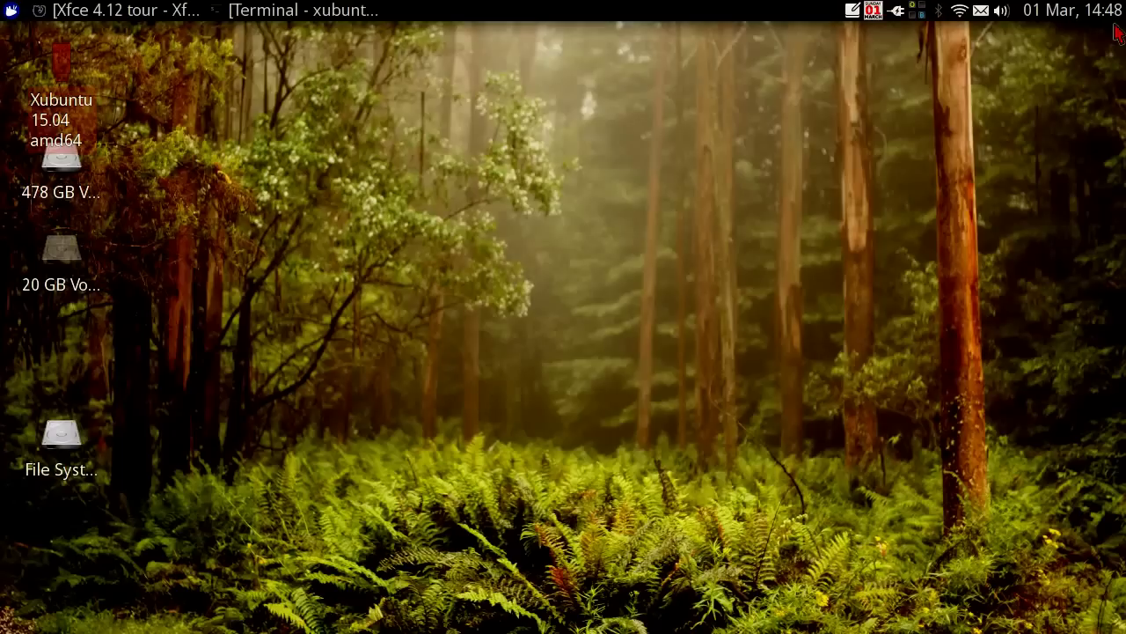
- Launch Transmission from the Internet applications, agree to its file sharing notice and maximize the window
left_click(9, 9)
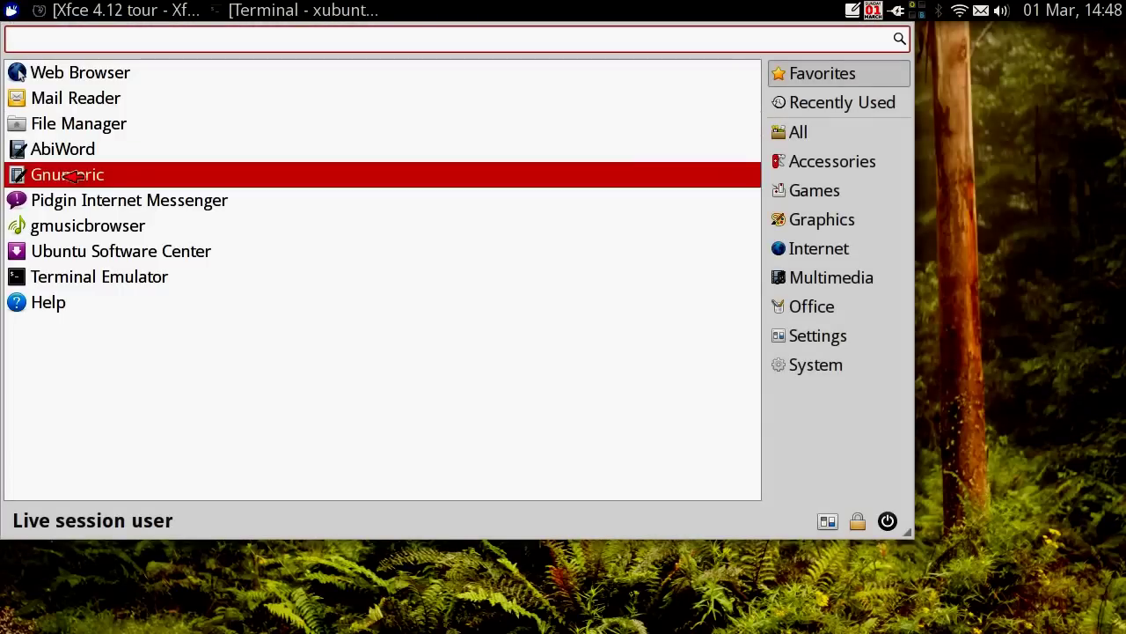
left_click(828, 250)
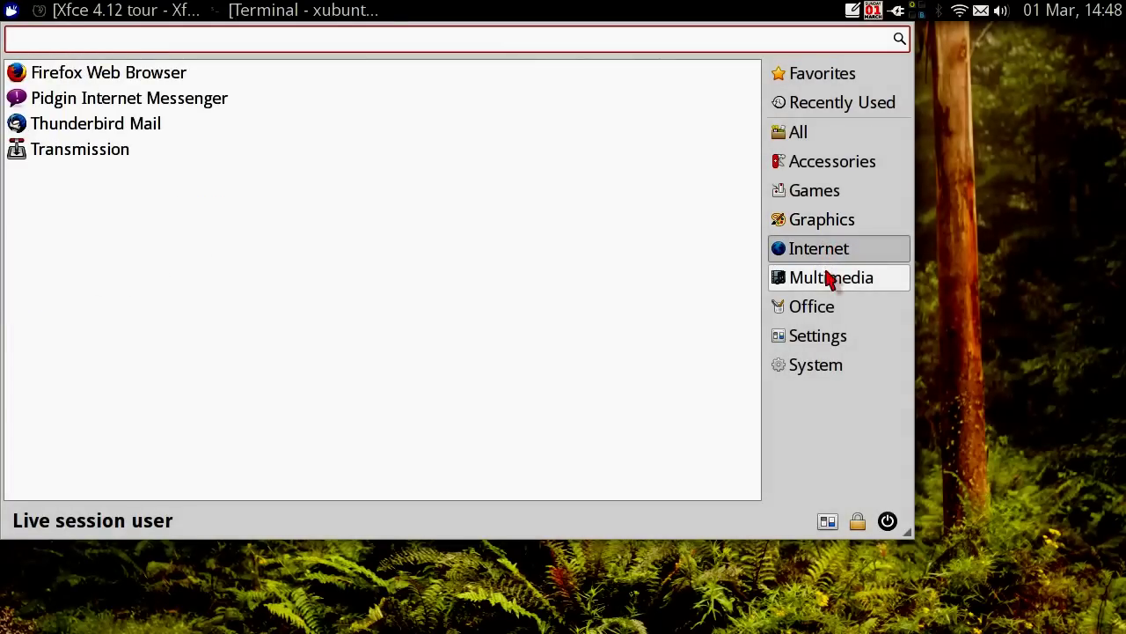
left_click(67, 152)
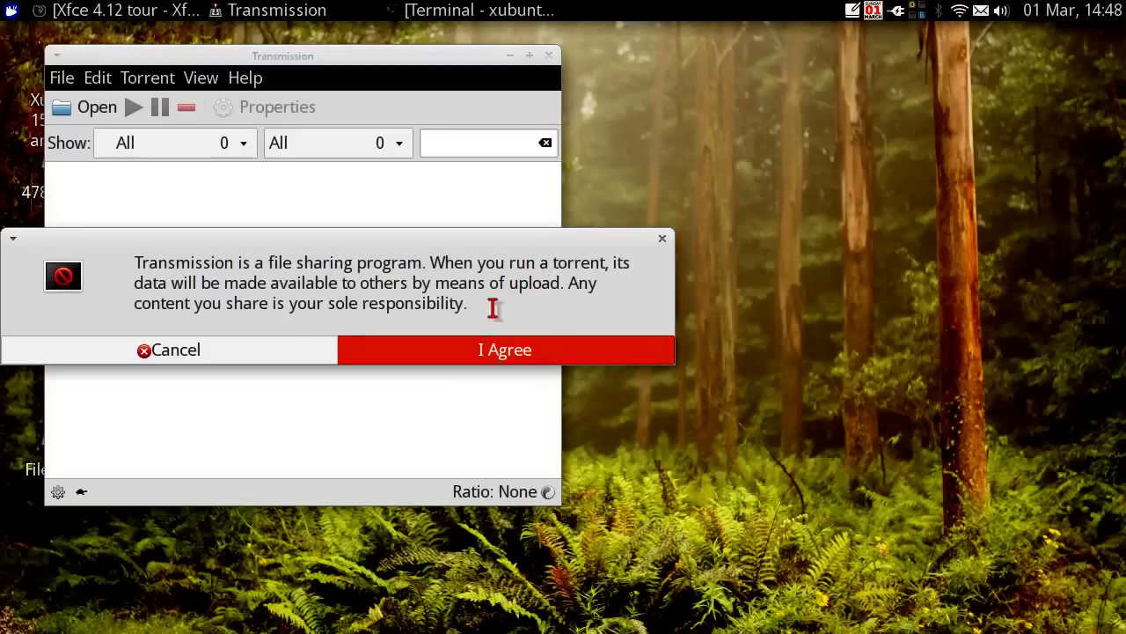
left_click(480, 350)
double_click(319, 56)
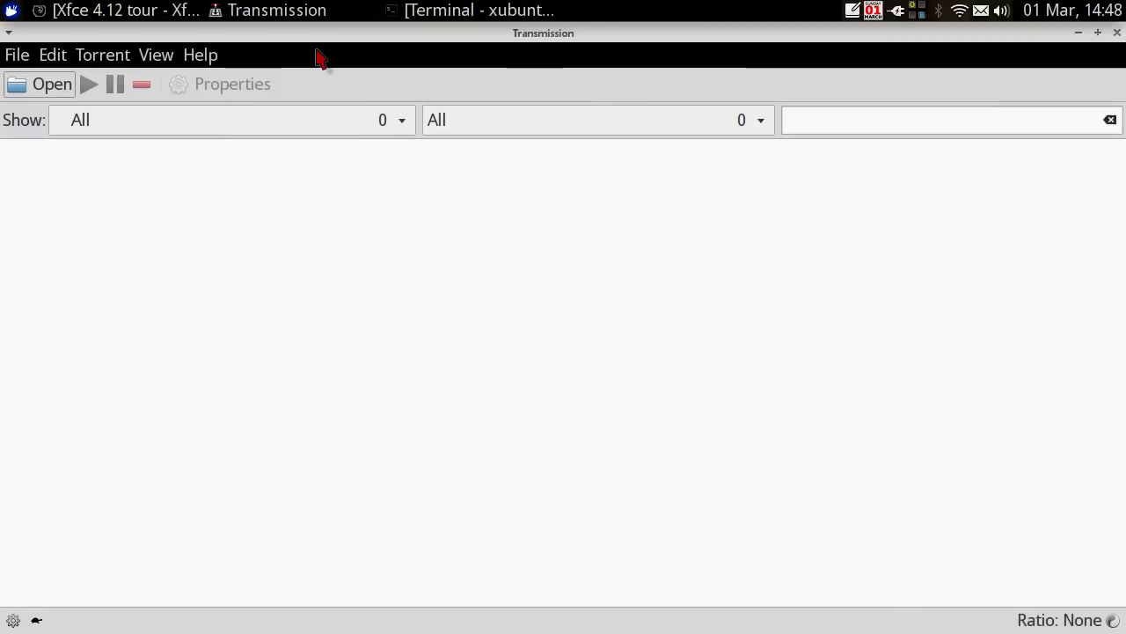
- Look through Transmission's commands, view its About information and close the application
left_click(12, 56)
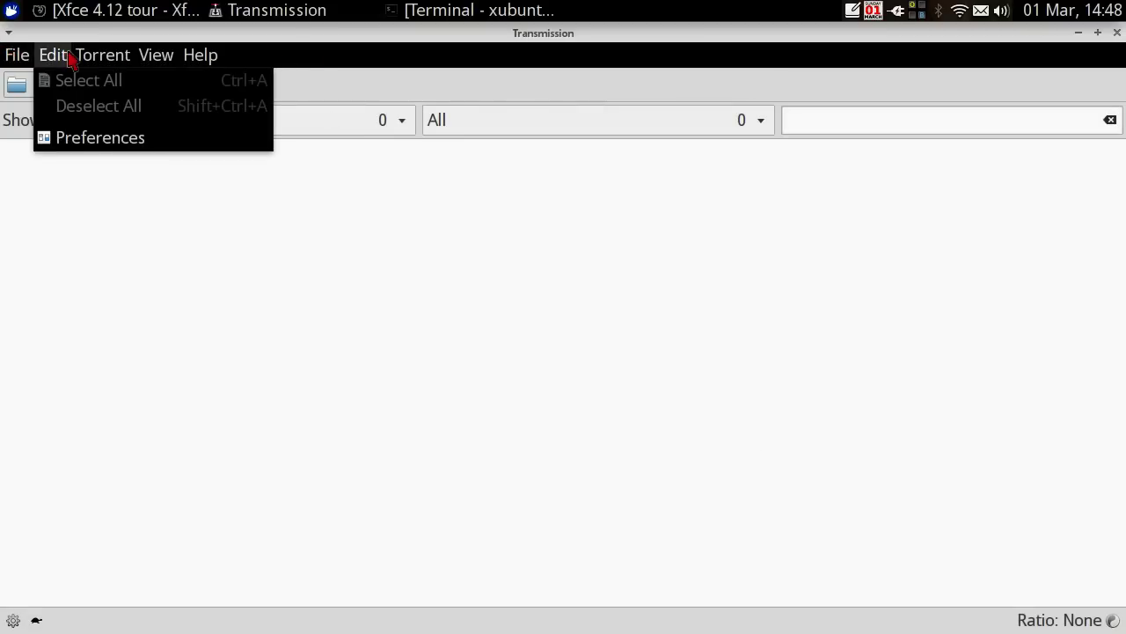
mouse_move(162, 56)
mouse_move(211, 58)
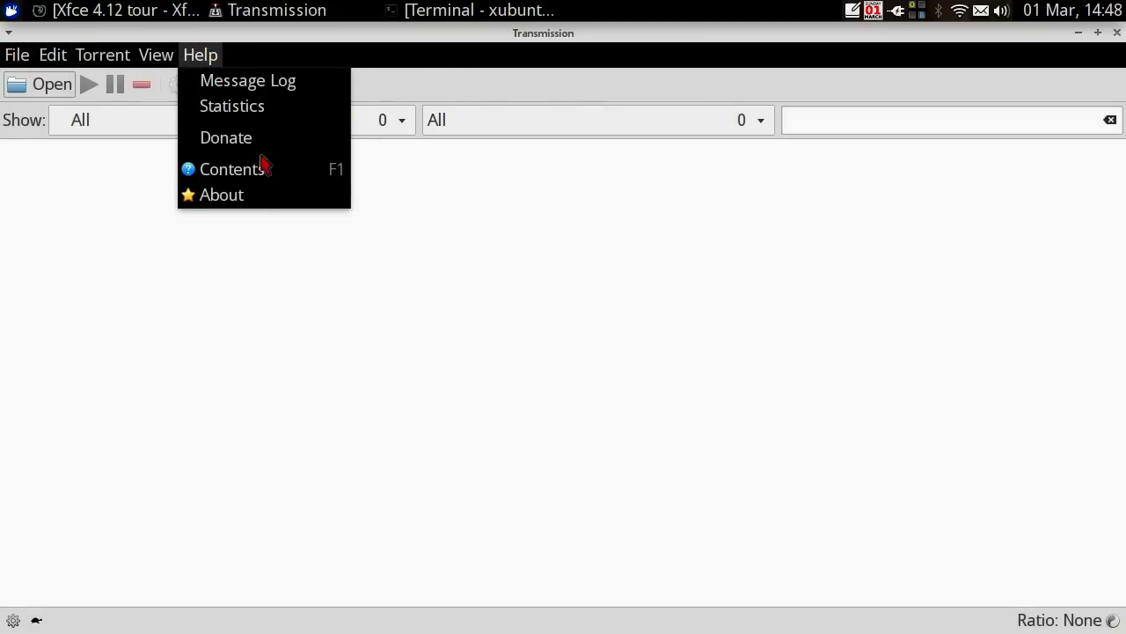
left_click(274, 196)
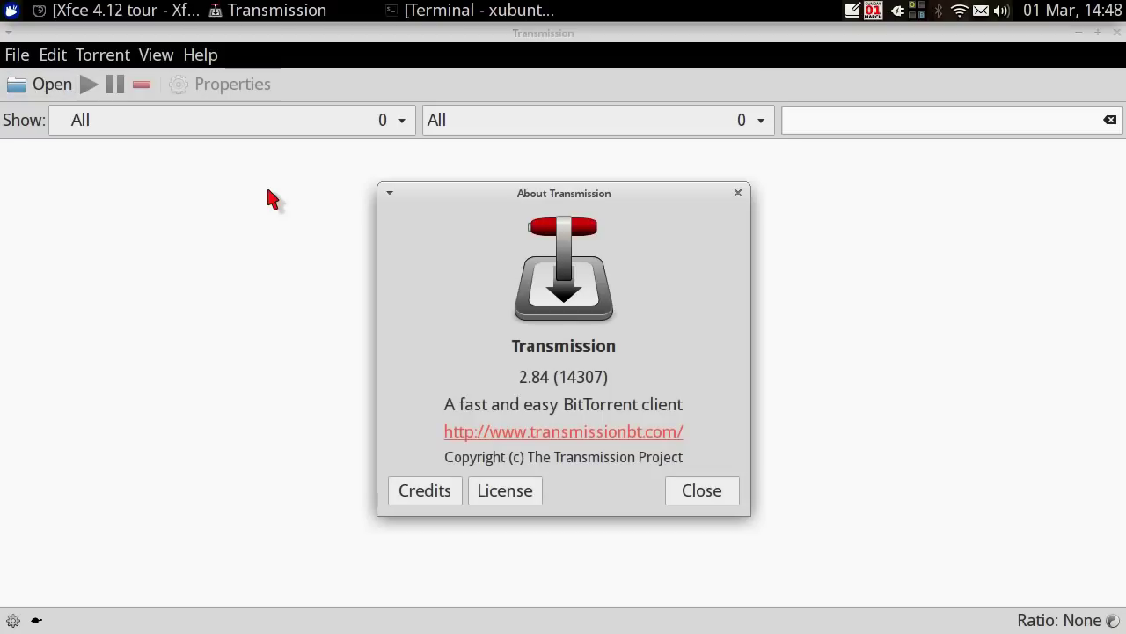
left_click(716, 497)
left_click(1118, 34)
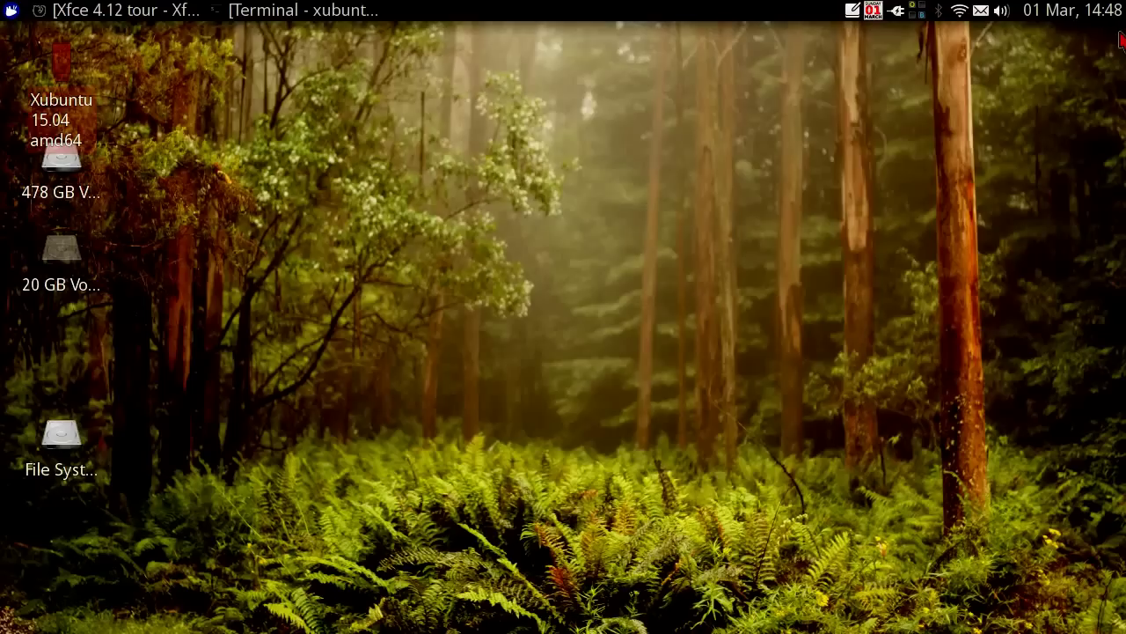
- Browse the Multimedia applications, launch gmusicbrowser and try starting playback
left_click(10, 10)
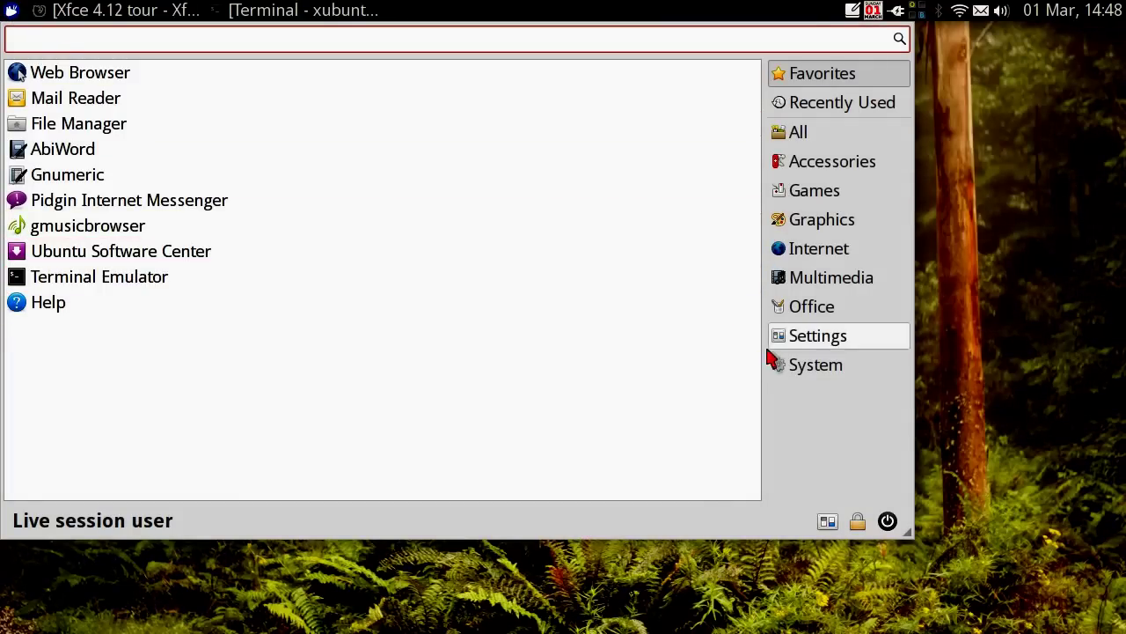
left_click(814, 251)
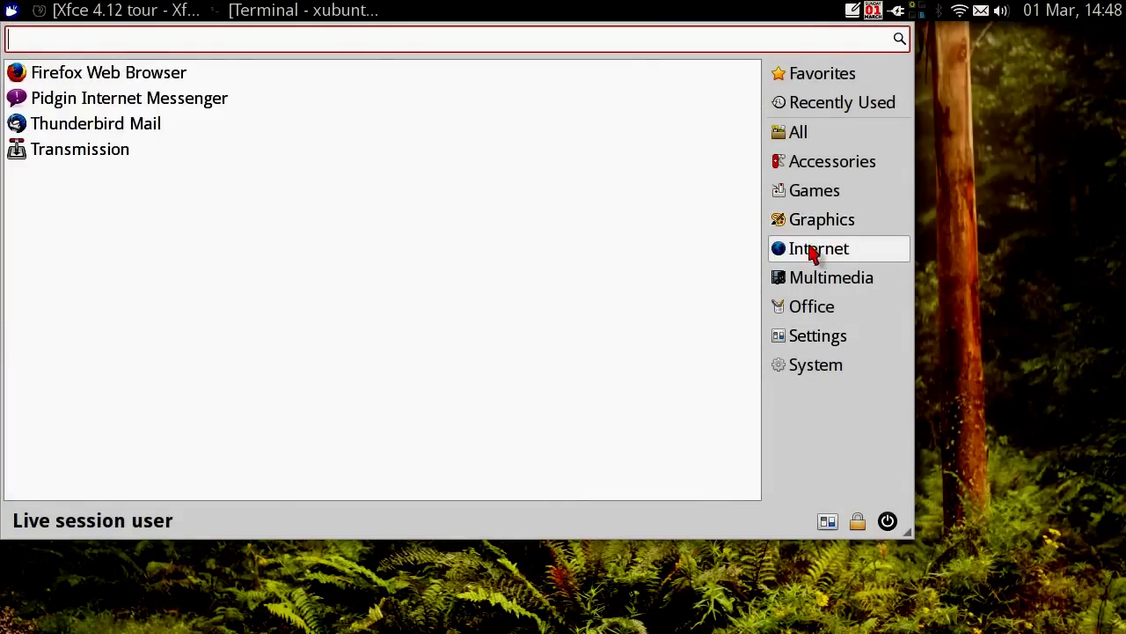
left_click(816, 282)
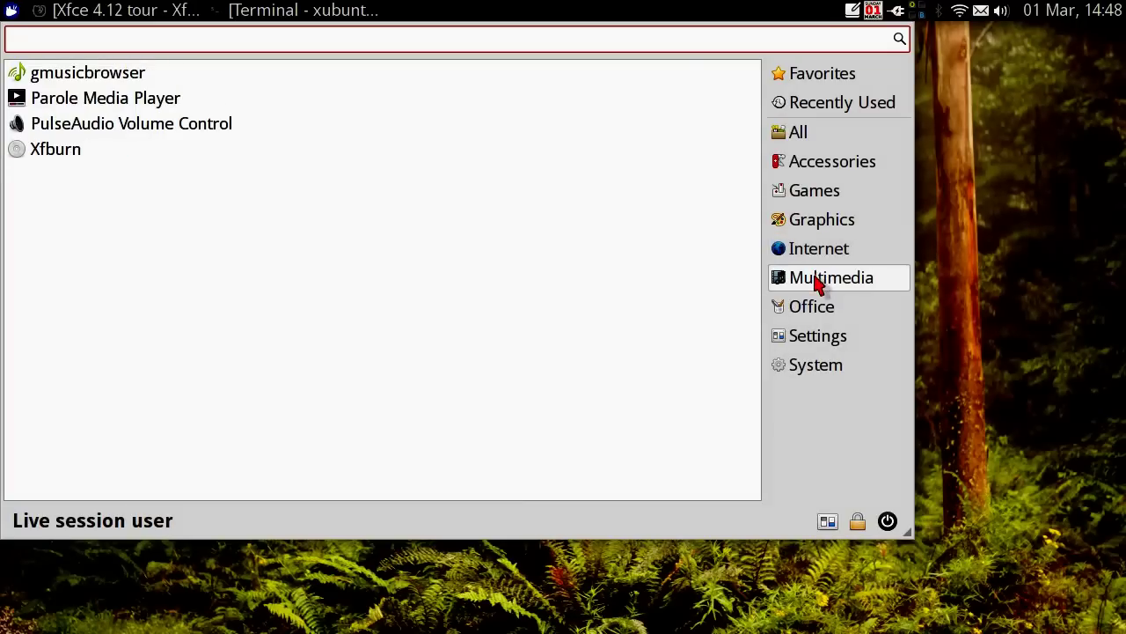
left_click(103, 75)
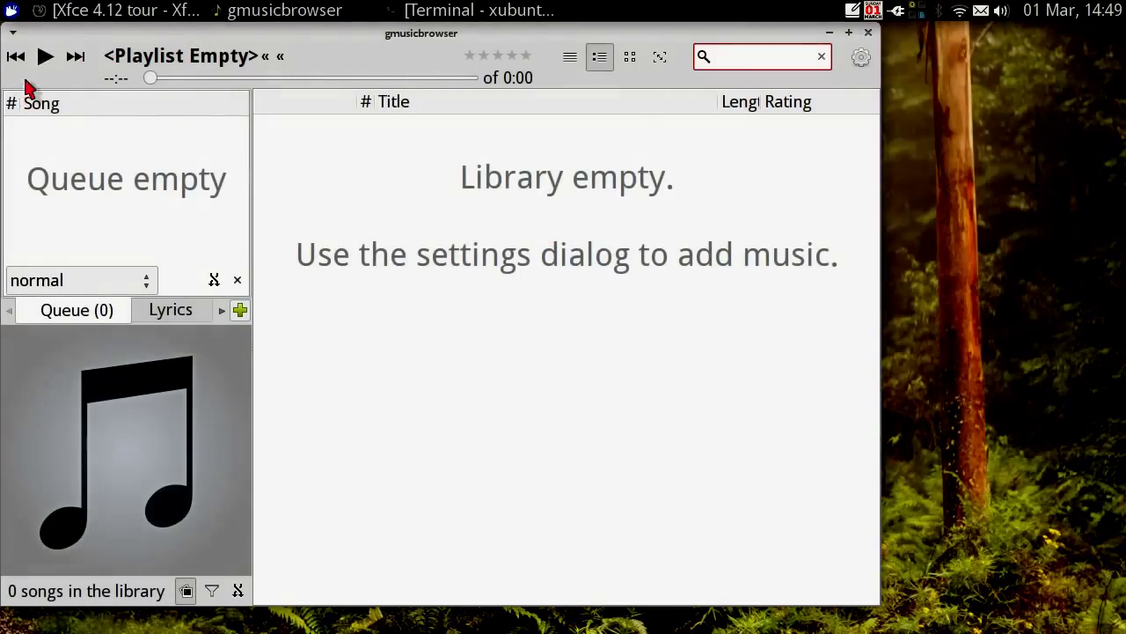
left_click(45, 56)
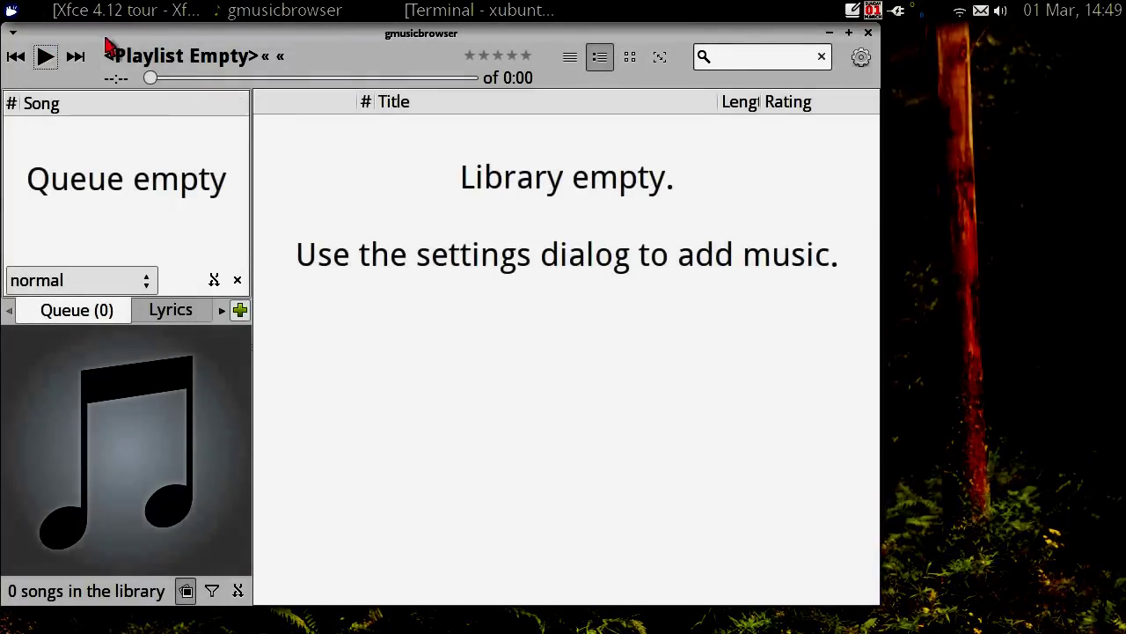
- Try to add a music folder from the personal folder on the 478 GB volume to the gmusicbrowser library
left_click(860, 59)
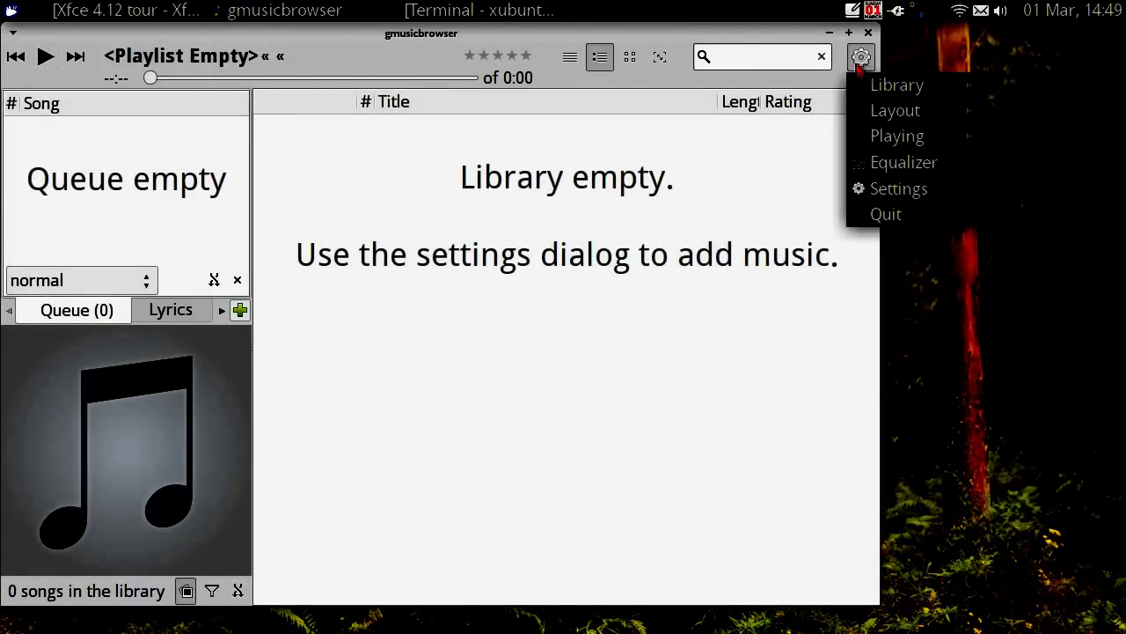
mouse_move(875, 84)
left_click(827, 83)
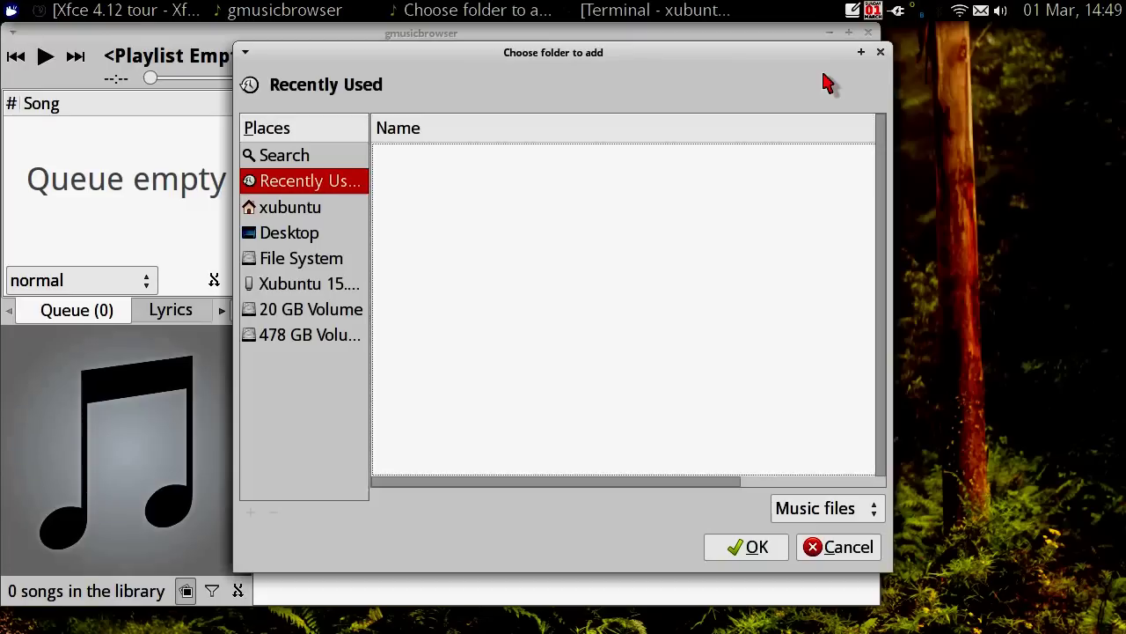
left_click(323, 336)
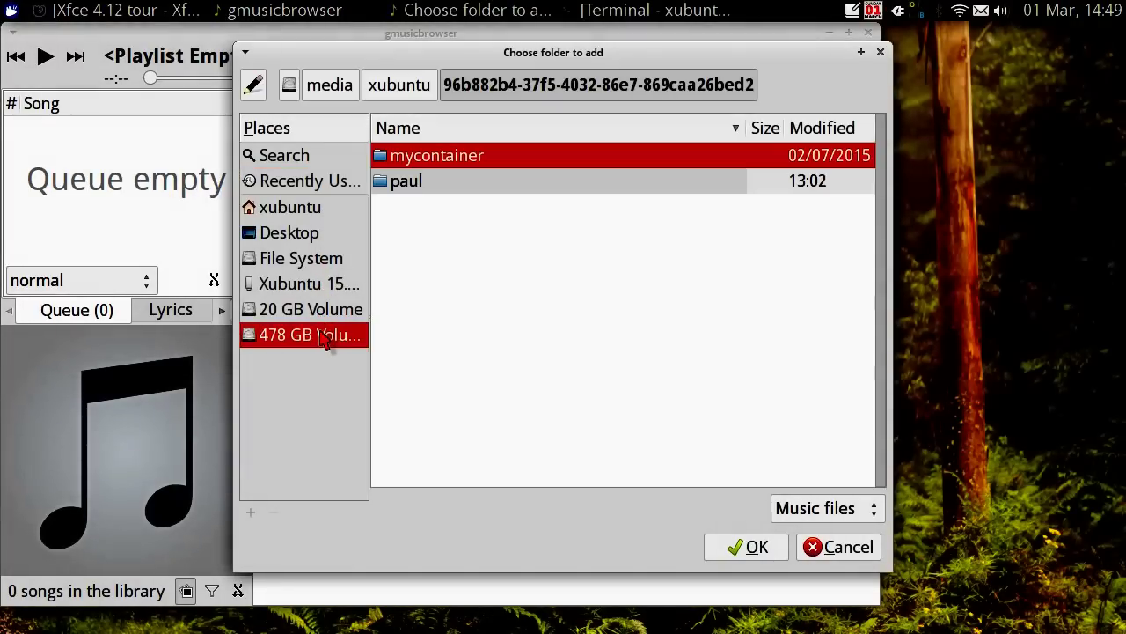
double_click(431, 185)
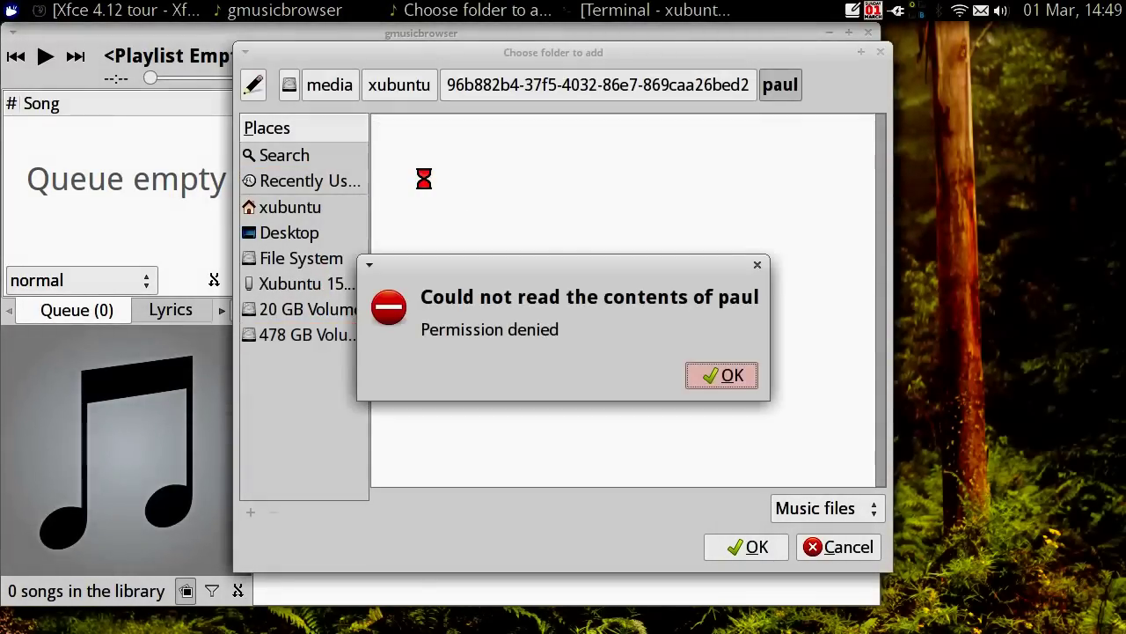
left_click(720, 378)
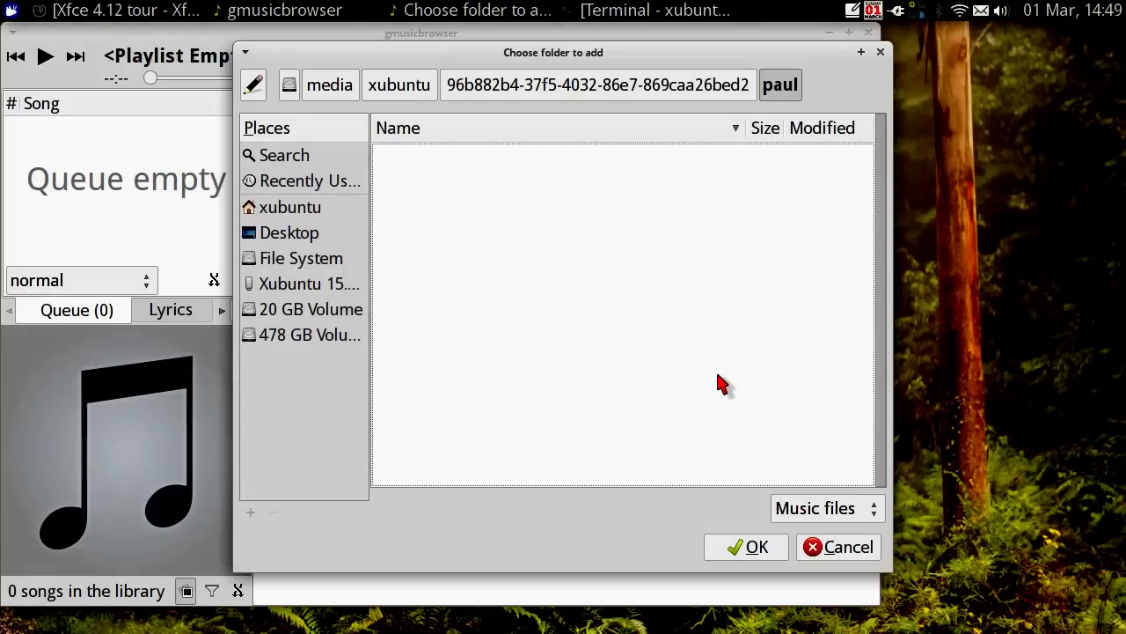
left_click(814, 546)
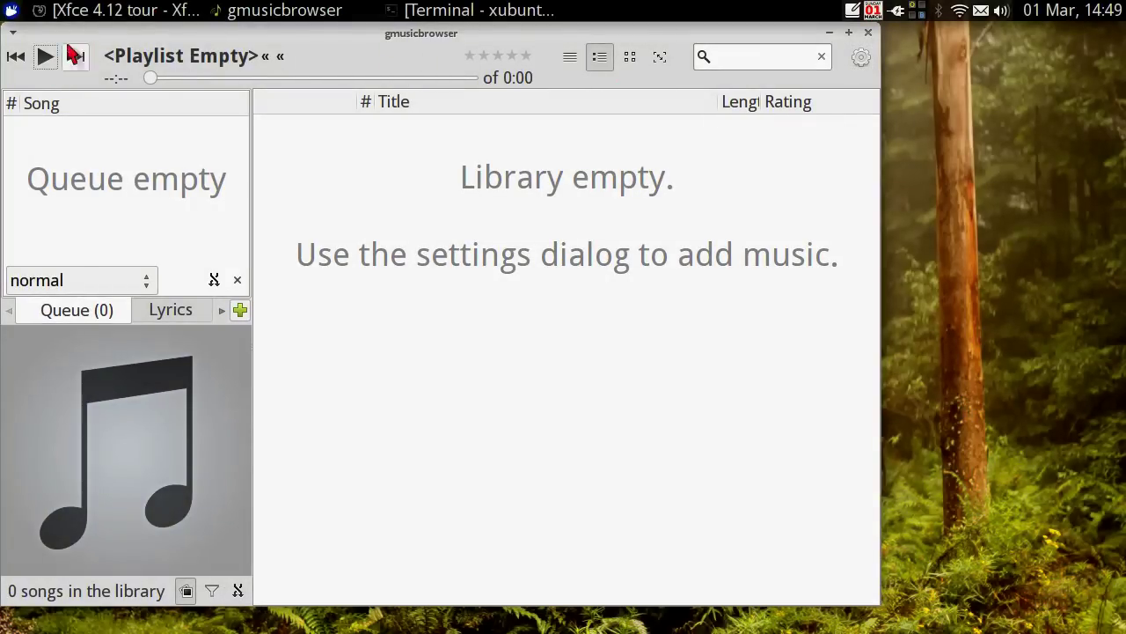
- Look through gmusicbrowser's queue options, the Lyrics page and the choices for adding a list, page layout or context page
right_click(196, 158)
mouse_move(202, 167)
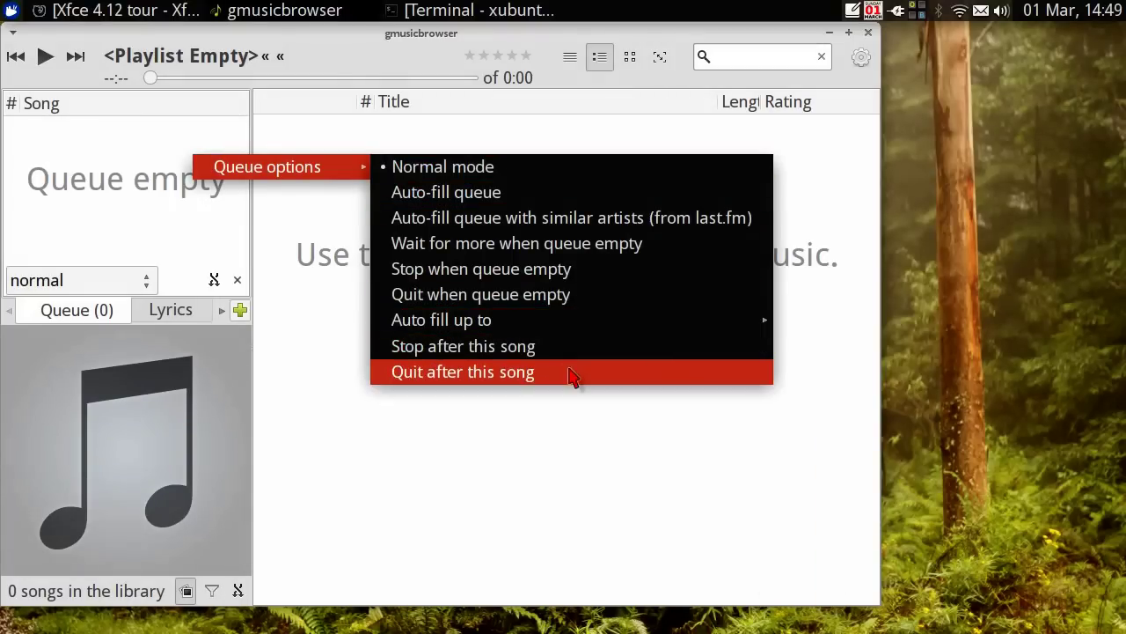
left_click(411, 526)
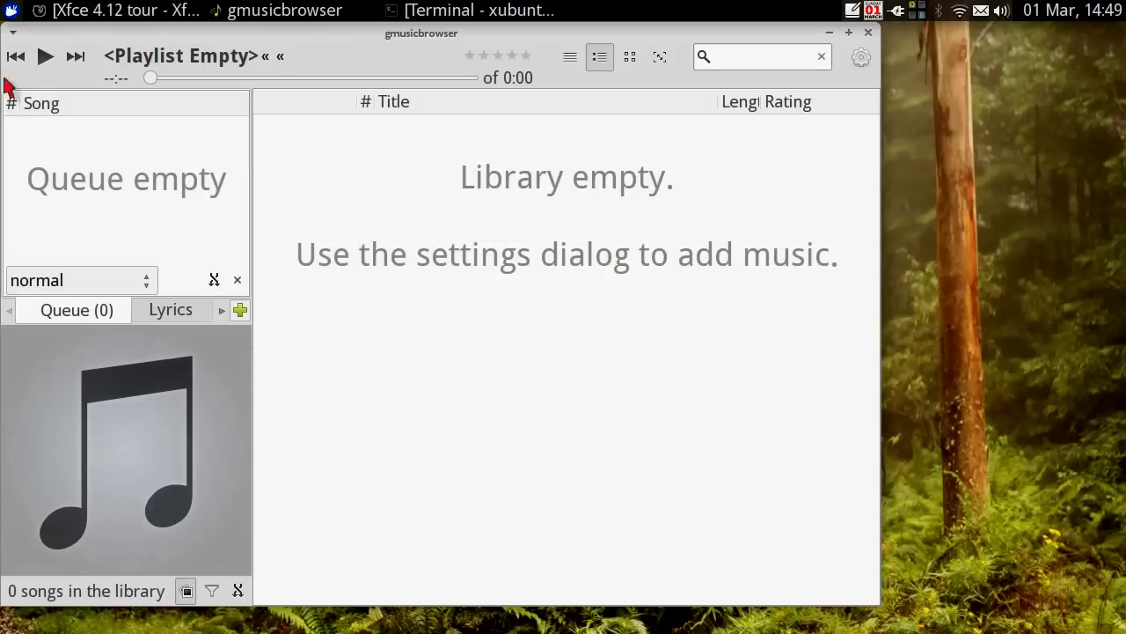
left_click(180, 313)
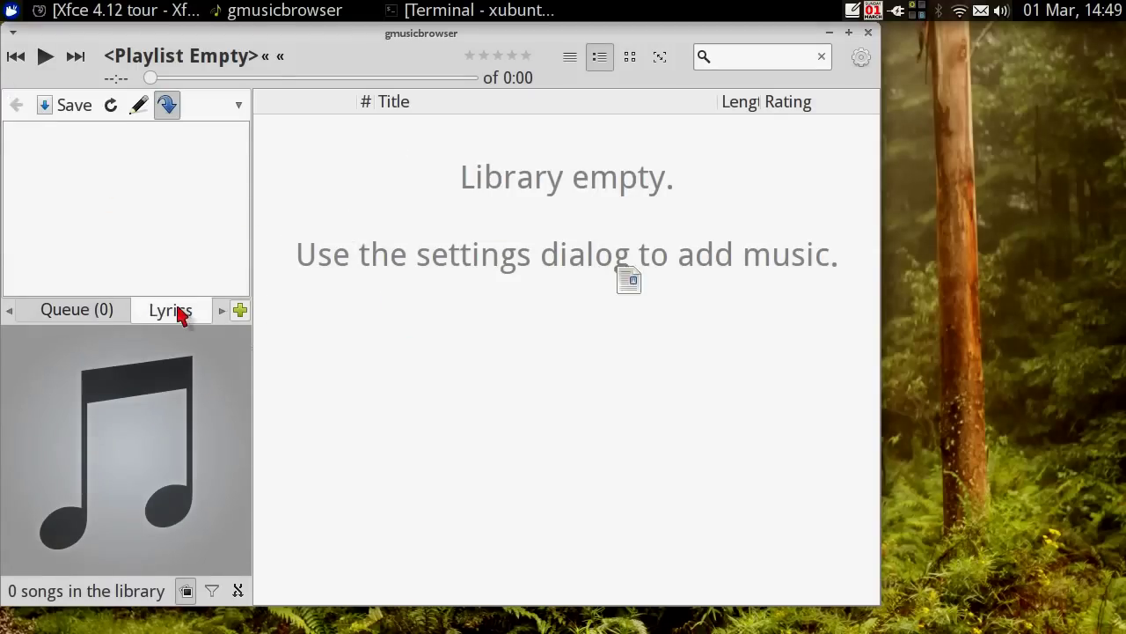
left_click(240, 312)
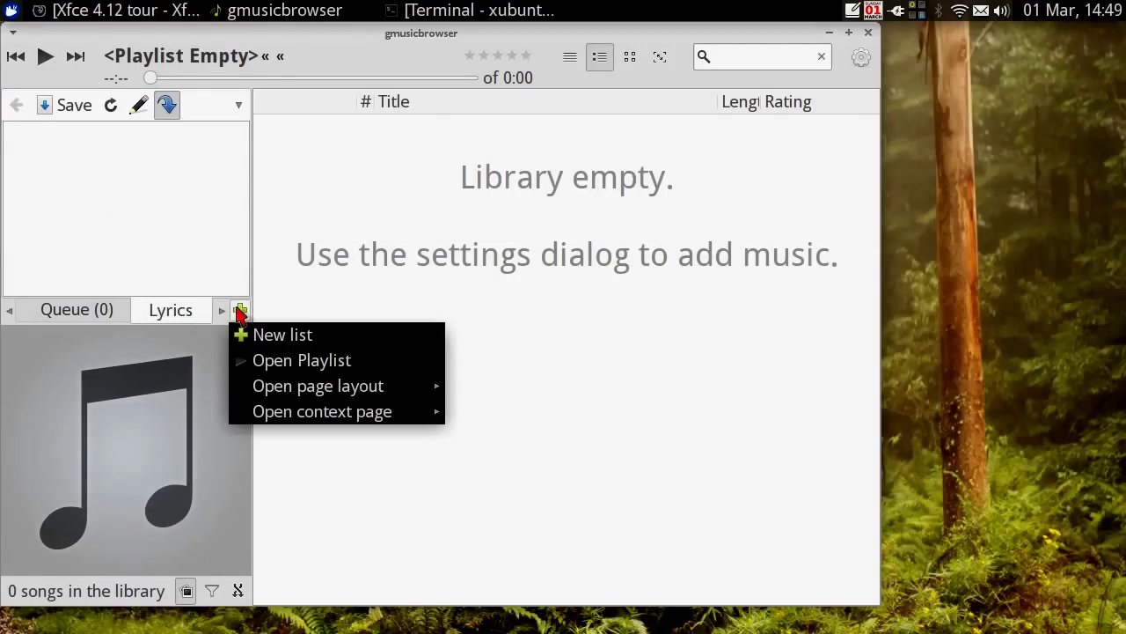
mouse_move(310, 394)
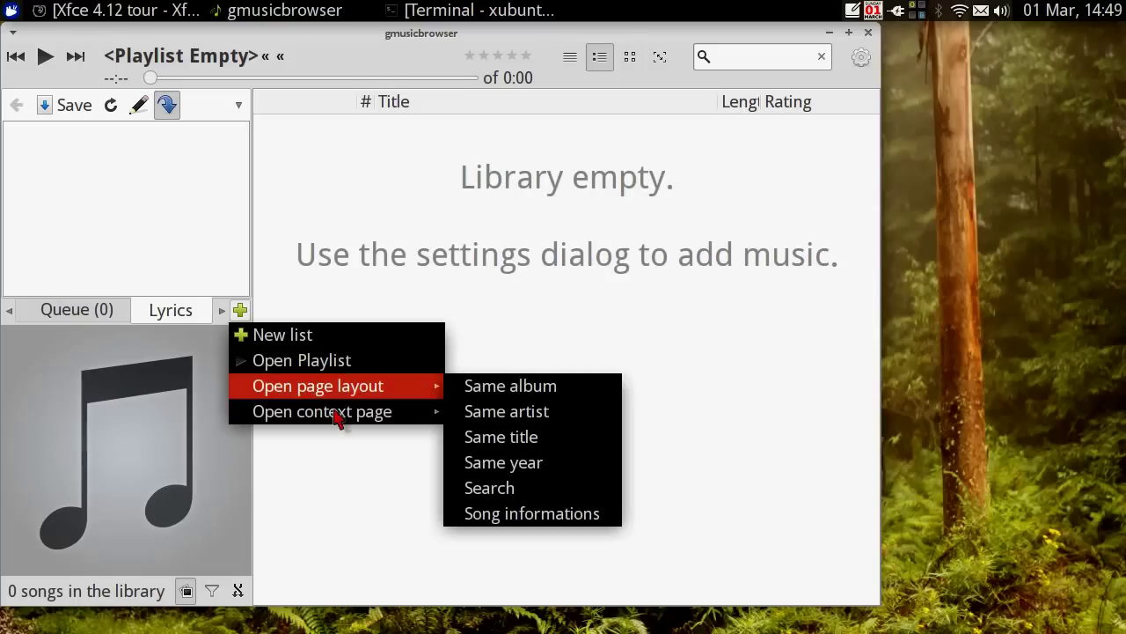
left_click(840, 79)
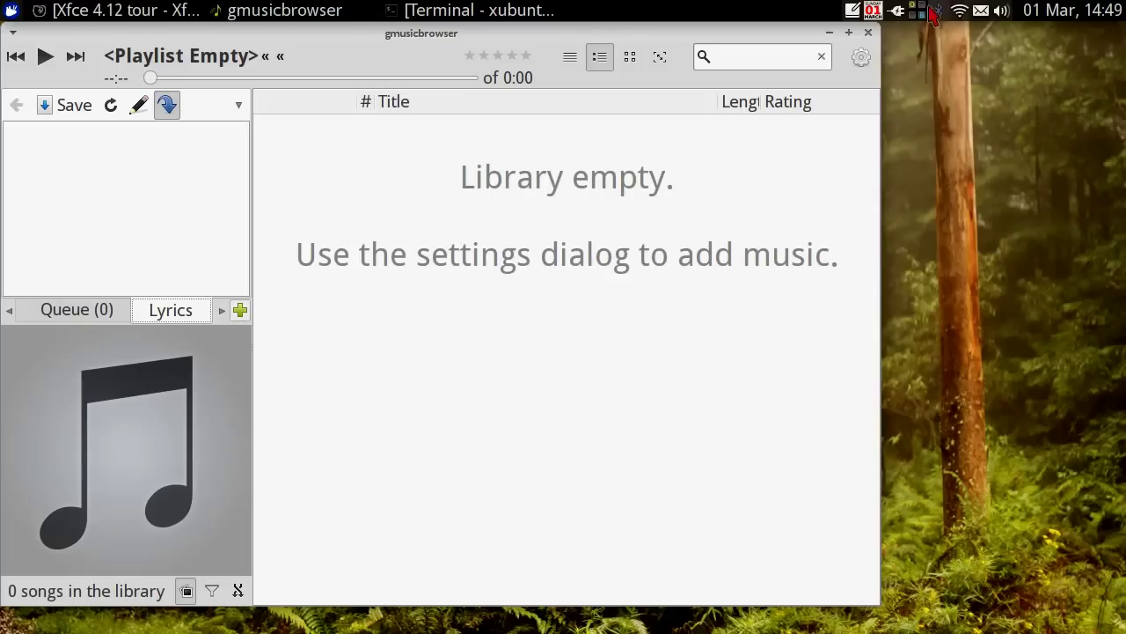
- View gmusicbrowser's Equalizer, moving its window lower over the library area, and close it
left_click(861, 57)
mouse_move(899, 146)
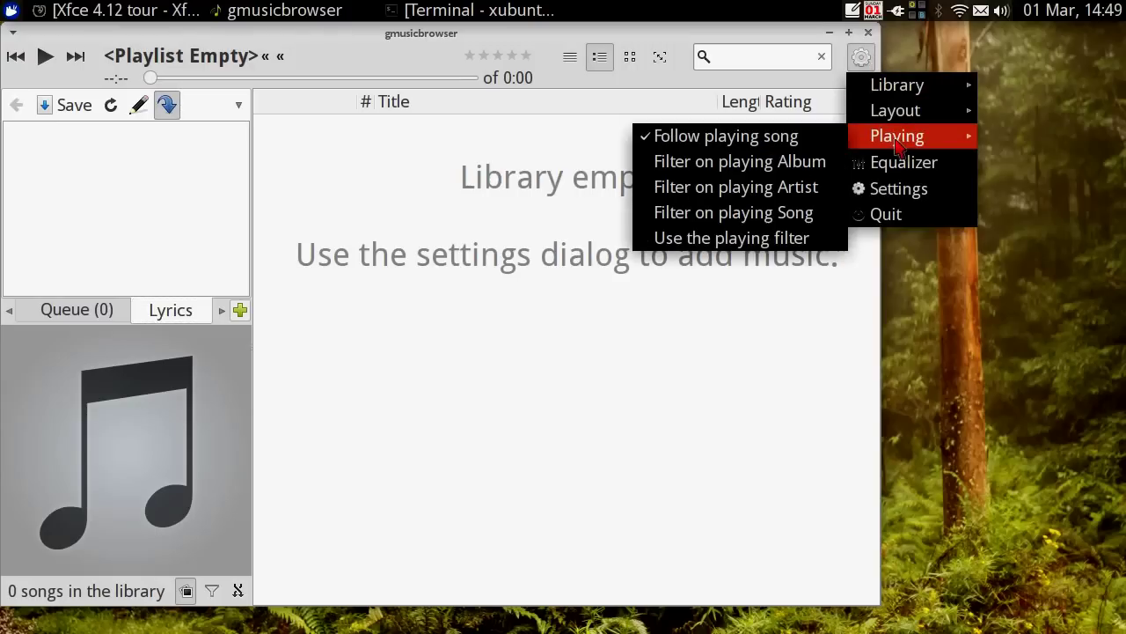
left_click(902, 167)
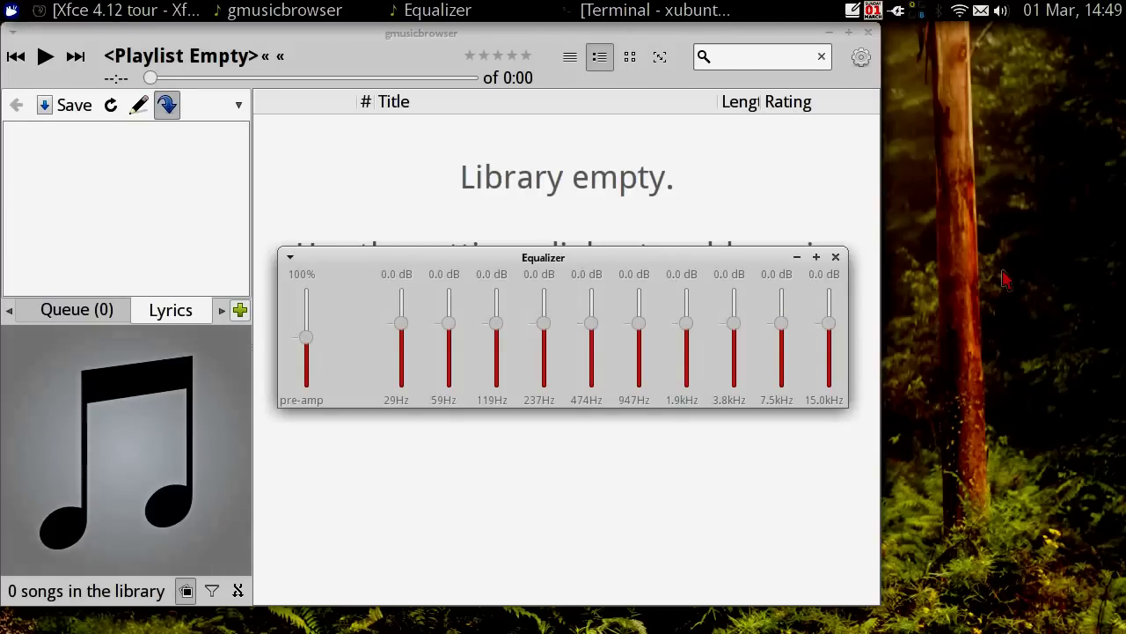
left_click_drag(747, 259, 749, 344)
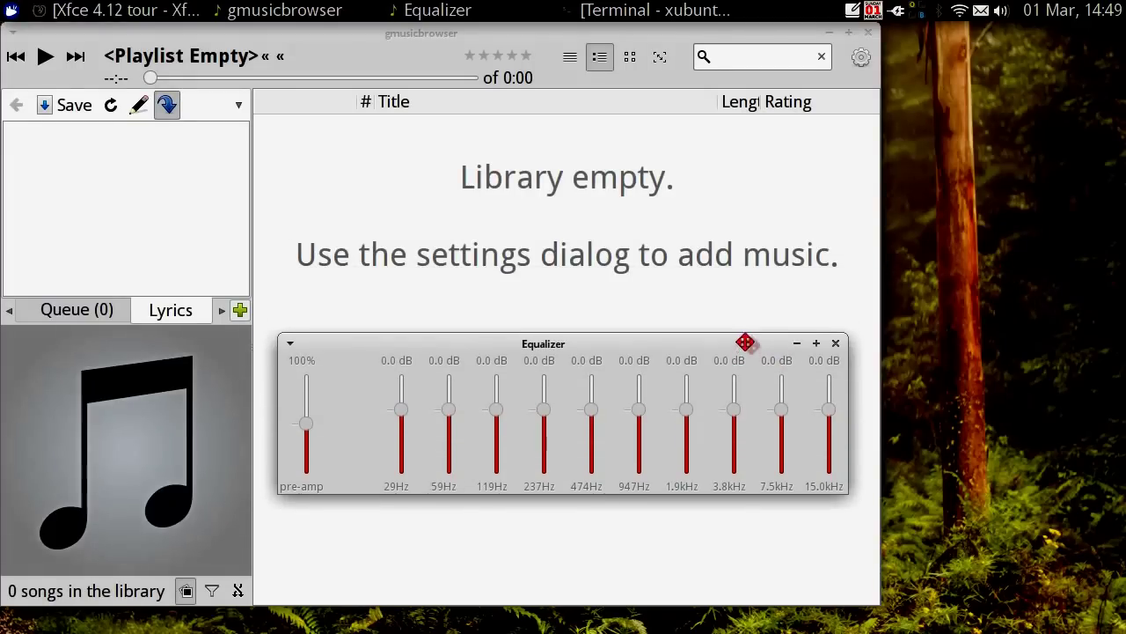
left_click(838, 344)
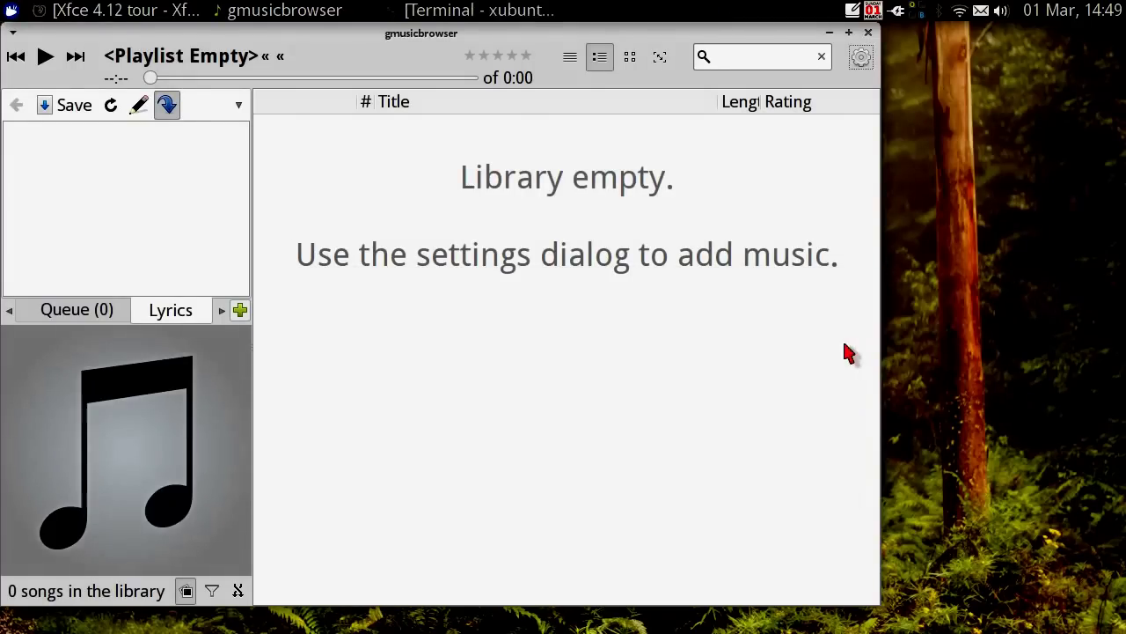
- Examine the Library, Audio, Layouts and Misc. settings of gmusicbrowser
left_click(846, 54)
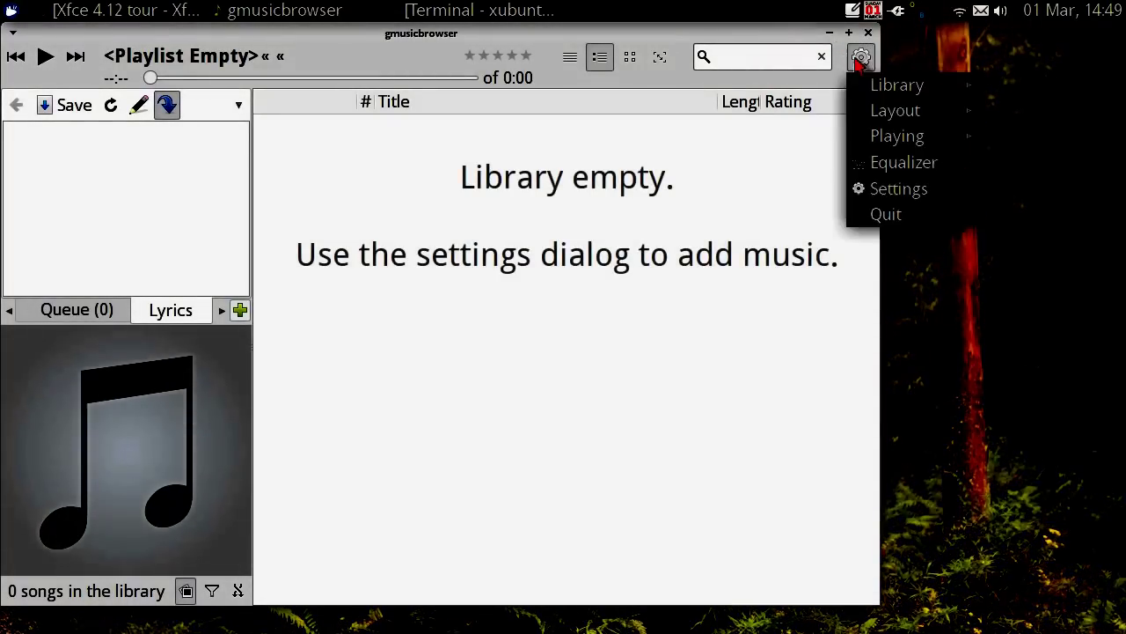
left_click(890, 189)
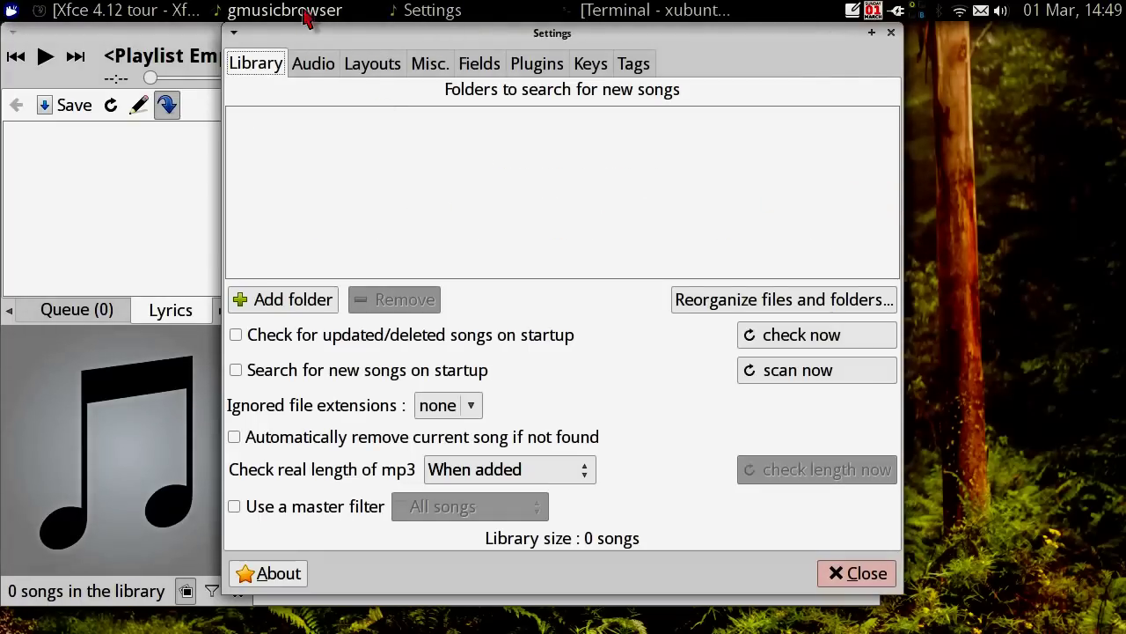
left_click(311, 81)
left_click(357, 74)
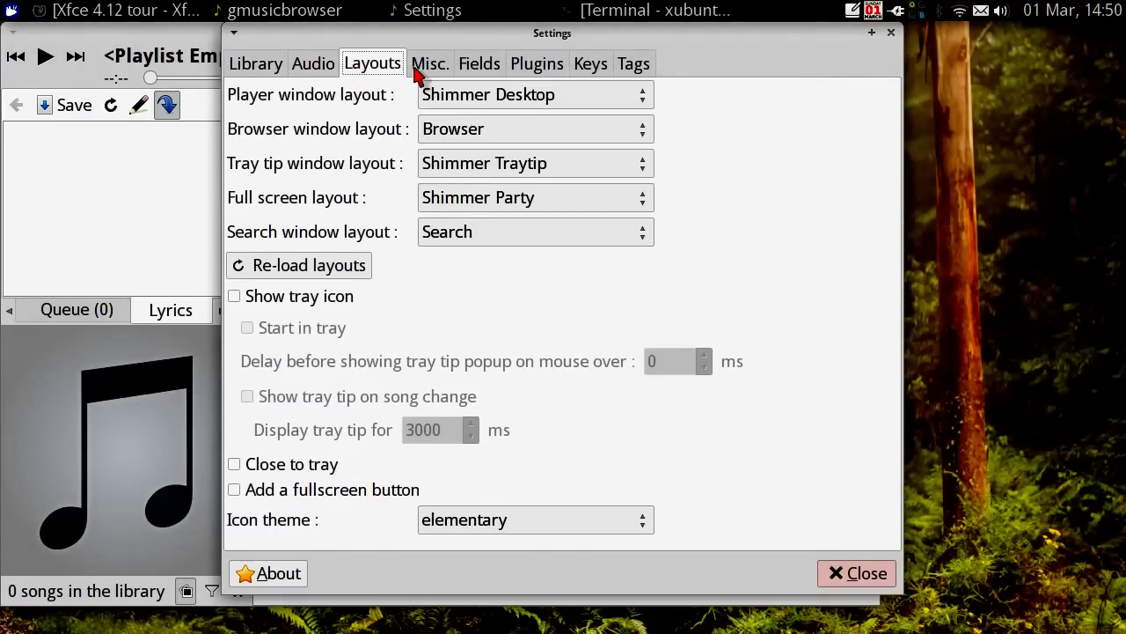
left_click(419, 74)
- Examine gmusicbrowser's full plugin list and its Keys and Tags settings, and close the settings
left_click(533, 69)
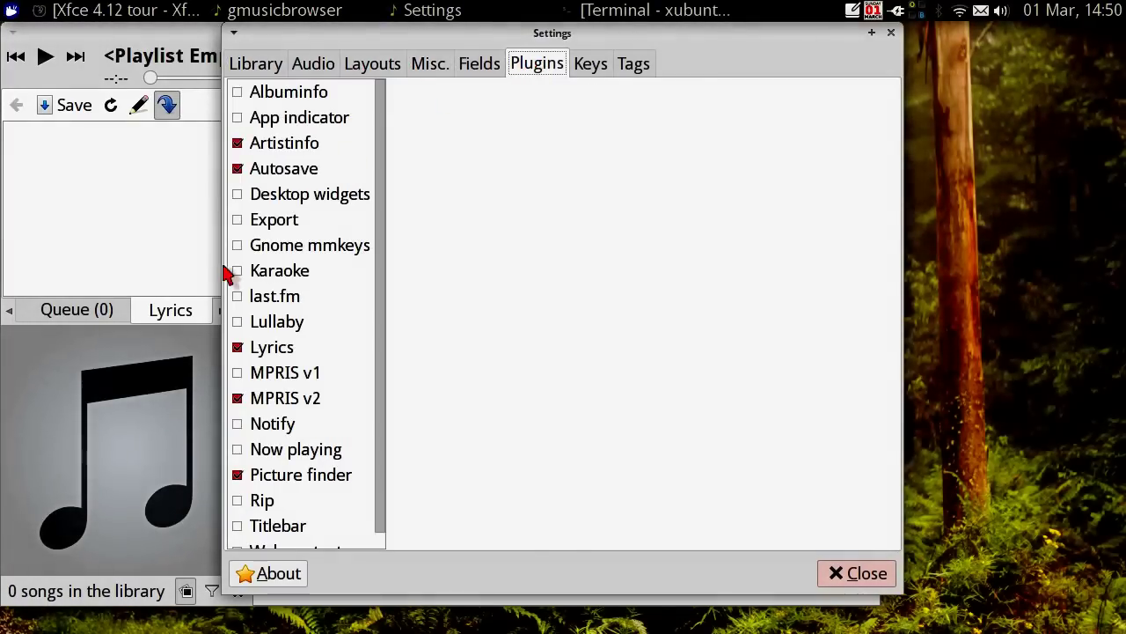
scroll(278, 348, "down", 1)
scroll(278, 348, "up", 1)
scroll(279, 347, "down", 1)
scroll(278, 347, "up", 1)
scroll(278, 348, "down", 1)
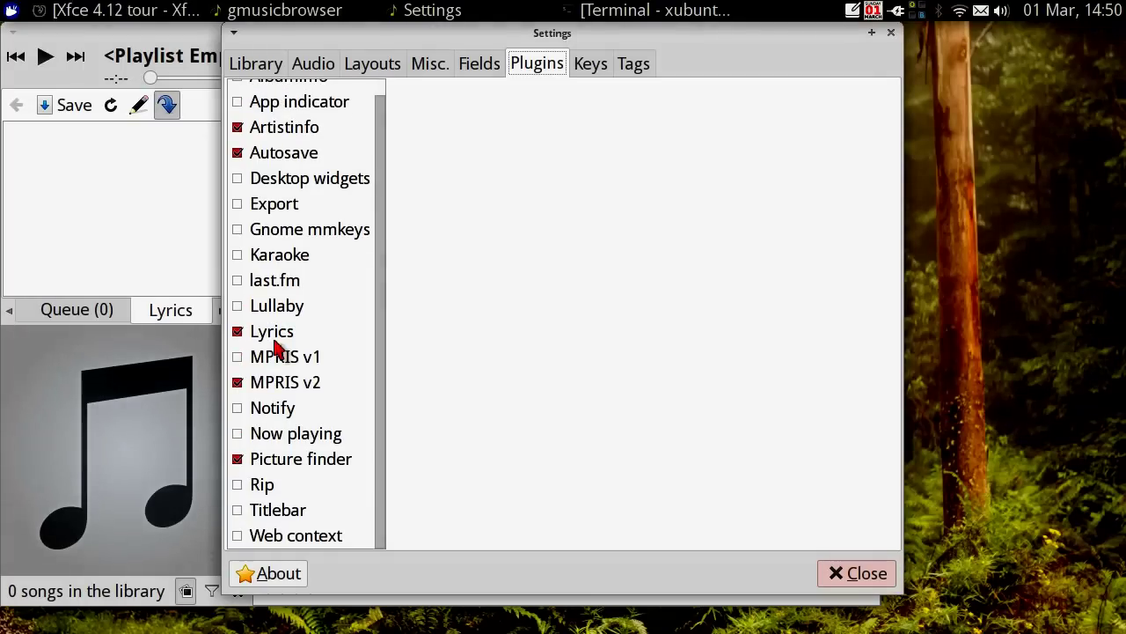
left_click(598, 78)
left_click(635, 75)
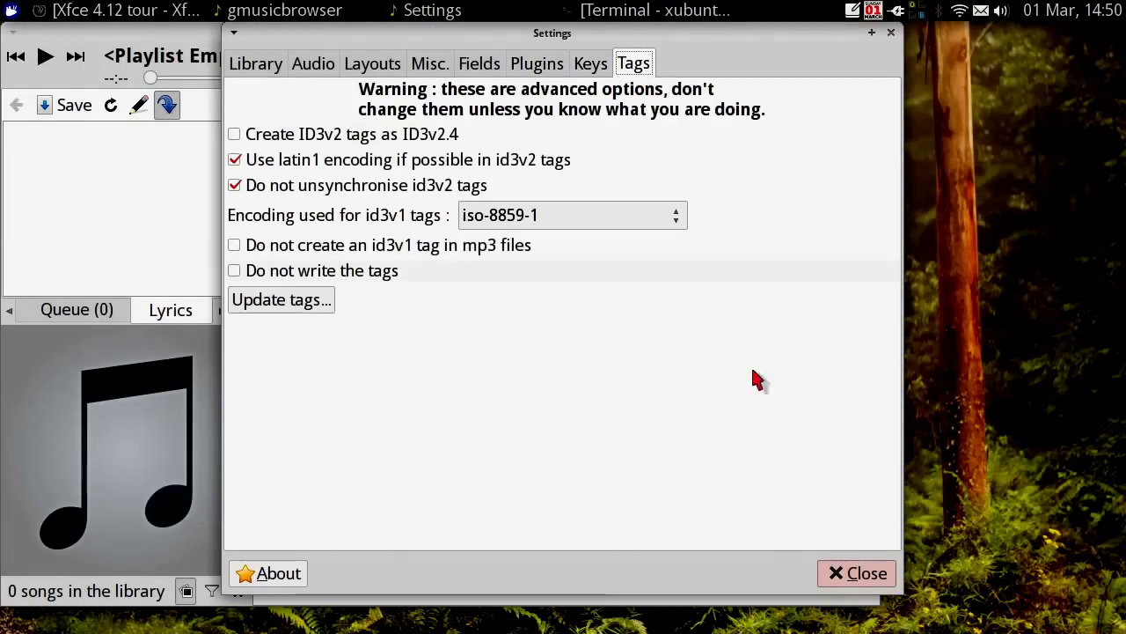
left_click(858, 572)
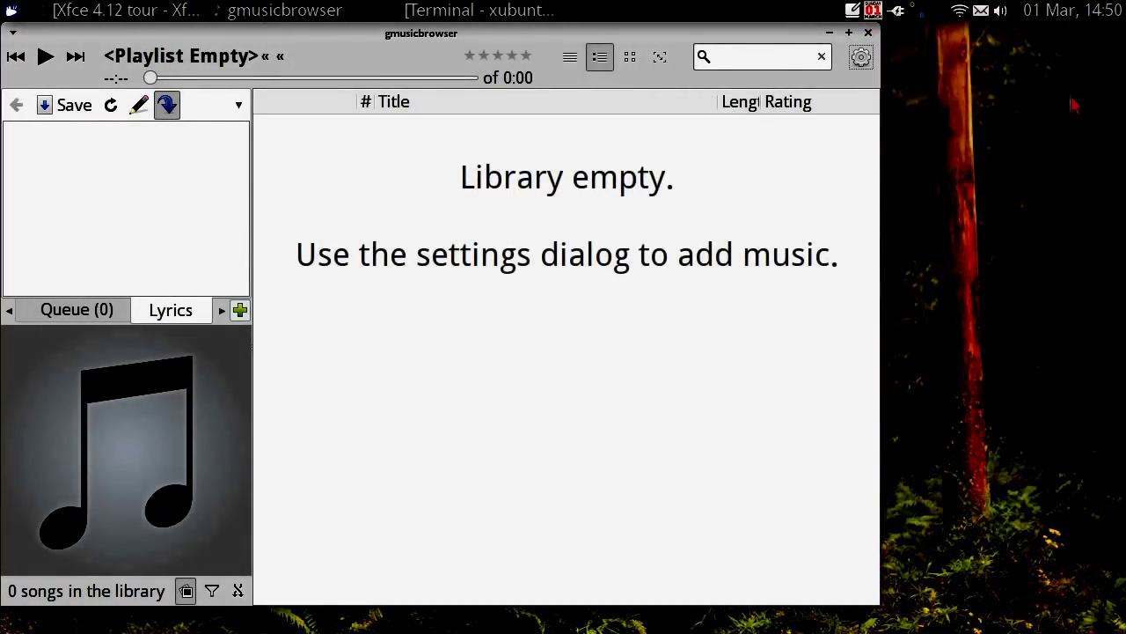
- Close gmusicbrowser, agreeing to terminate the unresponsive application
left_click(868, 32)
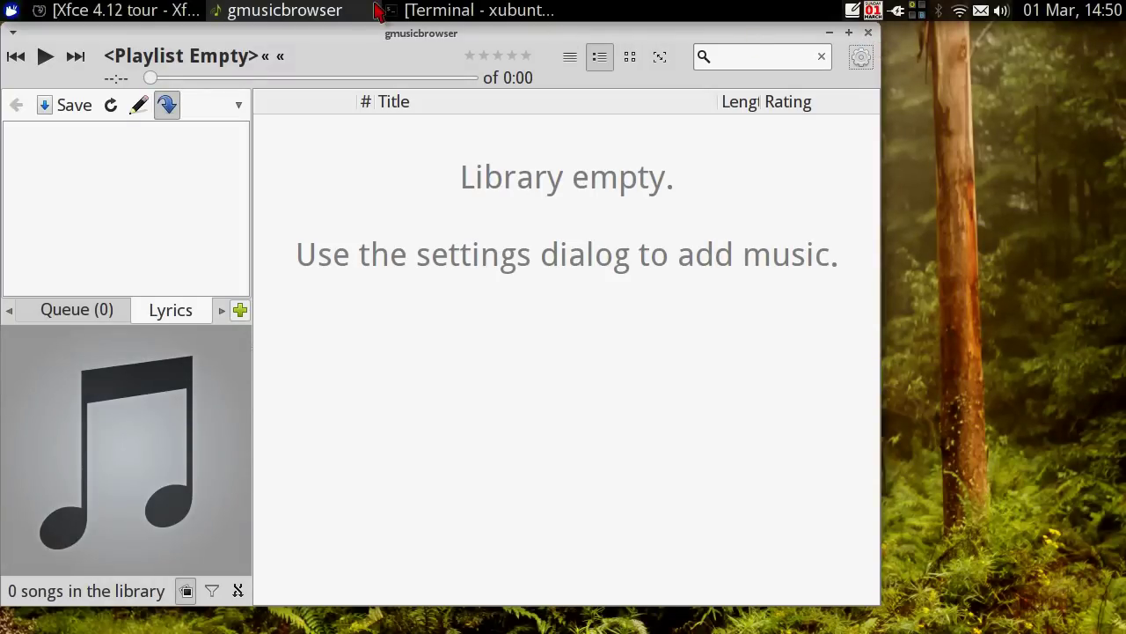
right_click(220, 39)
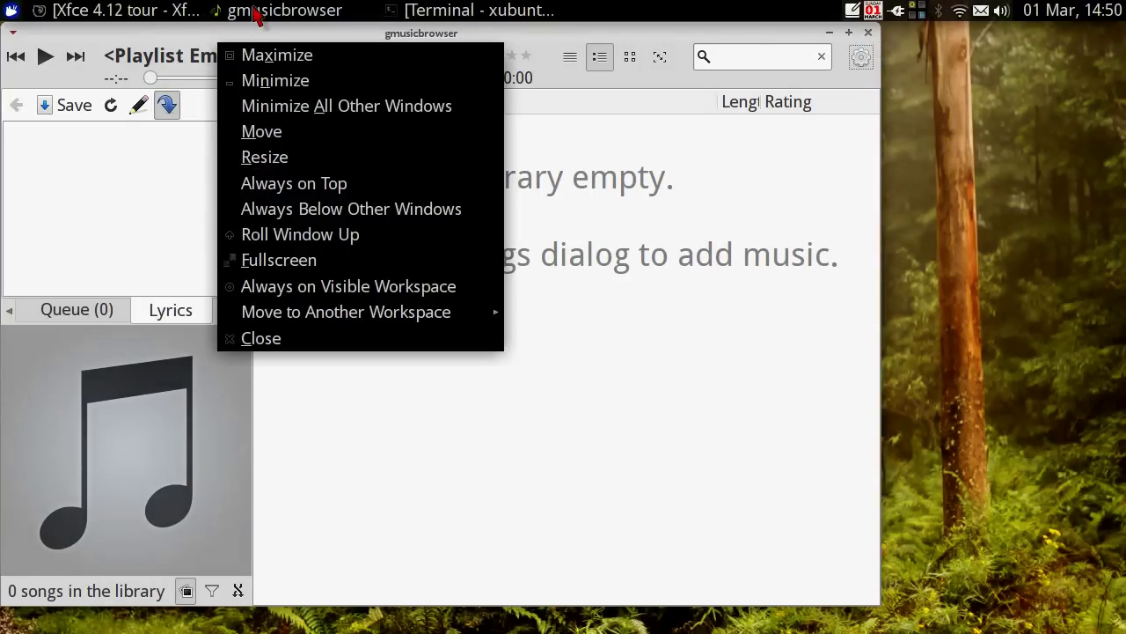
left_click(257, 339)
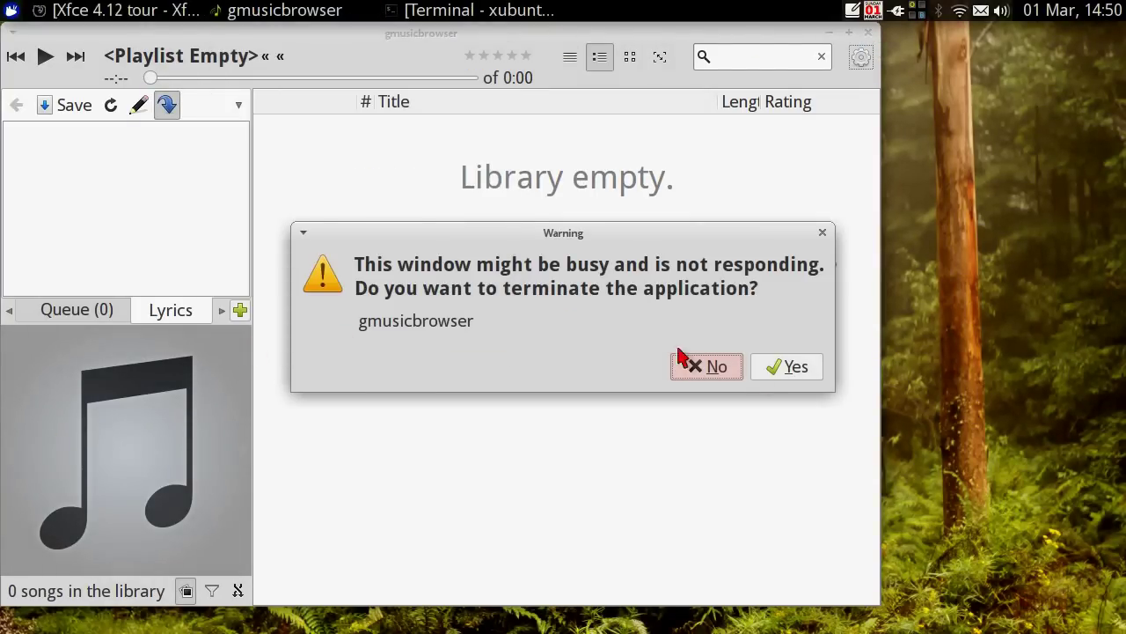
left_click(783, 367)
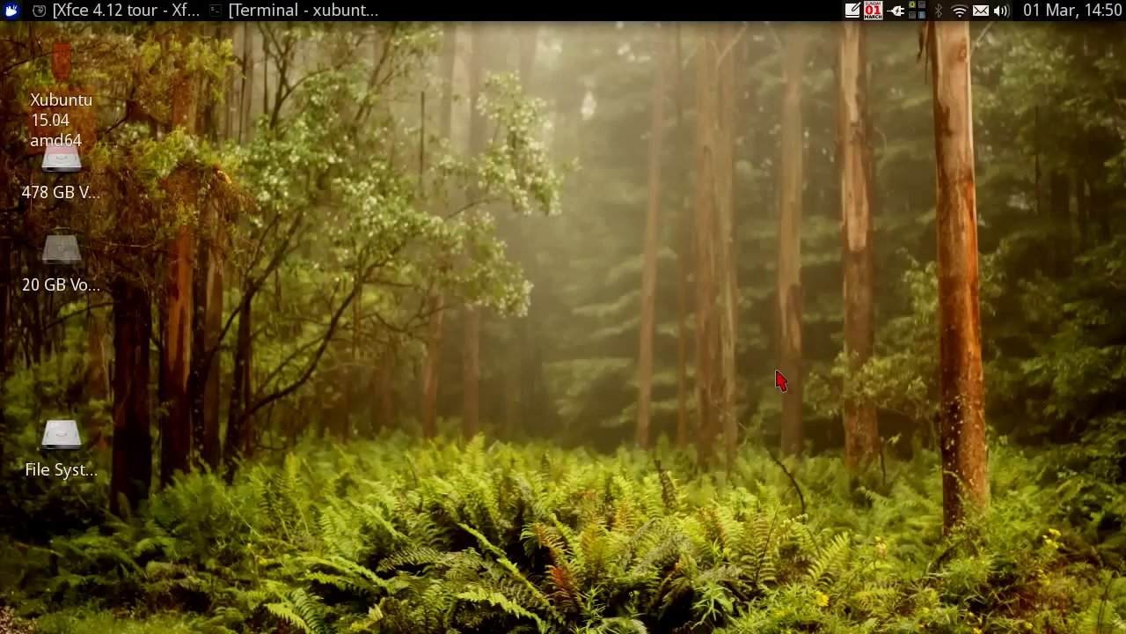
- Launch Parole Media Player from the Multimedia applications and try starting playback
left_click(11, 9)
left_click(868, 278)
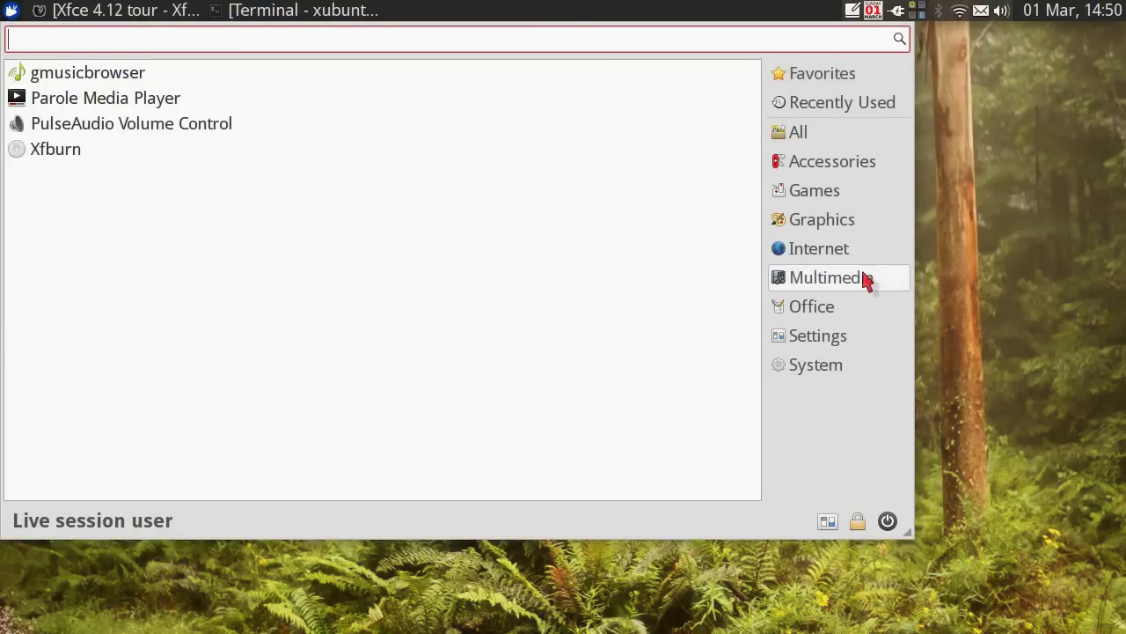
left_click(146, 97)
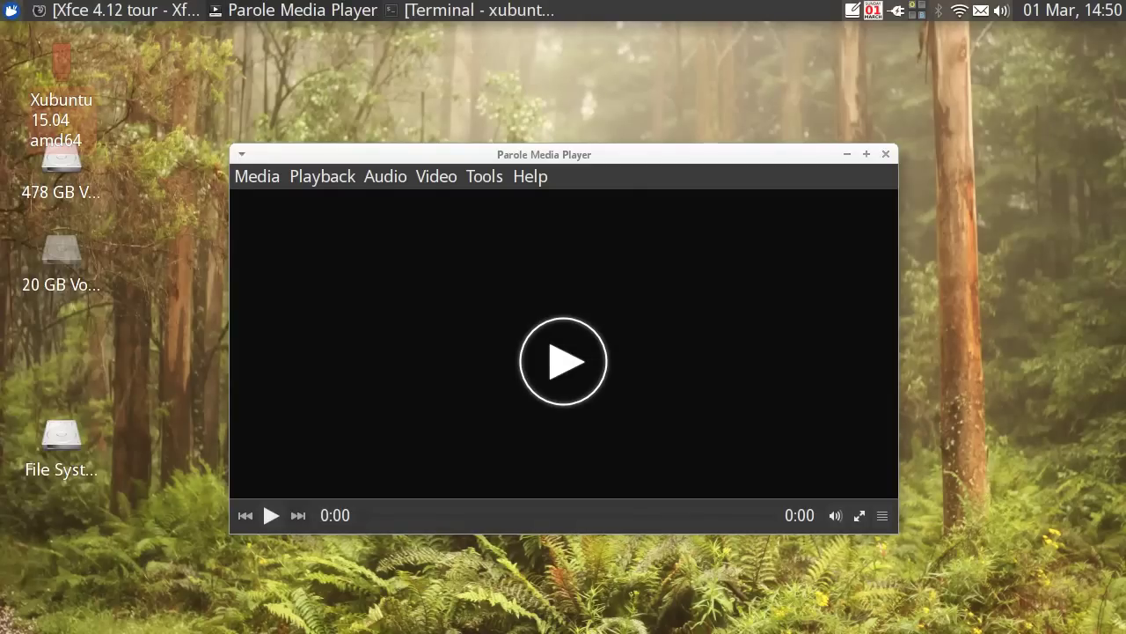
double_click(576, 374)
double_click(576, 374)
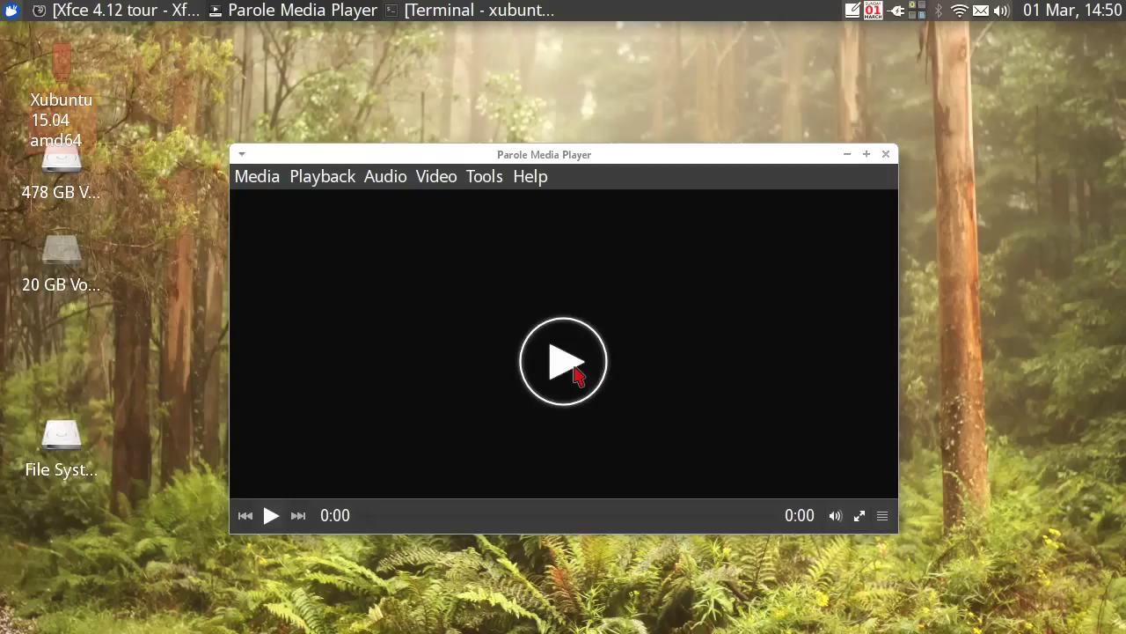
- Look through Parole's commands and plugins, and view its About information
left_click(265, 176)
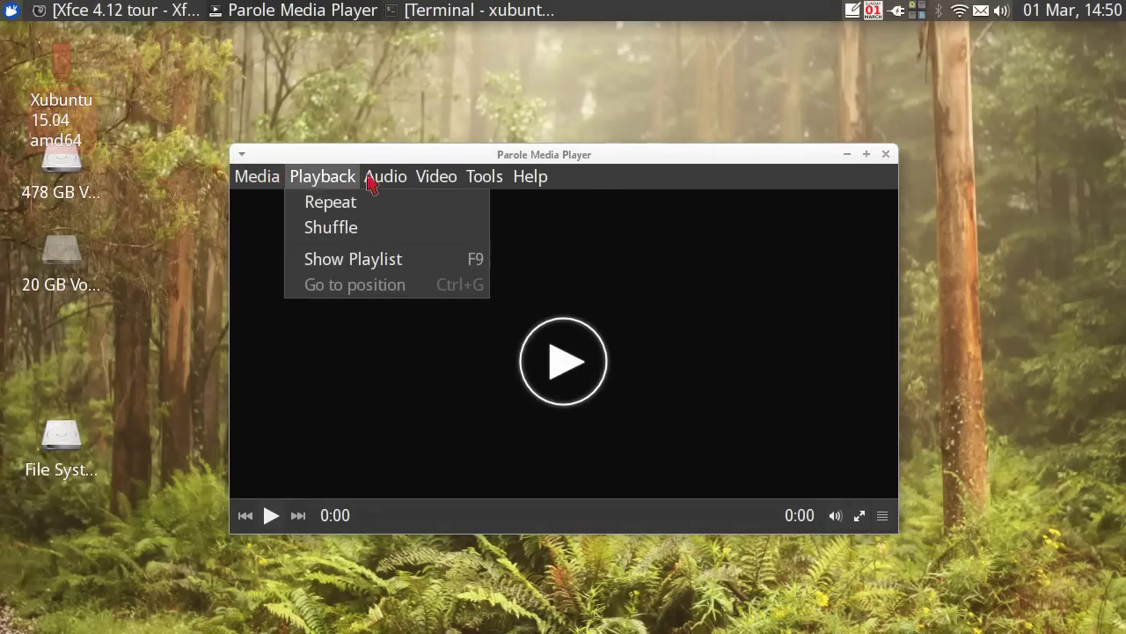
mouse_move(490, 187)
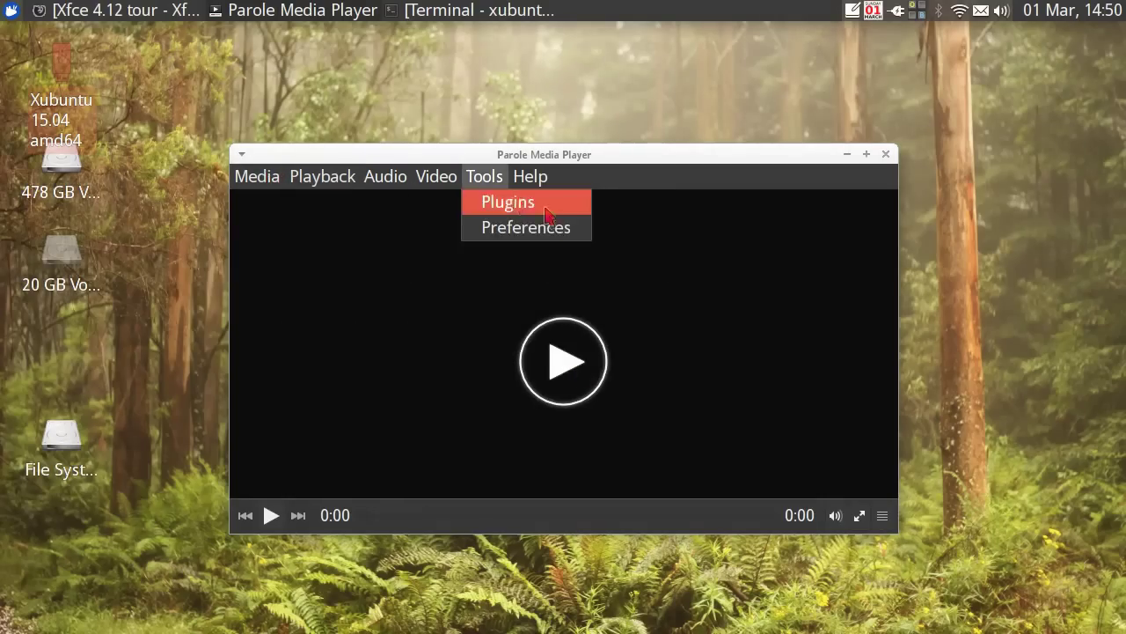
left_click(492, 202)
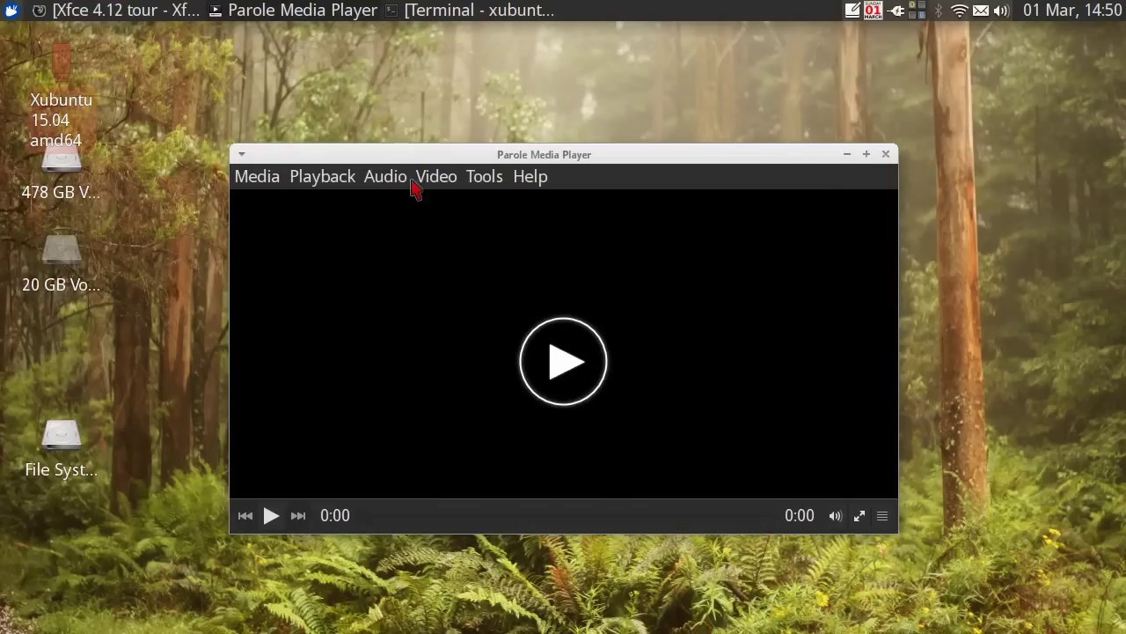
left_click(535, 176)
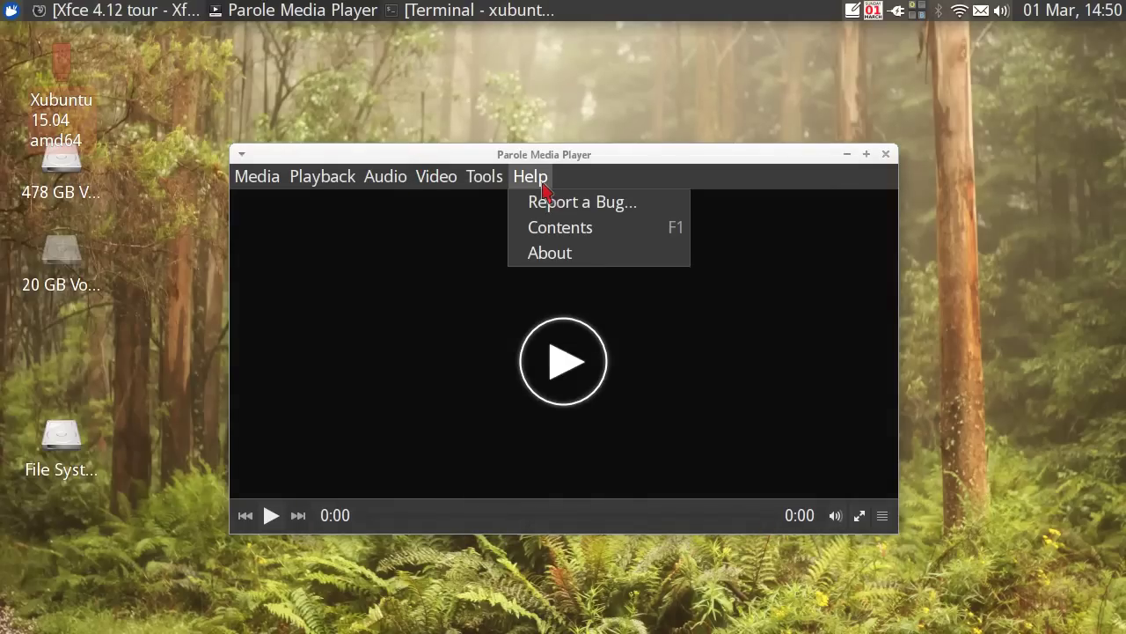
left_click(563, 253)
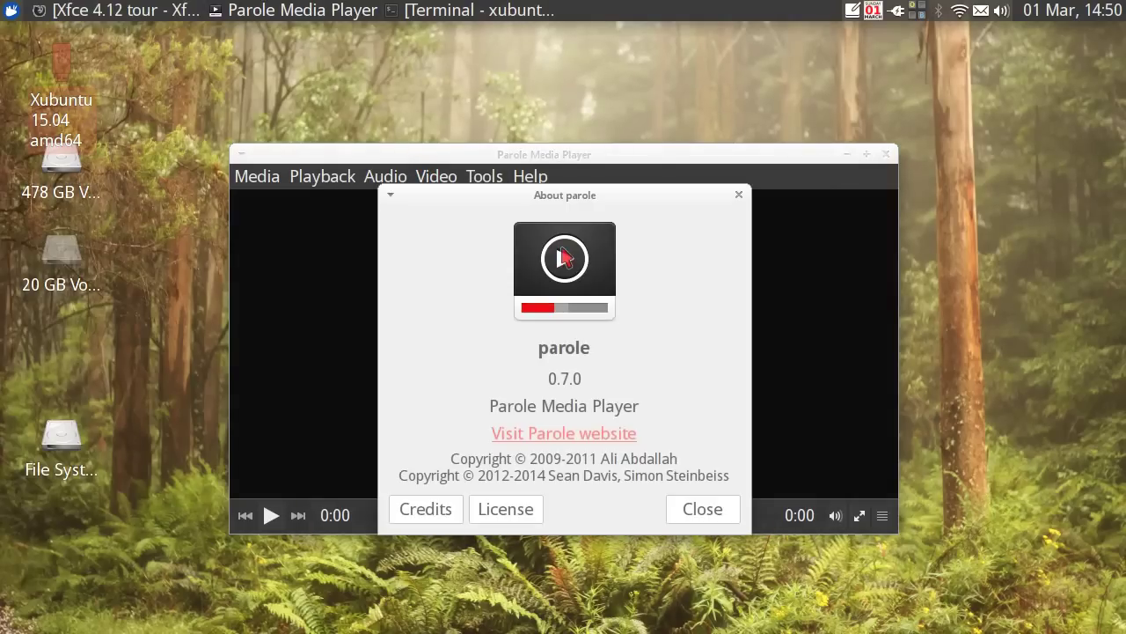
left_click(696, 507)
- Review Parole's General, Display, Playlist and Subtitles settings, and close the media player
left_click(249, 181)
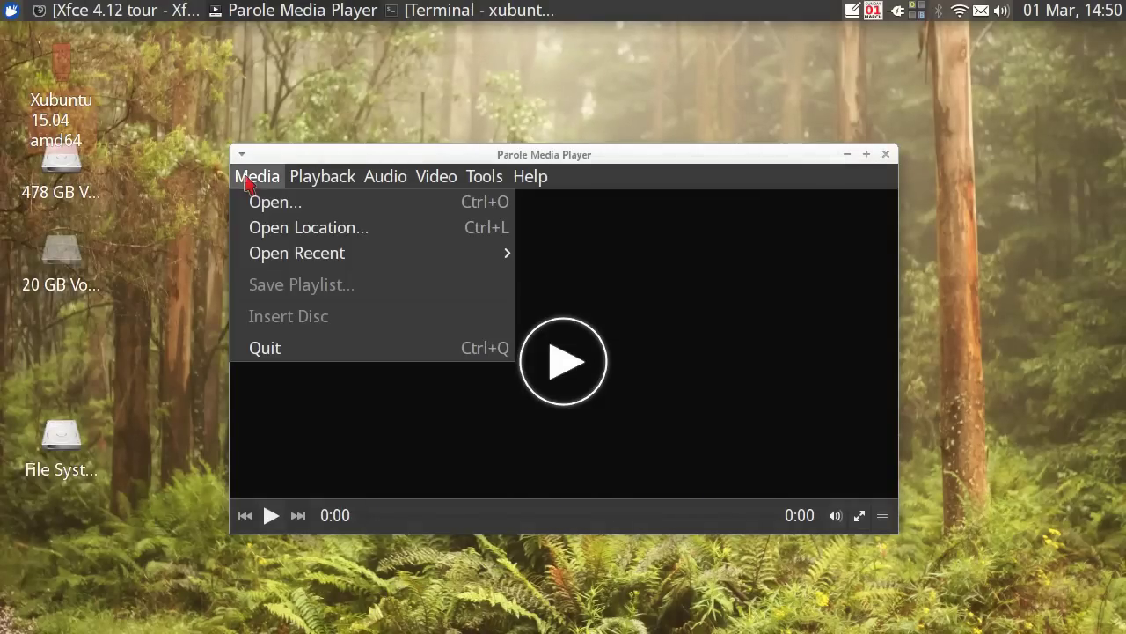
mouse_move(313, 183)
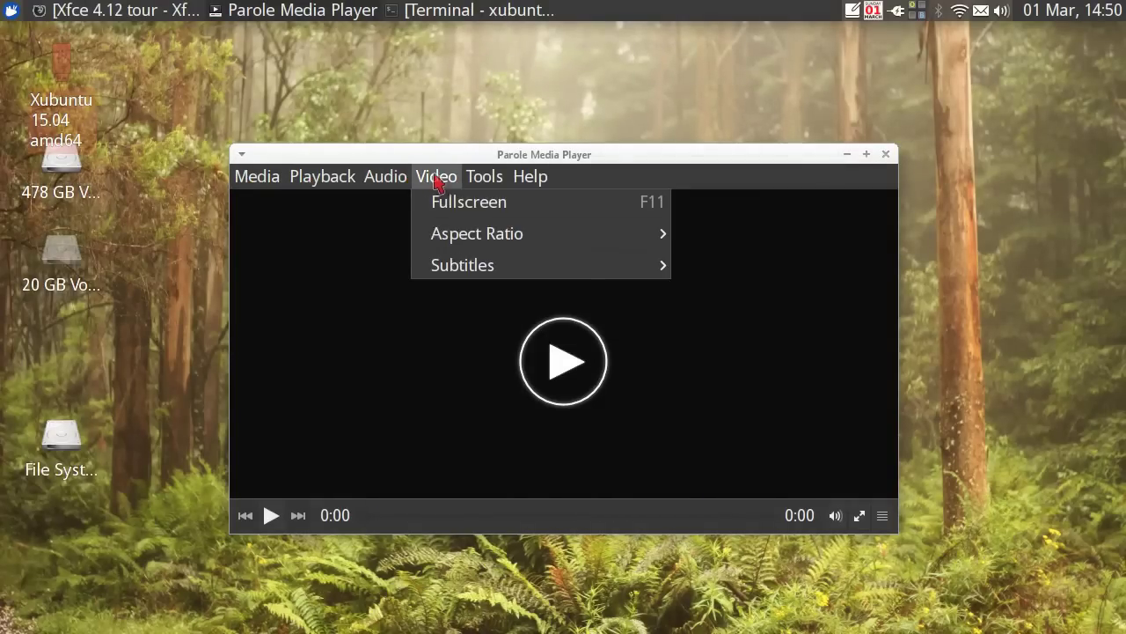
mouse_move(480, 176)
left_click(510, 229)
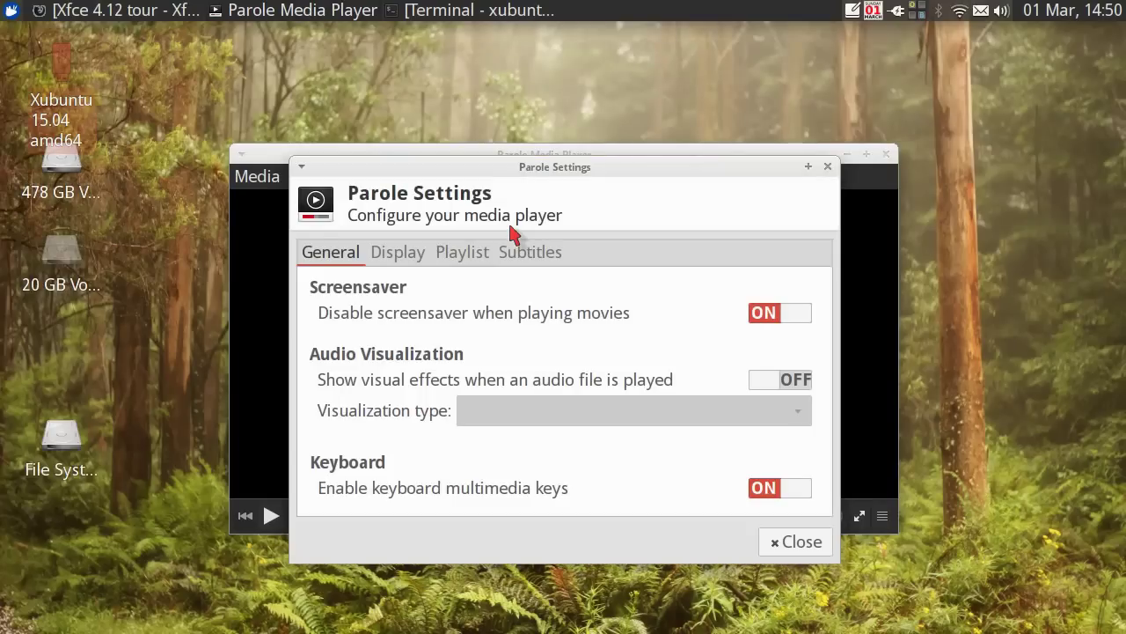
left_click(396, 257)
left_click(476, 257)
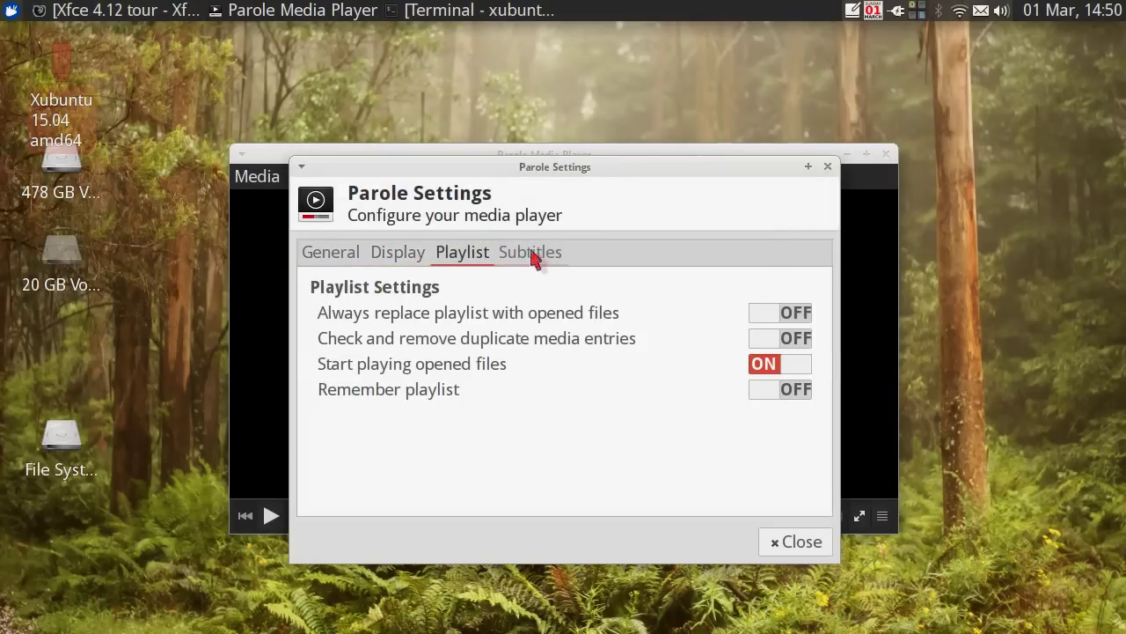
left_click(533, 257)
left_click(796, 541)
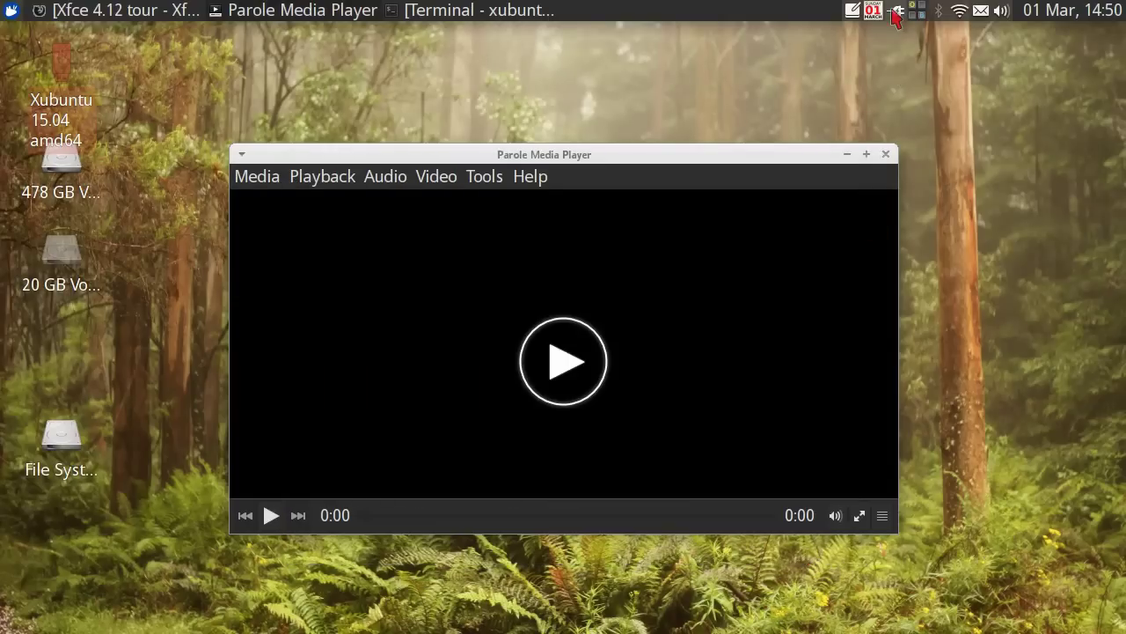
left_click(886, 155)
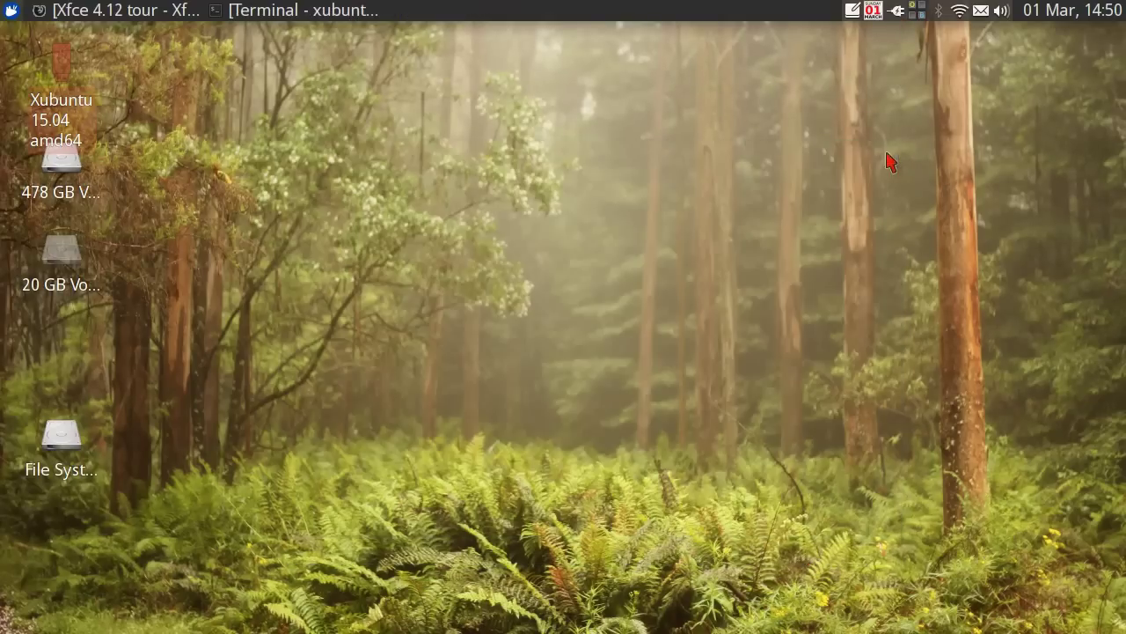
- Launch PulseAudio Volume Control from the Multimedia applications and move its window toward the middle of the desktop
left_click(11, 11)
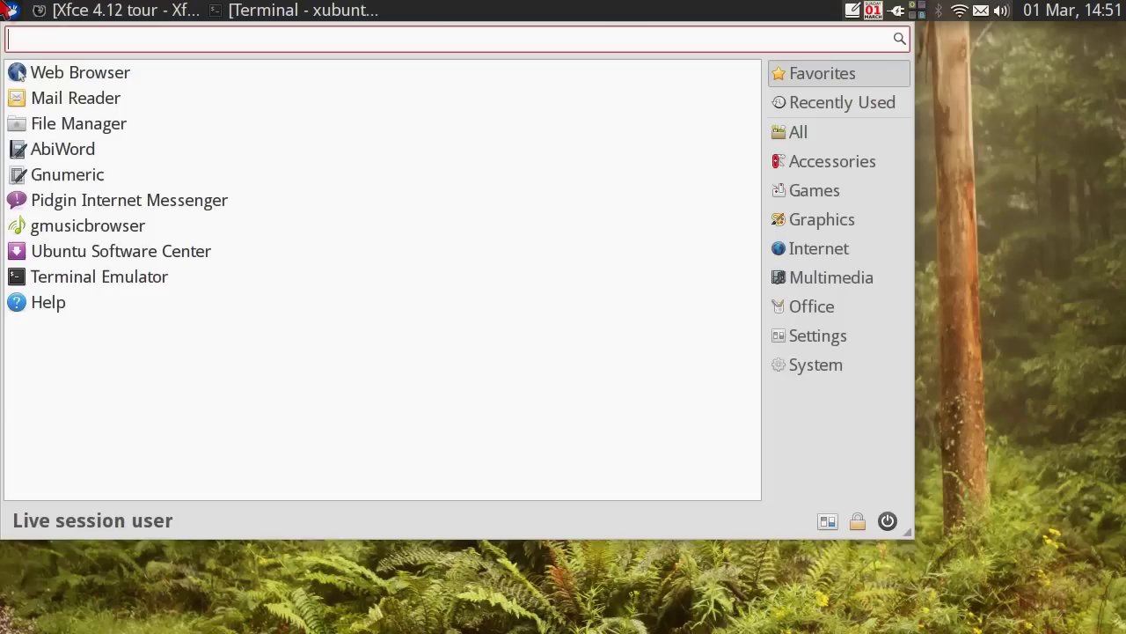
left_click(878, 282)
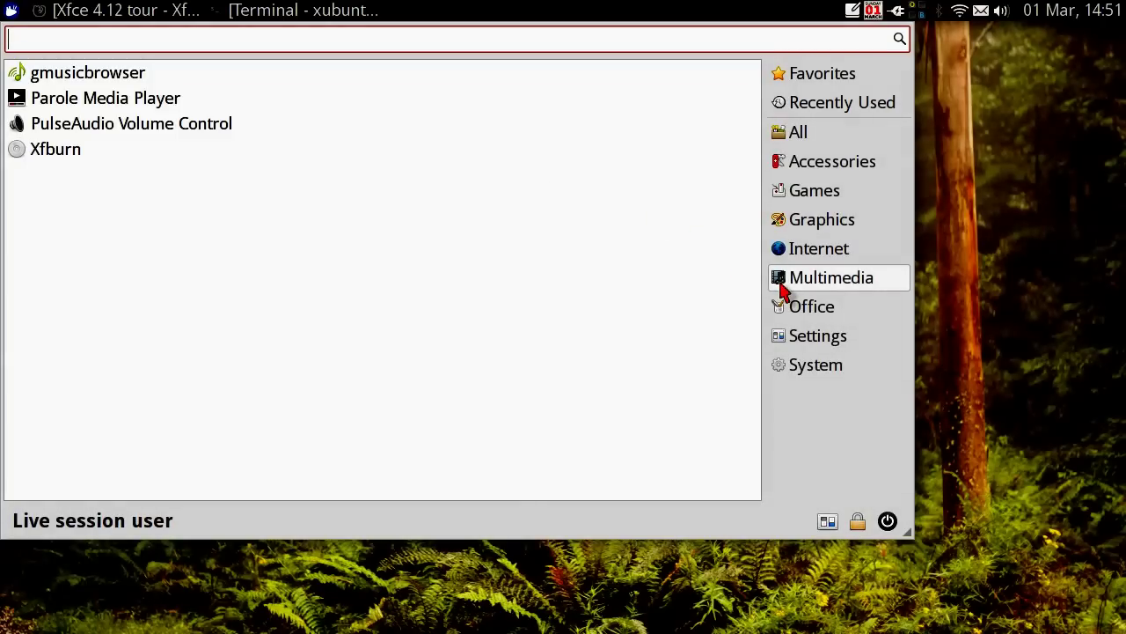
left_click(211, 127)
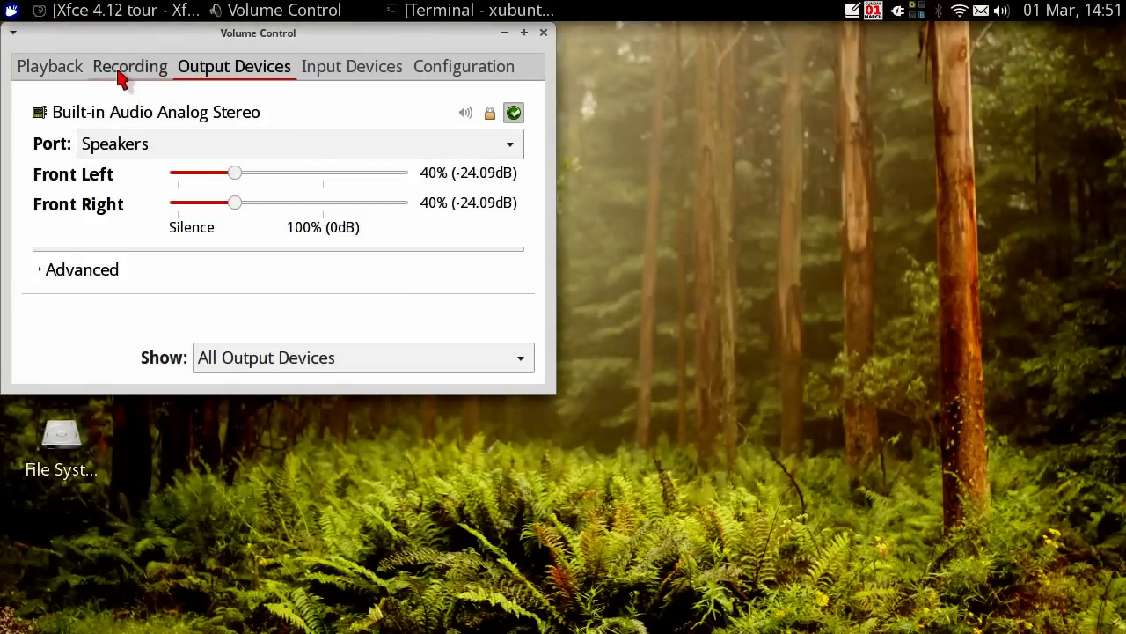
left_click_drag(132, 35, 328, 95)
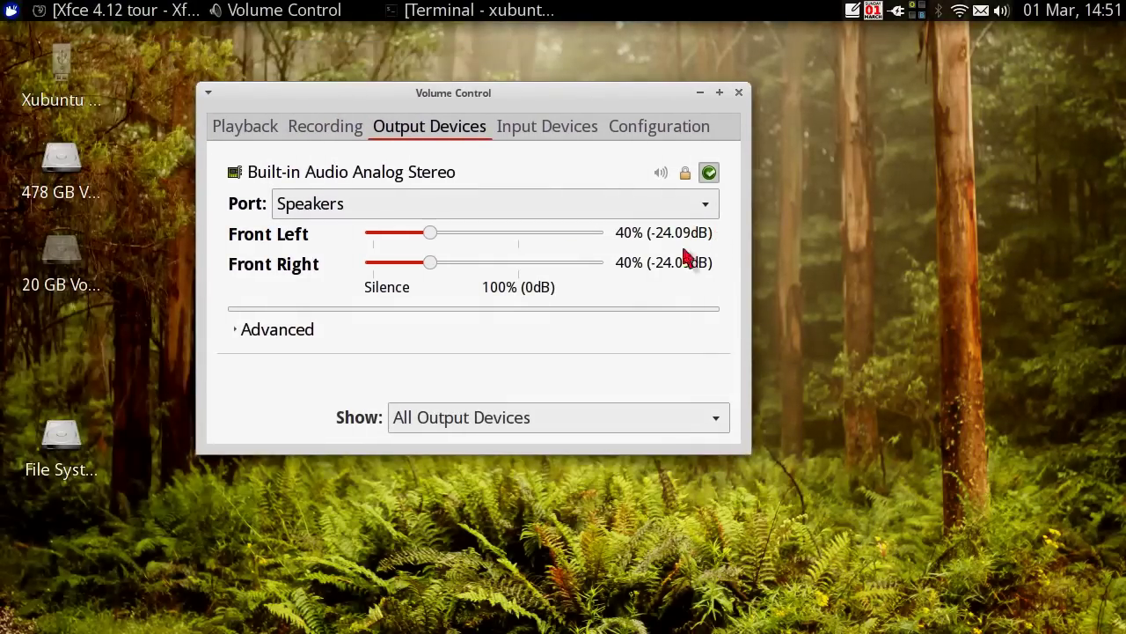
- Review Volume Control's output port options and its Recording, Playback, Output Devices and Input Devices settings
left_click(378, 204)
left_click(379, 234)
left_click(376, 205)
left_click(368, 173)
left_click(318, 129)
left_click(251, 130)
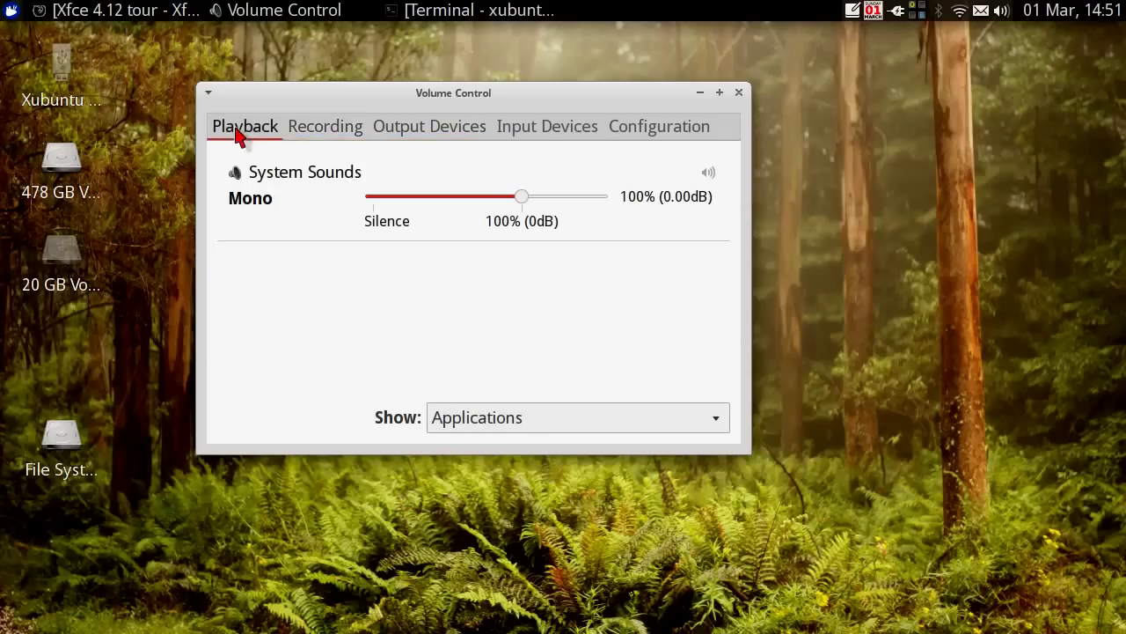
left_click(417, 119)
left_click(524, 140)
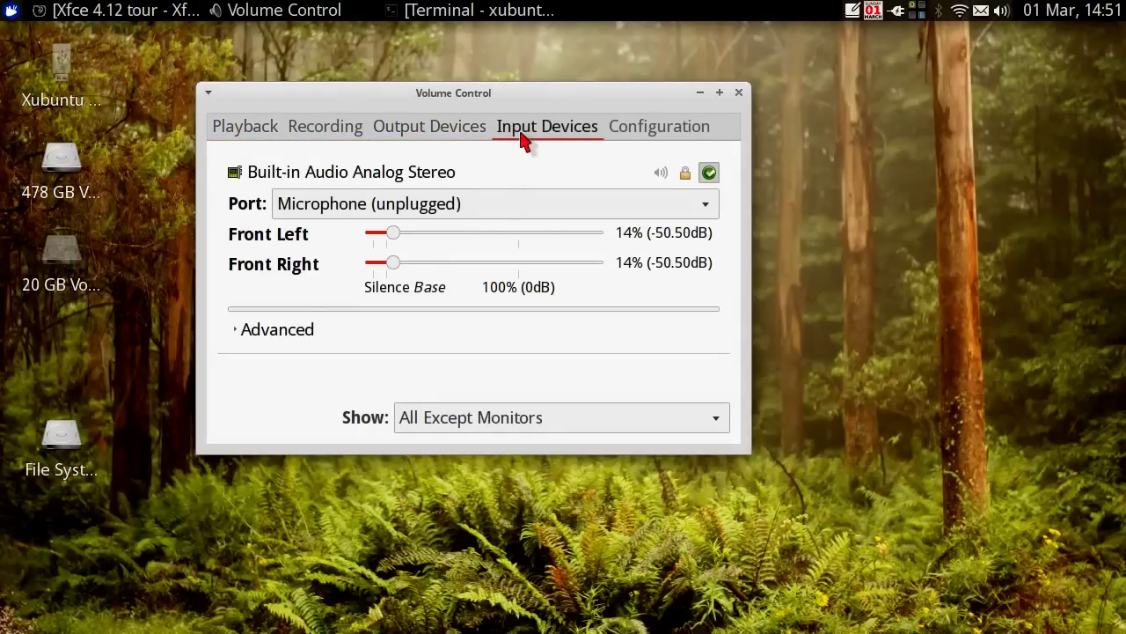
- Check the available Built-in Audio profiles, keep Analog Stereo Duplex, and close Volume Control
left_click(643, 132)
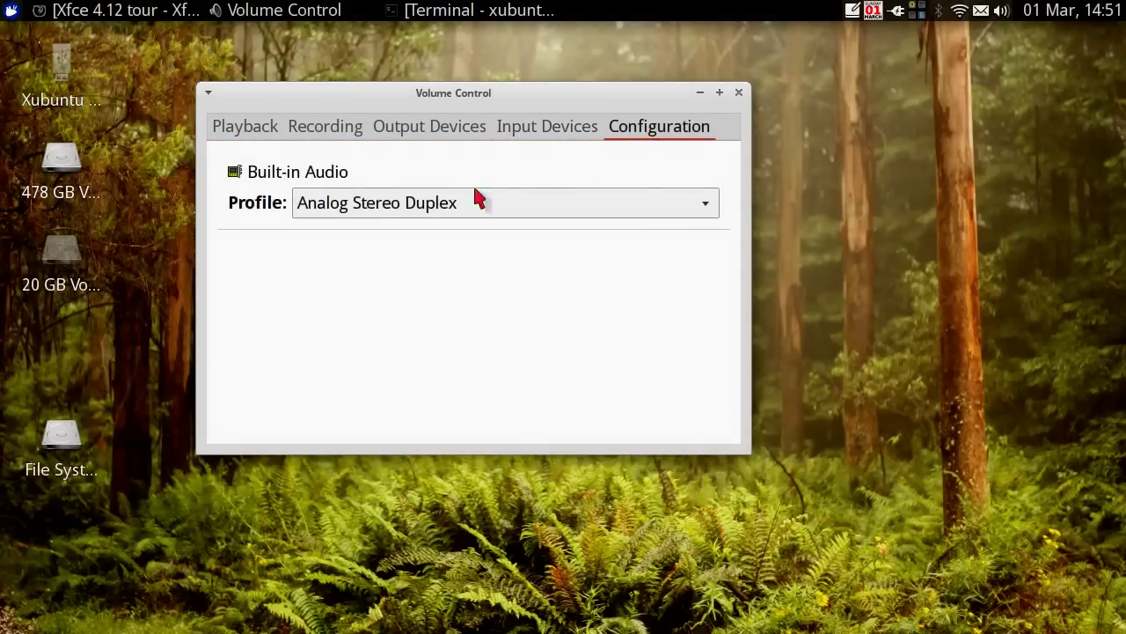
left_click(473, 200)
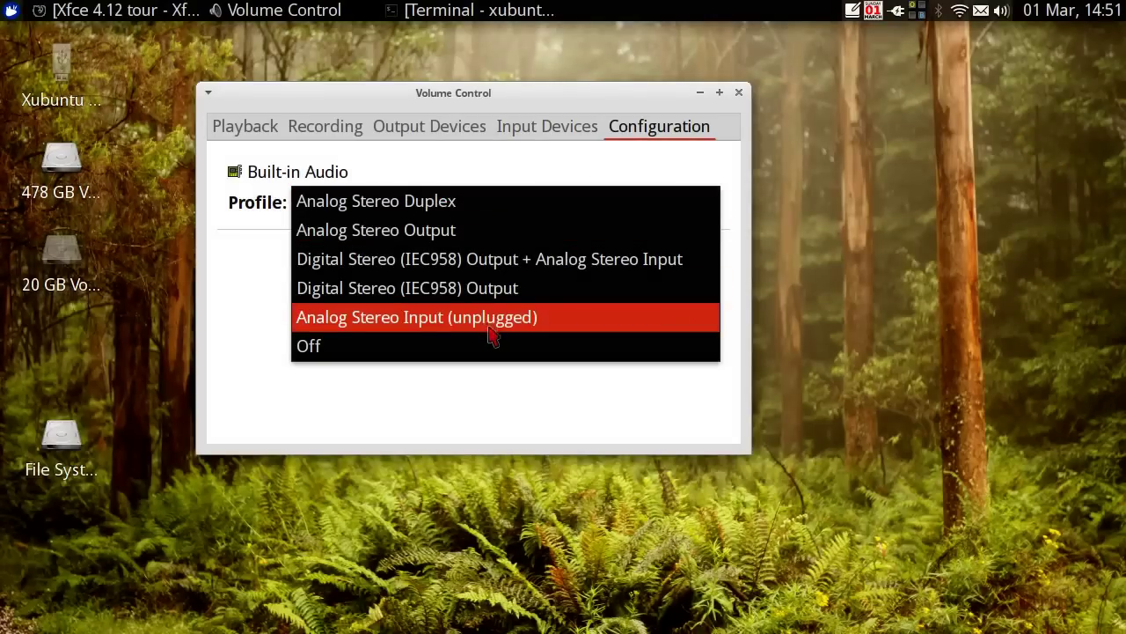
left_click(467, 201)
left_click(740, 92)
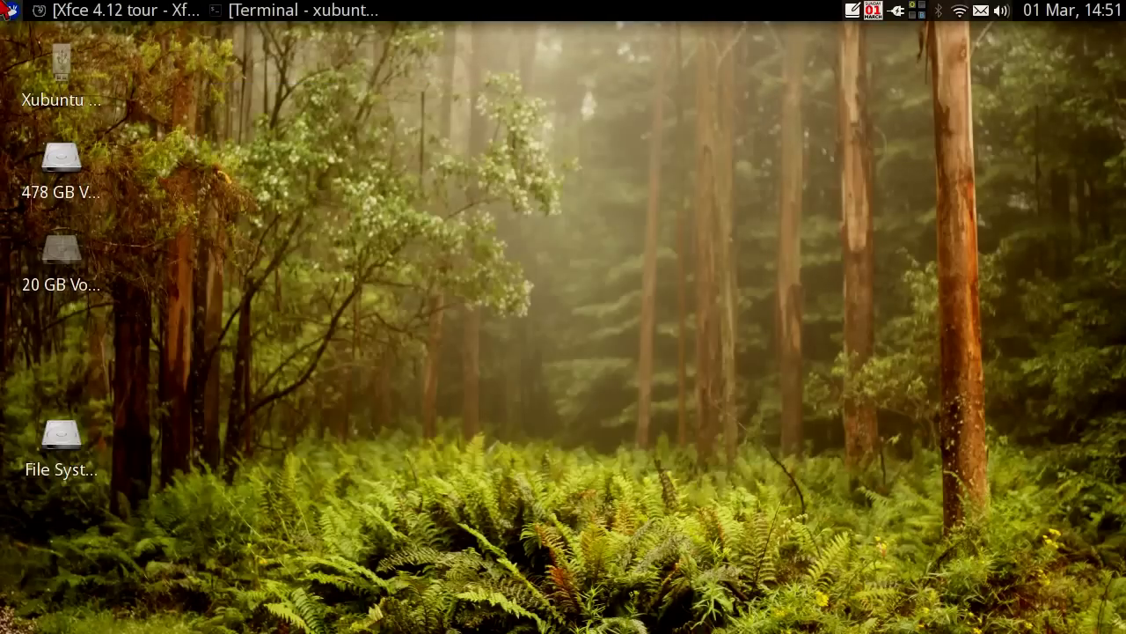
- Launch AbiWord from the Office applications, maximize its window, and enter "Hello World!" in the blank document
key("super")
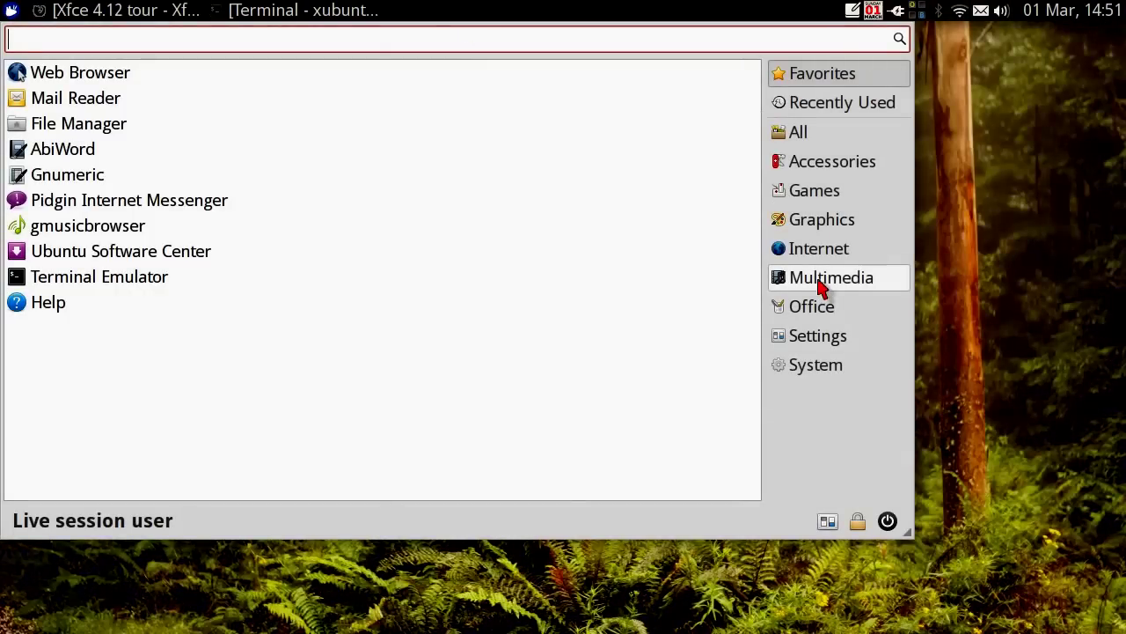
left_click(818, 286)
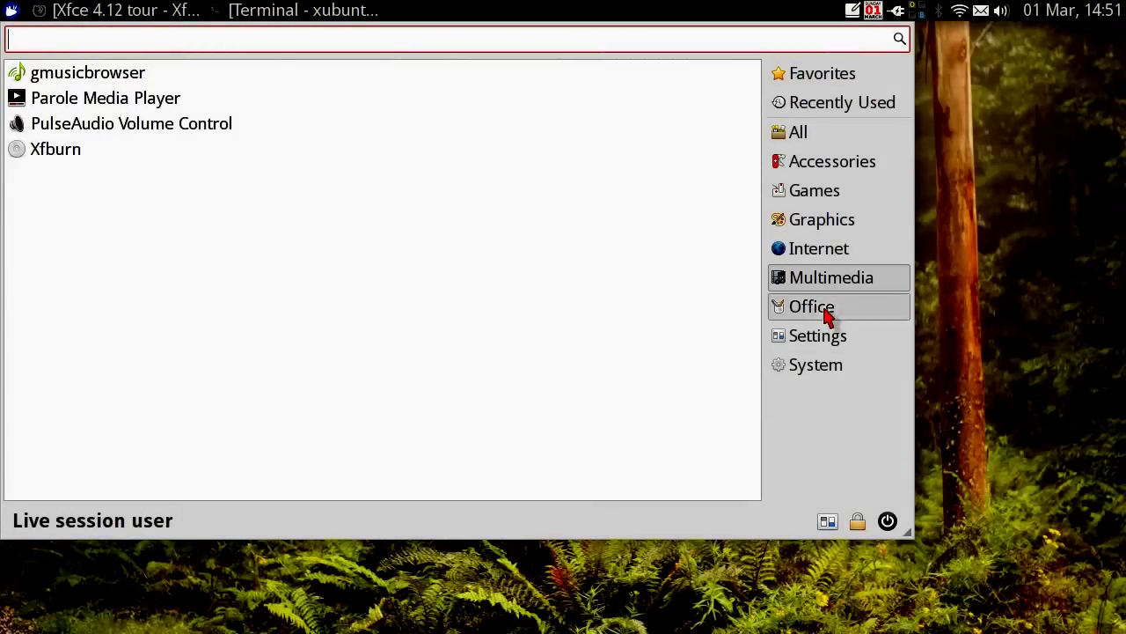
left_click(793, 313)
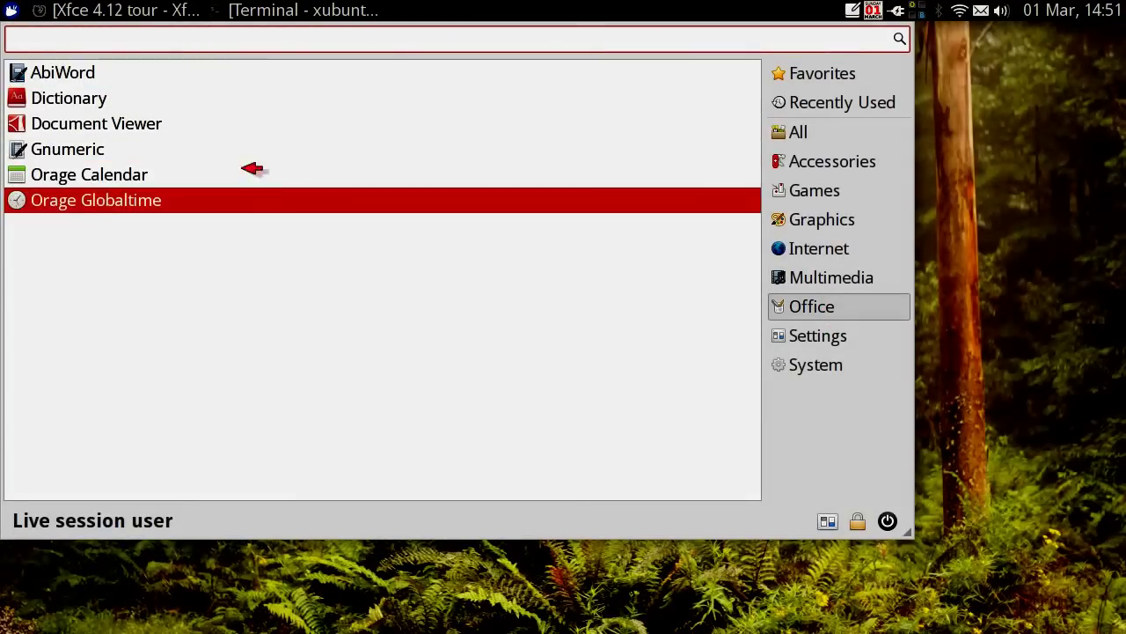
left_click(156, 73)
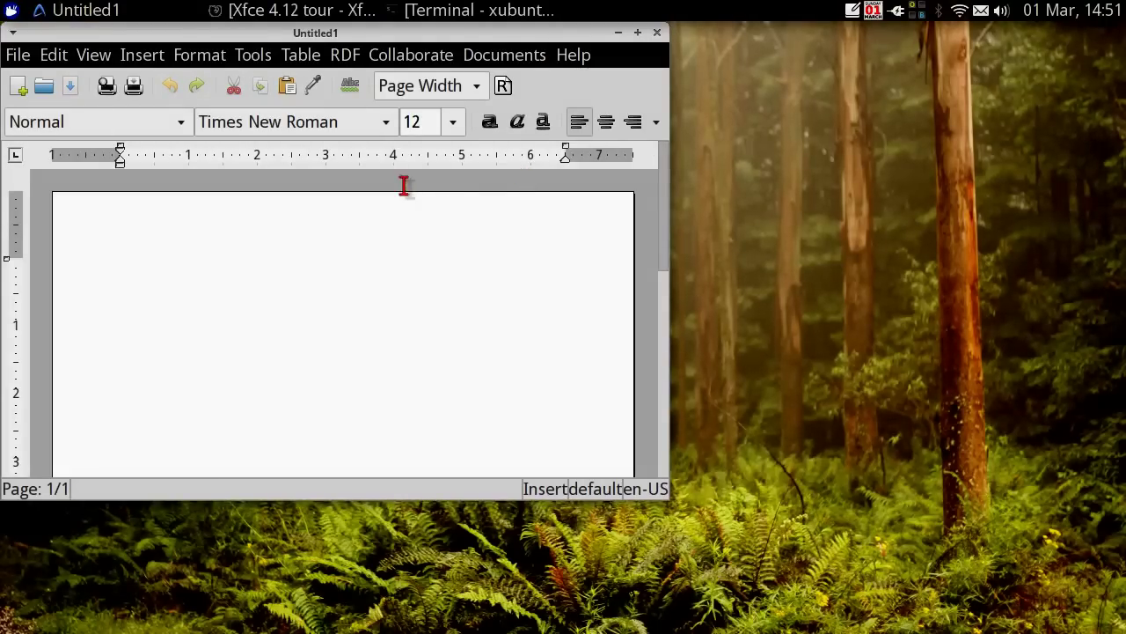
double_click(351, 32)
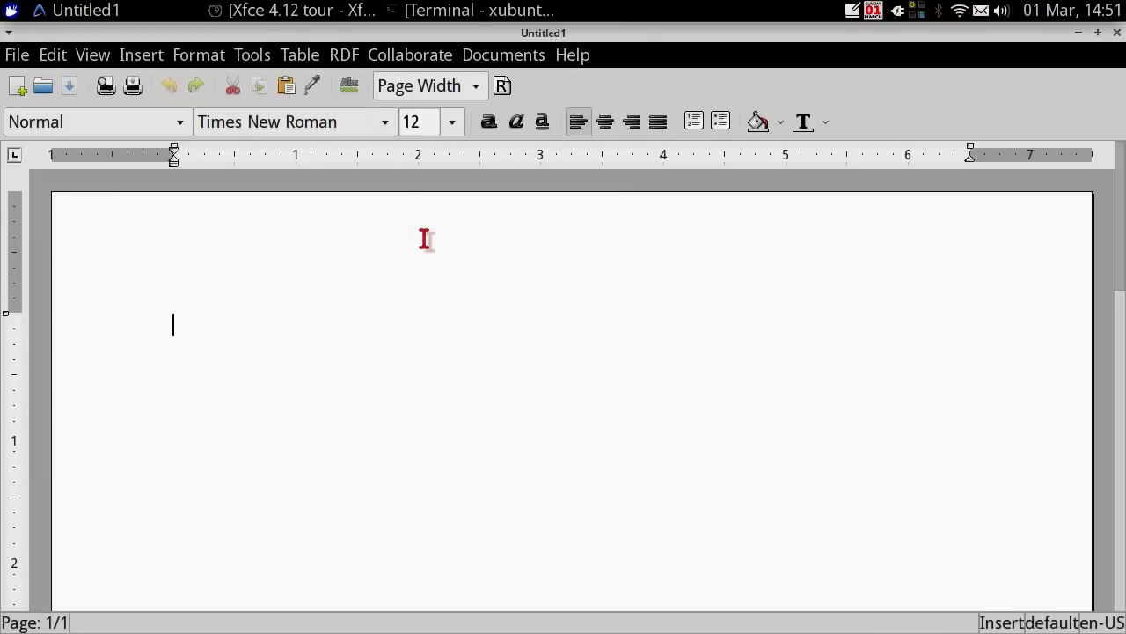
type("He")
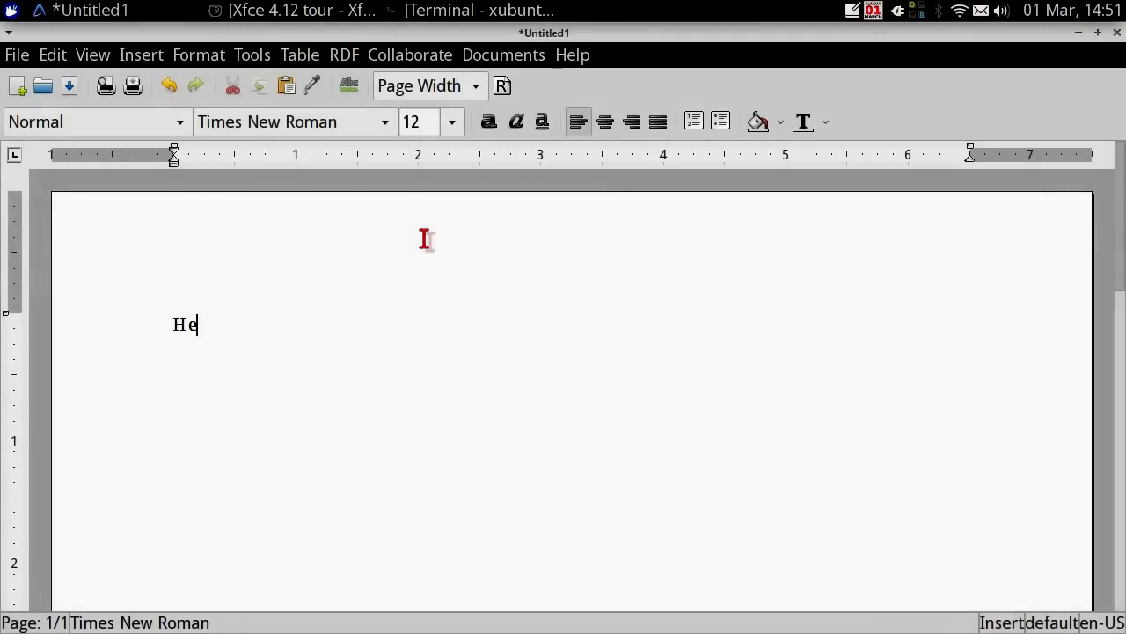
type("llo World!")
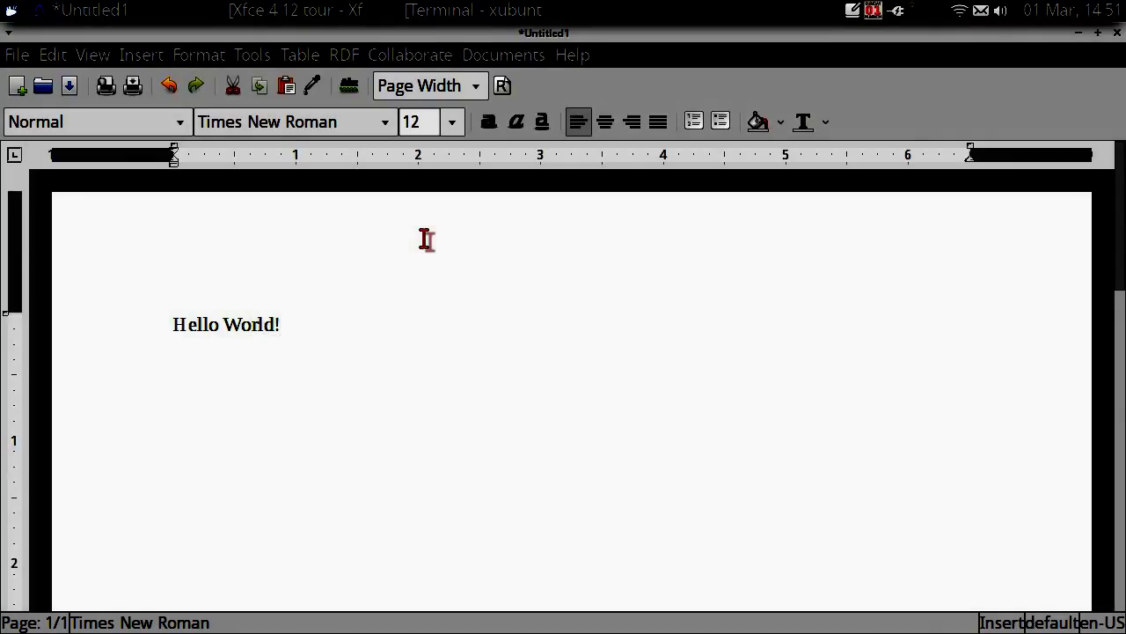
- Try underline, italic and bold formatting on the word "World", and try the format painter
left_click_drag(225, 325, 279, 326)
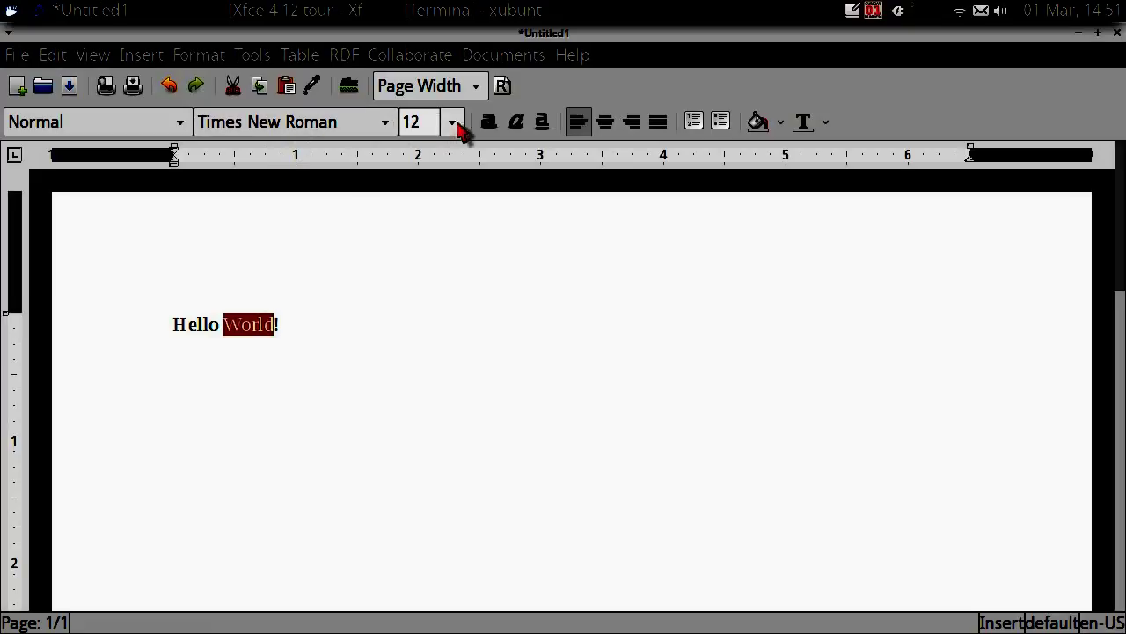
left_click(517, 123)
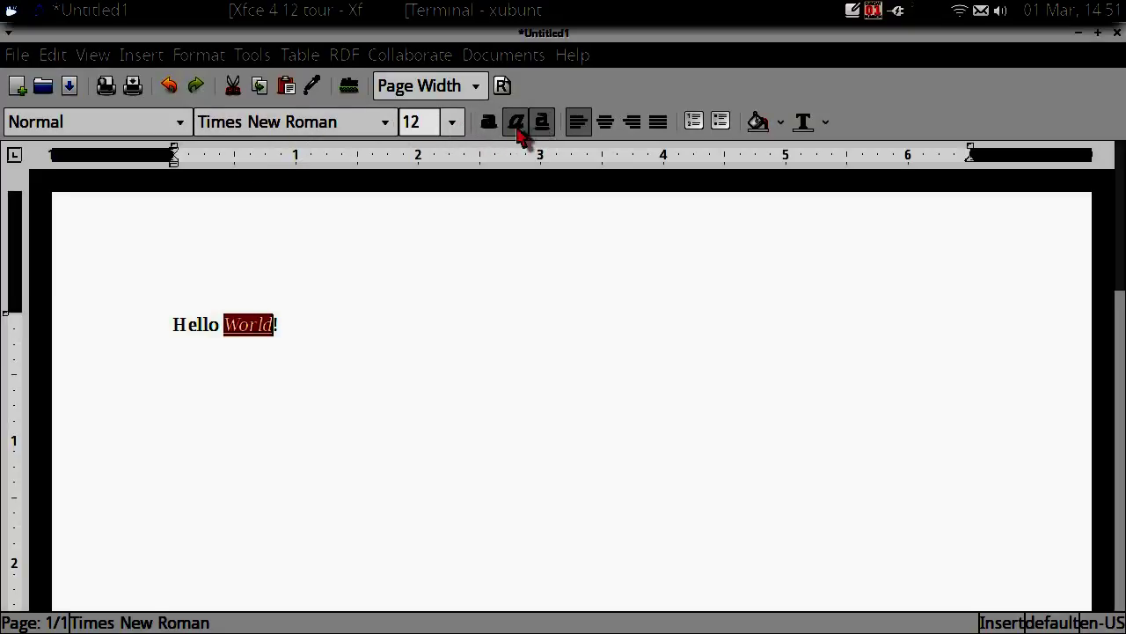
left_click(495, 125)
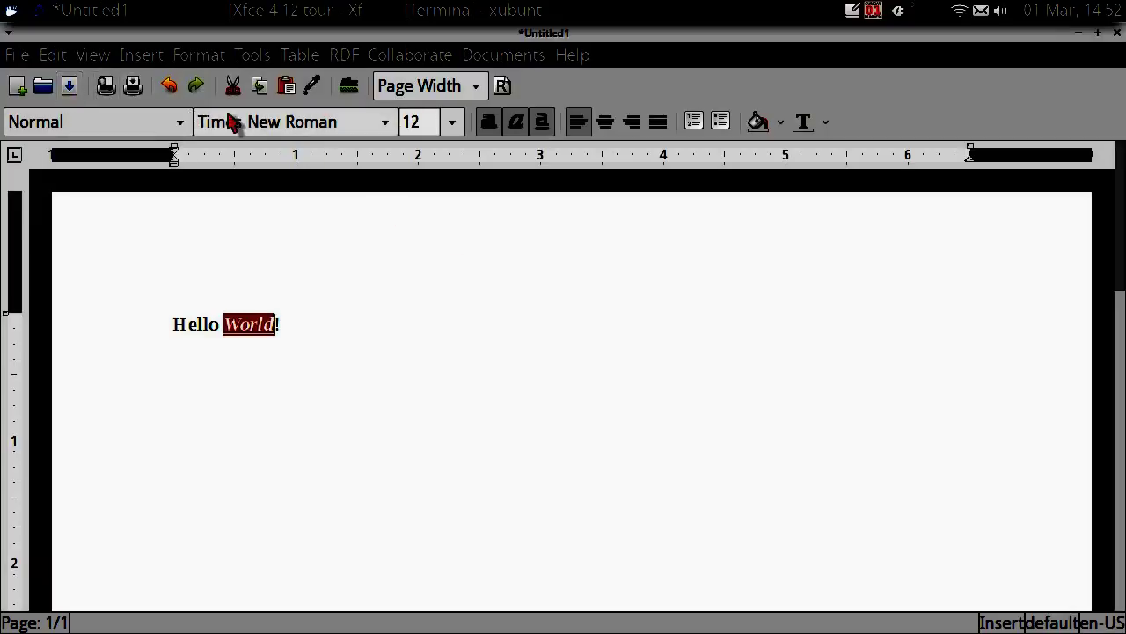
left_click(314, 87)
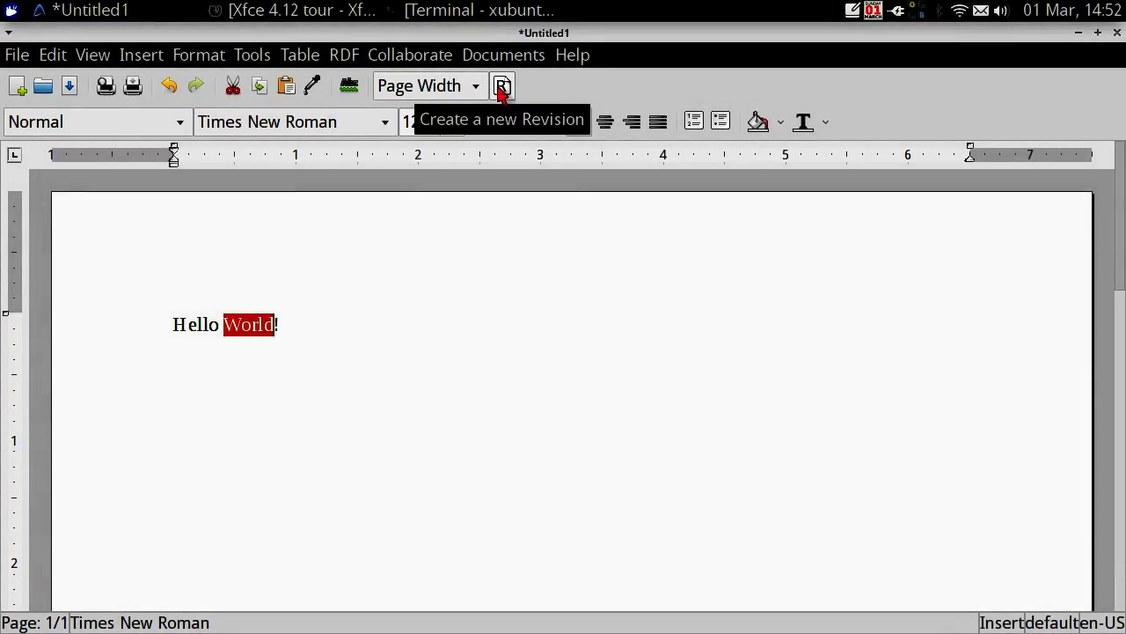
- Create a new document revision with the comment "2"
left_click(502, 87)
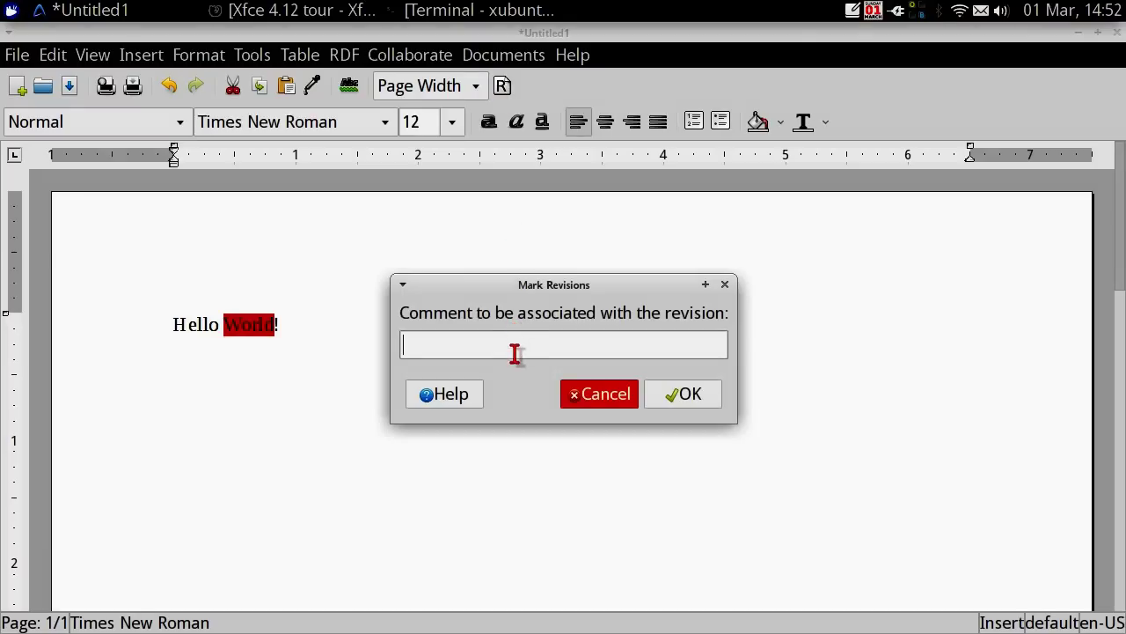
type("2")
left_click(673, 395)
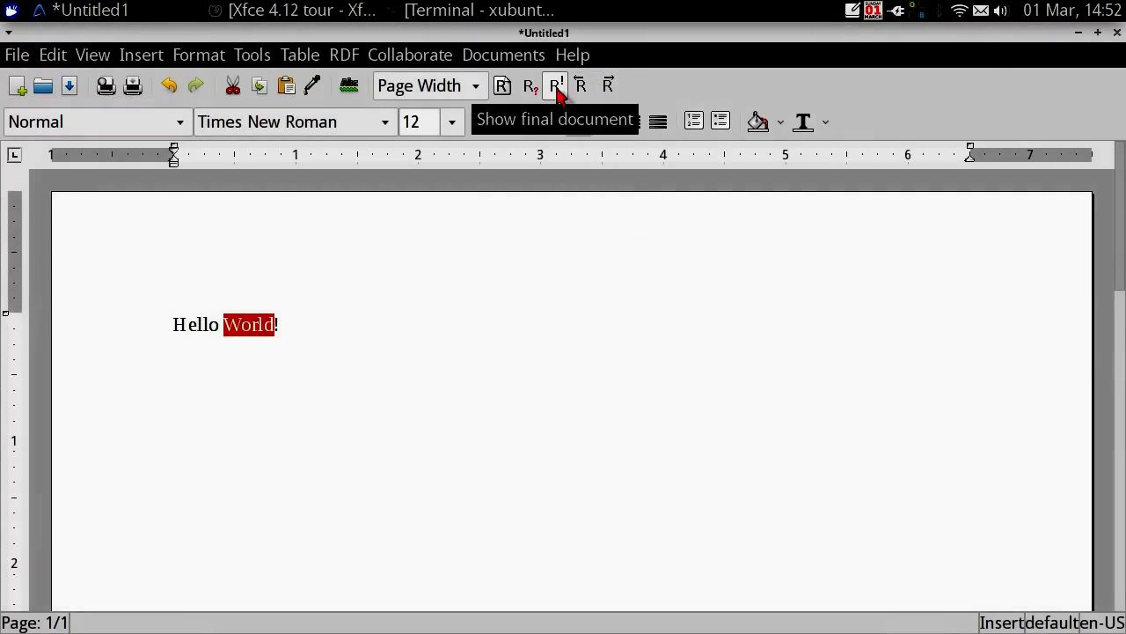
- Make the line a bulleted list item after trying numbering, and apply a yellow-green background to the selected text
left_click(694, 126)
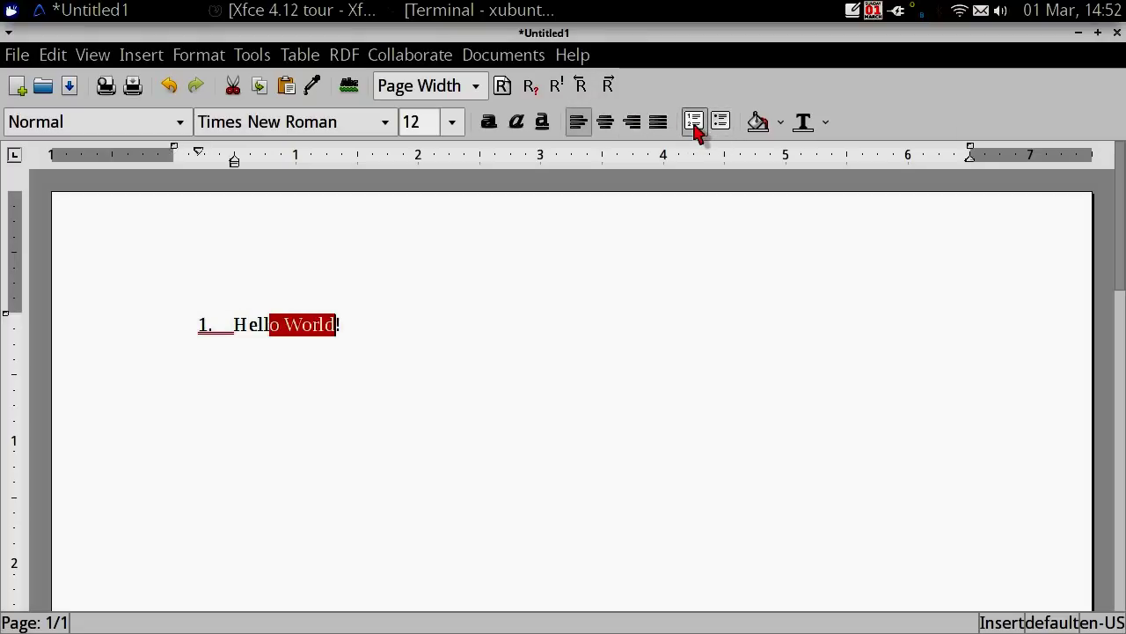
left_click(719, 124)
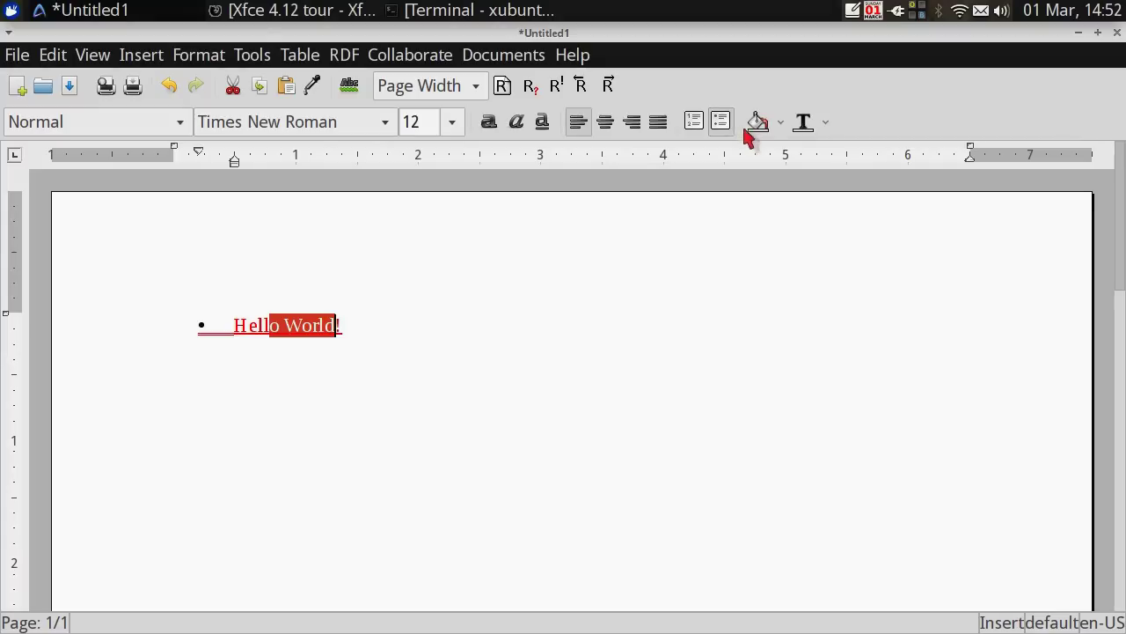
left_click(780, 125)
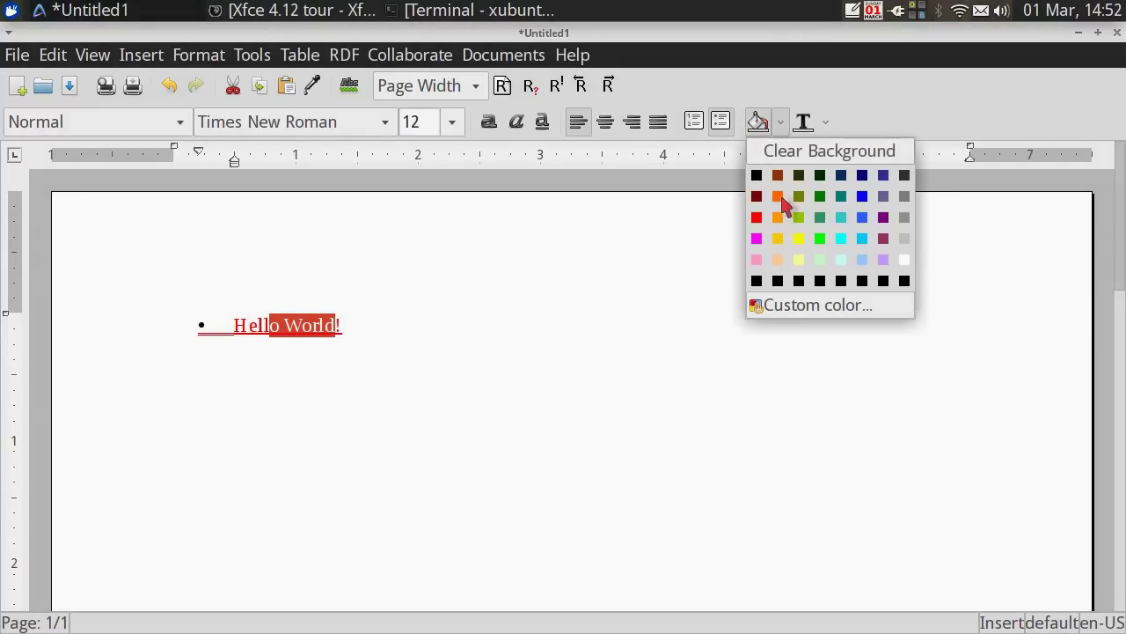
left_click(798, 220)
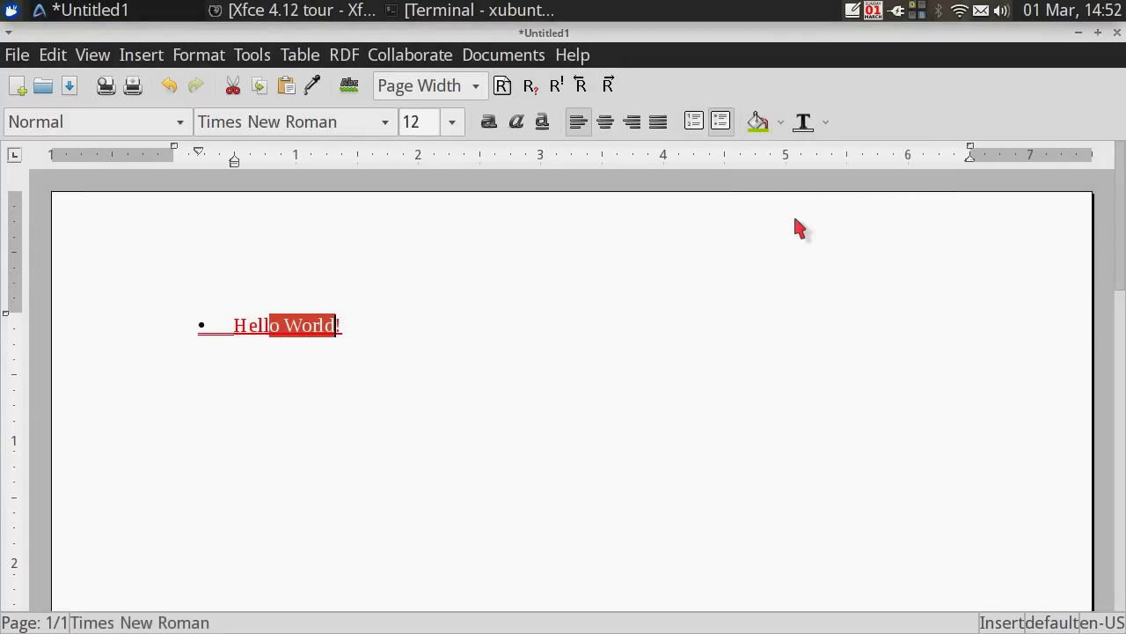
left_click(510, 365)
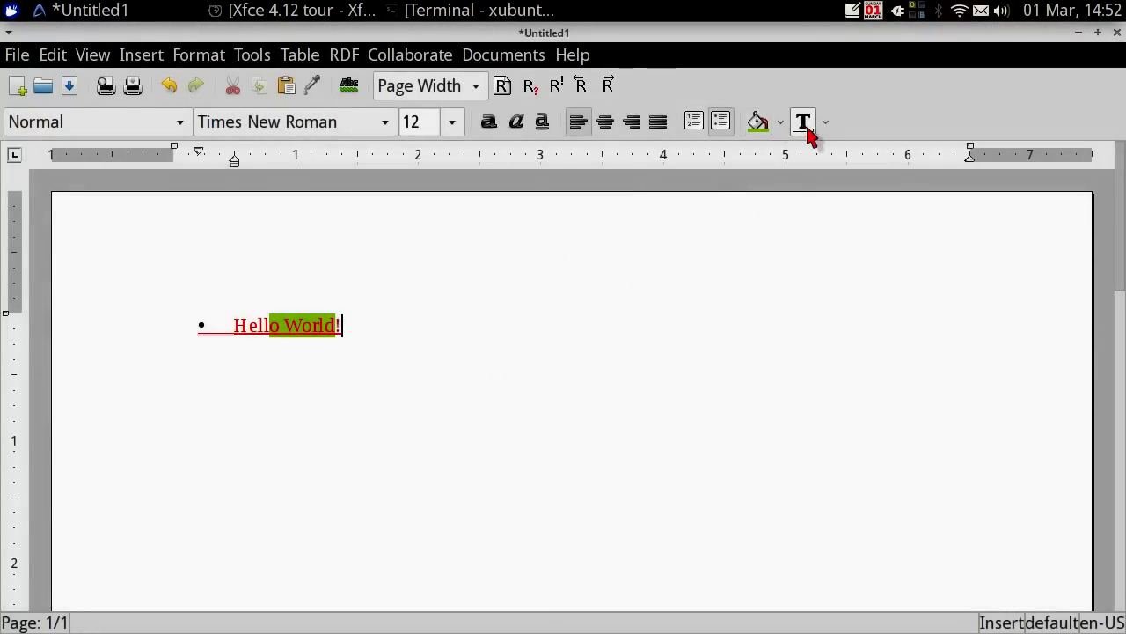
- Select "World!" and set its text color to bright green, and clear the selection
double_click(344, 328)
left_click(356, 335)
double_click(356, 334)
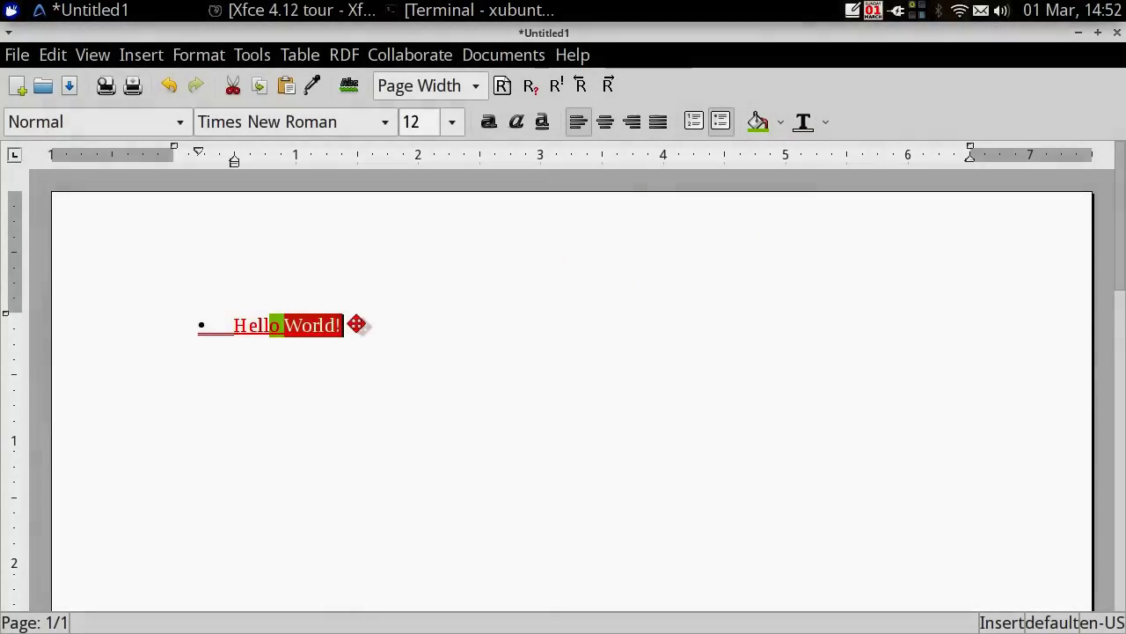
left_click(828, 123)
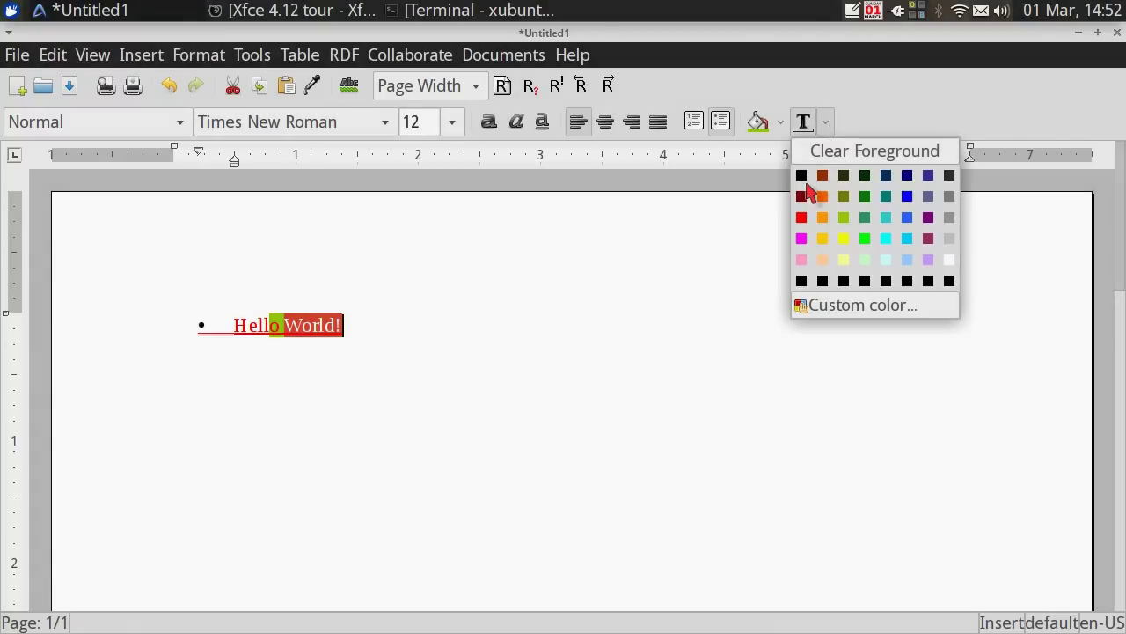
left_click(867, 238)
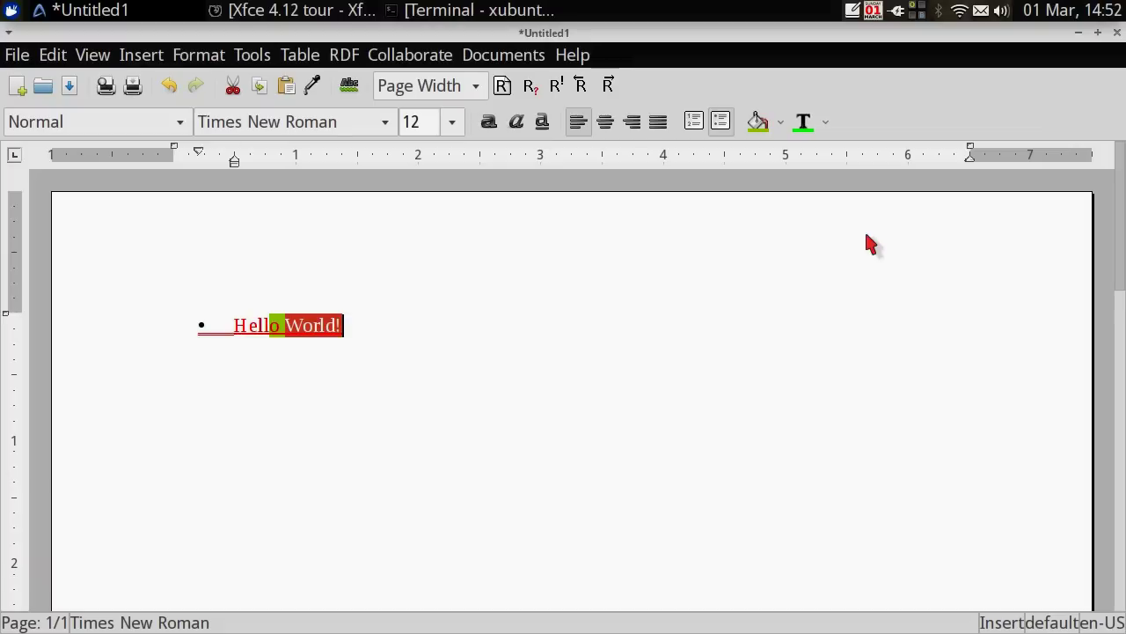
left_click(610, 317)
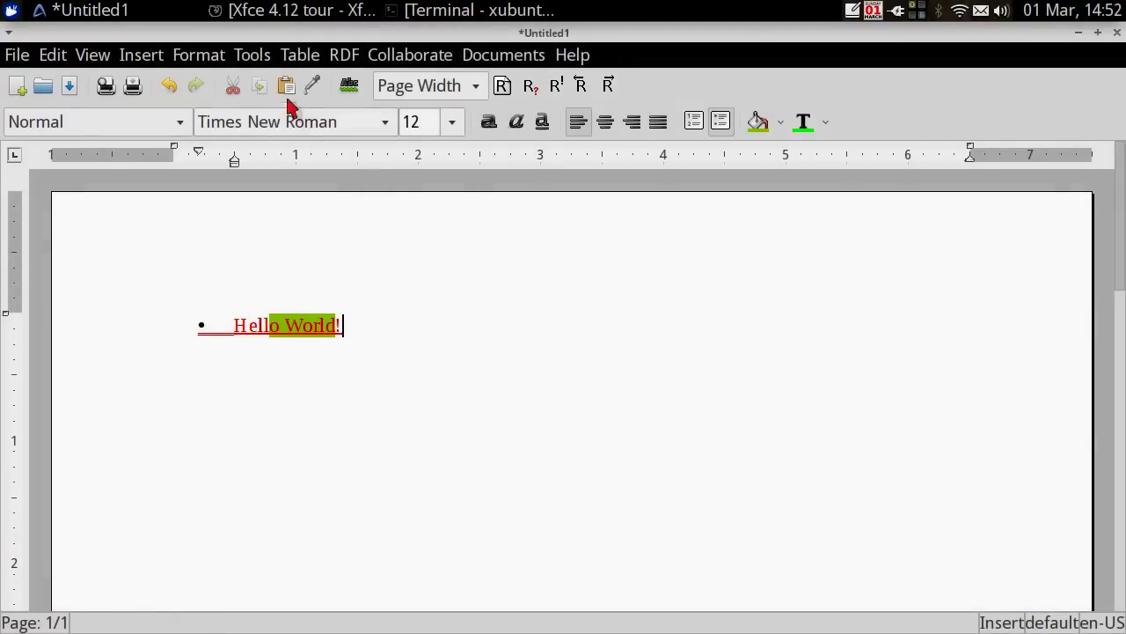
- Examine the file formats offered for saving the document under a new name, and cancel without saving
left_click(19, 56)
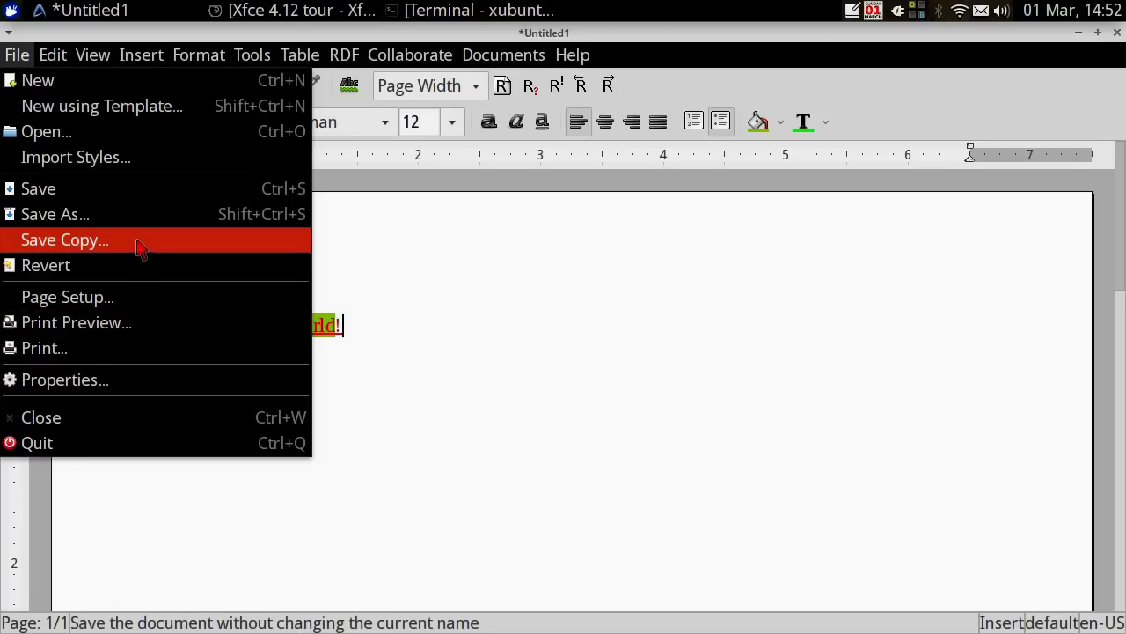
left_click(131, 213)
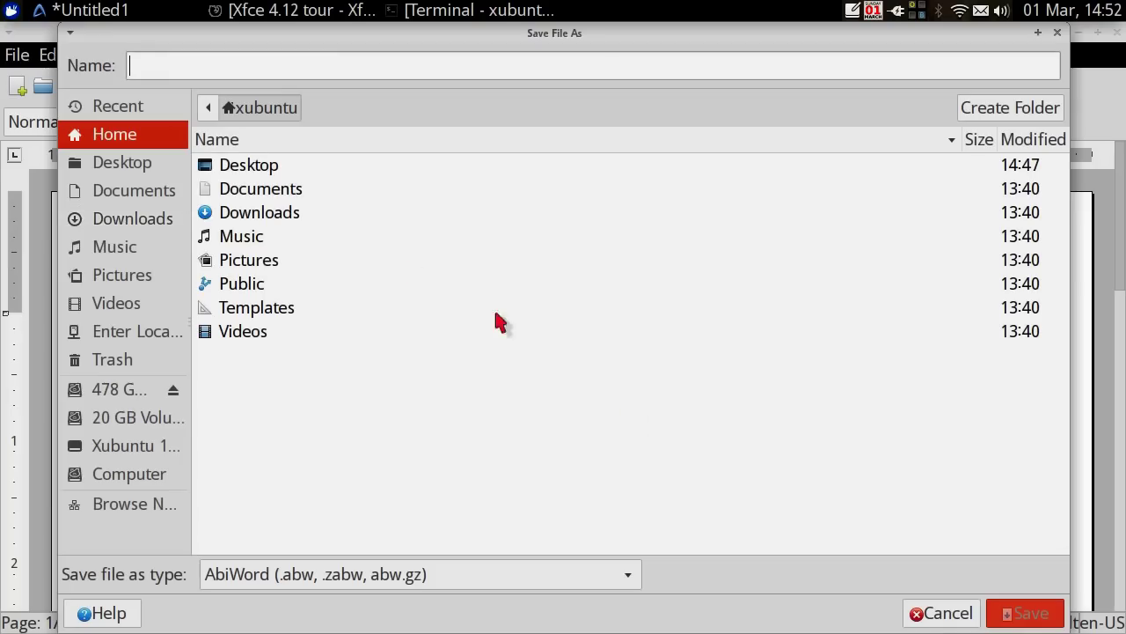
left_click(538, 585)
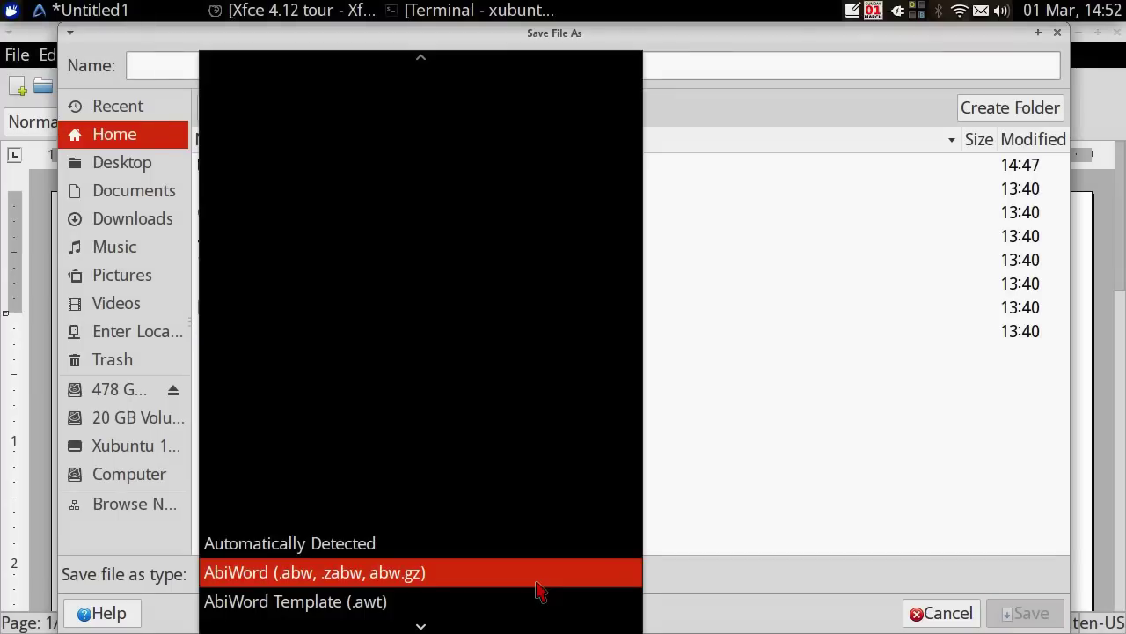
scroll(540, 540, "down", 5)
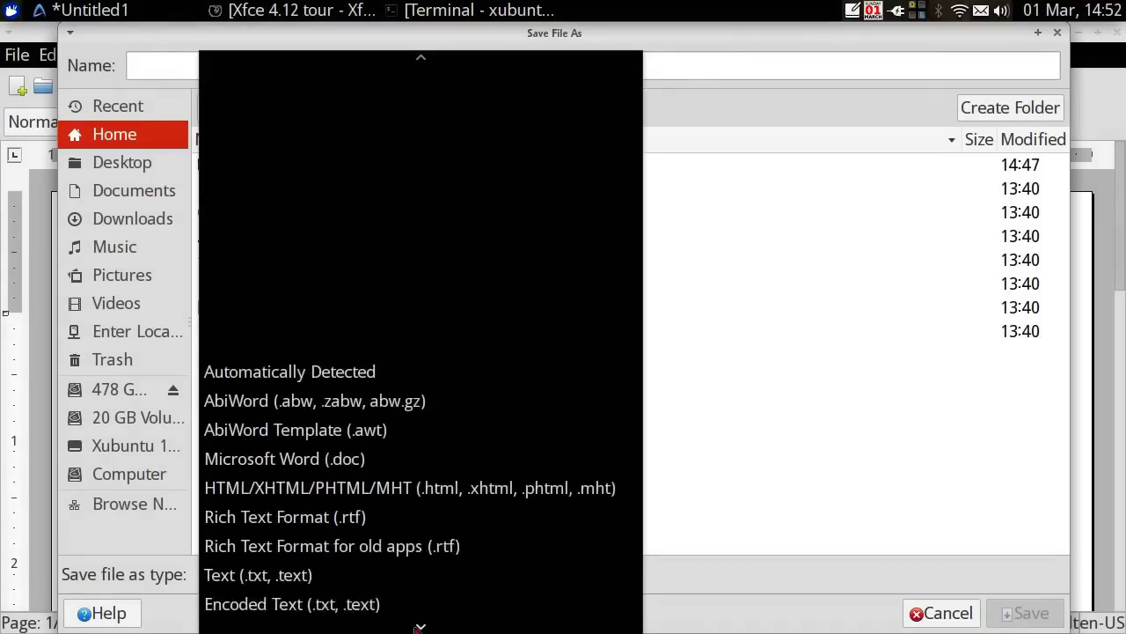
scroll(422, 344, "down", 3)
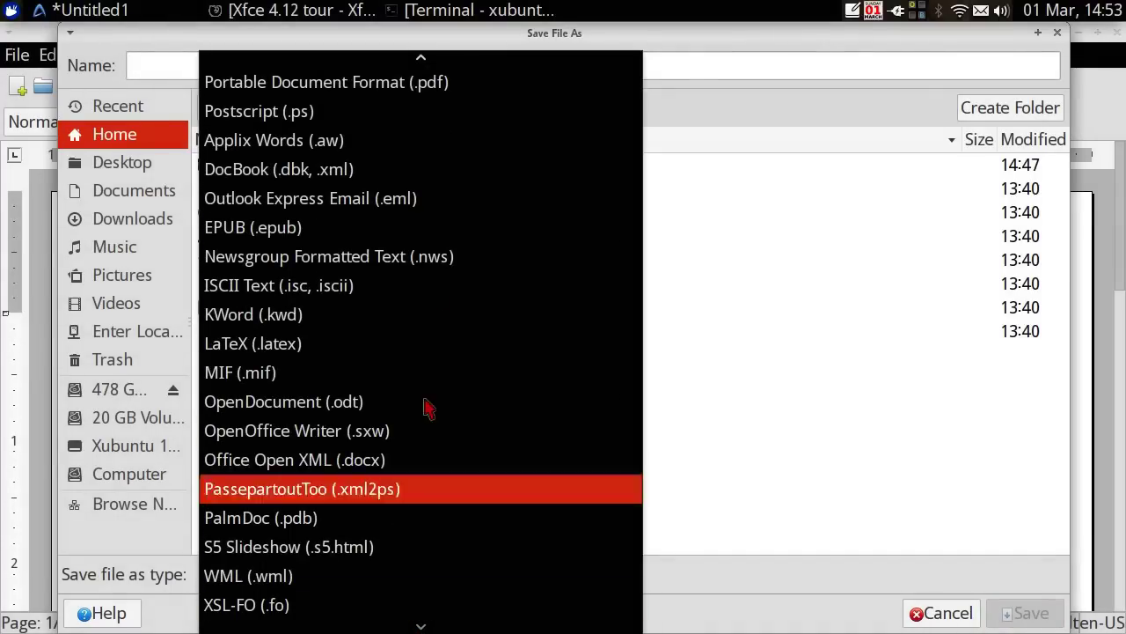
scroll(457, 256, "up", 2)
scroll(456, 256, "up", 5)
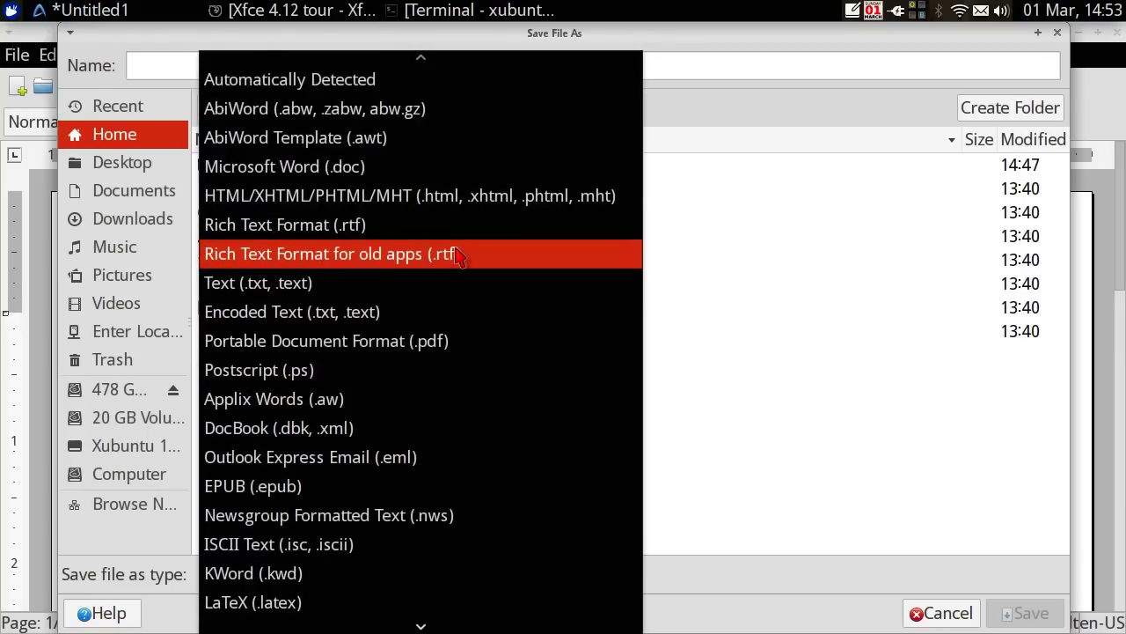
scroll(457, 256, "down", 5)
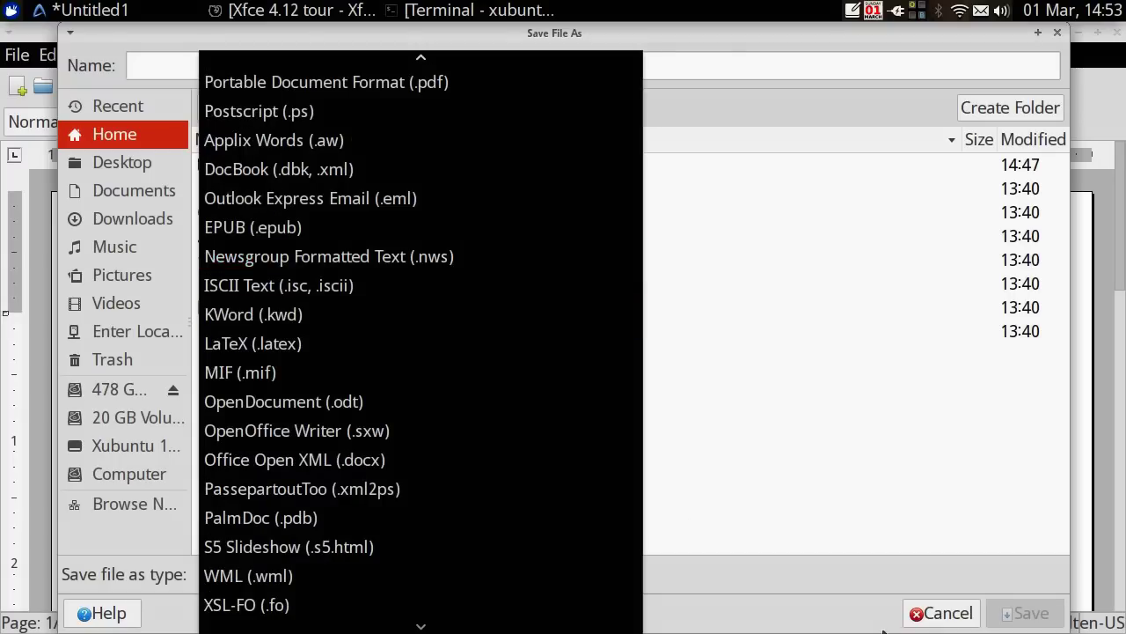
left_click(850, 617)
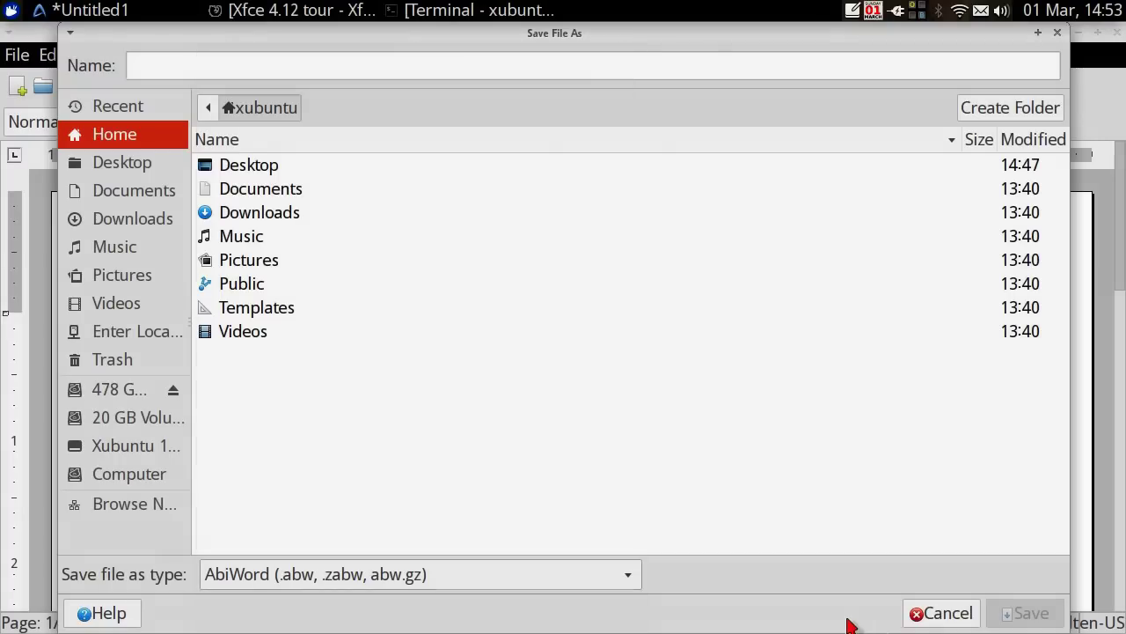
left_click(939, 613)
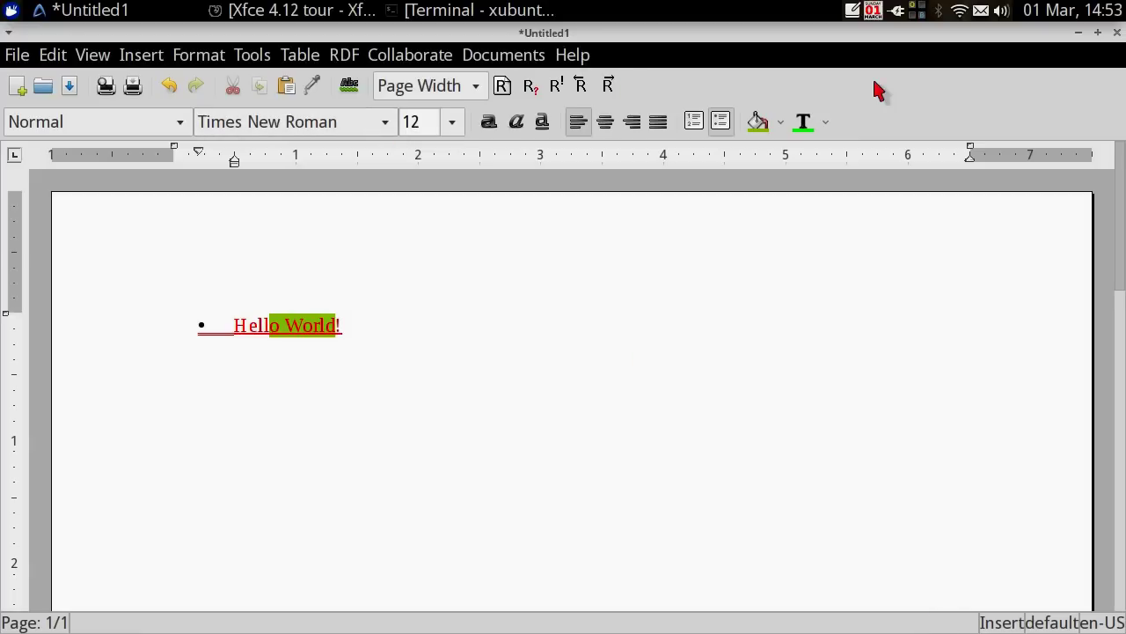
- View the AbiWord version information, and close the document without saving its changes
left_click(581, 56)
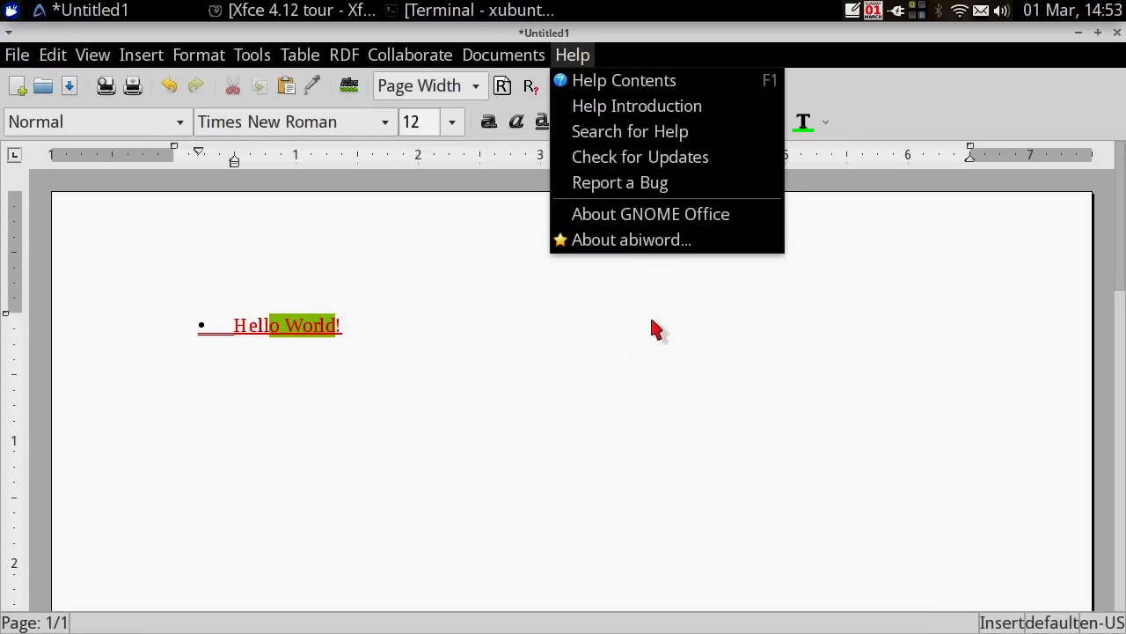
left_click(642, 240)
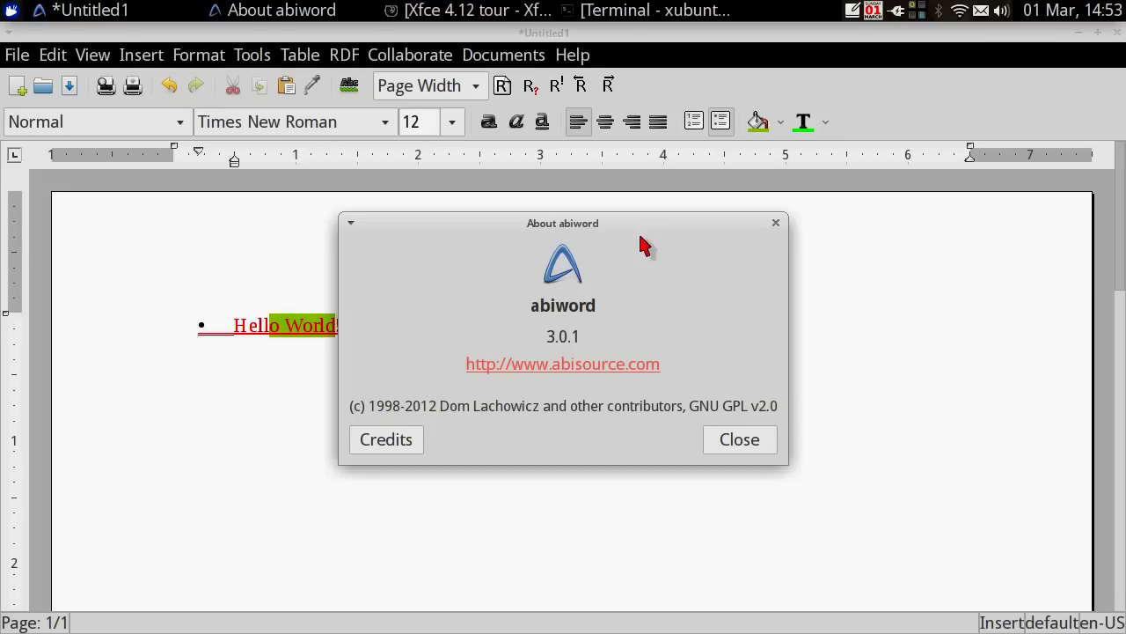
left_click(752, 445)
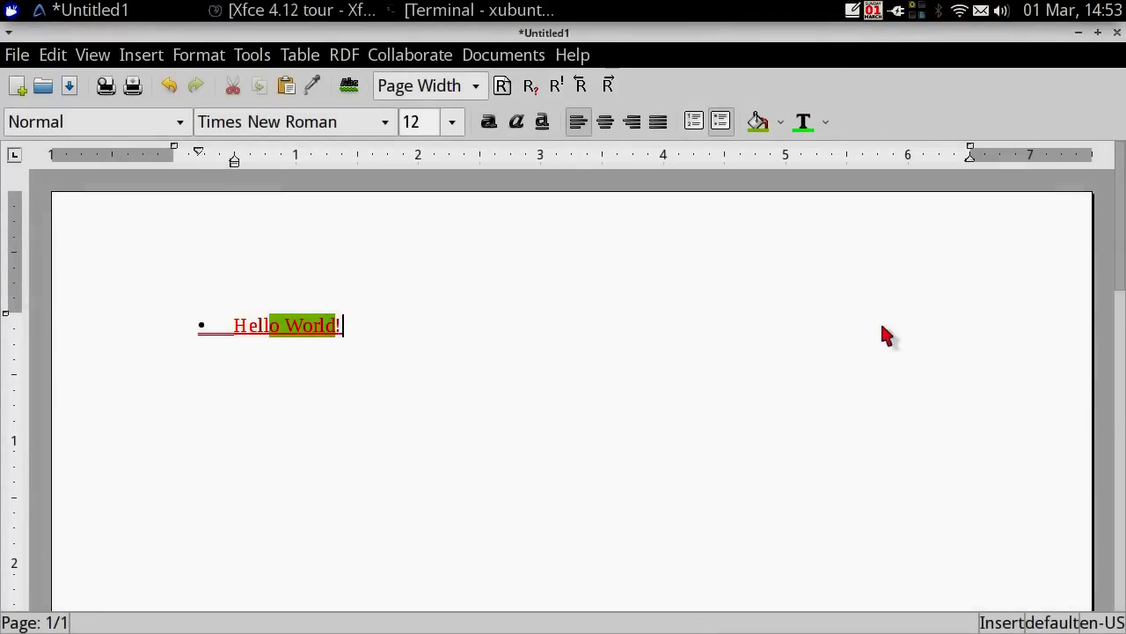
left_click(1117, 32)
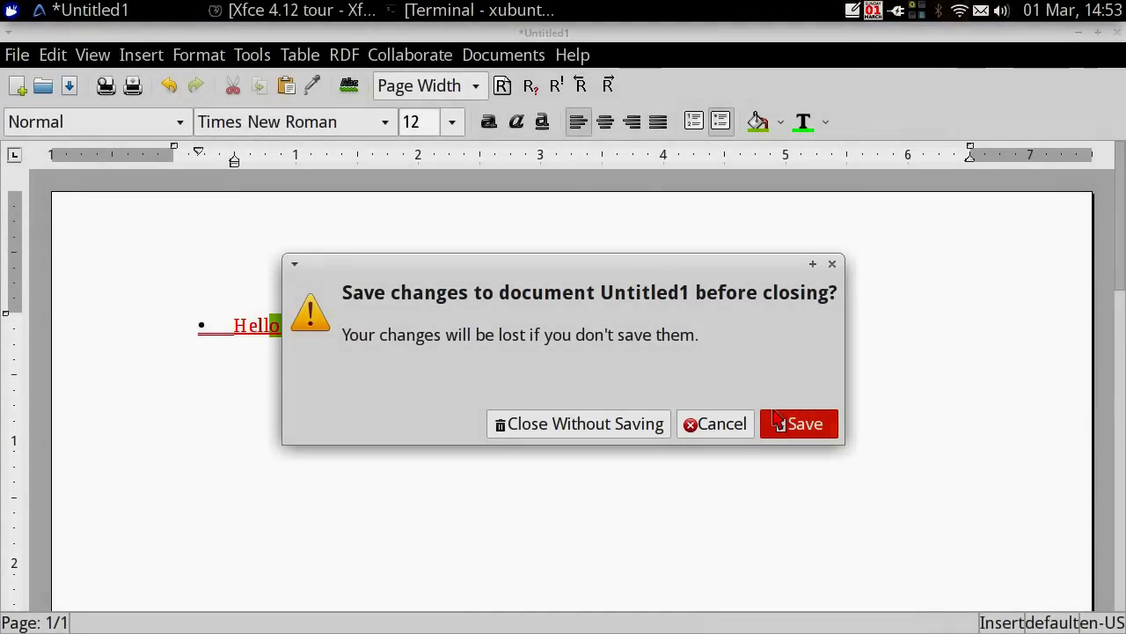
left_click(615, 425)
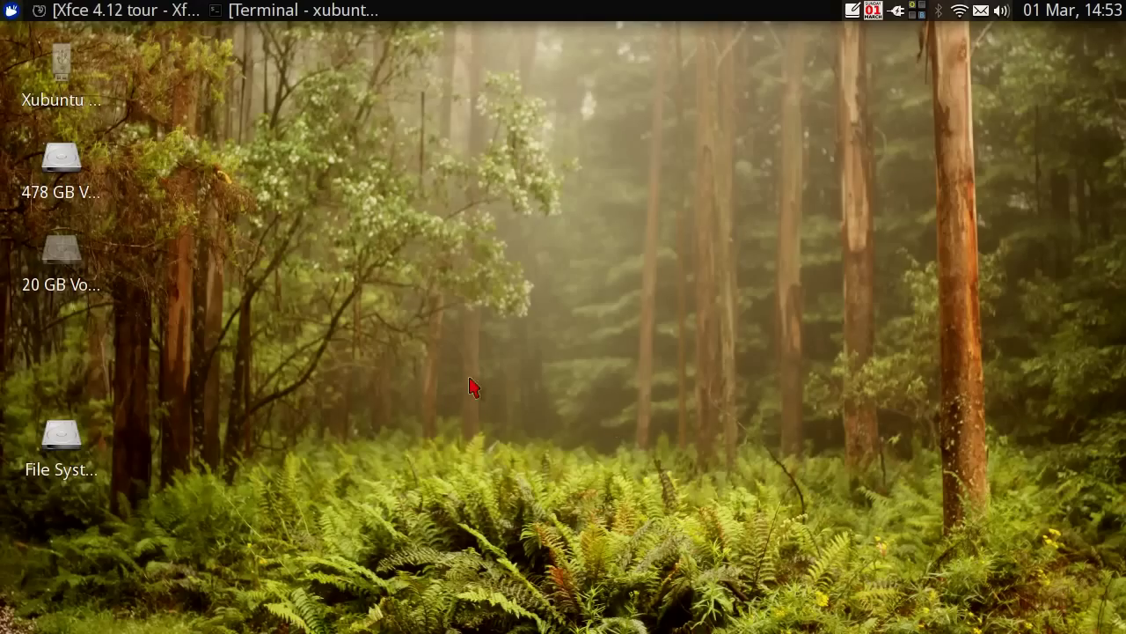
- Glance at the Xfce tour page in Firefox, and launch Dictionary from the Office applications
left_click(70, 10)
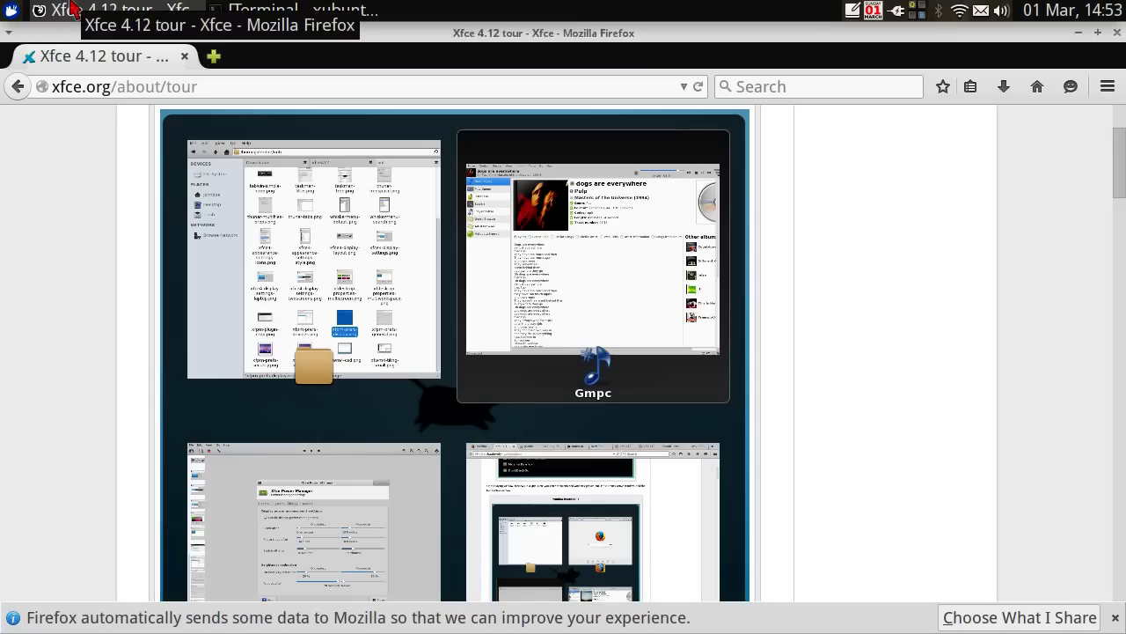
left_click(70, 9)
left_click(11, 10)
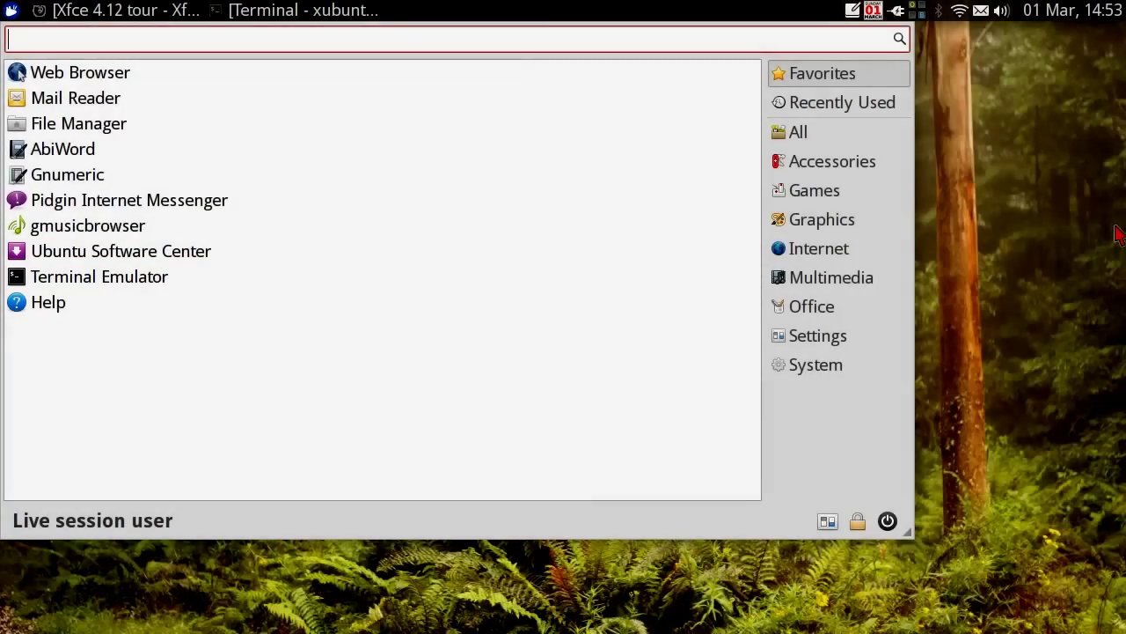
left_click(840, 317)
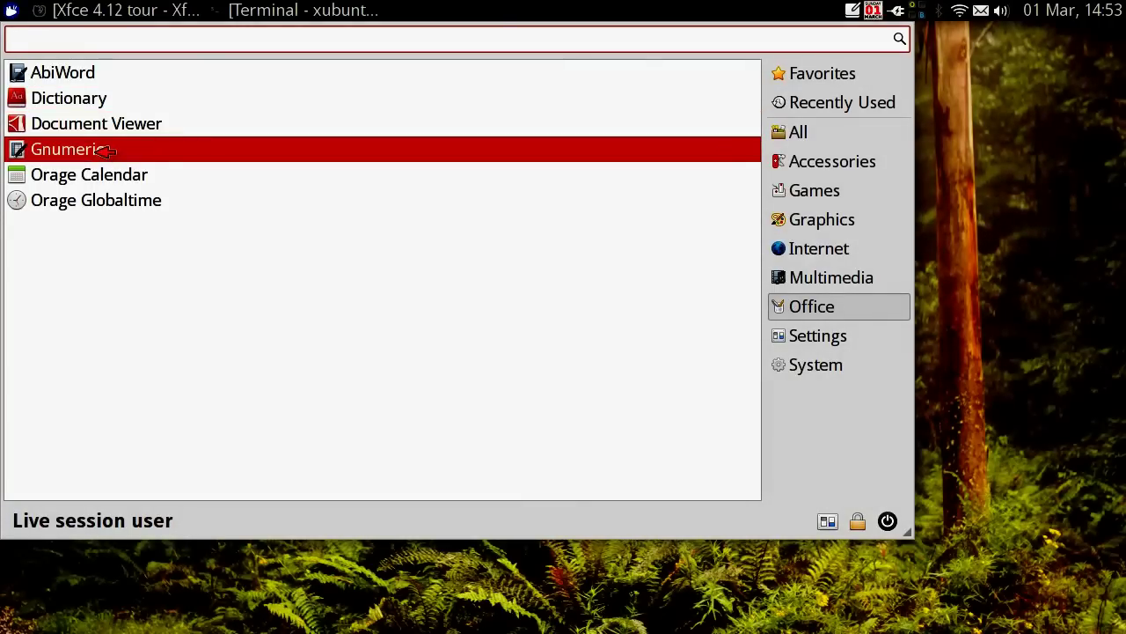
left_click(97, 97)
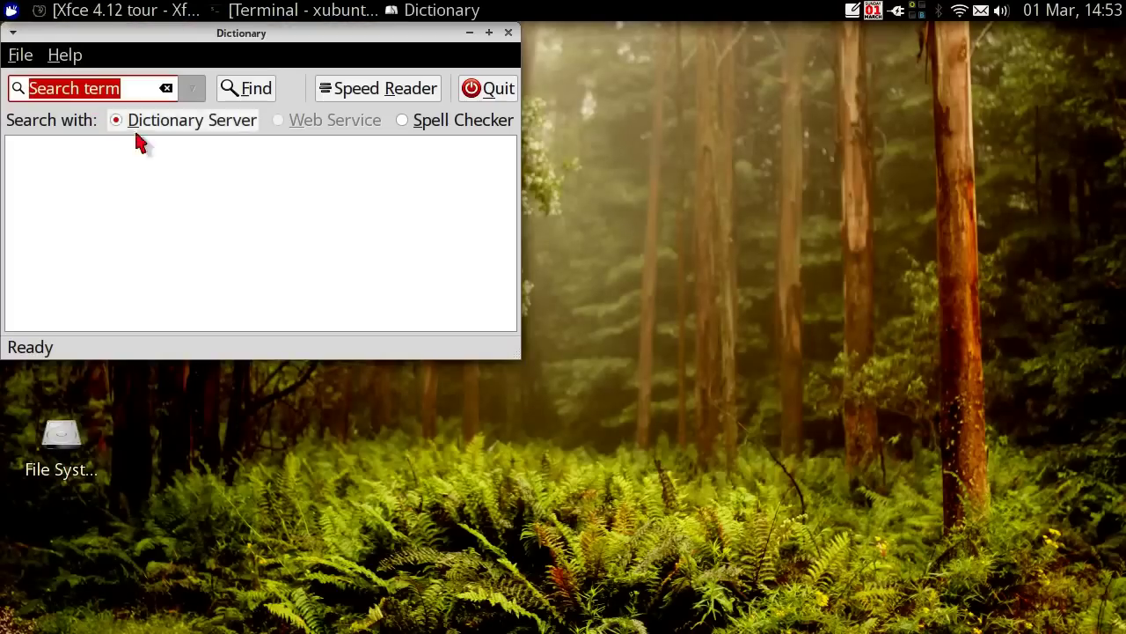
- Look up "Linux" using the dictionary server, and maximize the Dictionary window
left_click(151, 84)
type("Linux")
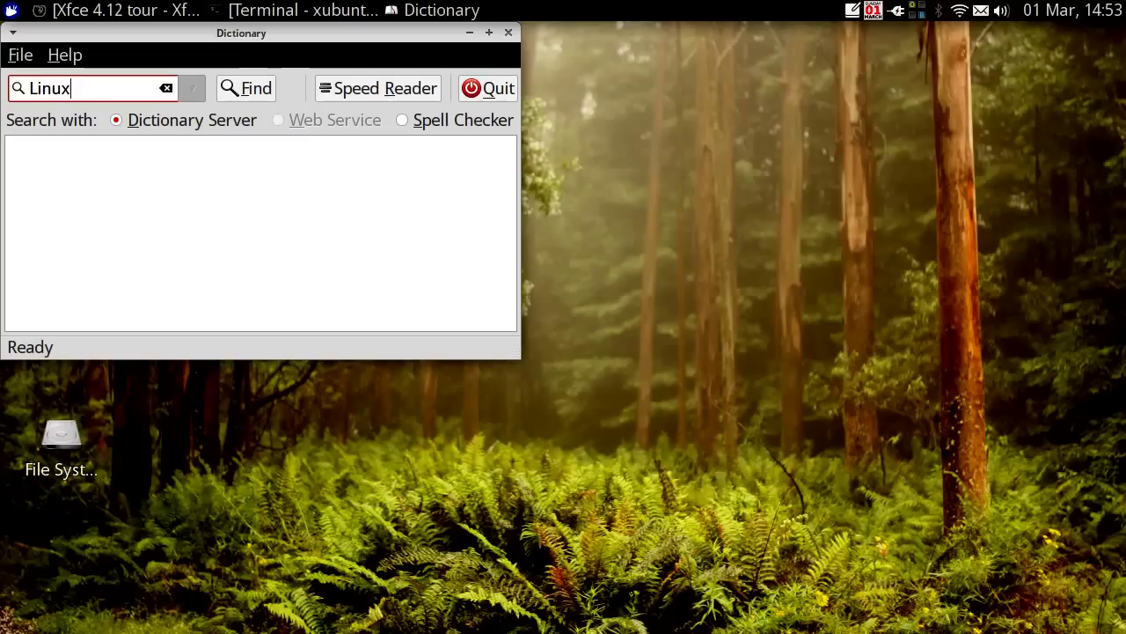
key("Return")
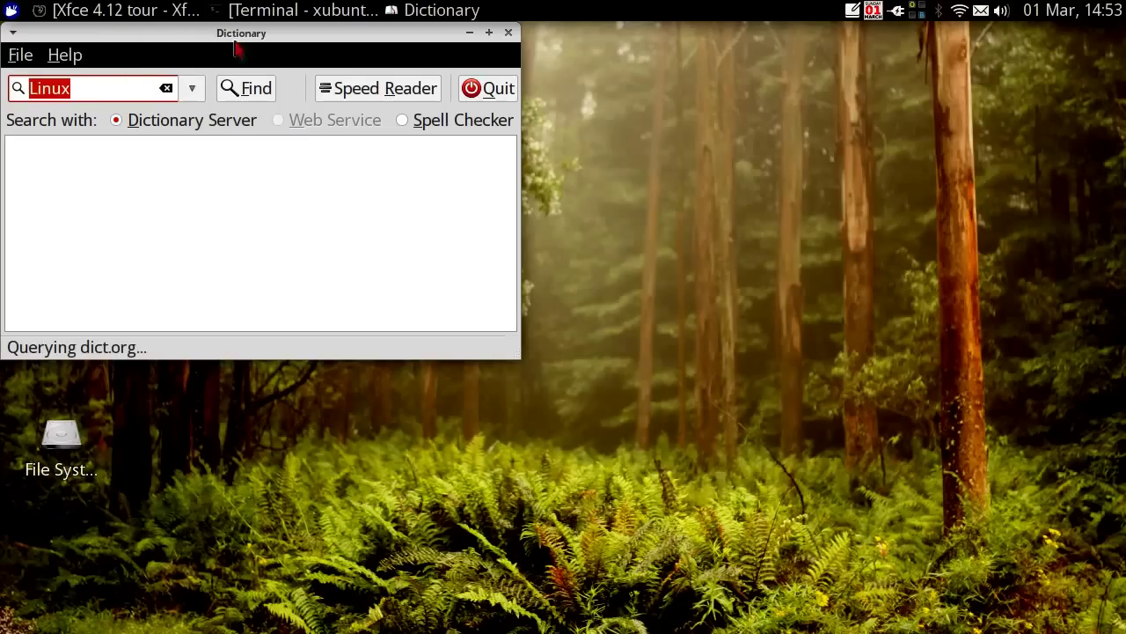
double_click(264, 36)
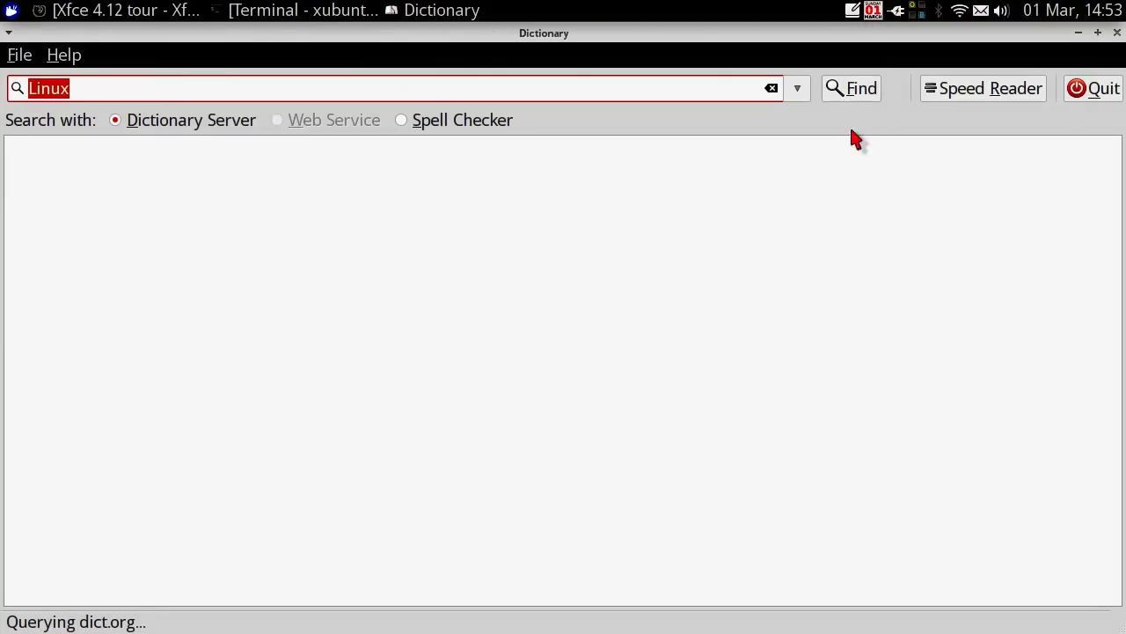
- Run the Speed Reader on its sample text at 400 words per minute, and close it
left_click(972, 97)
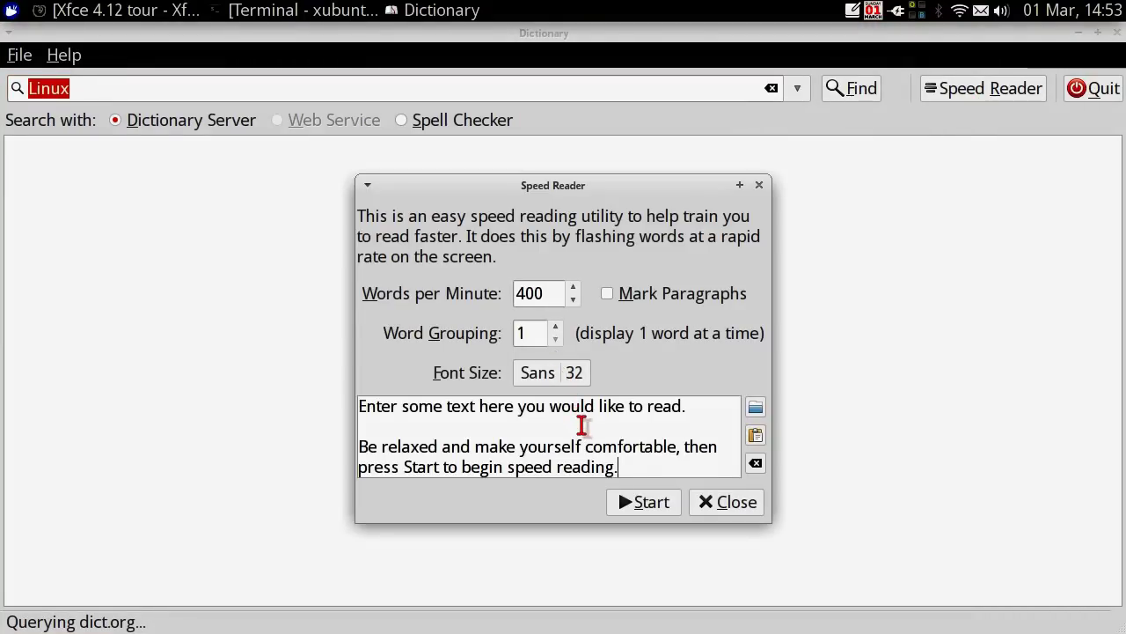
left_click(659, 501)
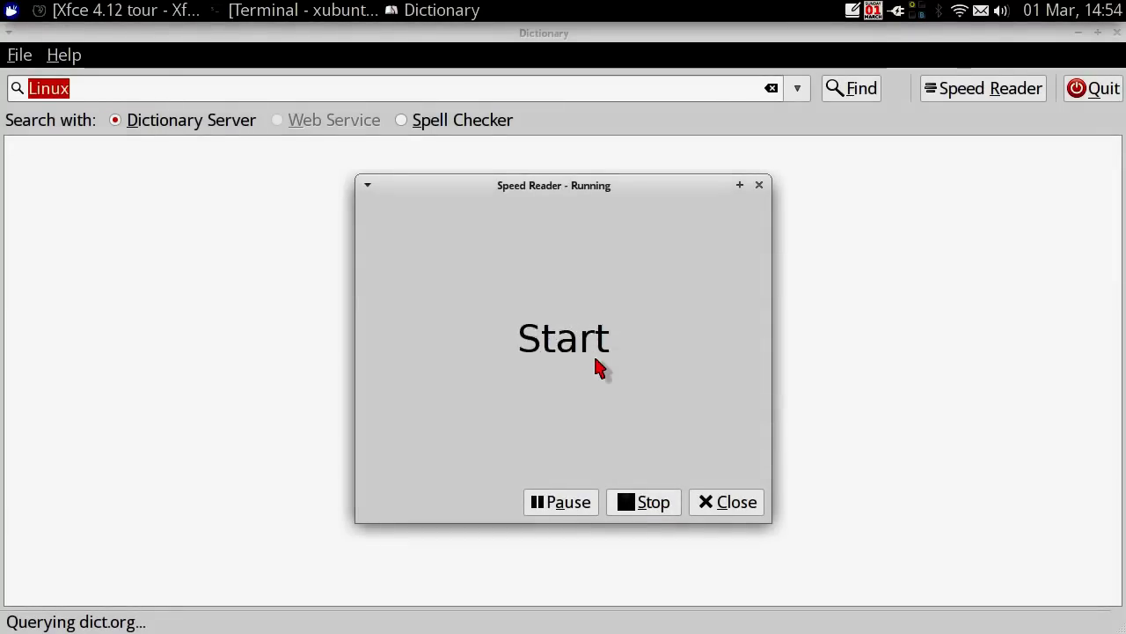
key("XF86AudioRaiseVolume")
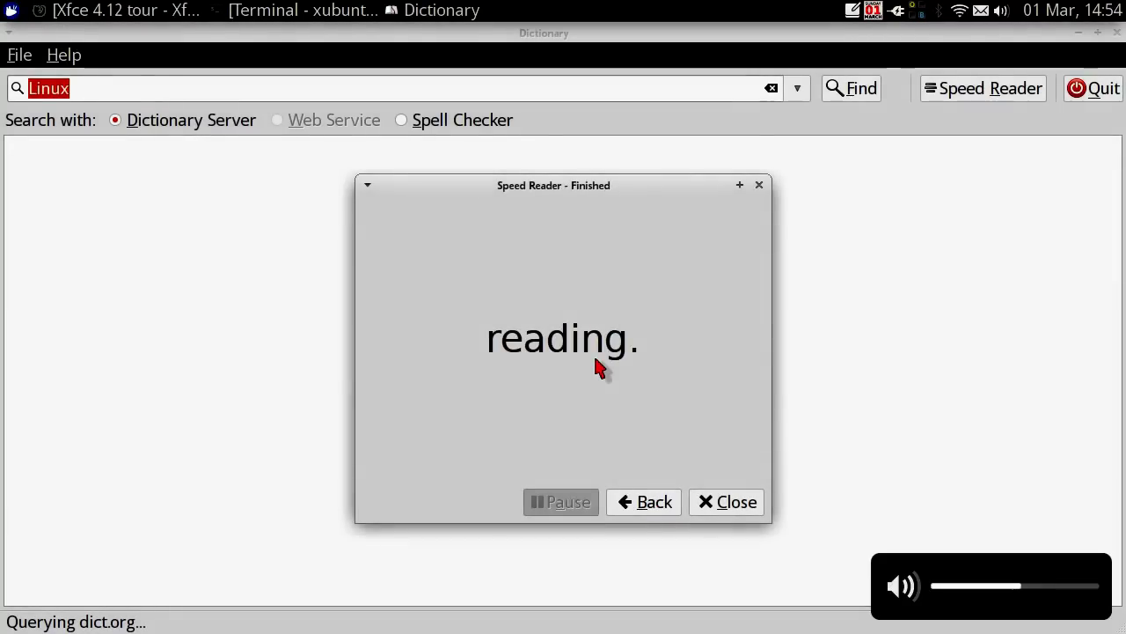
left_click(725, 506)
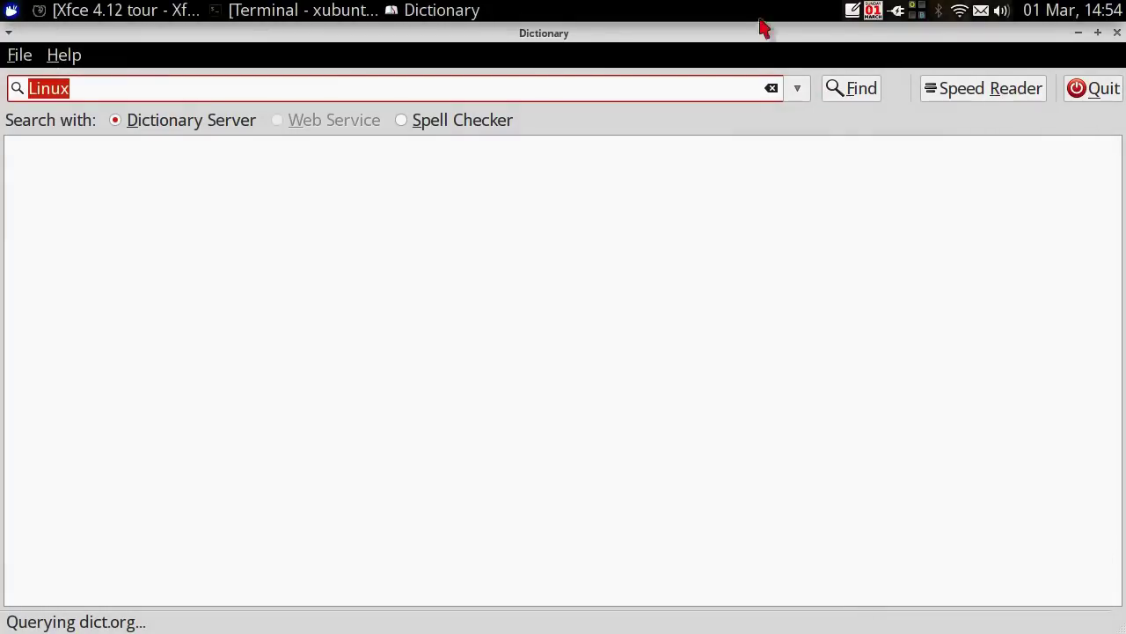
- Reopen the Speed Reader to view its settings, and close it without running it
right_click(435, 12)
left_click(272, 178)
left_click(496, 9)
left_click(495, 8)
left_click(1004, 85)
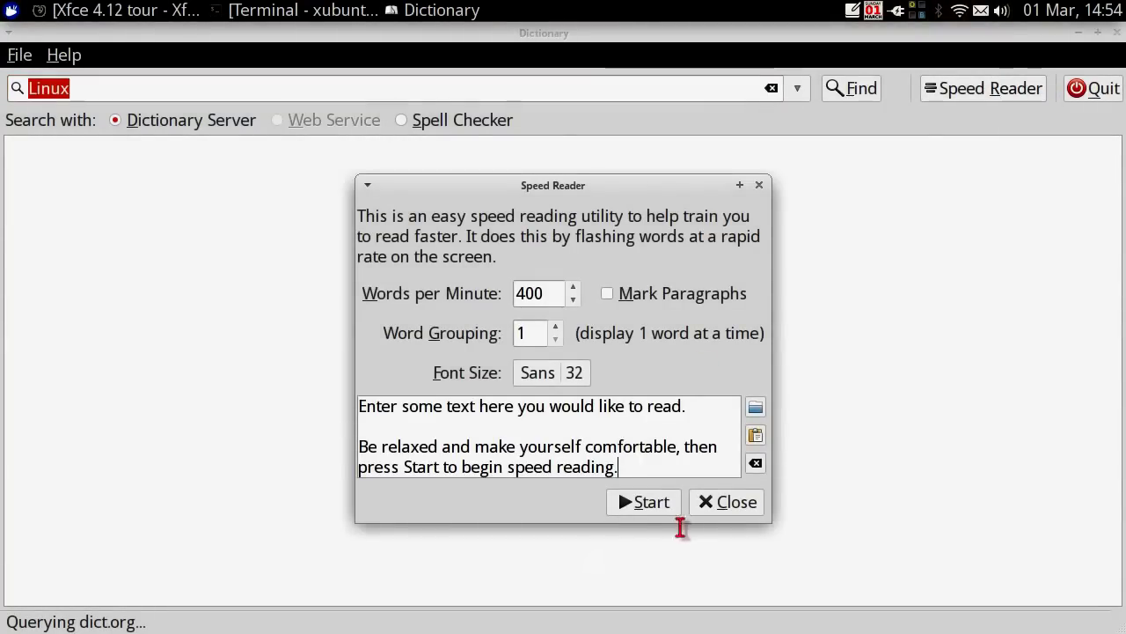
left_click(744, 508)
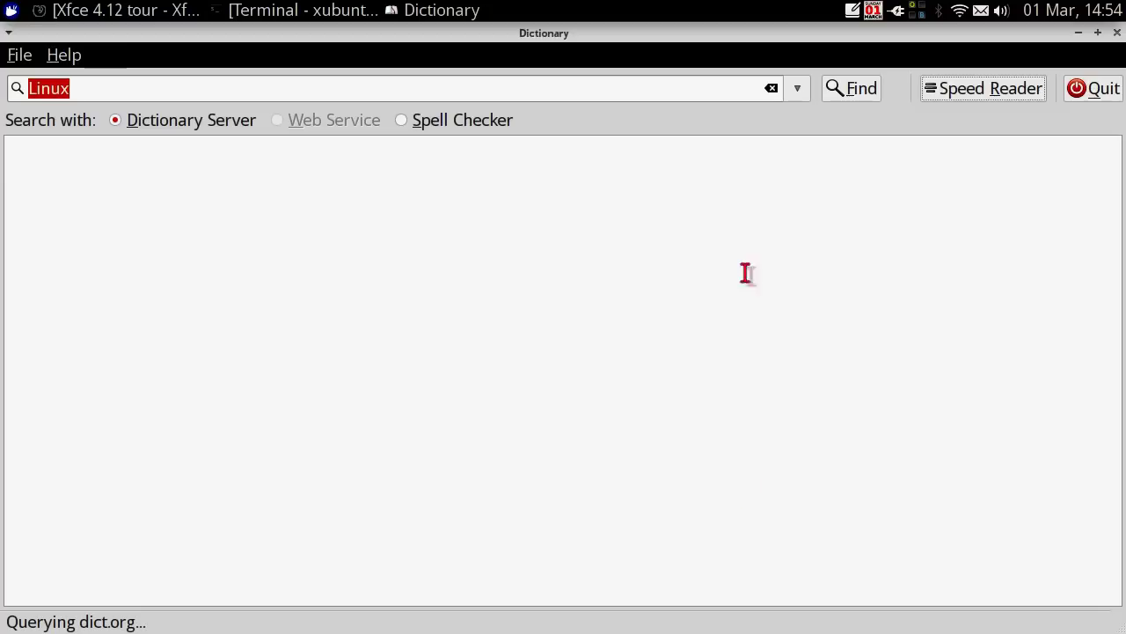
- Check the search term history, keep Dictionary Server as the search source, and close Dictionary
left_click(796, 90)
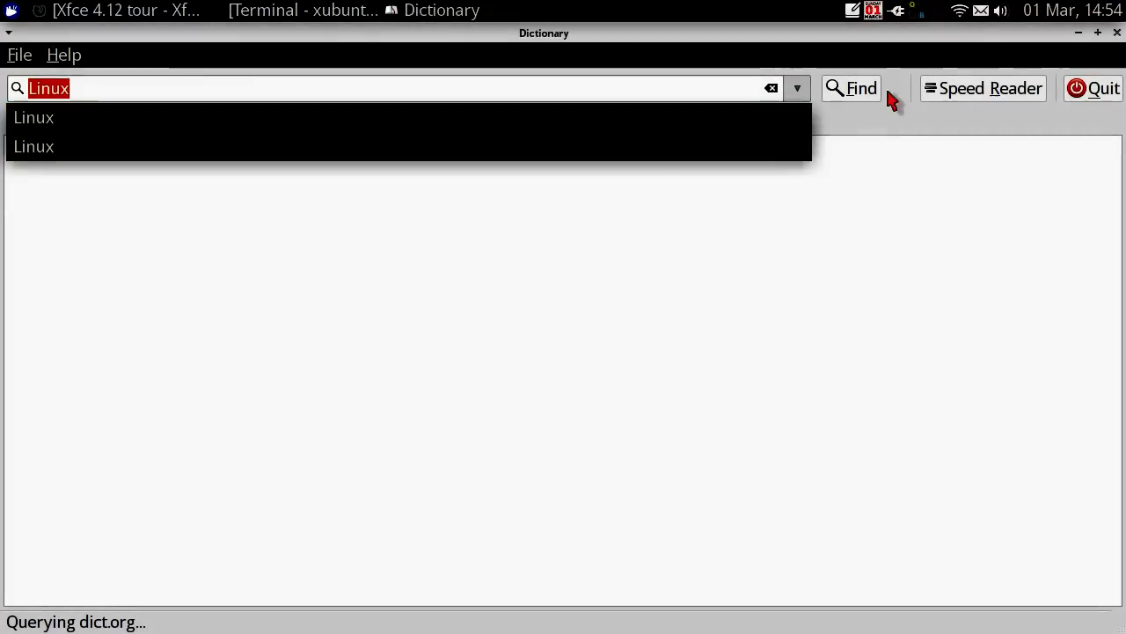
left_click(879, 101)
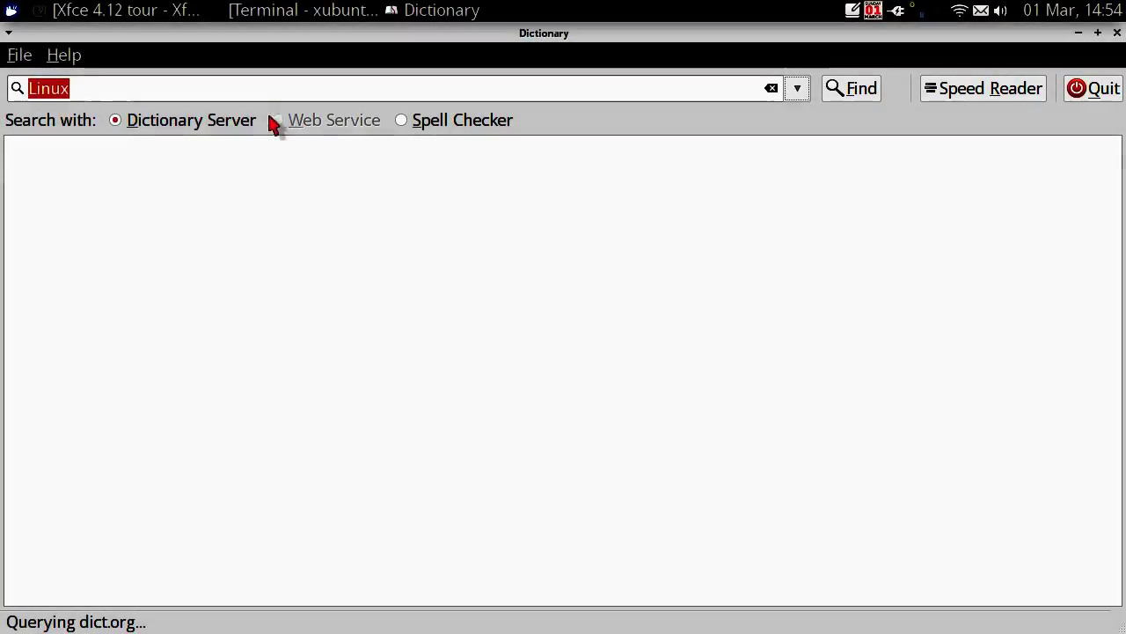
left_click(157, 126)
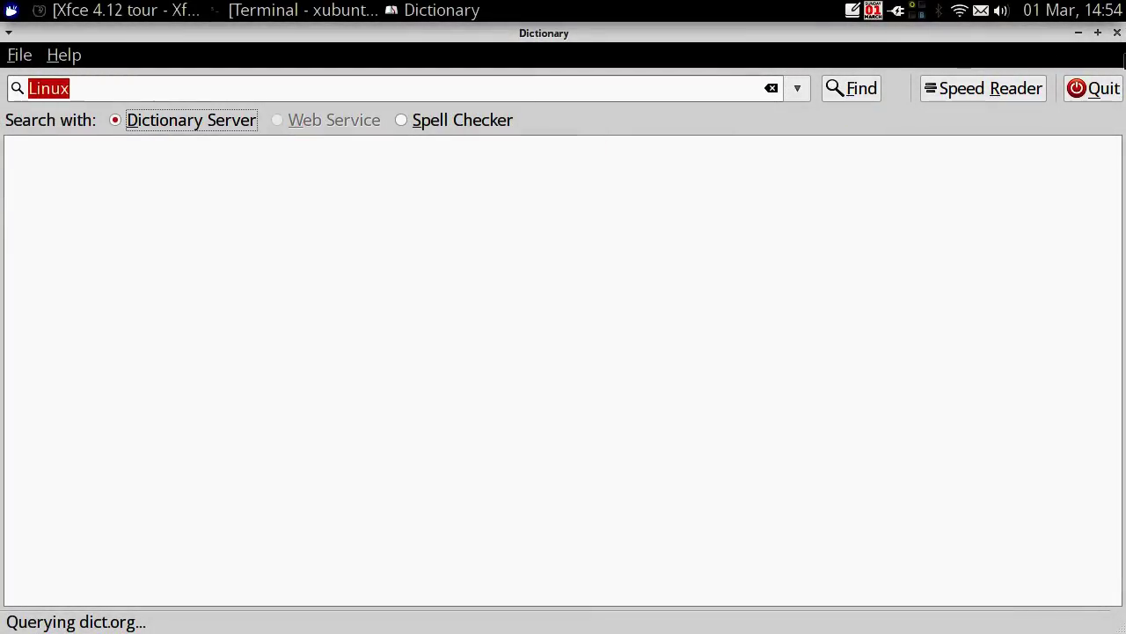
left_click(1116, 33)
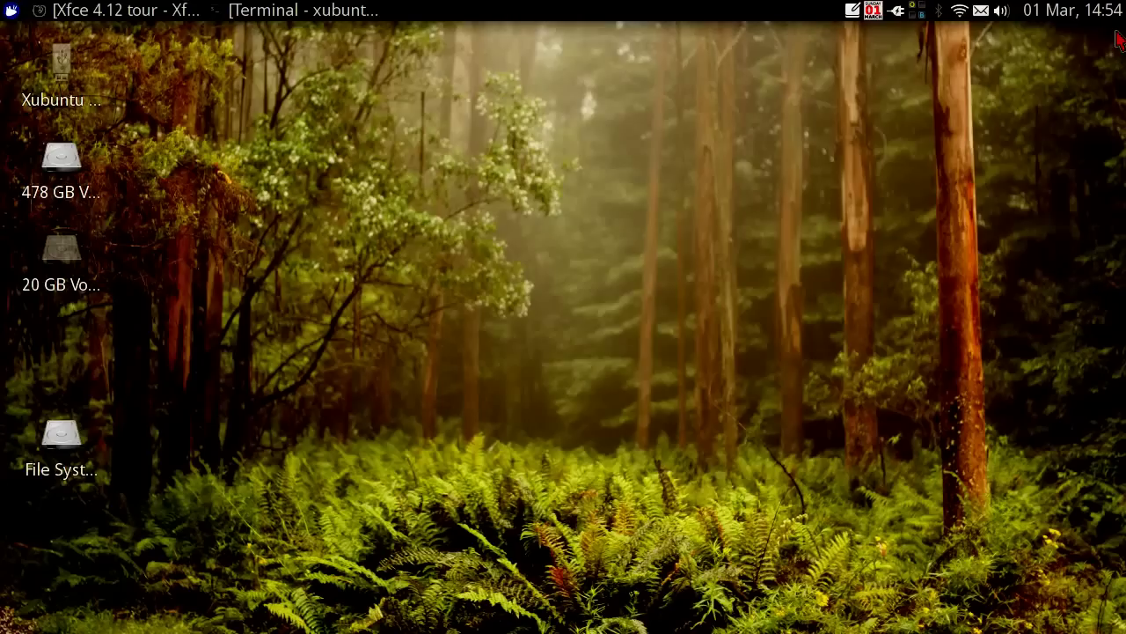
- Launch Gnumeric from the Office applications and maximize its window
left_click(10, 10)
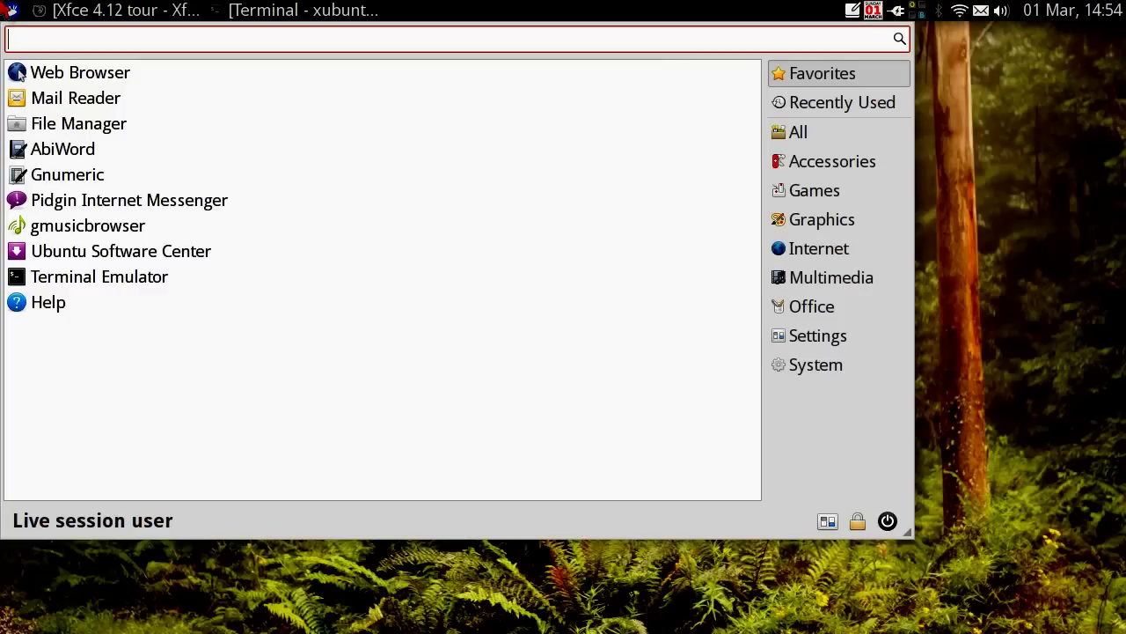
left_click(822, 343)
left_click(816, 318)
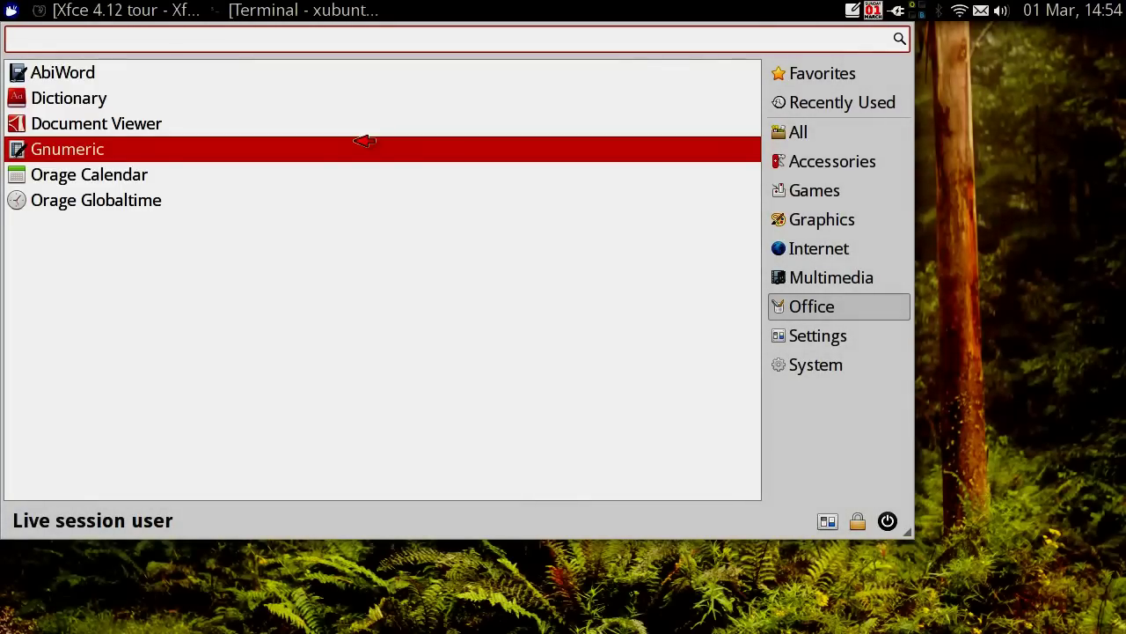
left_click(365, 141)
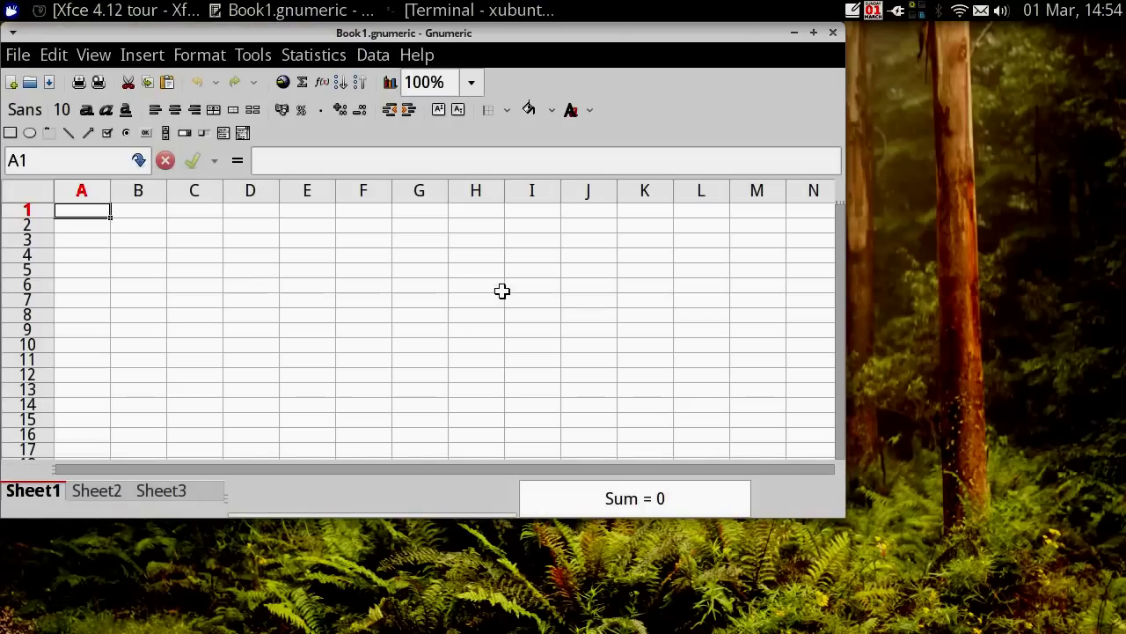
double_click(643, 33)
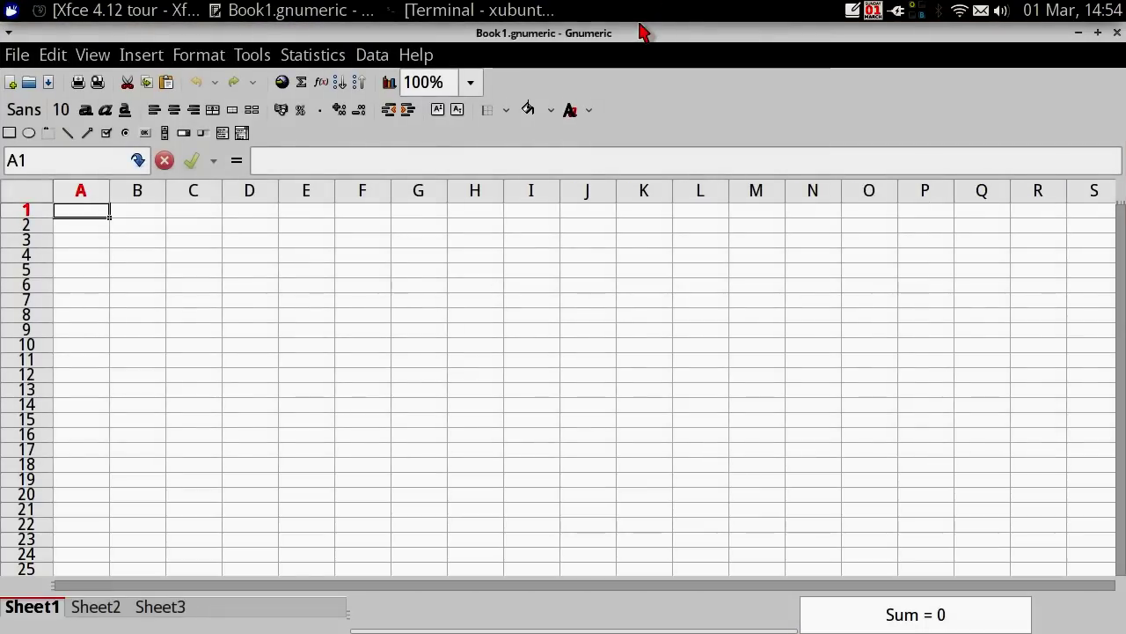
- Enter 23 in cell C1 and 124 in cell C2
left_click(185, 212)
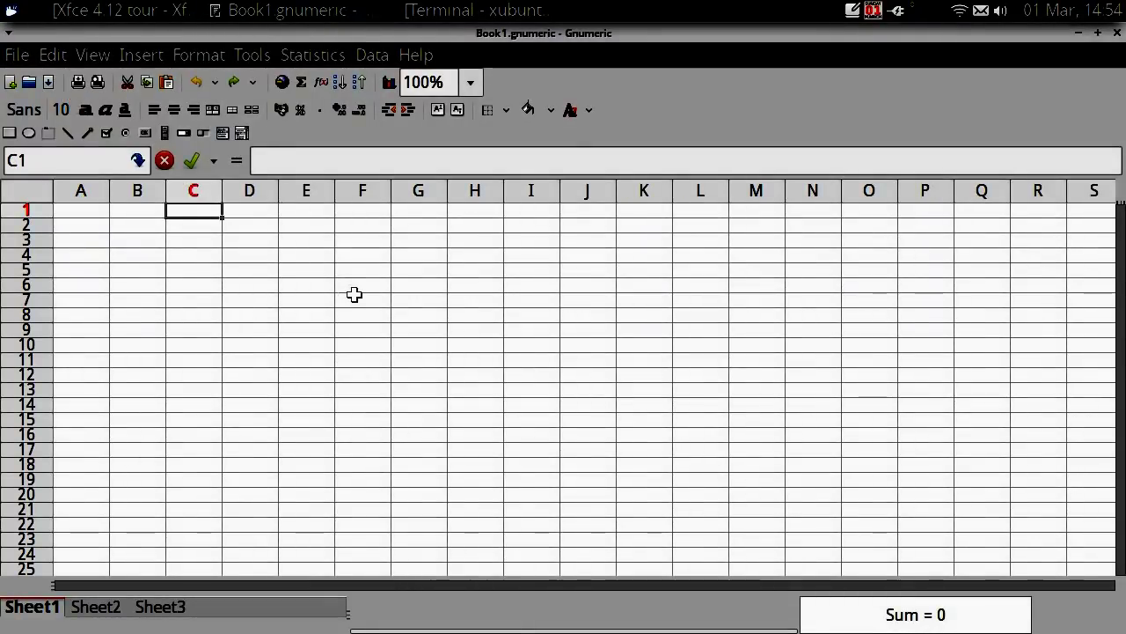
type("23")
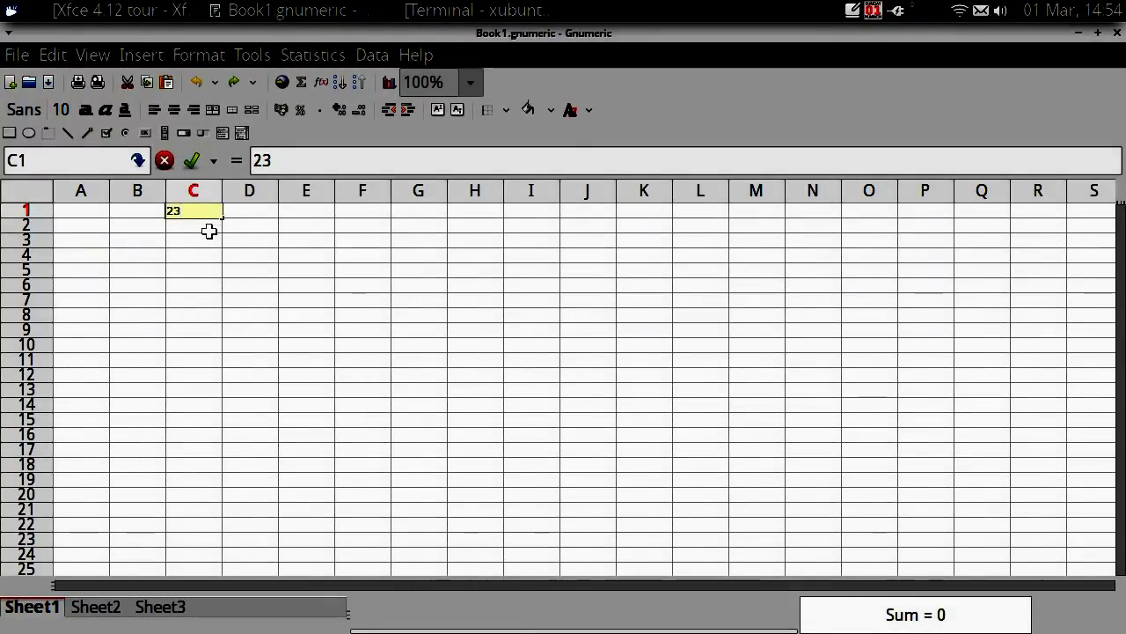
key("Return")
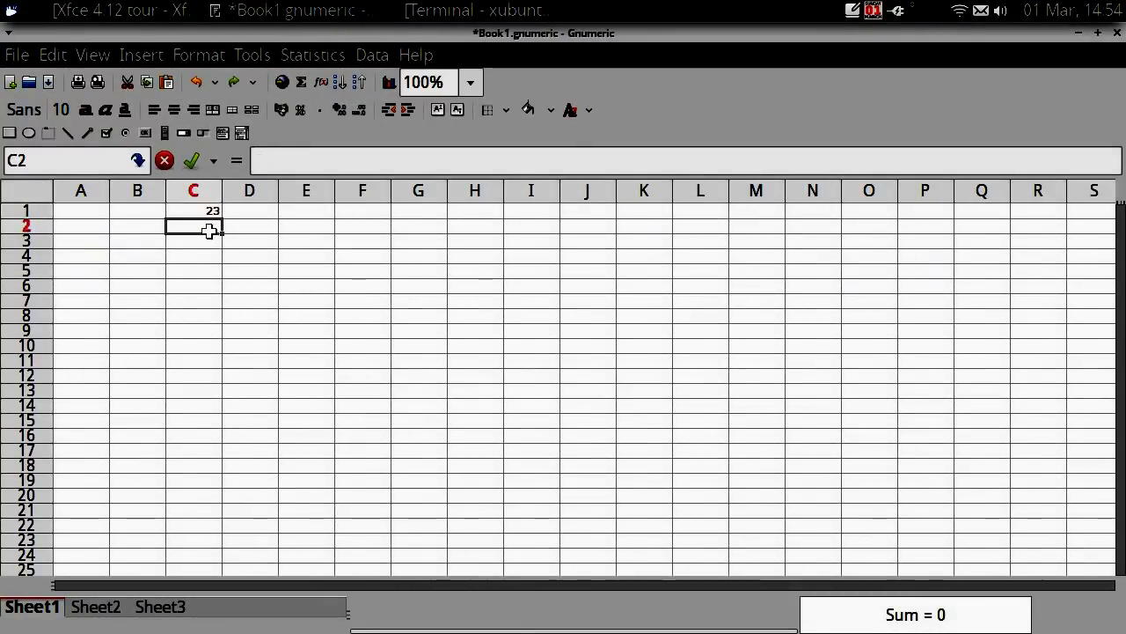
type("124")
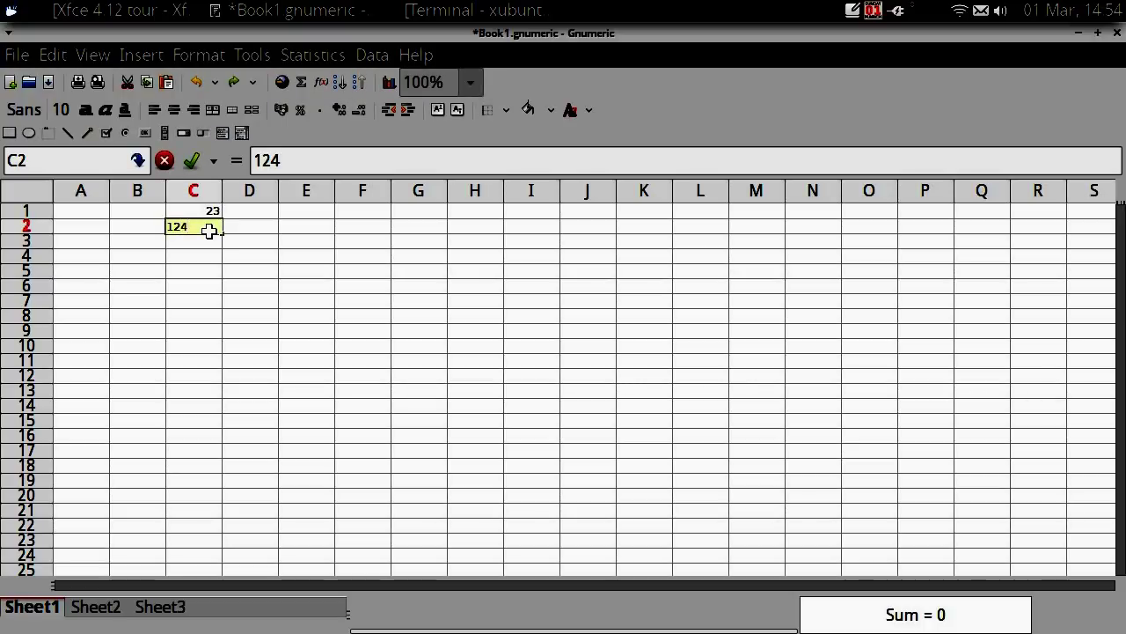
key("Return")
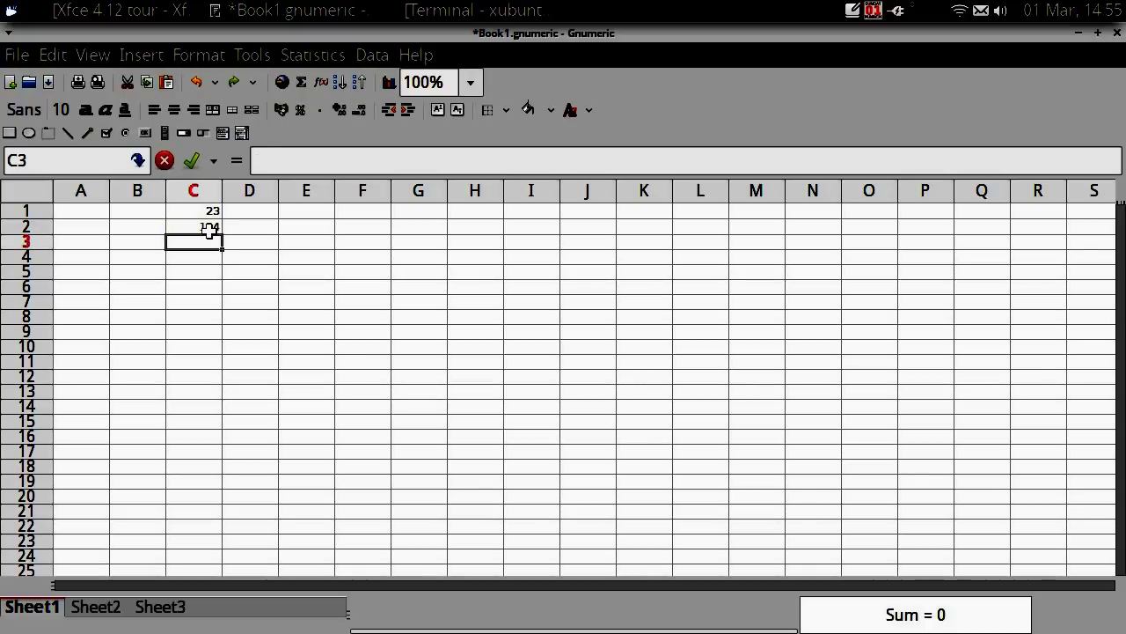
- Move the value 23 from cell C1 to cell D4
left_click(209, 227)
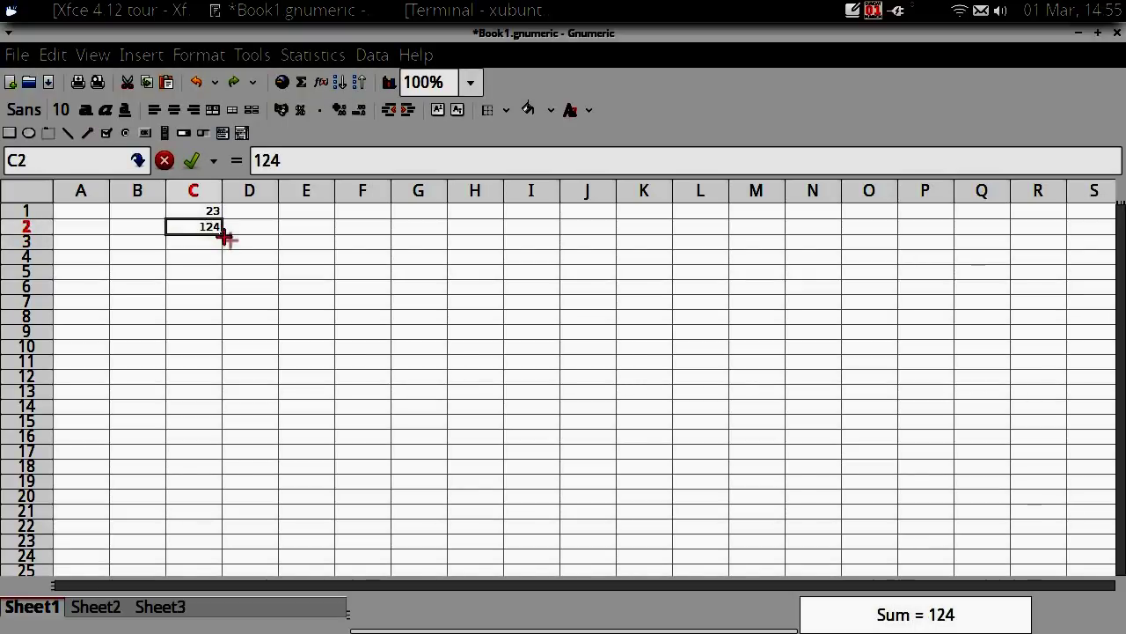
mouse_move(226, 236)
left_mouse_down()
mouse_move(209, 284)
mouse_move(219, 228)
left_mouse_up()
left_click(219, 207)
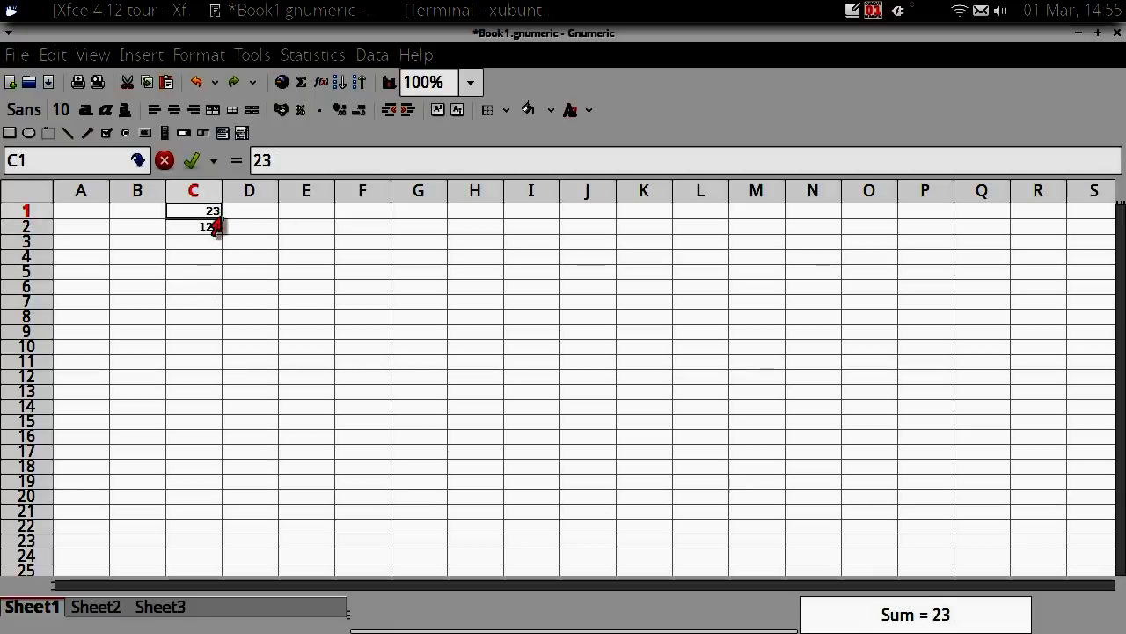
left_click_drag(217, 222, 222, 257)
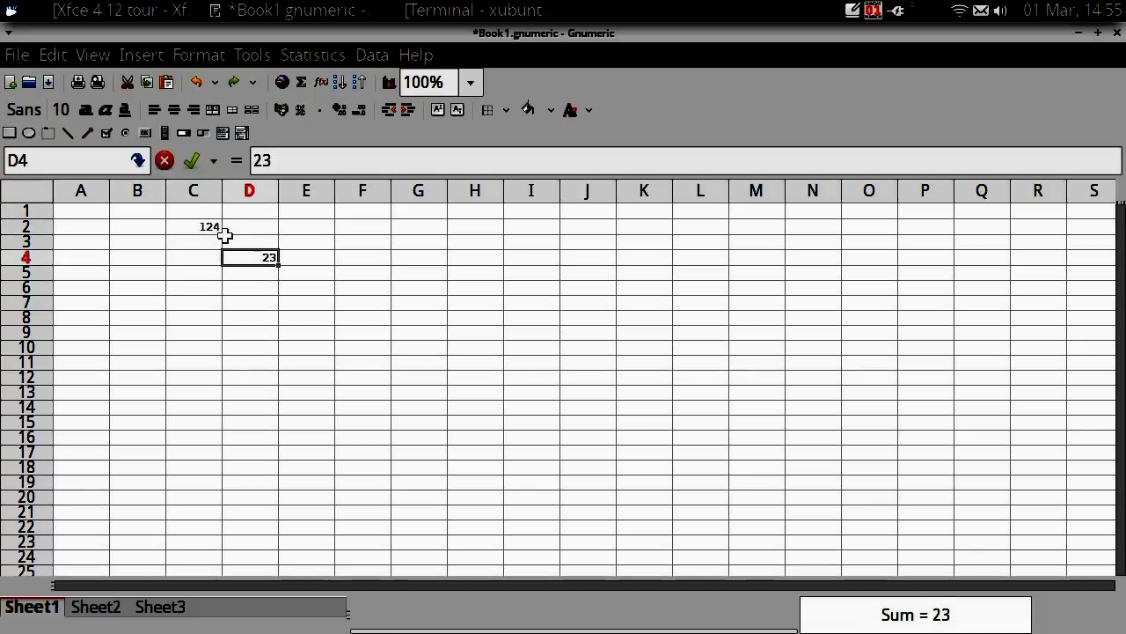
- Move the 23 from cell D4 to C3 and fill it down column C through row 16
left_click(214, 227)
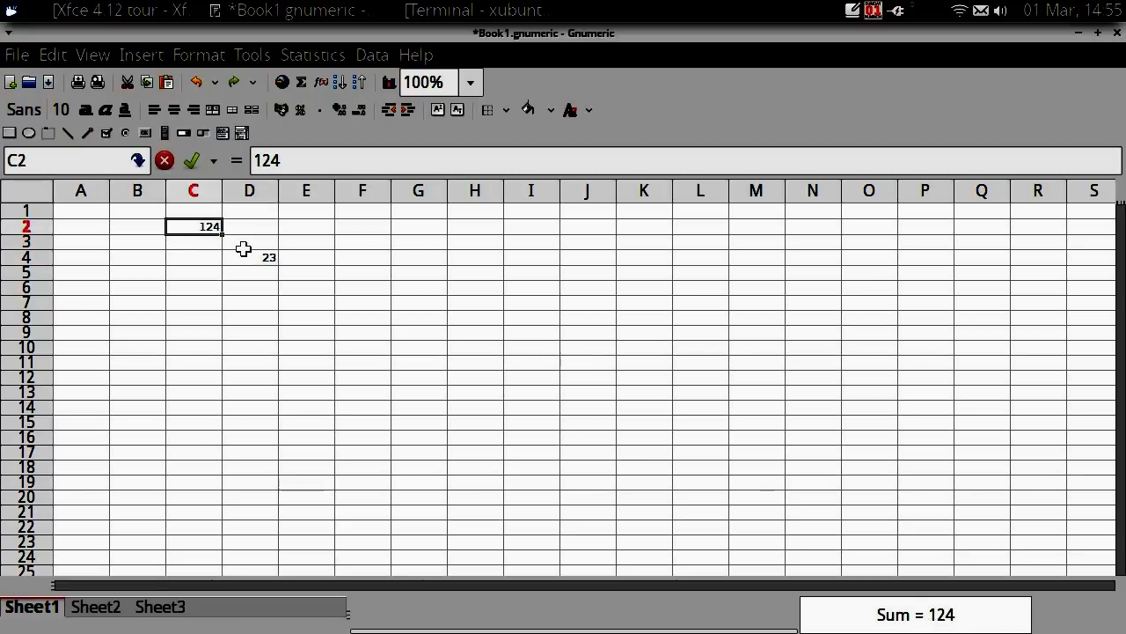
left_click_drag(244, 256, 207, 248)
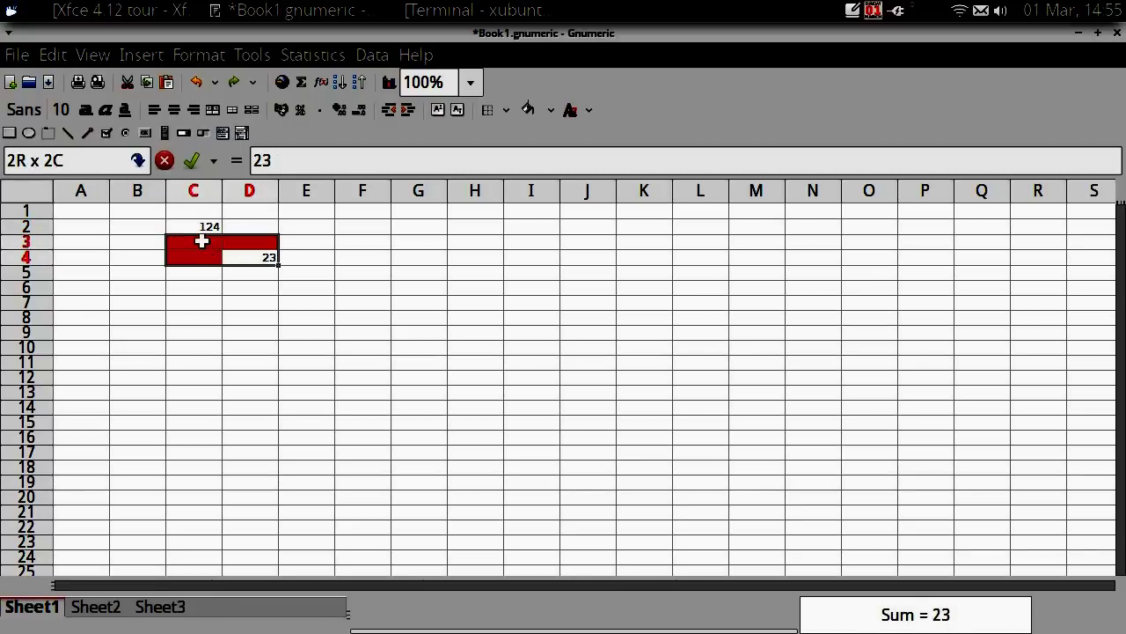
left_click(201, 241)
left_click(253, 252)
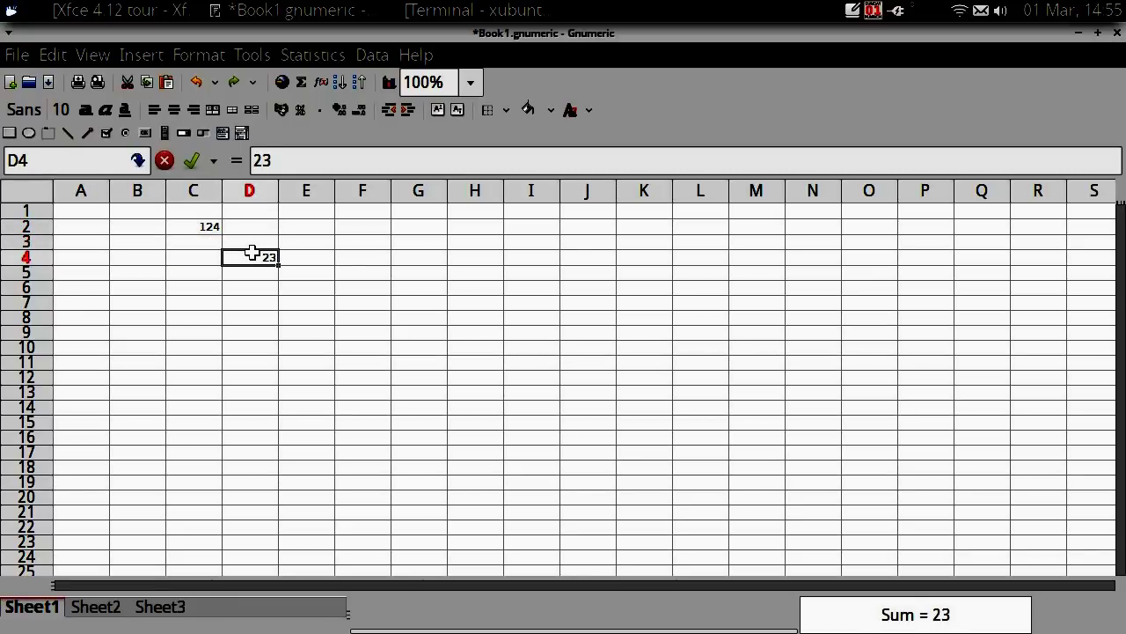
key("ctrl+c")
left_click(208, 234)
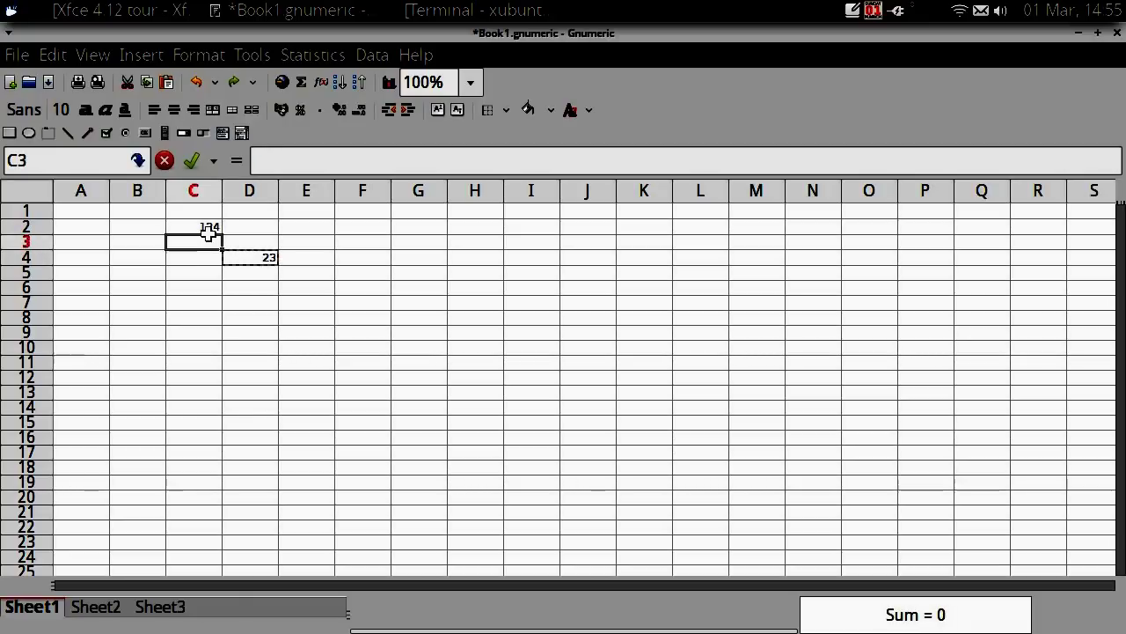
key("ctrl+v")
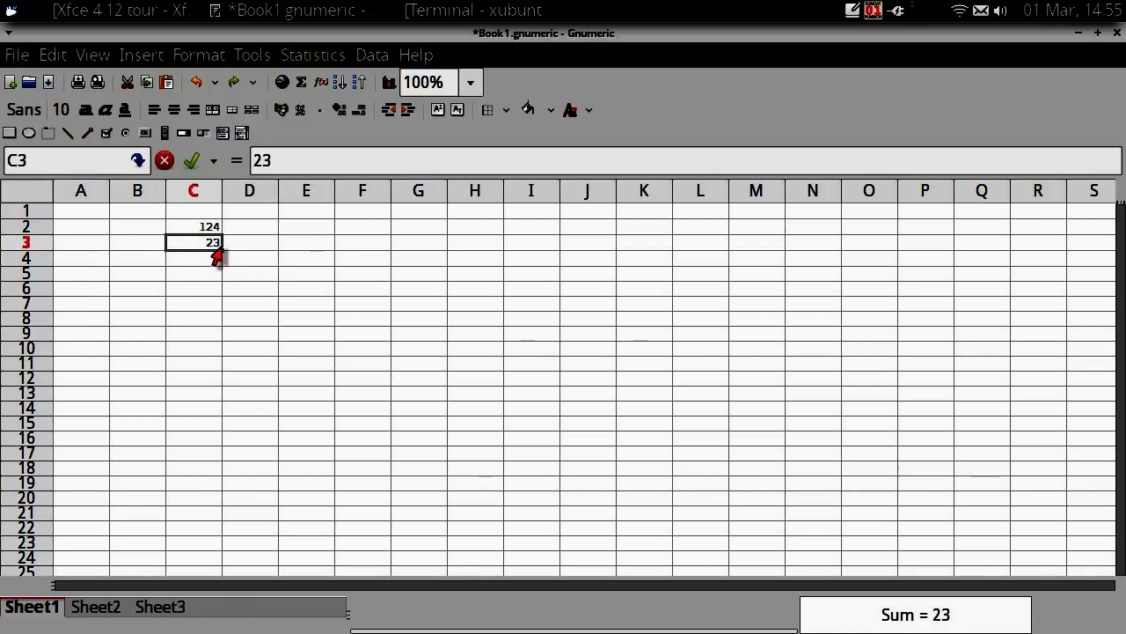
left_click_drag(225, 251, 216, 447)
left_click(303, 258)
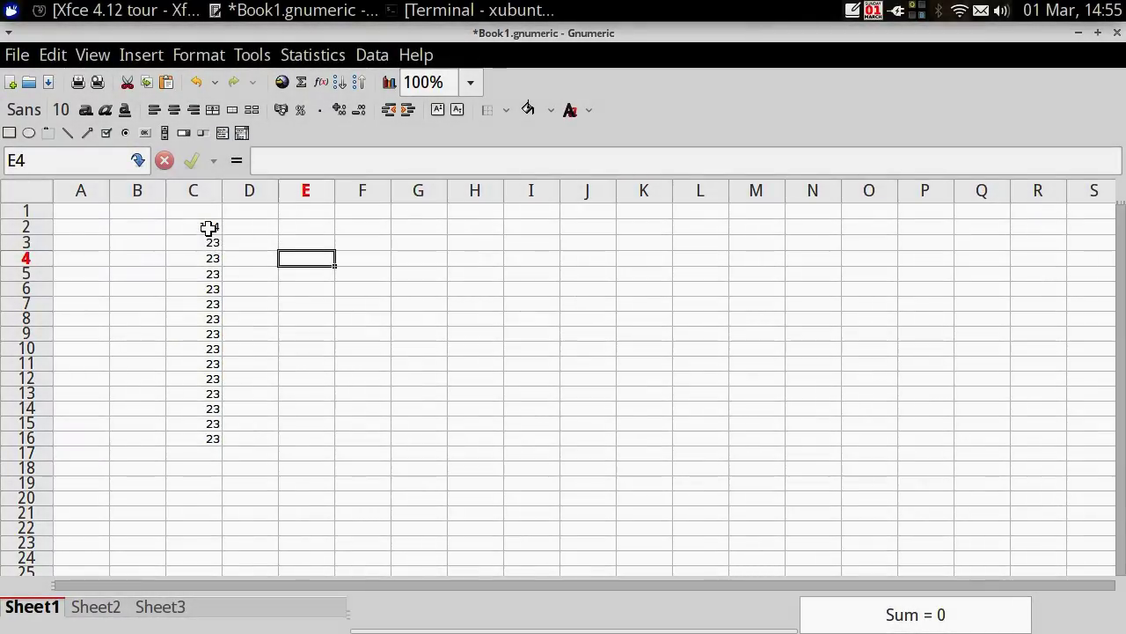
- Merge cells C2 and C3 into a single cell
left_click_drag(211, 228, 217, 239)
right_click(216, 240)
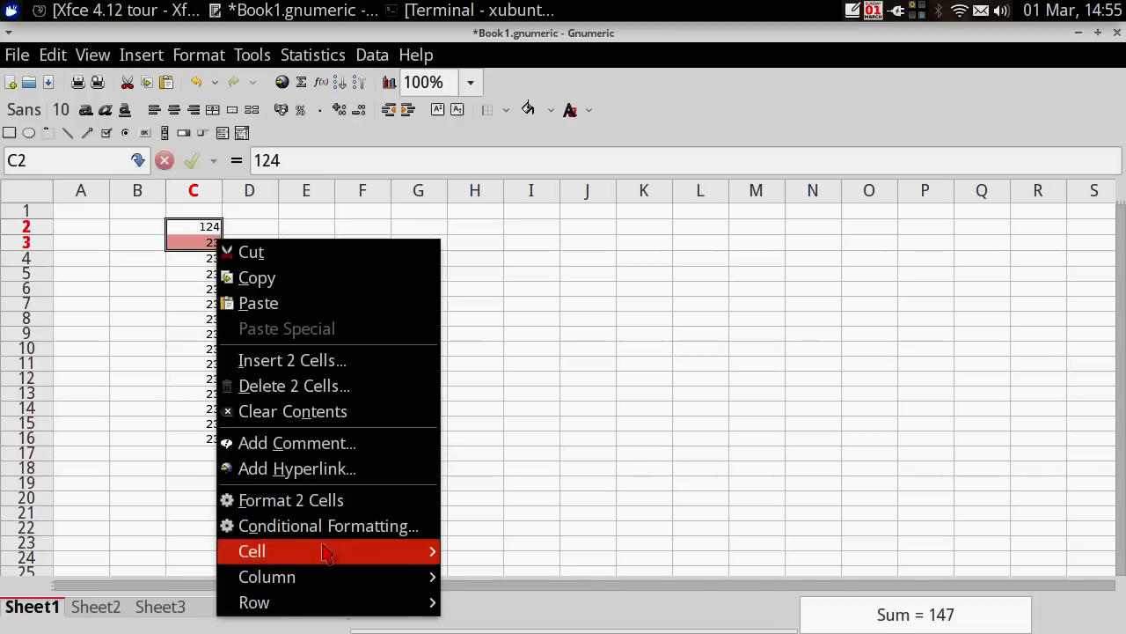
mouse_move(327, 550)
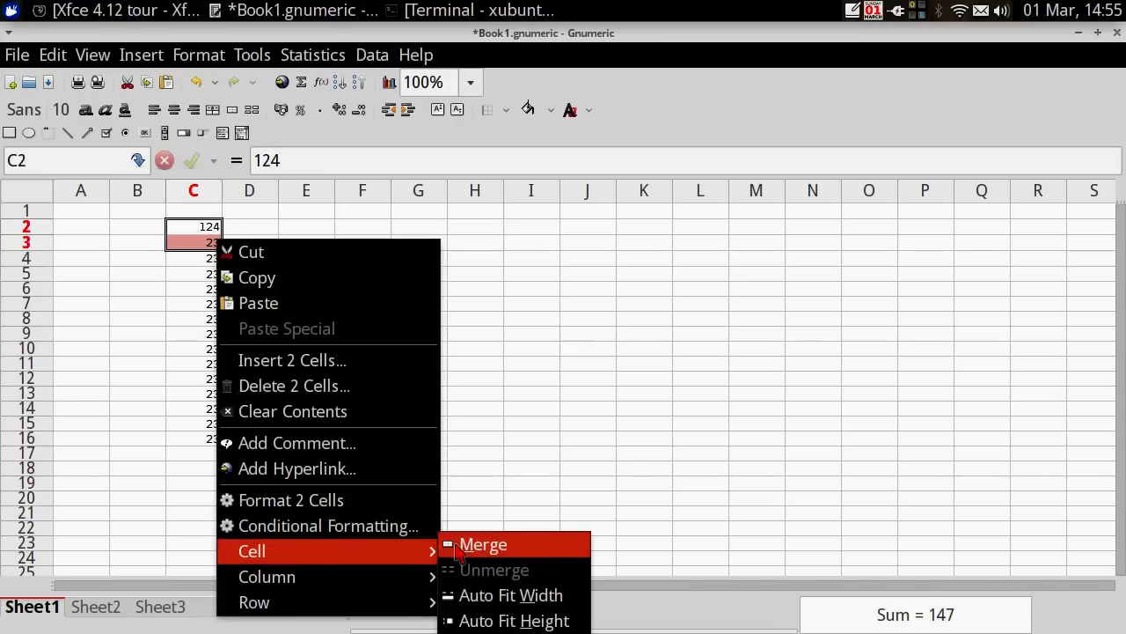
mouse_move(404, 572)
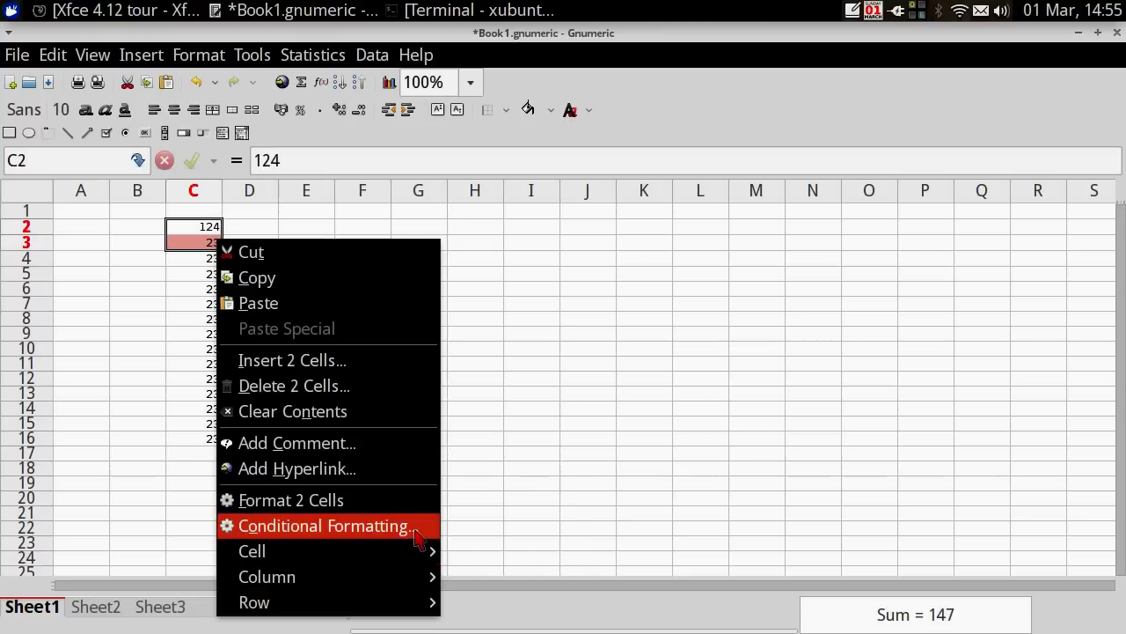
mouse_move(424, 550)
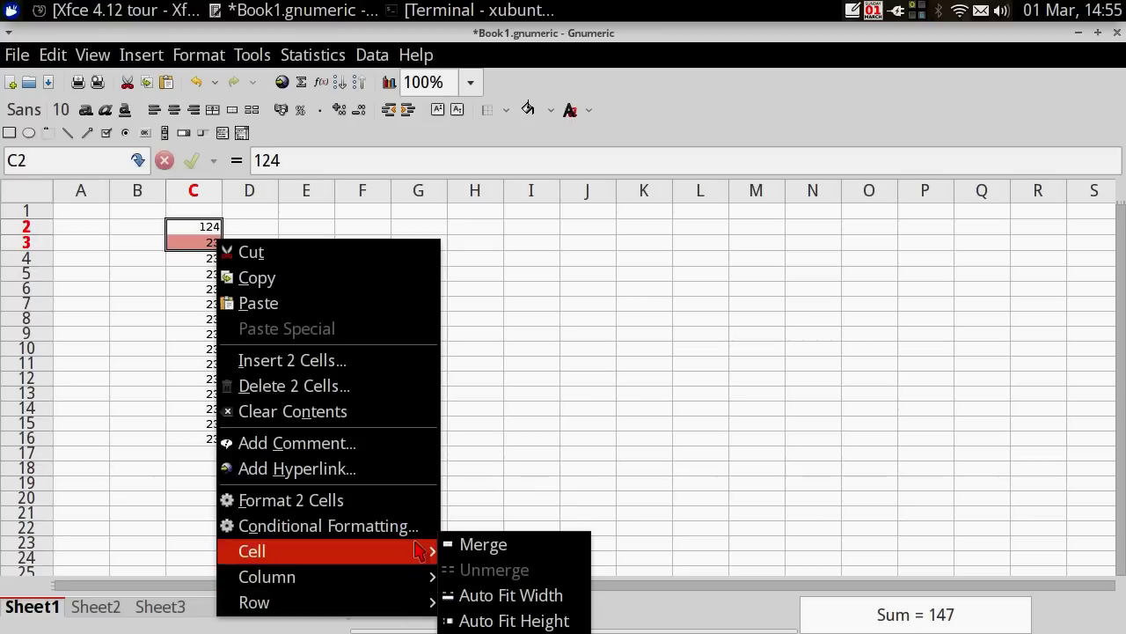
left_click(498, 545)
left_click(364, 315)
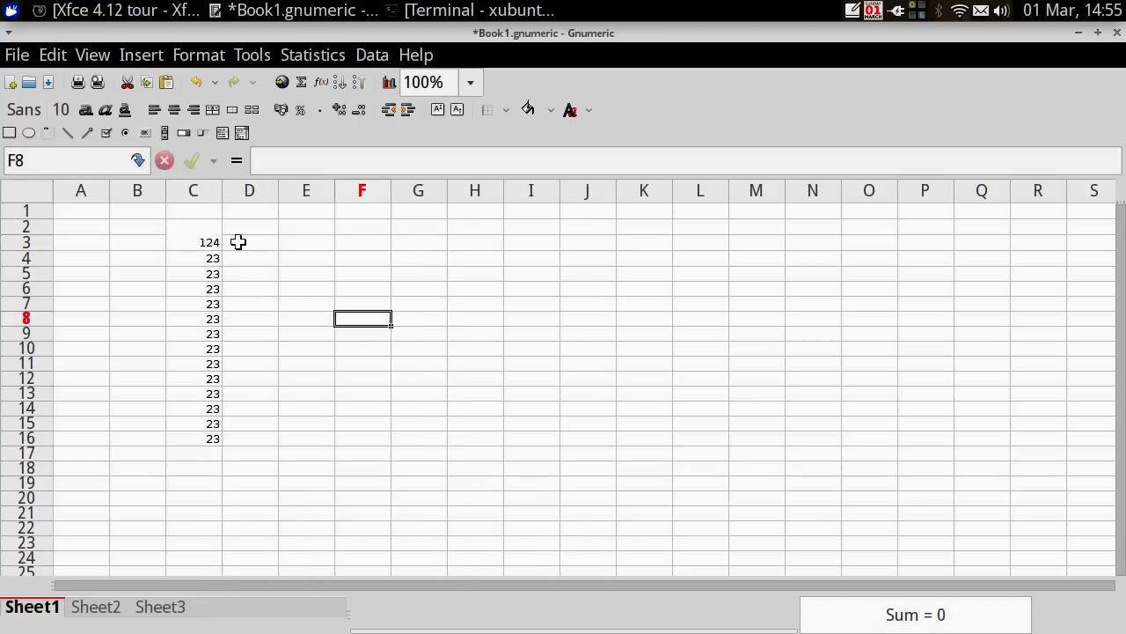
- Append +123 to the 23 in cell C6 so that its entry reads 23+123
left_click(210, 237)
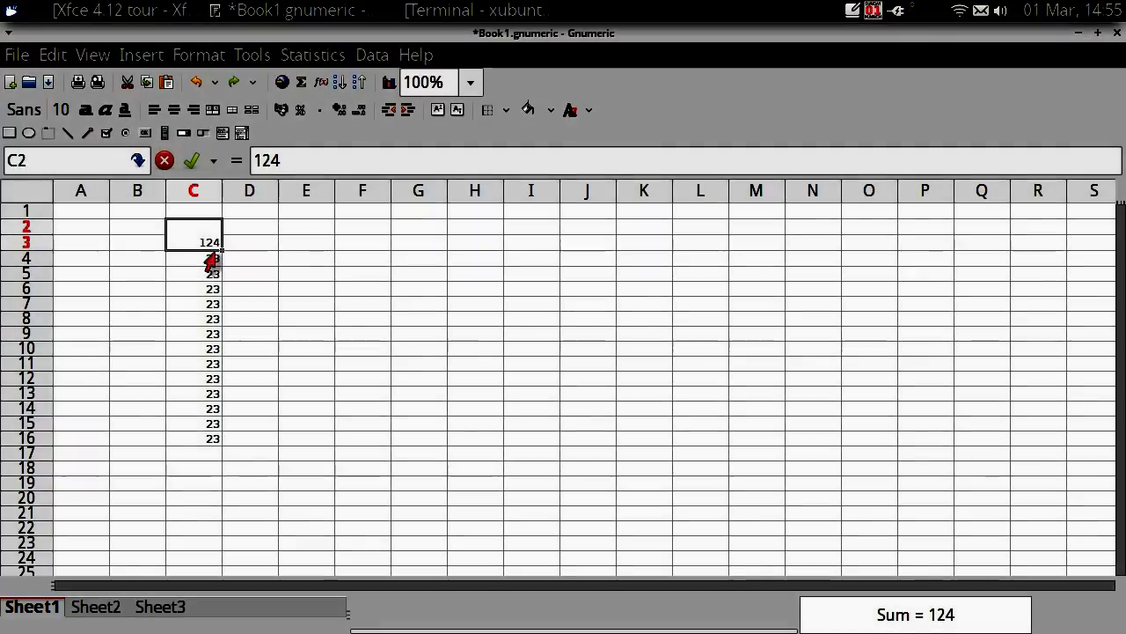
left_click(212, 257)
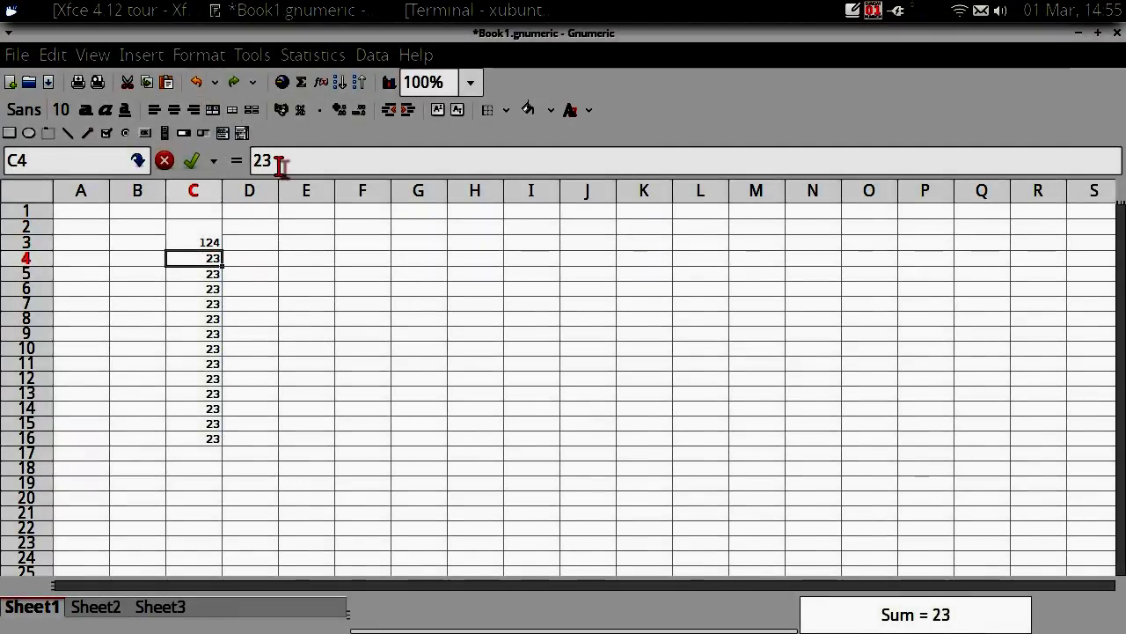
left_click(200, 287)
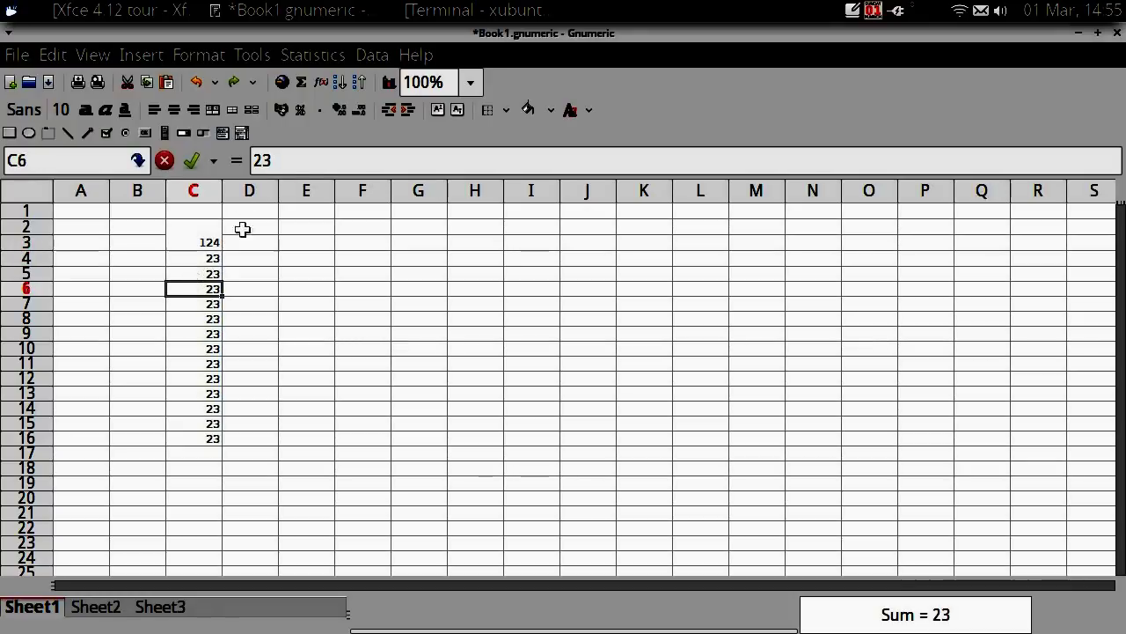
left_click(297, 161)
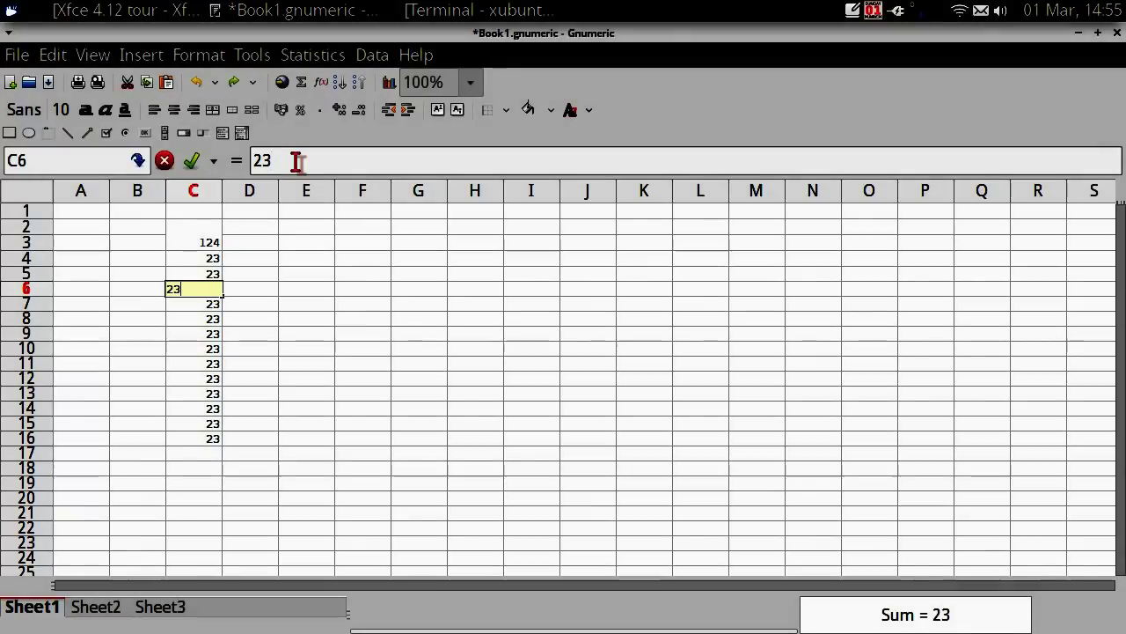
type("+123")
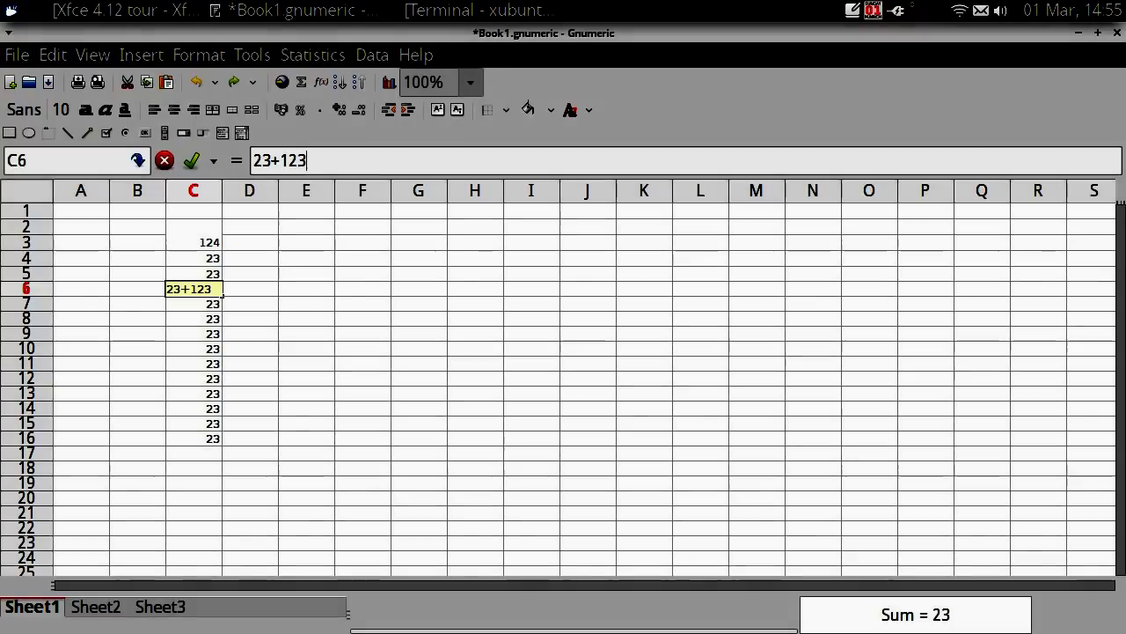
key("Return")
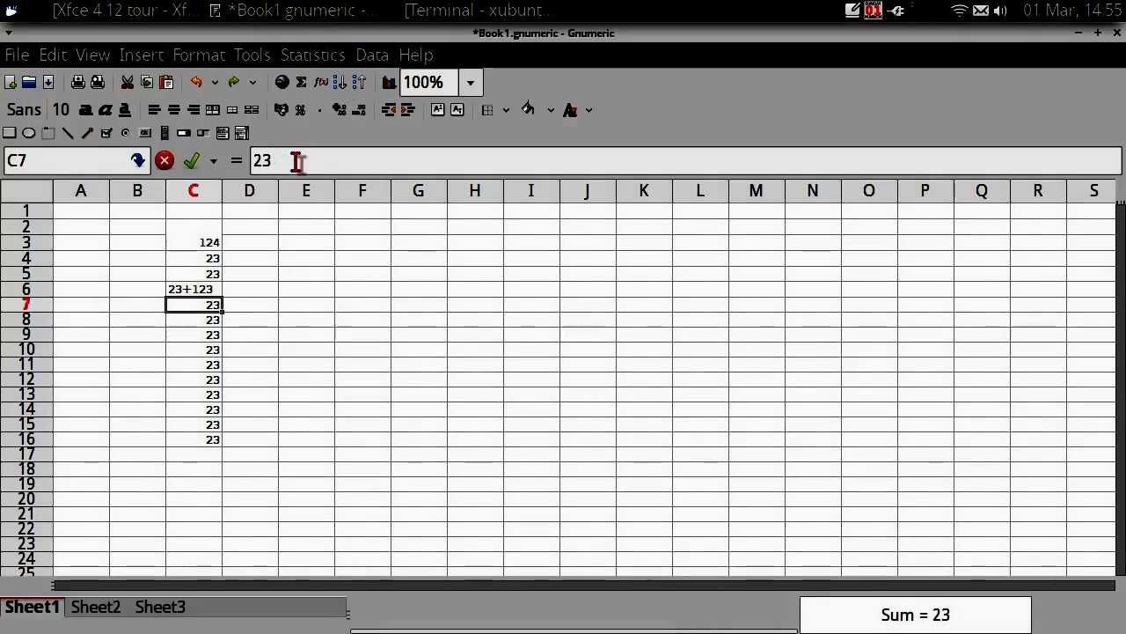
- Reopen the entry in cell C6 for editing and commit the same text again
left_click(201, 286)
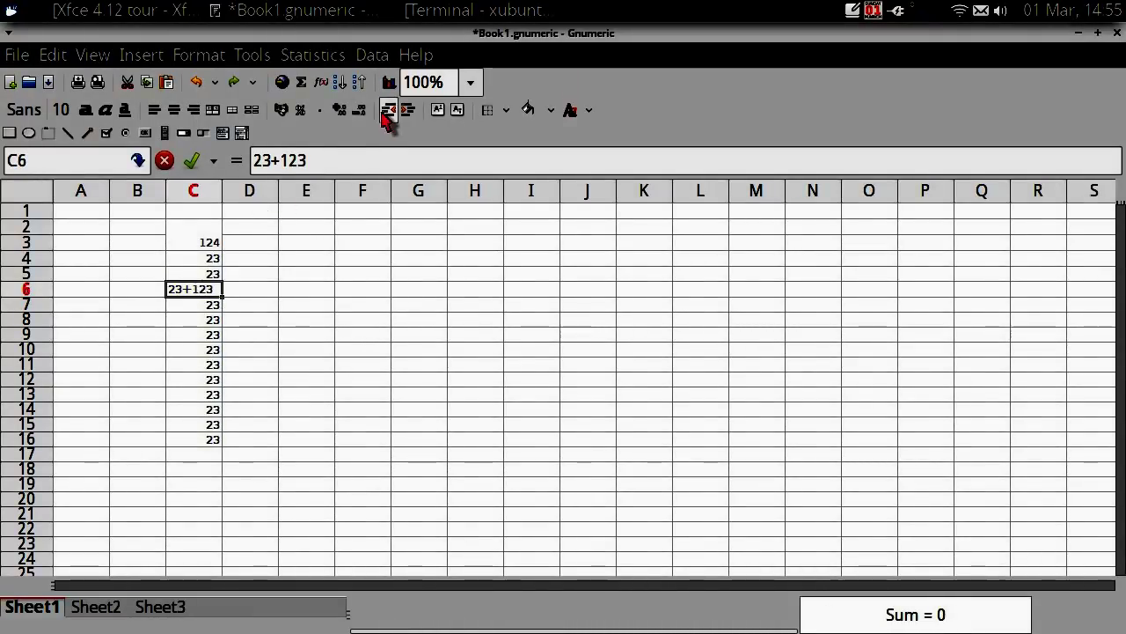
left_click(336, 159)
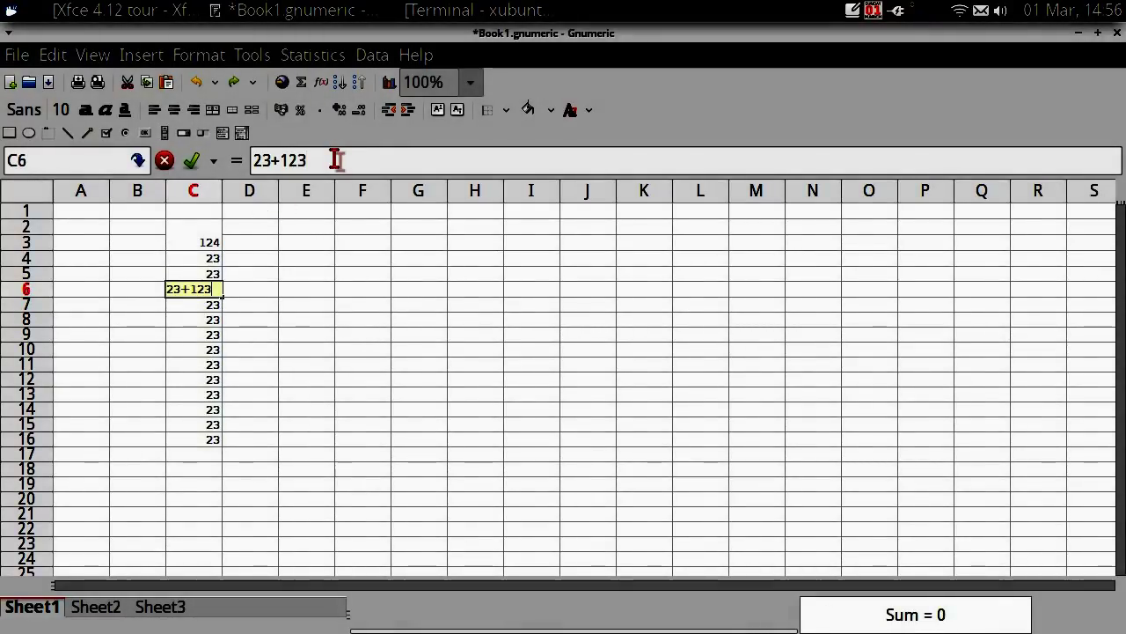
key("Return")
key("Return")
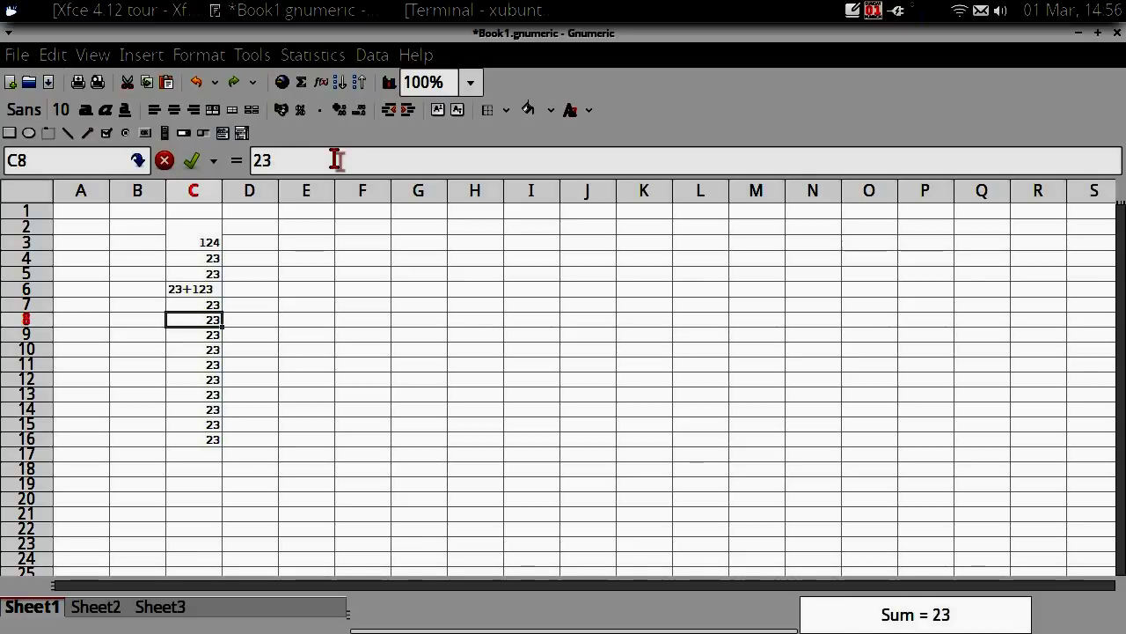
key("Return")
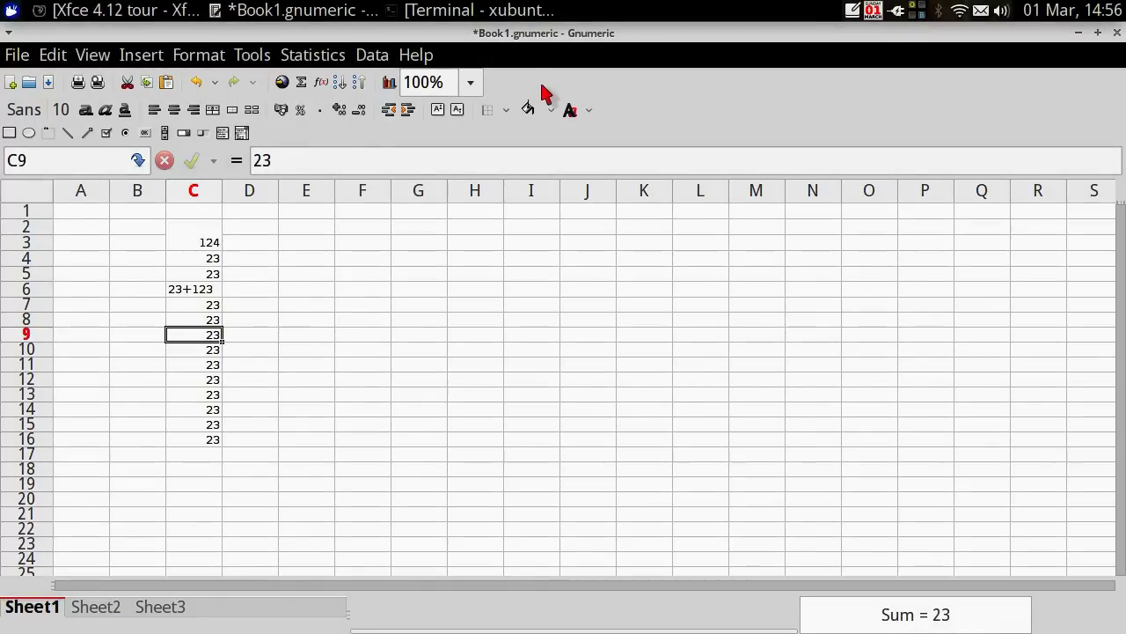
- View the About information for Gnumeric Spreadsheet and close it
left_click(416, 54)
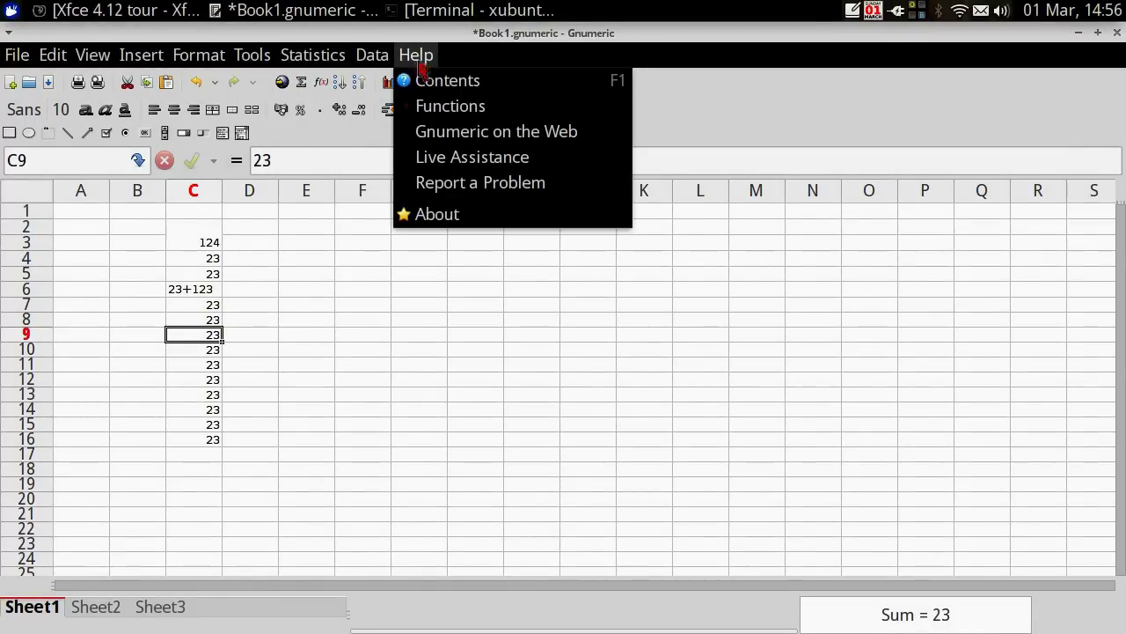
left_click(444, 215)
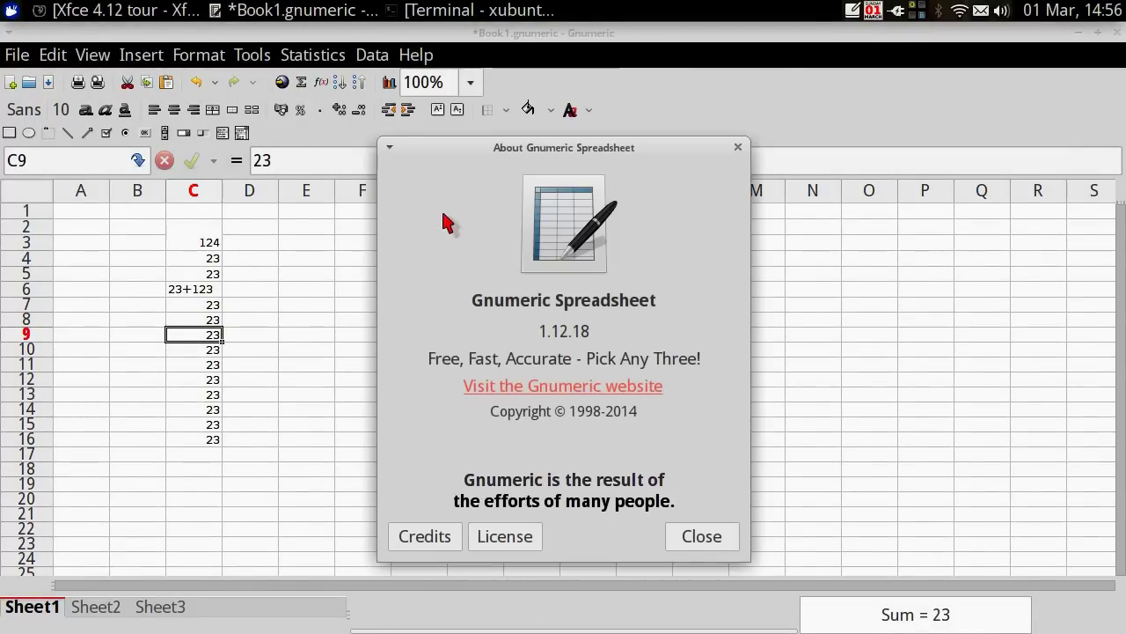
left_click(704, 534)
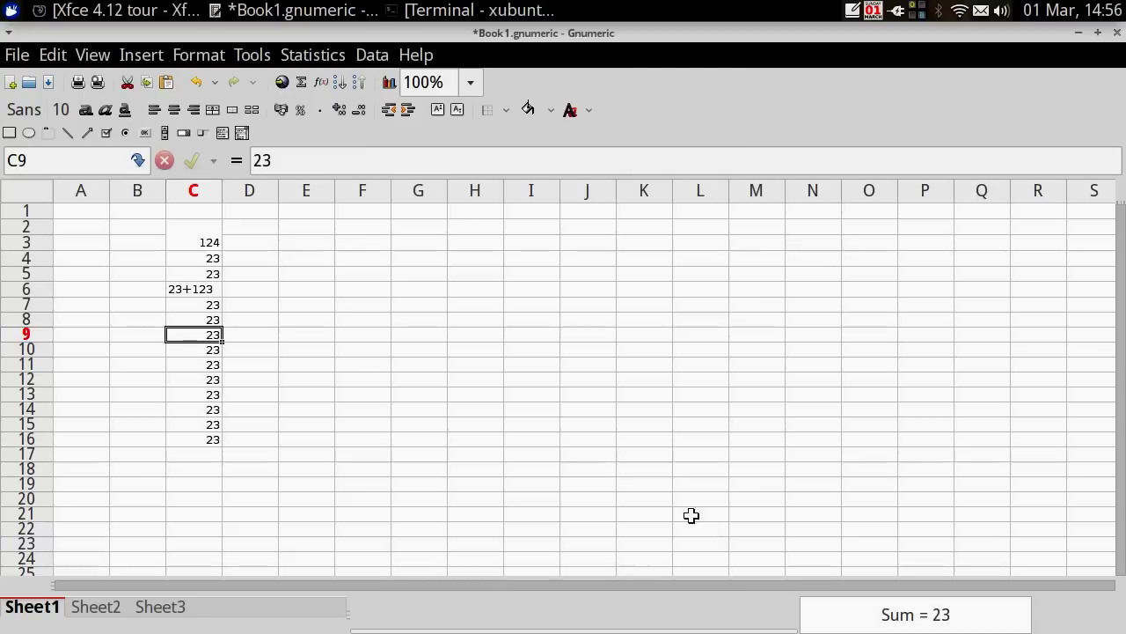
- Look through Gnumeric's Edit, Format, Tools and Help commands, then view the help contents and close the help window
left_click(19, 60)
mouse_move(52, 60)
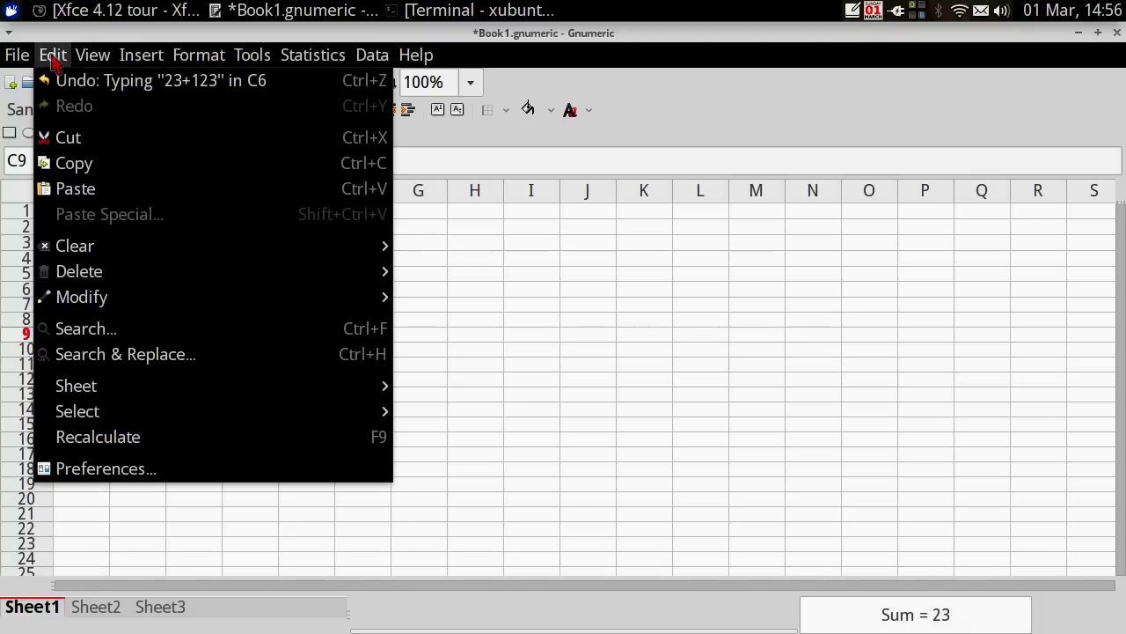
mouse_move(183, 59)
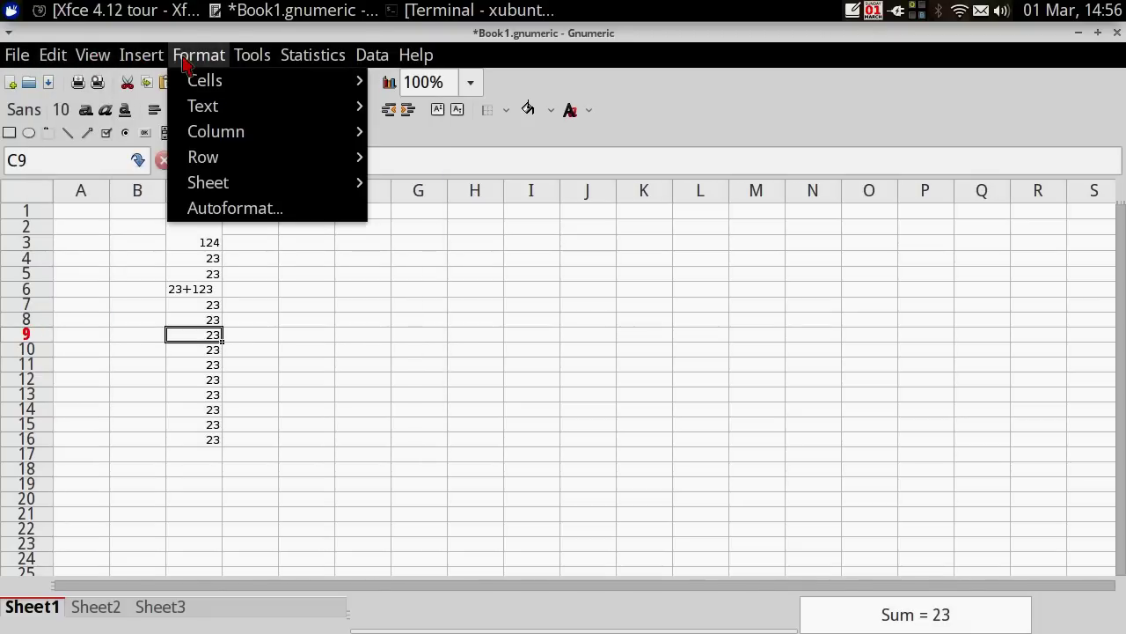
mouse_move(265, 93)
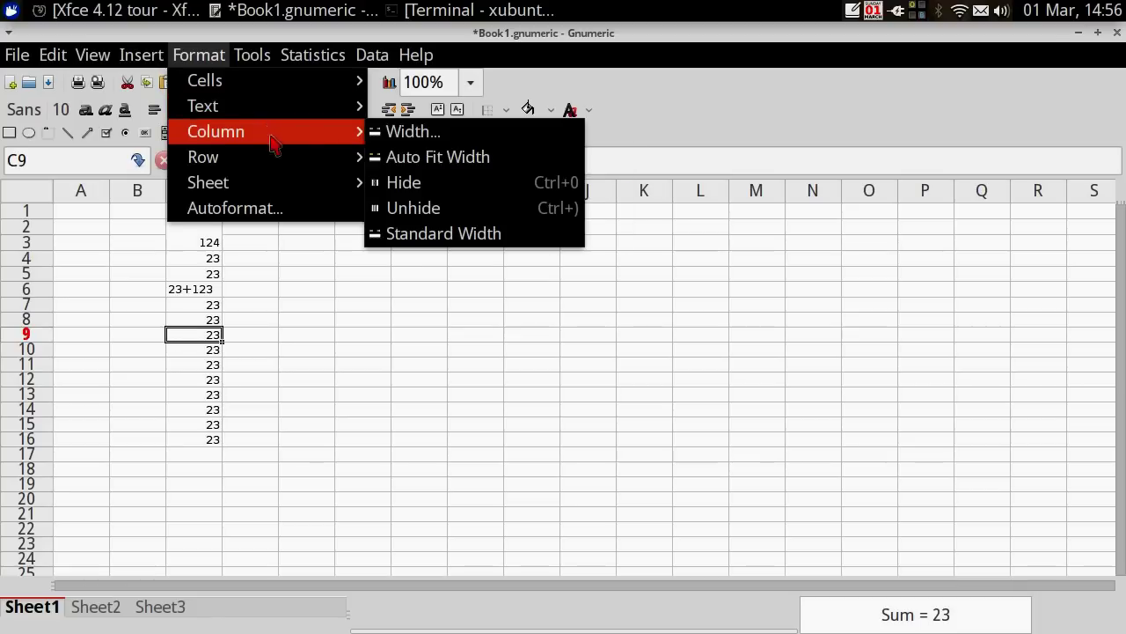
mouse_move(286, 174)
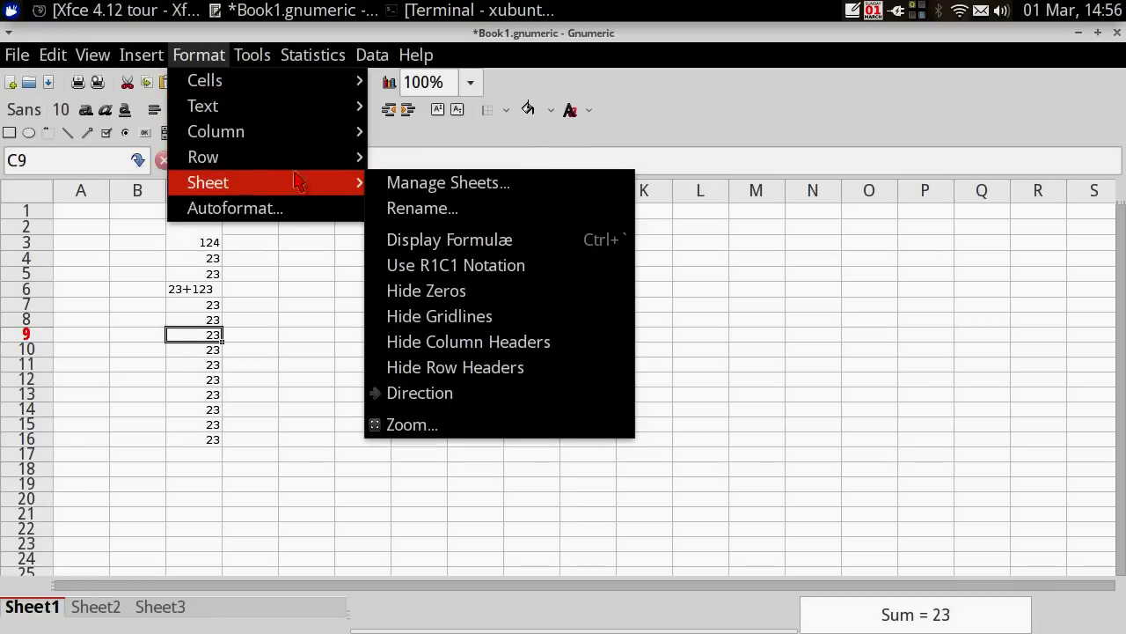
mouse_move(267, 56)
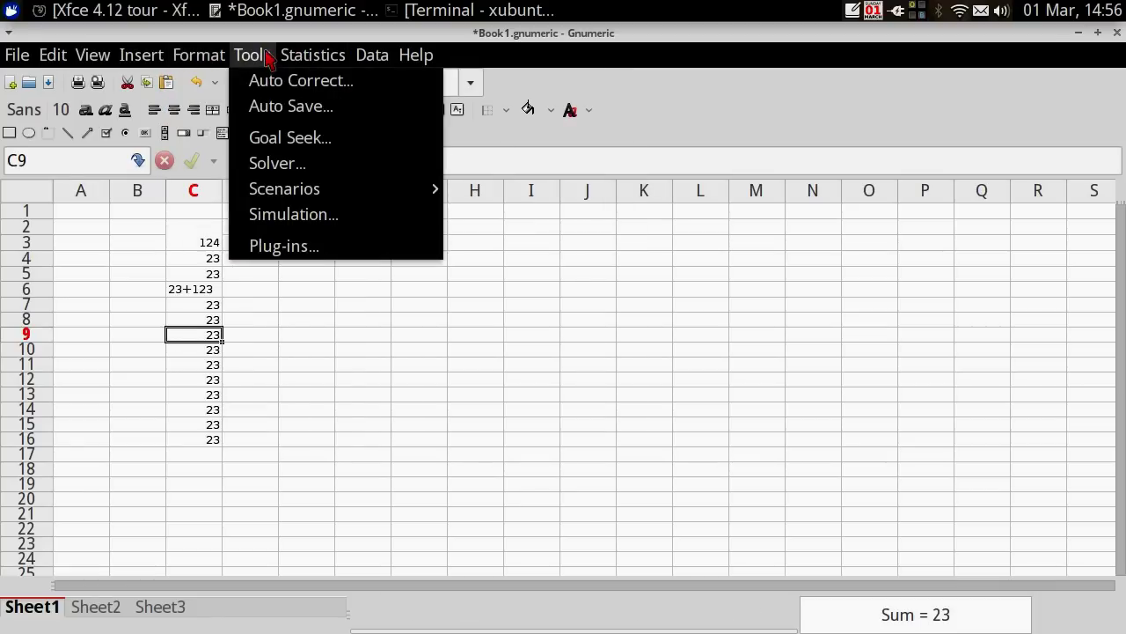
mouse_move(400, 59)
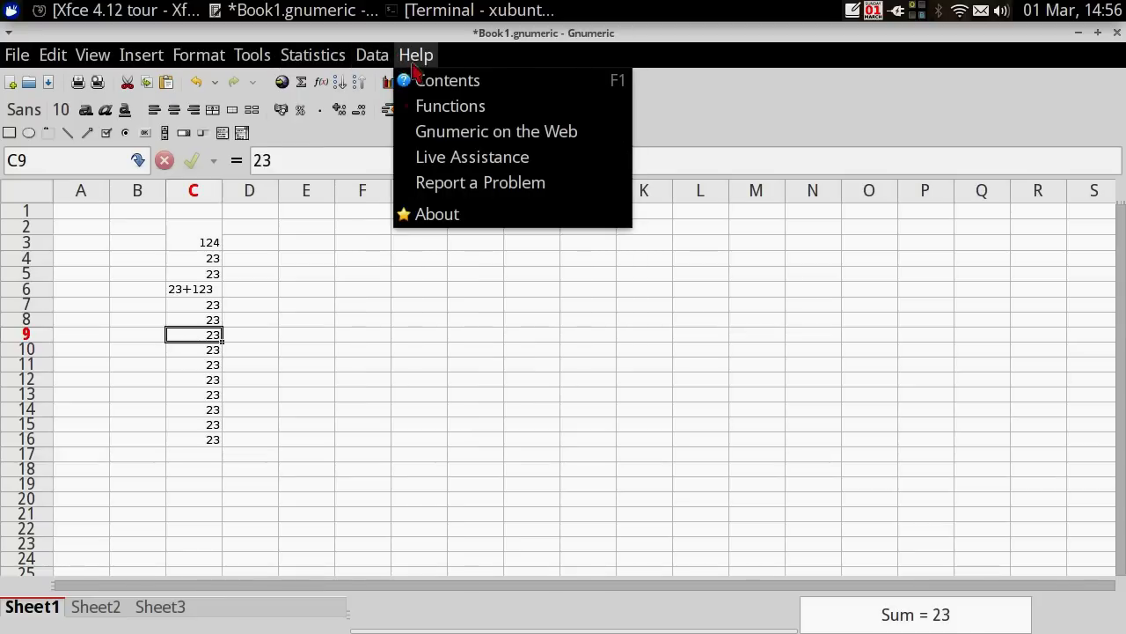
left_click(423, 78)
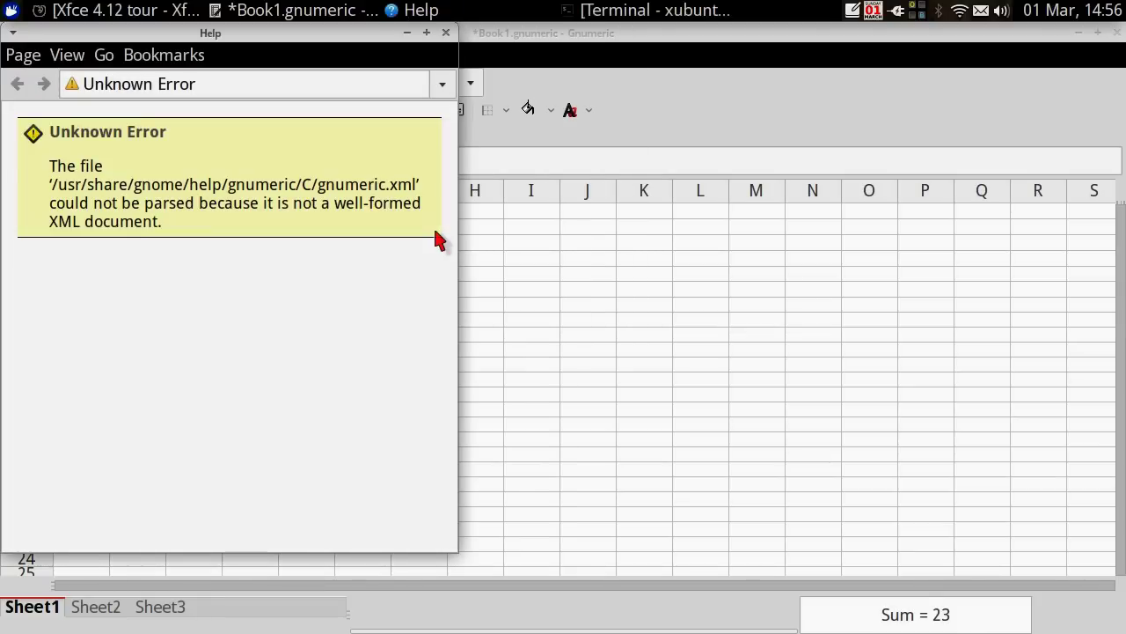
left_click(446, 32)
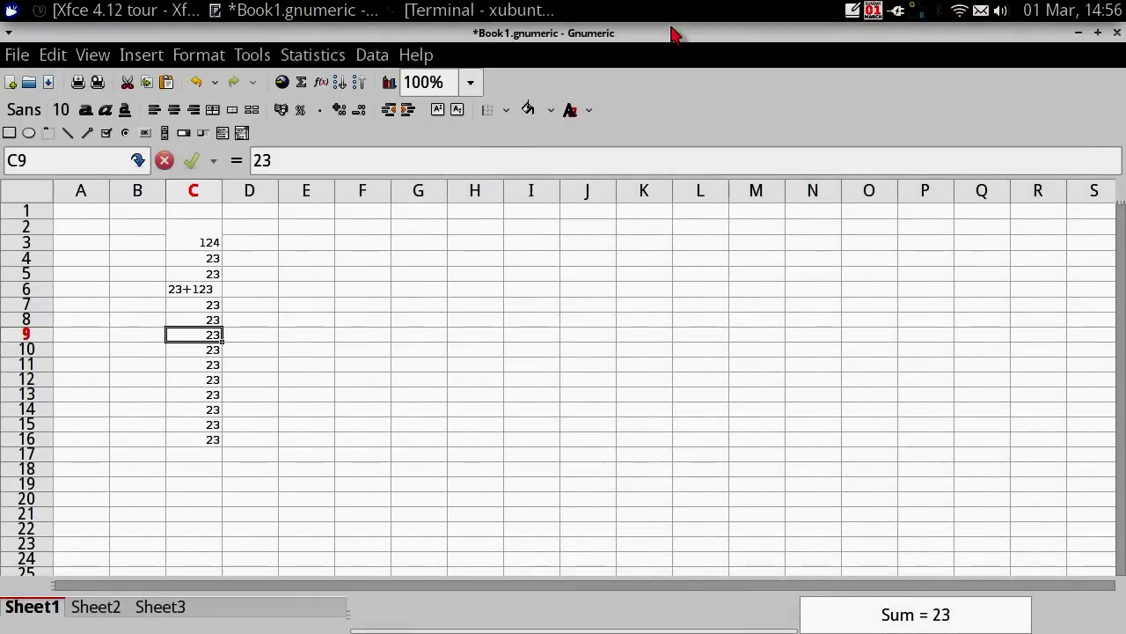
- Close Gnumeric and discard the changes to workbook Book1.gnumeric
left_click(1117, 32)
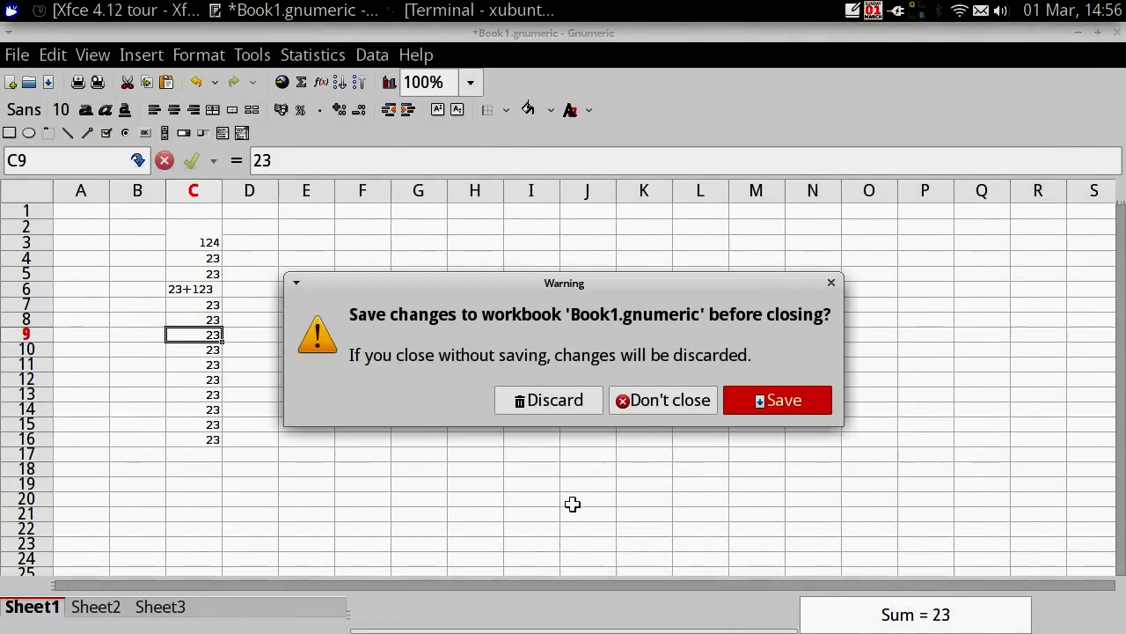
left_click(665, 403)
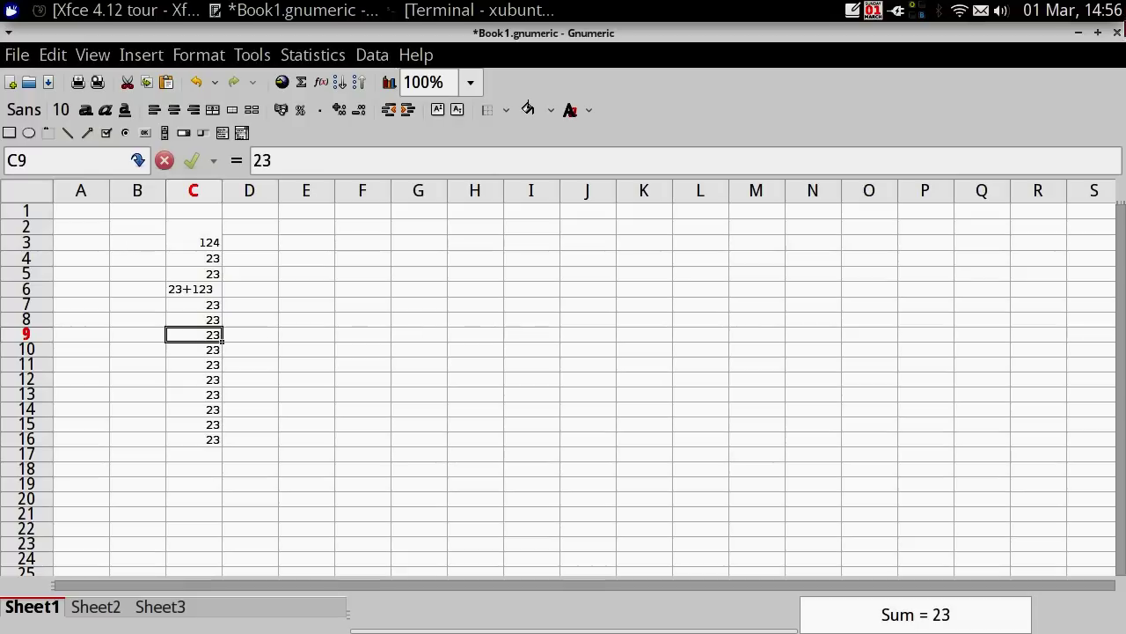
left_click(1118, 34)
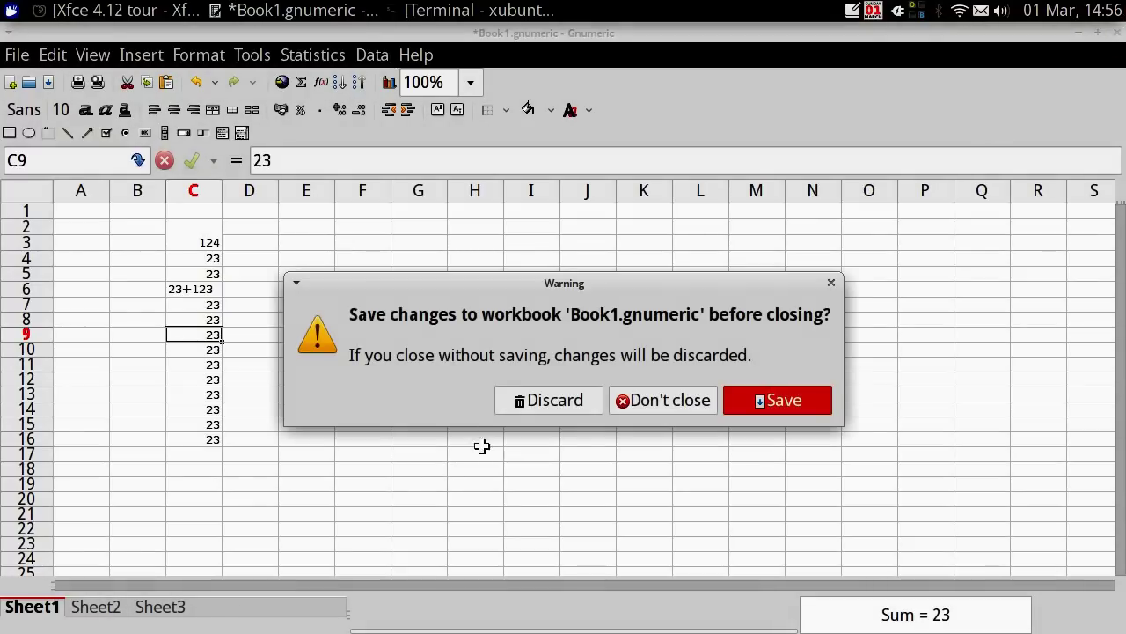
left_click(559, 401)
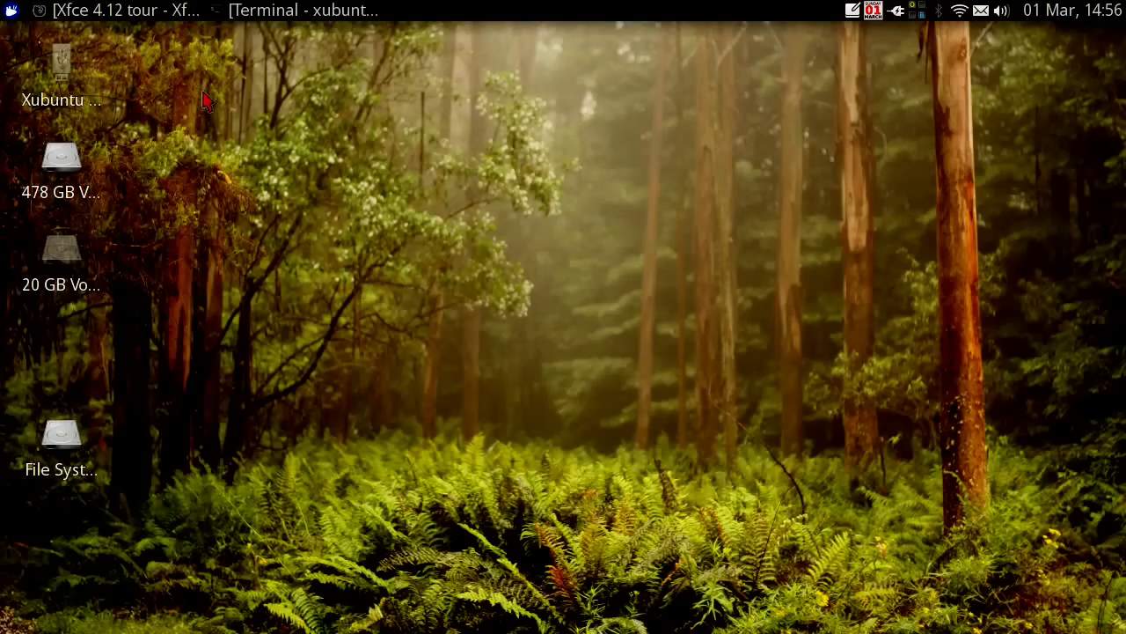
- Look through the applications available in the Office and Settings categories
left_click(11, 10)
left_click(821, 309)
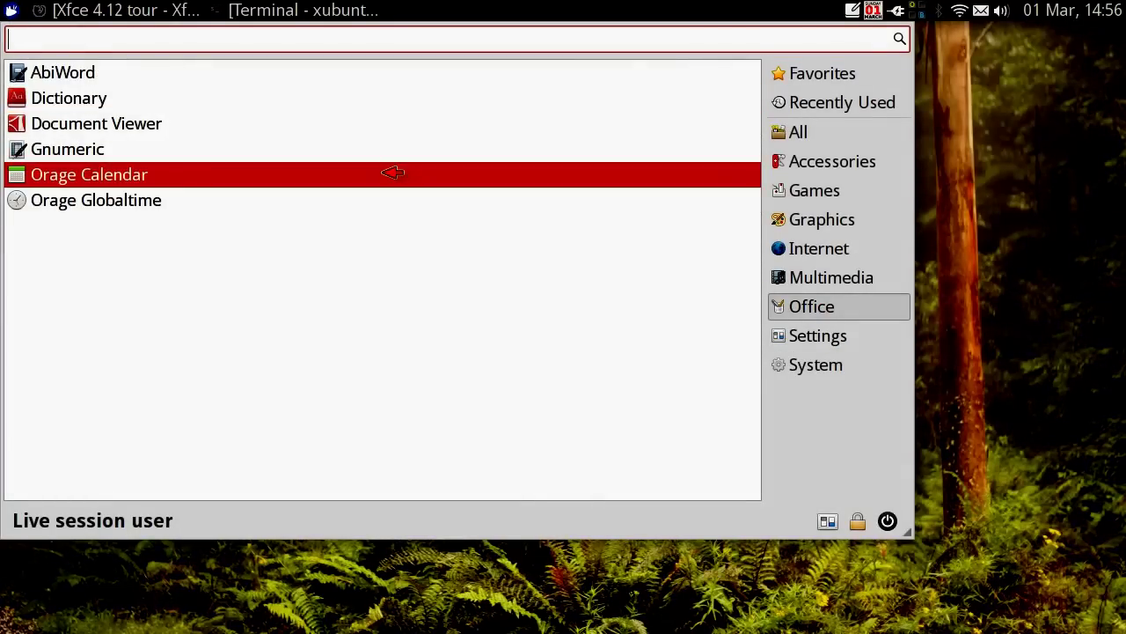
left_click(798, 345)
scroll(488, 304, "down", 1)
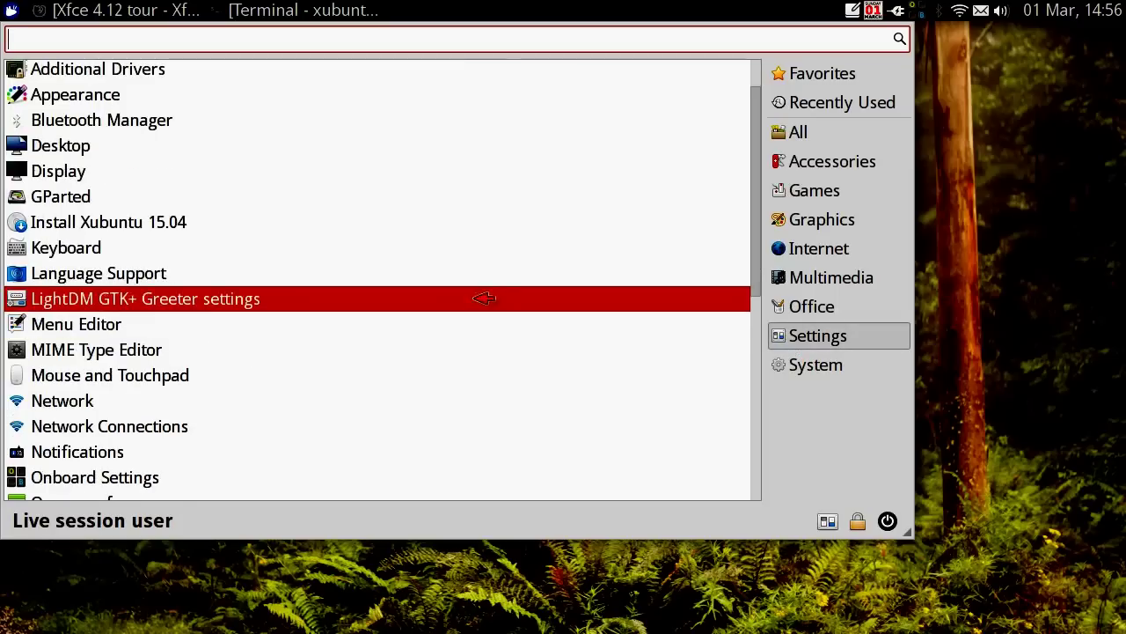
scroll(447, 224, "down", 5)
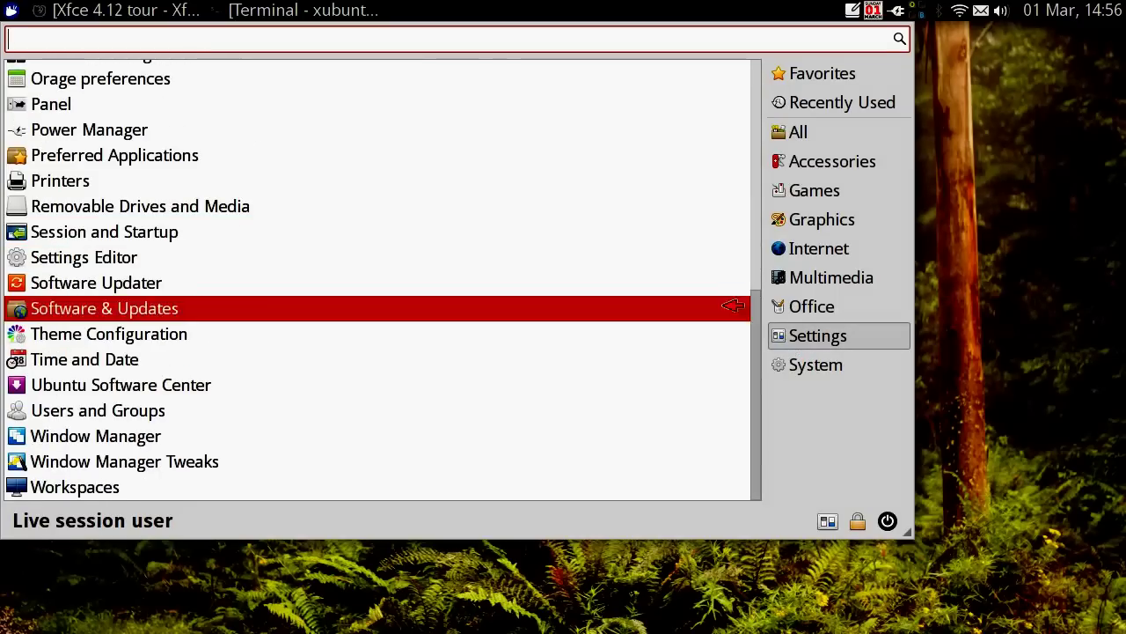
- Launch Gigolo from the System applications, view its About information with the program description highlighted, and close that dialog
left_click(847, 372)
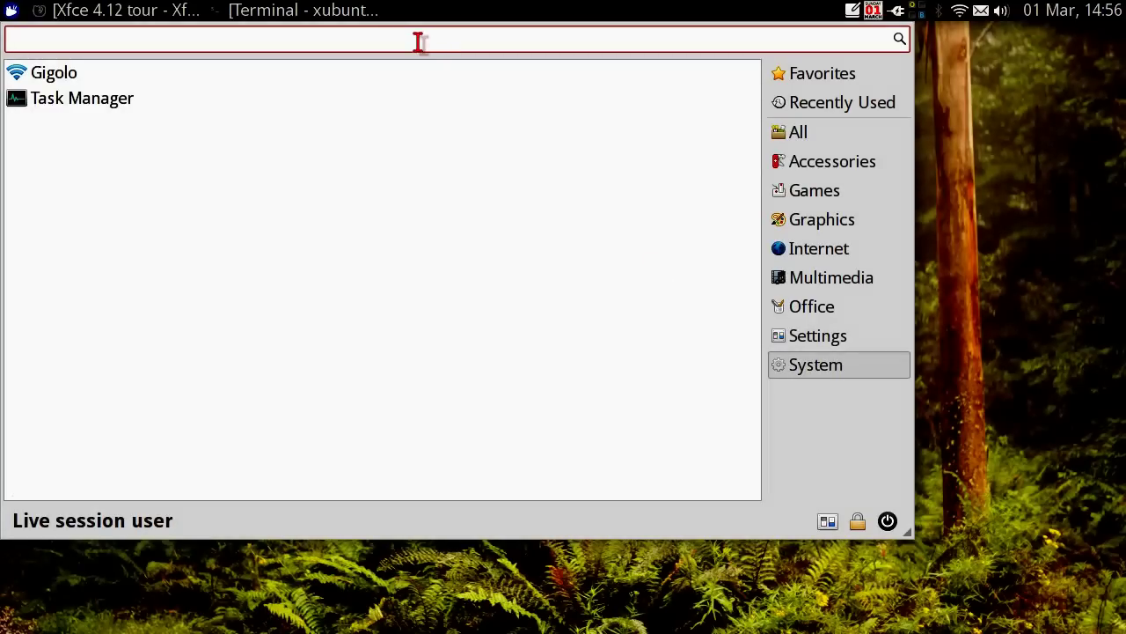
left_click(402, 76)
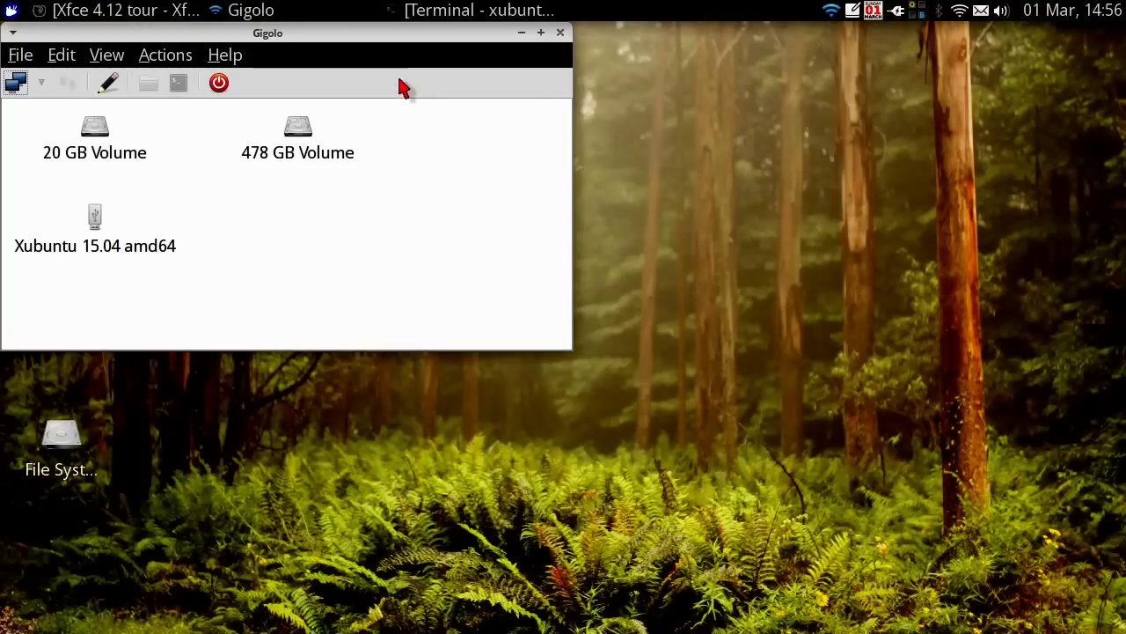
left_click(221, 57)
left_click(243, 134)
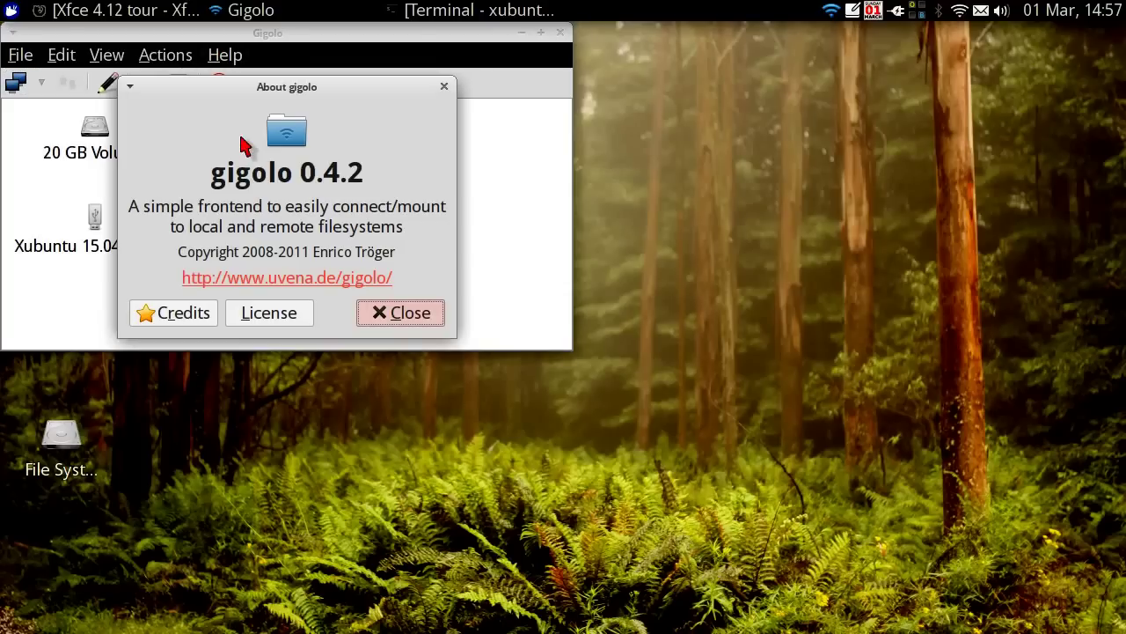
triple_click(272, 205)
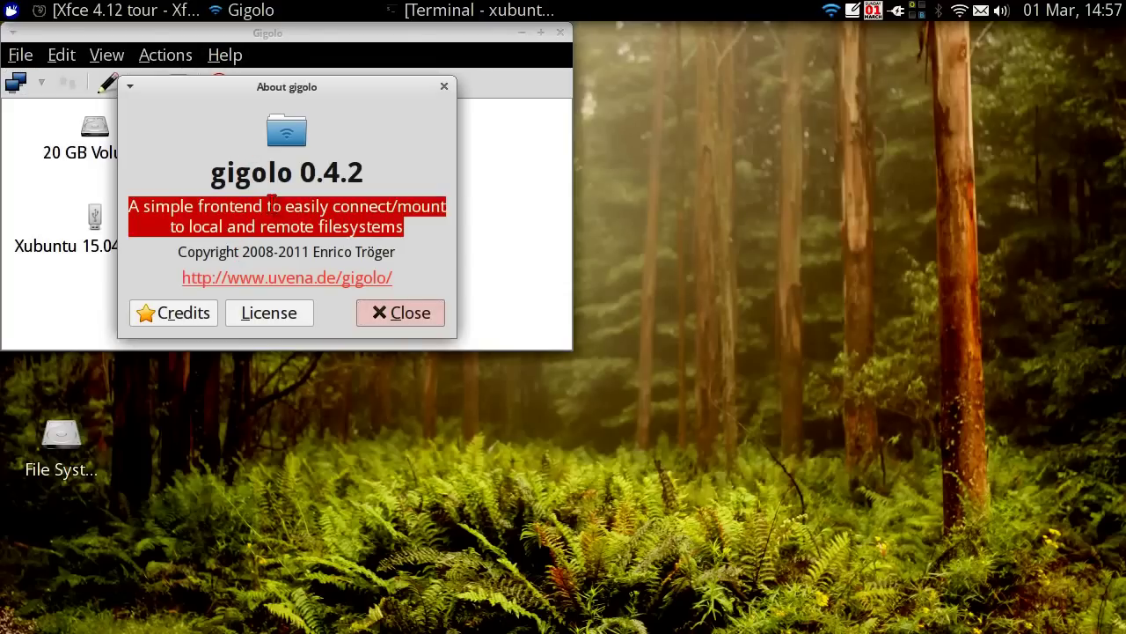
left_click(391, 316)
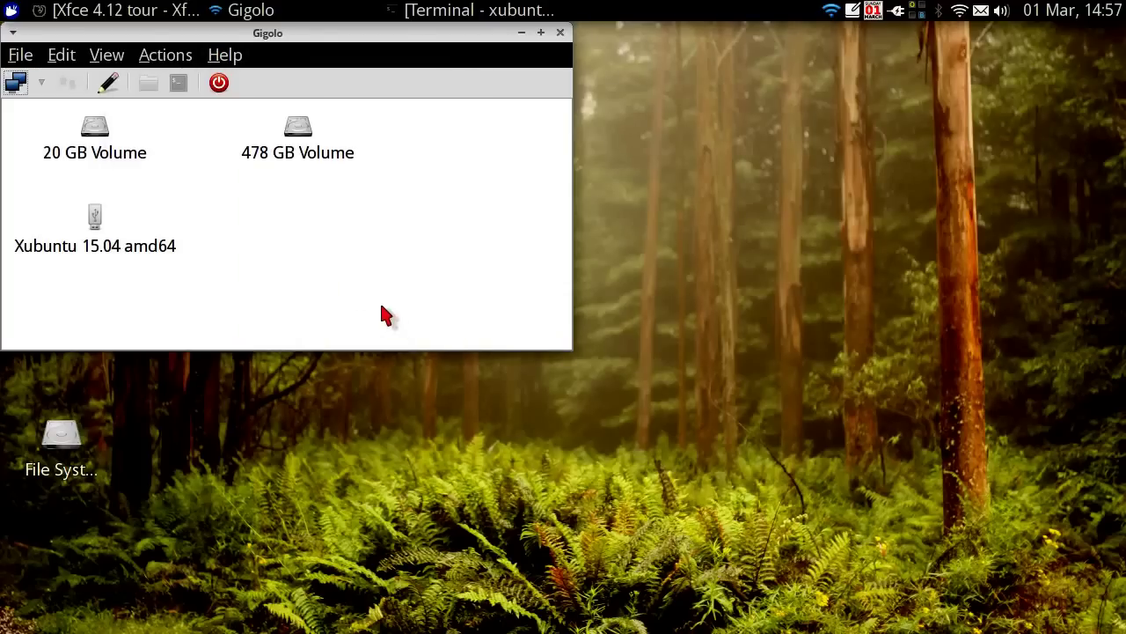
- View the service types available for a server connection, cancel the connection dialog and close Gigolo
left_click(20, 88)
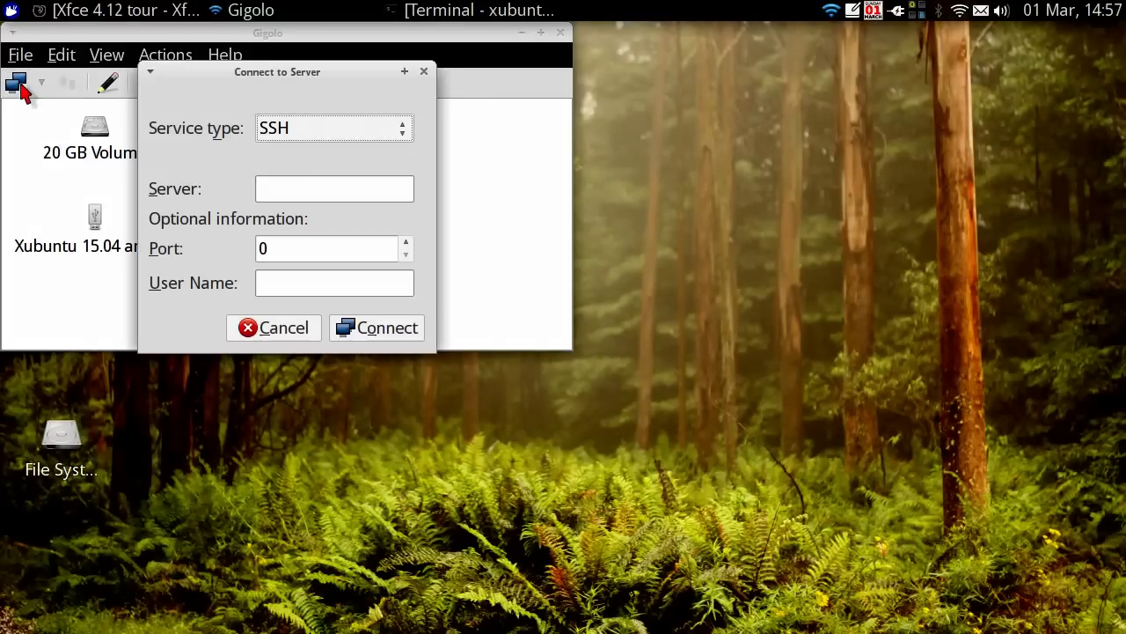
left_click(319, 134)
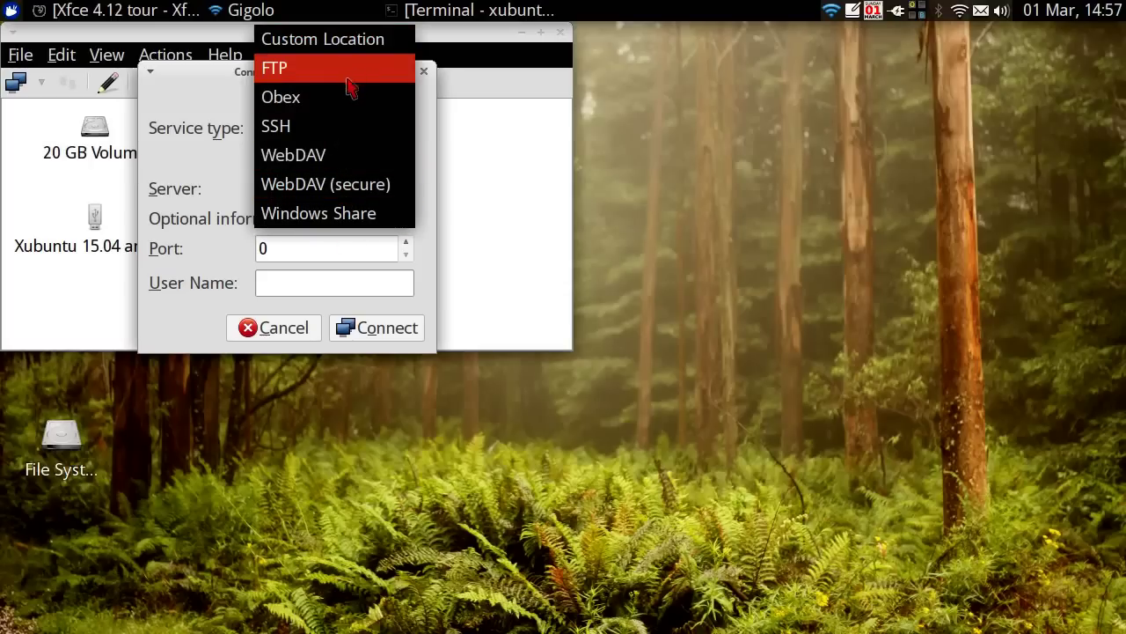
left_click(282, 288)
left_click(282, 333)
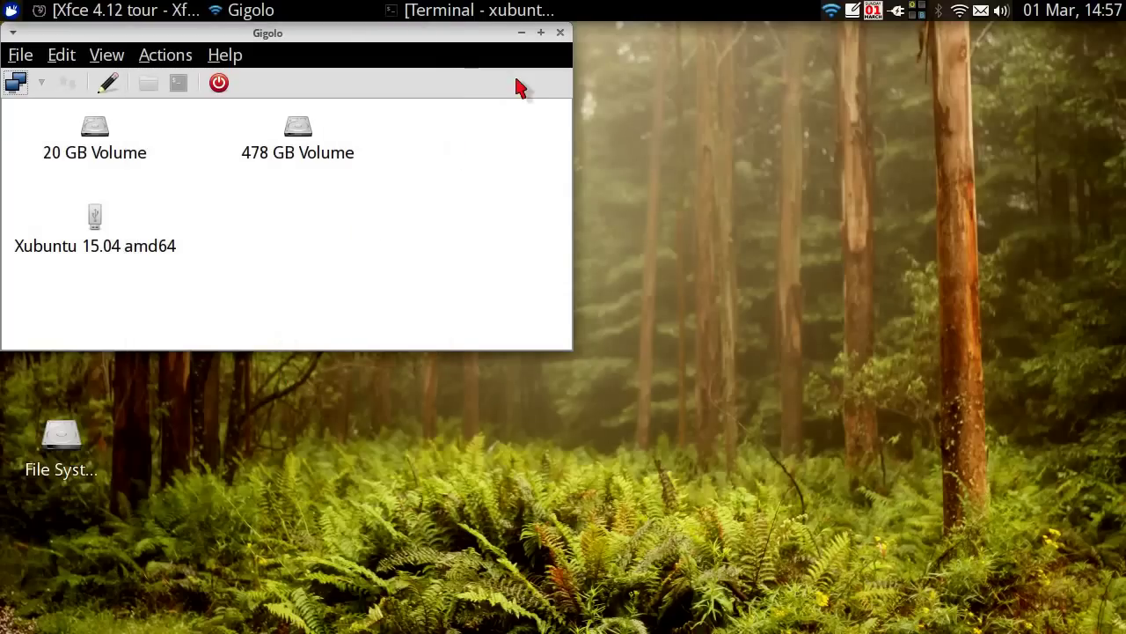
left_click(560, 34)
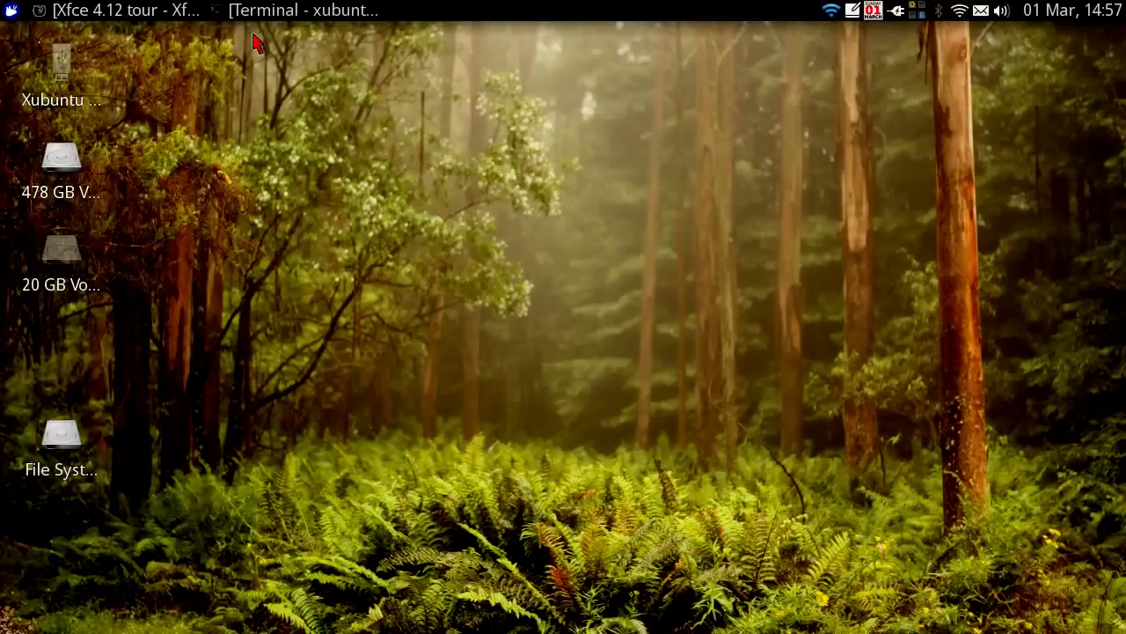
- Launch Task Manager from the System applications and maximize its window
left_click(10, 9)
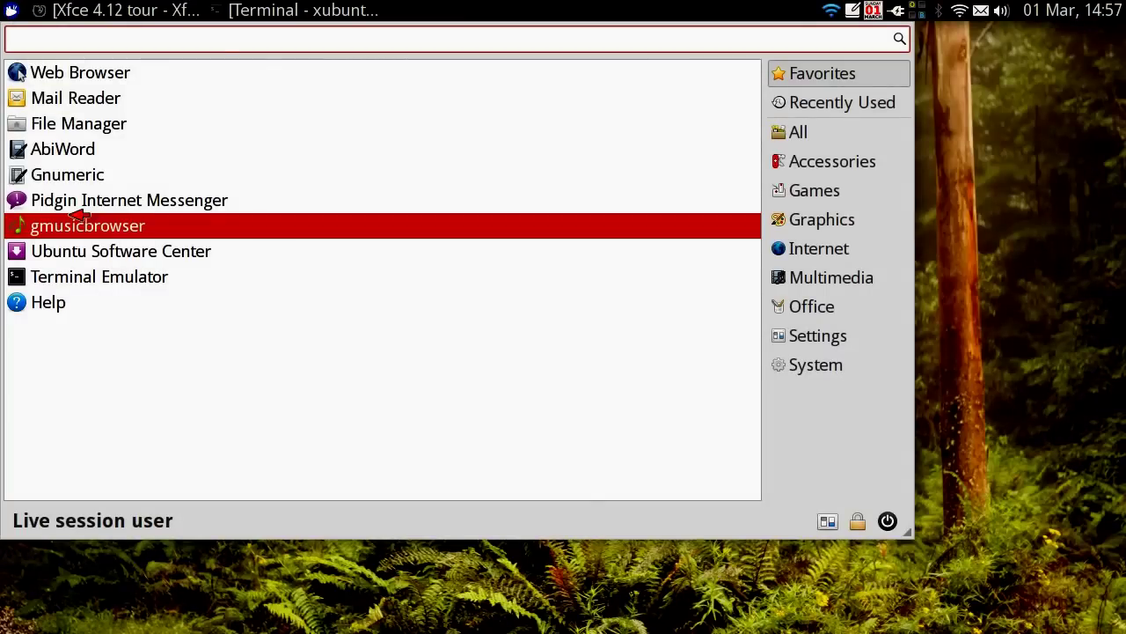
left_click(772, 337)
left_click(805, 364)
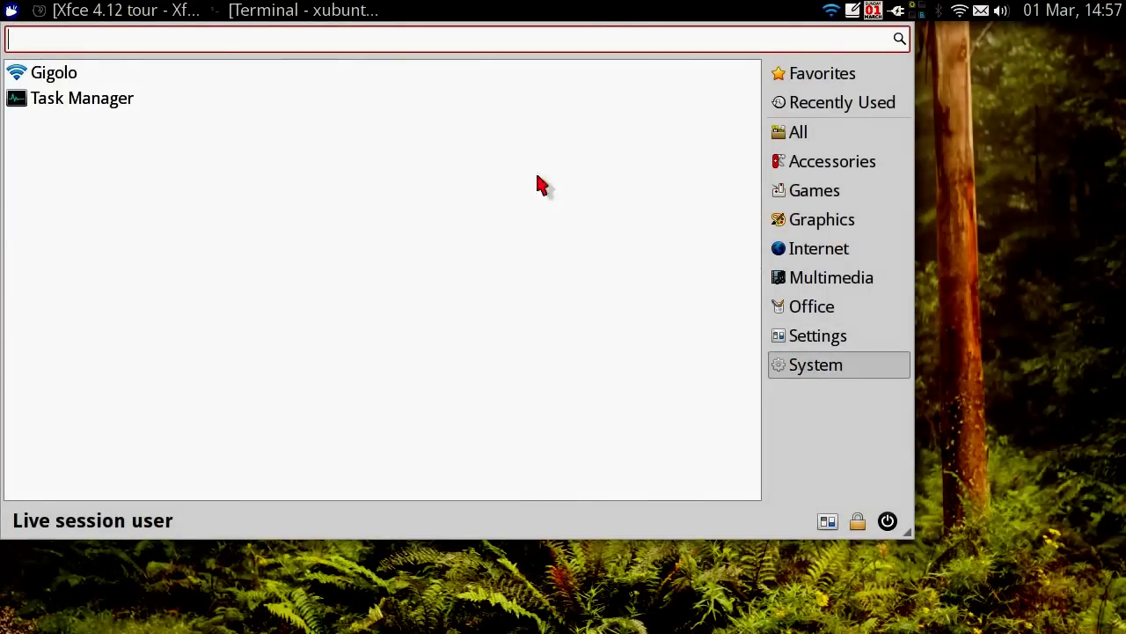
left_click(452, 97)
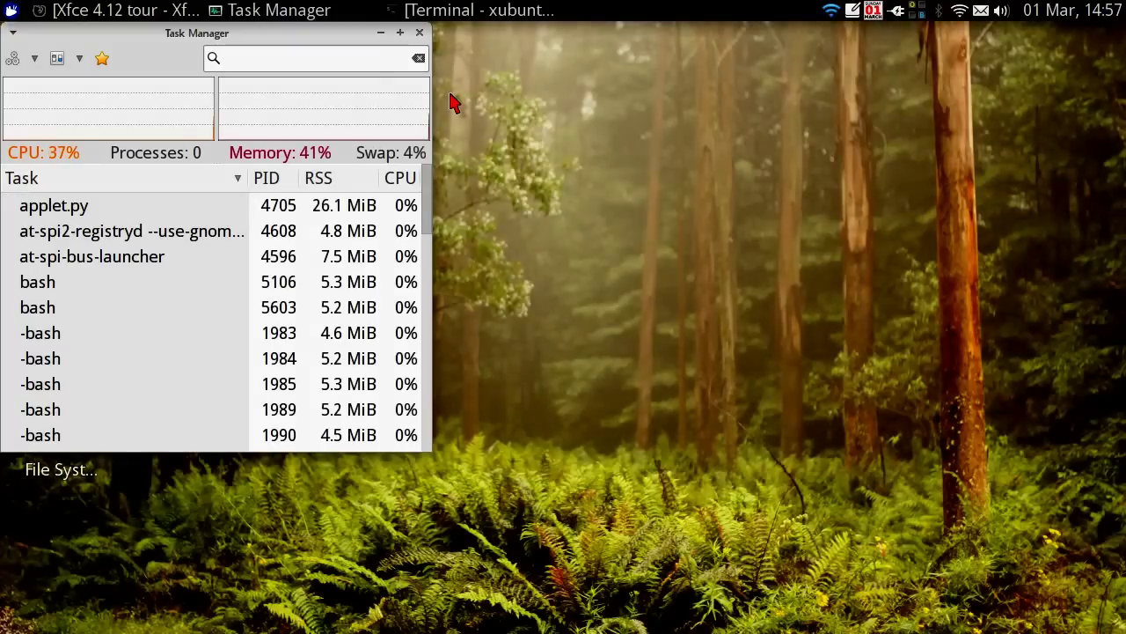
double_click(237, 32)
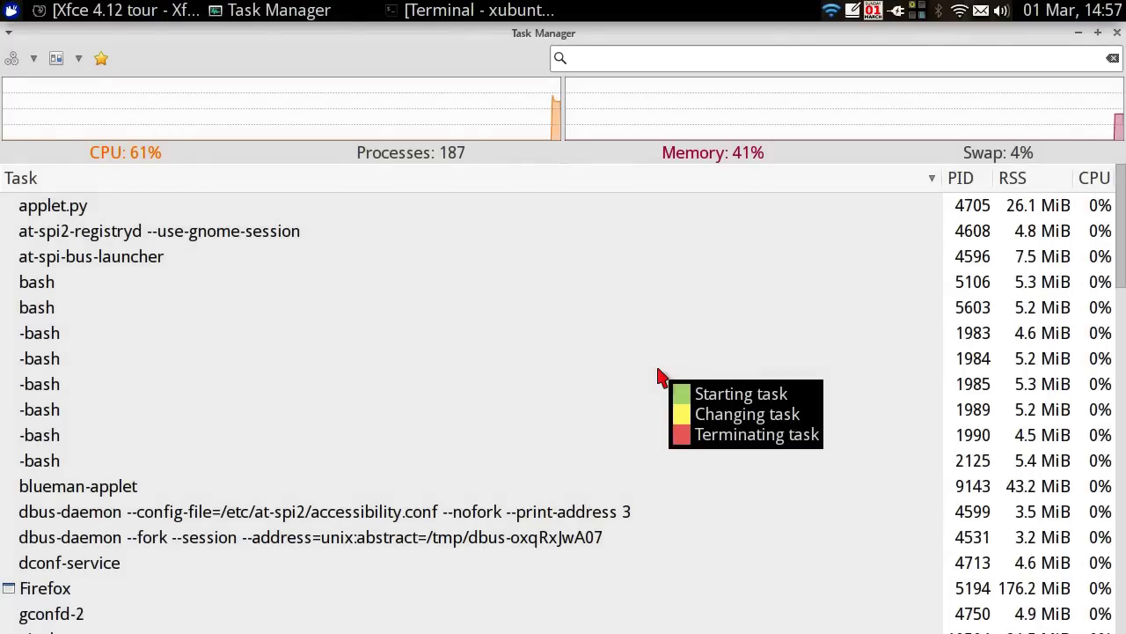
- Look through the running processes and sort them by PID, RSS and CPU, ending with descending RSS order
scroll(659, 333, "down", 15)
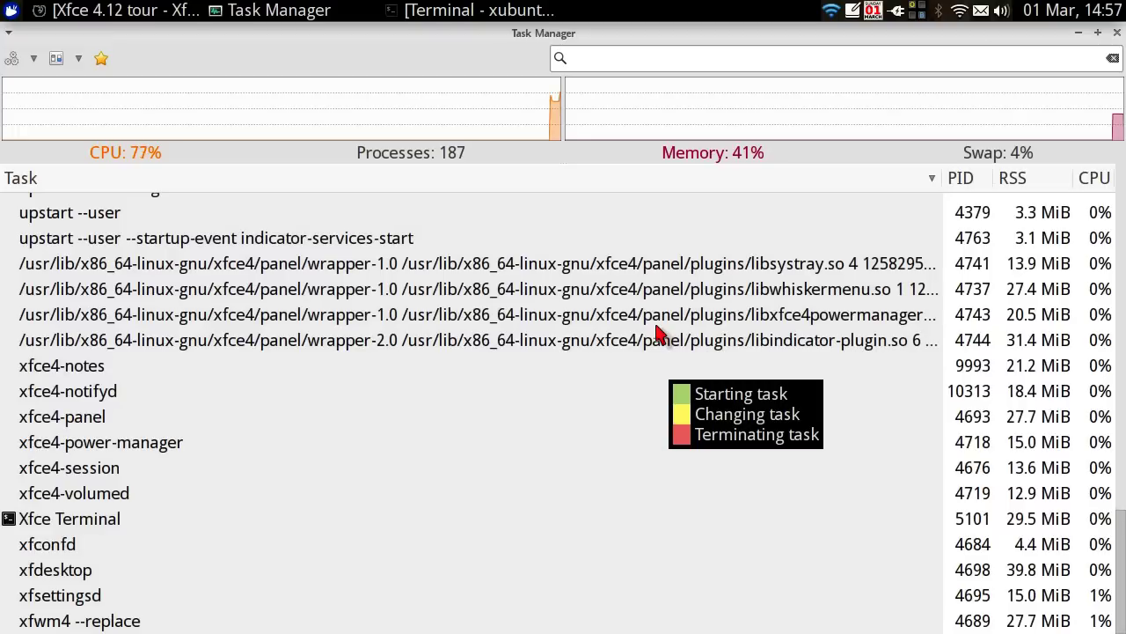
scroll(659, 333, "up", 15)
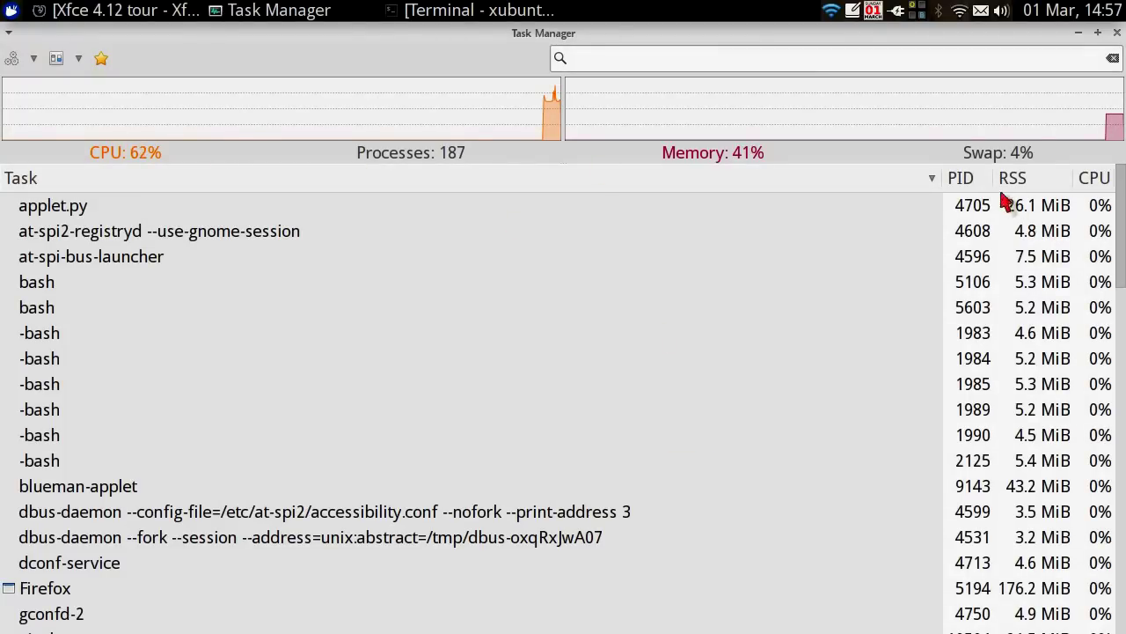
left_click(968, 177)
left_click(1020, 179)
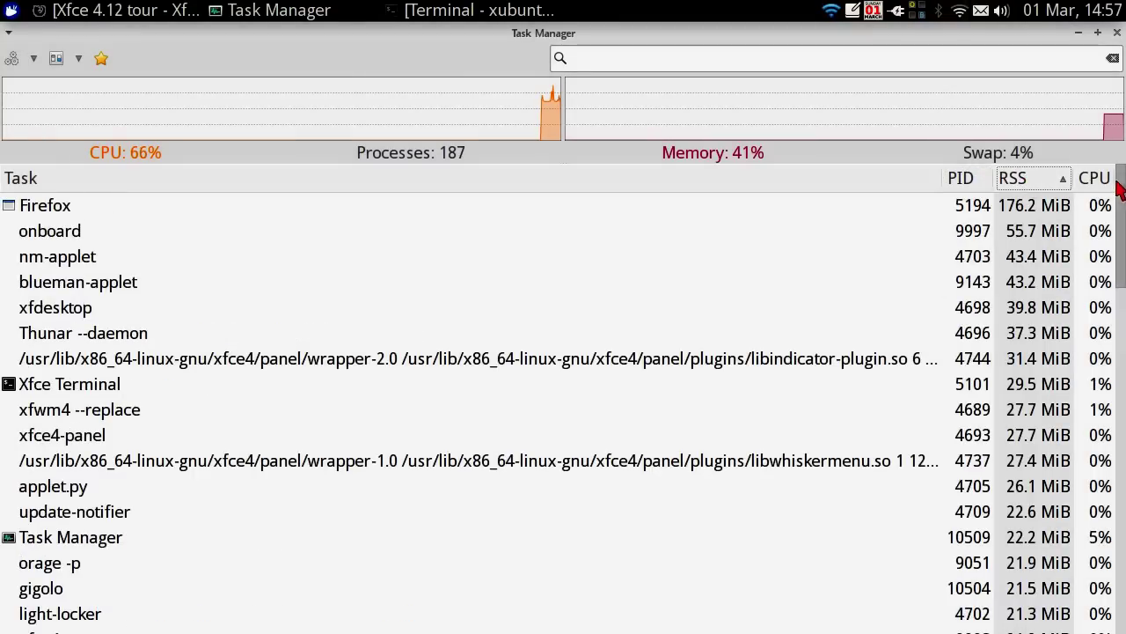
left_click(1100, 178)
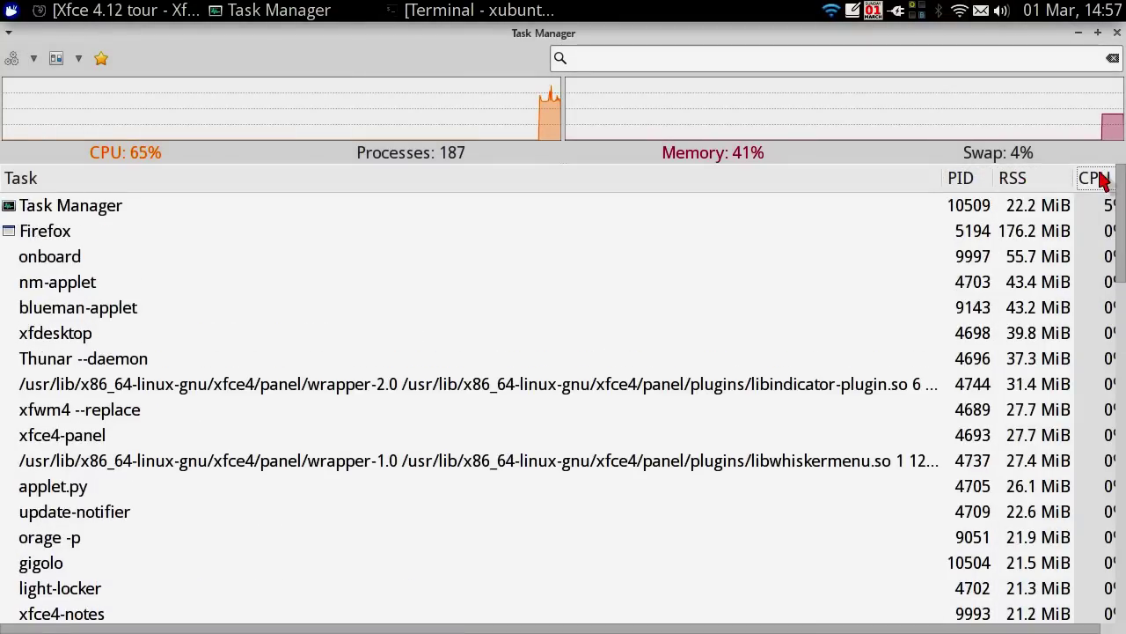
left_click(1025, 182)
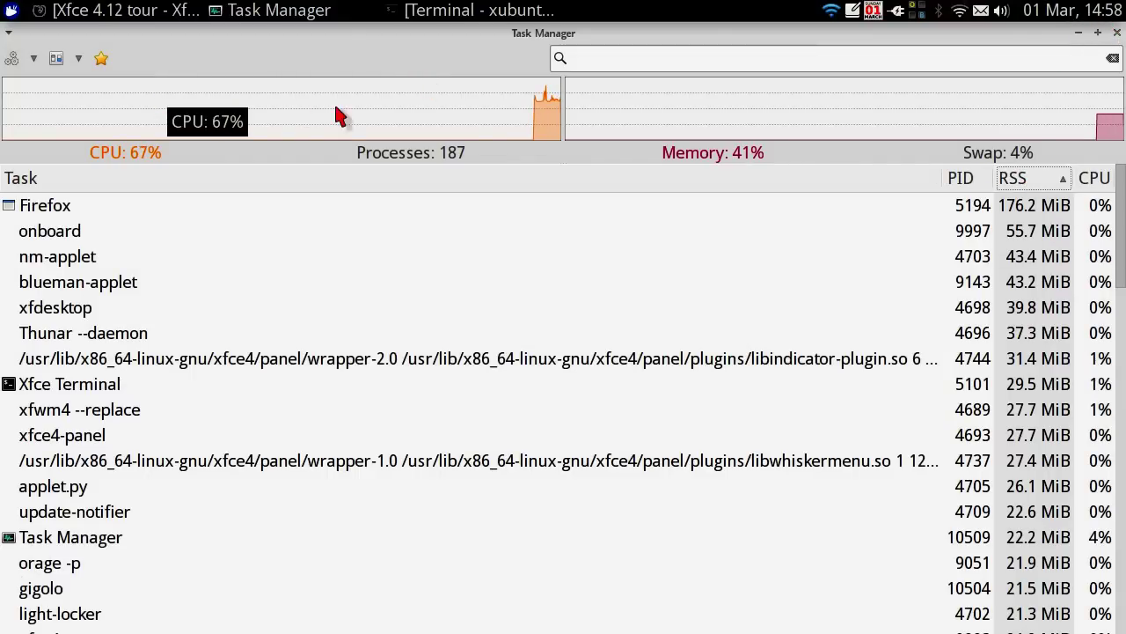
mouse_move(678, 118)
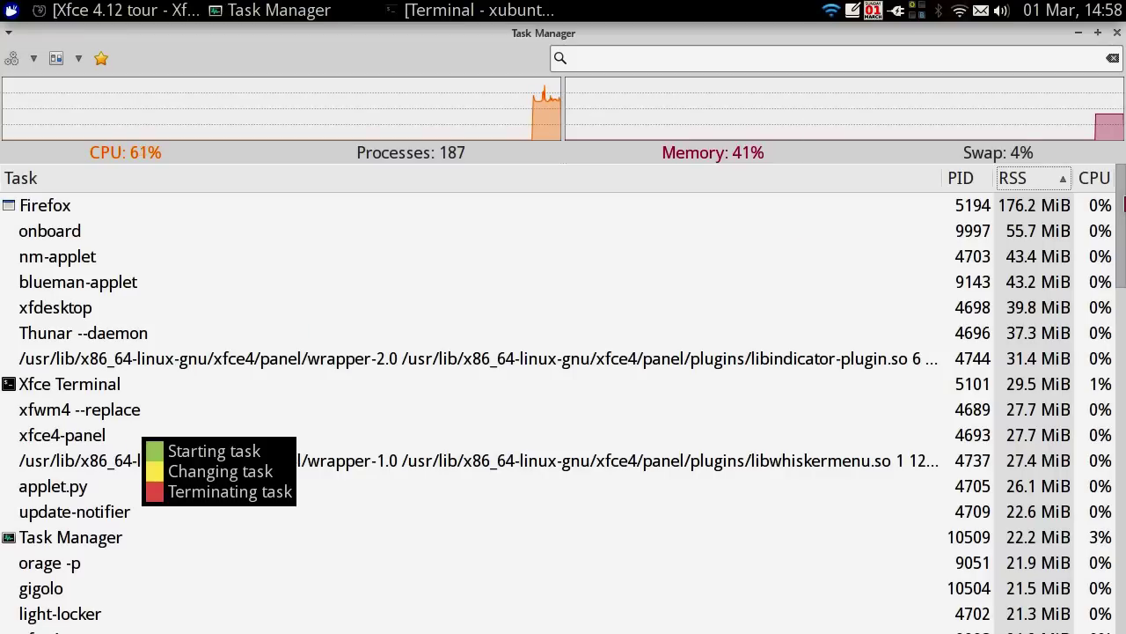
- View Task Manager's program launching options, open the Run Program dialog and close it without launching anything
left_click(33, 59)
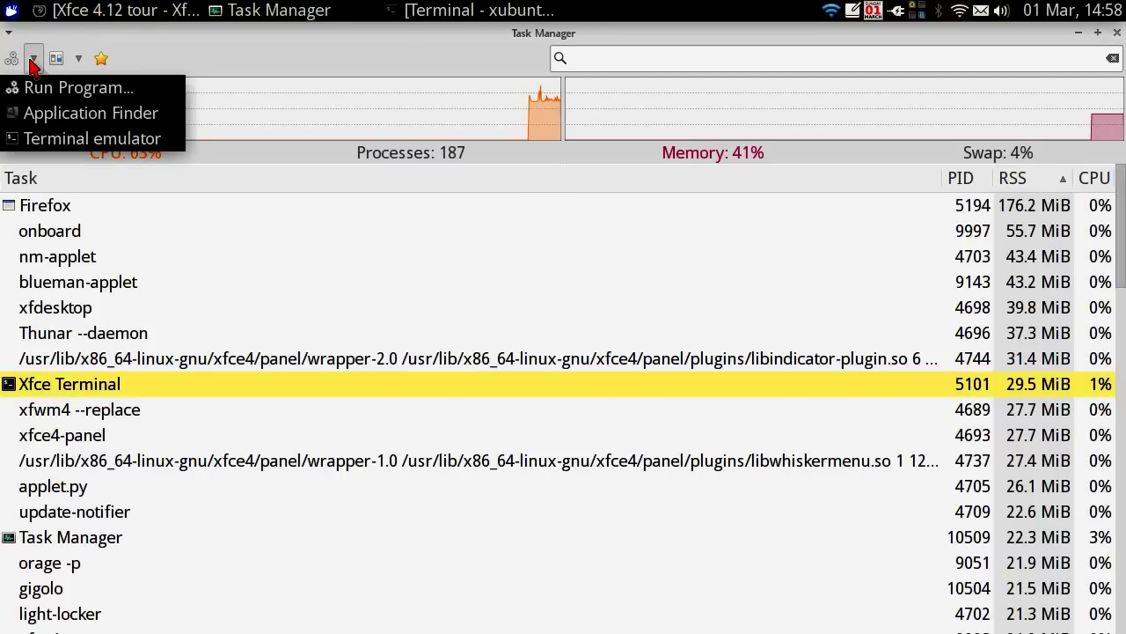
left_click(29, 60)
left_click(12, 58)
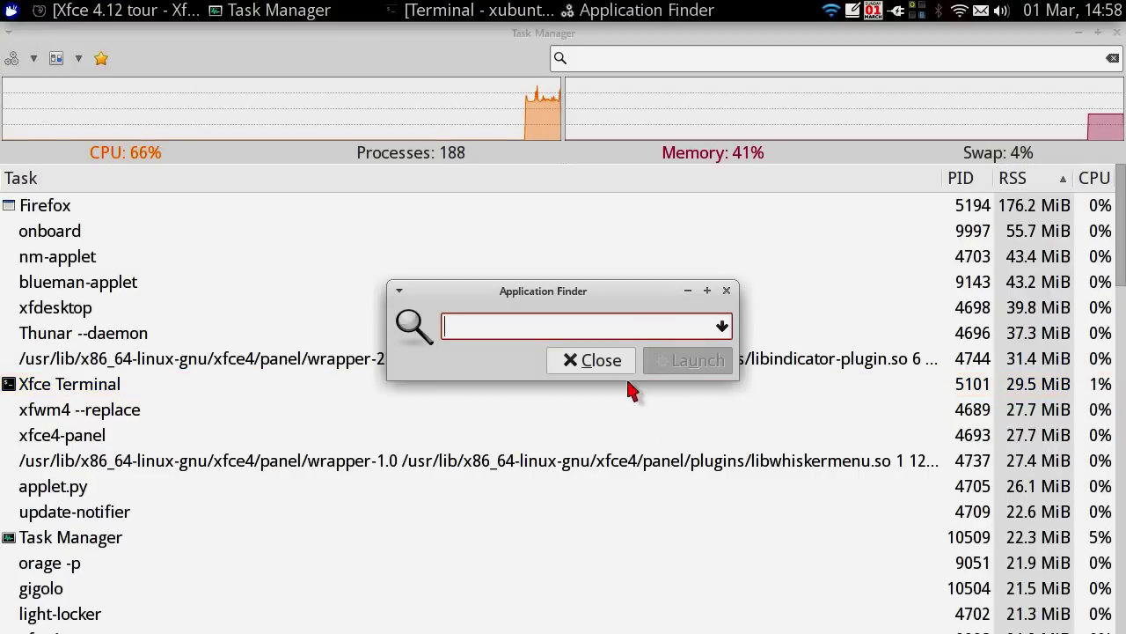
left_click(605, 362)
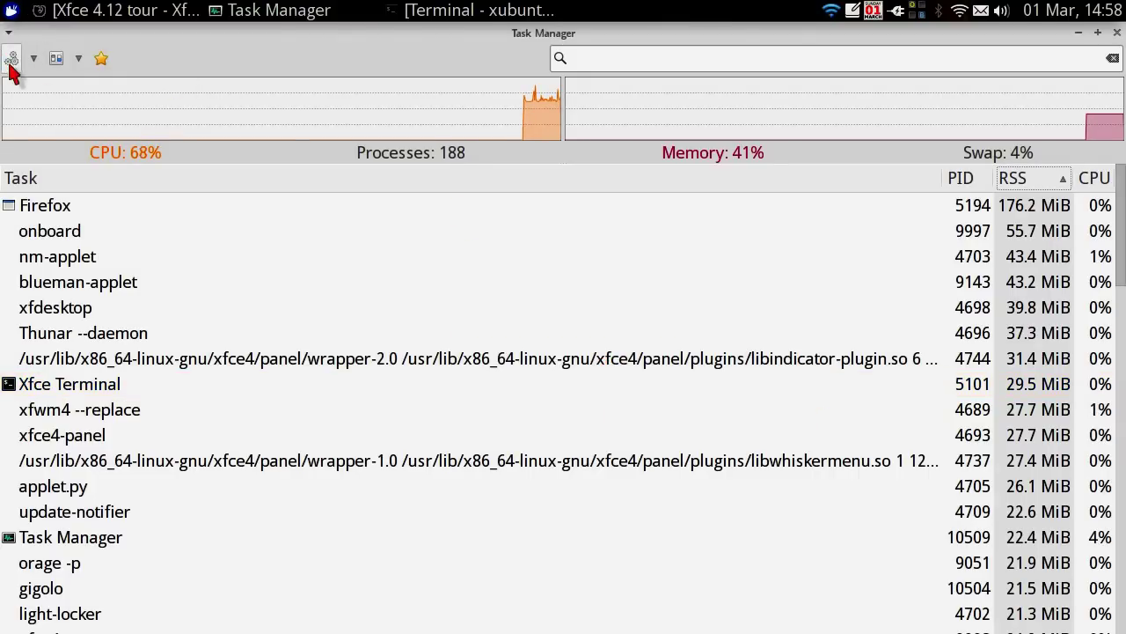
- Show all processes in Task Manager, view the refresh rate choices and add the Virtual Bytes column
left_click(80, 60)
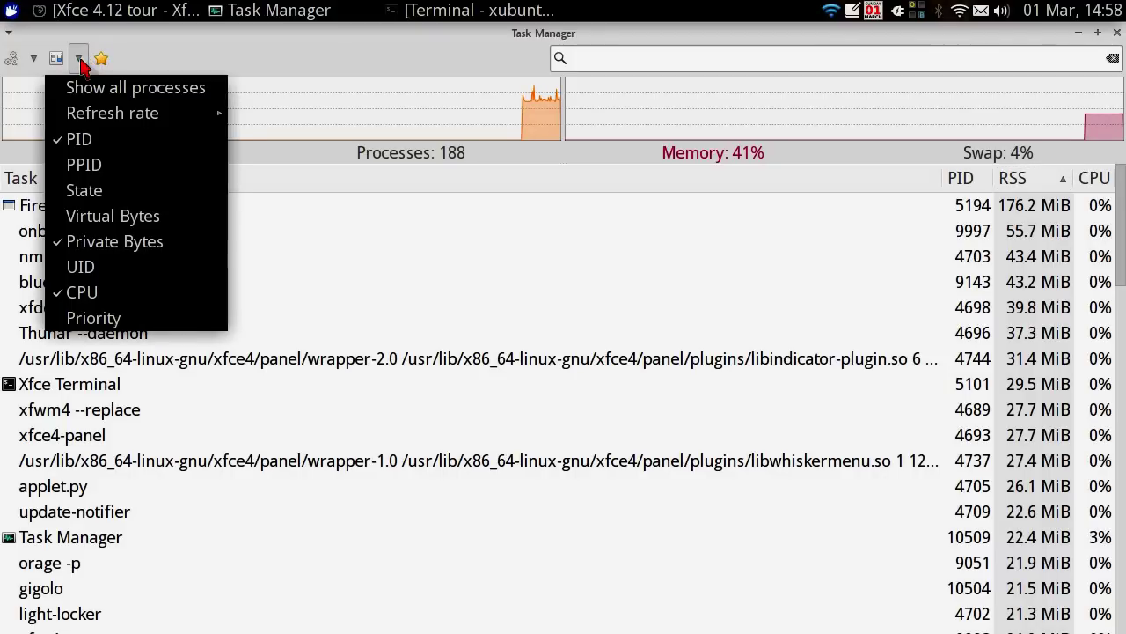
left_click(97, 86)
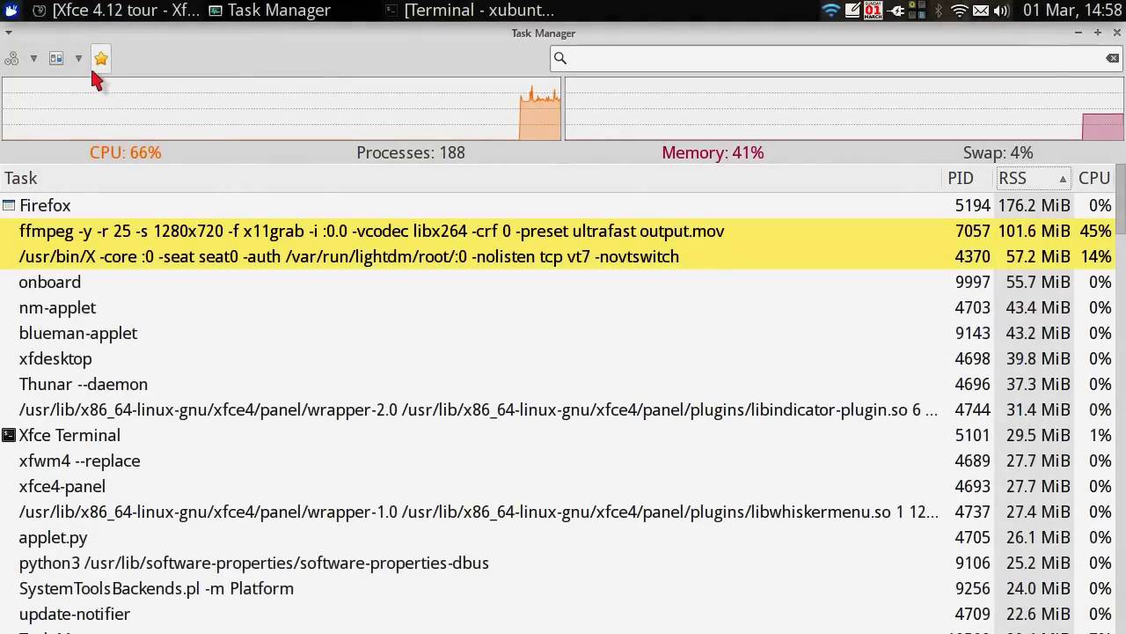
left_click(80, 62)
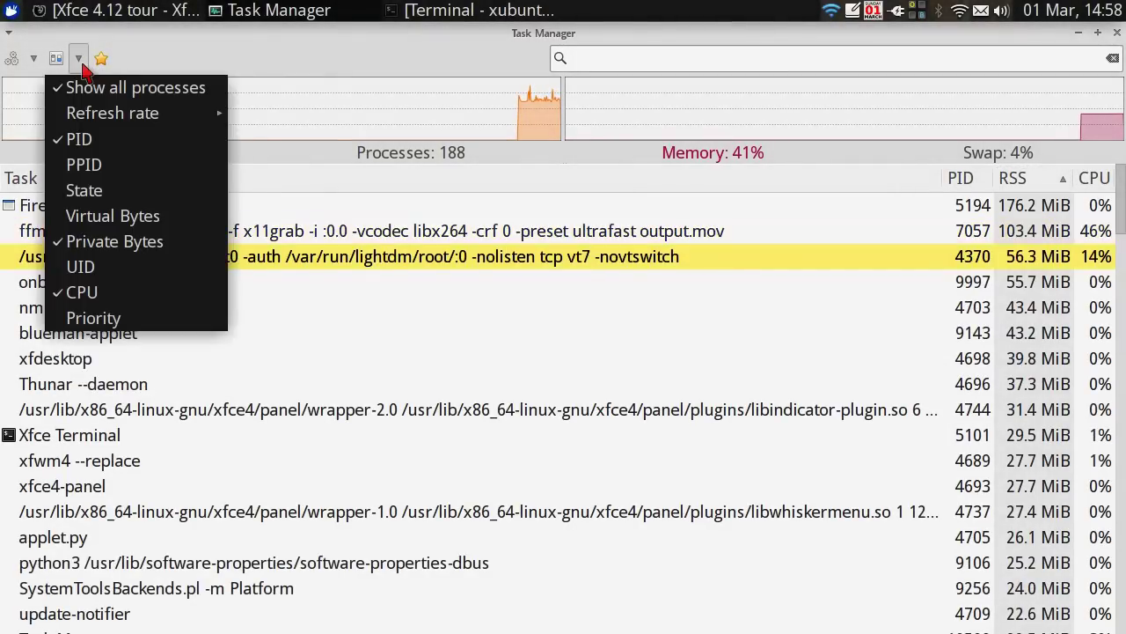
mouse_move(101, 120)
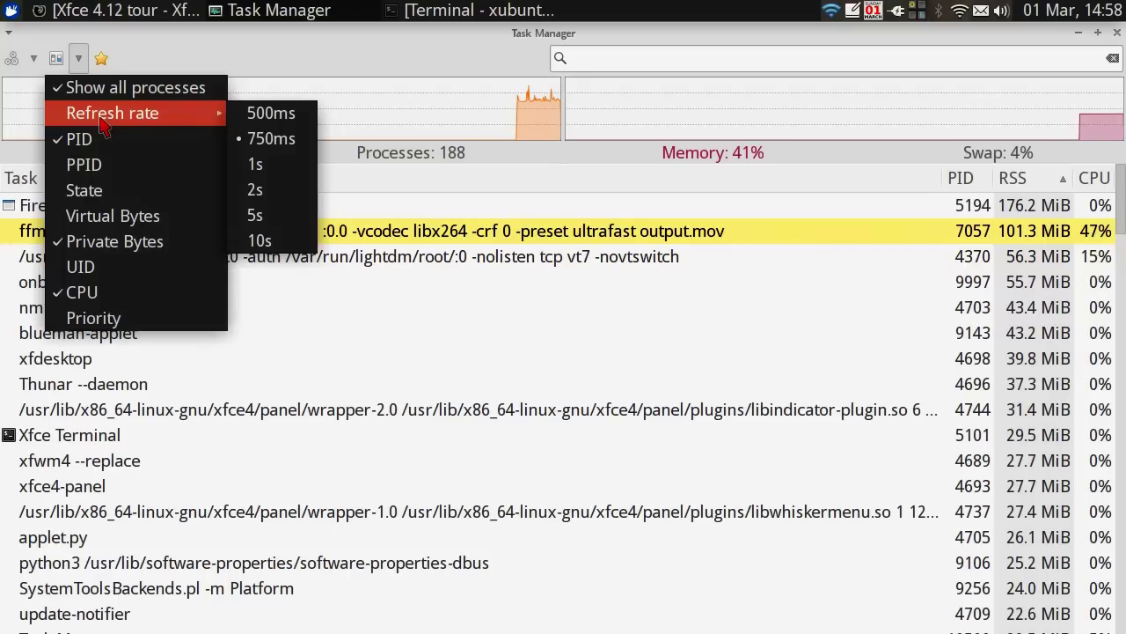
left_click(97, 218)
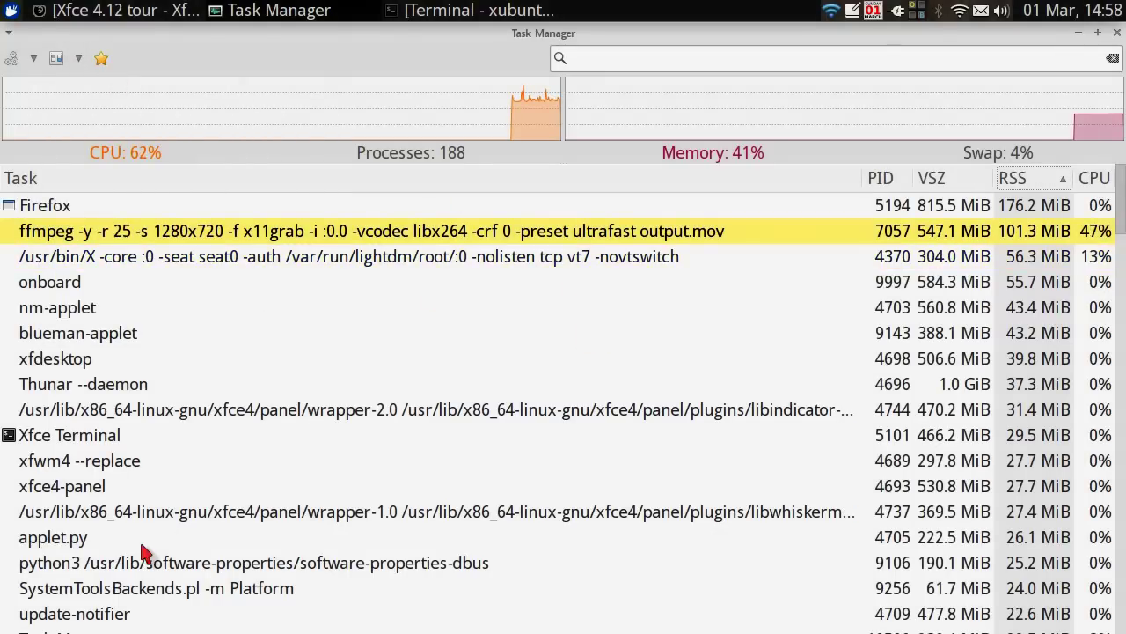
- Look through the full process list down to the kernel processes and close Task Manager
scroll(145, 440, "down", 5)
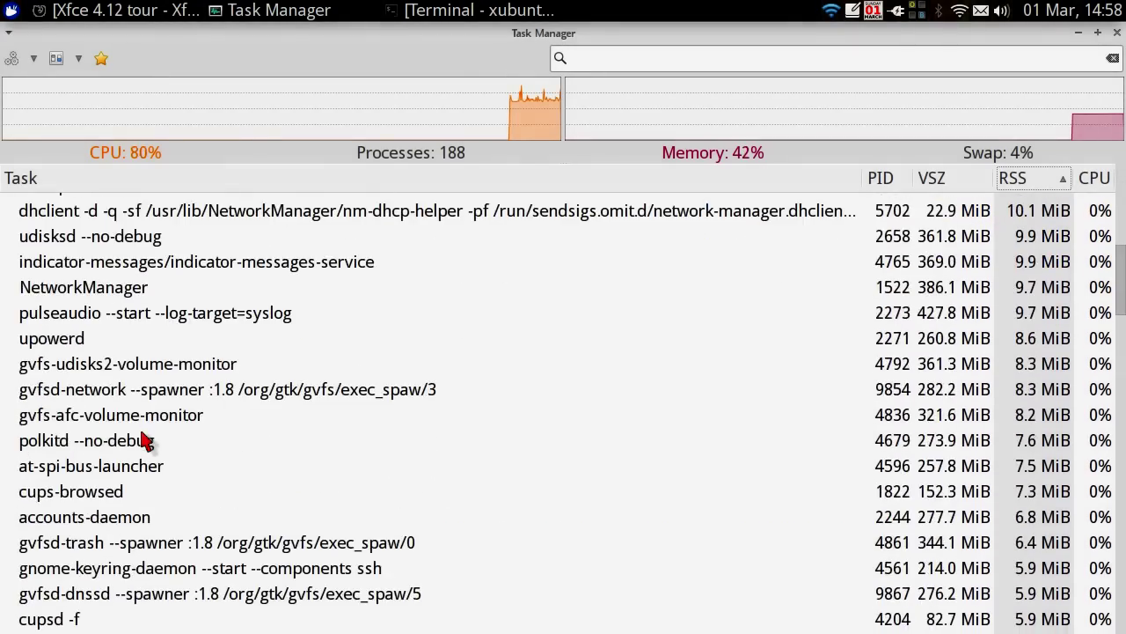
scroll(145, 440, "down", 20)
scroll(145, 440, "down", 4)
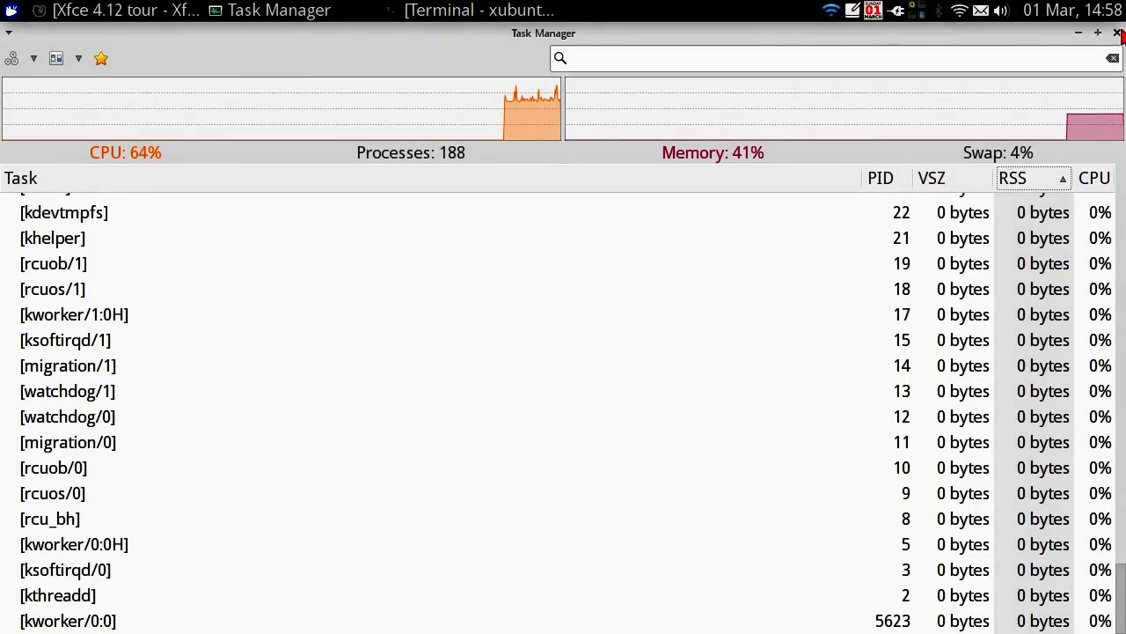
left_click(1117, 32)
left_click(10, 10)
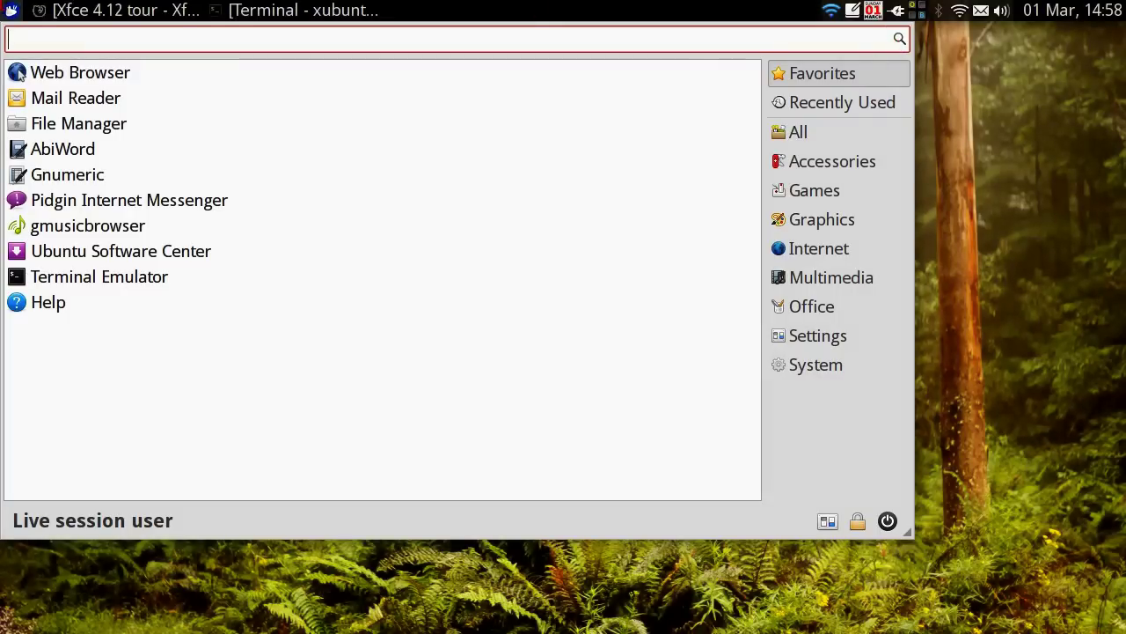
key("Escape")
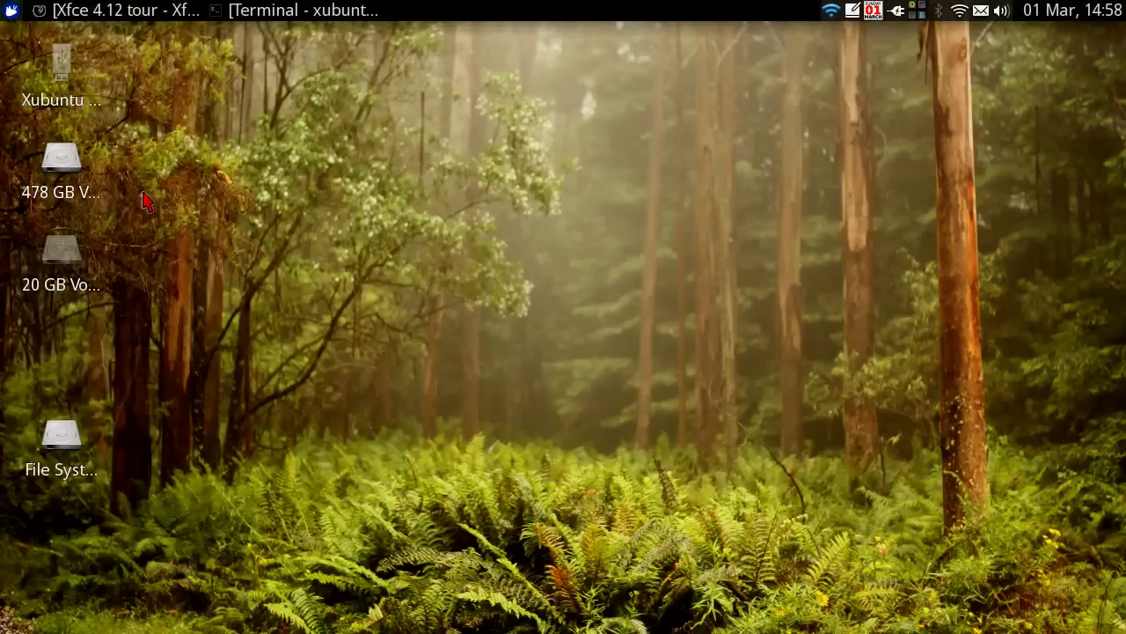
- Switch to Firefox and examine the Xfce 4.12 tour page's Window Manager section, from the window switcher dialog to corner tiling
key("alt+Tab")
key("alt+Tab")
key("alt+Tab")
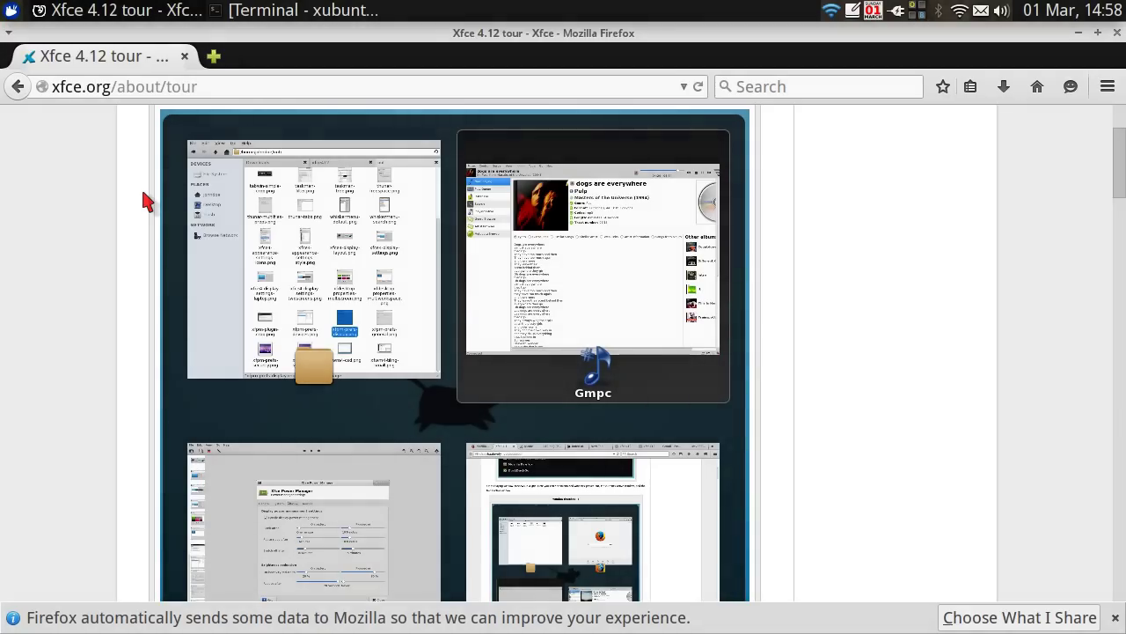
scroll(143, 196, "up", 10)
scroll(572, 412, "down", 5)
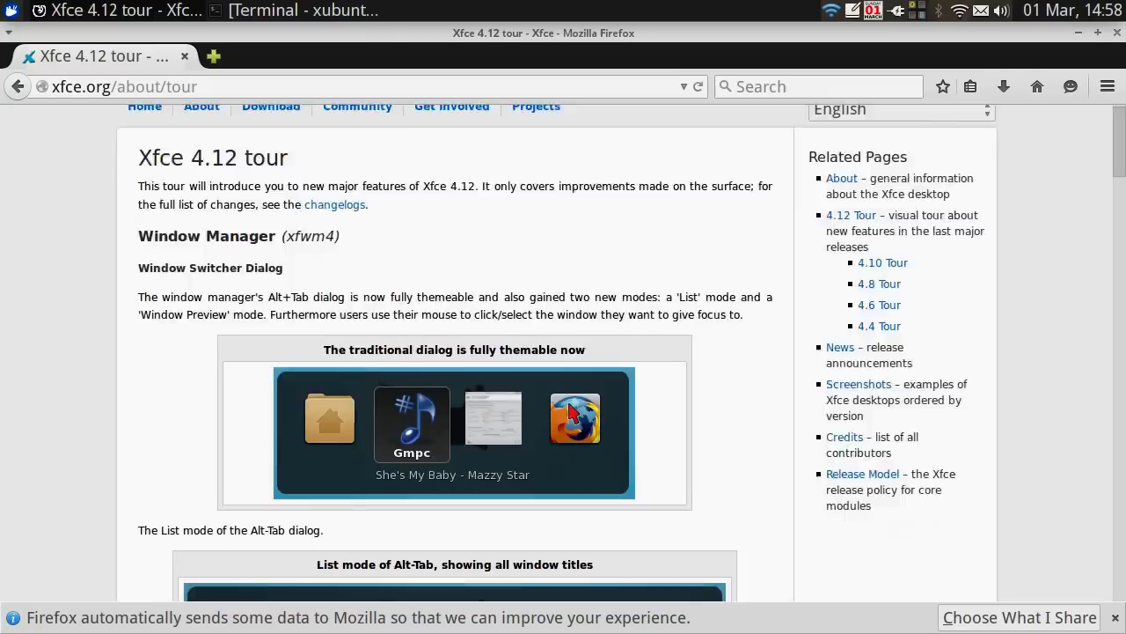
scroll(570, 412, "down", 5)
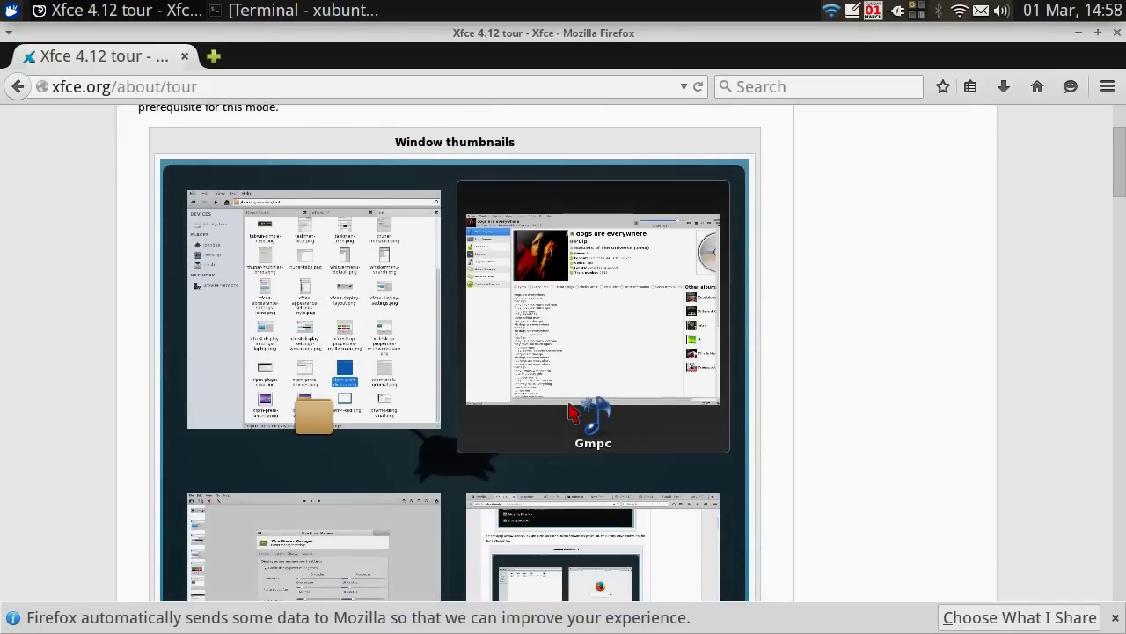
scroll(569, 407, "down", 10)
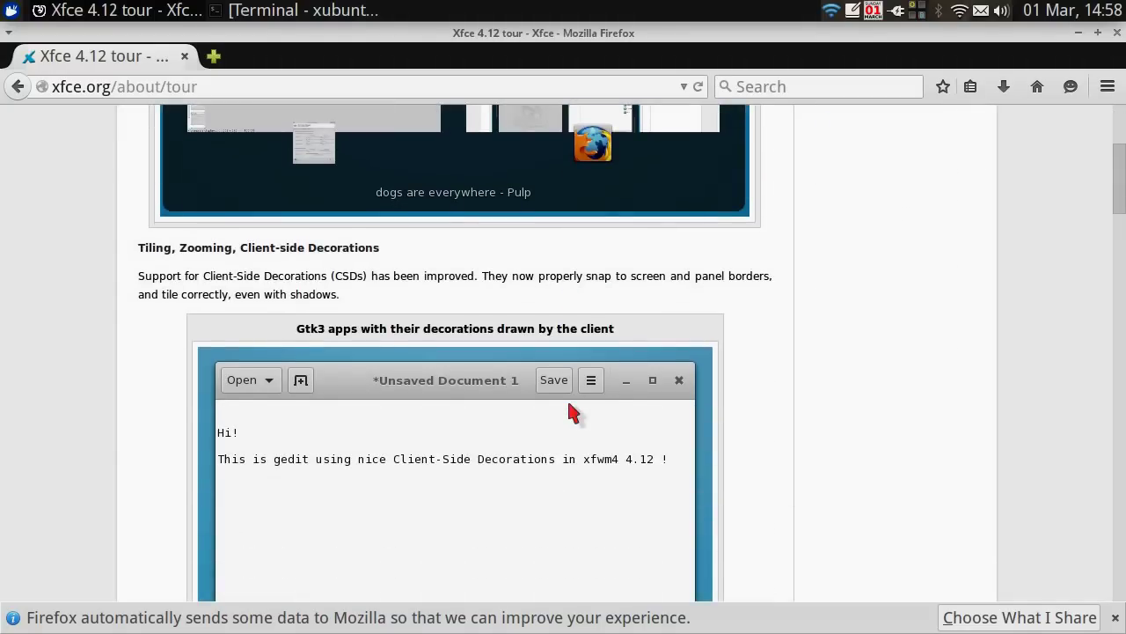
scroll(572, 412, "down", 5)
scroll(572, 412, "down", 2)
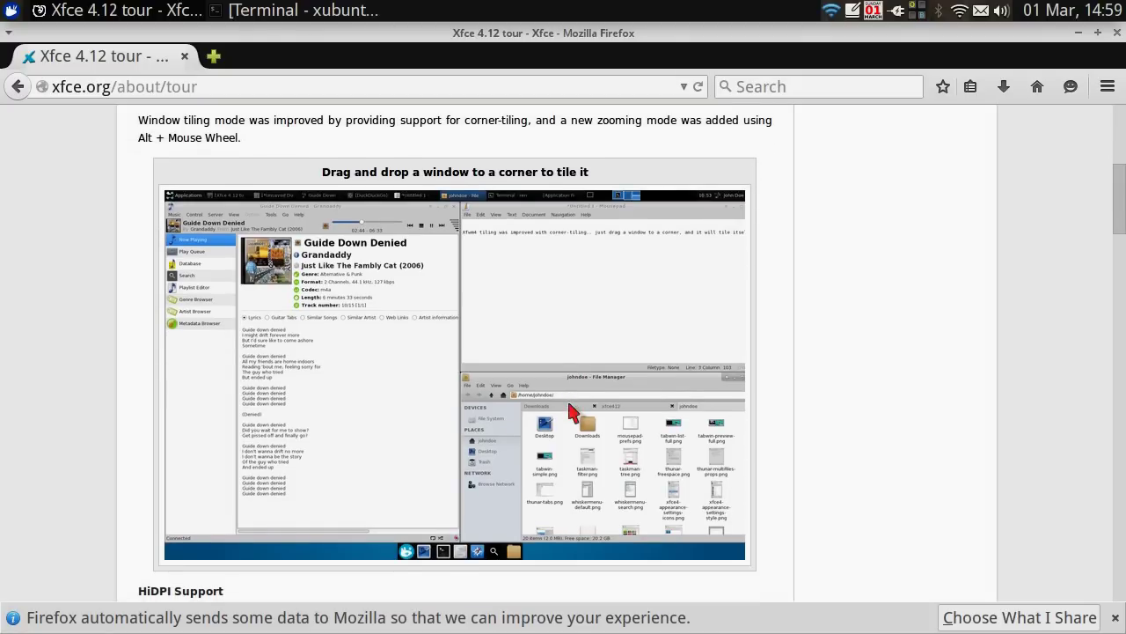
- Examine the tour page's sections on HiDPI support, the panel, desktop manager, display settings, appearance previews and power manager plugin
scroll(736, 376, "down", 8)
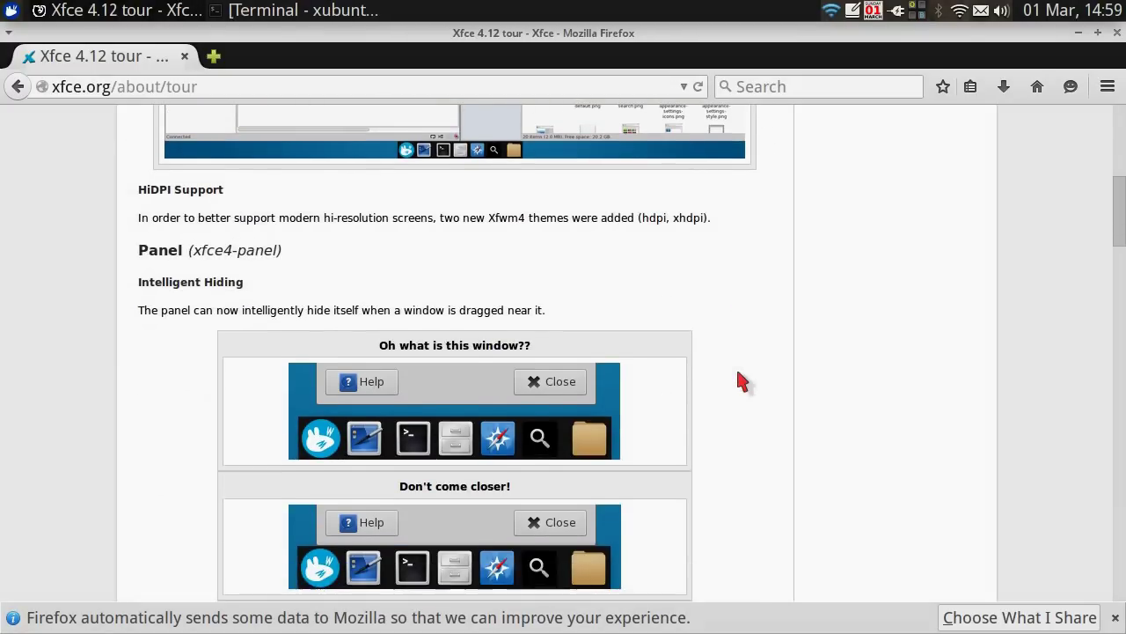
scroll(739, 380, "down", 5)
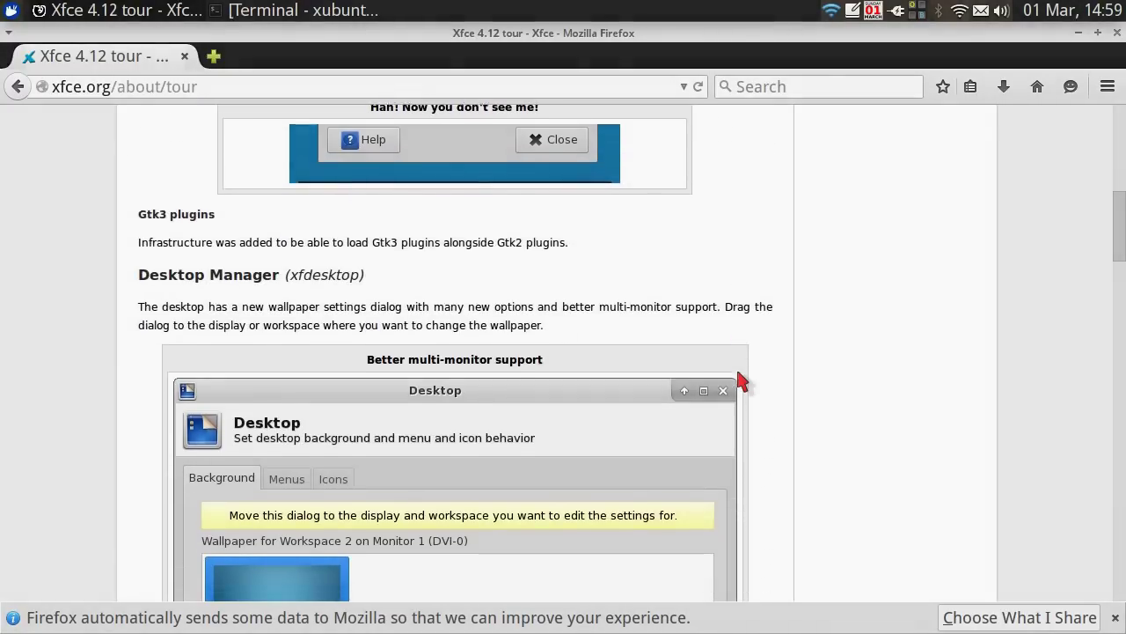
scroll(739, 380, "down", 4)
scroll(739, 380, "down", 8)
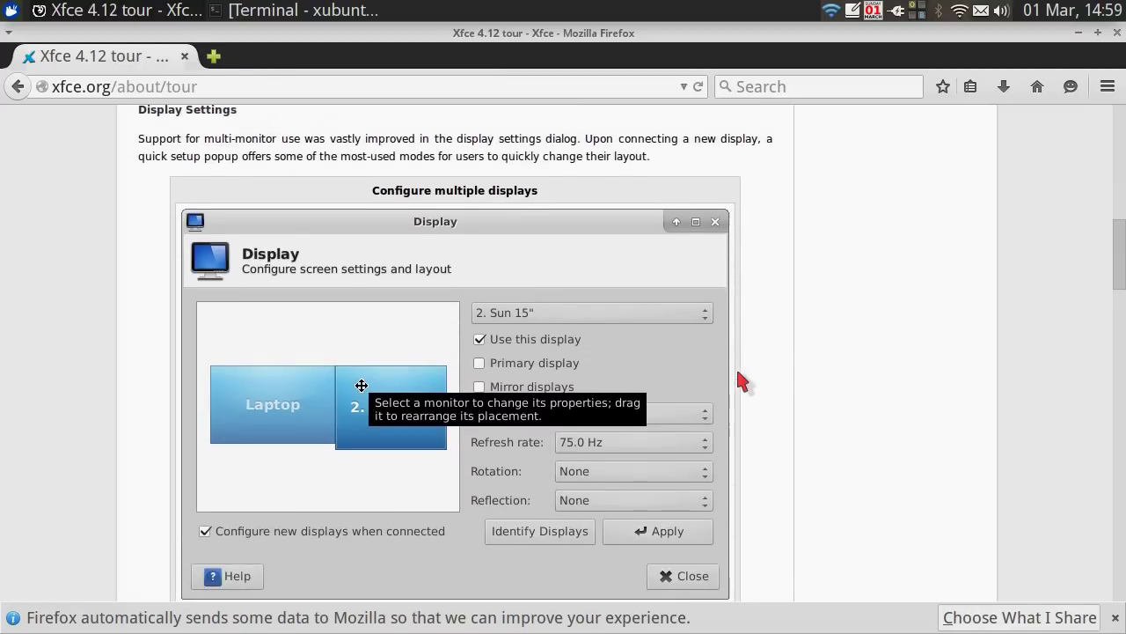
scroll(739, 380, "down", 7)
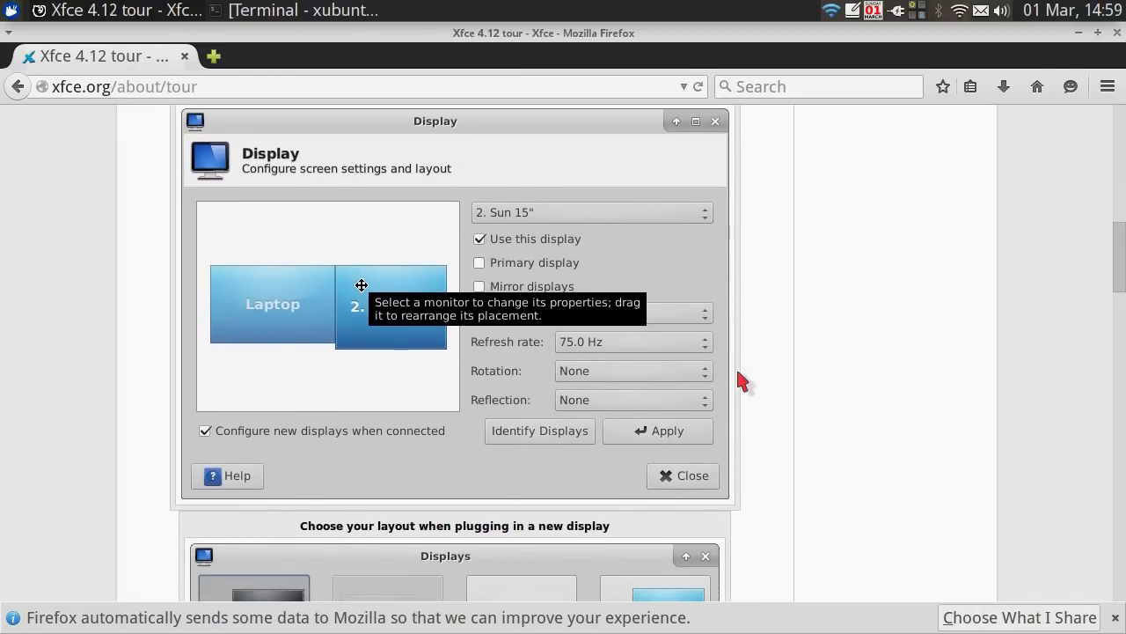
scroll(739, 380, "down", 11)
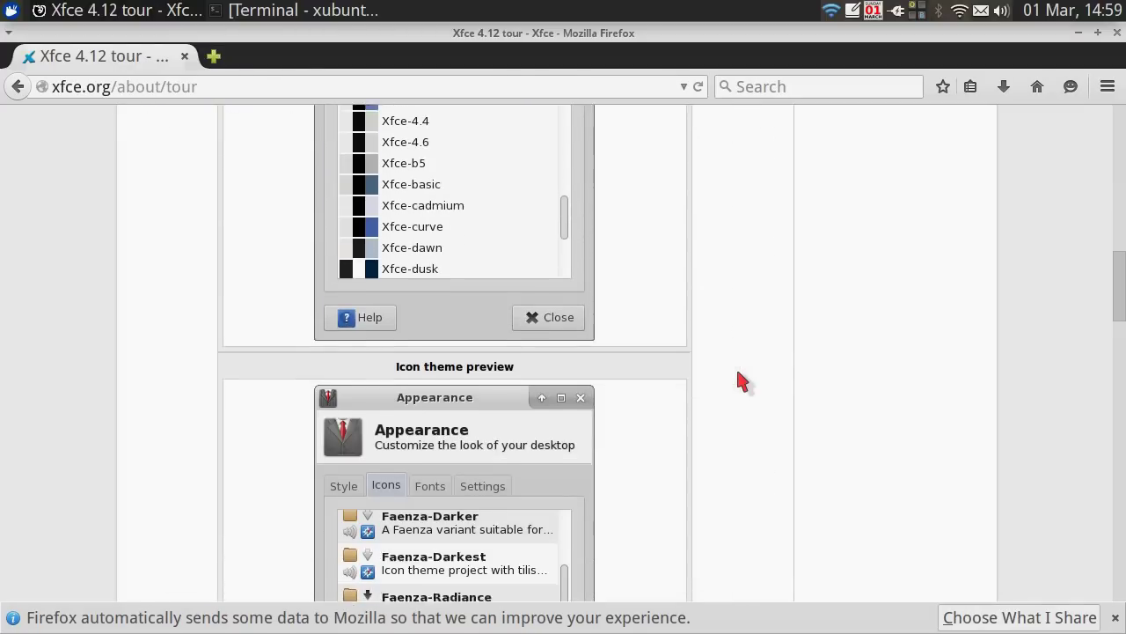
scroll(739, 380, "down", 2)
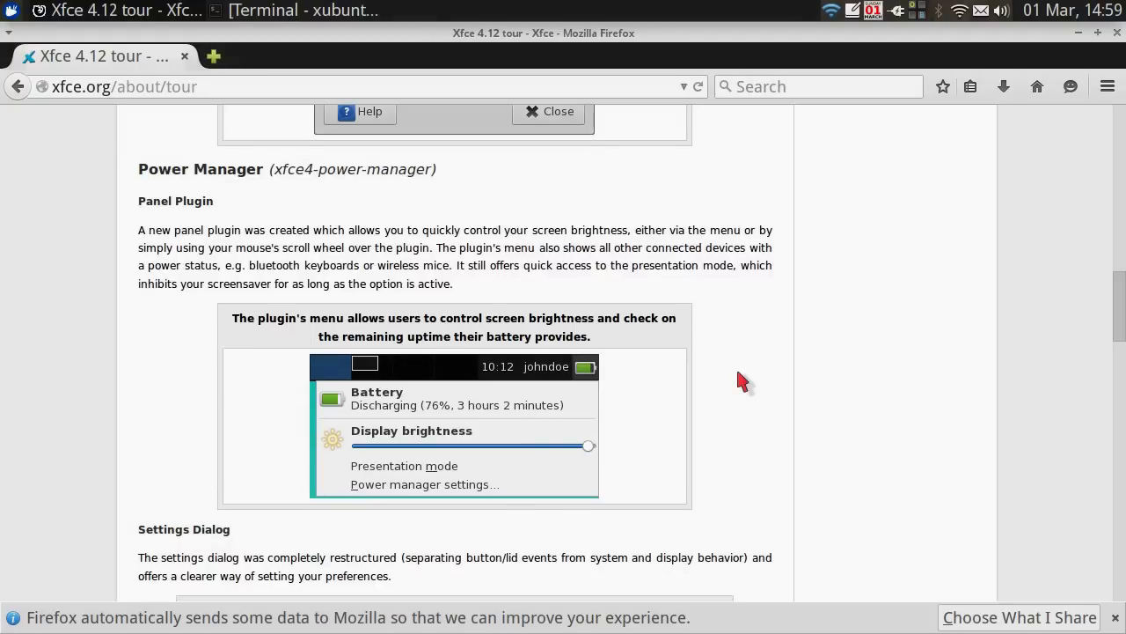
- Examine the rest of the tour page, from the power manager settings through the file manager and applications to the portability note
scroll(739, 376, "down", 18)
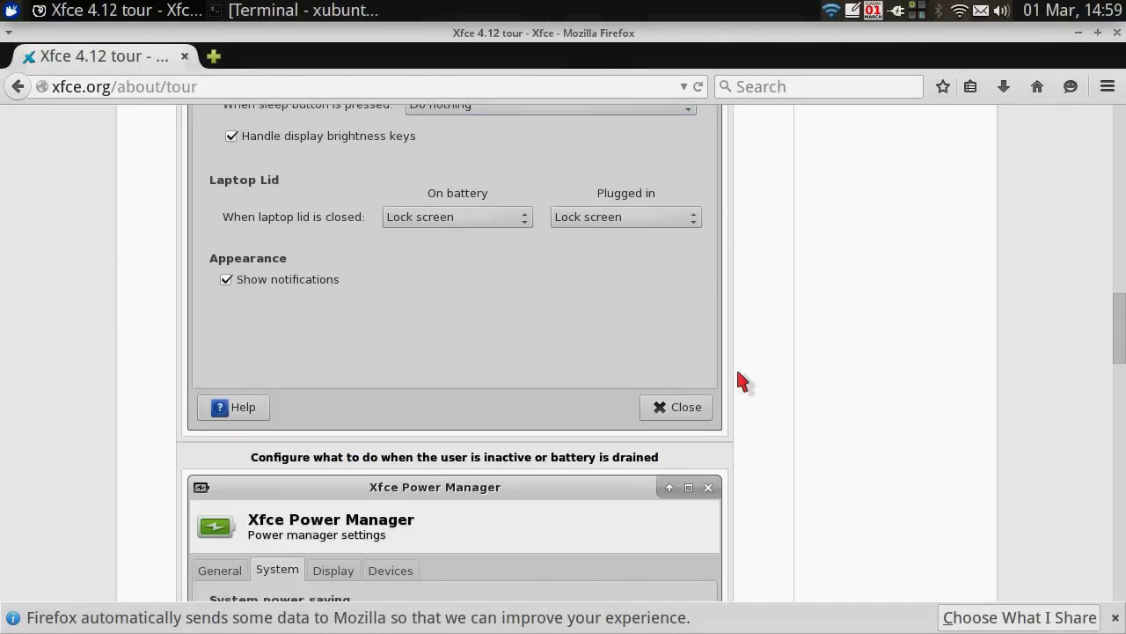
scroll(739, 379, "down", 20)
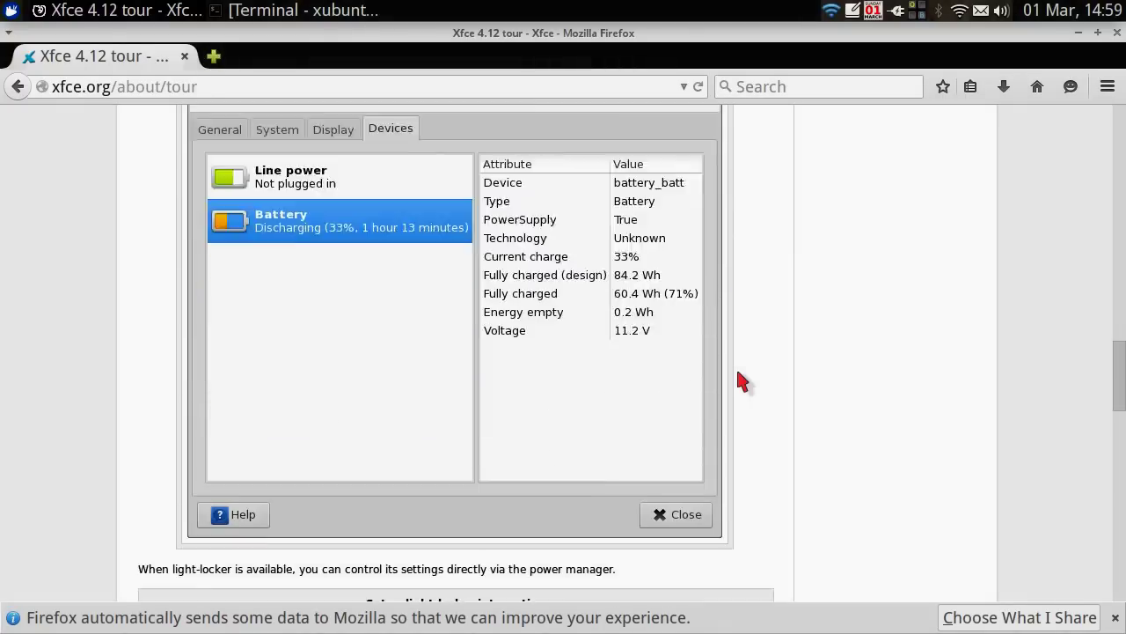
scroll(739, 380, "down", 20)
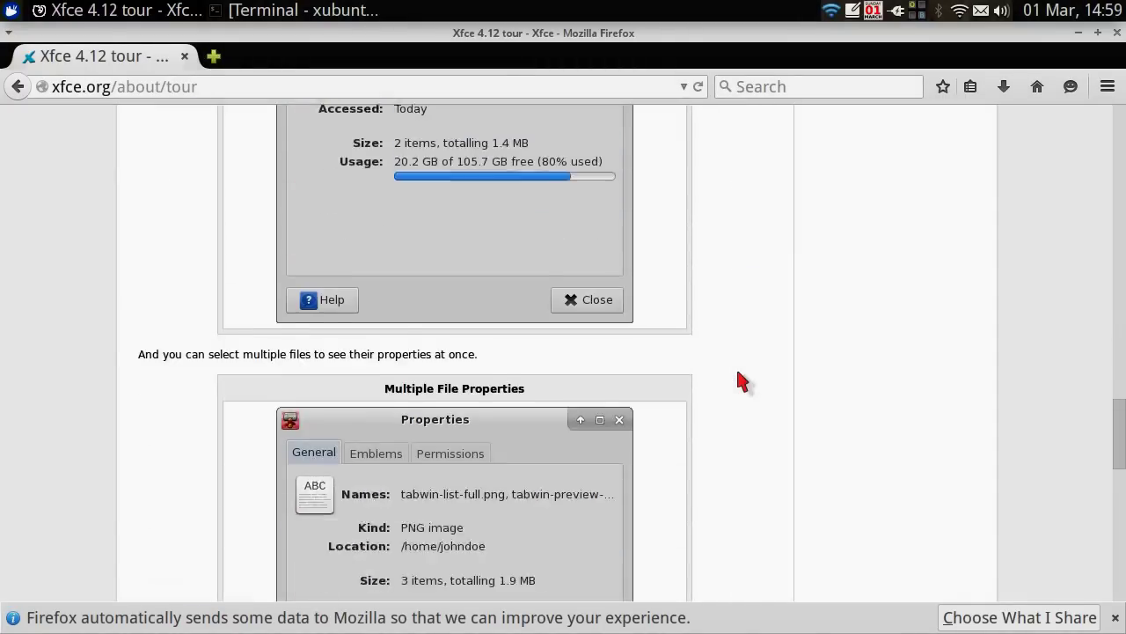
scroll(739, 381, "down", 20)
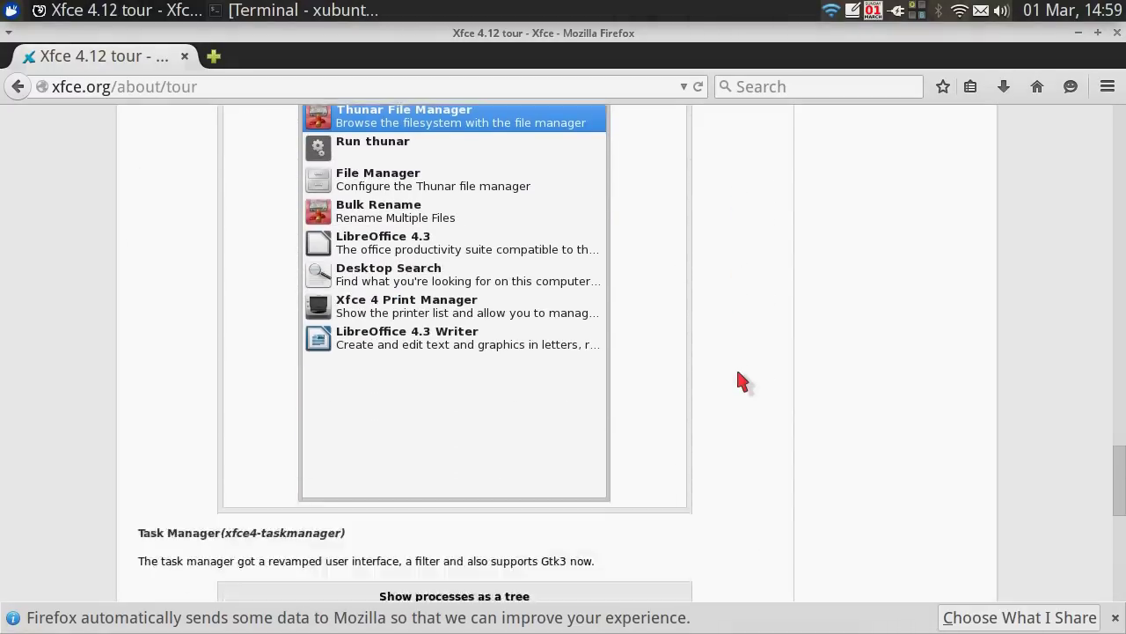
scroll(739, 380, "down", 5)
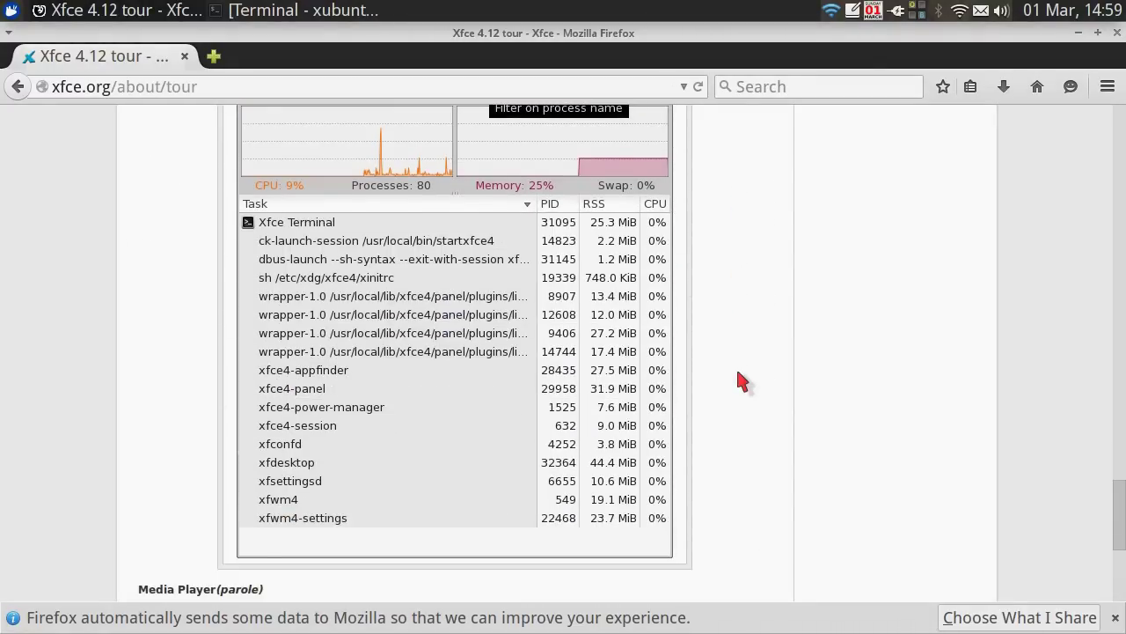
scroll(740, 380, "down", 20)
scroll(739, 380, "up", 10)
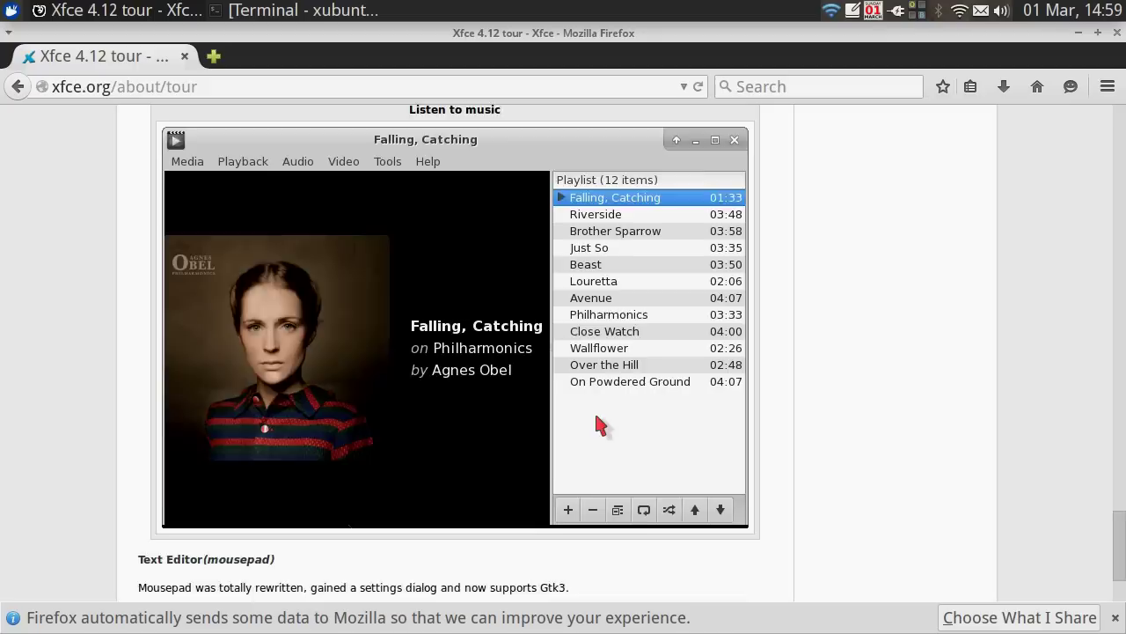
scroll(598, 425, "down", 10)
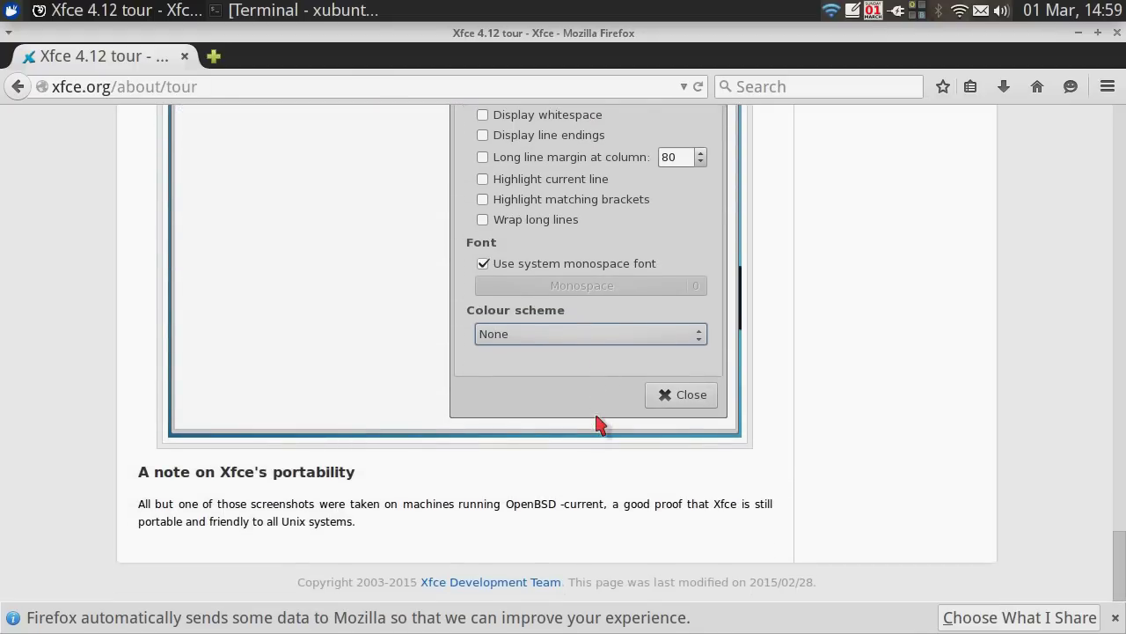
- Demonstrate the window switcher by alternating between Terminal and Firefox, choosing Firefox from its list once and ending on Terminal
key("alt+Tab")
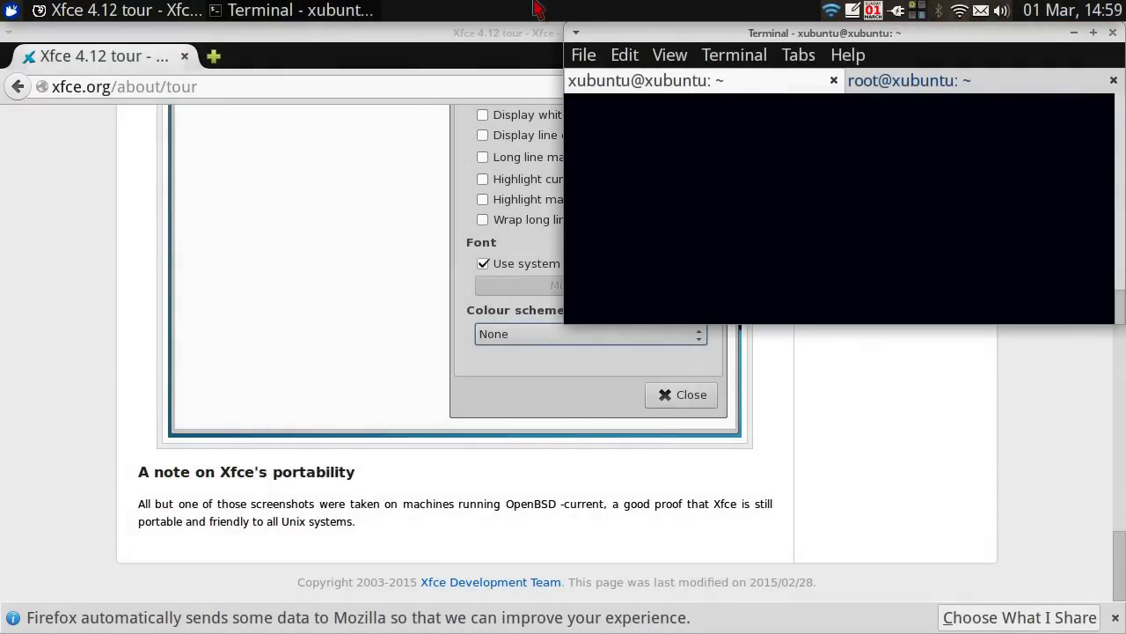
key("alt+Tab")
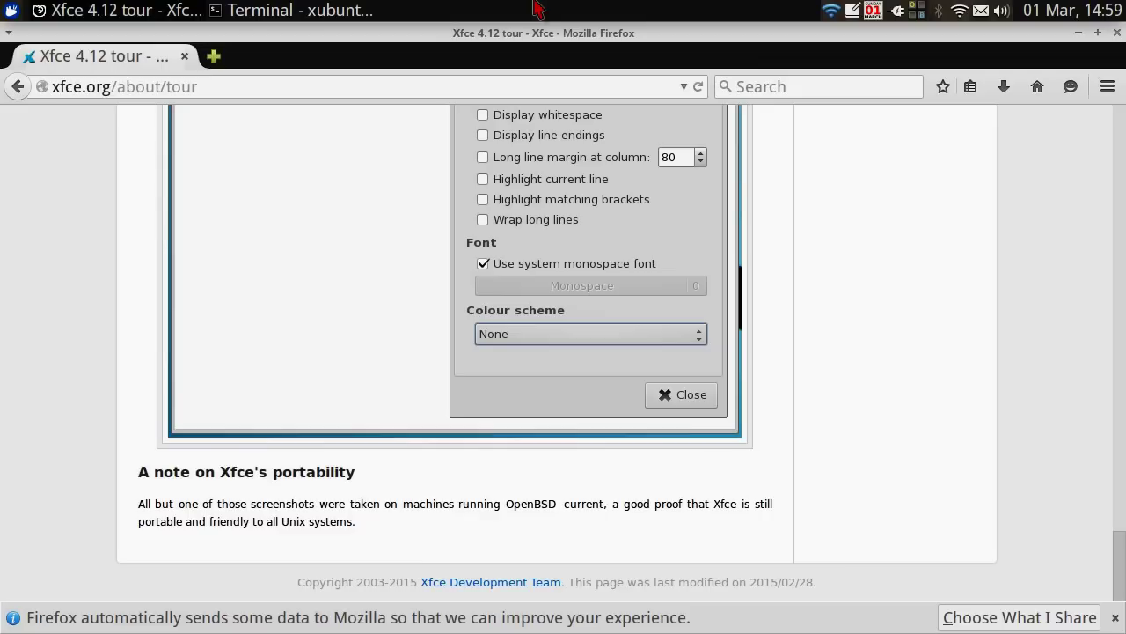
key("alt+Tab")
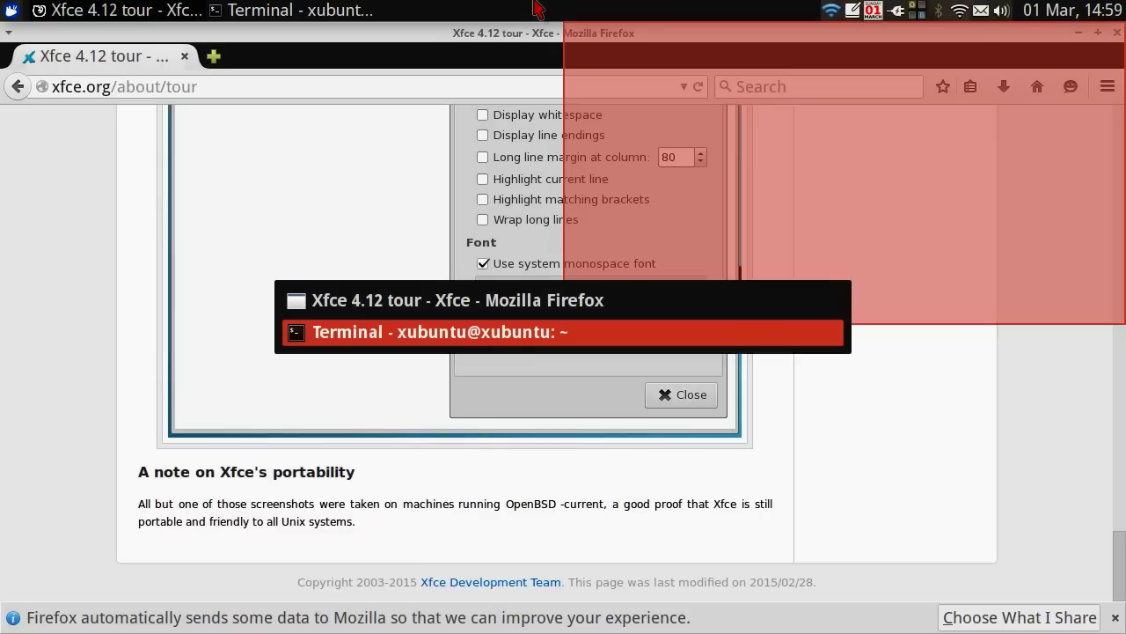
left_click(501, 303)
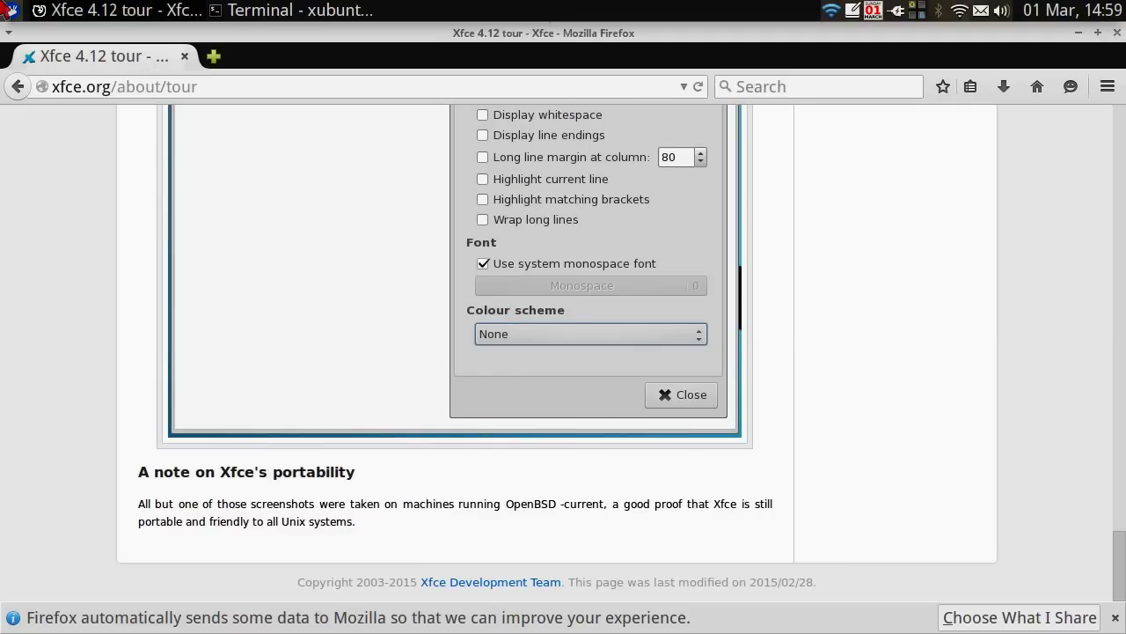
key("alt+Tab")
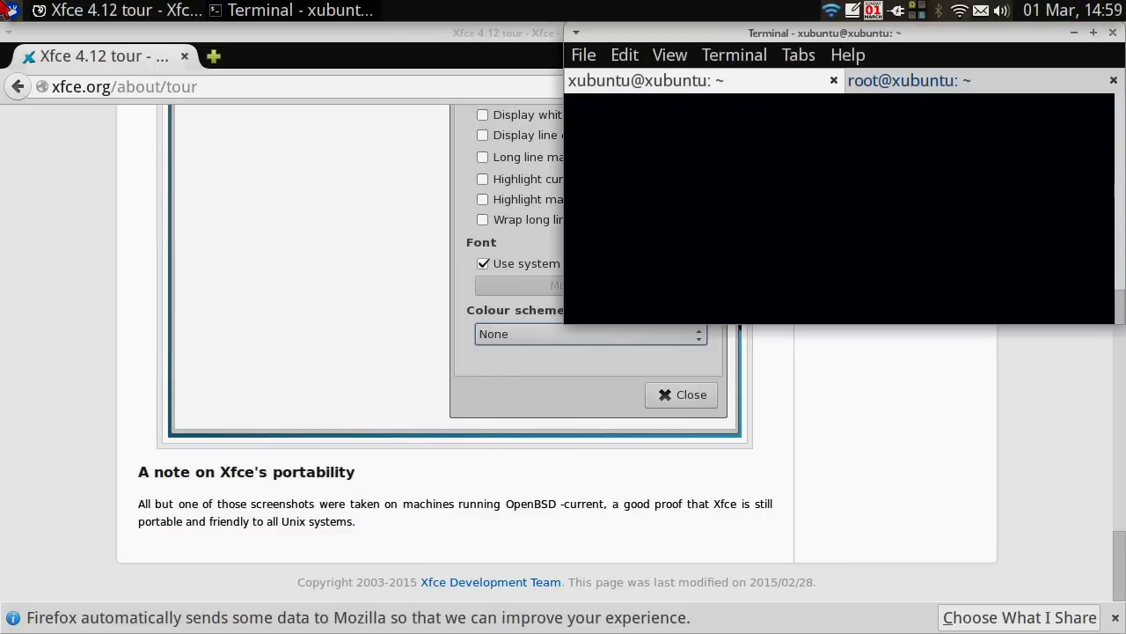